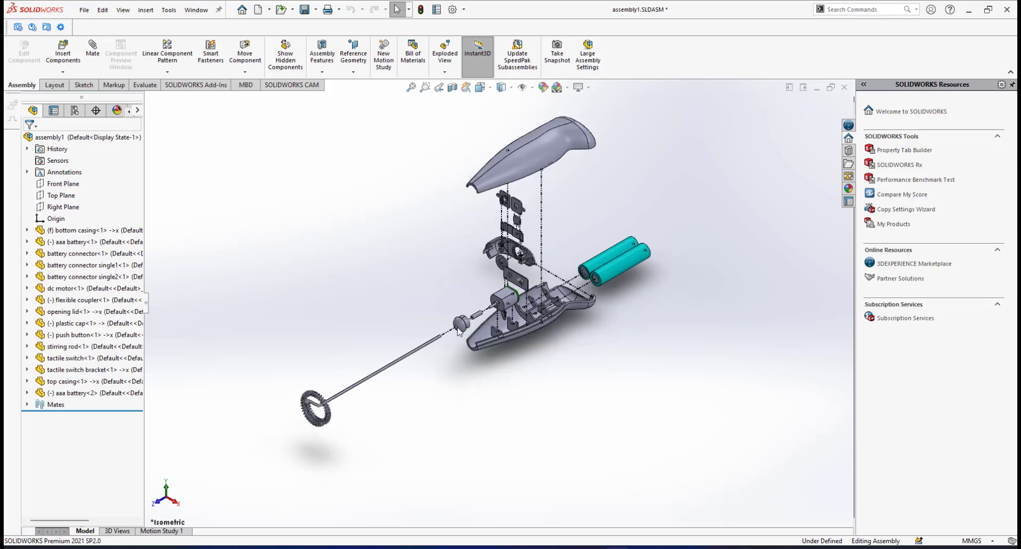
Move the dc motor directly below the bottom casing in the assembly's component tree
{"action": "scroll", "coordinate": [470, 296], "scroll_direction": "down", "scroll_amount": 2}
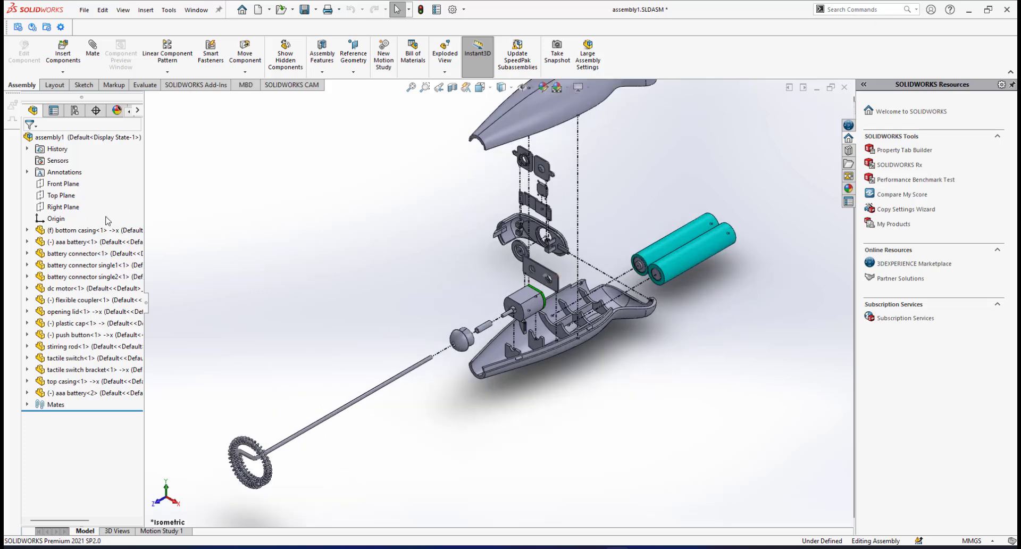
{"action": "scroll", "coordinate": [522, 338], "scroll_direction": "down", "scroll_amount": 2}
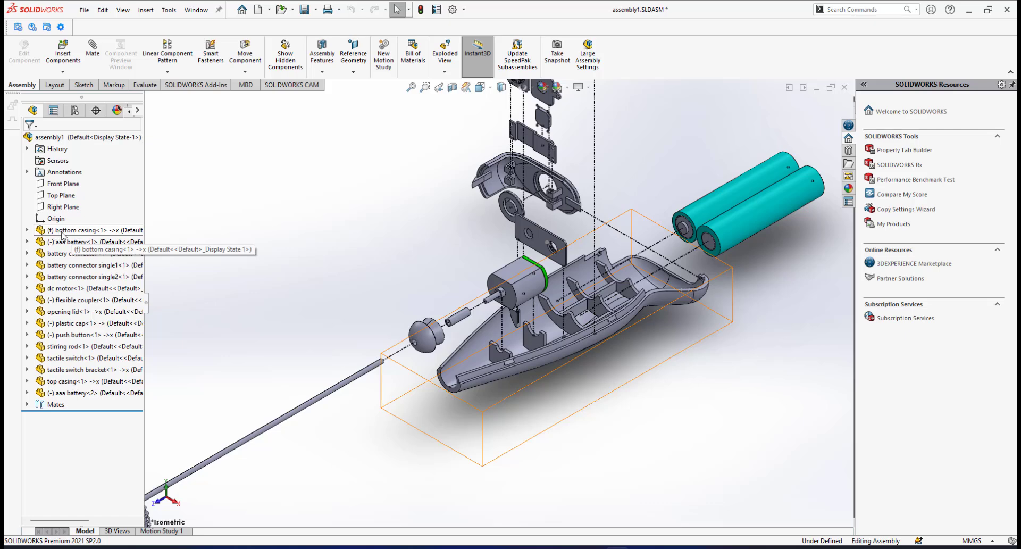
{"action": "left_click", "coordinate": [52, 246]}
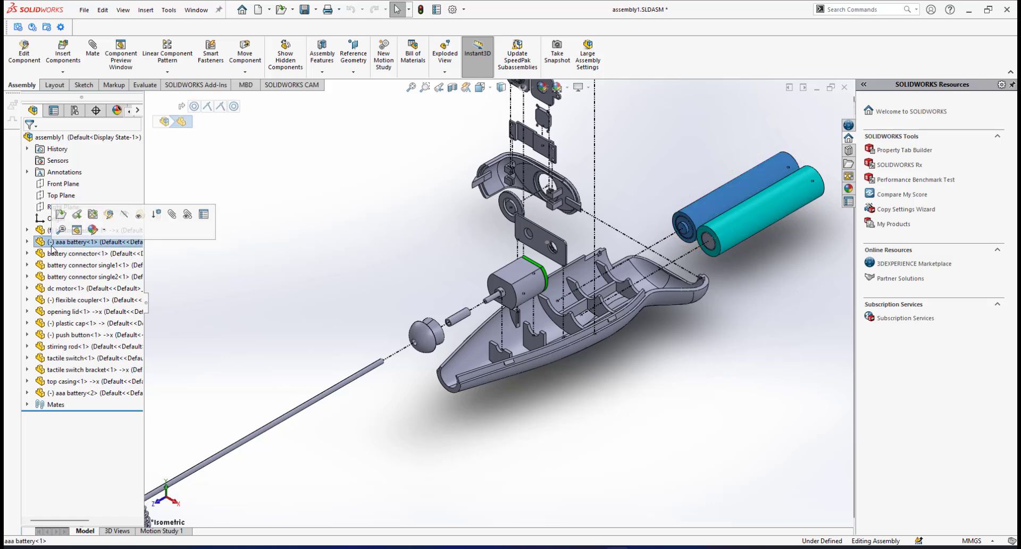
{"action": "left_click", "coordinate": [320, 244]}
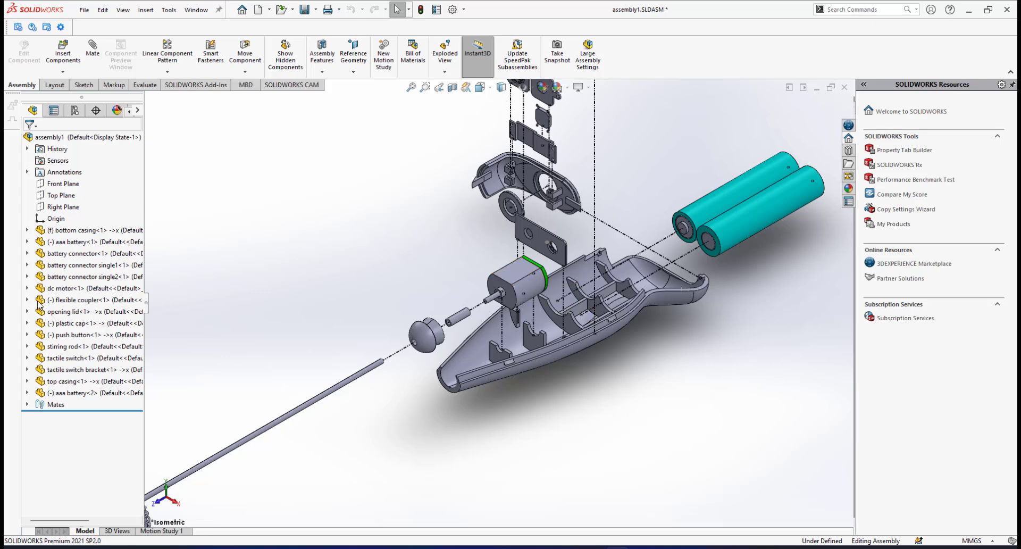
{"action": "left_click", "coordinate": [51, 289]}
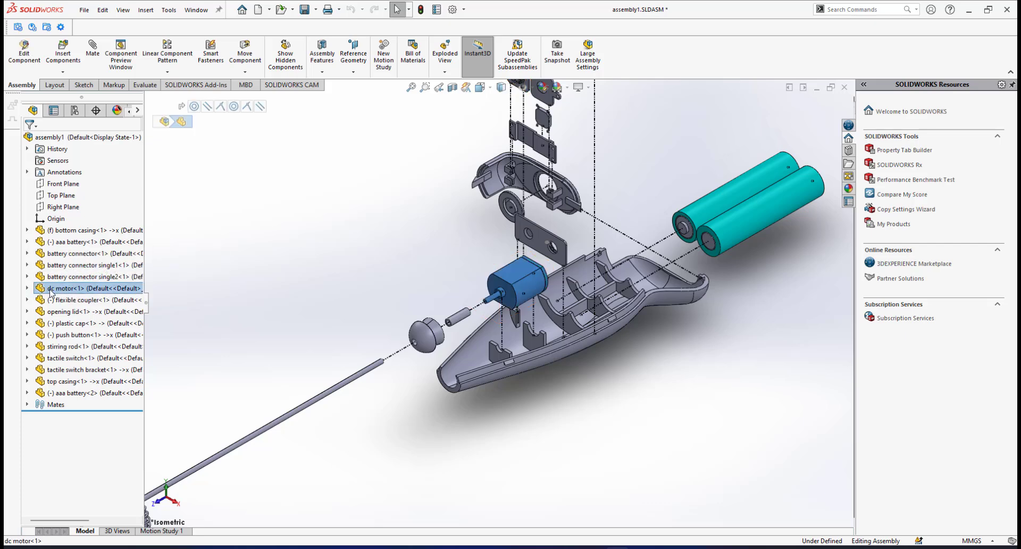
{"action": "left_click_drag", "start_coordinate": [52, 288], "coordinate": [68, 241]}
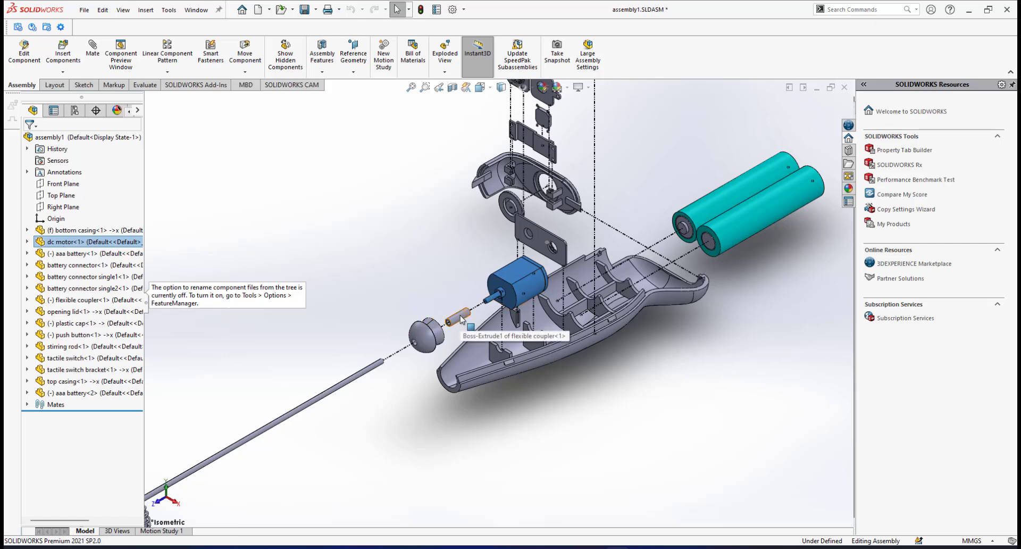
Reorder the component tree so the flexible coupler follows the dc motor and the plastic cap follows the flexible coupler
{"action": "left_click", "coordinate": [80, 301]}
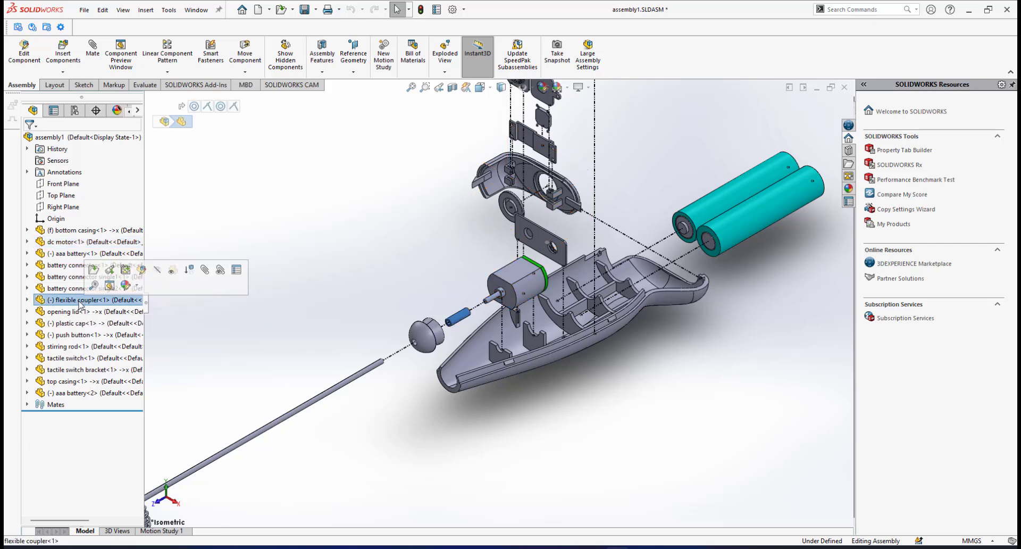
{"action": "left_click_drag", "start_coordinate": [80, 302], "coordinate": [86, 246]}
{"action": "scroll", "coordinate": [426, 358], "scroll_direction": "up", "scroll_amount": 2}
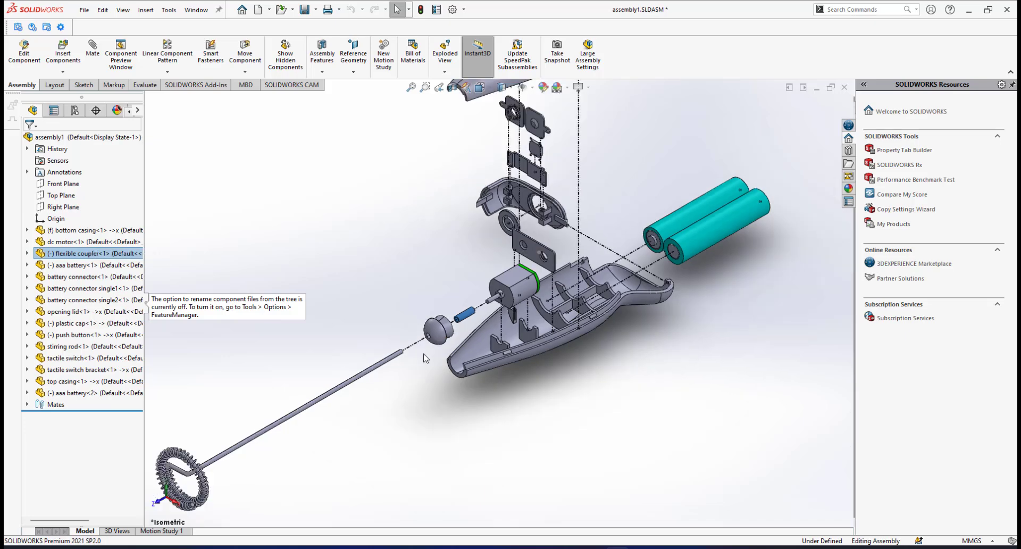
{"action": "scroll", "coordinate": [440, 346], "scroll_direction": "down", "scroll_amount": 2}
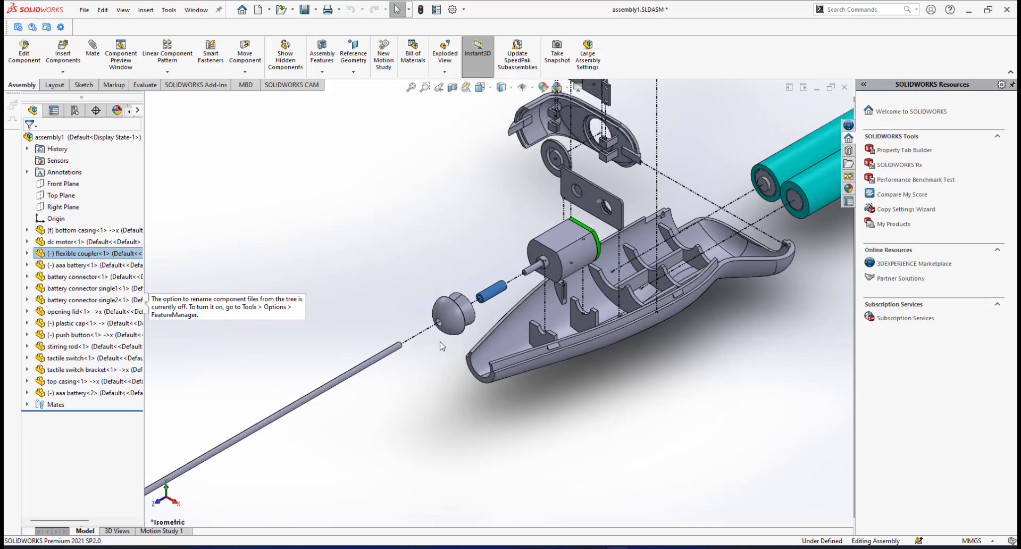
{"action": "left_click", "coordinate": [62, 324]}
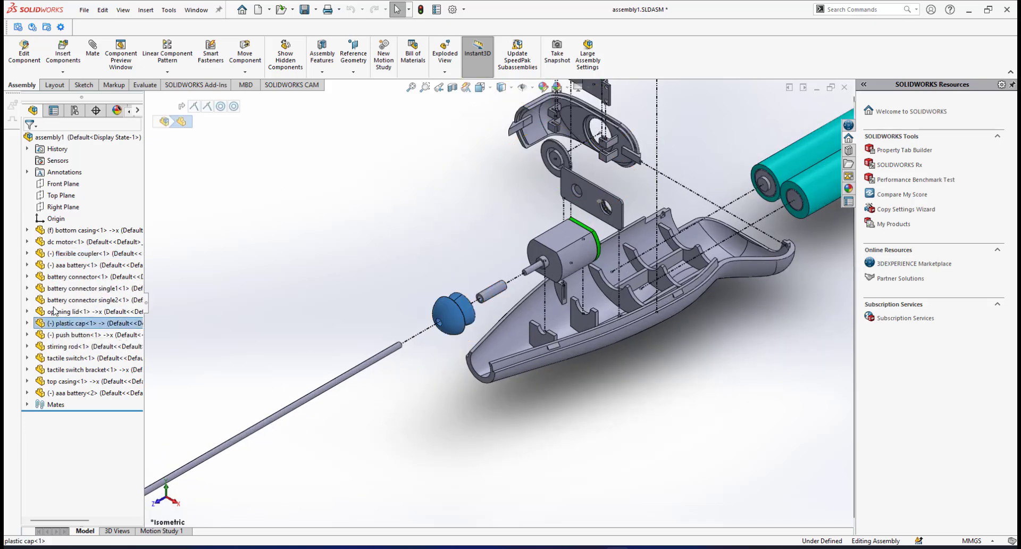
{"action": "left_click_drag", "start_coordinate": [67, 267], "coordinate": [71, 257]}
Place the stirring rod below the plastic cap in the component tree, with the battery connector directly after it
{"action": "scroll", "coordinate": [433, 343], "scroll_direction": "up", "scroll_amount": 3}
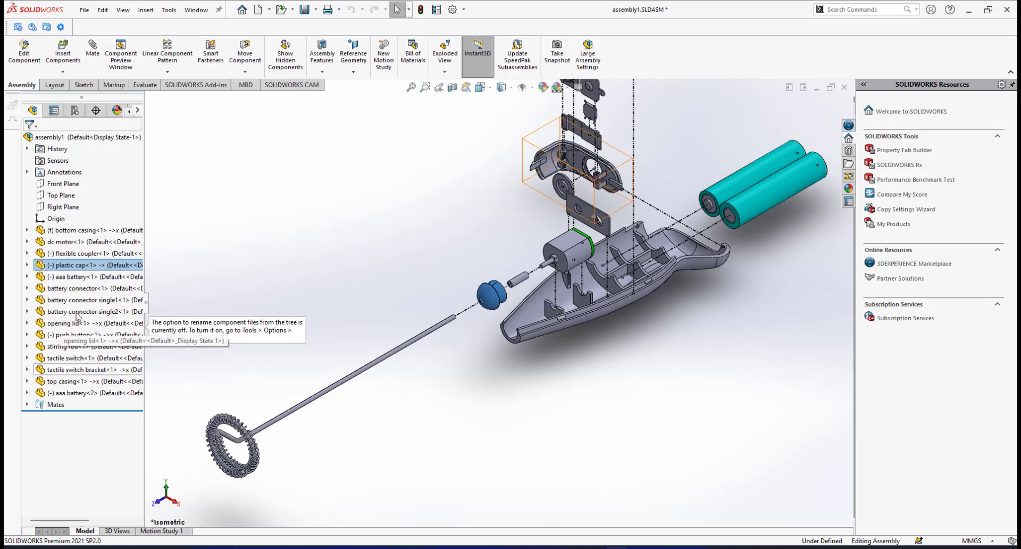
{"action": "left_click", "coordinate": [63, 347]}
{"action": "left_click_drag", "start_coordinate": [72, 312], "coordinate": [79, 268]}
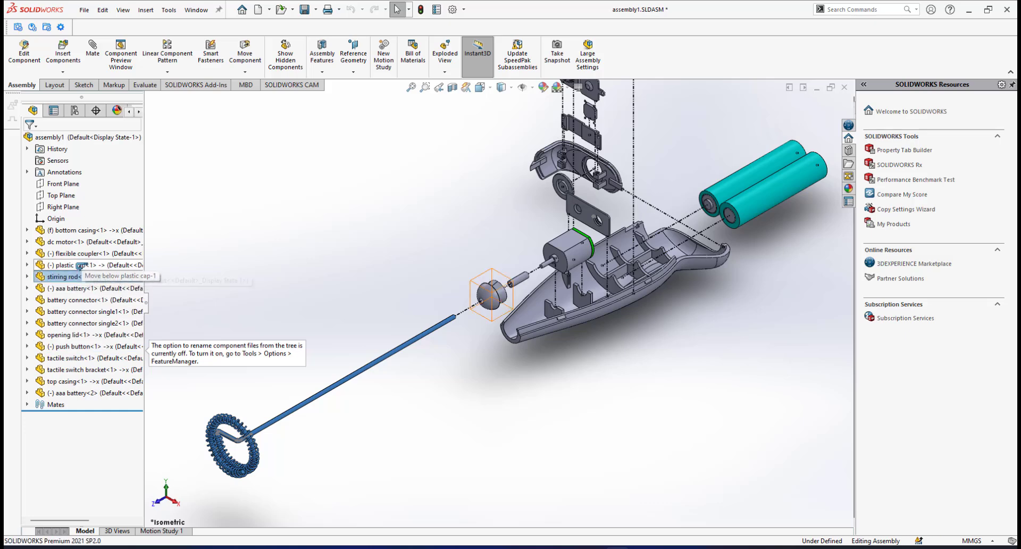
{"action": "scroll", "coordinate": [573, 310], "scroll_direction": "down", "scroll_amount": 5}
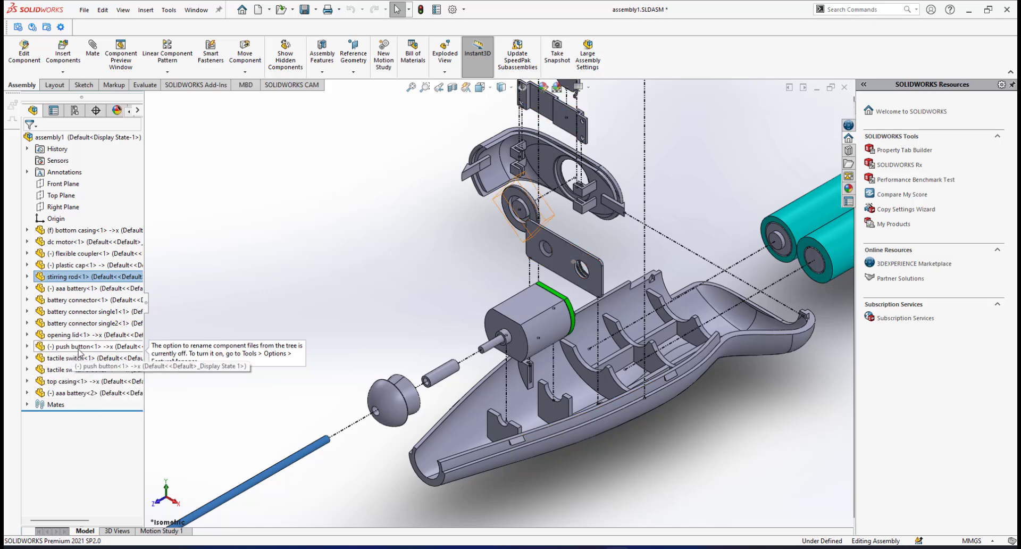
{"action": "left_click", "coordinate": [69, 301]}
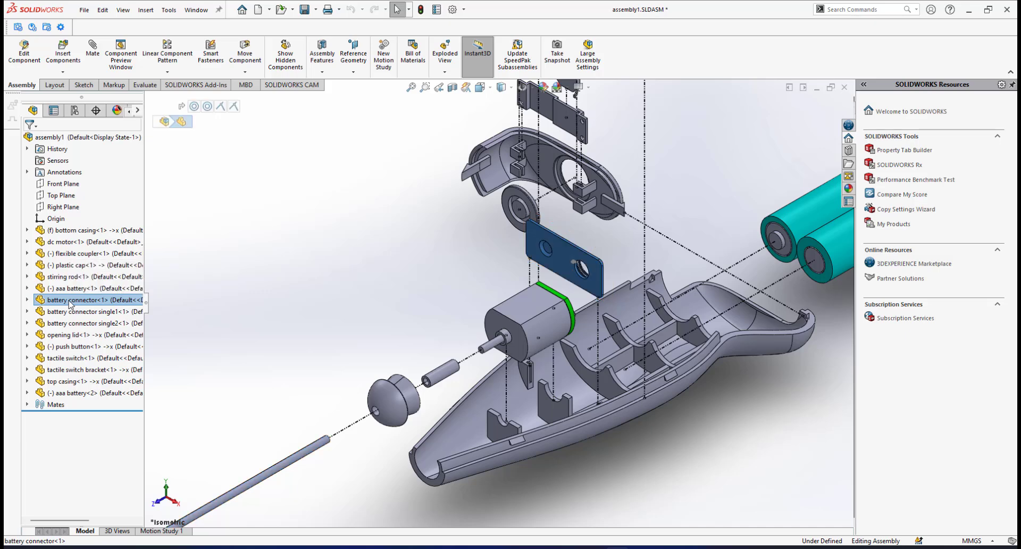
{"action": "left_click_drag", "start_coordinate": [70, 301], "coordinate": [73, 277]}
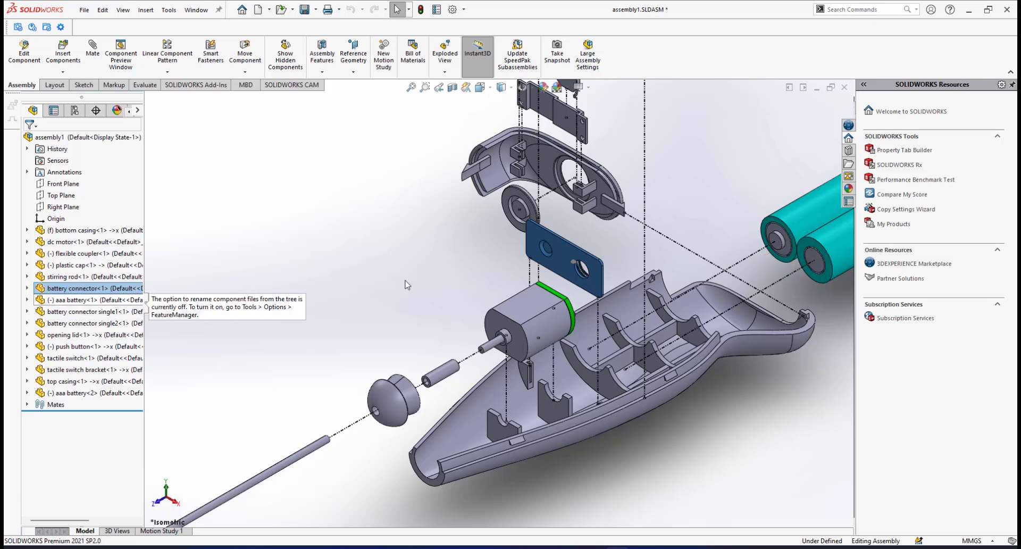
Move the second aaa battery directly below the first aaa battery in the component tree
{"action": "scroll", "coordinate": [693, 260], "scroll_direction": "up", "scroll_amount": 3}
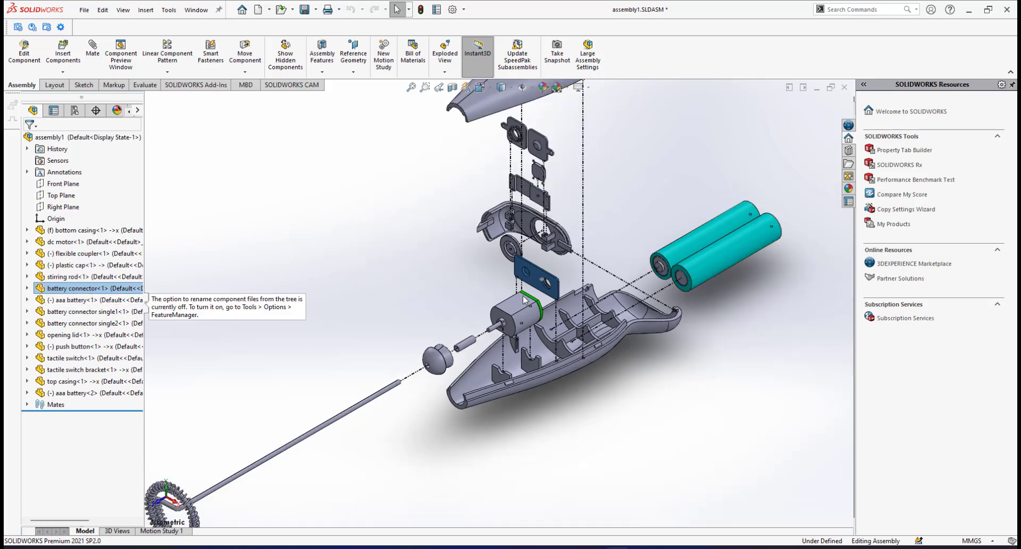
{"action": "left_click", "coordinate": [70, 301]}
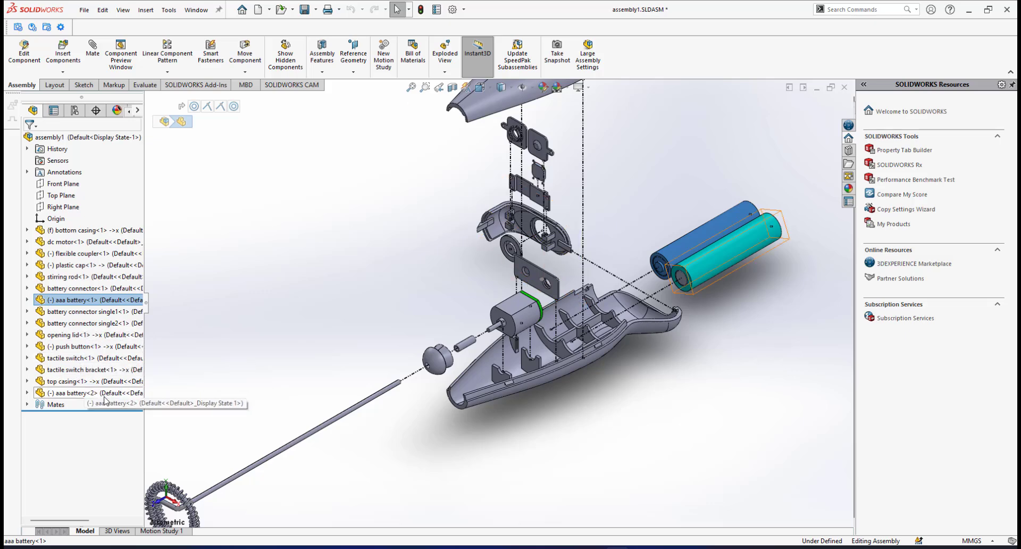
{"action": "left_click", "coordinate": [74, 393]}
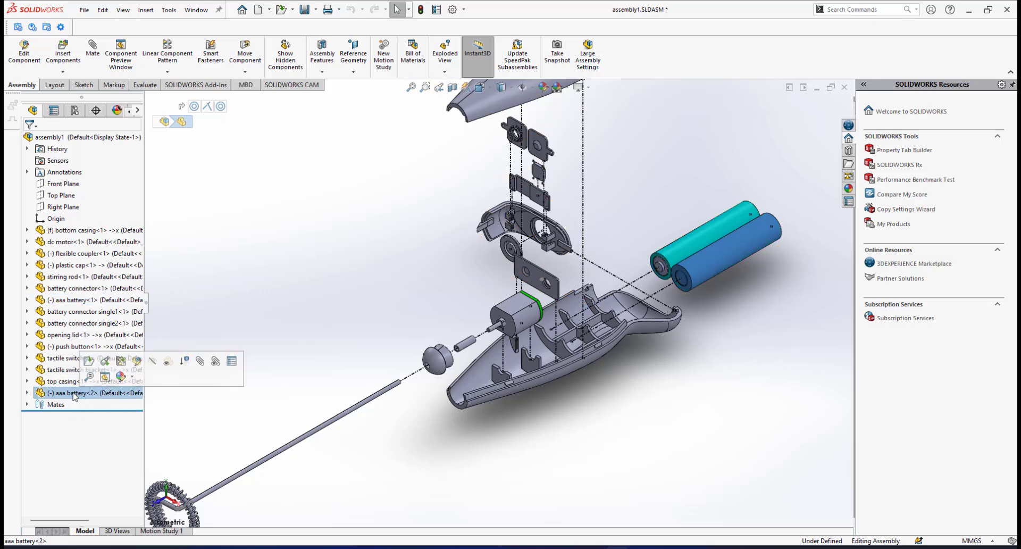
{"action": "left_click_drag", "start_coordinate": [73, 393], "coordinate": [87, 301]}
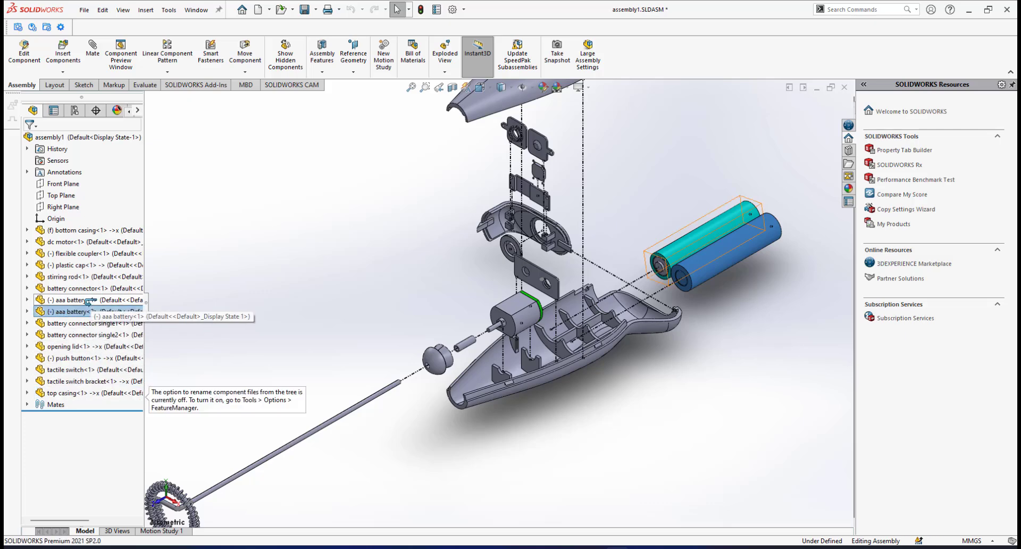
Move the opening lid directly below the second aaa battery in the component tree and clear the selection
{"action": "scroll", "coordinate": [512, 331], "scroll_direction": "up", "scroll_amount": 3}
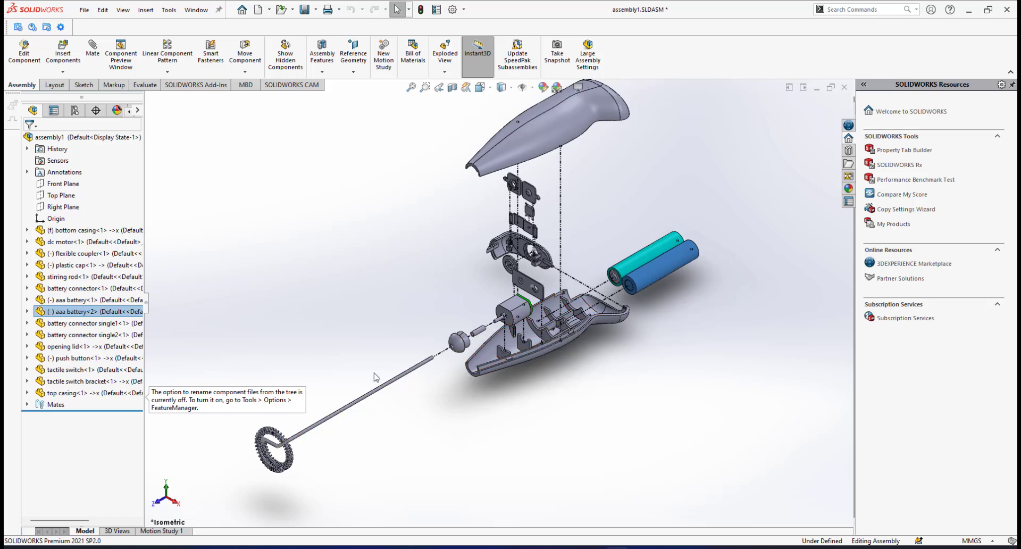
{"action": "scroll", "coordinate": [502, 329], "scroll_direction": "down", "scroll_amount": 2}
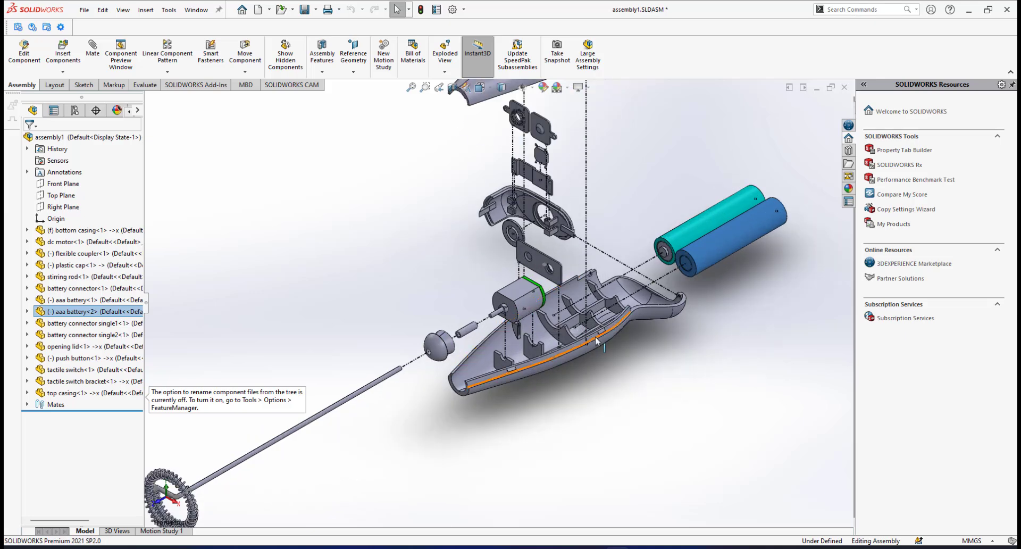
{"action": "scroll", "coordinate": [593, 330], "scroll_direction": "up", "scroll_amount": 2}
{"action": "scroll", "coordinate": [540, 261], "scroll_direction": "down", "scroll_amount": 3}
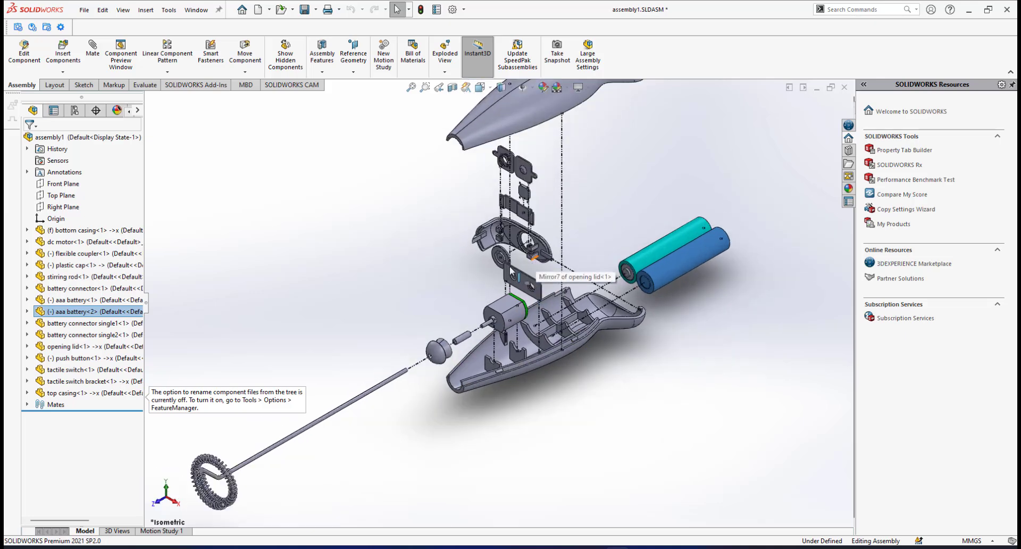
{"action": "scroll", "coordinate": [500, 260], "scroll_direction": "down", "scroll_amount": 3}
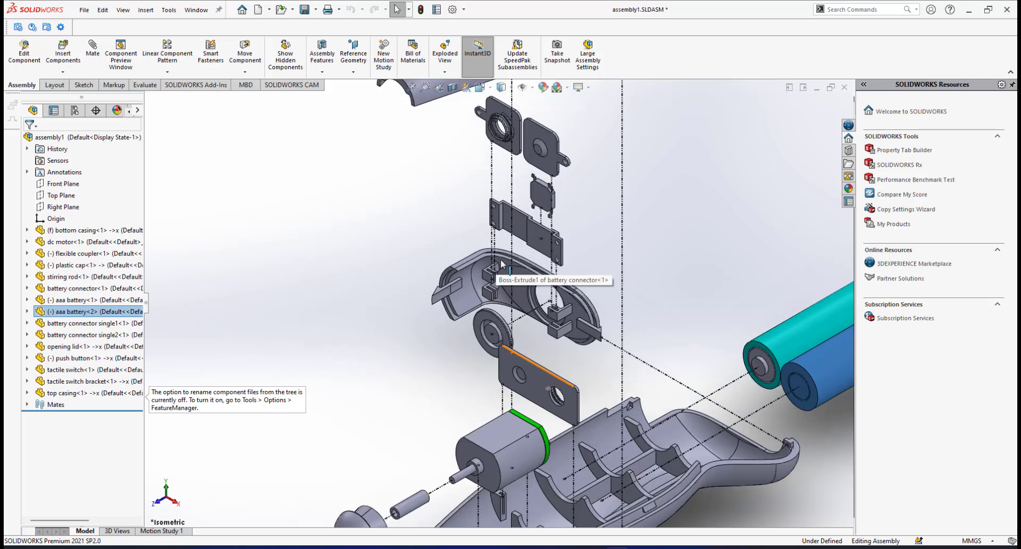
{"action": "scroll", "coordinate": [532, 270], "scroll_direction": "down", "scroll_amount": 2}
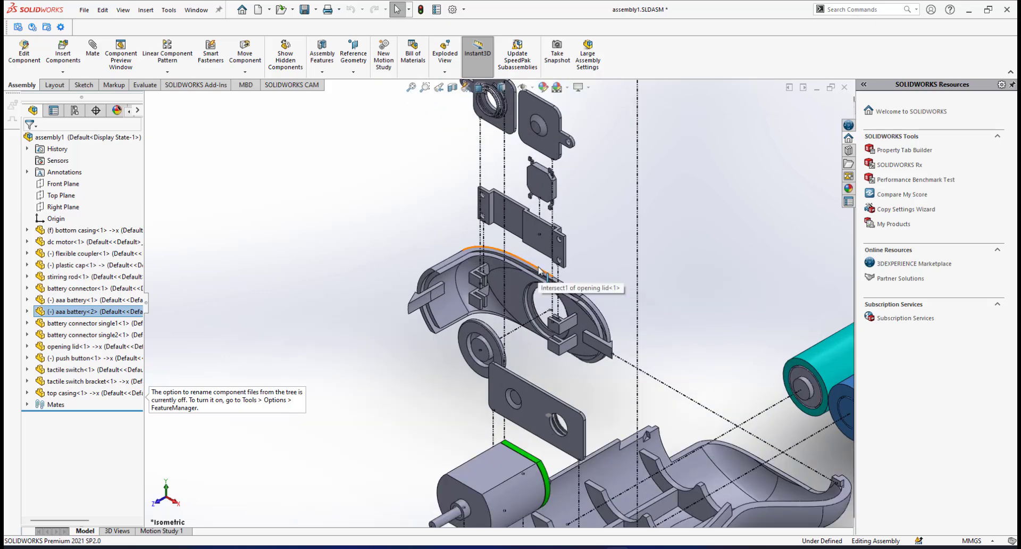
{"action": "scroll", "coordinate": [553, 292], "scroll_direction": "up", "scroll_amount": 2}
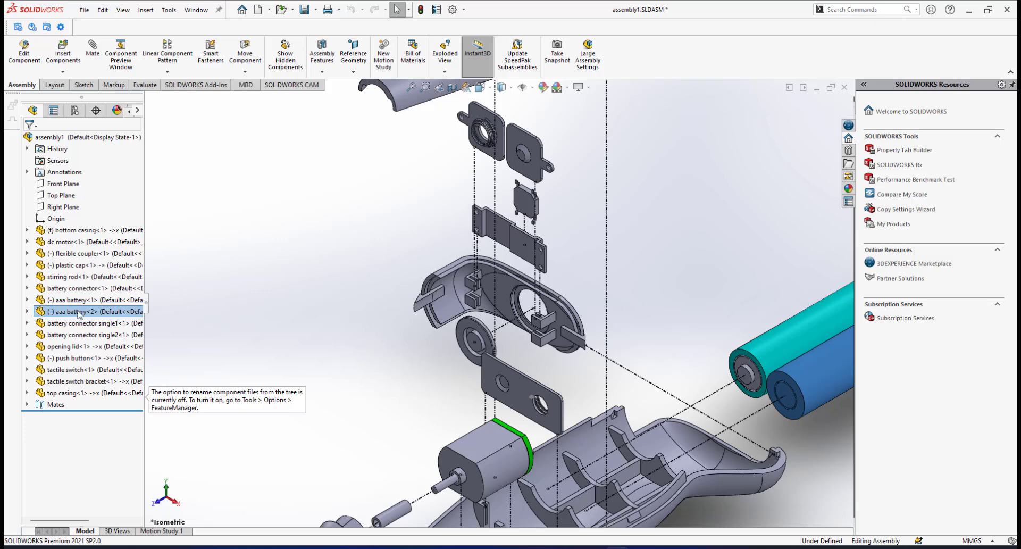
{"action": "scroll", "coordinate": [492, 271], "scroll_direction": "down", "scroll_amount": 2}
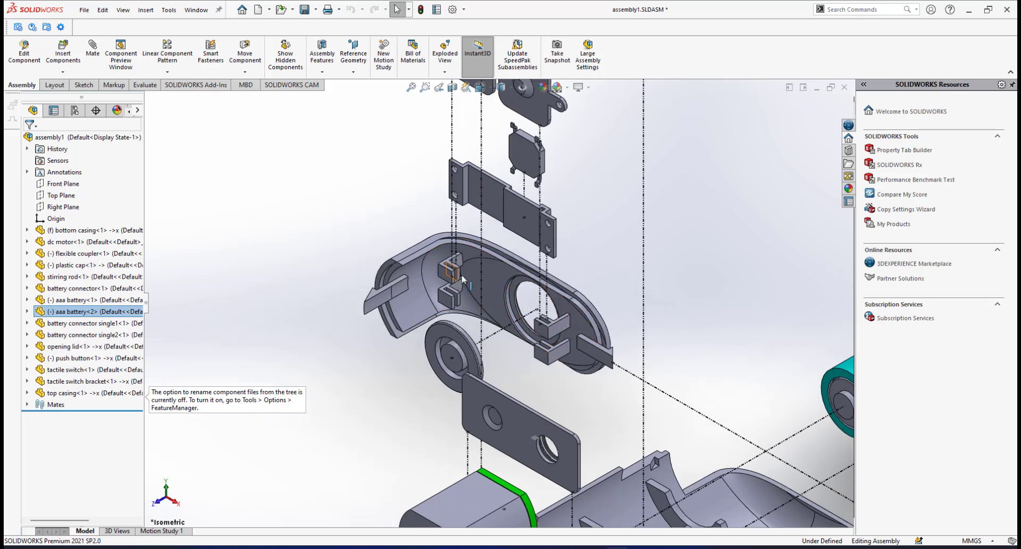
{"action": "left_click", "coordinate": [60, 346]}
{"action": "left_click_drag", "start_coordinate": [60, 349], "coordinate": [68, 315]}
{"action": "scroll", "coordinate": [492, 316], "scroll_direction": "up", "scroll_amount": 2}
{"action": "scroll", "coordinate": [491, 317], "scroll_direction": "down", "scroll_amount": 3}
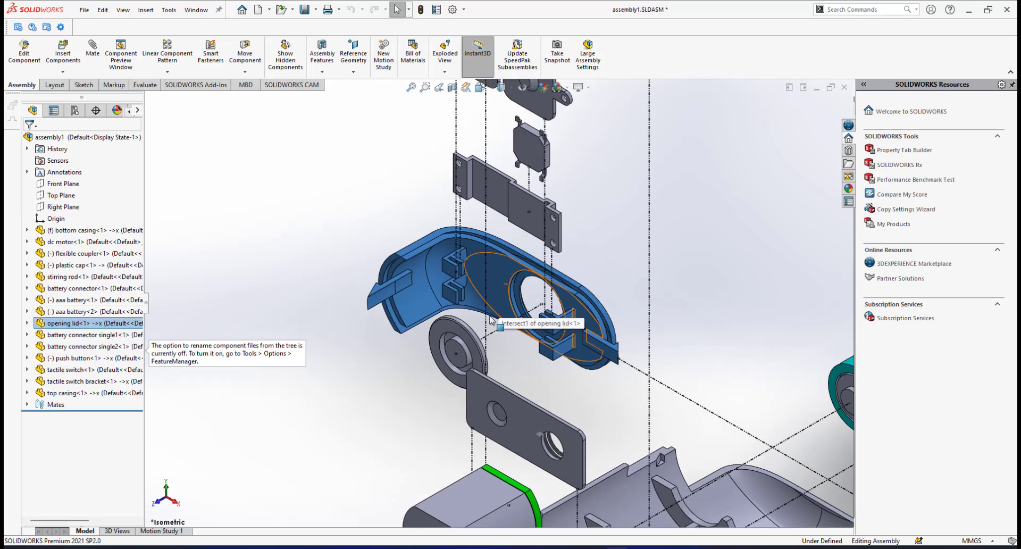
{"action": "left_click", "coordinate": [627, 251]}
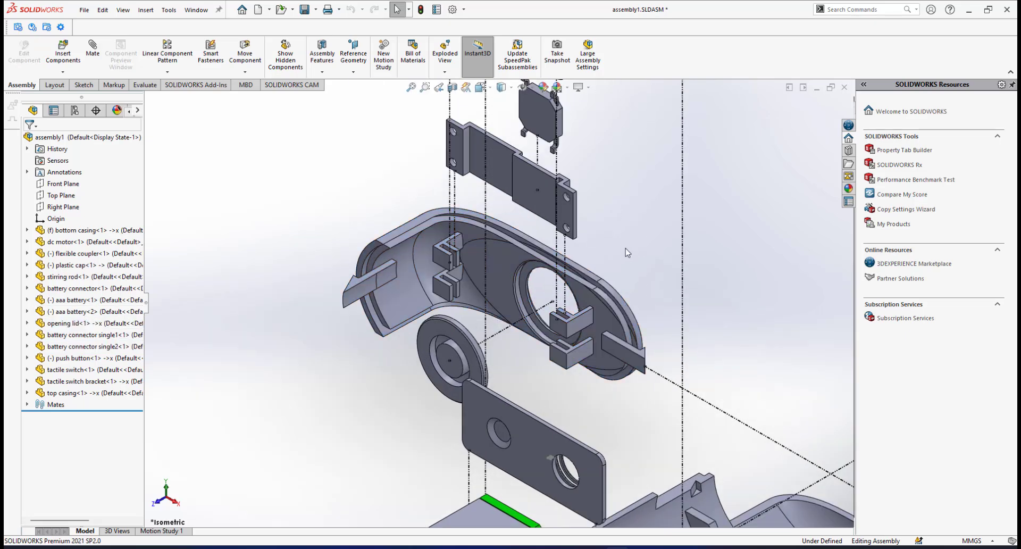
Move the push button directly below the opening lid in the component tree
{"action": "scroll", "coordinate": [494, 314], "scroll_direction": "down", "scroll_amount": 1}
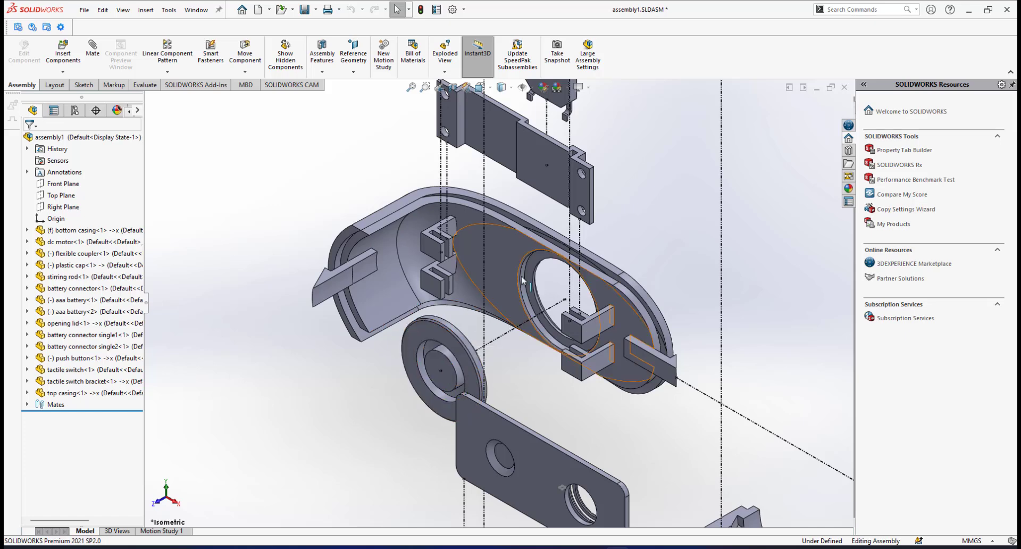
{"action": "left_click", "coordinate": [68, 359]}
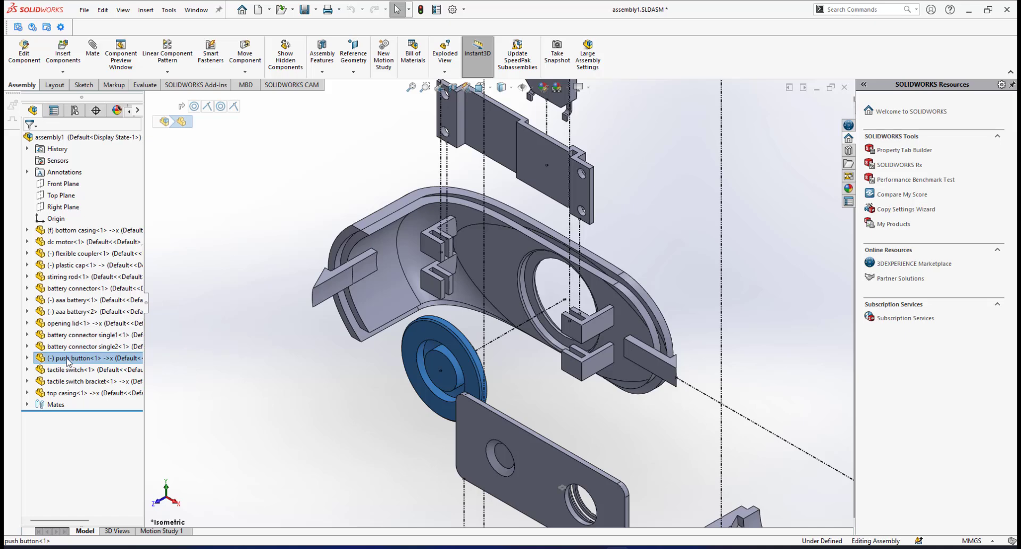
{"action": "left_click", "coordinate": [69, 358]}
{"action": "left_click_drag", "start_coordinate": [68, 358], "coordinate": [71, 326]}
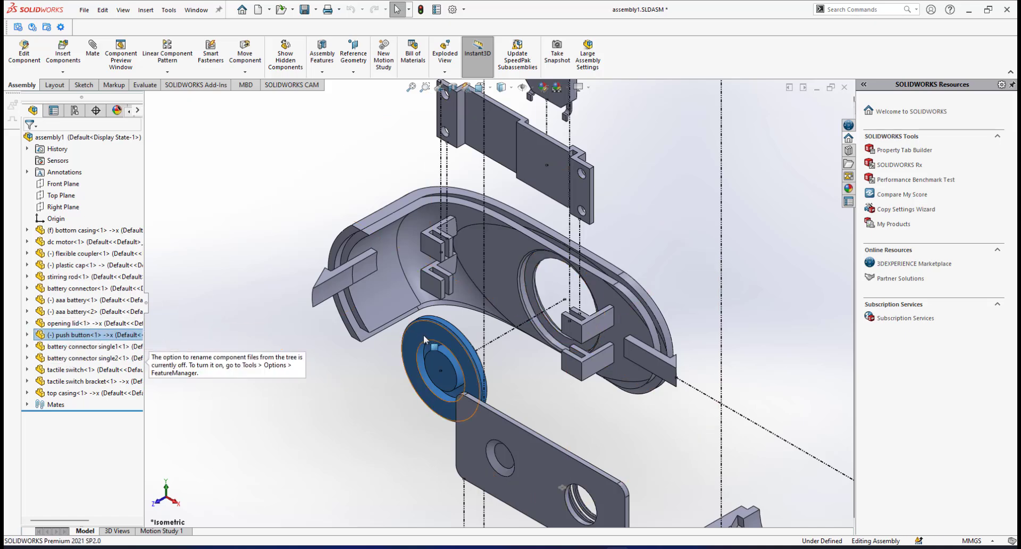
Check the order of the two single battery connectors in the component tree against their positions in the exploded view
{"action": "scroll", "coordinate": [526, 277], "scroll_direction": "up", "scroll_amount": 2}
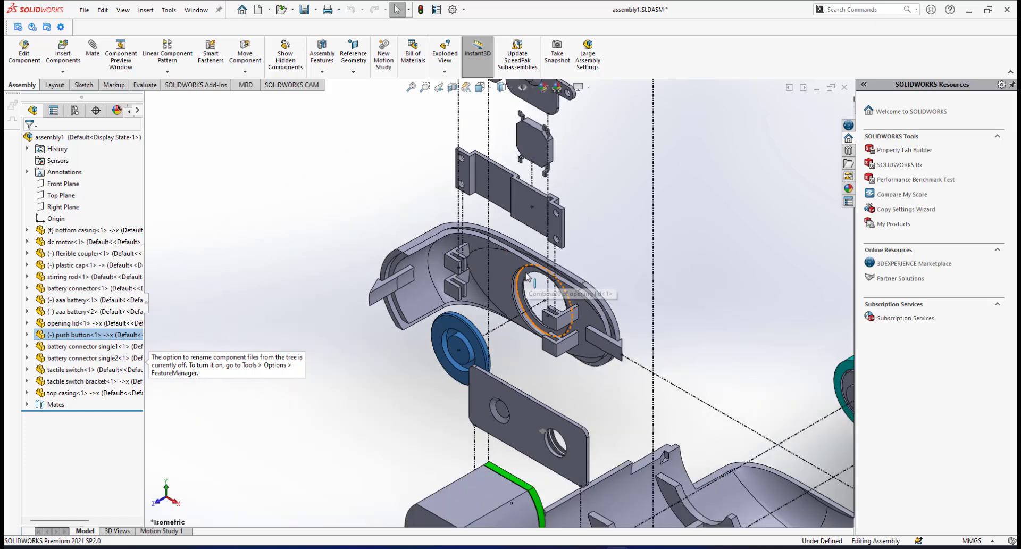
{"action": "scroll", "coordinate": [527, 276], "scroll_direction": "up", "scroll_amount": 3}
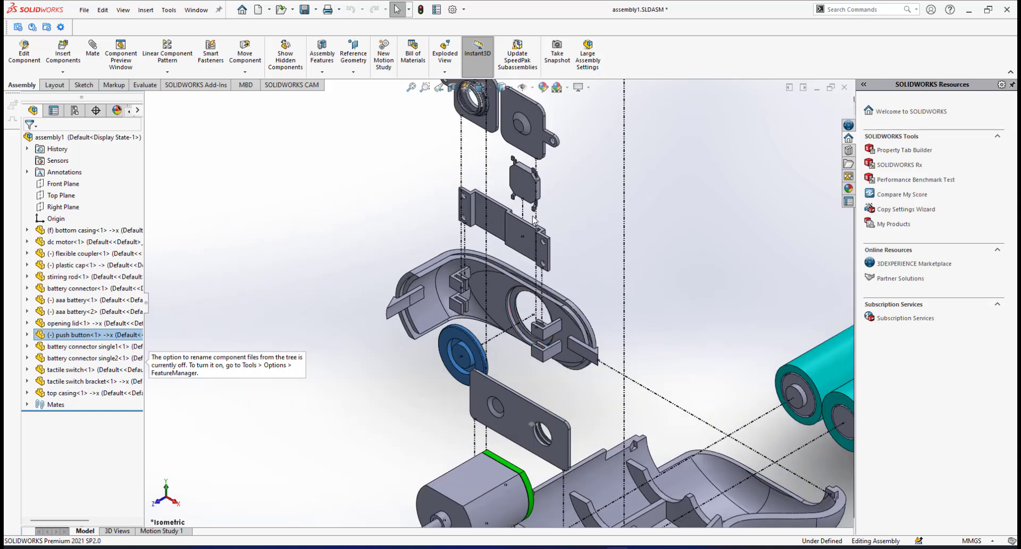
{"action": "scroll", "coordinate": [498, 213], "scroll_direction": "up", "scroll_amount": 2}
{"action": "scroll", "coordinate": [498, 210], "scroll_direction": "down", "scroll_amount": 2}
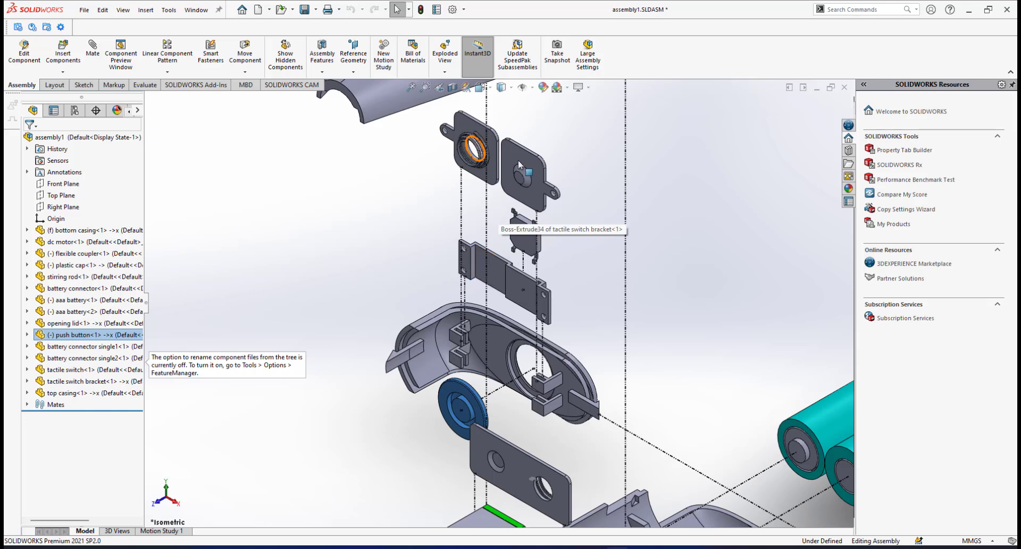
{"action": "scroll", "coordinate": [537, 173], "scroll_direction": "down", "scroll_amount": 2}
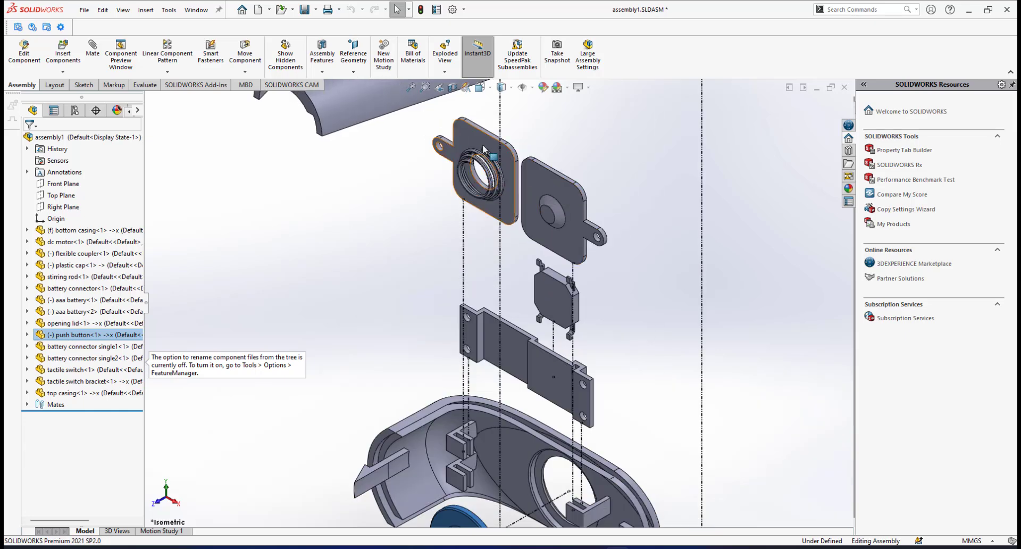
{"action": "left_click", "coordinate": [68, 346]}
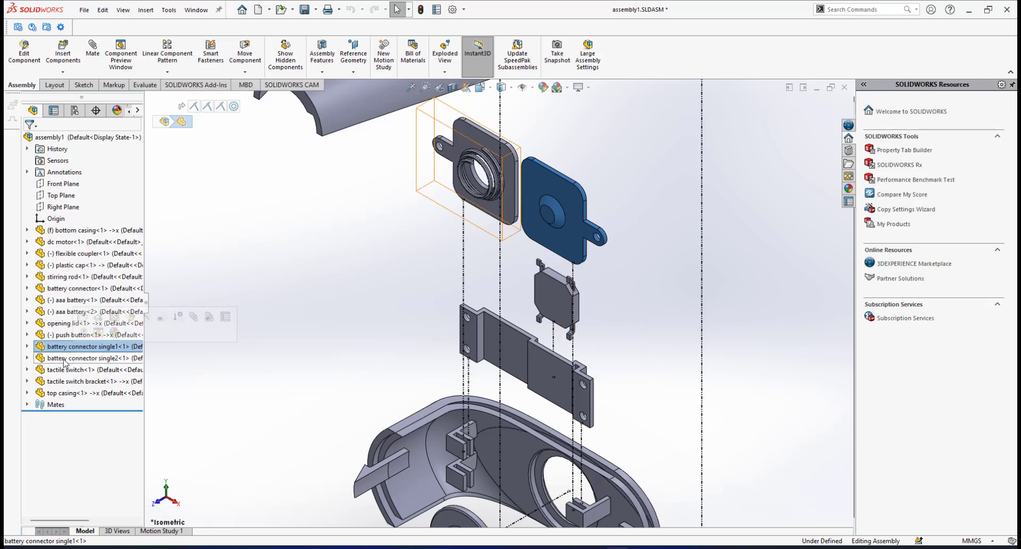
{"action": "left_click", "coordinate": [63, 359]}
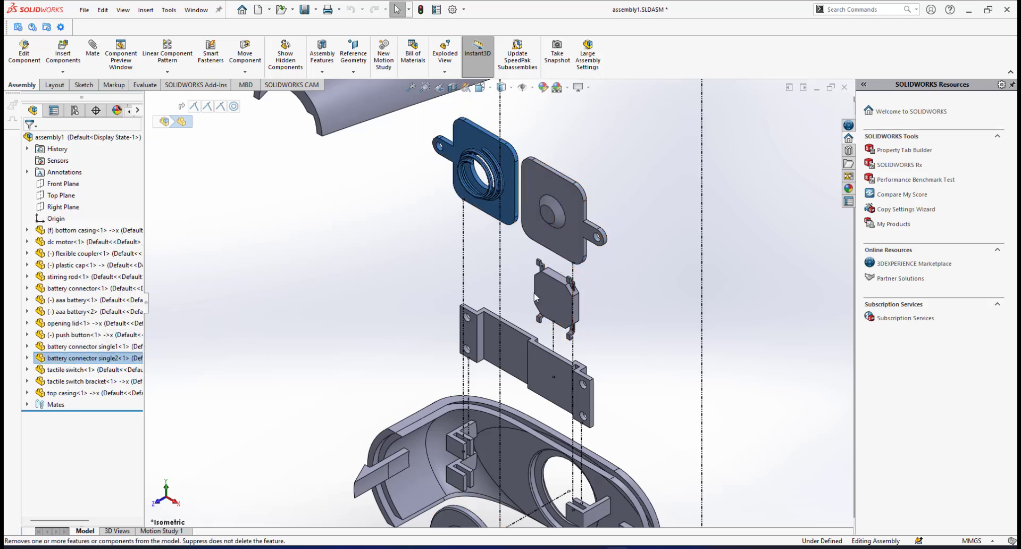
Move the tactile switch bracket directly below the second single battery connector in the component tree, ahead of the tactile switch
{"action": "scroll", "coordinate": [535, 297], "scroll_direction": "up", "scroll_amount": 1}
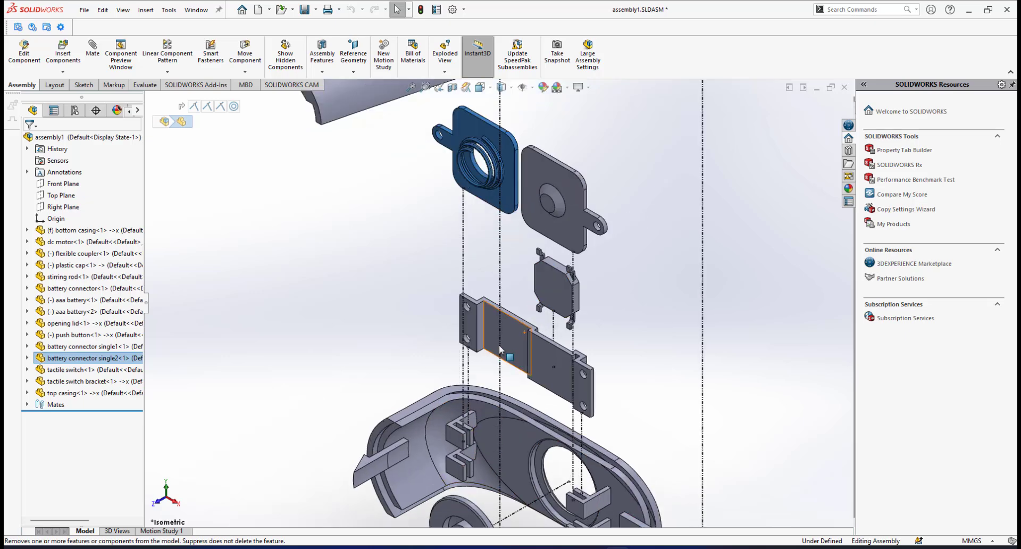
{"action": "scroll", "coordinate": [532, 362], "scroll_direction": "down", "scroll_amount": 3}
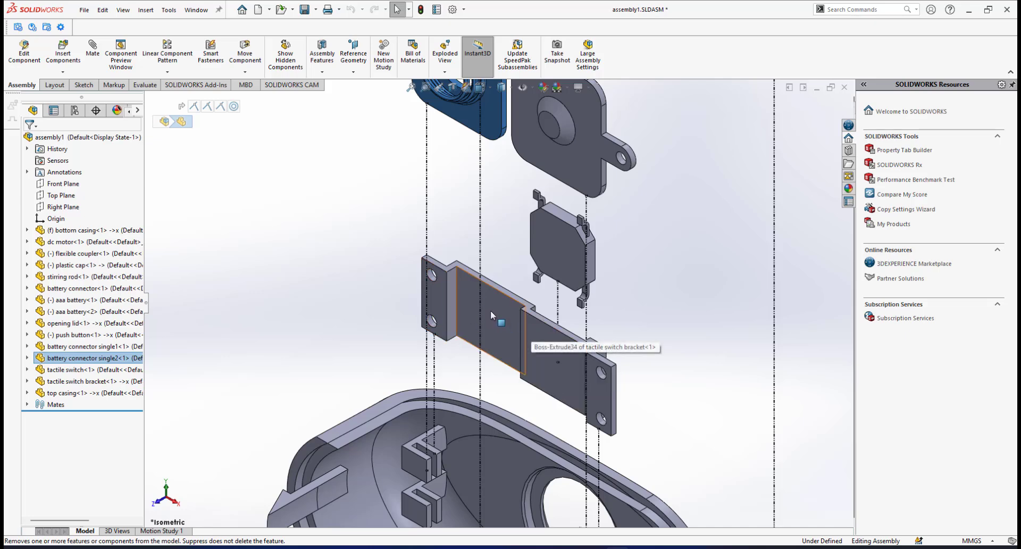
{"action": "left_click", "coordinate": [70, 386]}
{"action": "left_click_drag", "start_coordinate": [65, 386], "coordinate": [75, 360]}
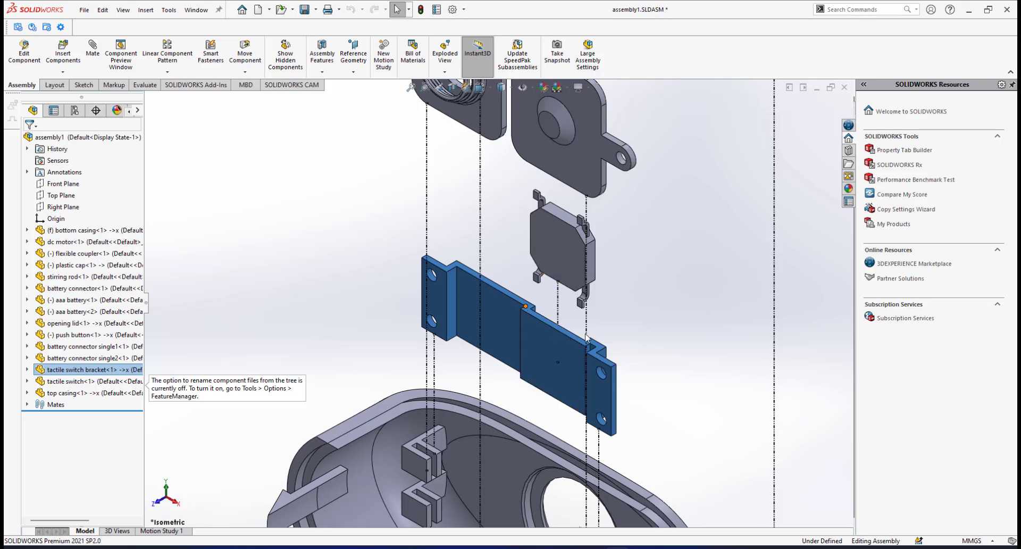
{"action": "left_click", "coordinate": [75, 382]}
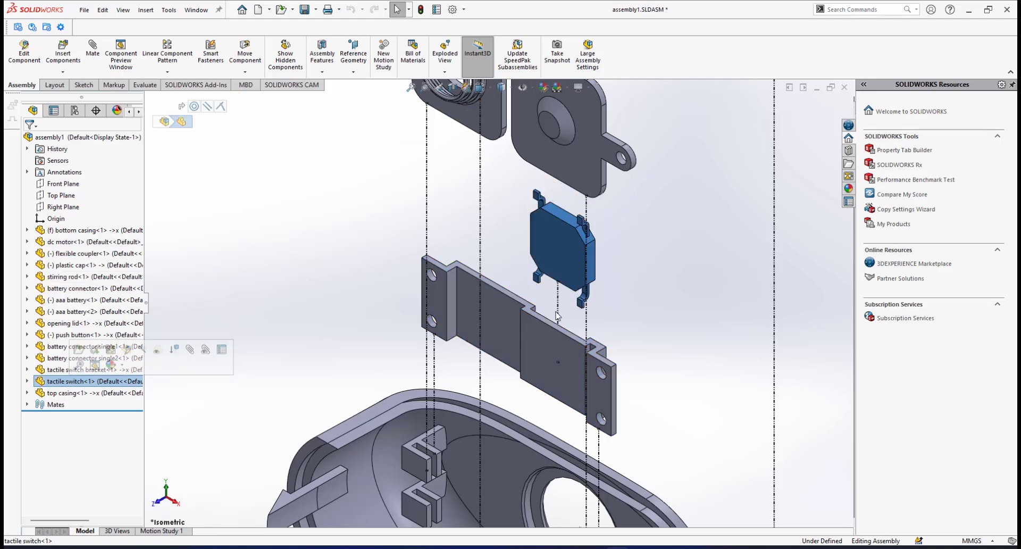
Clear the component selection and save the reordered assembly
{"action": "scroll", "coordinate": [551, 320], "scroll_direction": "up", "scroll_amount": 4}
{"action": "scroll", "coordinate": [567, 218], "scroll_direction": "up", "scroll_amount": 6}
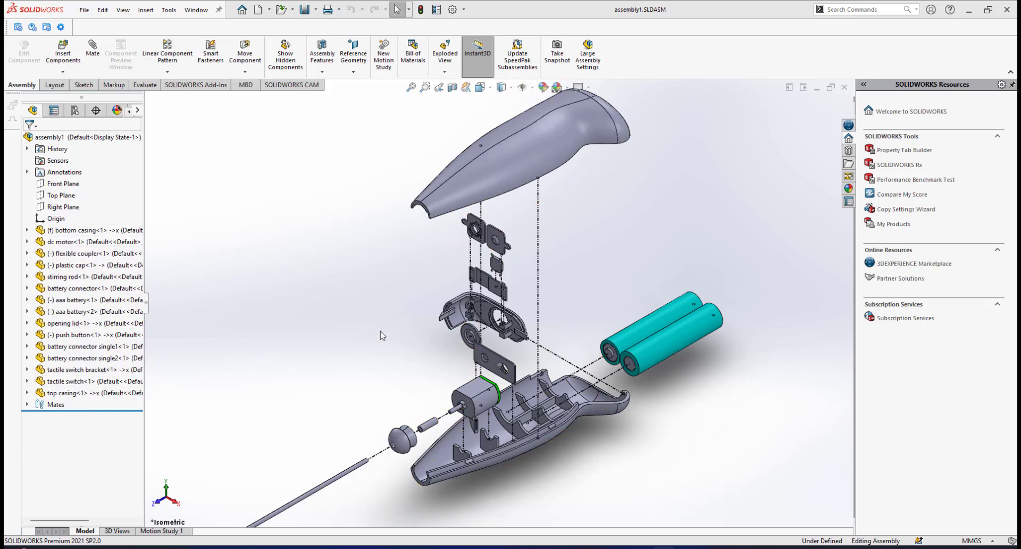
{"action": "scroll", "coordinate": [382, 335], "scroll_direction": "up", "scroll_amount": 4}
{"action": "scroll", "coordinate": [449, 340], "scroll_direction": "down", "scroll_amount": 3}
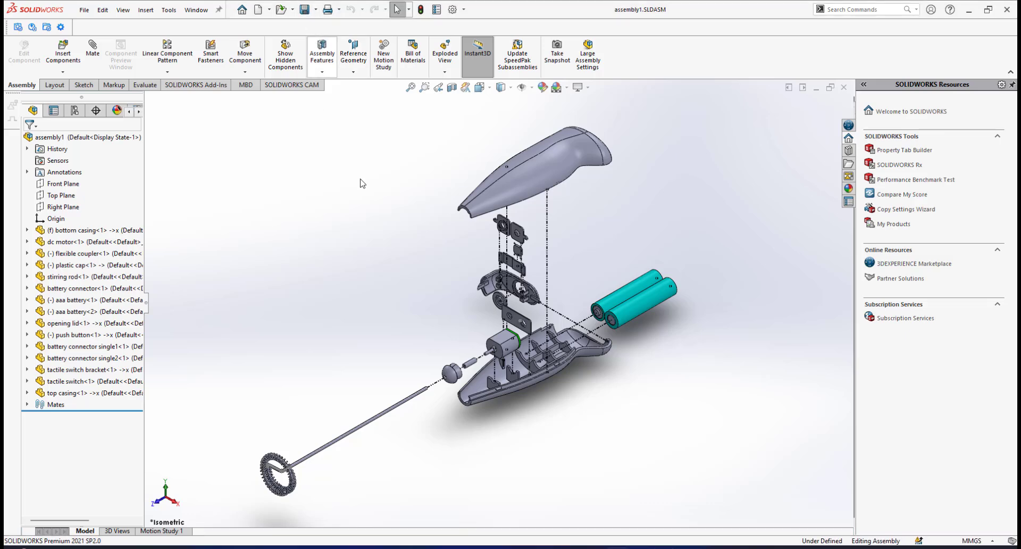
{"action": "left_click", "coordinate": [305, 9]}
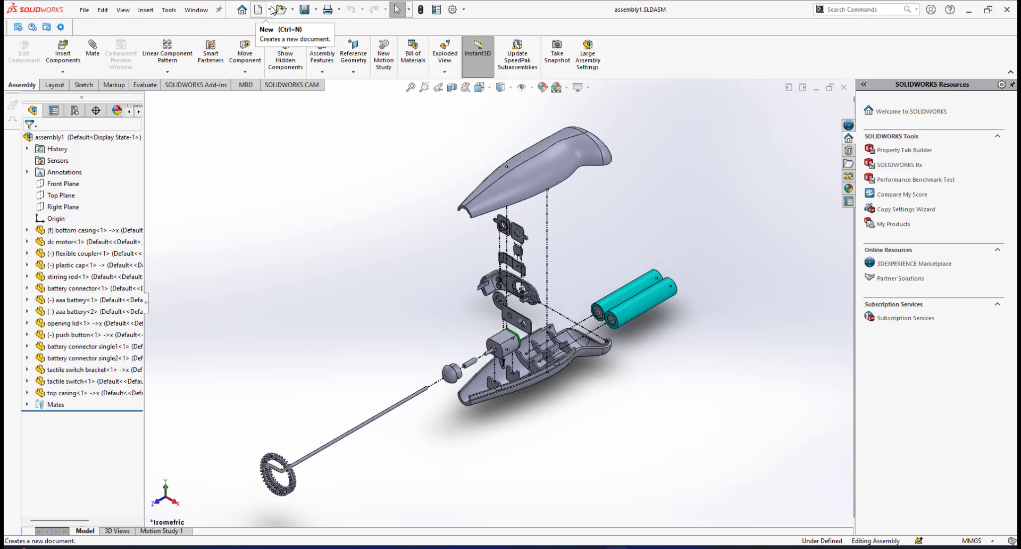
Create a new drawing from the assembly and look through the standard sheet sizes offered
{"action": "left_click", "coordinate": [270, 10]}
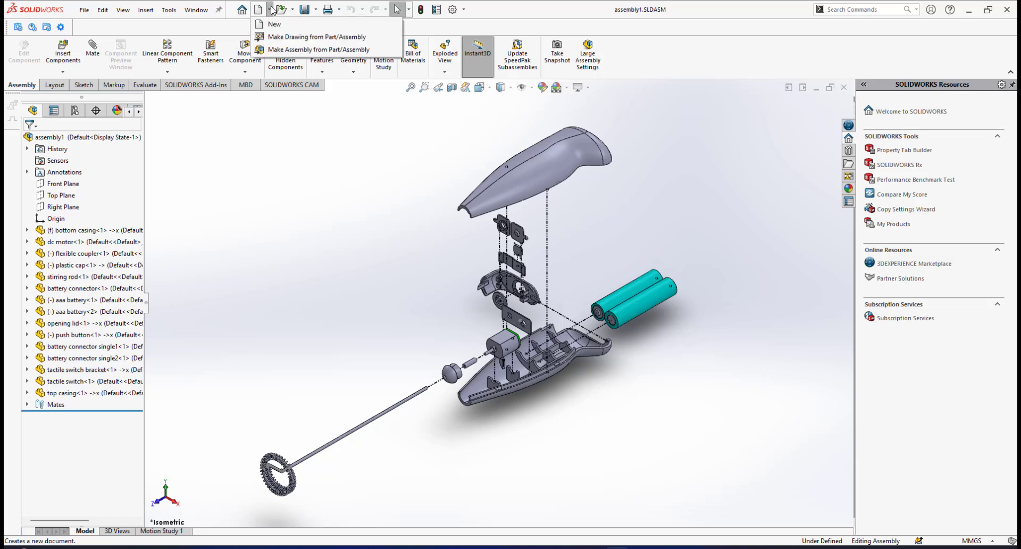
{"action": "left_click", "coordinate": [293, 37]}
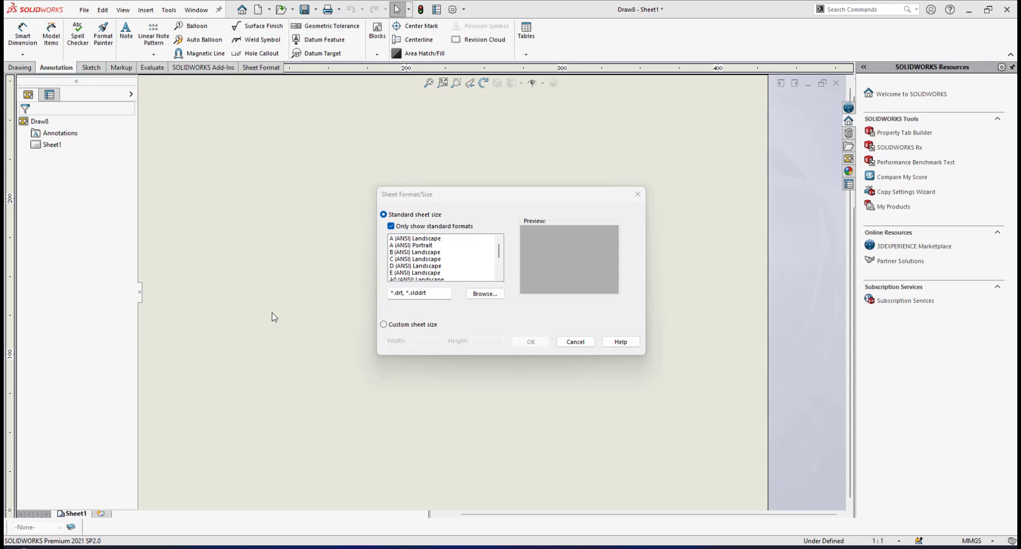
{"action": "mouse_move", "coordinate": [476, 198]}
{"action": "left_mouse_down"}
{"action": "mouse_move", "coordinate": [511, 177]}
{"action": "mouse_move", "coordinate": [474, 183]}
{"action": "left_mouse_up"}
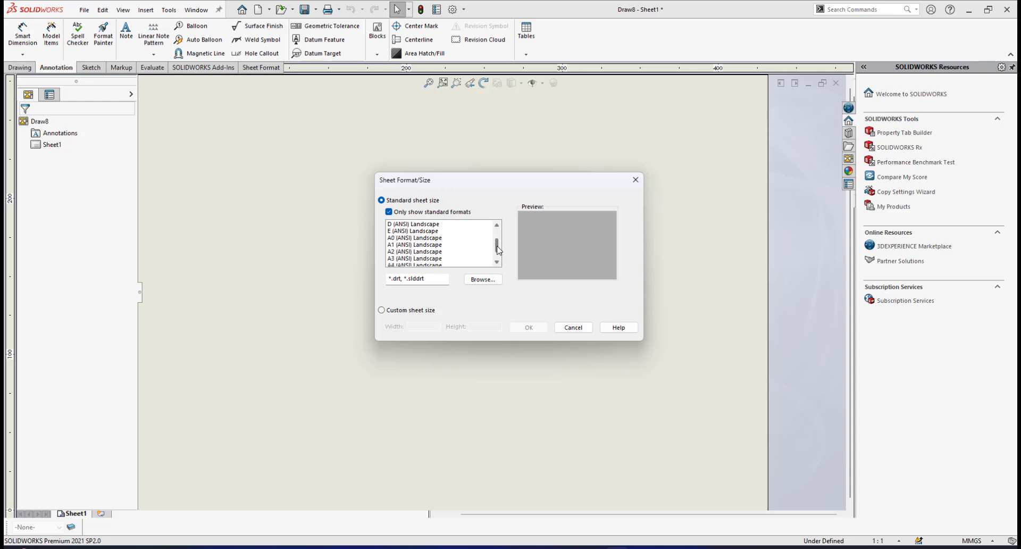
{"action": "scroll", "coordinate": [498, 238], "scroll_direction": "down", "scroll_amount": 2}
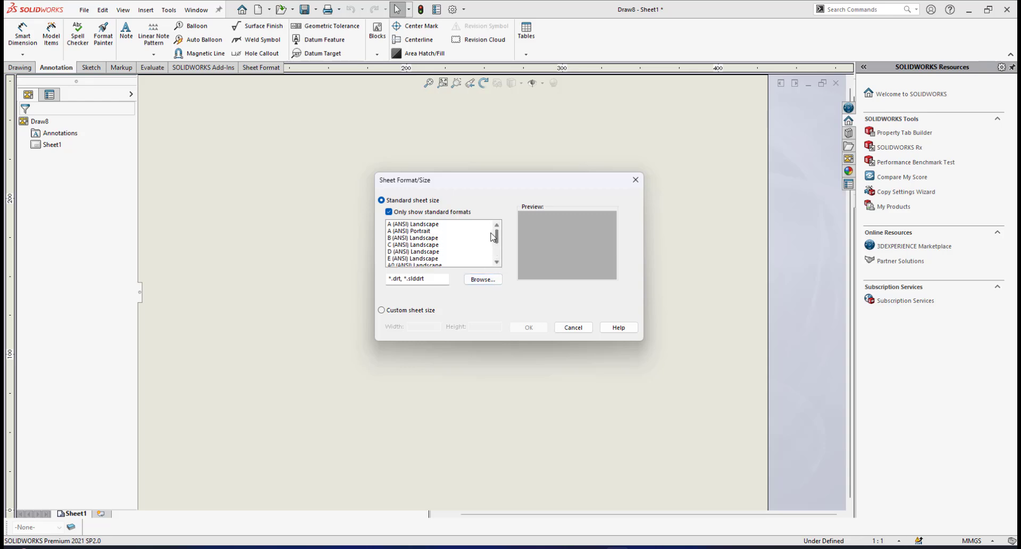
{"action": "scroll", "coordinate": [493, 249], "scroll_direction": "up", "scroll_amount": 2}
{"action": "scroll", "coordinate": [492, 249], "scroll_direction": "up", "scroll_amount": 1}
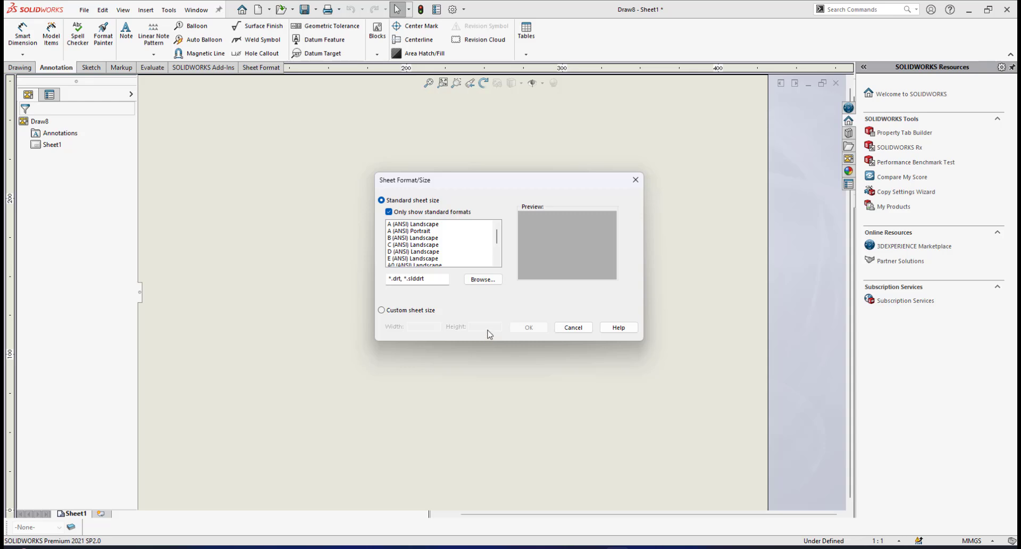
Load the custom sheet format file with the UTM title block from its project folder and apply it to the new drawing
{"action": "left_click", "coordinate": [483, 279]}
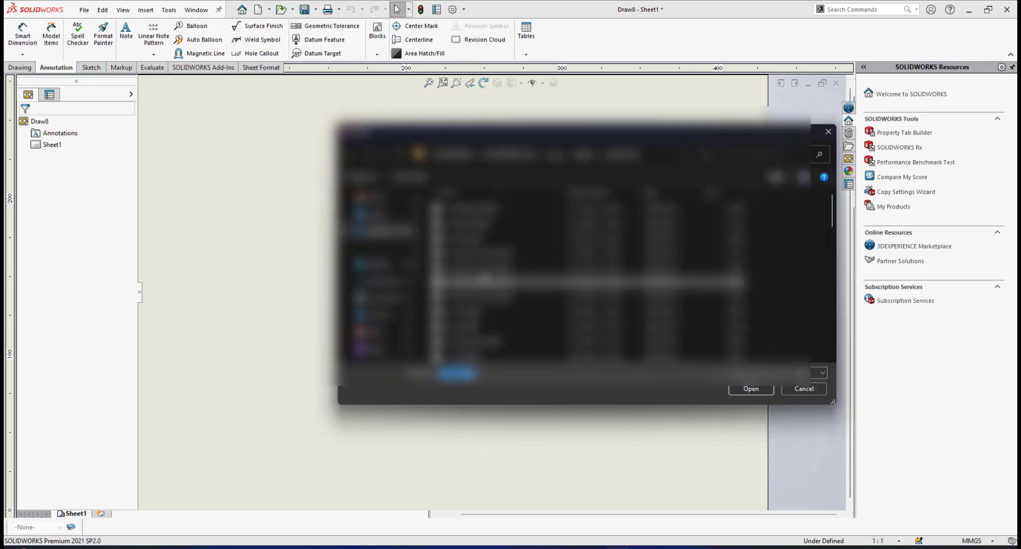
{"action": "left_click", "coordinate": [386, 266]}
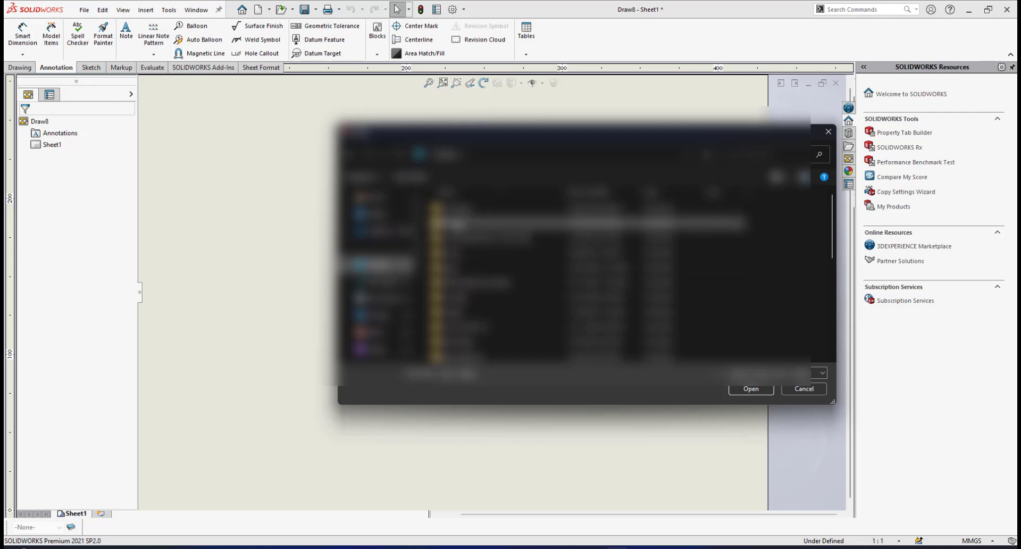
{"action": "double_click", "coordinate": [458, 225]}
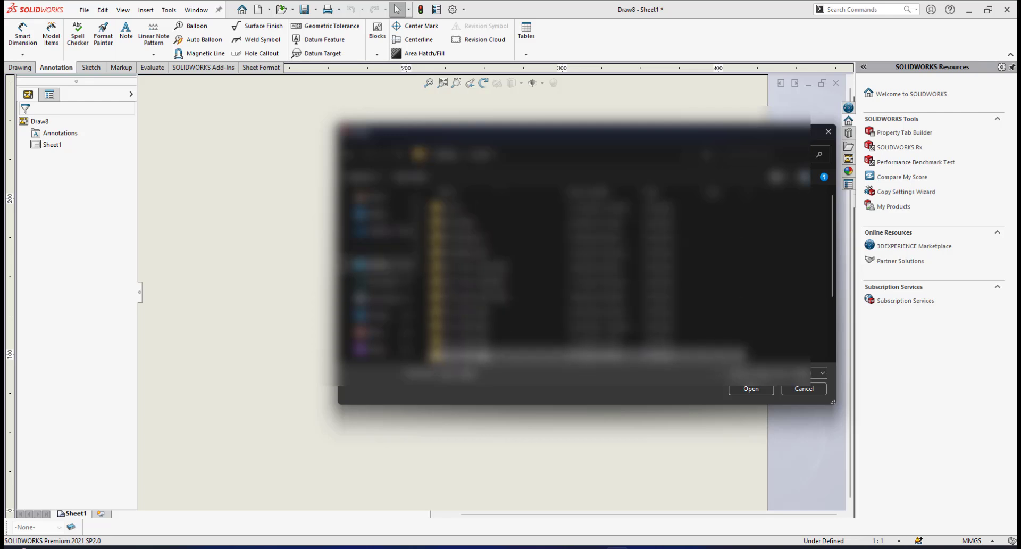
{"action": "double_click", "coordinate": [483, 352]}
{"action": "double_click", "coordinate": [466, 242]}
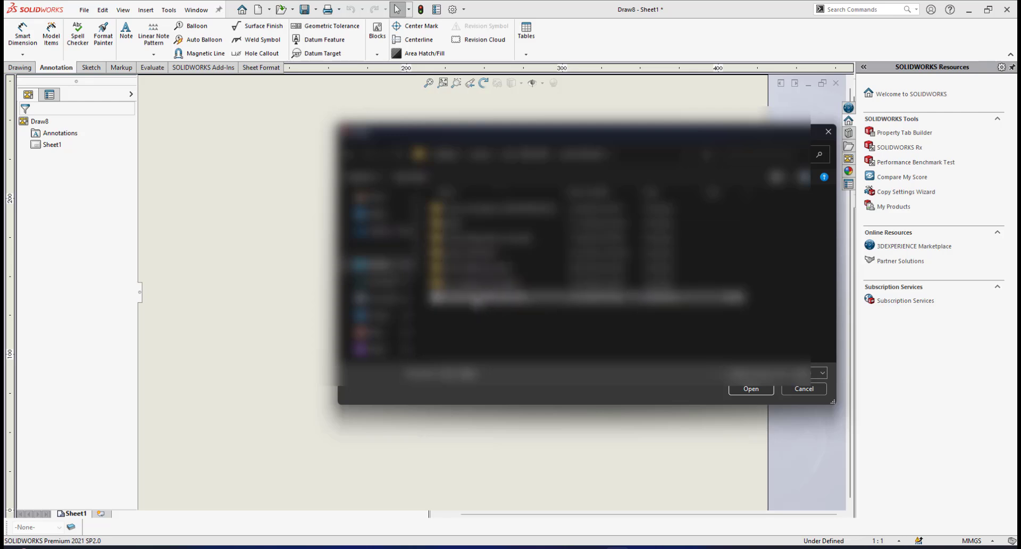
{"action": "left_click", "coordinate": [476, 298]}
{"action": "left_click", "coordinate": [741, 388]}
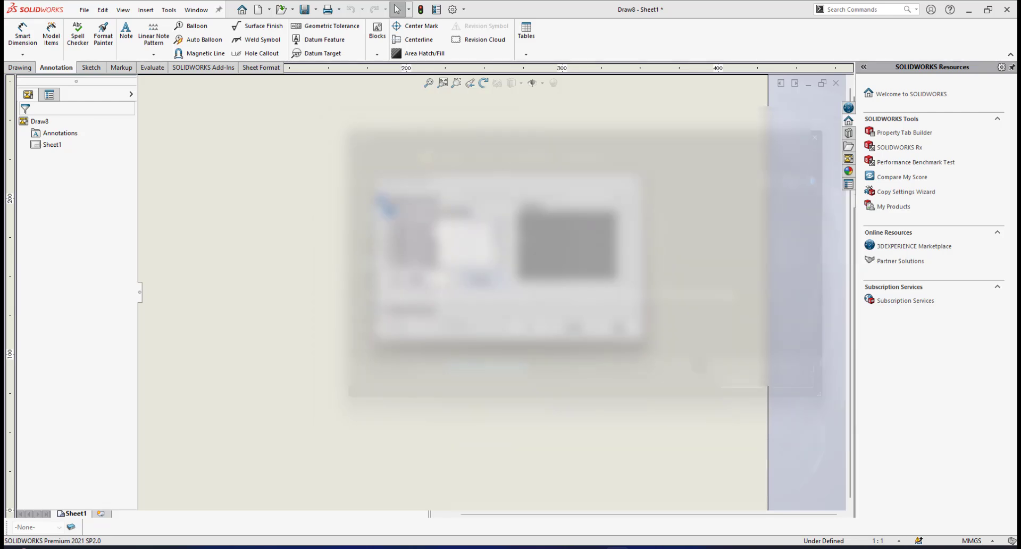
{"action": "left_click", "coordinate": [533, 326]}
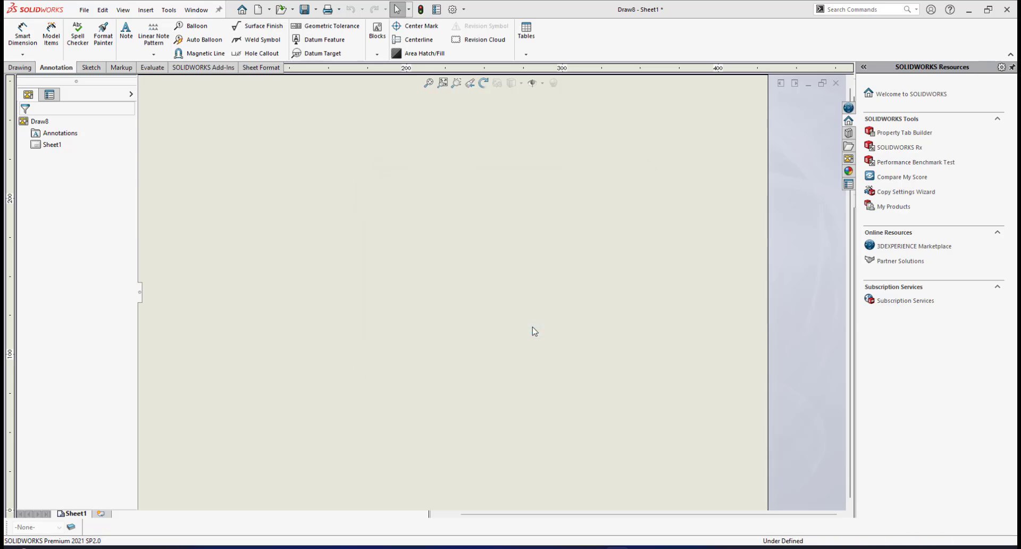
Examine the sheet's title block, including the logo, title, material, drawing number, scale, name and section fields
{"action": "scroll", "coordinate": [535, 342], "scroll_direction": "up", "scroll_amount": 3}
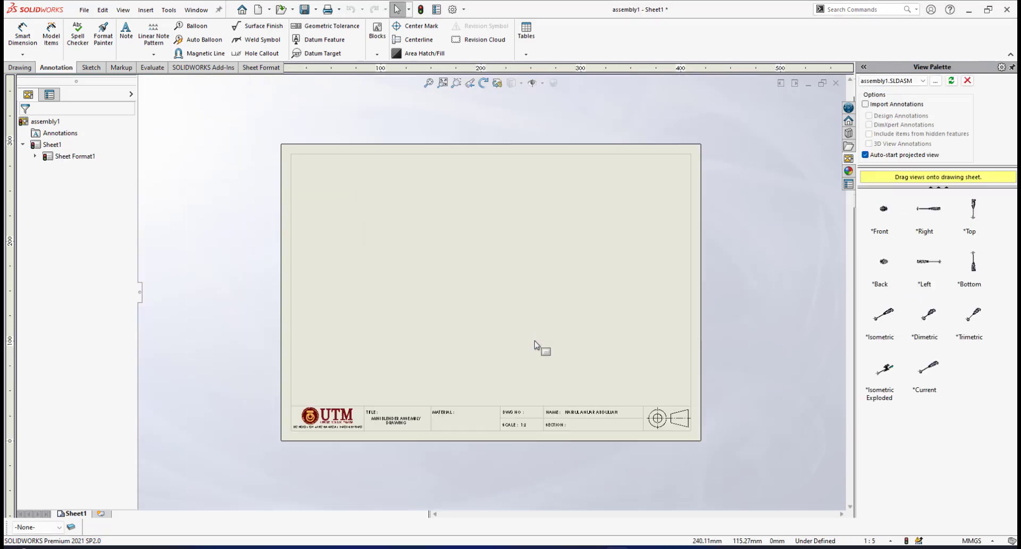
{"action": "scroll", "coordinate": [484, 327], "scroll_direction": "down", "scroll_amount": 1}
{"action": "scroll", "coordinate": [474, 299], "scroll_direction": "down", "scroll_amount": 1}
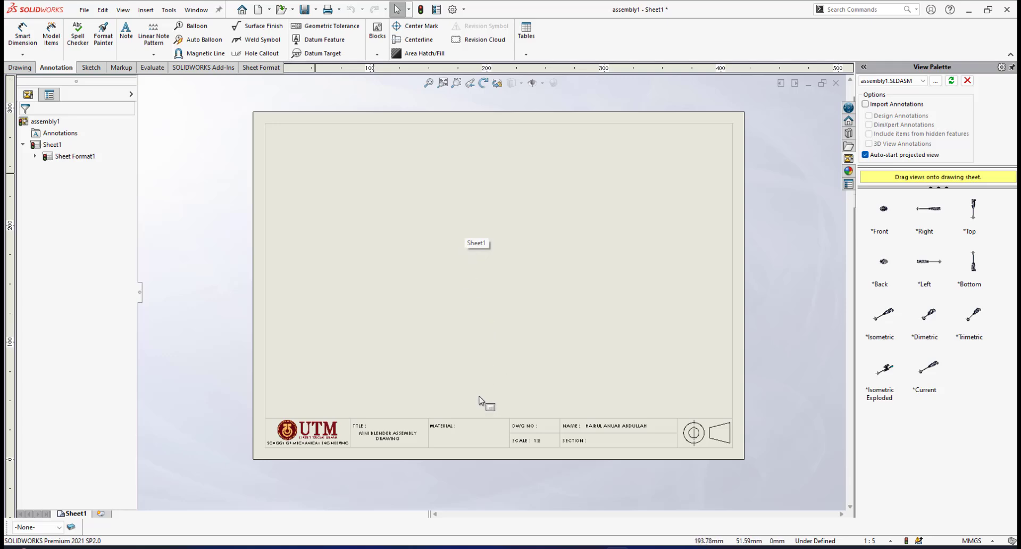
{"action": "scroll", "coordinate": [433, 412], "scroll_direction": "down", "scroll_amount": 1}
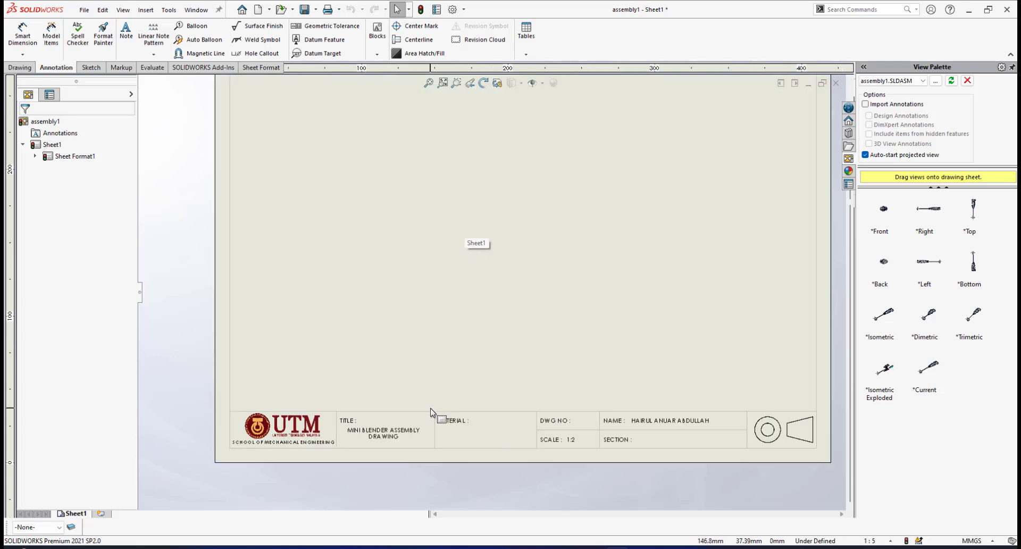
{"action": "scroll", "coordinate": [462, 347], "scroll_direction": "up", "scroll_amount": 2}
{"action": "scroll", "coordinate": [461, 347], "scroll_direction": "down", "scroll_amount": 2}
{"action": "scroll", "coordinate": [503, 341], "scroll_direction": "down", "scroll_amount": 1}
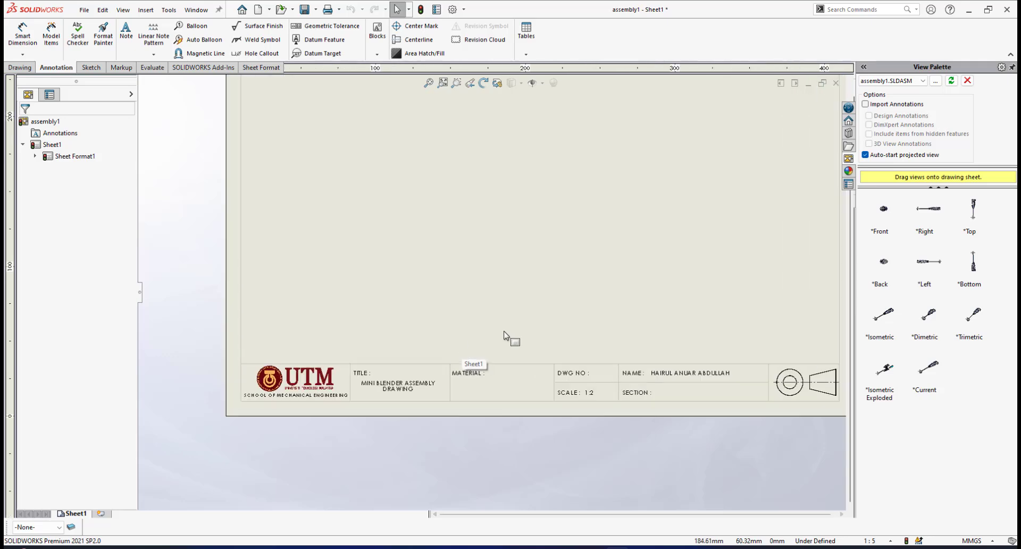
{"action": "scroll", "coordinate": [449, 383], "scroll_direction": "down", "scroll_amount": 3}
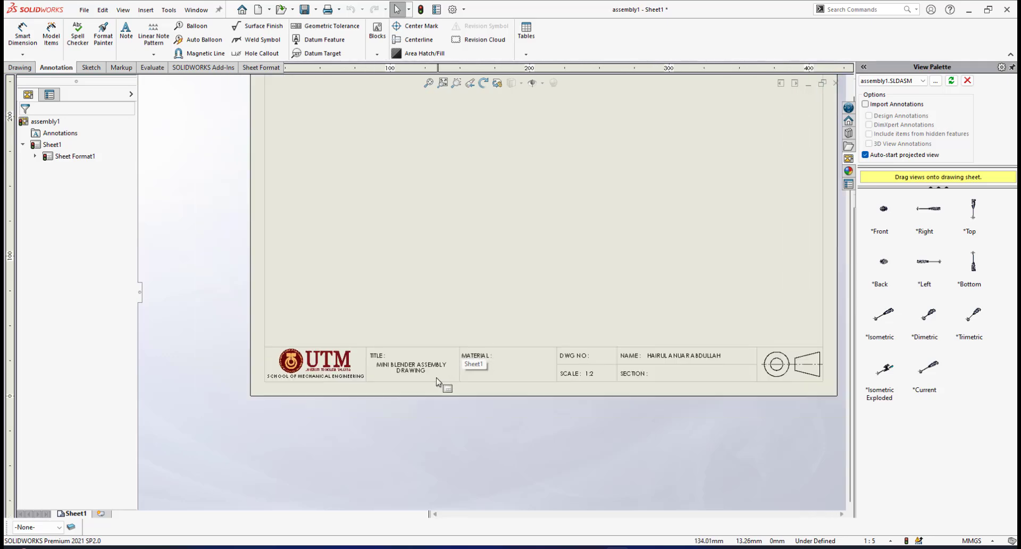
{"action": "scroll", "coordinate": [404, 345], "scroll_direction": "up", "scroll_amount": 3}
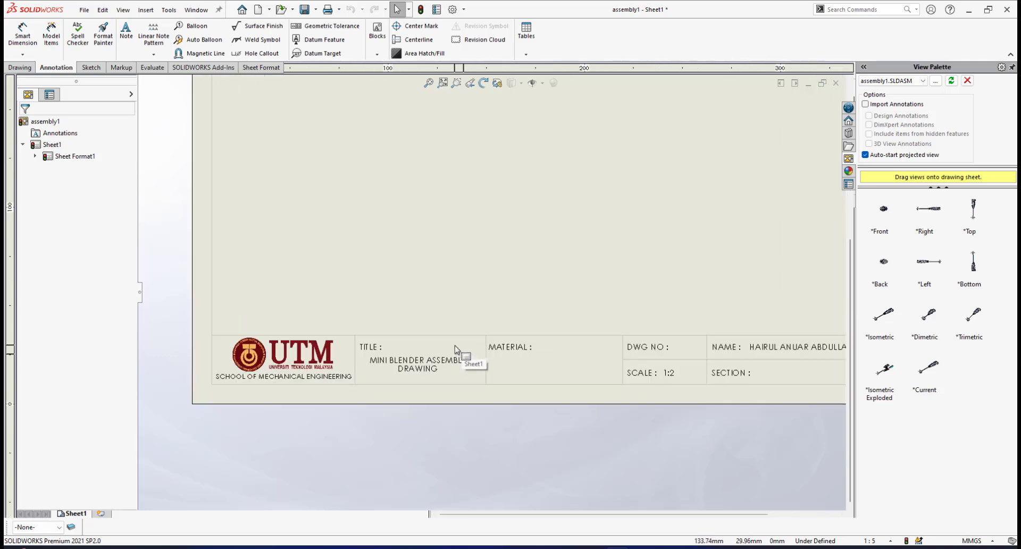
{"action": "scroll", "coordinate": [472, 337], "scroll_direction": "up", "scroll_amount": 5}
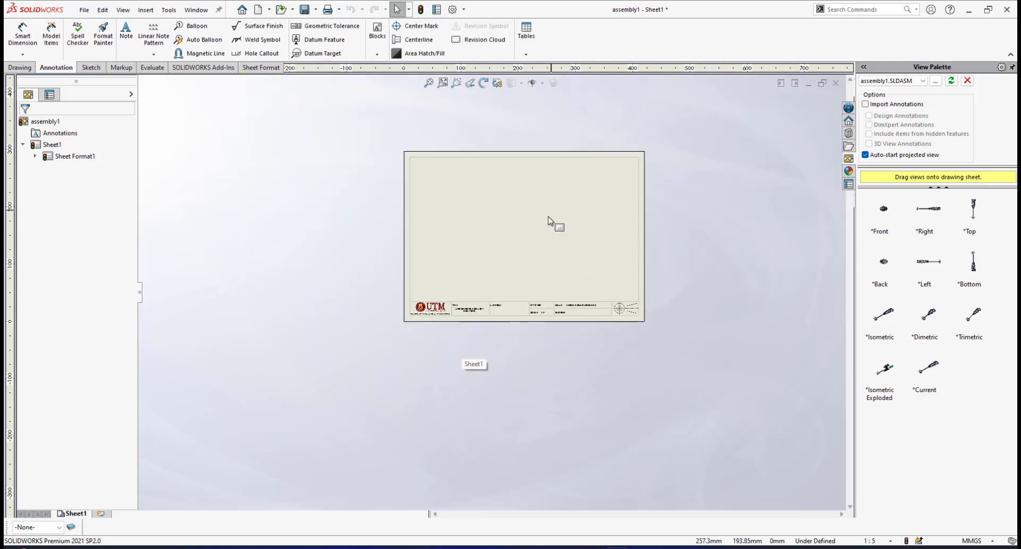
{"action": "scroll", "coordinate": [554, 221], "scroll_direction": "down", "scroll_amount": 2}
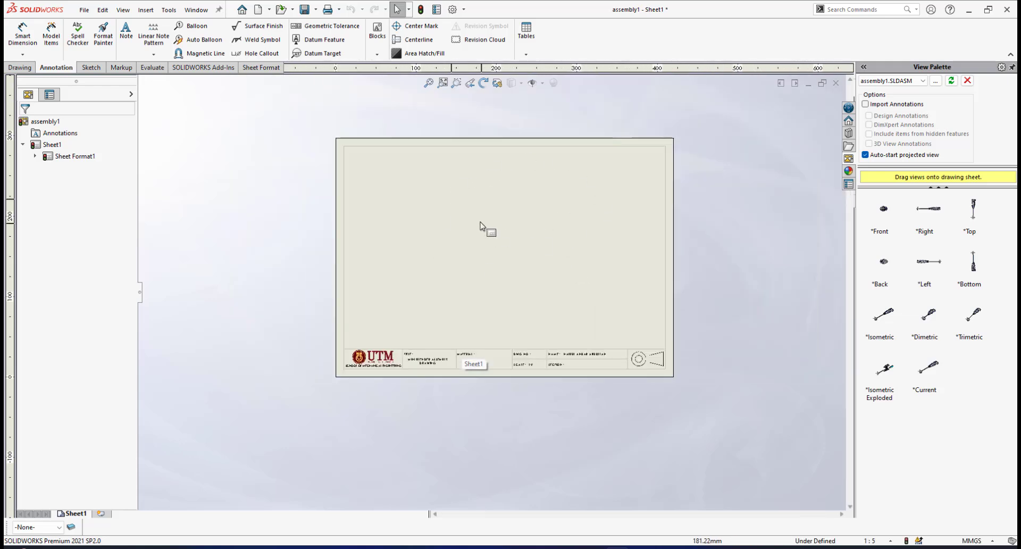
{"action": "scroll", "coordinate": [468, 327], "scroll_direction": "down", "scroll_amount": 3}
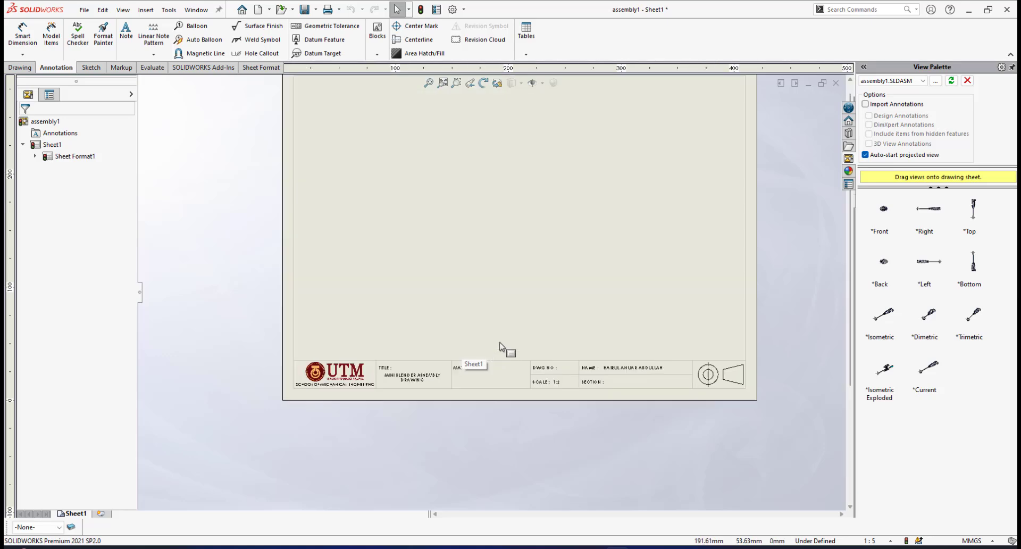
{"action": "scroll", "coordinate": [447, 373], "scroll_direction": "down", "scroll_amount": 1}
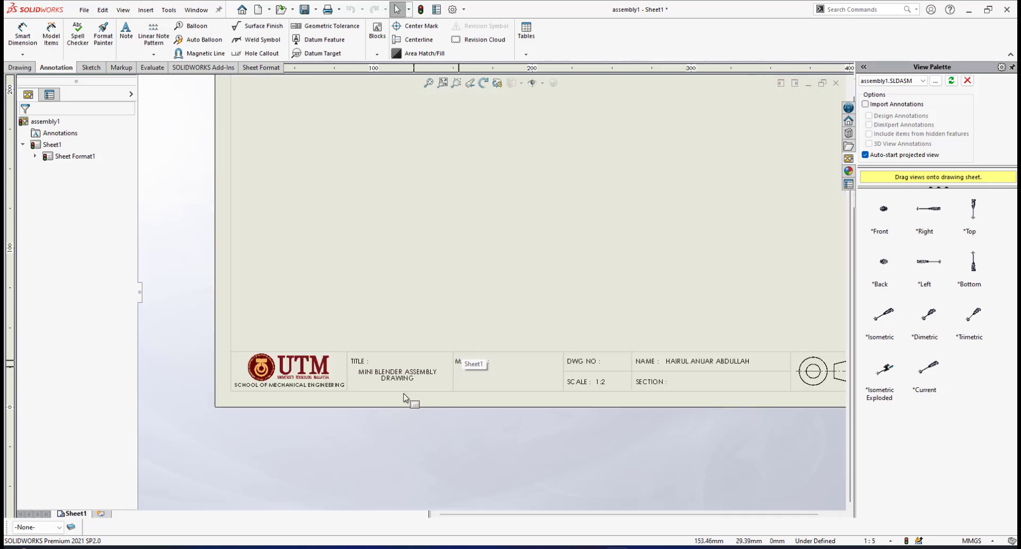
{"action": "scroll", "coordinate": [446, 378], "scroll_direction": "down", "scroll_amount": 1}
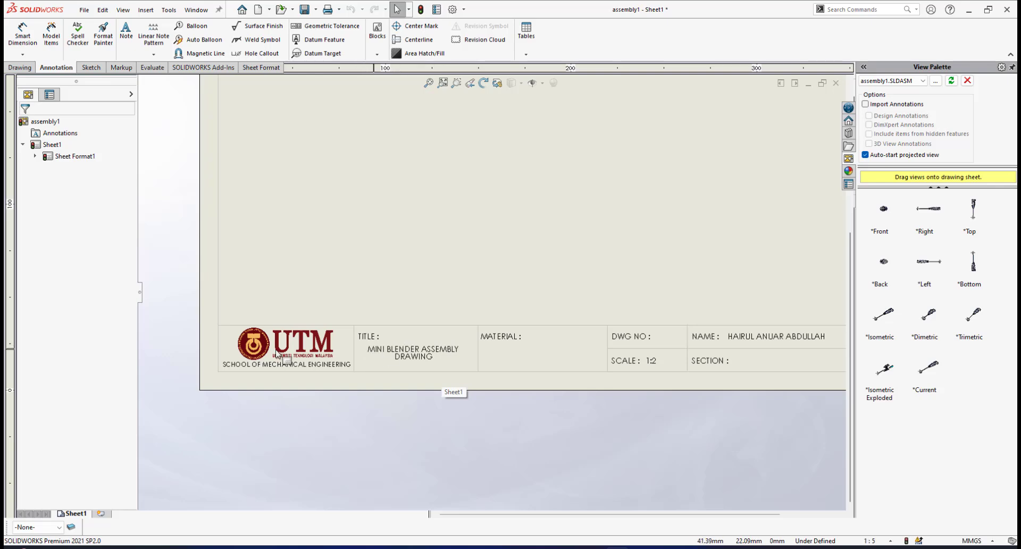
Inspect the title block's school name line, drawing title text and projection symbol up close
{"action": "scroll", "coordinate": [308, 337], "scroll_direction": "up", "scroll_amount": 1}
{"action": "scroll", "coordinate": [325, 327], "scroll_direction": "down", "scroll_amount": 2}
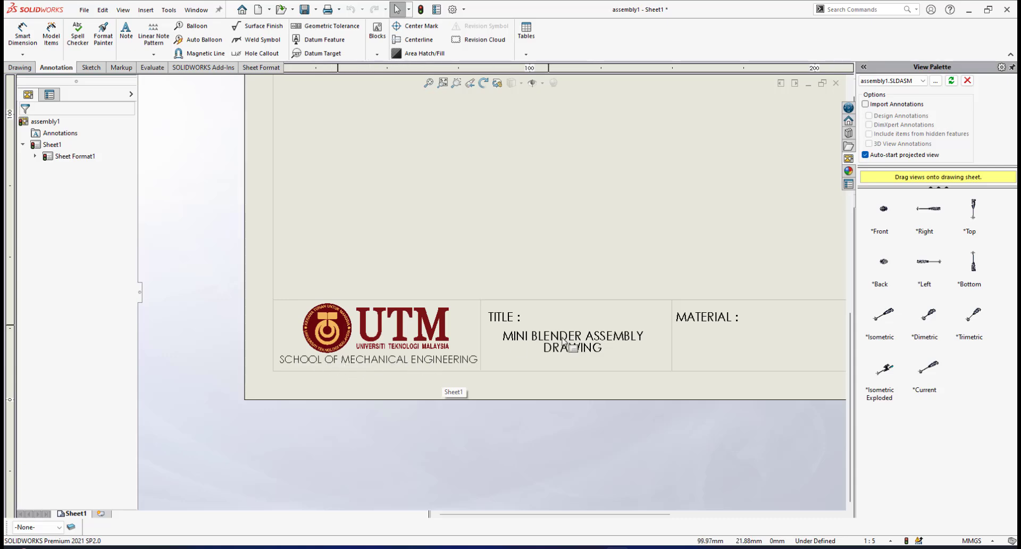
{"action": "scroll", "coordinate": [436, 315], "scroll_direction": "up", "scroll_amount": 1}
{"action": "scroll", "coordinate": [412, 322], "scroll_direction": "down", "scroll_amount": 1}
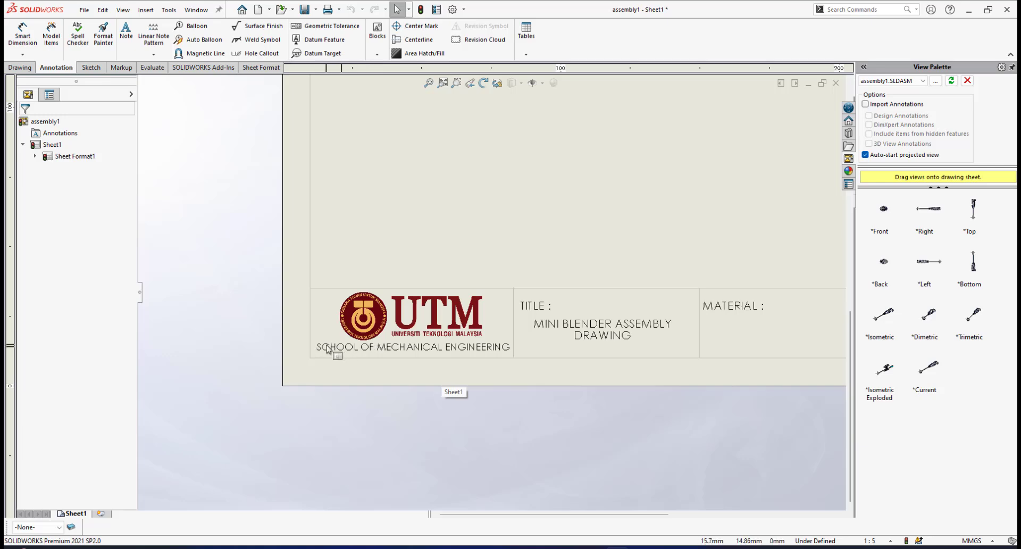
{"action": "scroll", "coordinate": [617, 307], "scroll_direction": "up", "scroll_amount": 2}
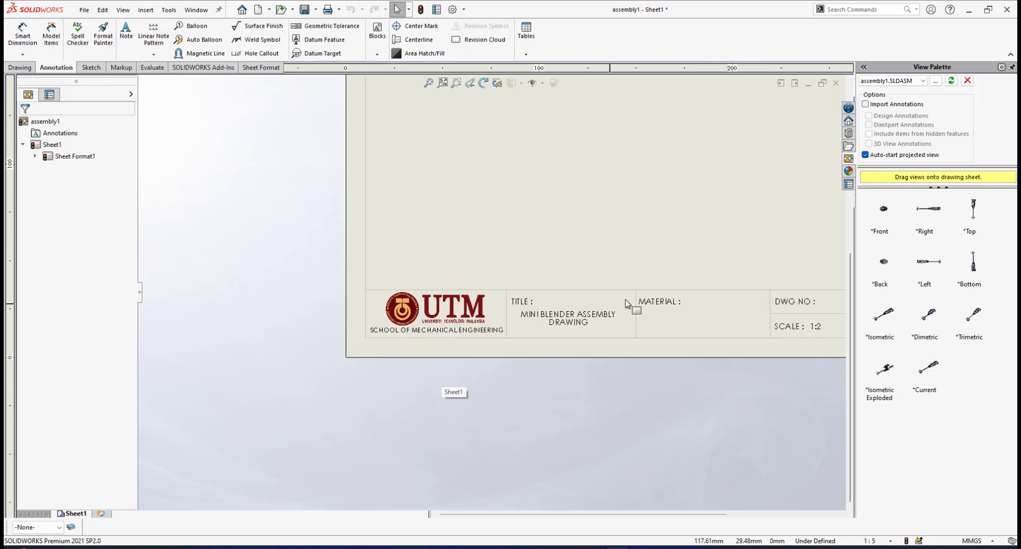
{"action": "scroll", "coordinate": [655, 298], "scroll_direction": "down", "scroll_amount": 2}
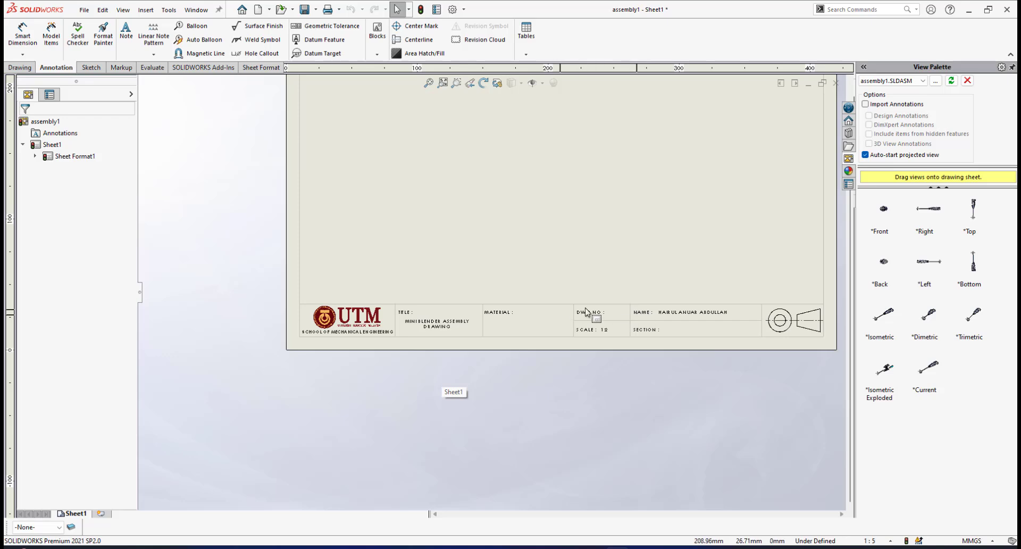
{"action": "scroll", "coordinate": [588, 300], "scroll_direction": "up", "scroll_amount": 2}
{"action": "scroll", "coordinate": [468, 343], "scroll_direction": "down", "scroll_amount": 1}
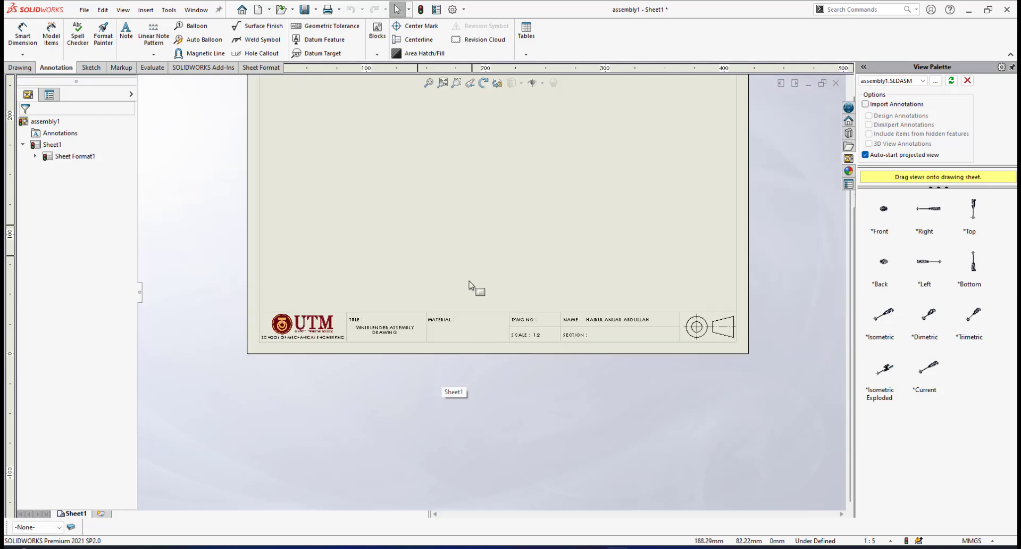
{"action": "scroll", "coordinate": [439, 277], "scroll_direction": "down", "scroll_amount": 1}
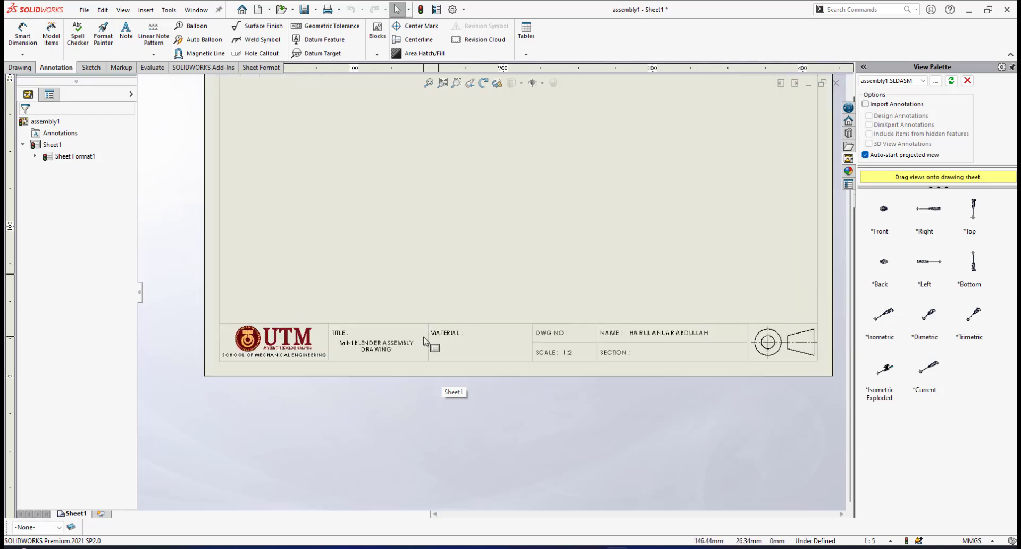
Open the sheet format for editing so the title block's notes can be changed
{"action": "right_click", "coordinate": [496, 350]}
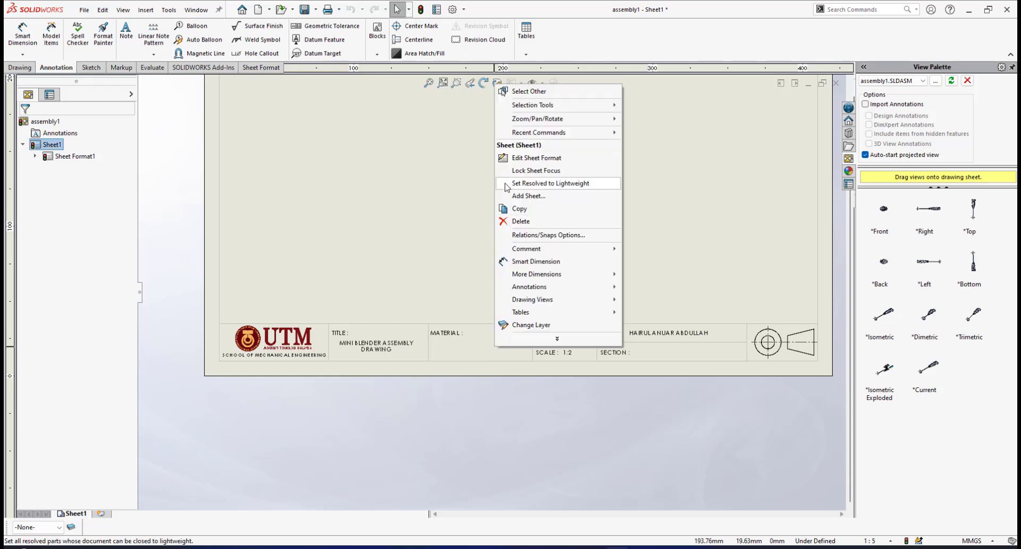
{"action": "left_click", "coordinate": [534, 158]}
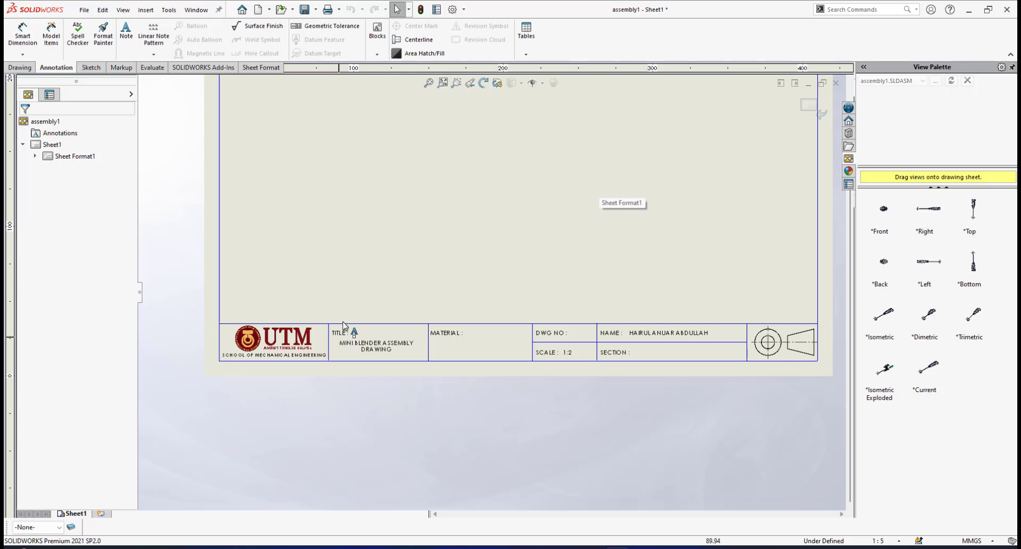
{"action": "scroll", "coordinate": [385, 345], "scroll_direction": "down", "scroll_amount": 1}
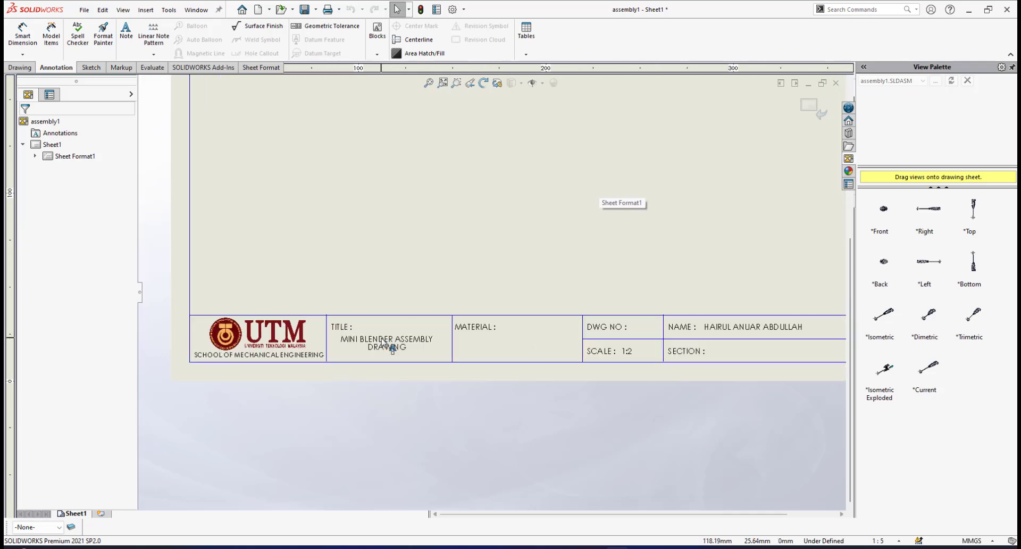
{"action": "scroll", "coordinate": [387, 325], "scroll_direction": "up", "scroll_amount": 2}
{"action": "scroll", "coordinate": [408, 291], "scroll_direction": "down", "scroll_amount": 1}
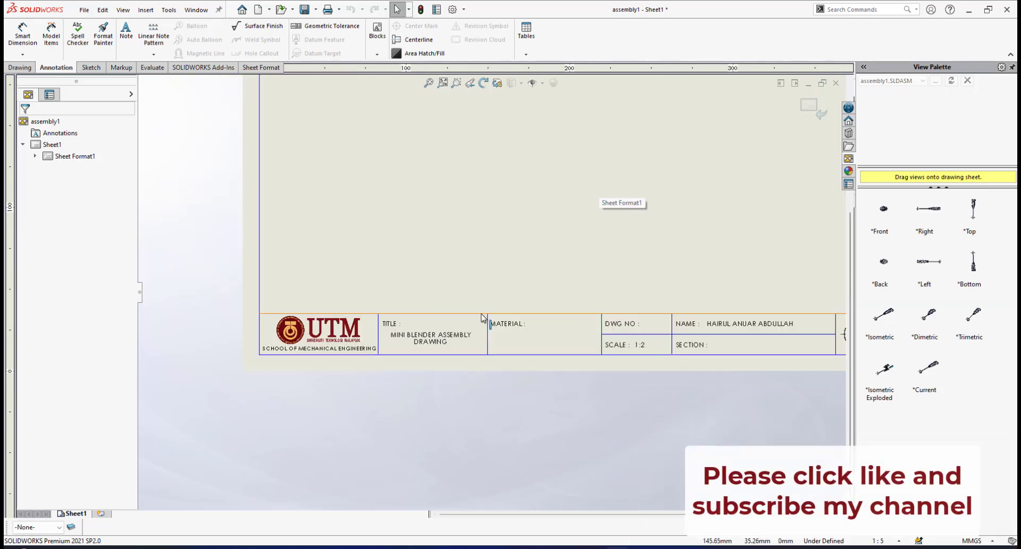
Change the note below the UTM logo to read FACULTY OF MECHANICAL ENGINEERING
{"action": "scroll", "coordinate": [340, 335], "scroll_direction": "down", "scroll_amount": 1}
{"action": "scroll", "coordinate": [340, 335], "scroll_direction": "down", "scroll_amount": 4}
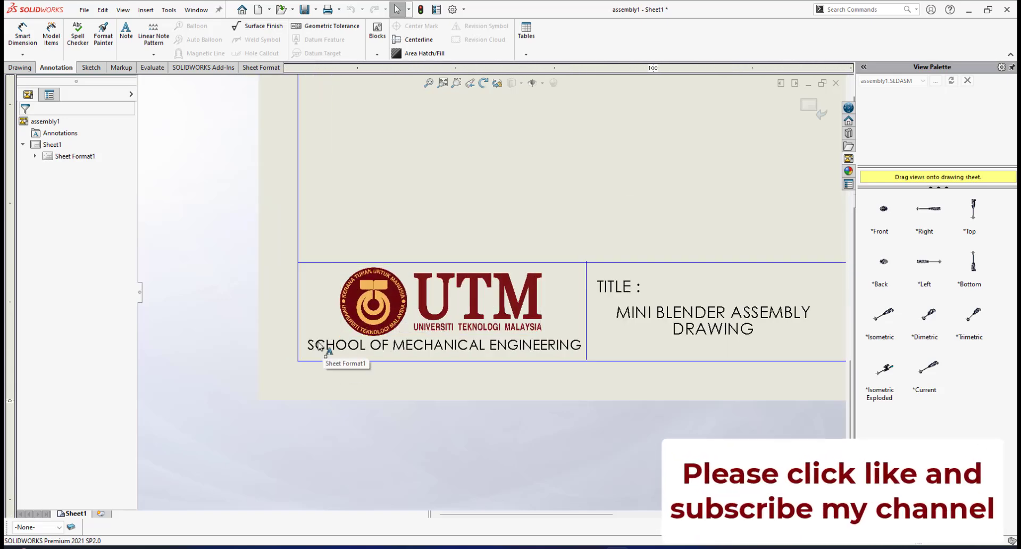
{"action": "mouse_move", "coordinate": [307, 344]}
{"action": "left_mouse_down"}
{"action": "mouse_move", "coordinate": [335, 346]}
{"action": "mouse_move", "coordinate": [308, 347]}
{"action": "left_mouse_up"}
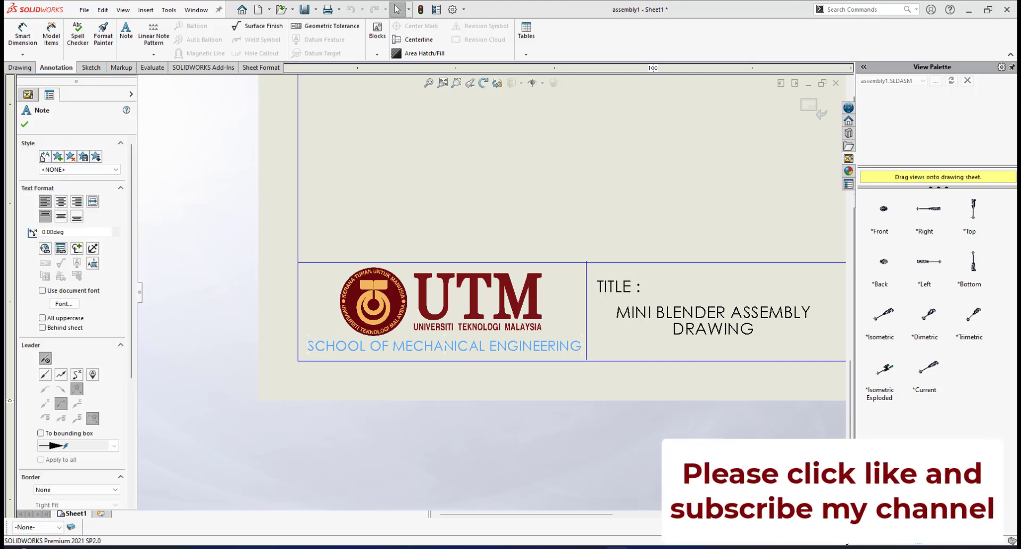
{"action": "double_click", "coordinate": [315, 345]}
{"action": "left_click", "coordinate": [310, 348]}
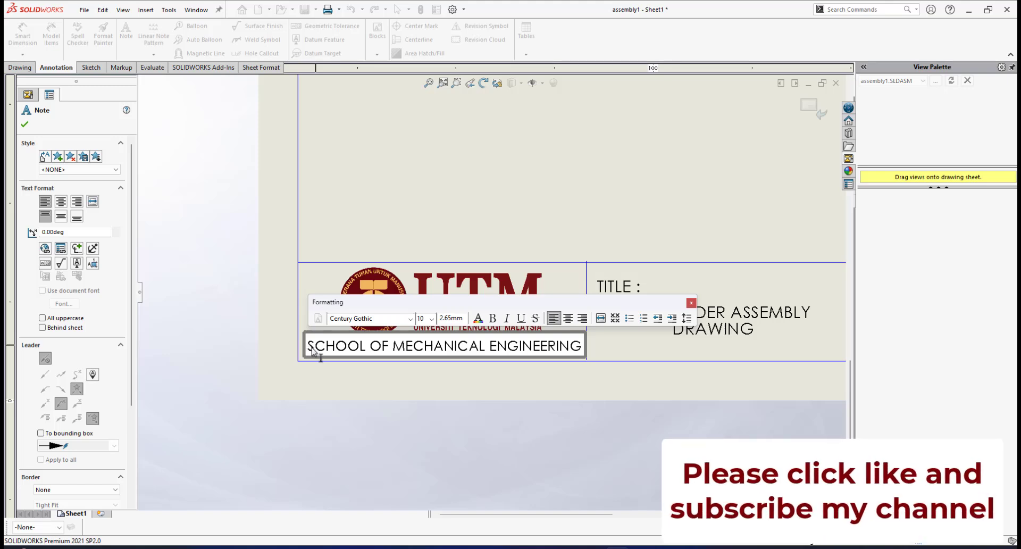
{"action": "left_click_drag", "start_coordinate": [309, 347], "coordinate": [372, 348]}
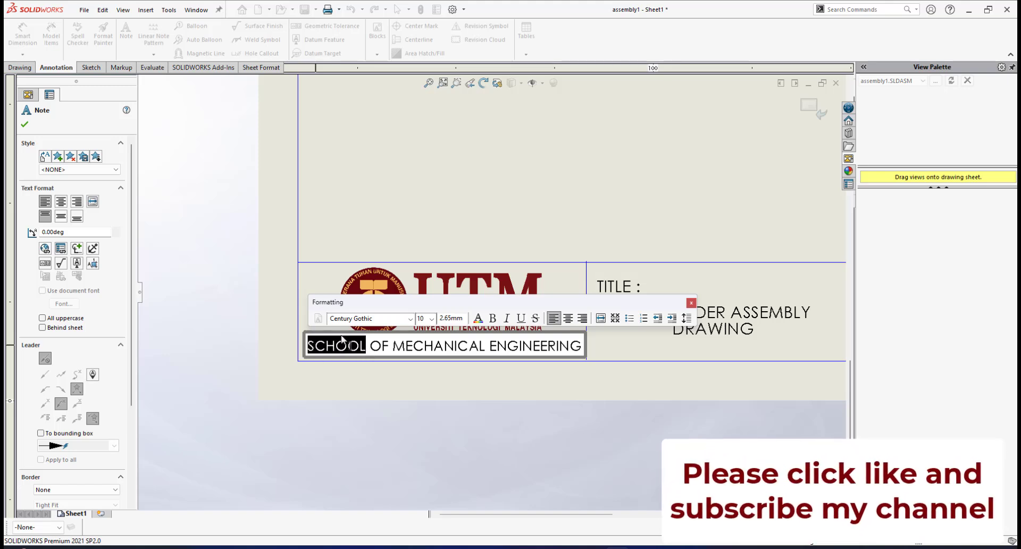
{"action": "type", "text": "FACULTY"}
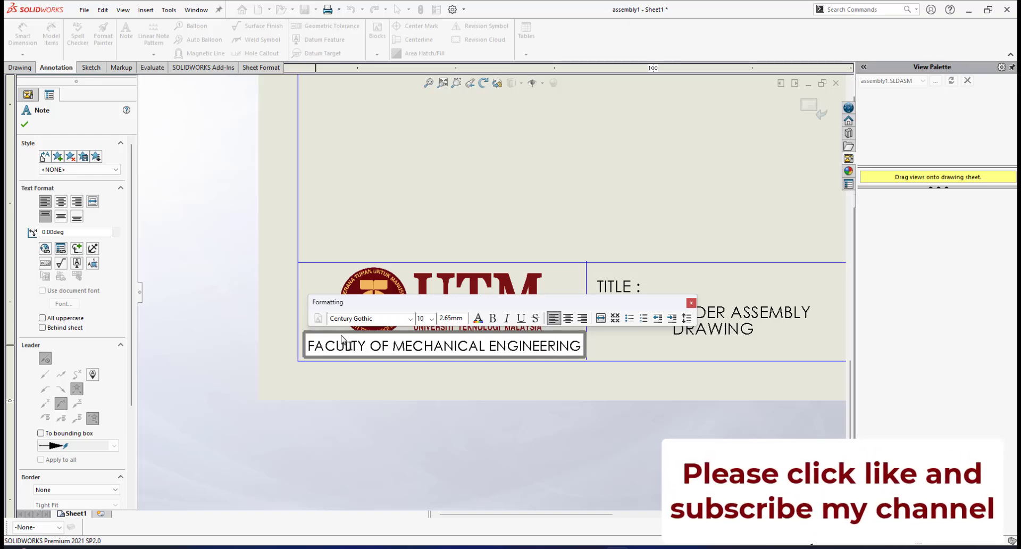
{"action": "left_click", "coordinate": [429, 376]}
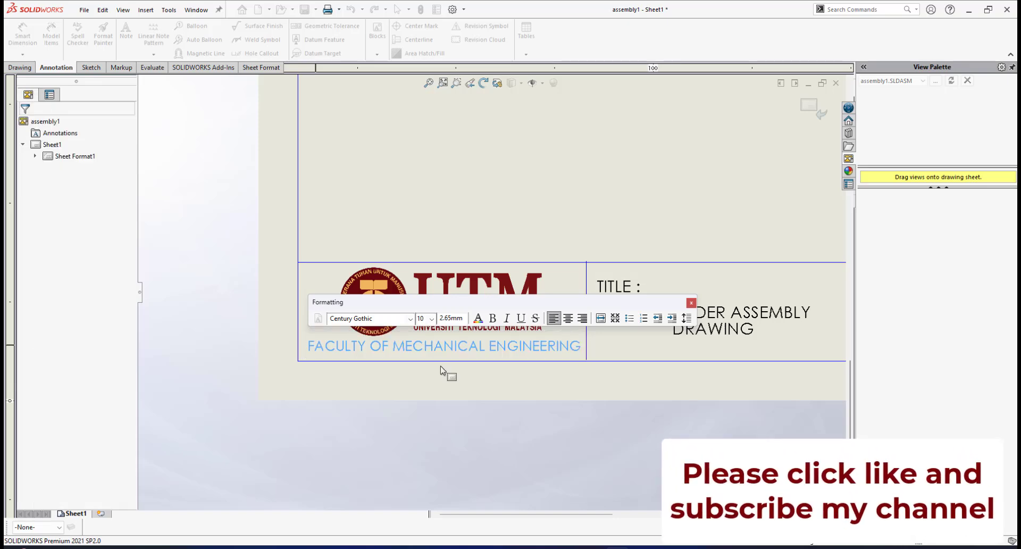
Change the drawing title in the title block to MILK FROTHER ASSEMBLY DRAWING
{"action": "scroll", "coordinate": [633, 341], "scroll_direction": "up", "scroll_amount": 3}
{"action": "scroll", "coordinate": [625, 294], "scroll_direction": "down", "scroll_amount": 2}
{"action": "scroll", "coordinate": [619, 298], "scroll_direction": "up", "scroll_amount": 2}
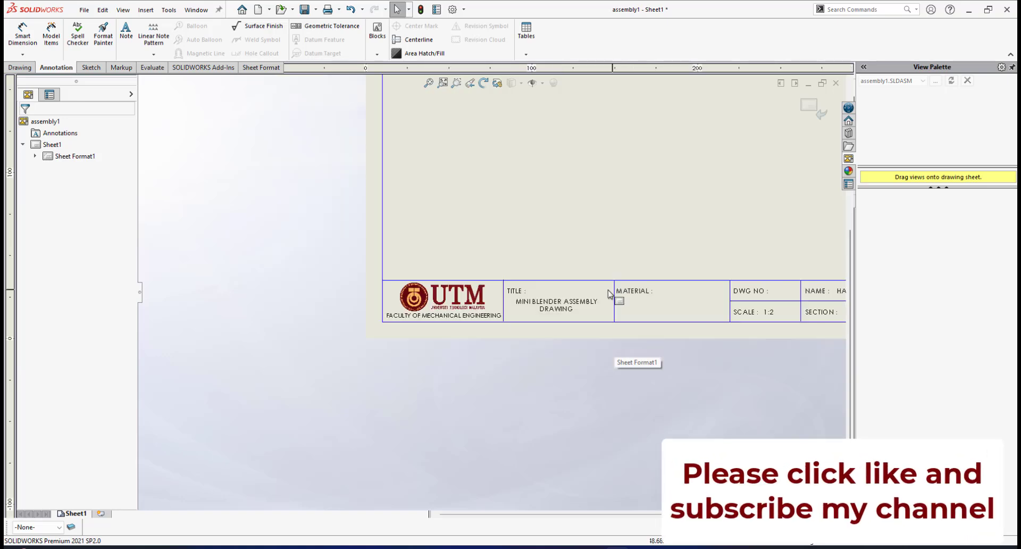
{"action": "scroll", "coordinate": [588, 292], "scroll_direction": "down", "scroll_amount": 3}
{"action": "scroll", "coordinate": [510, 293], "scroll_direction": "down", "scroll_amount": 3}
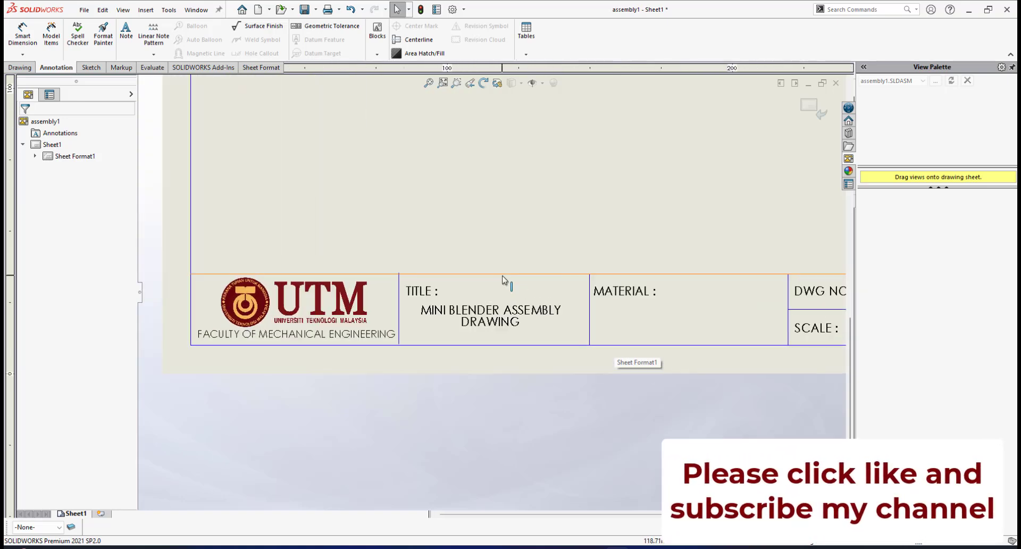
{"action": "left_click", "coordinate": [460, 324]}
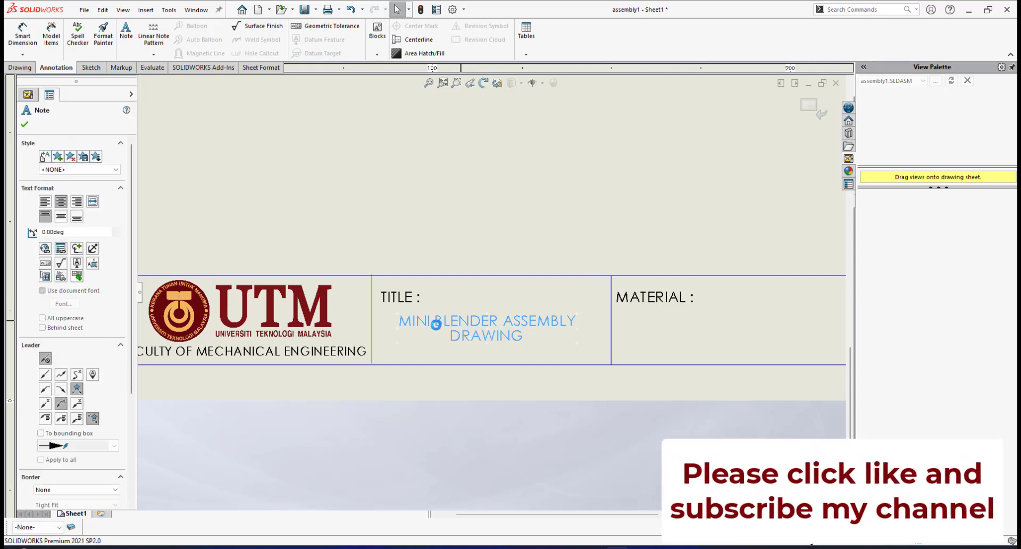
{"action": "double_click", "coordinate": [425, 325]}
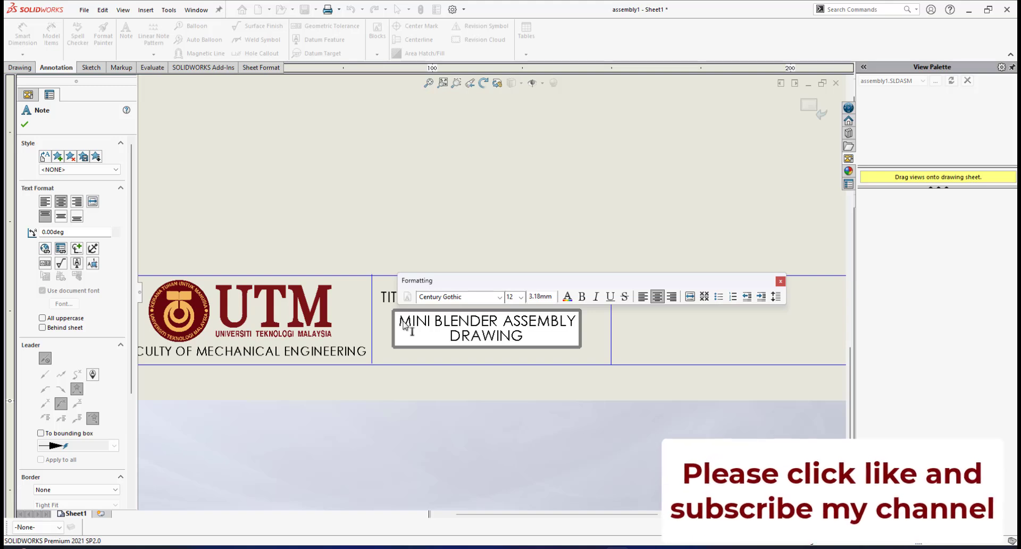
{"action": "left_click_drag", "start_coordinate": [404, 324], "coordinate": [498, 323]}
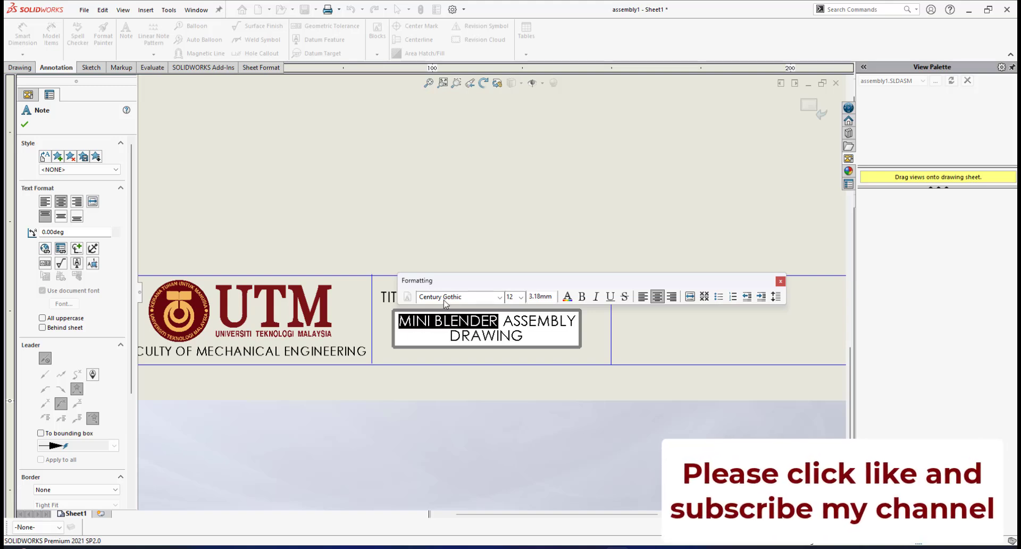
{"action": "type", "text": "MILK FR"}
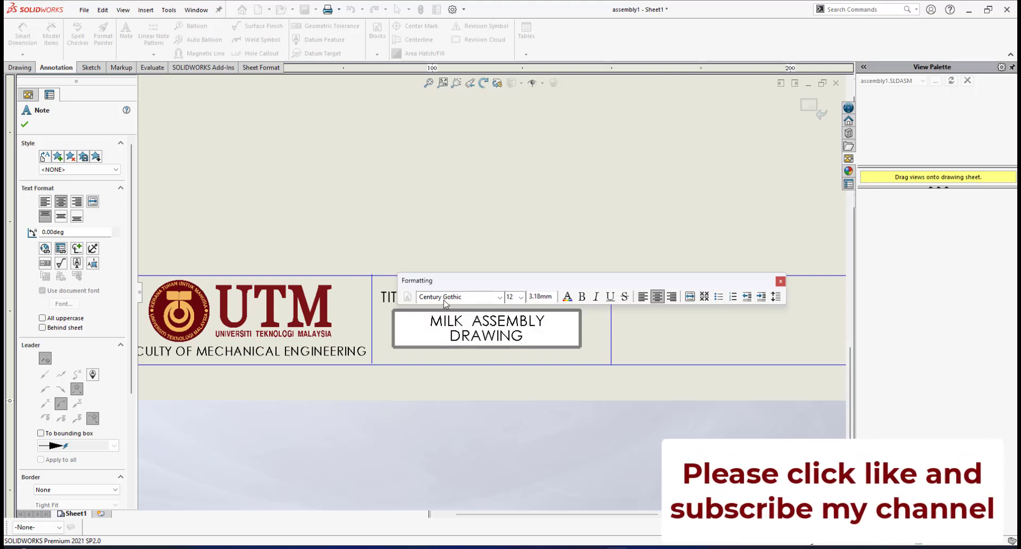
{"action": "type", "text": "OTHER"}
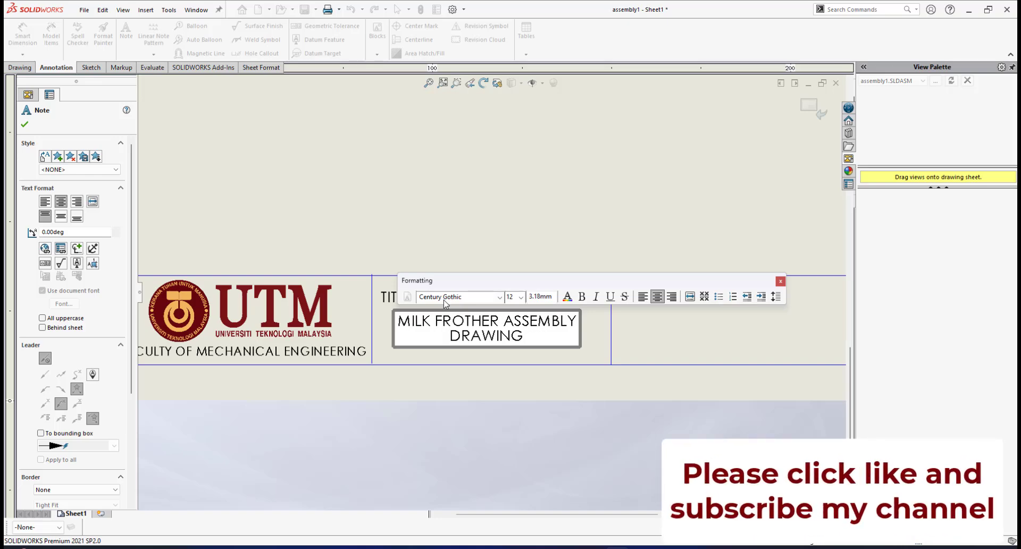
{"action": "left_click", "coordinate": [465, 373]}
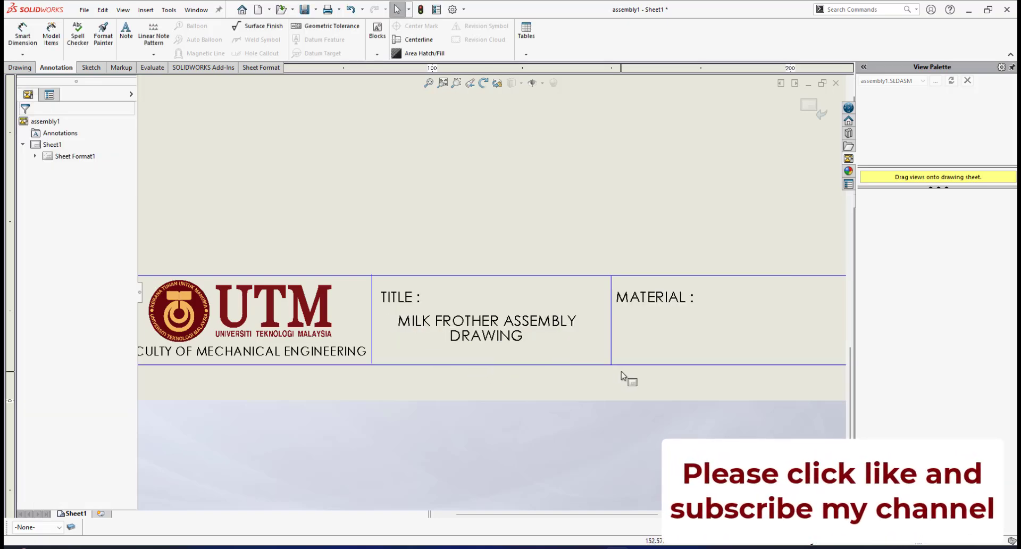
Review the whole sheet layout and the projection symbol at the end of the title block
{"action": "scroll", "coordinate": [633, 320], "scroll_direction": "up", "scroll_amount": 3}
{"action": "scroll", "coordinate": [633, 293], "scroll_direction": "up", "scroll_amount": 4}
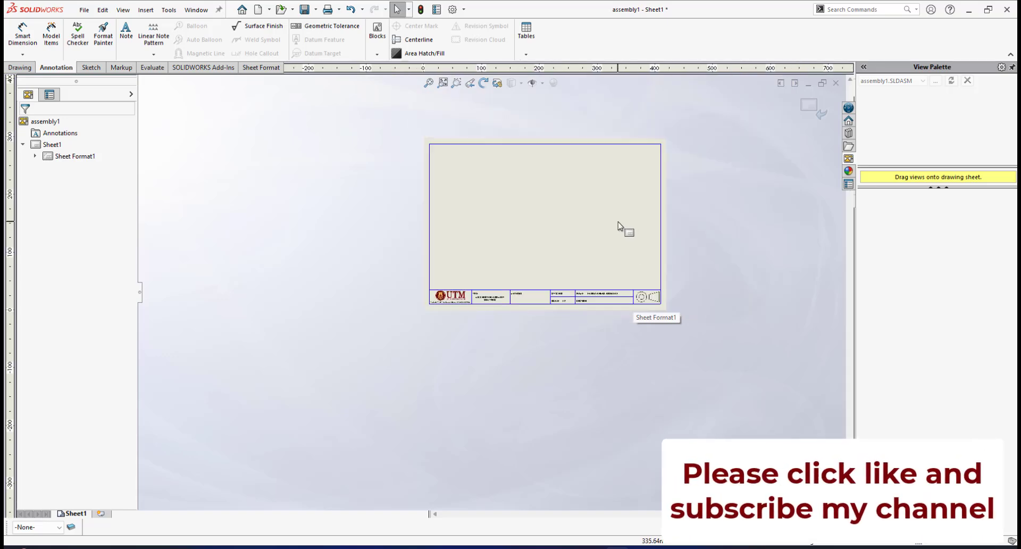
{"action": "scroll", "coordinate": [620, 225], "scroll_direction": "down", "scroll_amount": 2}
{"action": "scroll", "coordinate": [486, 299], "scroll_direction": "down", "scroll_amount": 2}
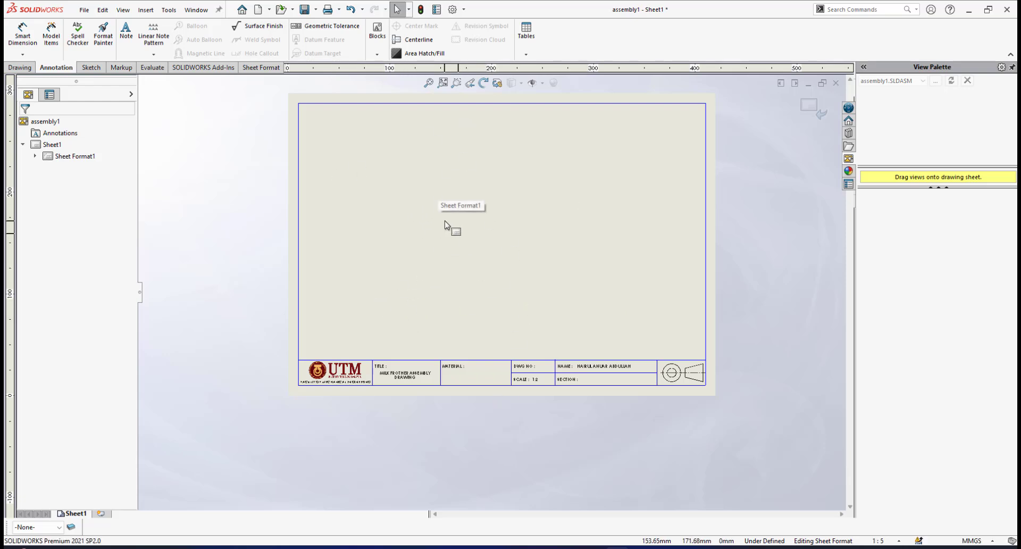
{"action": "scroll", "coordinate": [535, 336], "scroll_direction": "down", "scroll_amount": 3}
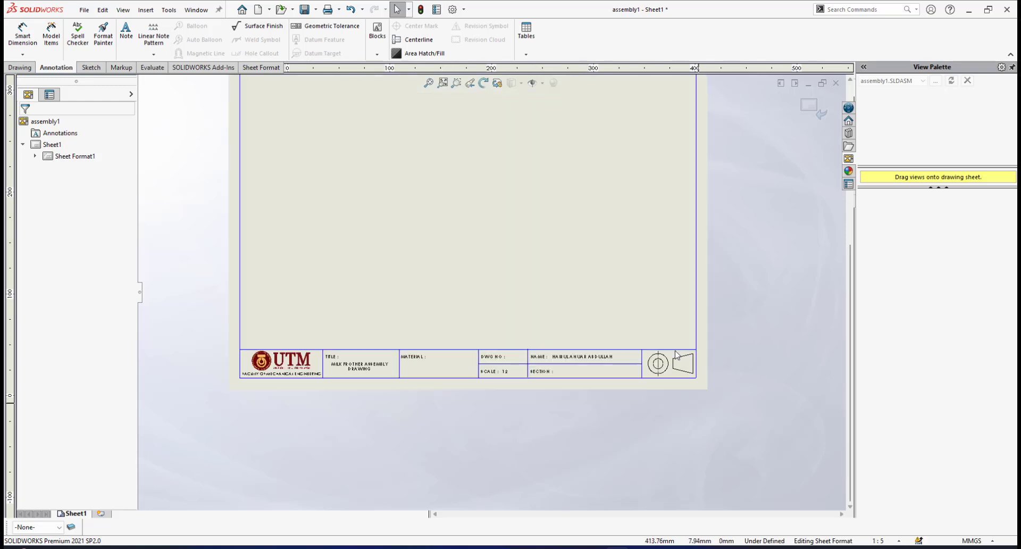
{"action": "scroll", "coordinate": [555, 334], "scroll_direction": "down", "scroll_amount": 2}
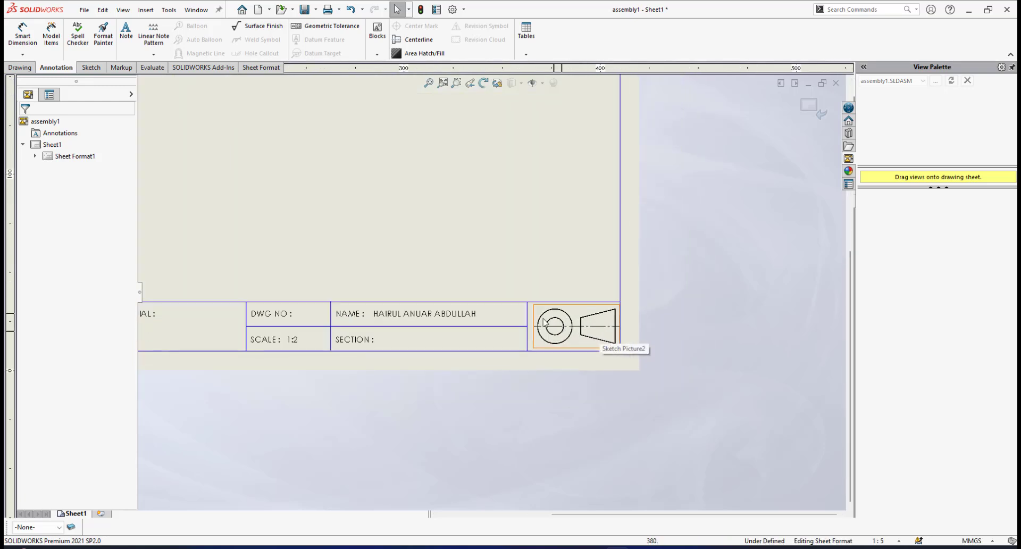
{"action": "scroll", "coordinate": [479, 304], "scroll_direction": "up", "scroll_amount": 4}
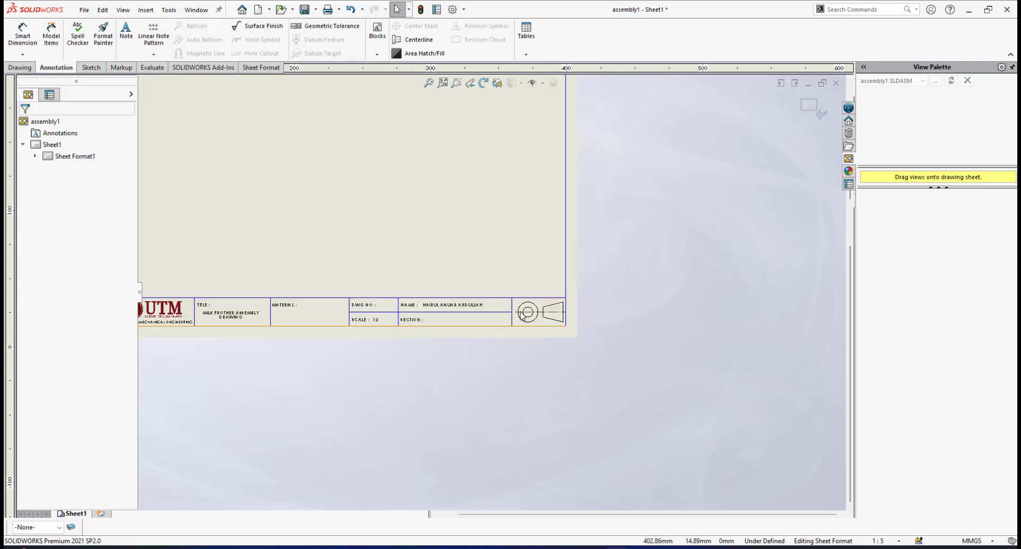
{"action": "scroll", "coordinate": [346, 298], "scroll_direction": "down", "scroll_amount": 4}
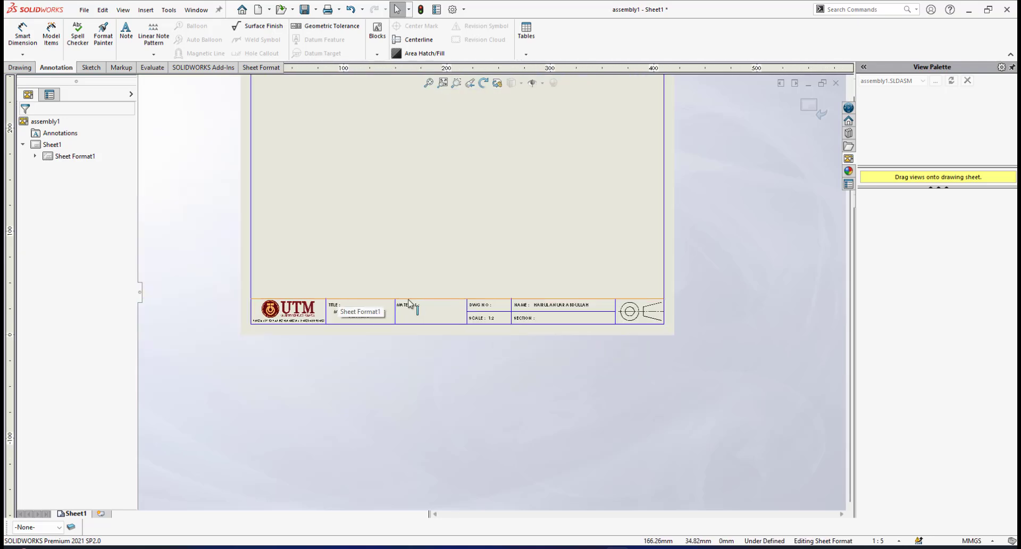
Examine the title block's material, drawing number, scale, name and section fields for remaining entries
{"action": "scroll", "coordinate": [409, 304], "scroll_direction": "down", "scroll_amount": 3}
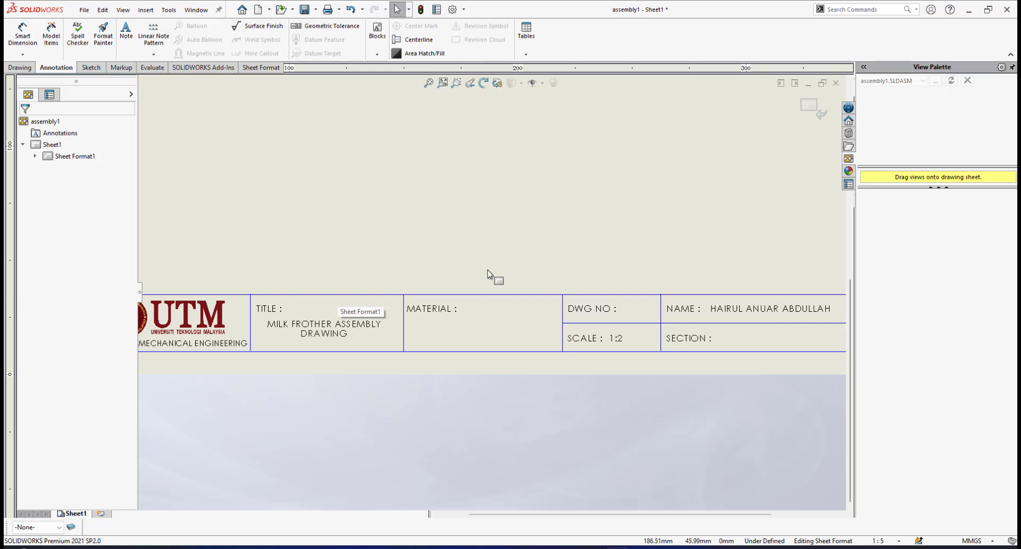
{"action": "scroll", "coordinate": [490, 276], "scroll_direction": "up", "scroll_amount": 5}
{"action": "scroll", "coordinate": [513, 186], "scroll_direction": "down", "scroll_amount": 1}
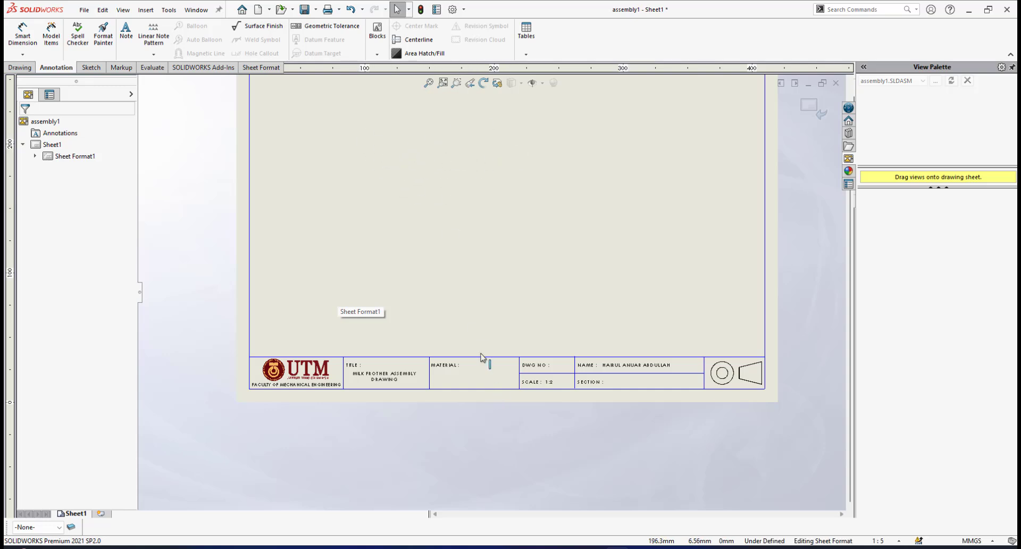
{"action": "scroll", "coordinate": [474, 372], "scroll_direction": "down", "scroll_amount": 2}
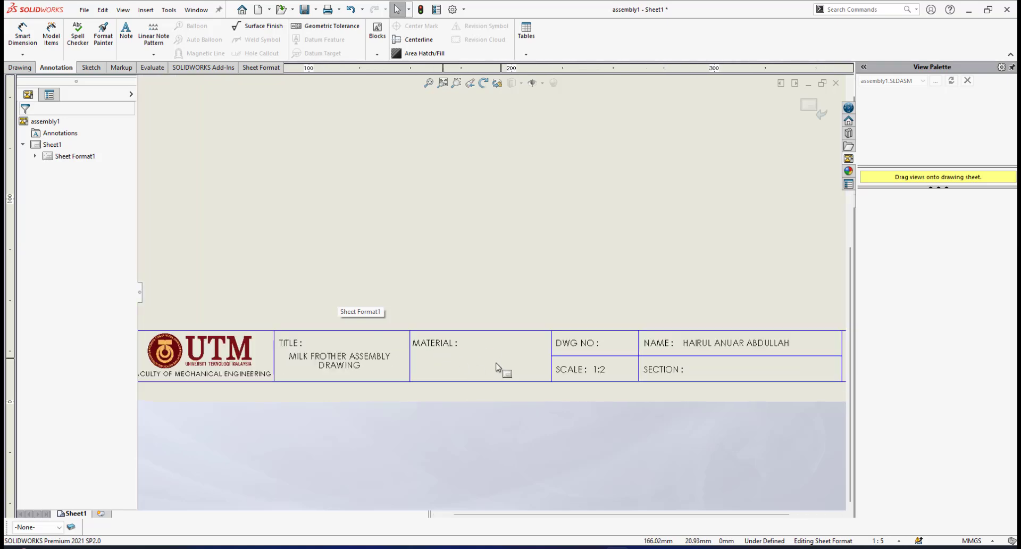
{"action": "scroll", "coordinate": [601, 351], "scroll_direction": "up", "scroll_amount": 3}
{"action": "scroll", "coordinate": [556, 293], "scroll_direction": "down", "scroll_amount": 3}
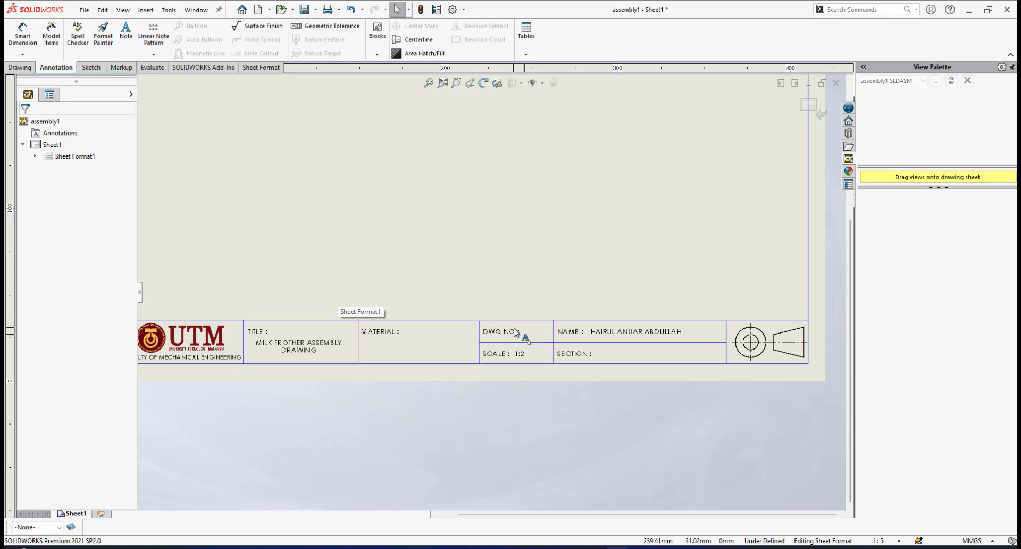
{"action": "left_click", "coordinate": [496, 331]}
{"action": "scroll", "coordinate": [563, 224], "scroll_direction": "up", "scroll_amount": 1}
{"action": "scroll", "coordinate": [548, 221], "scroll_direction": "up", "scroll_amount": 1}
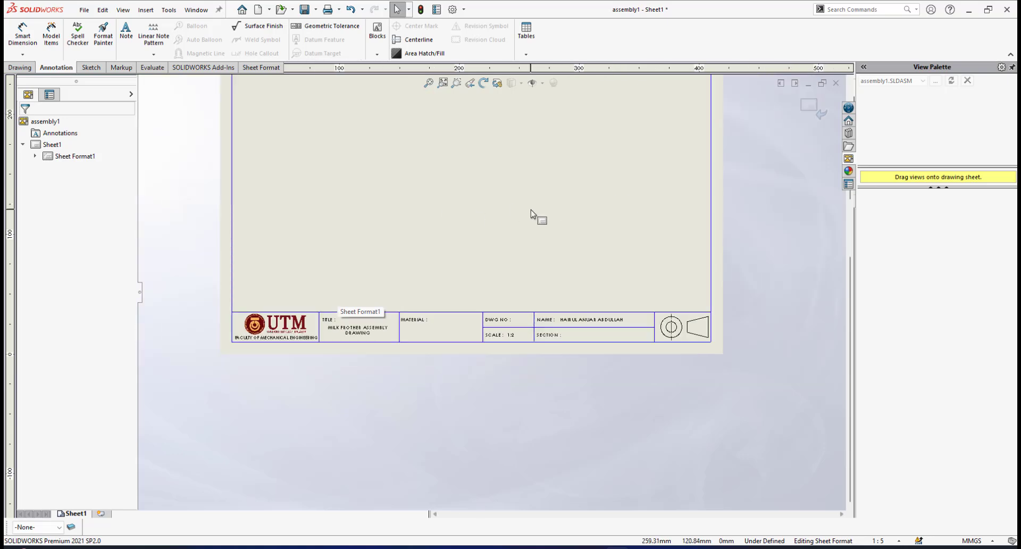
Change the scale entry in the title block to 1:1
{"action": "scroll", "coordinate": [536, 217], "scroll_direction": "down", "scroll_amount": 3}
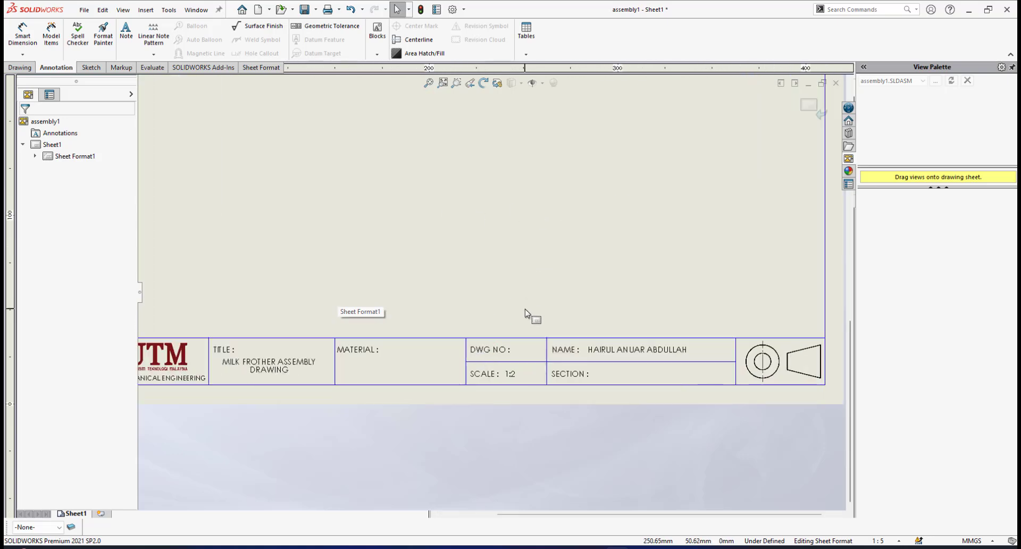
{"action": "scroll", "coordinate": [529, 317], "scroll_direction": "down", "scroll_amount": 1}
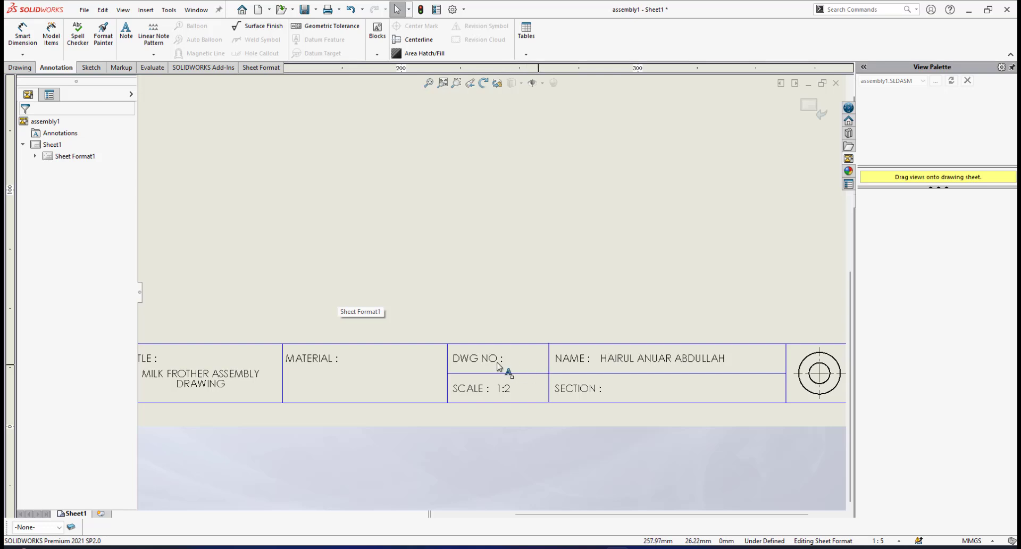
{"action": "scroll", "coordinate": [507, 370], "scroll_direction": "up", "scroll_amount": 2}
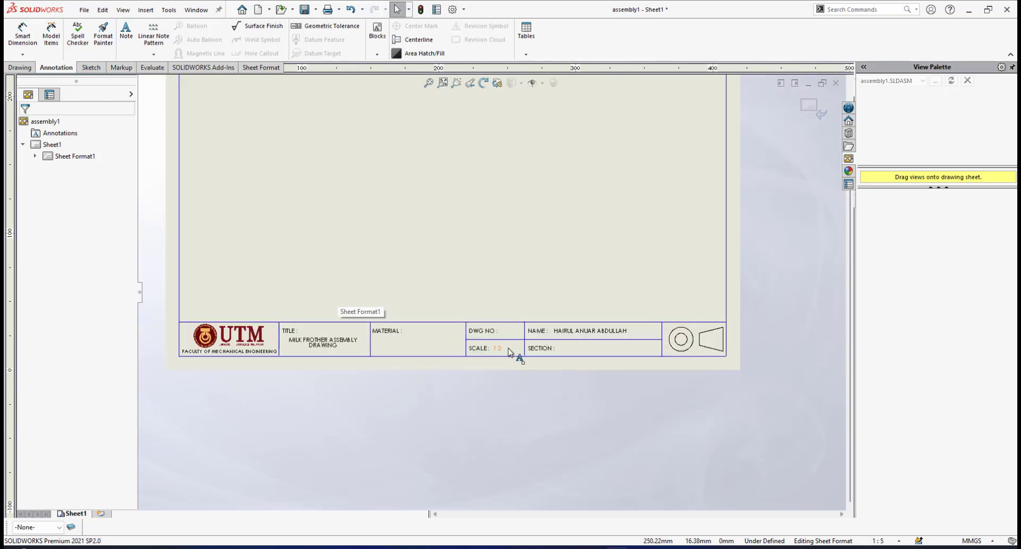
{"action": "scroll", "coordinate": [515, 354], "scroll_direction": "down", "scroll_amount": 1}
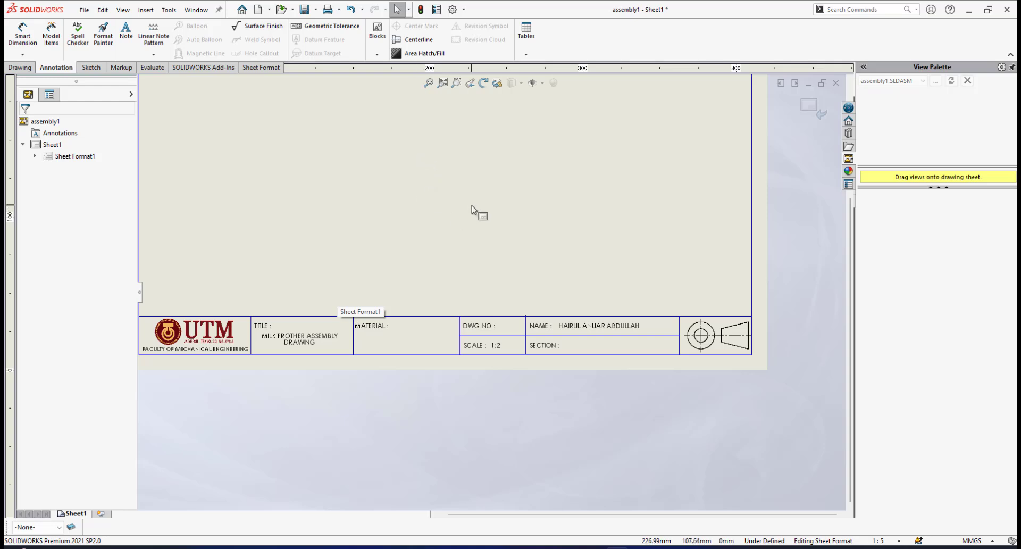
{"action": "scroll", "coordinate": [496, 344], "scroll_direction": "down", "scroll_amount": 3}
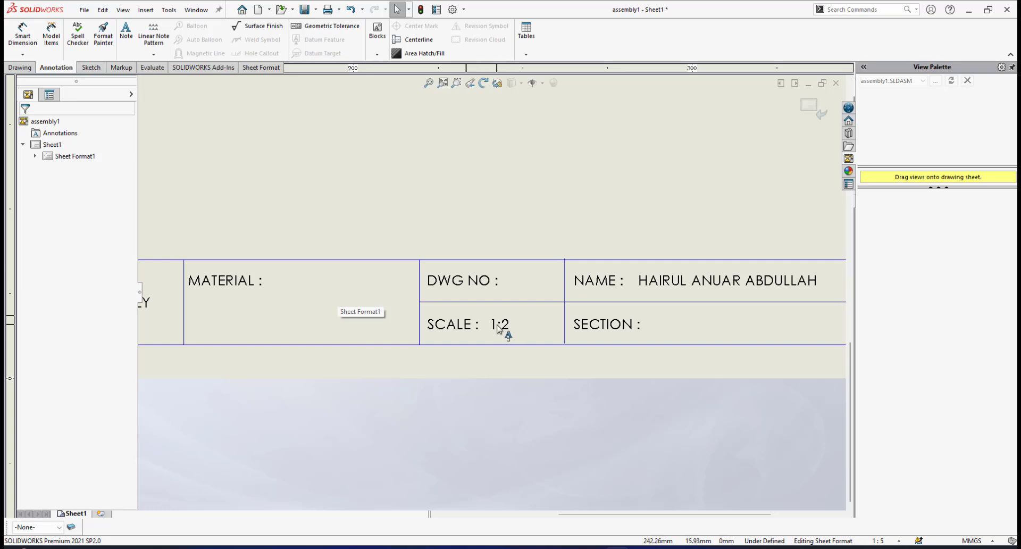
{"action": "double_click", "coordinate": [496, 329]}
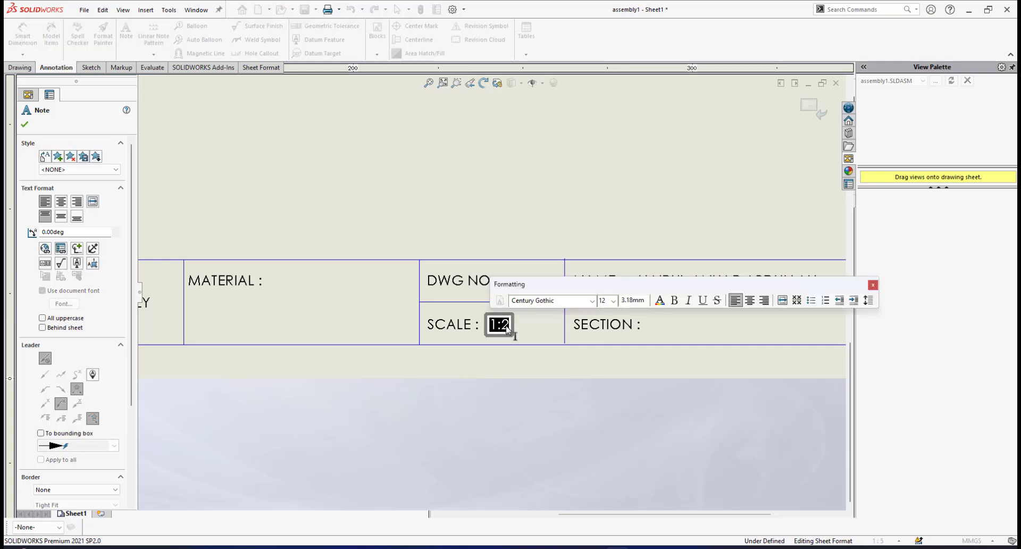
{"action": "left_click_drag", "start_coordinate": [504, 326], "coordinate": [513, 328]}
{"action": "type", "text": "1"}
{"action": "left_click", "coordinate": [547, 361]}
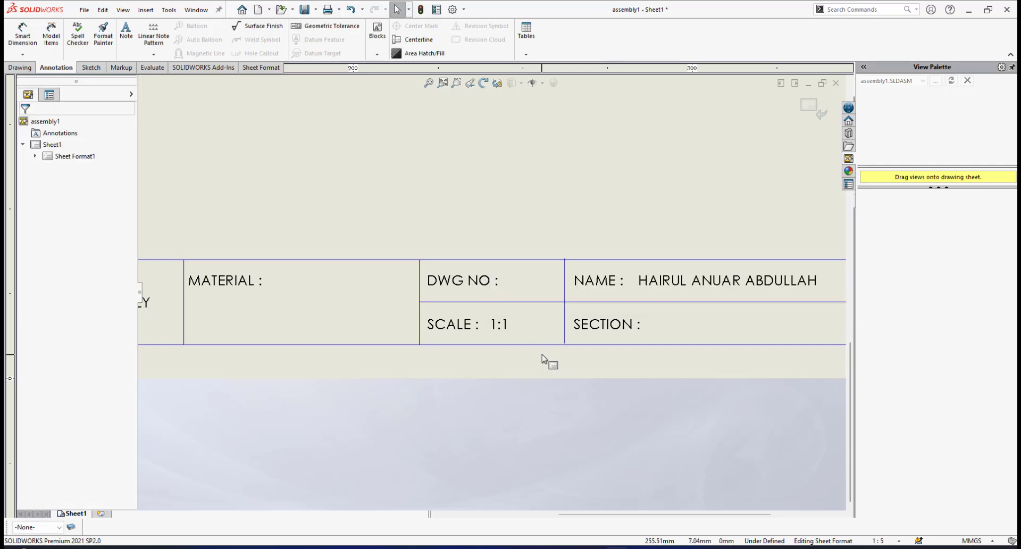
Check the name and section fields of the title block and the overall sheet layout
{"action": "scroll", "coordinate": [546, 344], "scroll_direction": "up", "scroll_amount": 2}
{"action": "scroll", "coordinate": [563, 299], "scroll_direction": "up", "scroll_amount": 1}
{"action": "scroll", "coordinate": [564, 299], "scroll_direction": "down", "scroll_amount": 2}
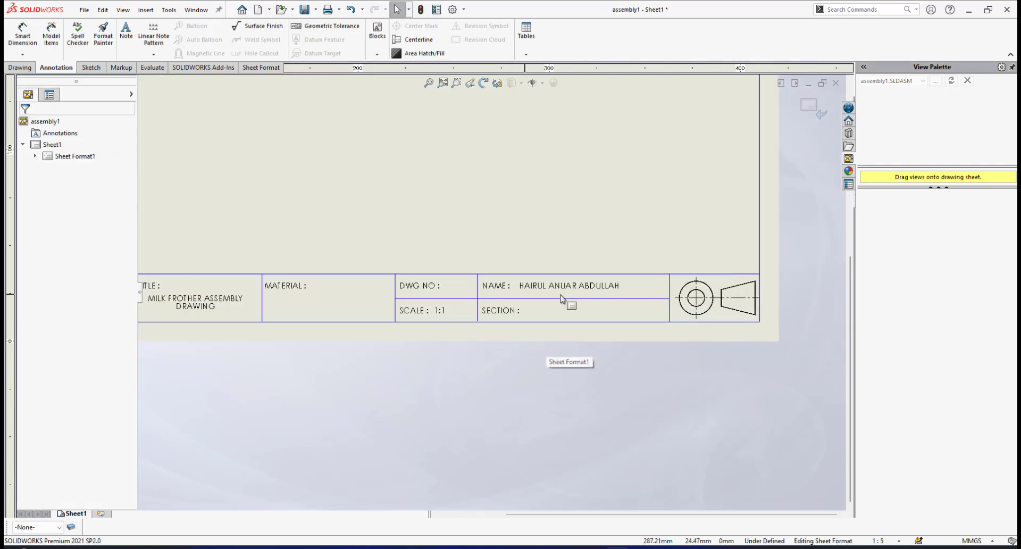
{"action": "scroll", "coordinate": [513, 314], "scroll_direction": "down", "scroll_amount": 1}
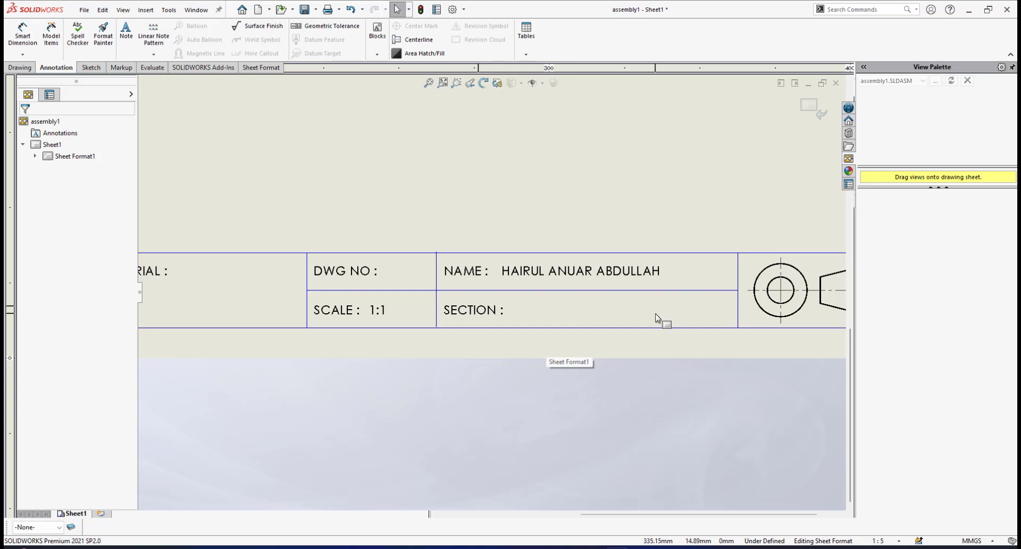
{"action": "scroll", "coordinate": [488, 247], "scroll_direction": "up", "scroll_amount": 3}
{"action": "scroll", "coordinate": [468, 242], "scroll_direction": "up", "scroll_amount": 3}
{"action": "scroll", "coordinate": [455, 230], "scroll_direction": "down", "scroll_amount": 2}
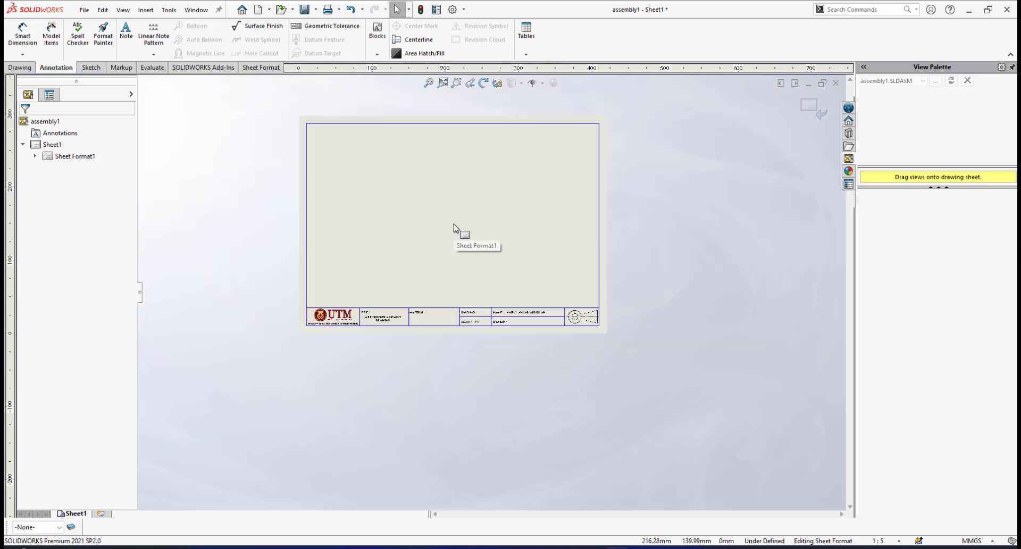
{"action": "scroll", "coordinate": [454, 227], "scroll_direction": "down", "scroll_amount": 1}
{"action": "scroll", "coordinate": [454, 227], "scroll_direction": "up", "scroll_amount": 2}
{"action": "scroll", "coordinate": [511, 305], "scroll_direction": "down", "scroll_amount": 2}
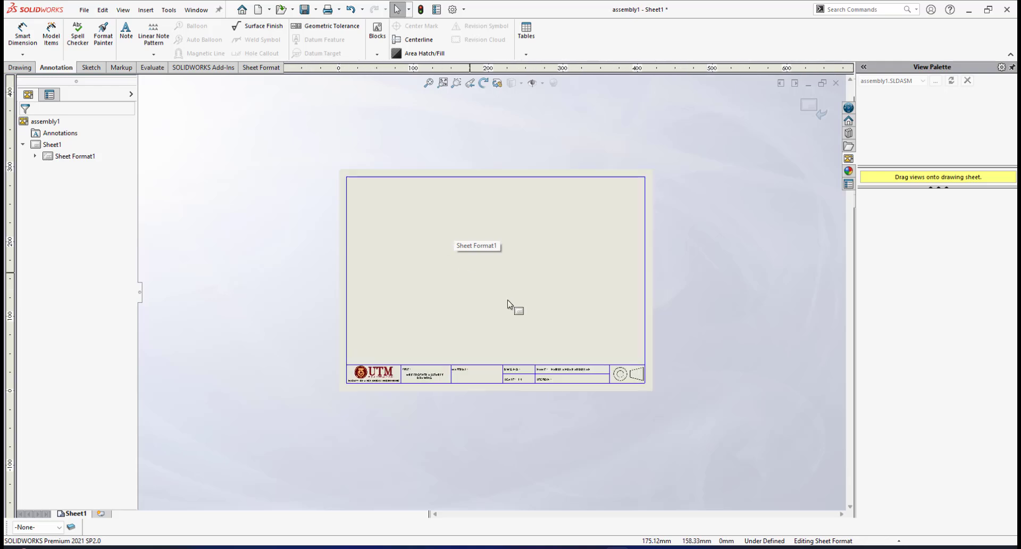
{"action": "scroll", "coordinate": [512, 304], "scroll_direction": "down", "scroll_amount": 1}
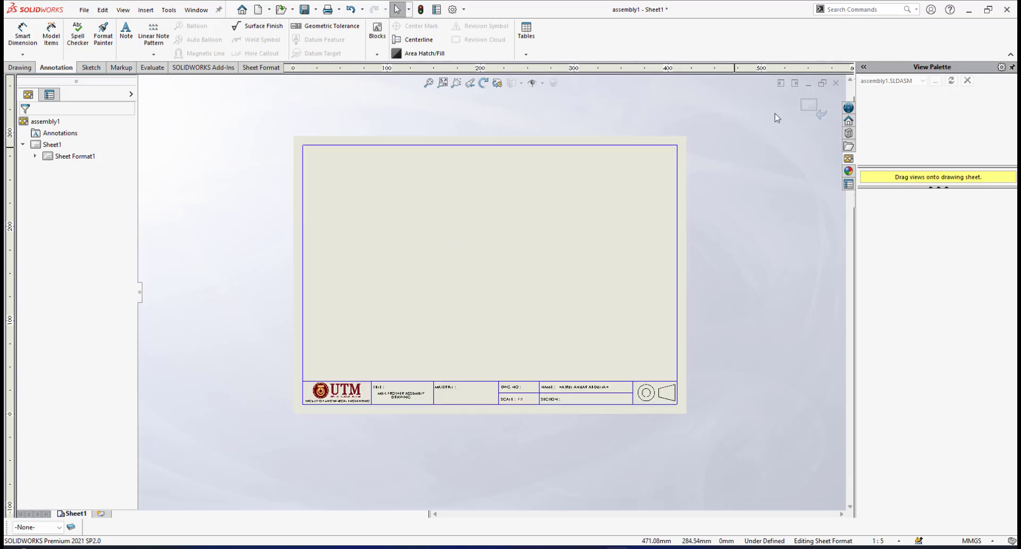
Exit sheet format editing, return to the drawing sheet and fit it to the window
{"action": "left_click", "coordinate": [809, 109]}
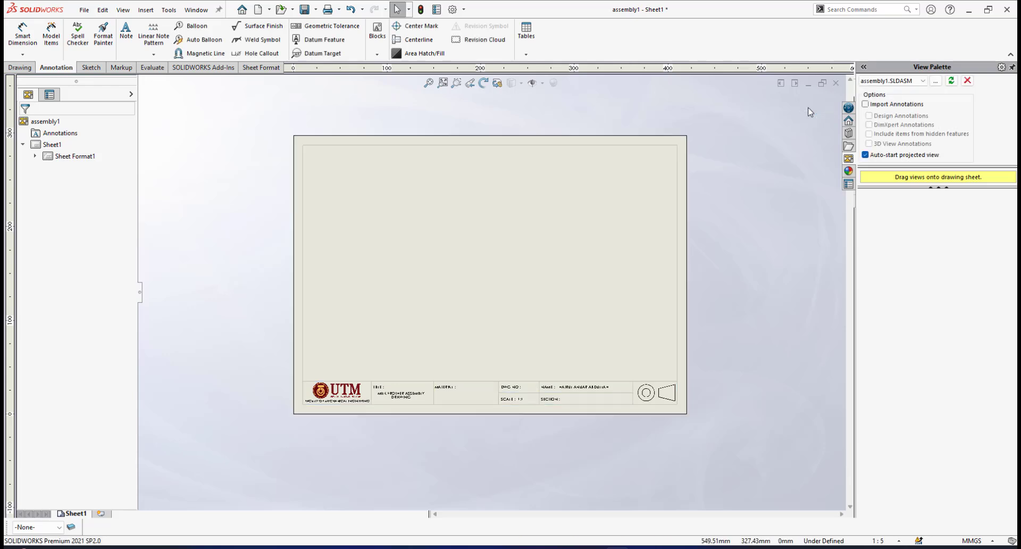
{"action": "scroll", "coordinate": [553, 207], "scroll_direction": "down", "scroll_amount": 1}
{"action": "scroll", "coordinate": [532, 234], "scroll_direction": "up", "scroll_amount": 2}
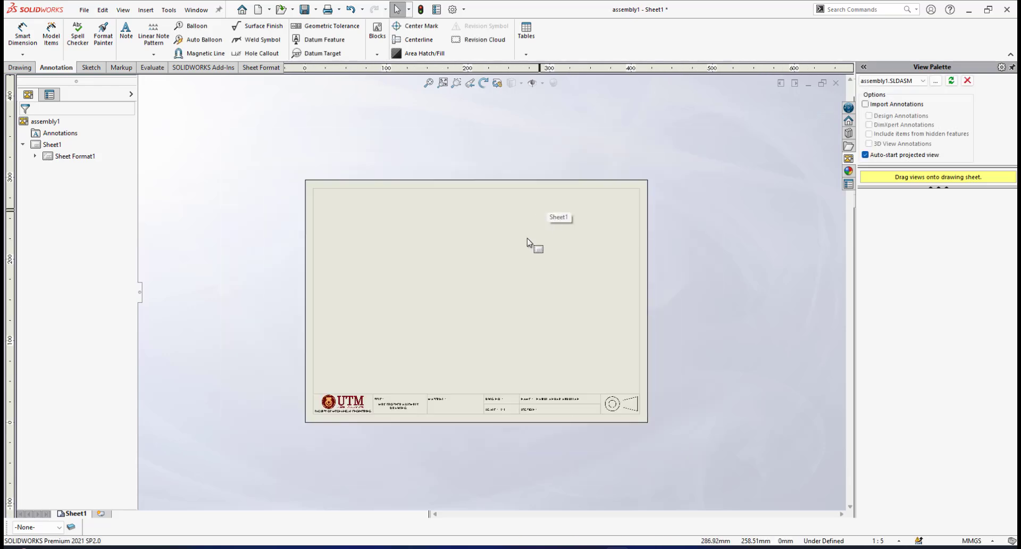
{"action": "scroll", "coordinate": [469, 294], "scroll_direction": "down", "scroll_amount": 2}
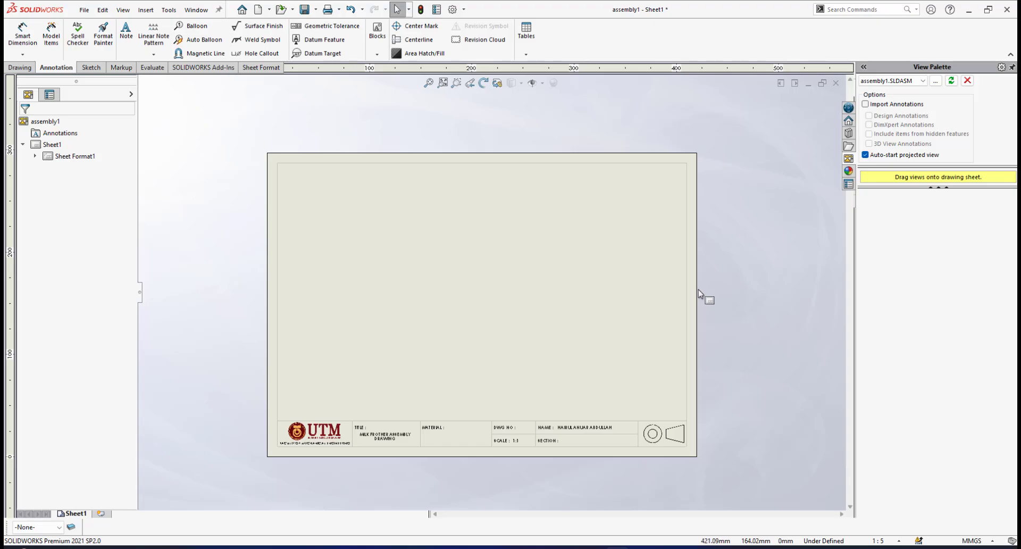
{"action": "key", "text": "f"}
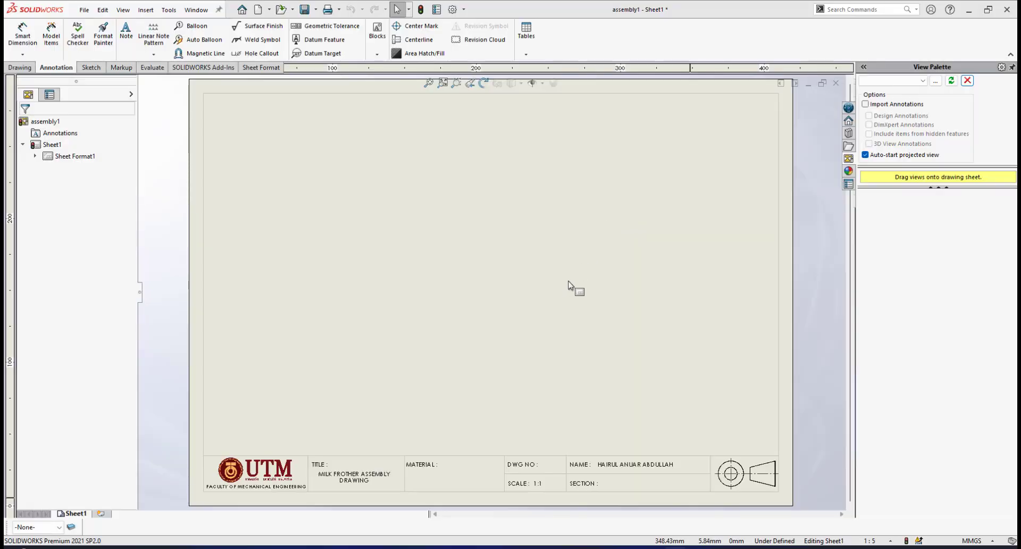
Display the View Palette and load the standard views of assembly1.SLDASM into it
{"action": "scroll", "coordinate": [566, 282], "scroll_direction": "up", "scroll_amount": 1}
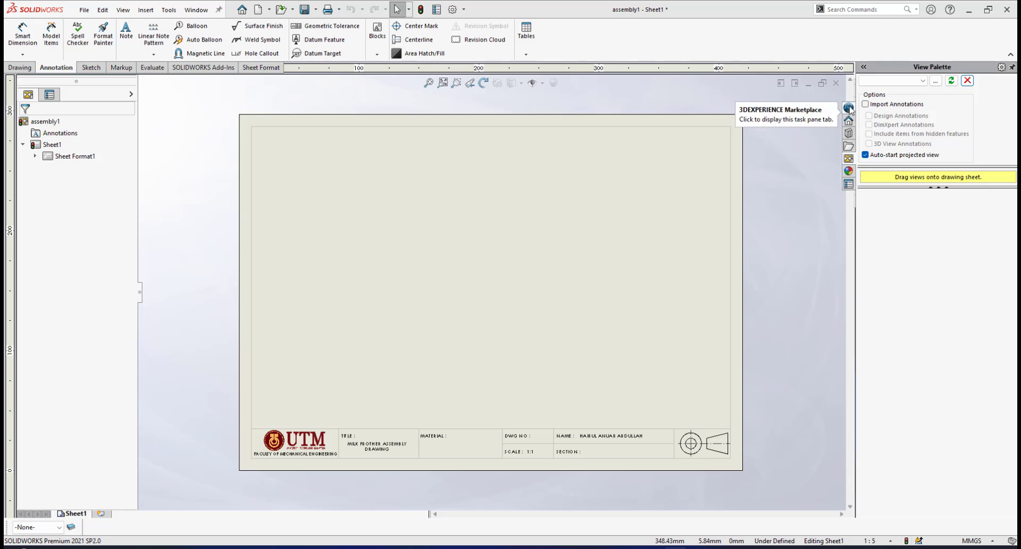
{"action": "left_click", "coordinate": [849, 109]}
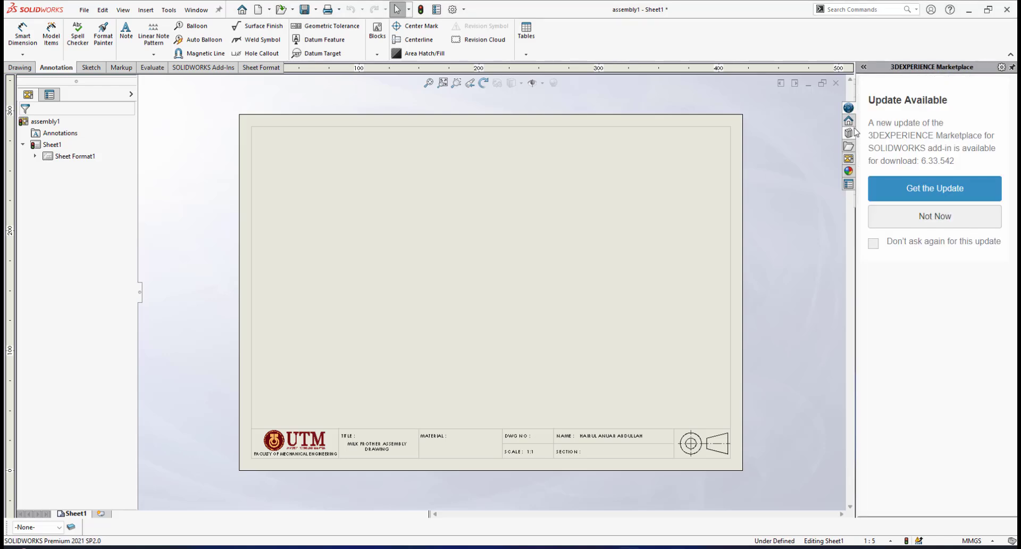
{"action": "left_click", "coordinate": [849, 120]}
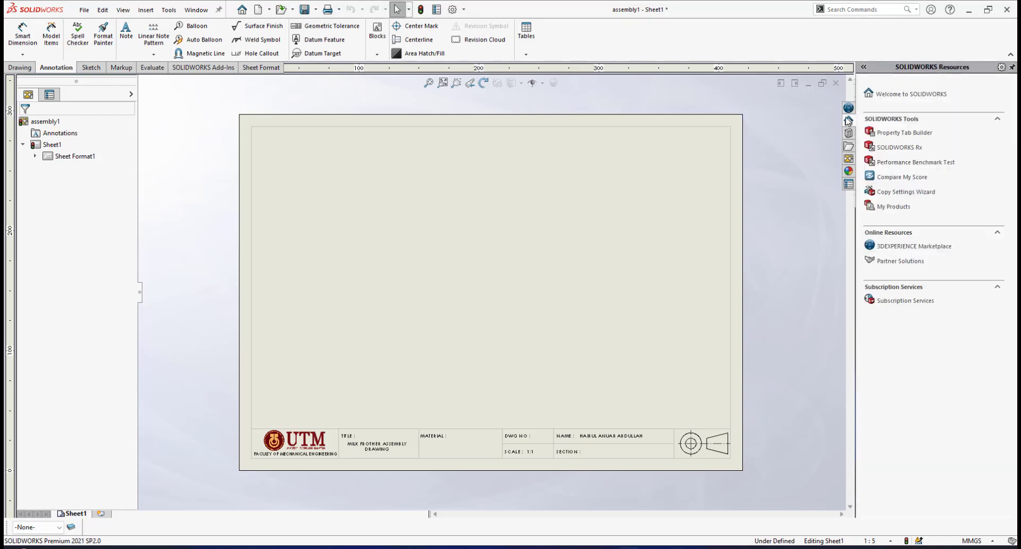
{"action": "left_click", "coordinate": [849, 159]}
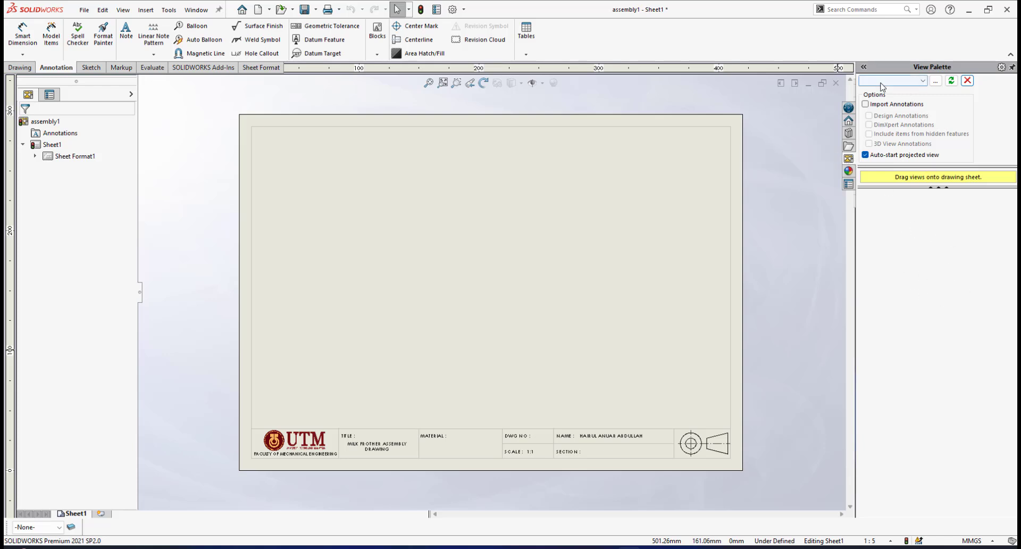
{"action": "left_click", "coordinate": [925, 81]}
{"action": "left_click", "coordinate": [891, 90]}
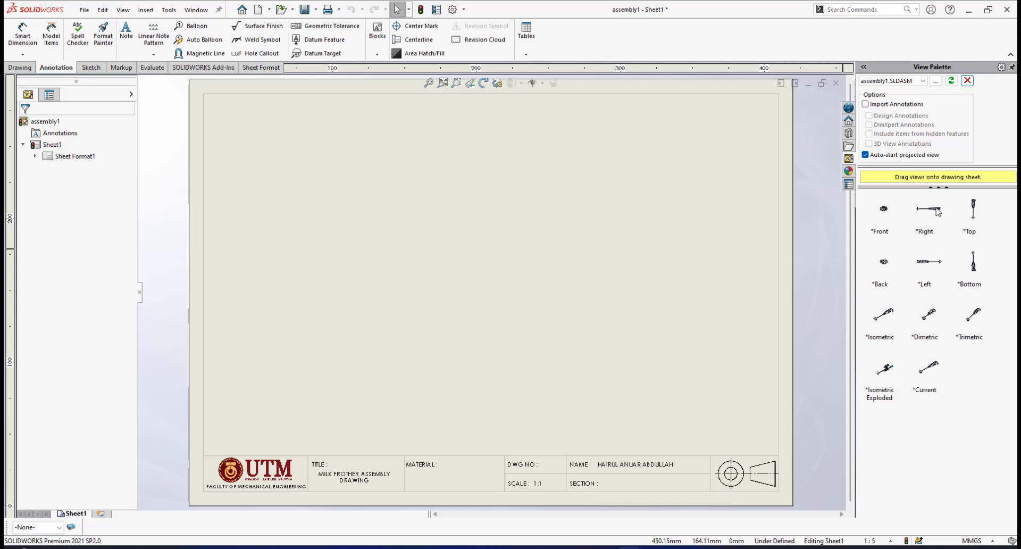
Place the assembly's Right view above the title block, with a projected view directly above it and an isometric projection diagonally up to its right
{"action": "left_click_drag", "start_coordinate": [937, 211], "coordinate": [411, 360]}
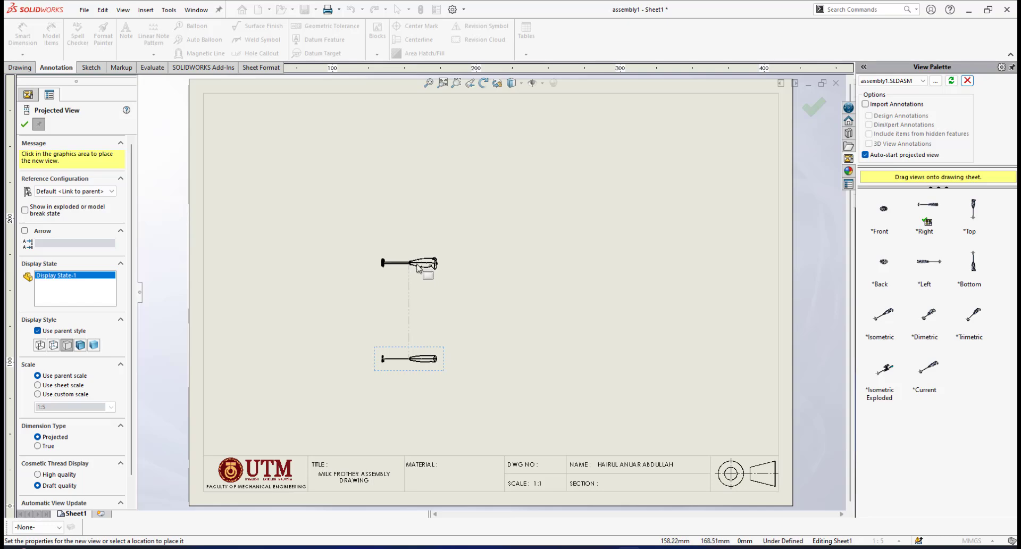
{"action": "left_click", "coordinate": [418, 268]}
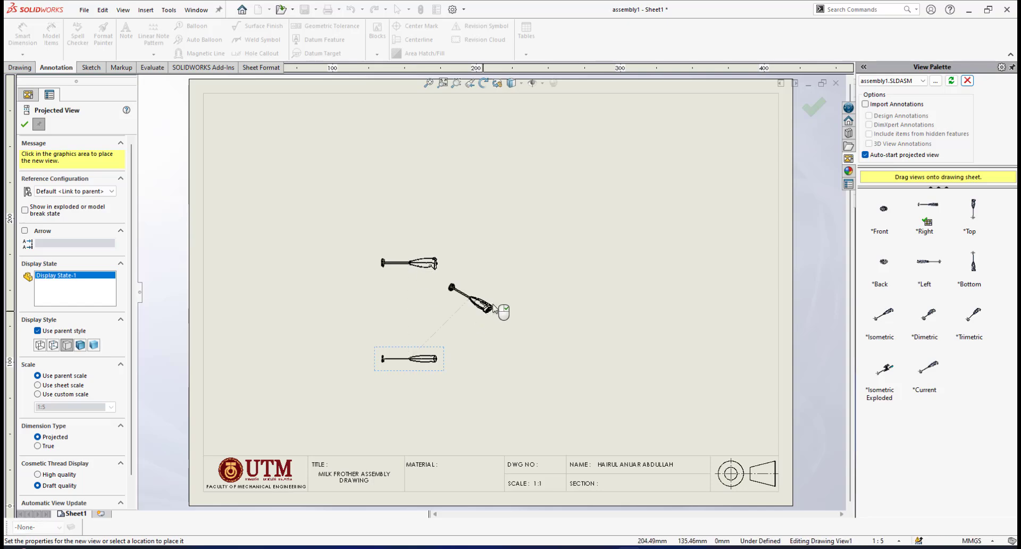
{"action": "left_click", "coordinate": [538, 258]}
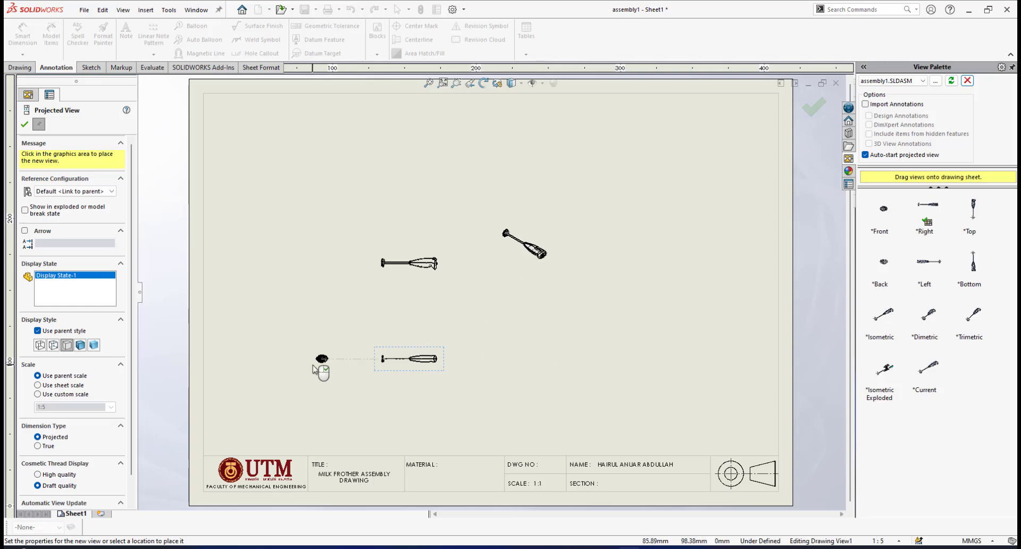
{"action": "left_click", "coordinate": [352, 363]}
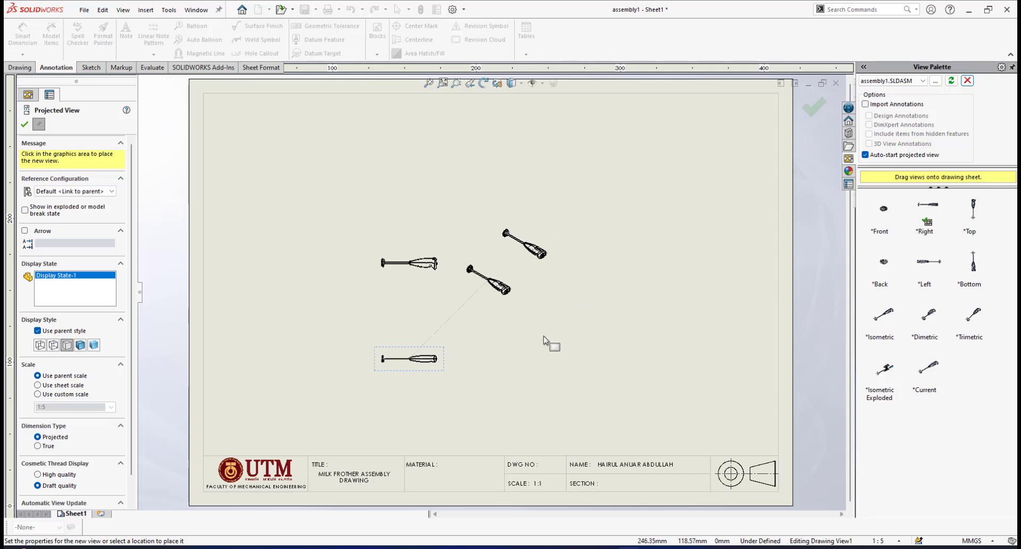
{"action": "key", "text": "Escape"}
Review the arrangement and size of the three placed views on the sheet
{"action": "scroll", "coordinate": [439, 322], "scroll_direction": "down", "scroll_amount": 3}
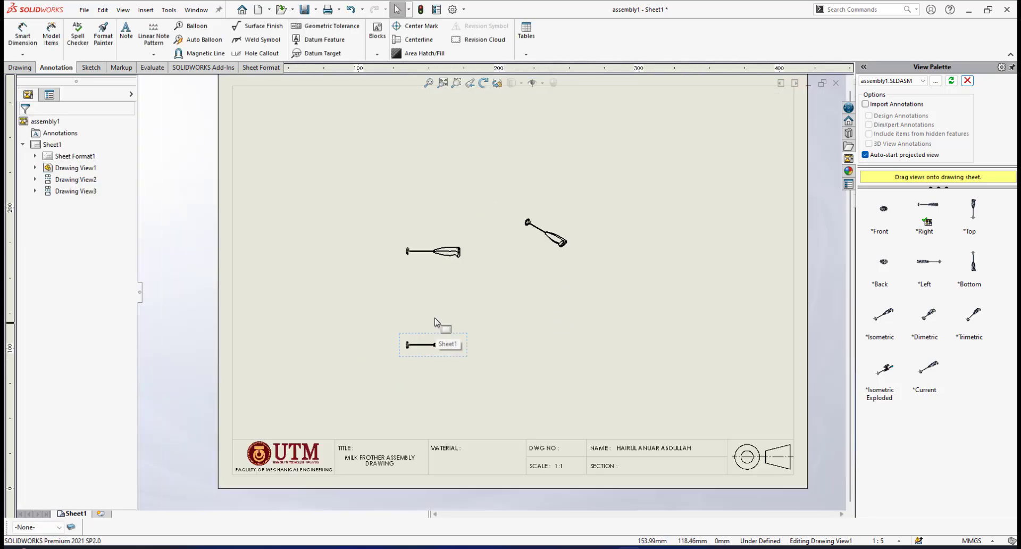
{"action": "scroll", "coordinate": [521, 266], "scroll_direction": "up", "scroll_amount": 2}
{"action": "scroll", "coordinate": [564, 264], "scroll_direction": "down", "scroll_amount": 2}
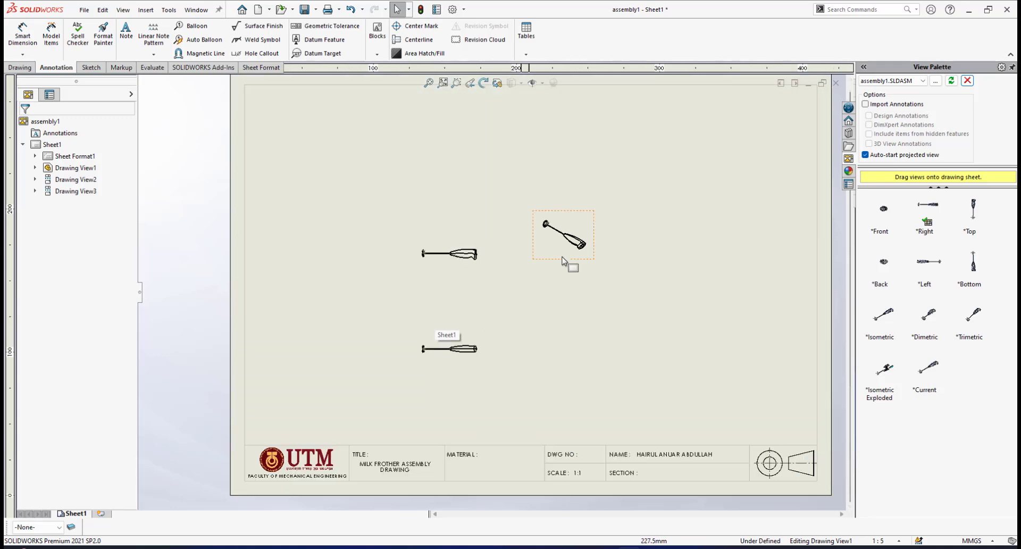
{"action": "scroll", "coordinate": [519, 314], "scroll_direction": "up", "scroll_amount": 3}
{"action": "scroll", "coordinate": [489, 325], "scroll_direction": "down", "scroll_amount": 4}
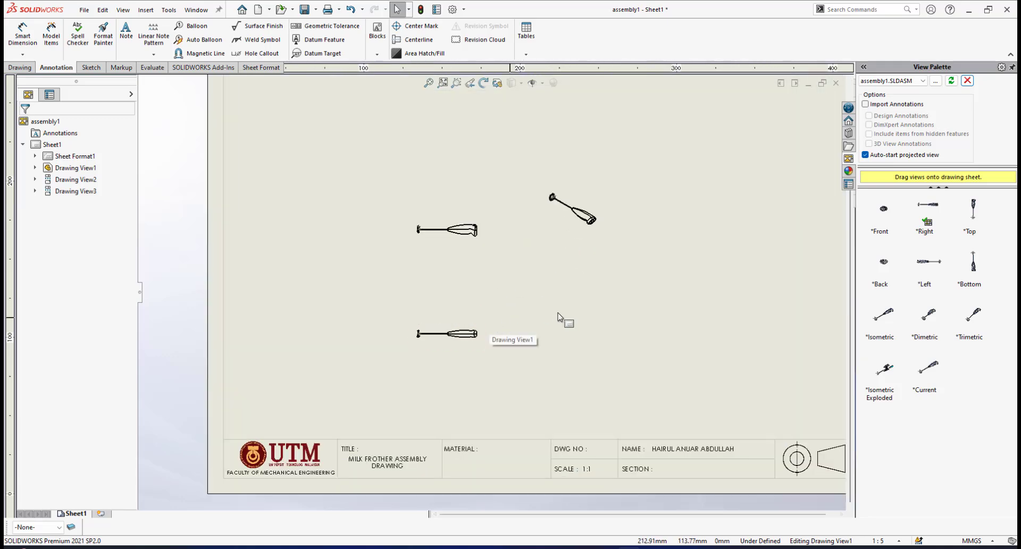
{"action": "scroll", "coordinate": [538, 228], "scroll_direction": "up", "scroll_amount": 3}
{"action": "scroll", "coordinate": [417, 230], "scroll_direction": "down", "scroll_amount": 1}
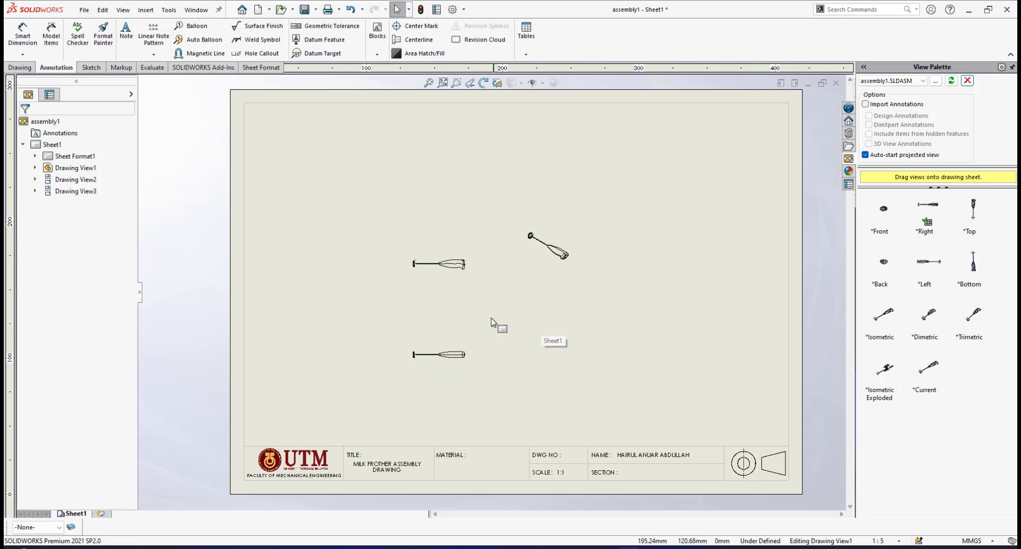
{"action": "scroll", "coordinate": [491, 319], "scroll_direction": "down", "scroll_amount": 2}
{"action": "scroll", "coordinate": [465, 301], "scroll_direction": "up", "scroll_amount": 1}
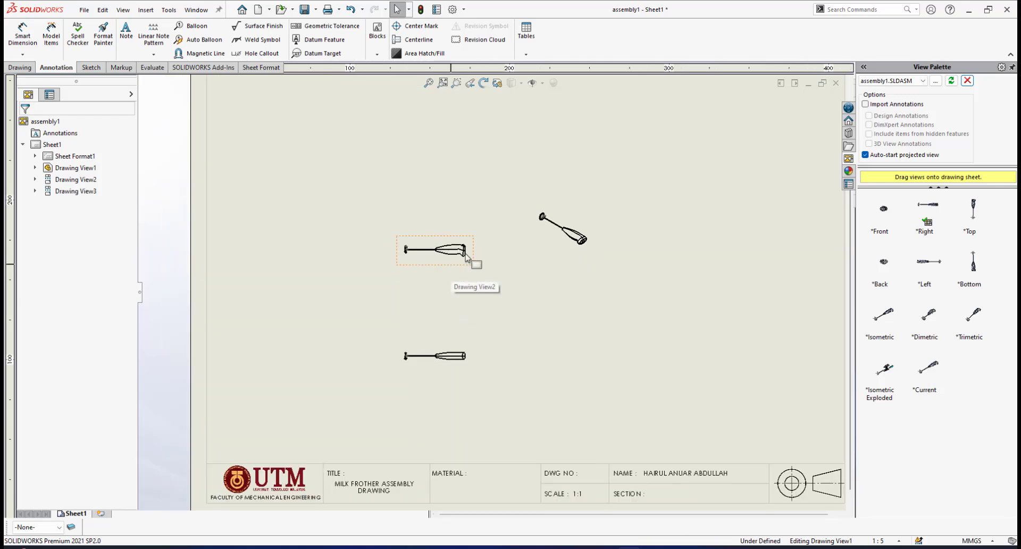
Inspect the projected view above the base view up close, from the whisk to the casing
{"action": "scroll", "coordinate": [422, 282], "scroll_direction": "down", "scroll_amount": 2}
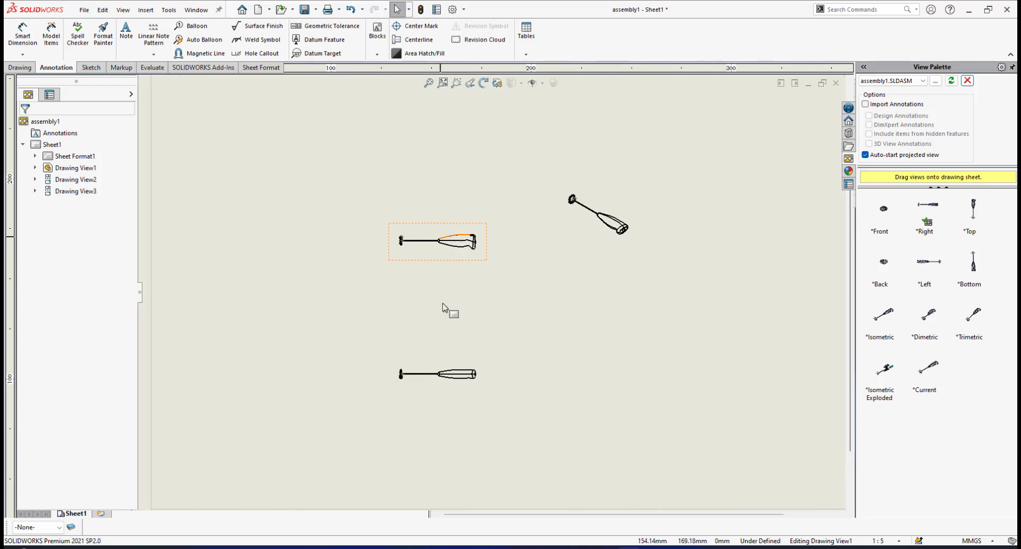
{"action": "scroll", "coordinate": [444, 300], "scroll_direction": "down", "scroll_amount": 2}
{"action": "scroll", "coordinate": [455, 230], "scroll_direction": "down", "scroll_amount": 2}
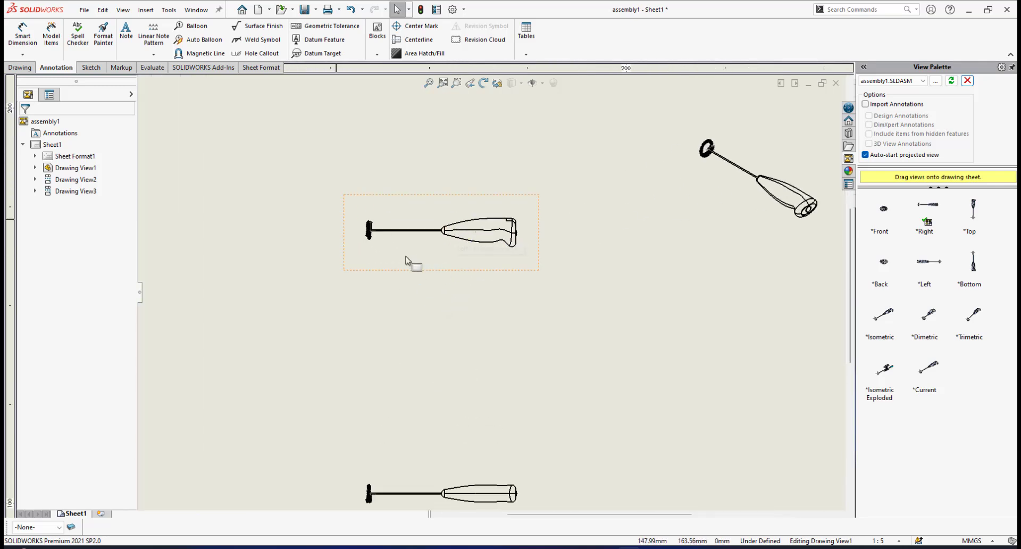
{"action": "scroll", "coordinate": [447, 226], "scroll_direction": "down", "scroll_amount": 1}
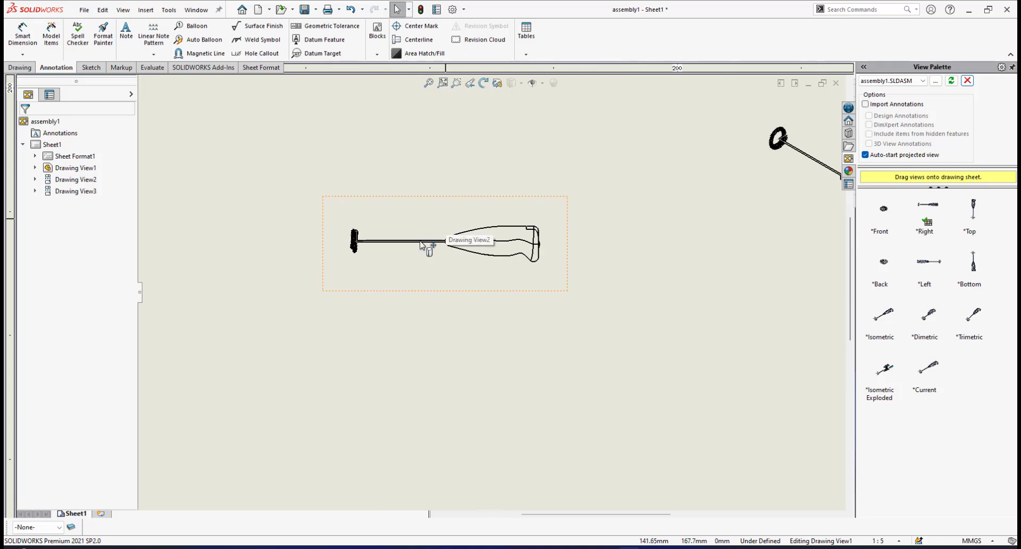
{"action": "scroll", "coordinate": [389, 241], "scroll_direction": "down", "scroll_amount": 2}
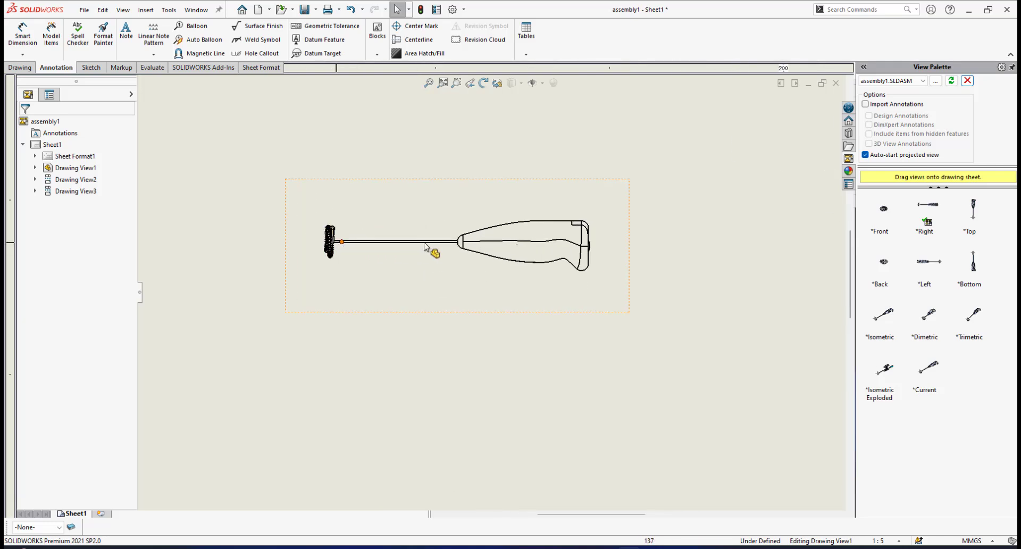
{"action": "scroll", "coordinate": [528, 234], "scroll_direction": "down", "scroll_amount": 1}
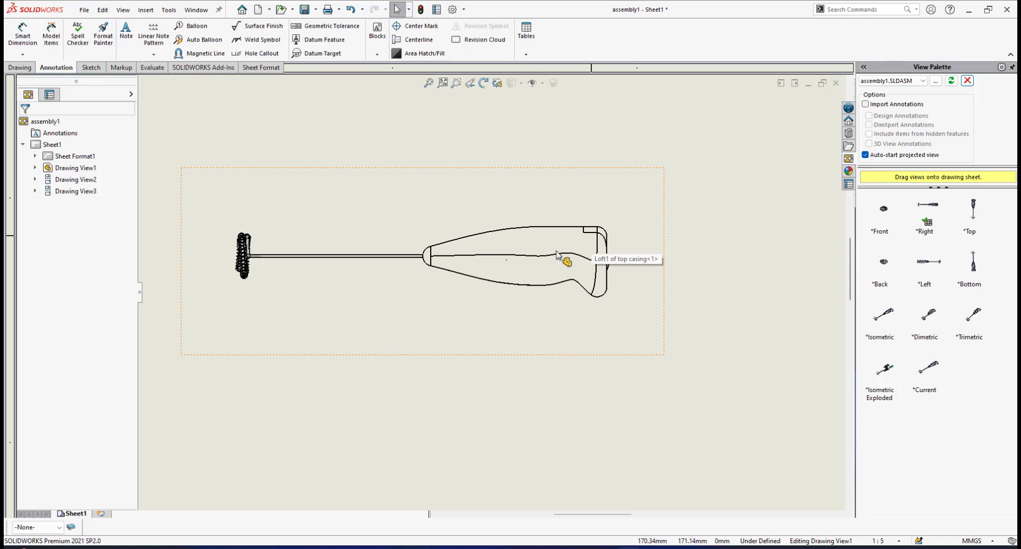
Examine the base view and the projected view above it up close, comparing their casing profiles and spacing on the sheet
{"action": "scroll", "coordinate": [481, 319], "scroll_direction": "up", "scroll_amount": 6}
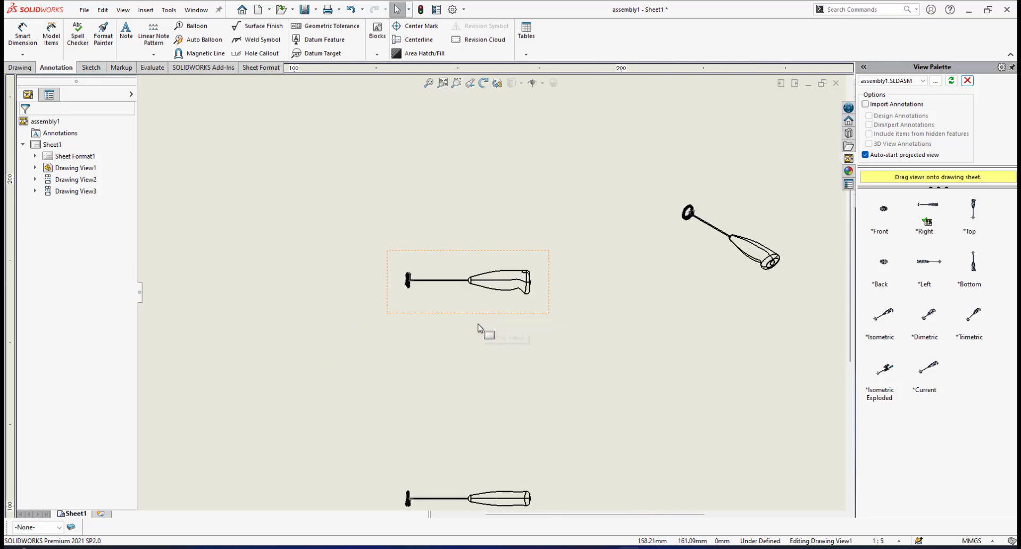
{"action": "scroll", "coordinate": [491, 334], "scroll_direction": "up", "scroll_amount": 2}
{"action": "scroll", "coordinate": [491, 339], "scroll_direction": "down", "scroll_amount": 1}
{"action": "scroll", "coordinate": [478, 364], "scroll_direction": "up", "scroll_amount": 2}
{"action": "scroll", "coordinate": [483, 359], "scroll_direction": "down", "scroll_amount": 2}
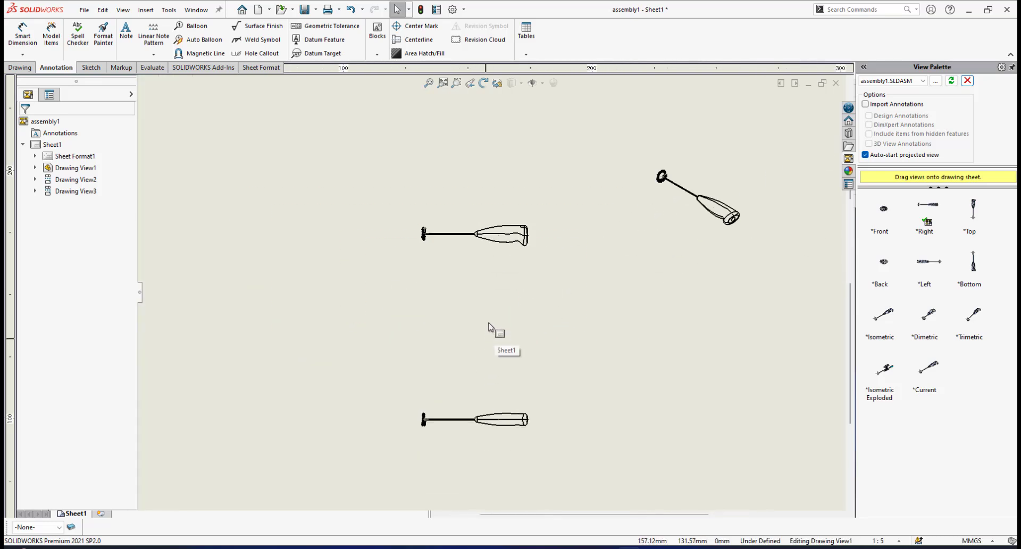
{"action": "scroll", "coordinate": [487, 314], "scroll_direction": "up", "scroll_amount": 1}
{"action": "scroll", "coordinate": [487, 319], "scroll_direction": "down", "scroll_amount": 3}
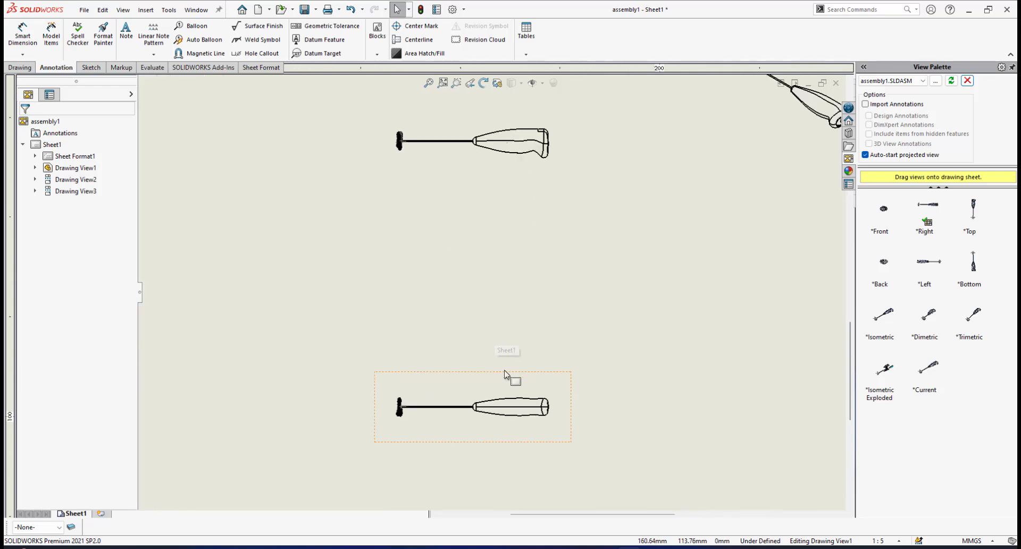
{"action": "scroll", "coordinate": [505, 374], "scroll_direction": "down", "scroll_amount": 1}
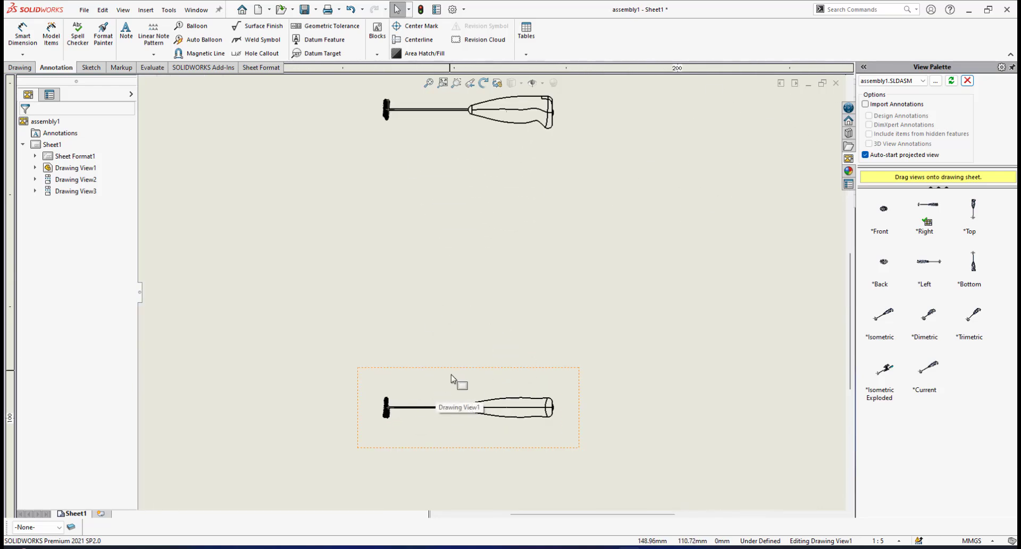
{"action": "scroll", "coordinate": [494, 286], "scroll_direction": "up", "scroll_amount": 3}
{"action": "scroll", "coordinate": [496, 221], "scroll_direction": "down", "scroll_amount": 3}
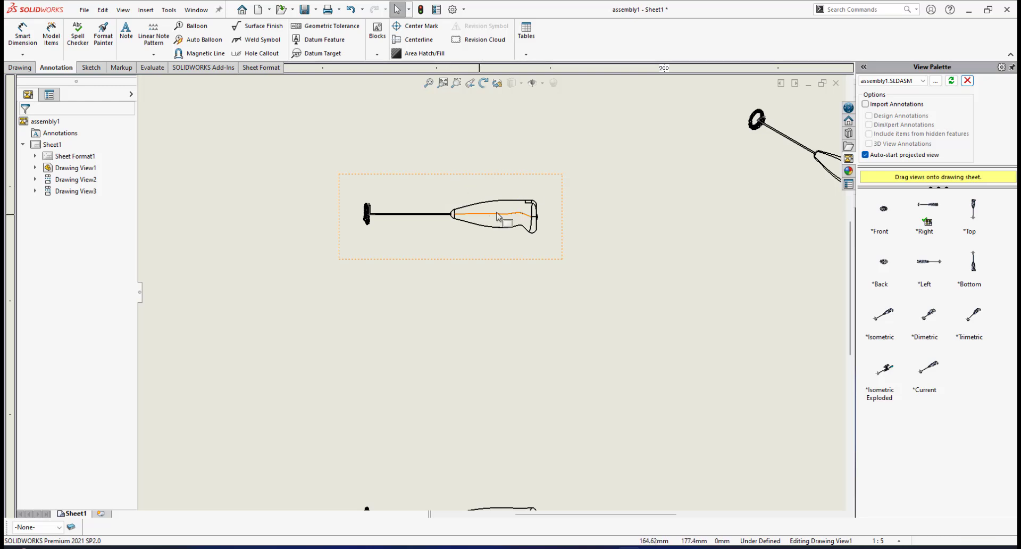
{"action": "scroll", "coordinate": [458, 304], "scroll_direction": "up", "scroll_amount": 2}
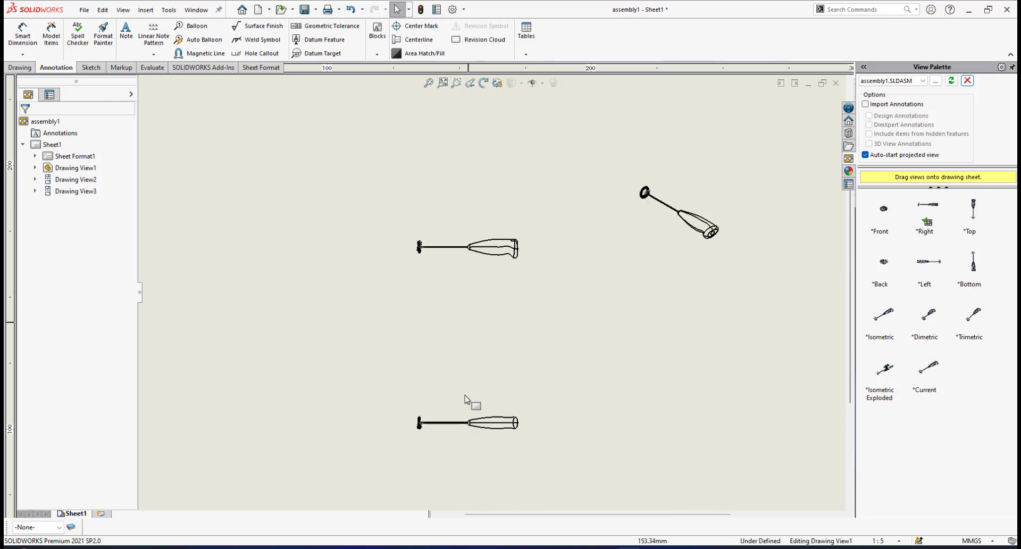
{"action": "scroll", "coordinate": [466, 375], "scroll_direction": "down", "scroll_amount": 1}
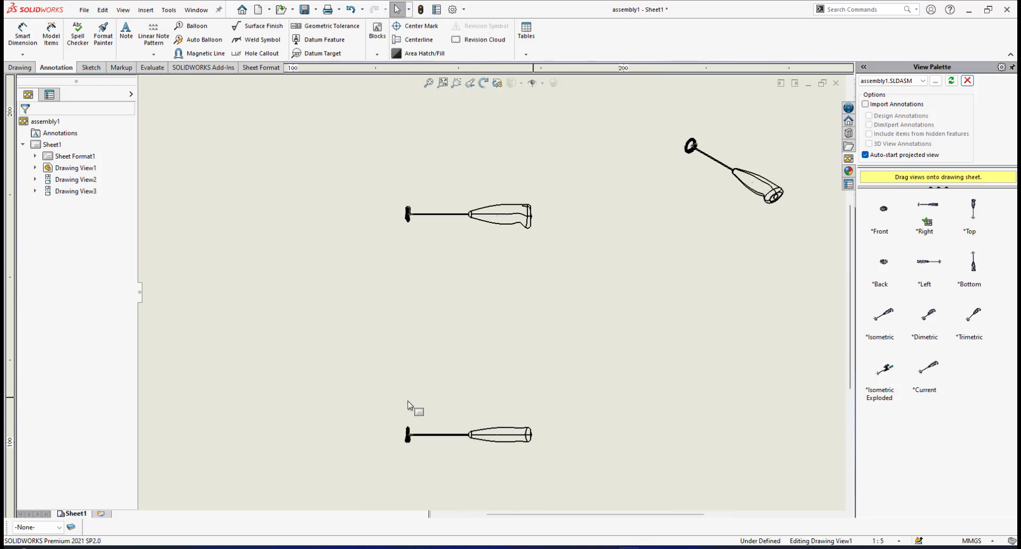
{"action": "scroll", "coordinate": [505, 340], "scroll_direction": "up", "scroll_amount": 3}
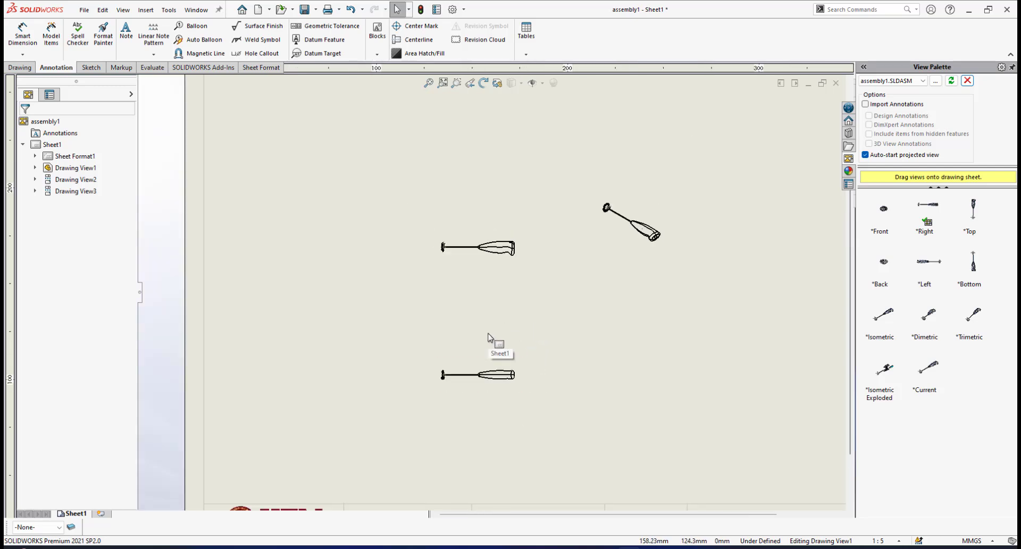
{"action": "scroll", "coordinate": [486, 338], "scroll_direction": "down", "scroll_amount": 2}
{"action": "scroll", "coordinate": [503, 205], "scroll_direction": "down", "scroll_amount": 2}
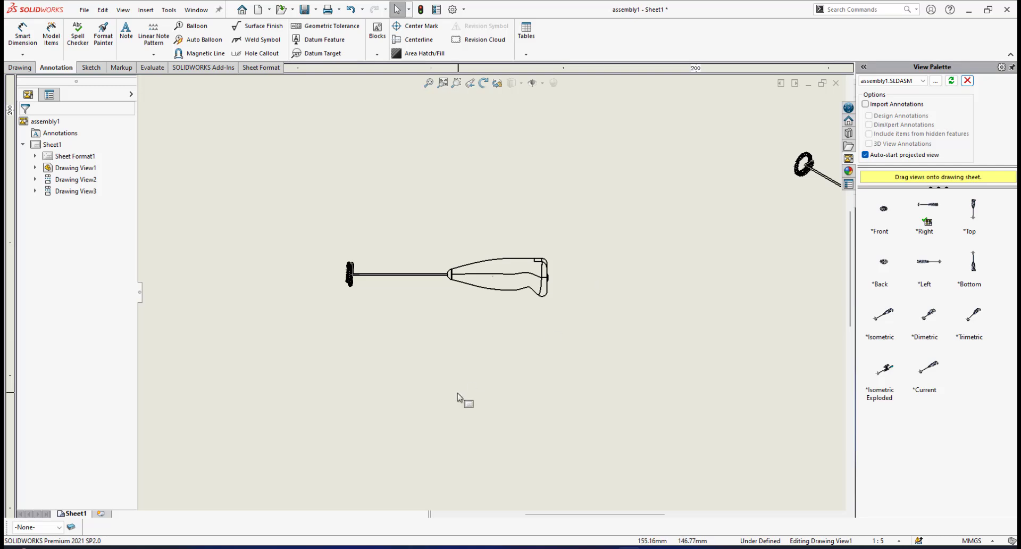
{"action": "scroll", "coordinate": [462, 403], "scroll_direction": "up", "scroll_amount": 2}
{"action": "scroll", "coordinate": [462, 402], "scroll_direction": "down", "scroll_amount": 3}
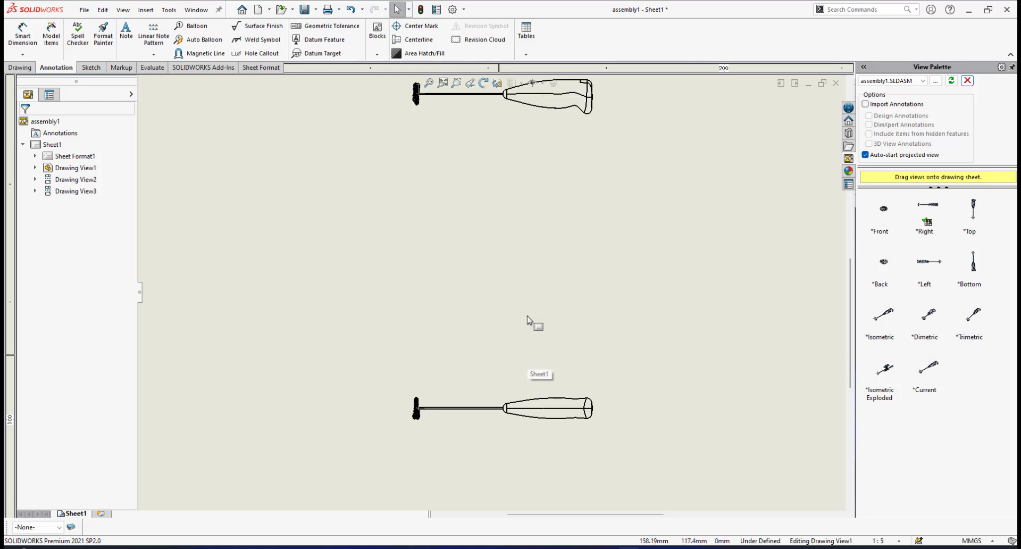
{"action": "scroll", "coordinate": [530, 319], "scroll_direction": "up", "scroll_amount": 2}
{"action": "scroll", "coordinate": [530, 156], "scroll_direction": "down", "scroll_amount": 1}
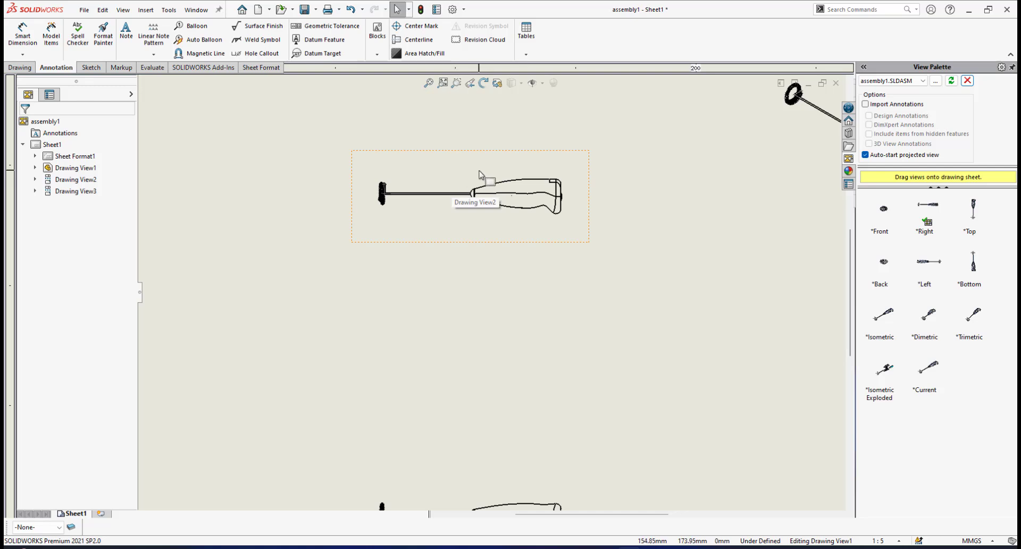
{"action": "scroll", "coordinate": [446, 198], "scroll_direction": "down", "scroll_amount": 1}
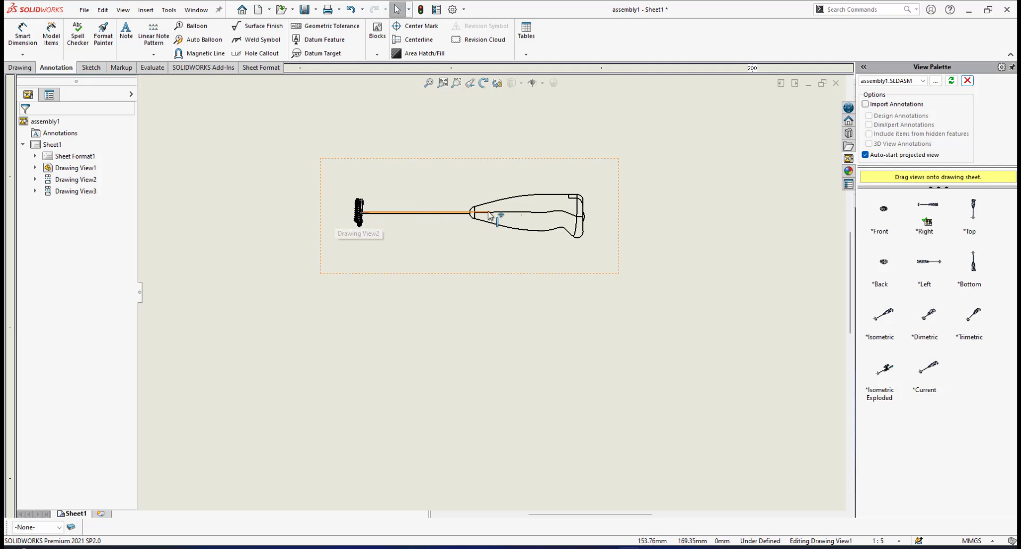
{"action": "scroll", "coordinate": [479, 213], "scroll_direction": "up", "scroll_amount": 2}
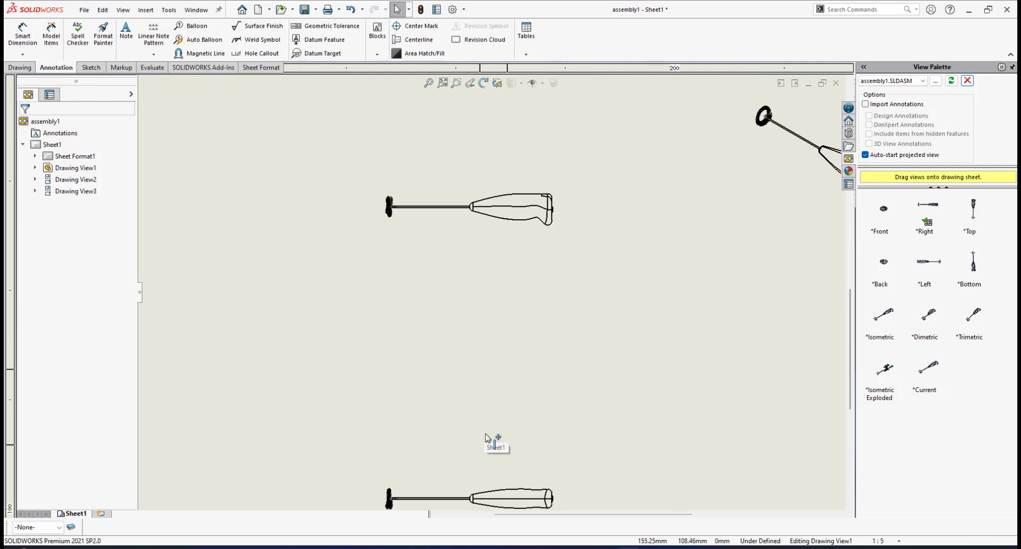
{"action": "scroll", "coordinate": [486, 367], "scroll_direction": "up", "scroll_amount": 1}
{"action": "scroll", "coordinate": [452, 364], "scroll_direction": "down", "scroll_amount": 2}
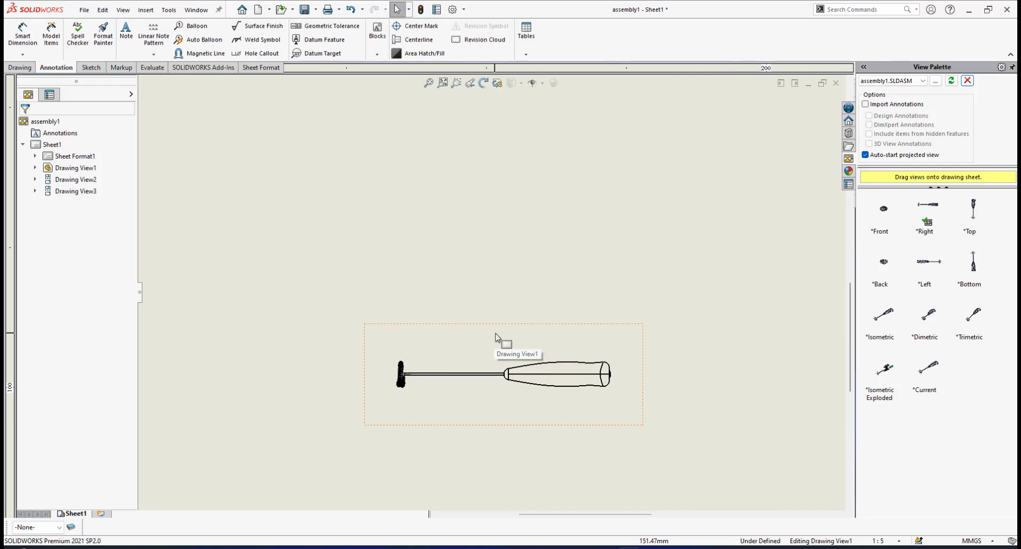
Delete the base view nearest the title block, keeping the projected side view and the isometric view
{"action": "scroll", "coordinate": [532, 332], "scroll_direction": "up", "scroll_amount": 2}
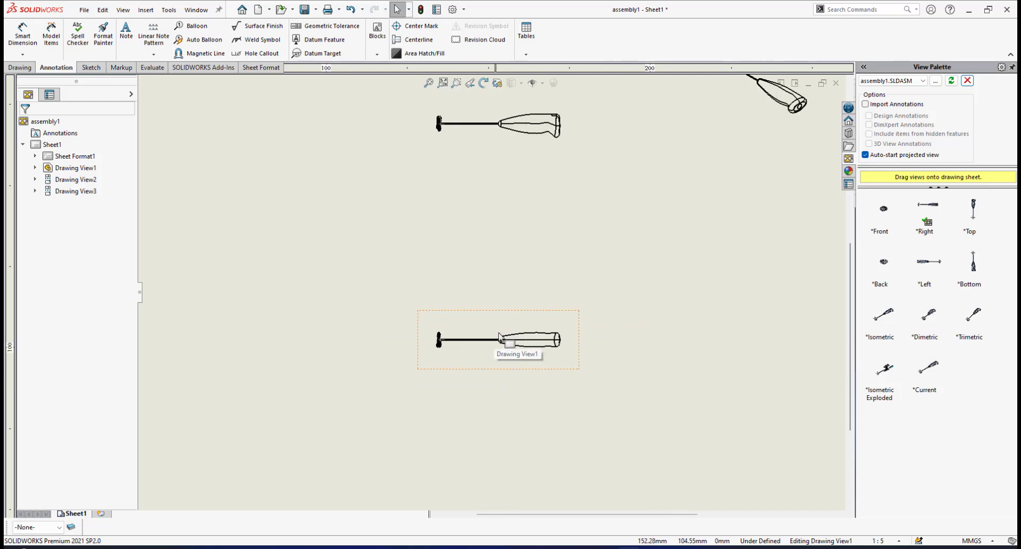
{"action": "left_click", "coordinate": [587, 324]}
{"action": "key", "text": "Delete"}
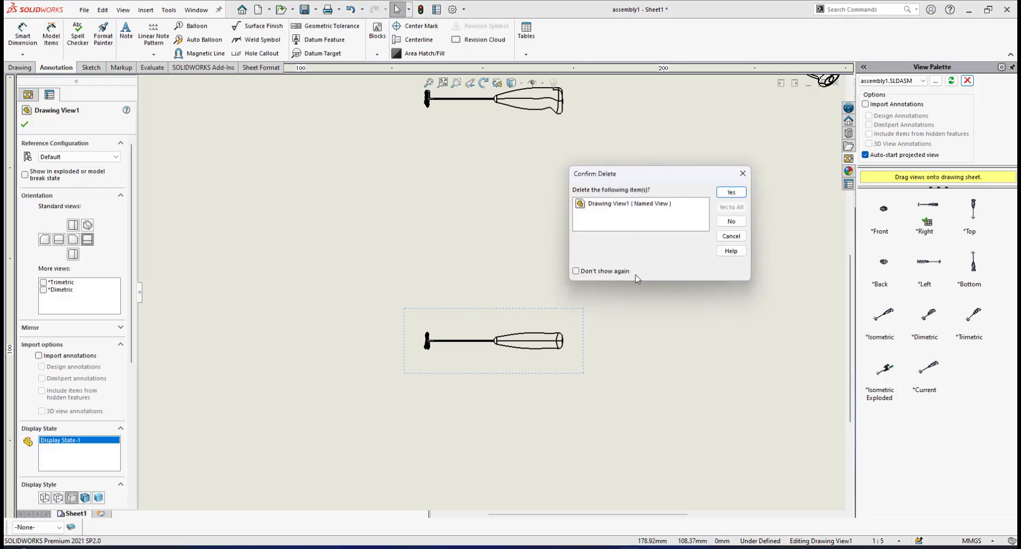
{"action": "left_click", "coordinate": [731, 193]}
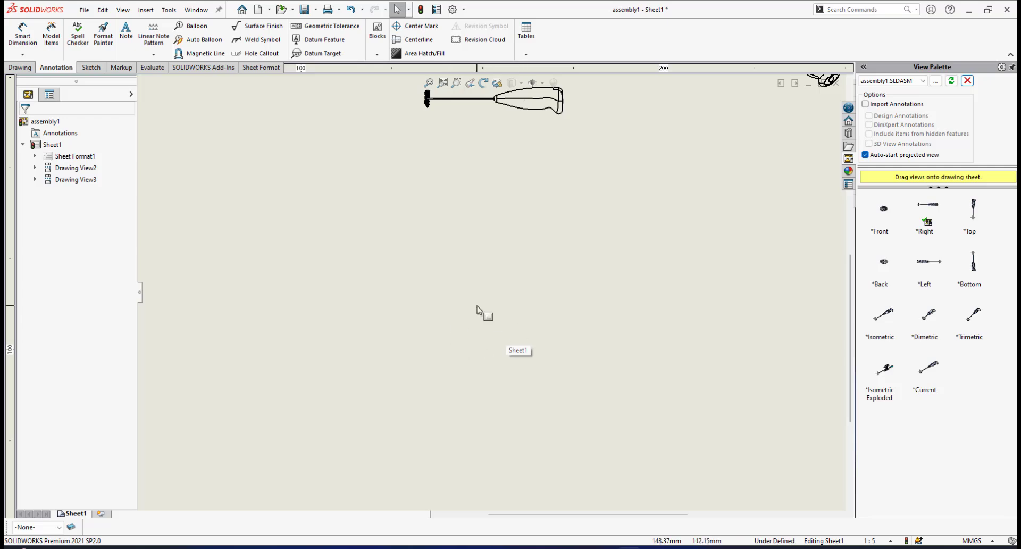
Set the custom scale of the remaining side view of the milk frother to 1:1
{"action": "scroll", "coordinate": [522, 226], "scroll_direction": "up", "scroll_amount": 4}
{"action": "scroll", "coordinate": [460, 245], "scroll_direction": "down", "scroll_amount": 5}
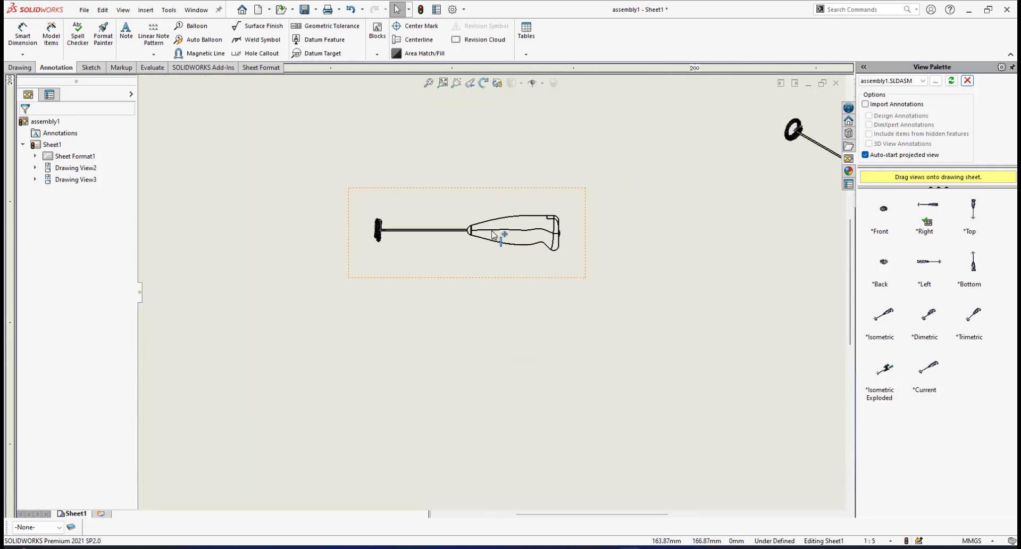
{"action": "scroll", "coordinate": [539, 213], "scroll_direction": "up", "scroll_amount": 4}
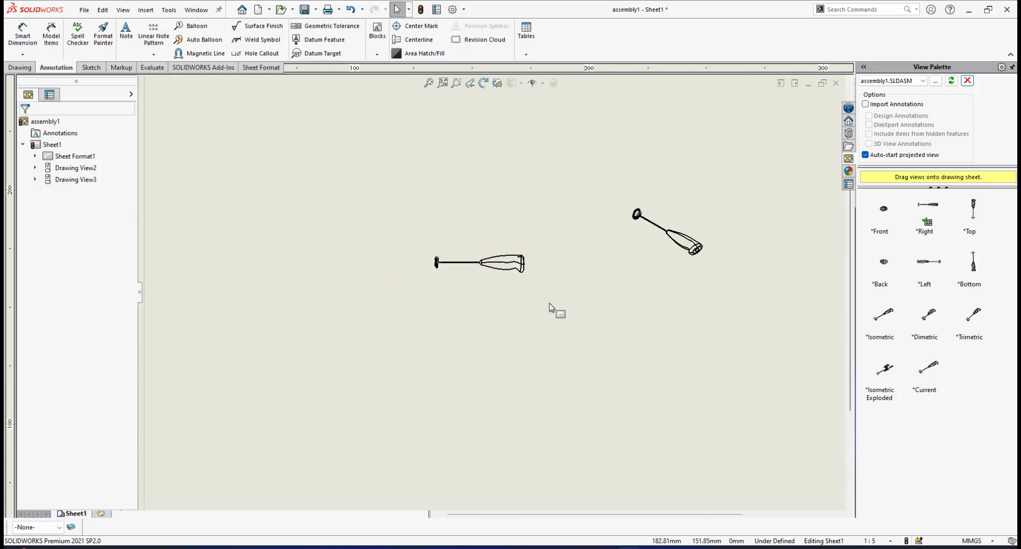
{"action": "scroll", "coordinate": [495, 302], "scroll_direction": "up", "scroll_amount": 3}
{"action": "scroll", "coordinate": [474, 301], "scroll_direction": "down", "scroll_amount": 4}
{"action": "scroll", "coordinate": [465, 321], "scroll_direction": "up", "scroll_amount": 3}
{"action": "scroll", "coordinate": [462, 321], "scroll_direction": "down", "scroll_amount": 2}
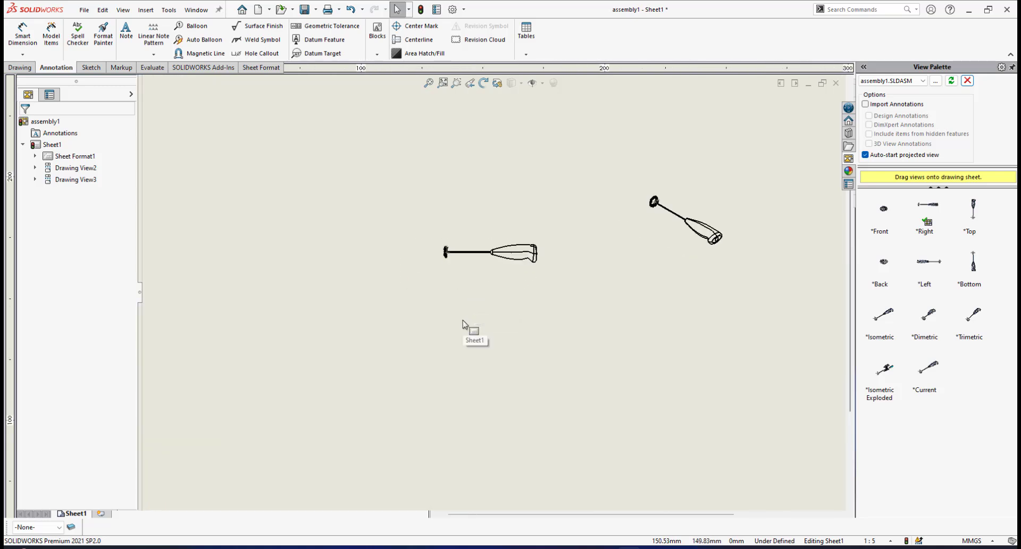
{"action": "left_click", "coordinate": [508, 234]}
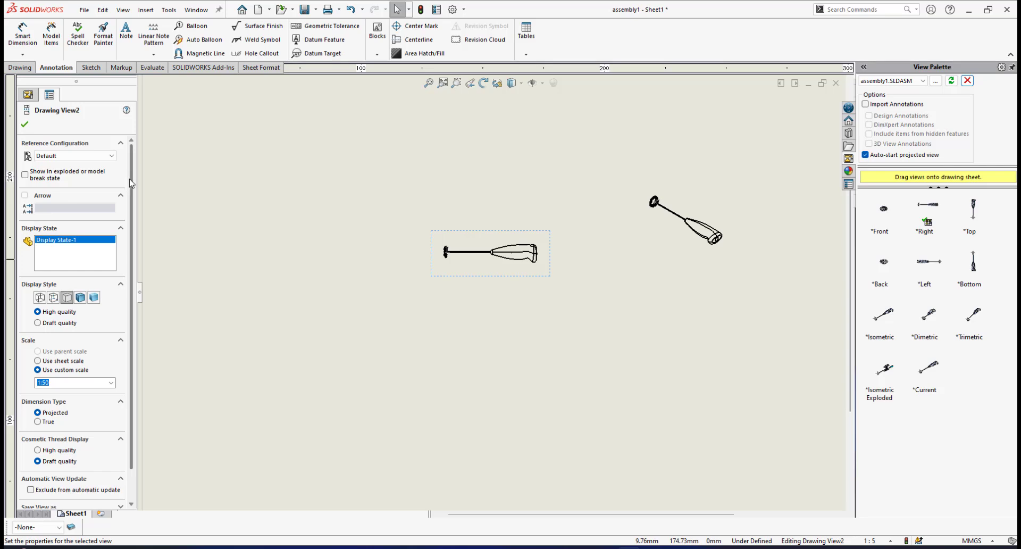
{"action": "scroll", "coordinate": [131, 183], "scroll_direction": "down", "scroll_amount": 1}
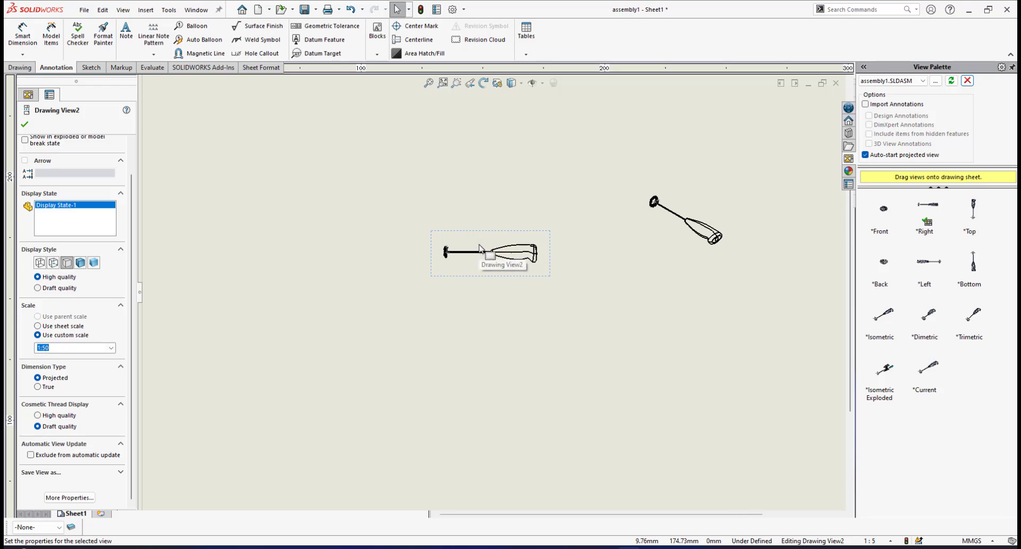
{"action": "scroll", "coordinate": [485, 259], "scroll_direction": "up", "scroll_amount": 1}
{"action": "scroll", "coordinate": [508, 293], "scroll_direction": "up", "scroll_amount": 2}
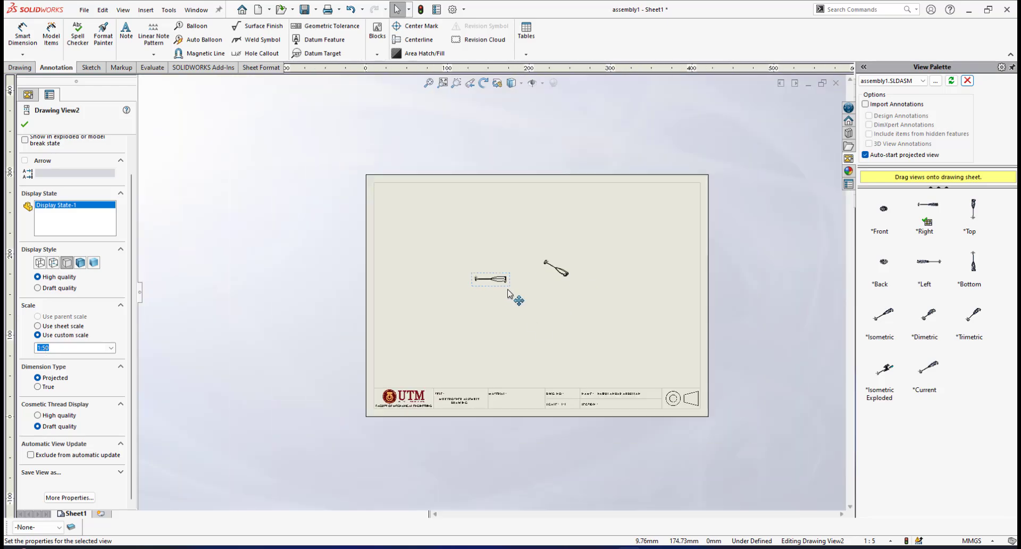
{"action": "scroll", "coordinate": [354, 322], "scroll_direction": "down", "scroll_amount": 1}
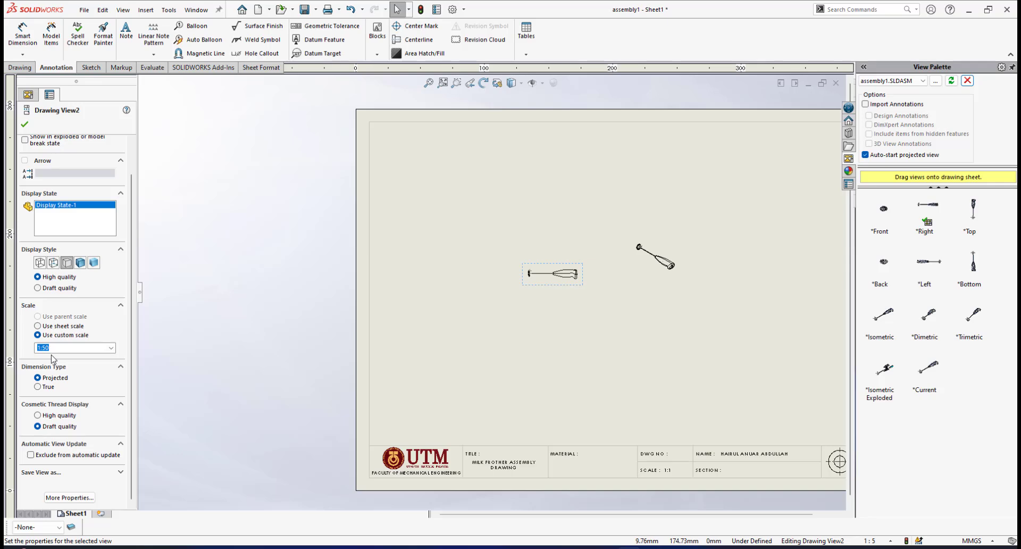
{"action": "left_click", "coordinate": [112, 348]}
{"action": "left_click_drag", "start_coordinate": [112, 388], "coordinate": [116, 357]}
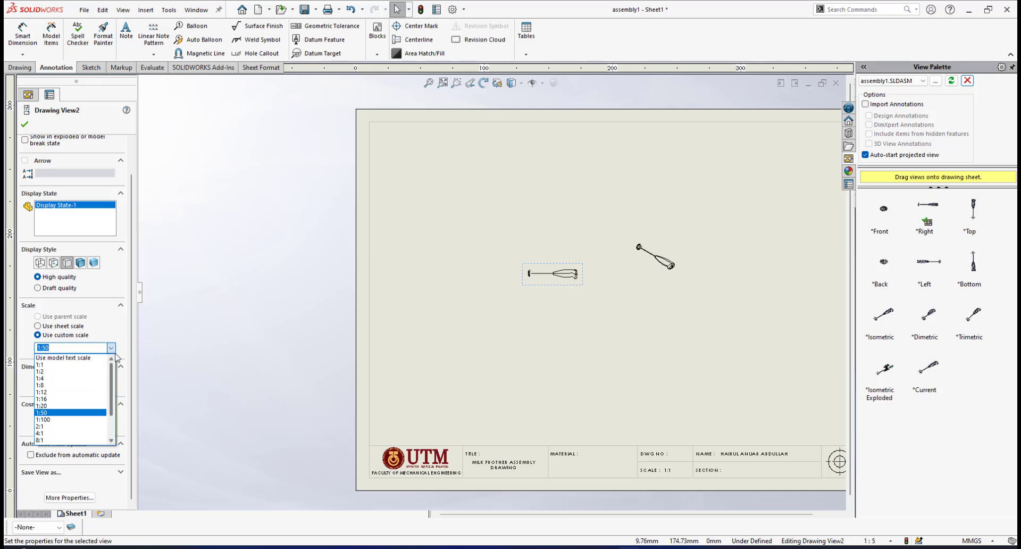
{"action": "left_click", "coordinate": [73, 365]}
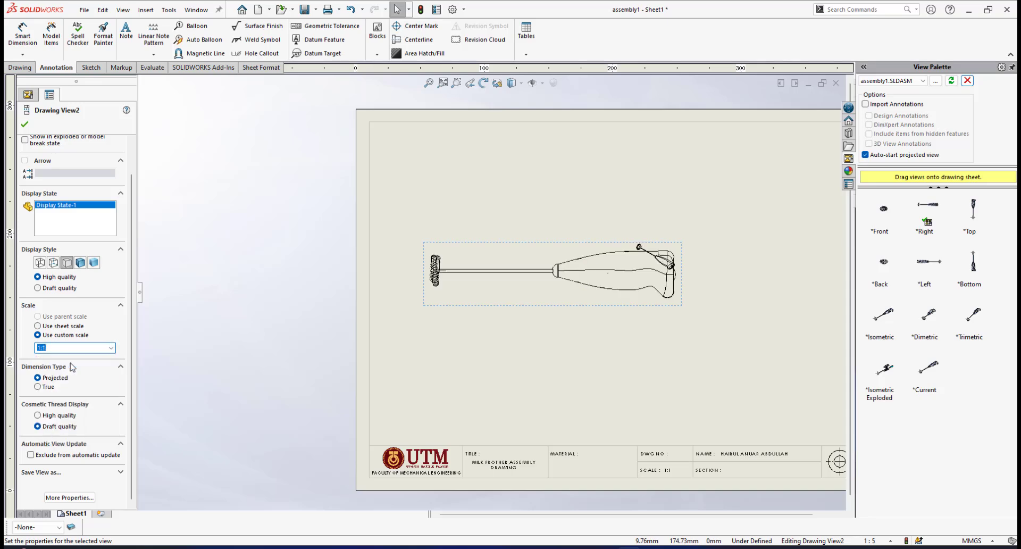
Move the side view into the upper-left area of the sheet so it clears the small isometric view
{"action": "scroll", "coordinate": [659, 319], "scroll_direction": "up", "scroll_amount": 3}
{"action": "scroll", "coordinate": [510, 318], "scroll_direction": "down", "scroll_amount": 2}
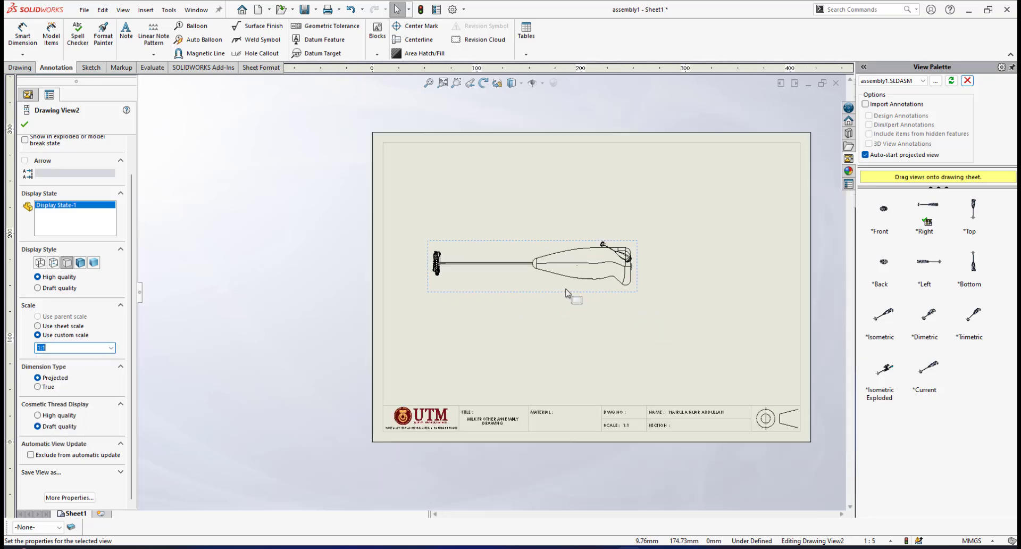
{"action": "scroll", "coordinate": [566, 289], "scroll_direction": "down", "scroll_amount": 1}
{"action": "scroll", "coordinate": [566, 289], "scroll_direction": "up", "scroll_amount": 3}
{"action": "scroll", "coordinate": [566, 289], "scroll_direction": "down", "scroll_amount": 2}
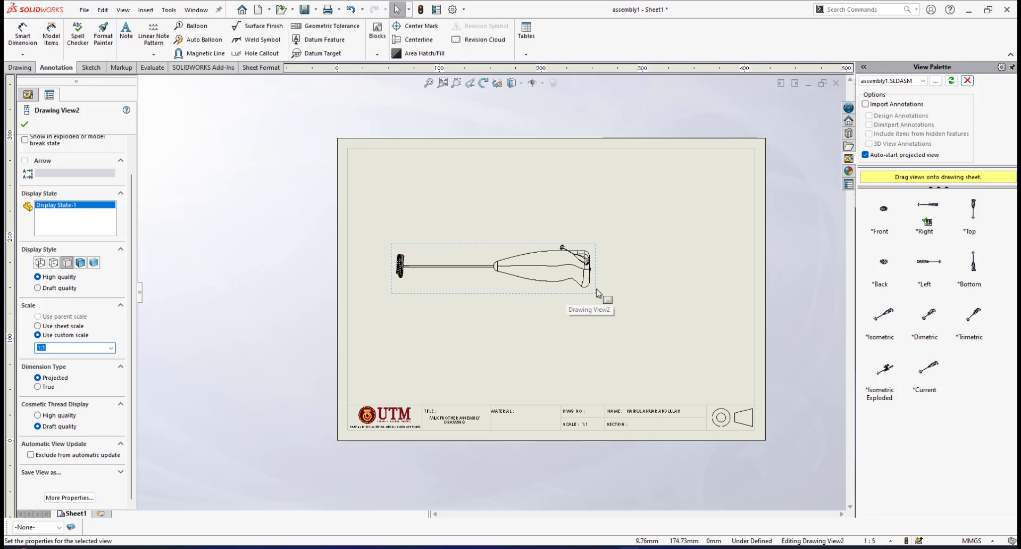
{"action": "mouse_move", "coordinate": [501, 247]}
{"action": "left_mouse_down"}
{"action": "mouse_move", "coordinate": [525, 228]}
{"action": "mouse_move", "coordinate": [520, 209]}
{"action": "mouse_move", "coordinate": [481, 194]}
{"action": "mouse_move", "coordinate": [489, 196]}
{"action": "left_mouse_up"}
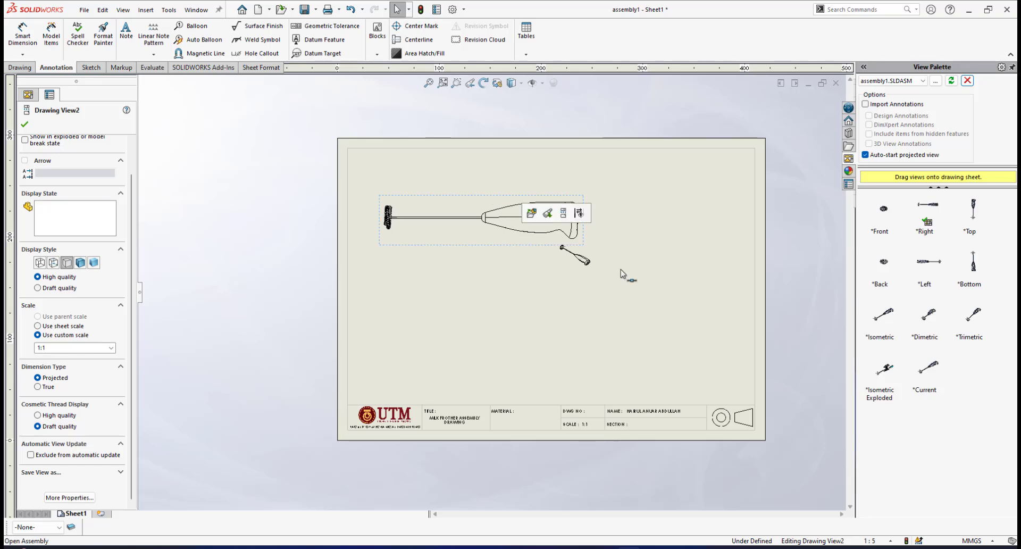
Move the isometric view to the sheet's upper-right corner and set its custom scale to 1:2
{"action": "scroll", "coordinate": [595, 266], "scroll_direction": "down", "scroll_amount": 3}
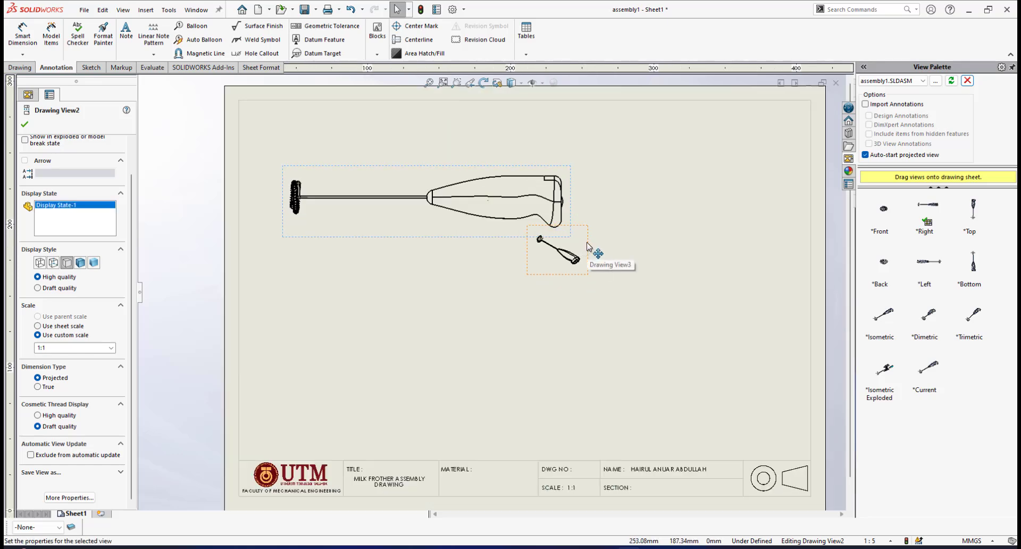
{"action": "mouse_move", "coordinate": [585, 249]}
{"action": "left_mouse_down"}
{"action": "mouse_move", "coordinate": [672, 232]}
{"action": "mouse_move", "coordinate": [748, 177]}
{"action": "mouse_move", "coordinate": [770, 146]}
{"action": "left_mouse_up"}
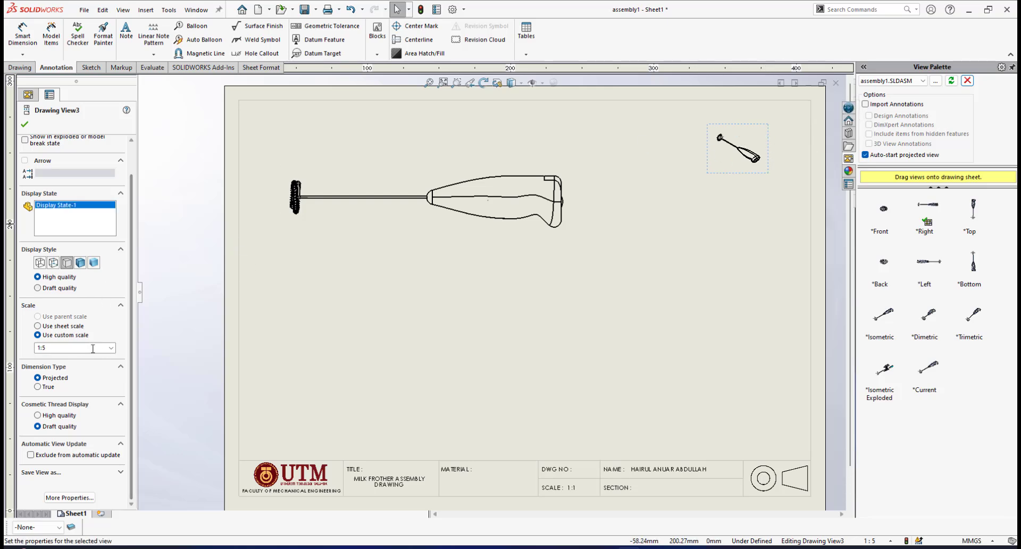
{"action": "left_click", "coordinate": [111, 348]}
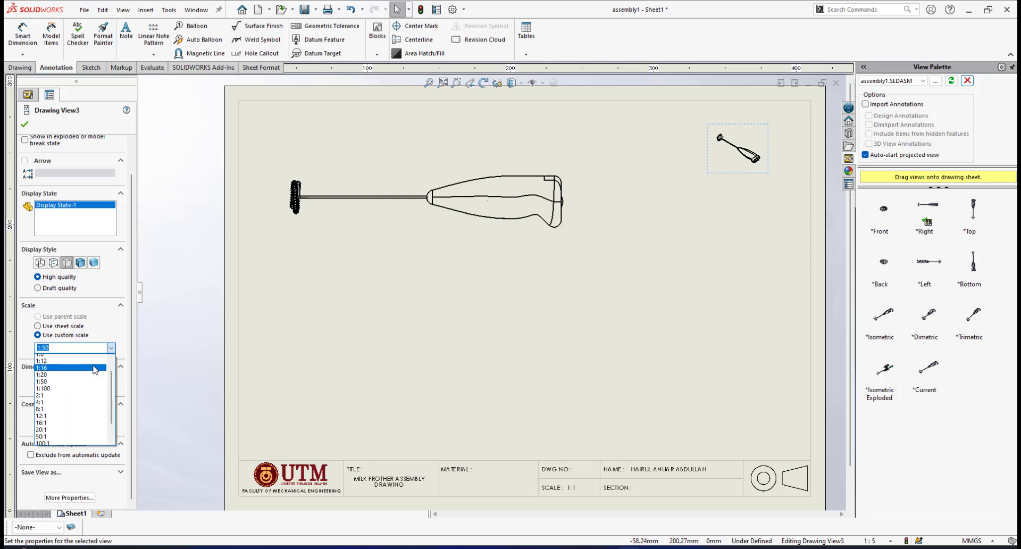
{"action": "scroll", "coordinate": [95, 370], "scroll_direction": "up", "scroll_amount": 3}
{"action": "left_click", "coordinate": [53, 372]}
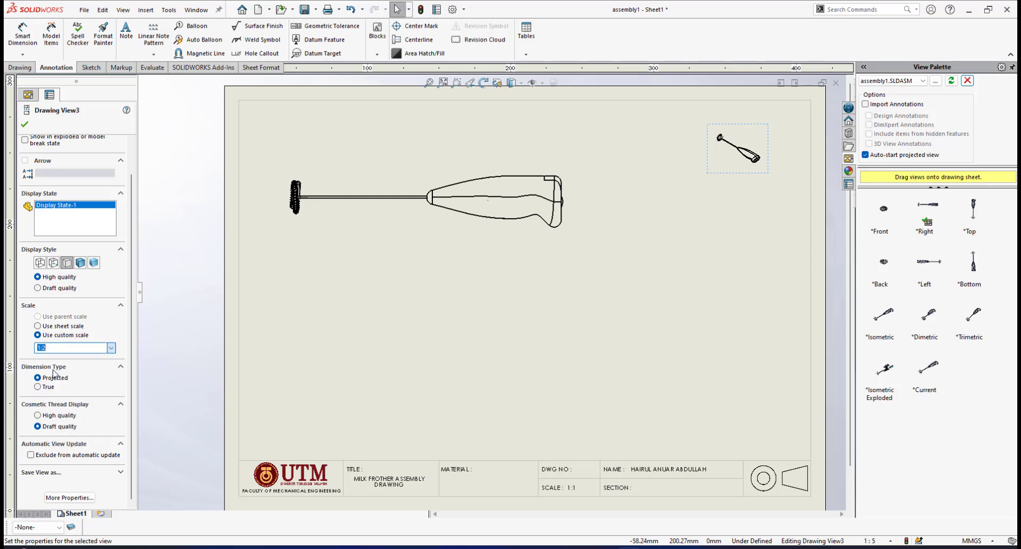
{"action": "scroll", "coordinate": [540, 262], "scroll_direction": "up", "scroll_amount": 3}
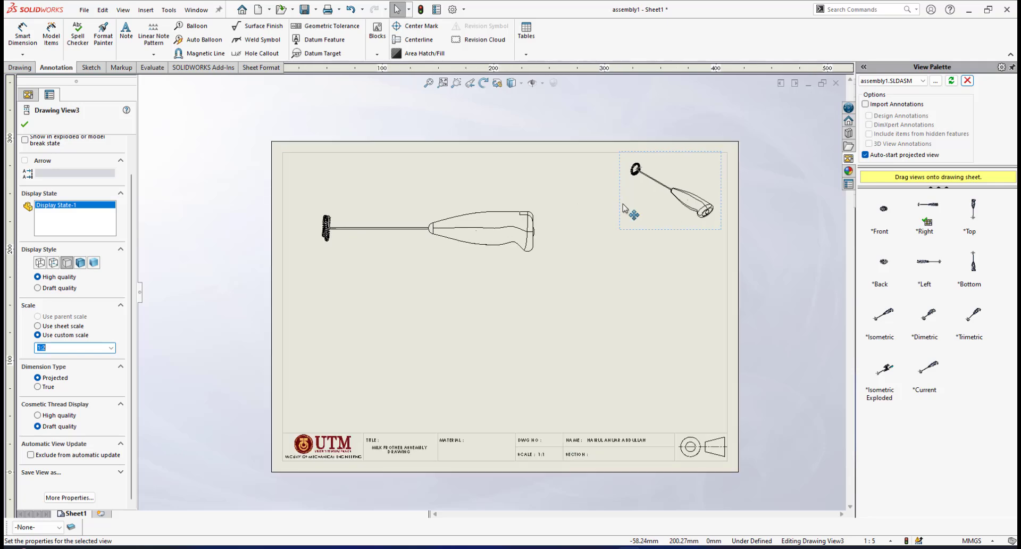
Shift the isometric view slightly left and down, away from the sheet border
{"action": "scroll", "coordinate": [625, 208], "scroll_direction": "down", "scroll_amount": 2}
{"action": "left_click_drag", "start_coordinate": [665, 250], "coordinate": [643, 262]}
{"action": "scroll", "coordinate": [643, 262], "scroll_direction": "down", "scroll_amount": 2}
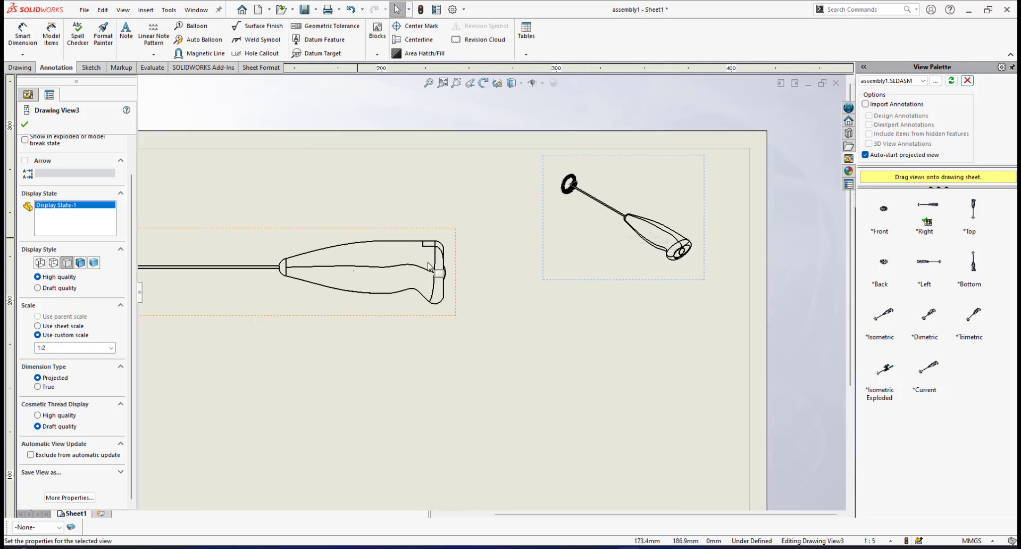
Shift the isometric view slightly to the right, closer to the sheet's right border
{"action": "scroll", "coordinate": [429, 266], "scroll_direction": "up", "scroll_amount": 5}
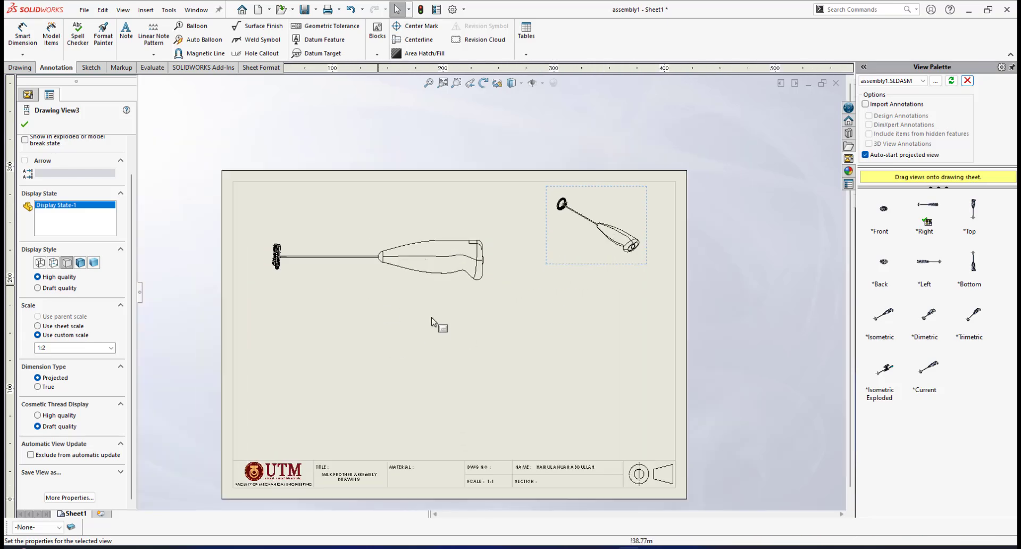
{"action": "scroll", "coordinate": [336, 318], "scroll_direction": "down", "scroll_amount": 2}
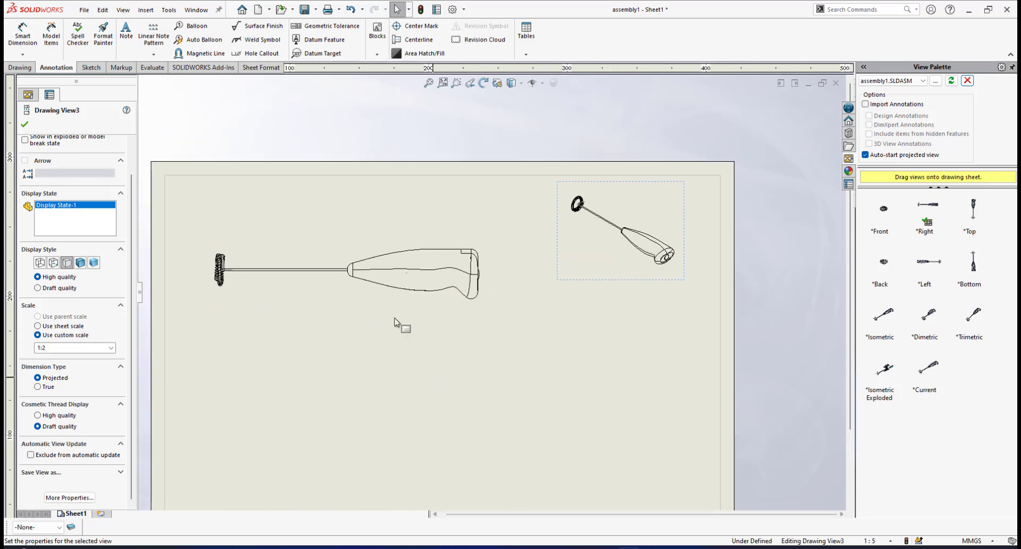
{"action": "scroll", "coordinate": [611, 247], "scroll_direction": "down", "scroll_amount": 2}
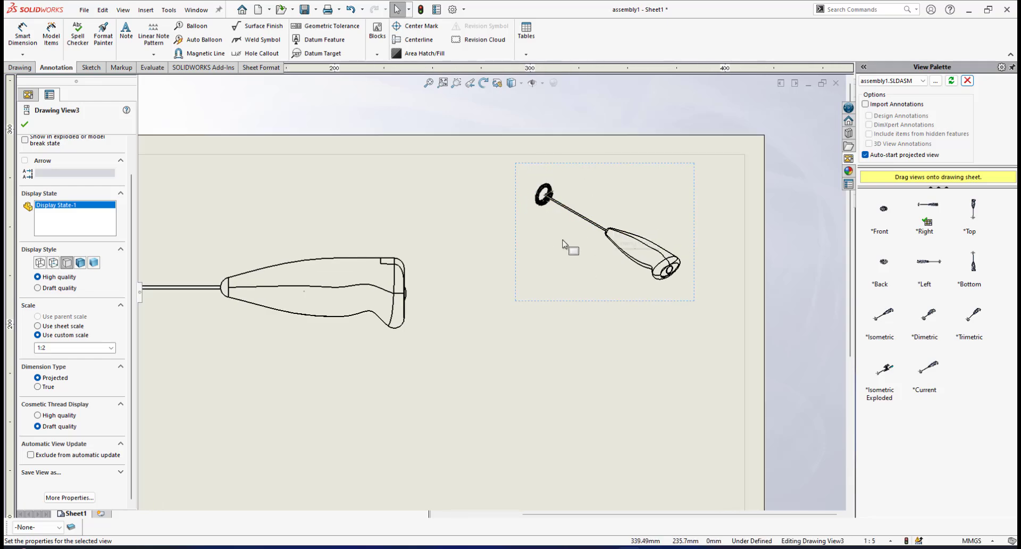
{"action": "left_click_drag", "start_coordinate": [699, 194], "coordinate": [726, 198]}
{"action": "scroll", "coordinate": [451, 348], "scroll_direction": "up", "scroll_amount": 5}
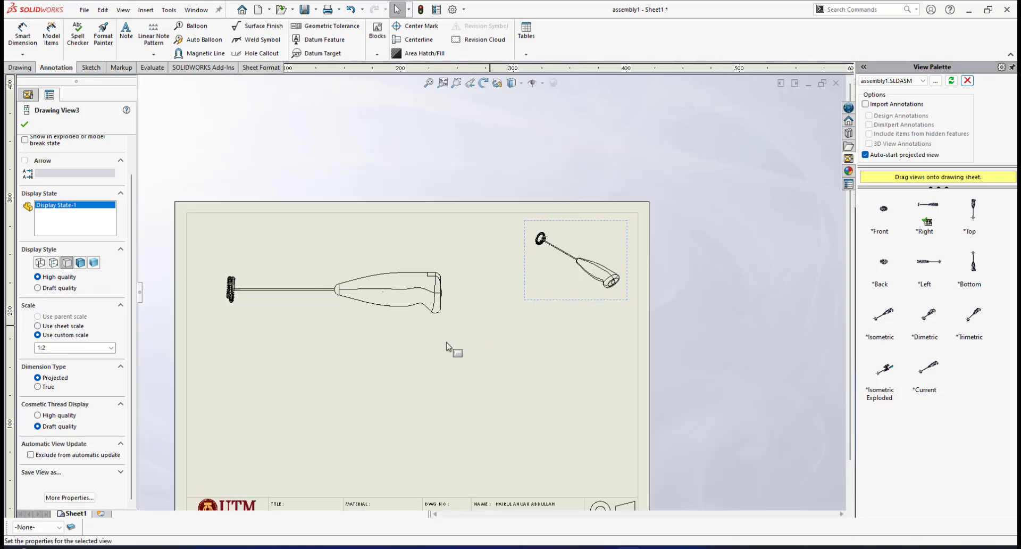
Set the isometric view's tangent edge display to Tangent Edges Removed
{"action": "scroll", "coordinate": [578, 292], "scroll_direction": "down", "scroll_amount": 4}
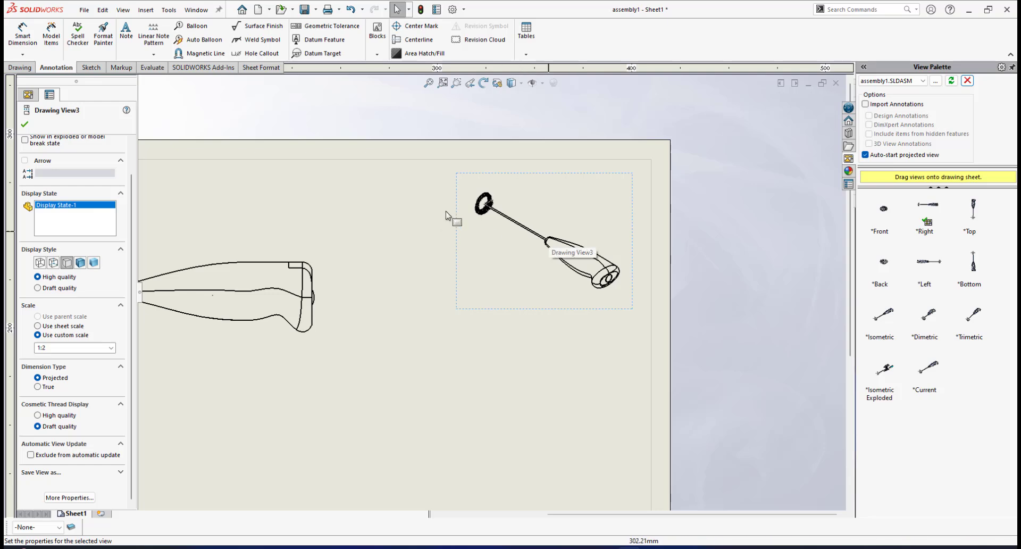
{"action": "scroll", "coordinate": [561, 273], "scroll_direction": "down", "scroll_amount": 2}
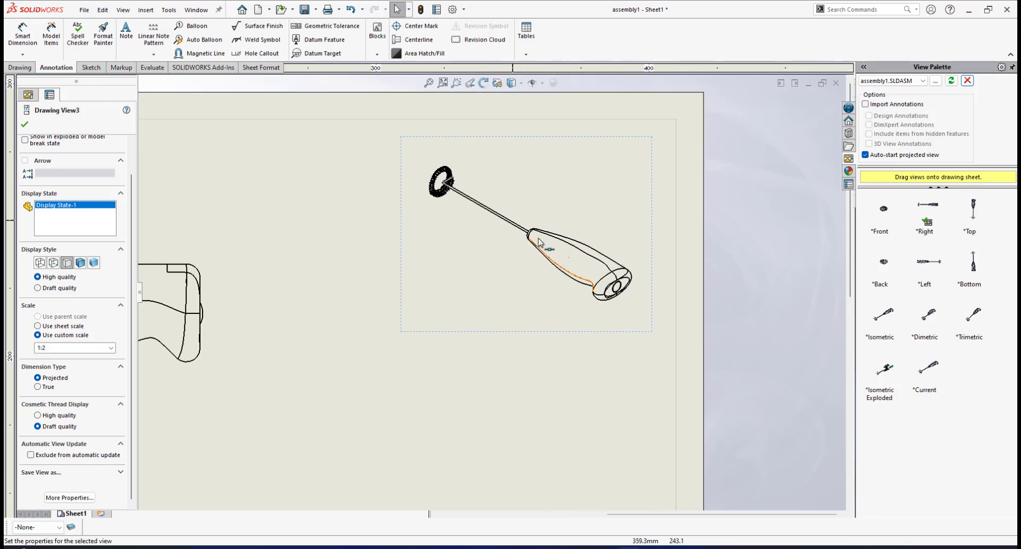
{"action": "right_click", "coordinate": [651, 222]}
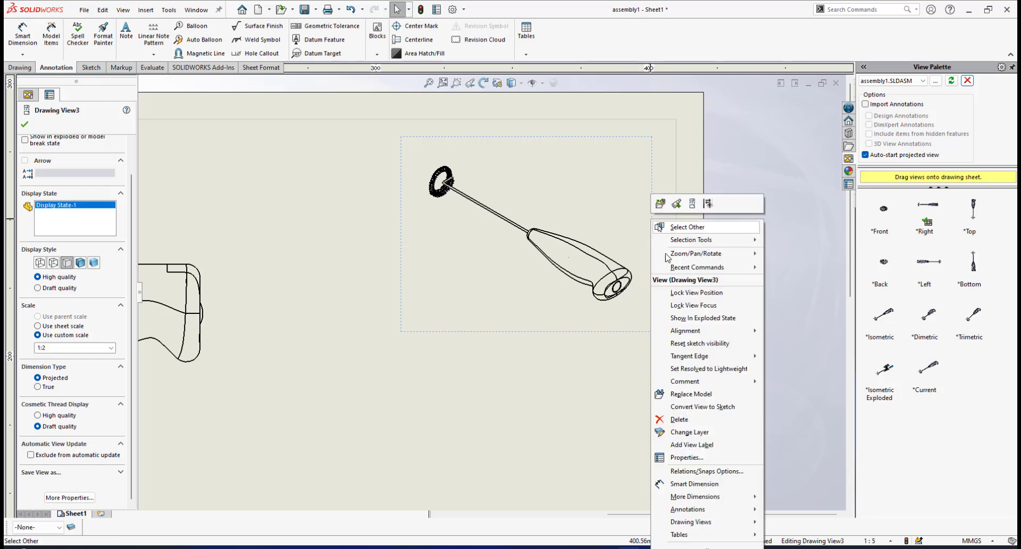
{"action": "mouse_move", "coordinate": [691, 358]}
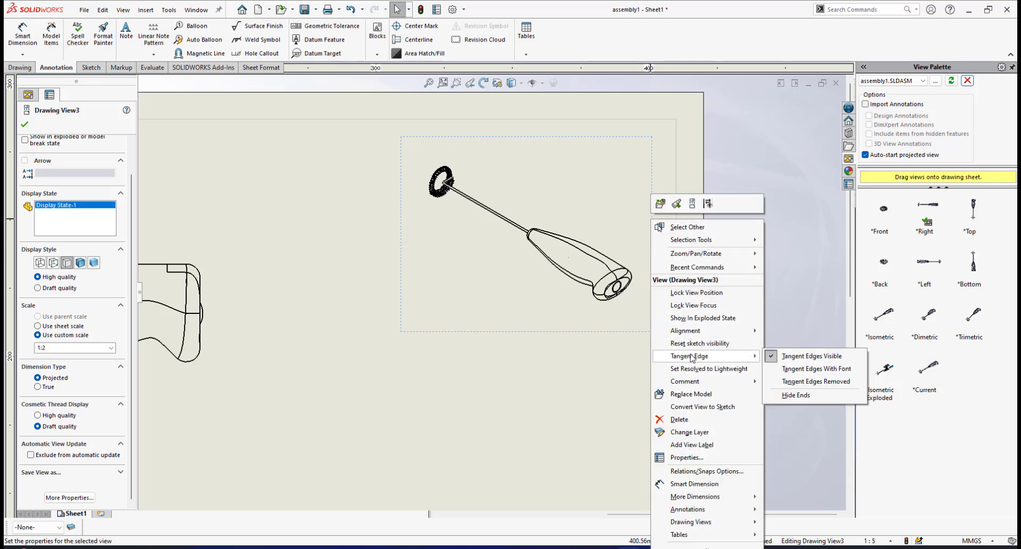
{"action": "left_click", "coordinate": [805, 385]}
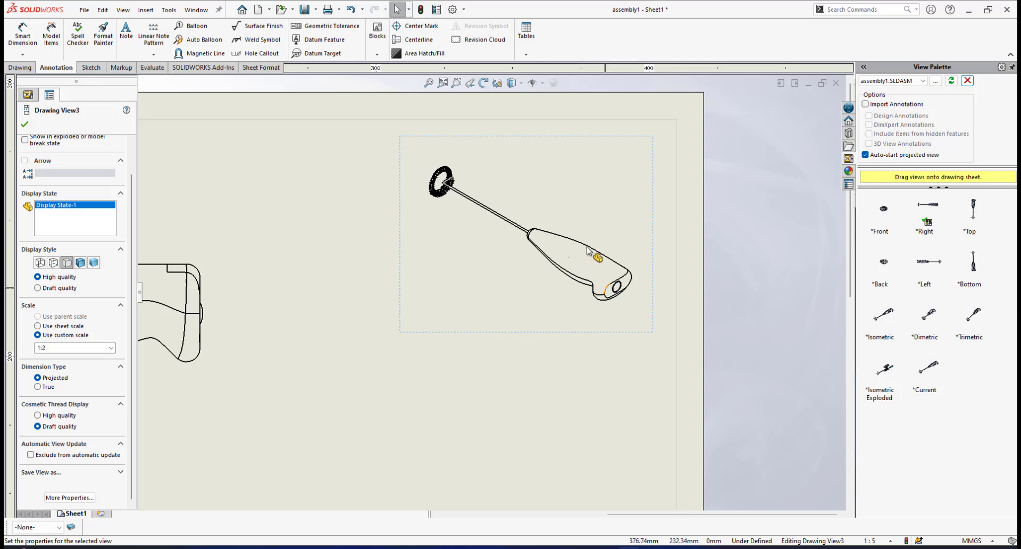
Change the isometric view's display style to Shaded With Edges
{"action": "left_click", "coordinate": [521, 84]}
{"action": "left_click", "coordinate": [512, 98]}
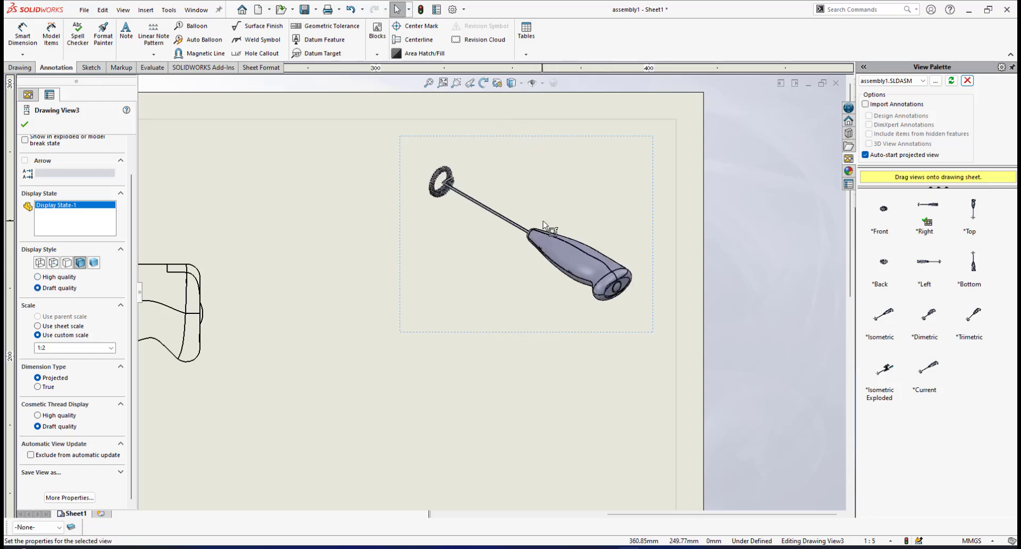
{"action": "scroll", "coordinate": [544, 223], "scroll_direction": "down", "scroll_amount": 4}
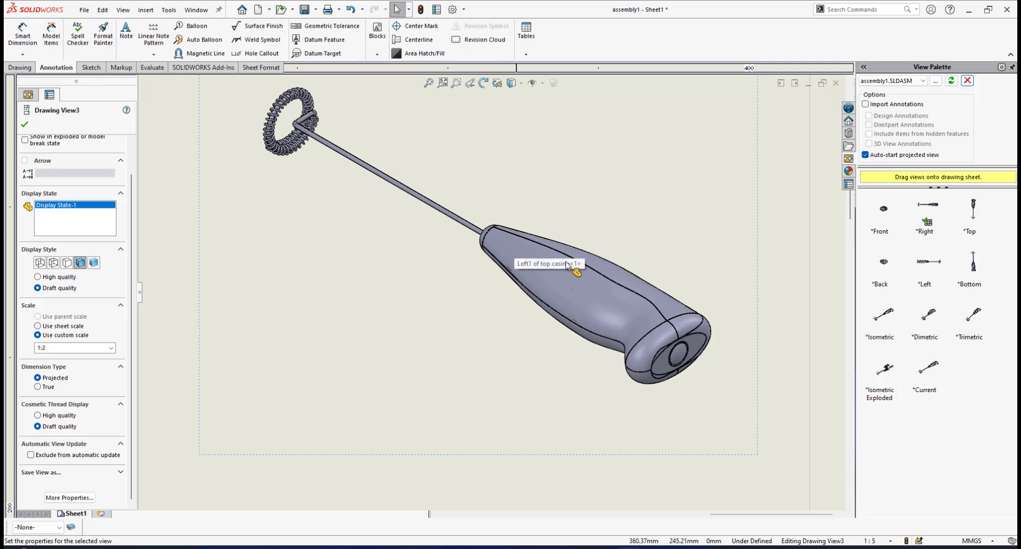
{"action": "scroll", "coordinate": [568, 264], "scroll_direction": "up", "scroll_amount": 4}
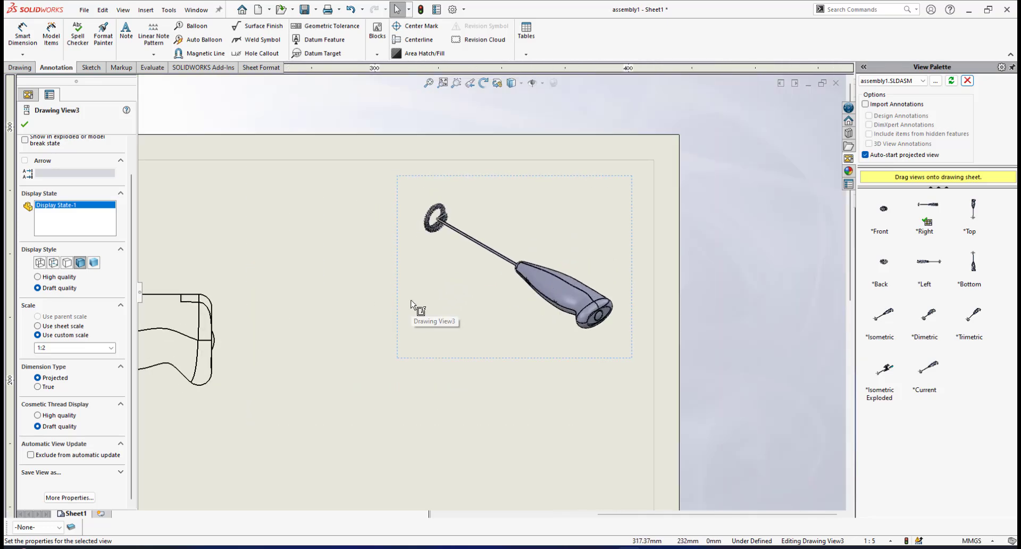
Try the plain Shaded style without edges on the isometric view and restore Shaded With Edges
{"action": "left_click", "coordinate": [521, 83]}
{"action": "left_click", "coordinate": [513, 160]}
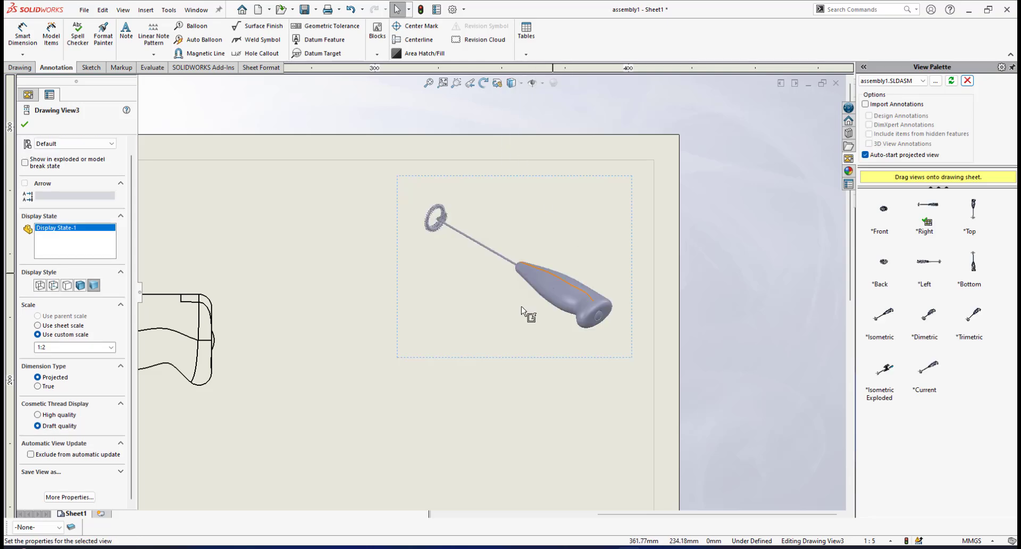
{"action": "left_click", "coordinate": [525, 85]}
{"action": "left_click", "coordinate": [513, 146]}
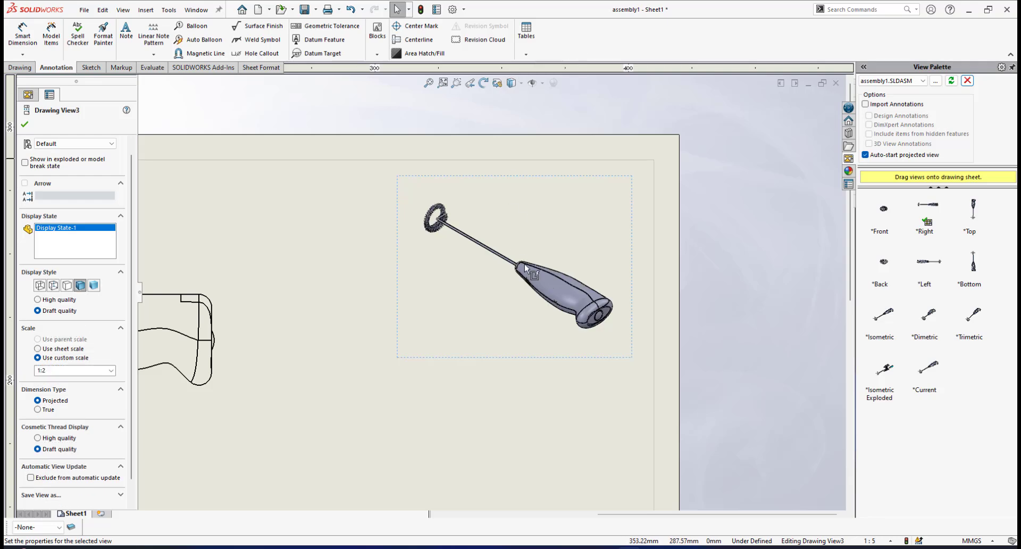
Set the 1:1 side view's tangent edge display to Tangent Edges Removed
{"action": "scroll", "coordinate": [404, 362], "scroll_direction": "up", "scroll_amount": 5}
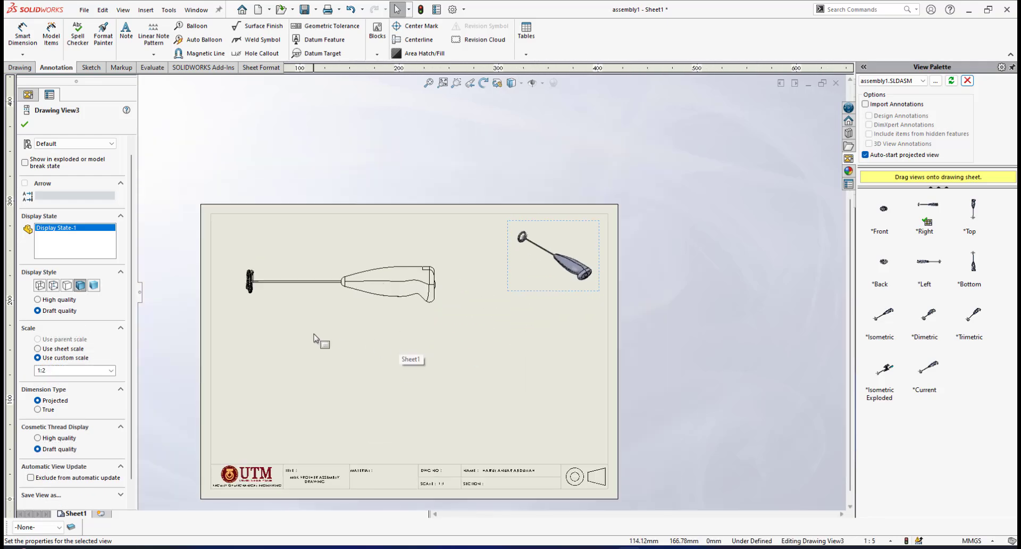
{"action": "scroll", "coordinate": [351, 330], "scroll_direction": "down", "scroll_amount": 1}
{"action": "scroll", "coordinate": [373, 325], "scroll_direction": "up", "scroll_amount": 2}
{"action": "scroll", "coordinate": [404, 314], "scroll_direction": "down", "scroll_amount": 4}
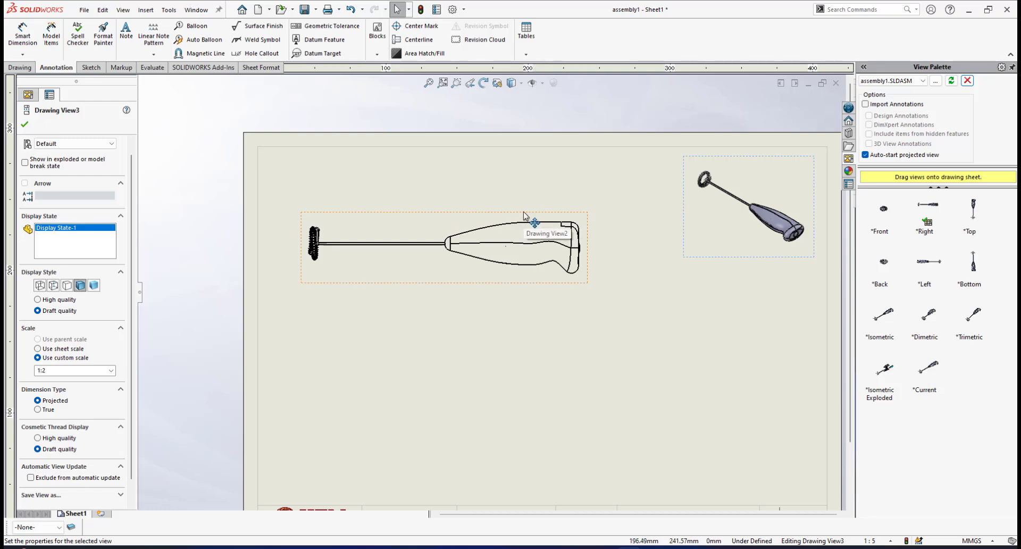
{"action": "left_click", "coordinate": [524, 215]}
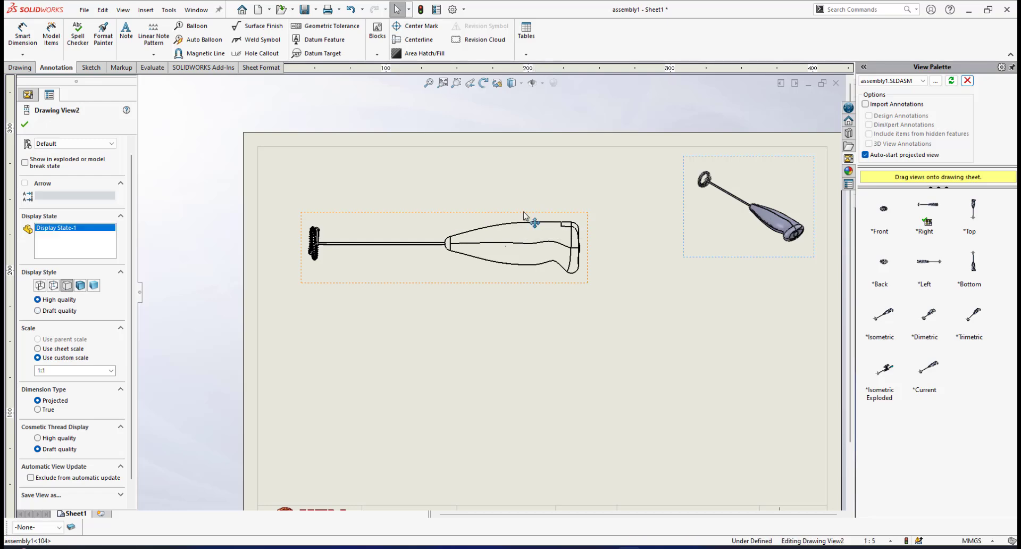
{"action": "right_click", "coordinate": [525, 213]}
{"action": "mouse_move", "coordinate": [583, 353]}
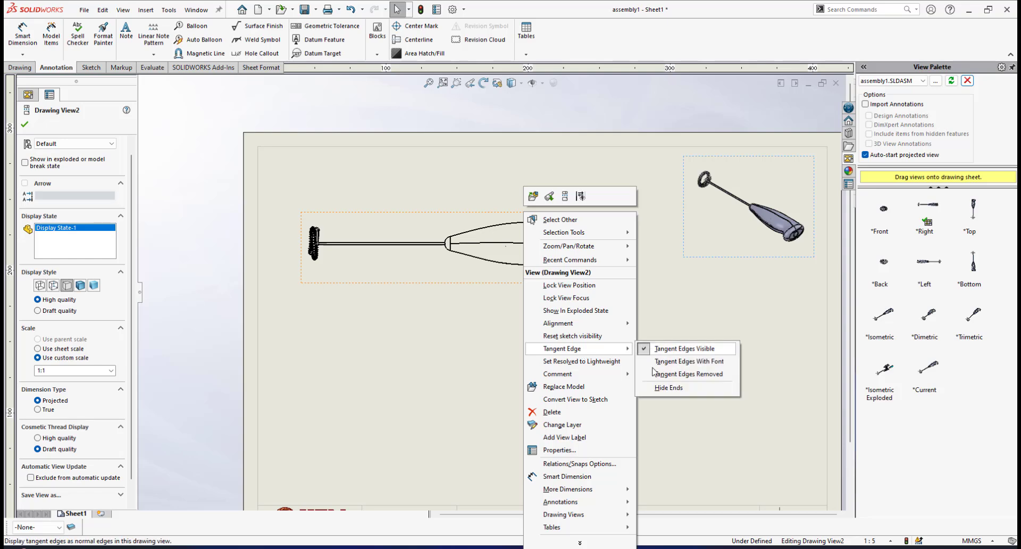
{"action": "left_click", "coordinate": [668, 374]}
{"action": "scroll", "coordinate": [497, 252], "scroll_direction": "down", "scroll_amount": 3}
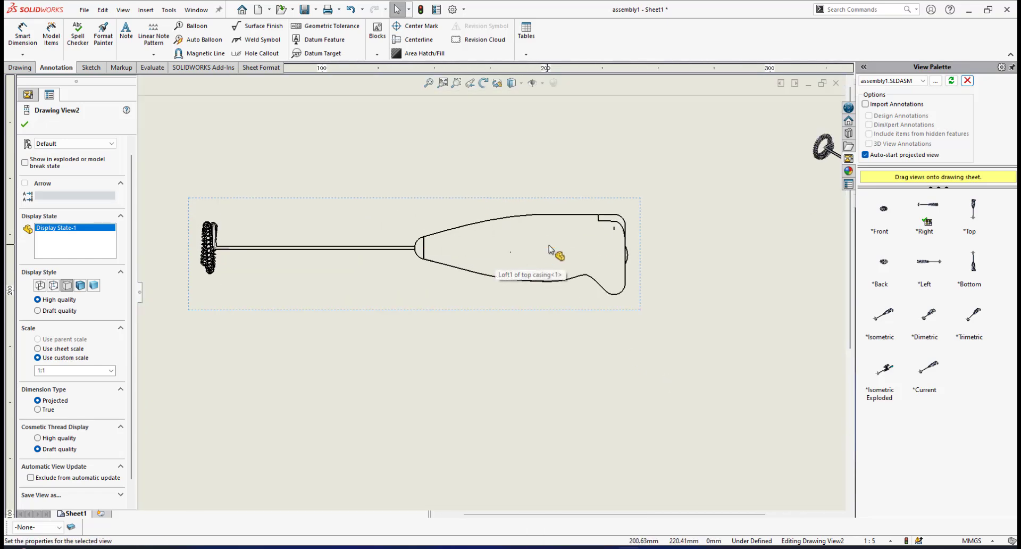
Examine the side view's remaining edges and the placement of both frother views on the sheet
{"action": "scroll", "coordinate": [438, 255], "scroll_direction": "up", "scroll_amount": 3}
{"action": "scroll", "coordinate": [407, 283], "scroll_direction": "down", "scroll_amount": 2}
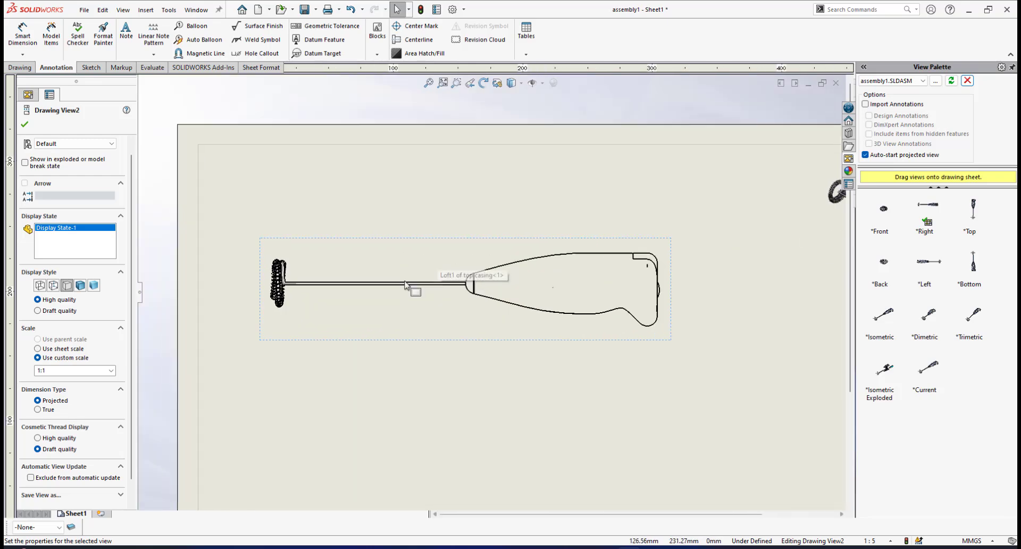
{"action": "scroll", "coordinate": [519, 314], "scroll_direction": "up", "scroll_amount": 4}
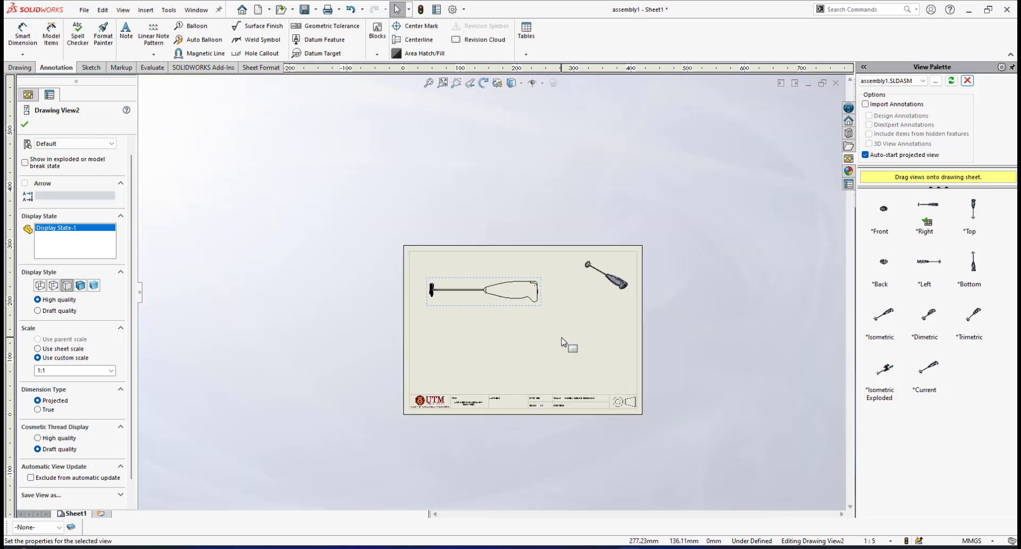
{"action": "scroll", "coordinate": [563, 346], "scroll_direction": "down", "scroll_amount": 2}
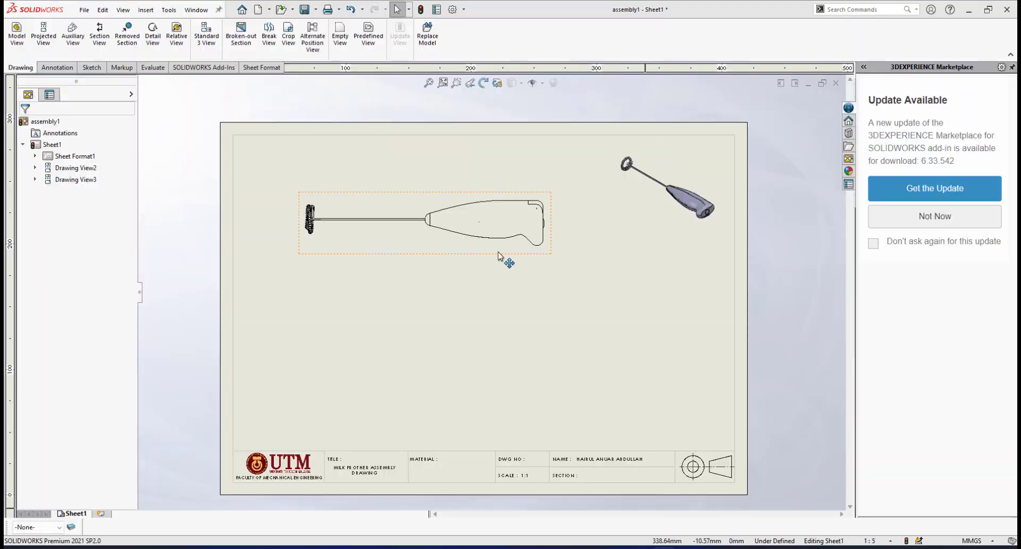
{"action": "scroll", "coordinate": [499, 256], "scroll_direction": "down", "scroll_amount": 1}
{"action": "scroll", "coordinate": [481, 276], "scroll_direction": "up", "scroll_amount": 2}
{"action": "scroll", "coordinate": [413, 300], "scroll_direction": "down", "scroll_amount": 1}
{"action": "scroll", "coordinate": [404, 399], "scroll_direction": "down", "scroll_amount": 1}
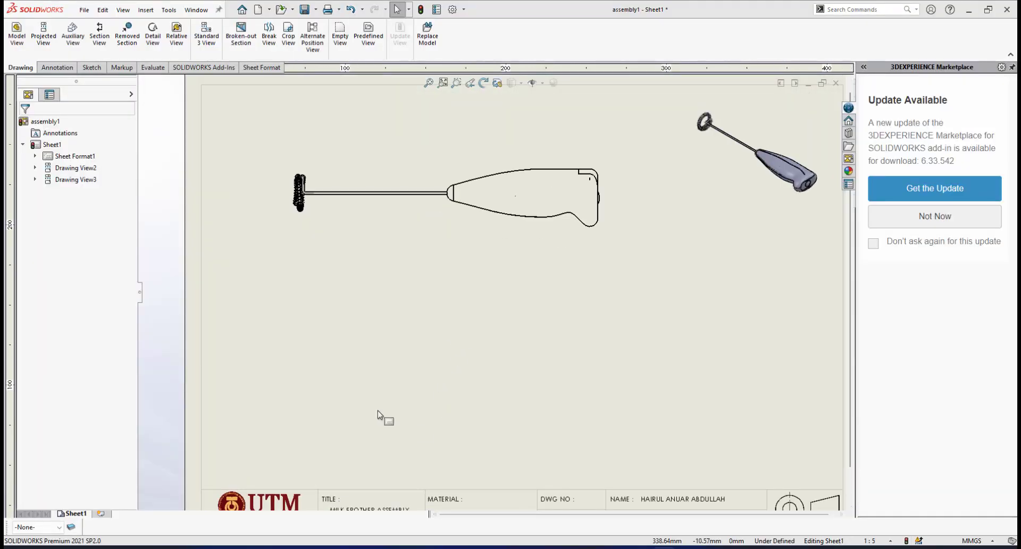
{"action": "scroll", "coordinate": [510, 298], "scroll_direction": "up", "scroll_amount": 2}
{"action": "scroll", "coordinate": [472, 201], "scroll_direction": "down", "scroll_amount": 1}
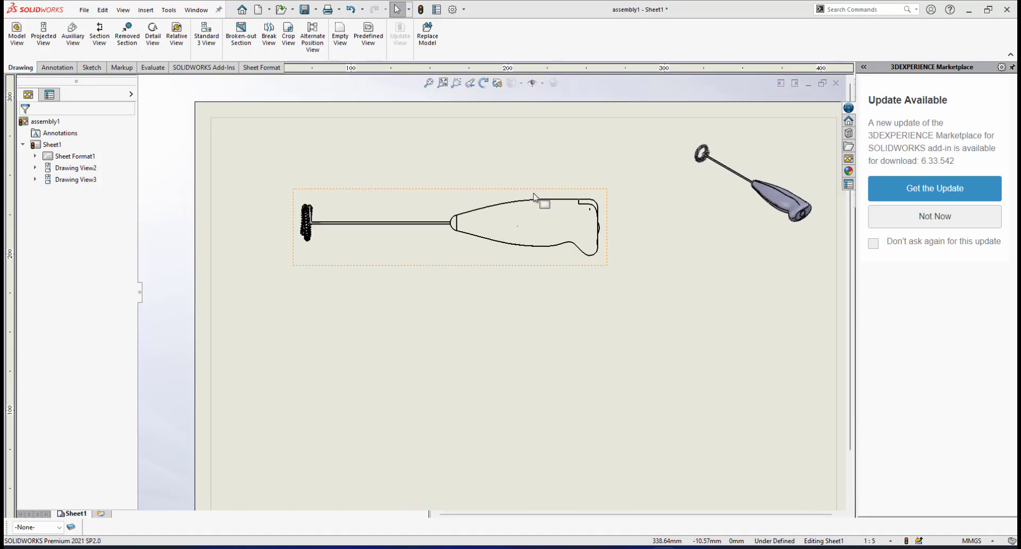
{"action": "scroll", "coordinate": [431, 269], "scroll_direction": "down", "scroll_amount": 2}
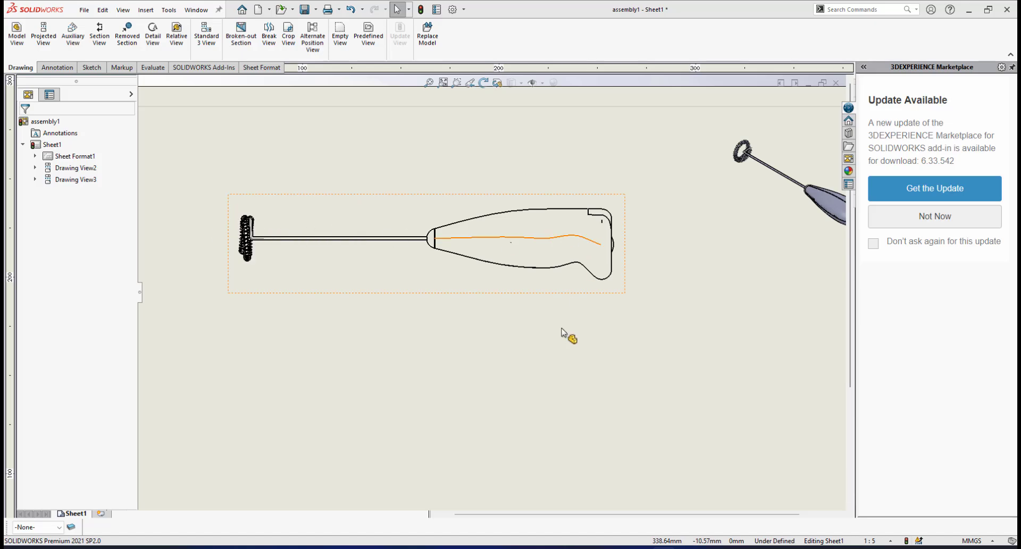
{"action": "scroll", "coordinate": [540, 356], "scroll_direction": "up", "scroll_amount": 2}
{"action": "scroll", "coordinate": [527, 345], "scroll_direction": "down", "scroll_amount": 3}
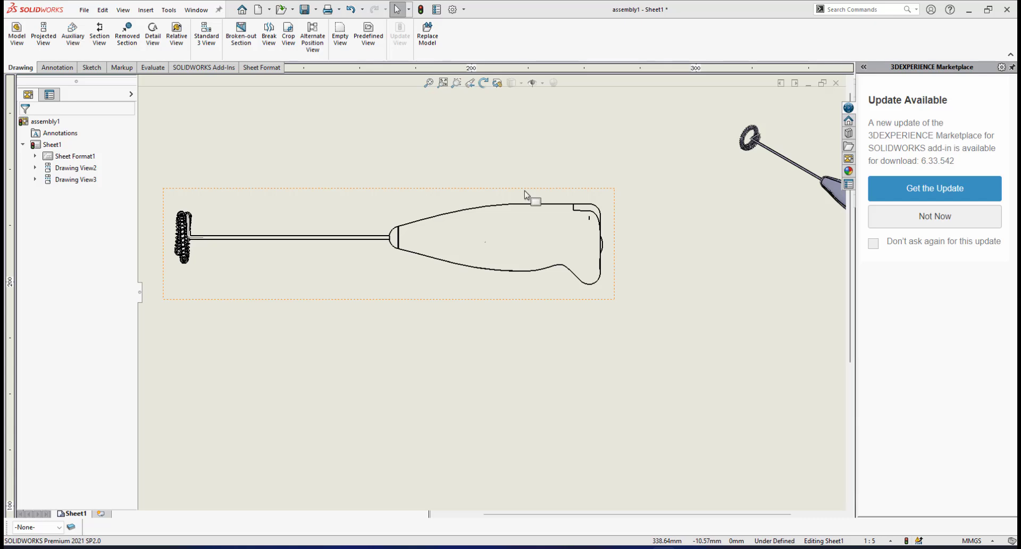
Change the side view's display style to Hidden Lines Visible
{"action": "left_click", "coordinate": [529, 192]}
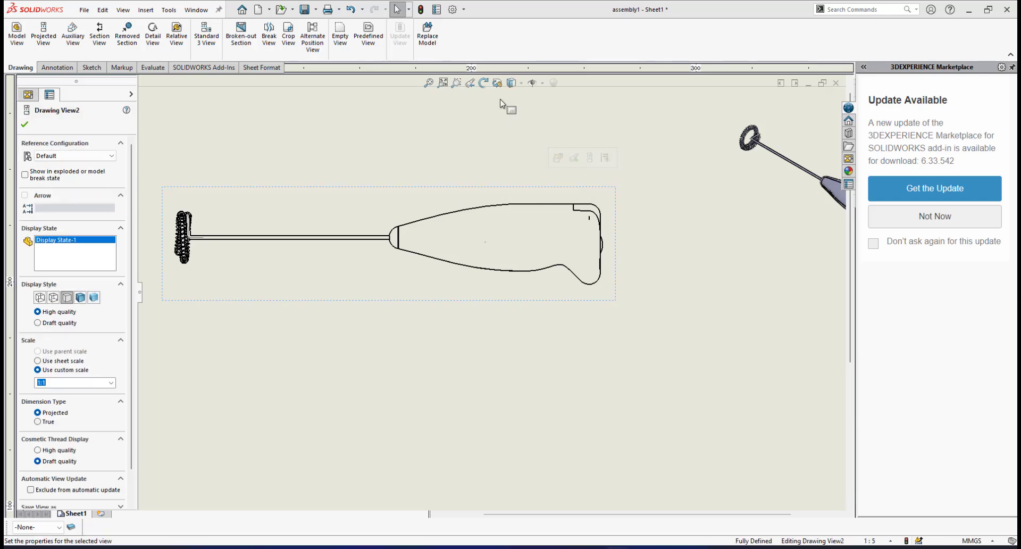
{"action": "left_click", "coordinate": [522, 83]}
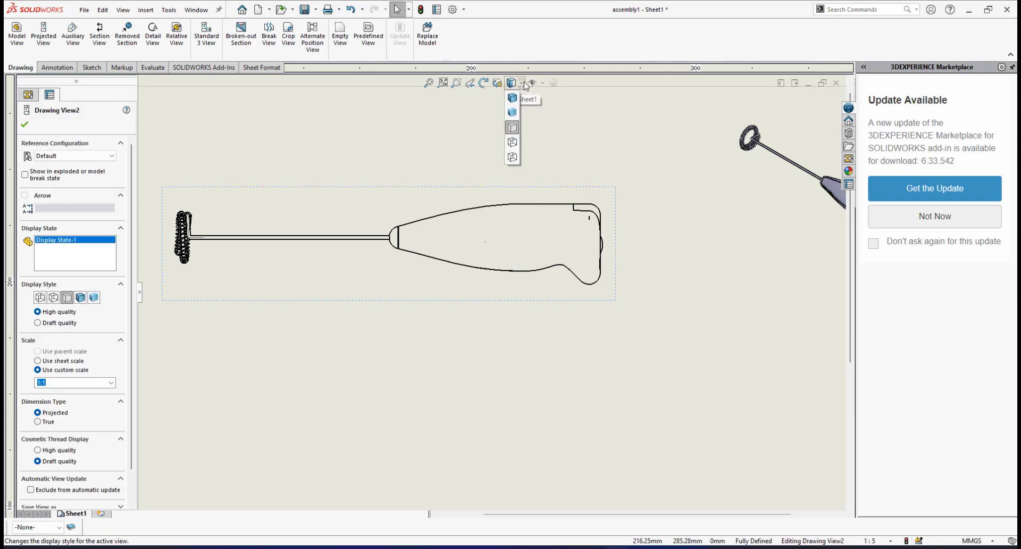
{"action": "left_click", "coordinate": [513, 142]}
Examine the hidden internal parts of the handle in the side view and the overall sheet layout
{"action": "scroll", "coordinate": [512, 256], "scroll_direction": "up", "scroll_amount": 2}
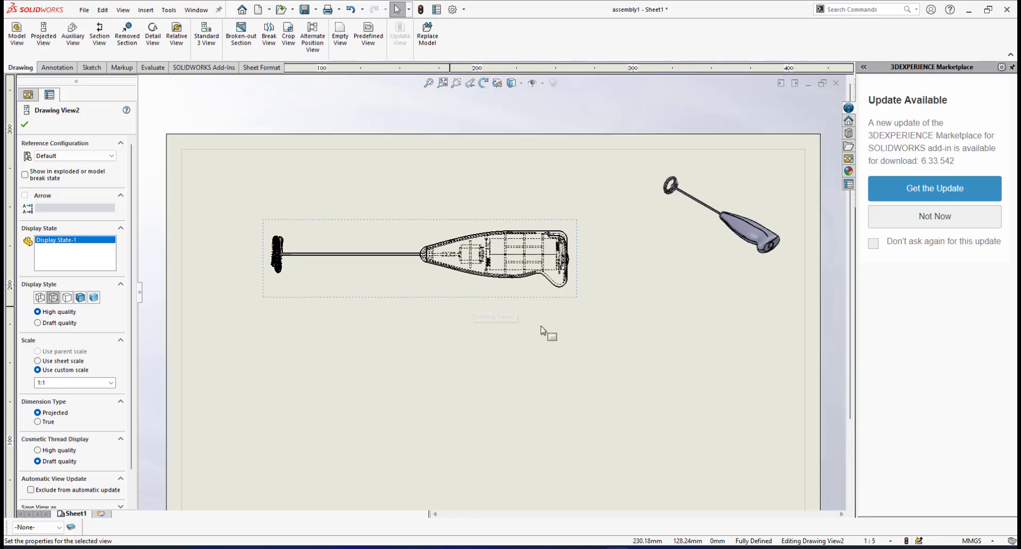
{"action": "scroll", "coordinate": [499, 307], "scroll_direction": "down", "scroll_amount": 1}
{"action": "scroll", "coordinate": [452, 338], "scroll_direction": "down", "scroll_amount": 3}
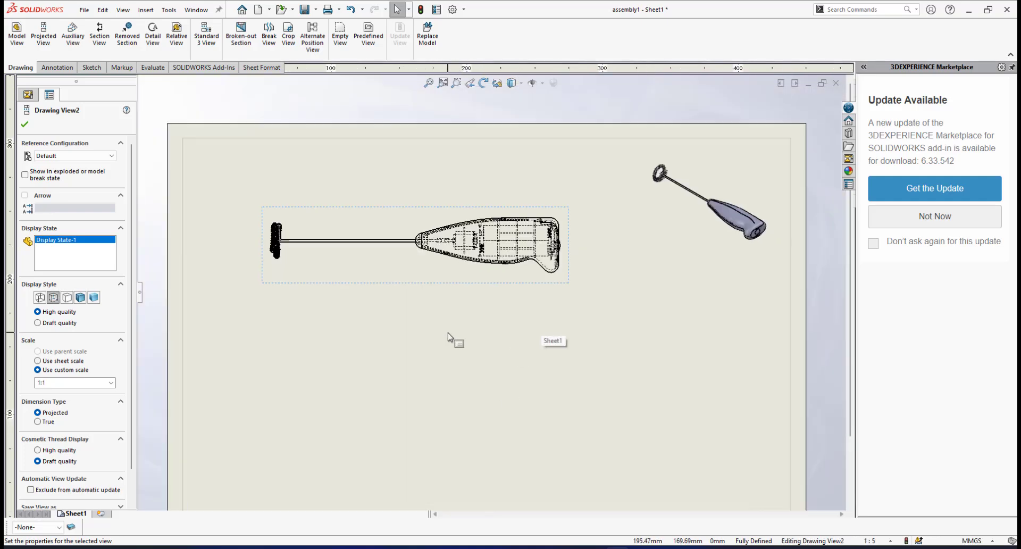
{"action": "scroll", "coordinate": [447, 205], "scroll_direction": "down", "scroll_amount": 3}
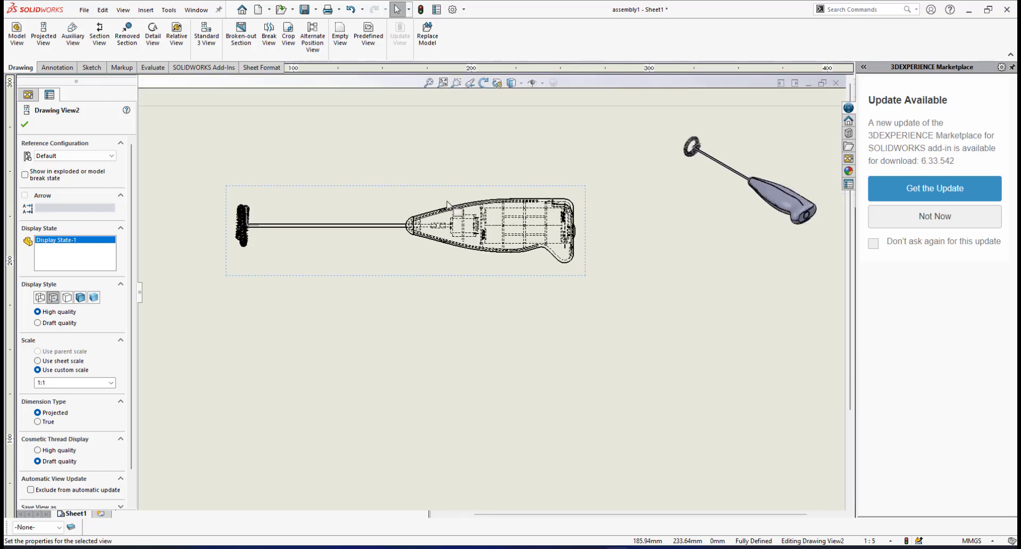
{"action": "scroll", "coordinate": [472, 341], "scroll_direction": "up", "scroll_amount": 3}
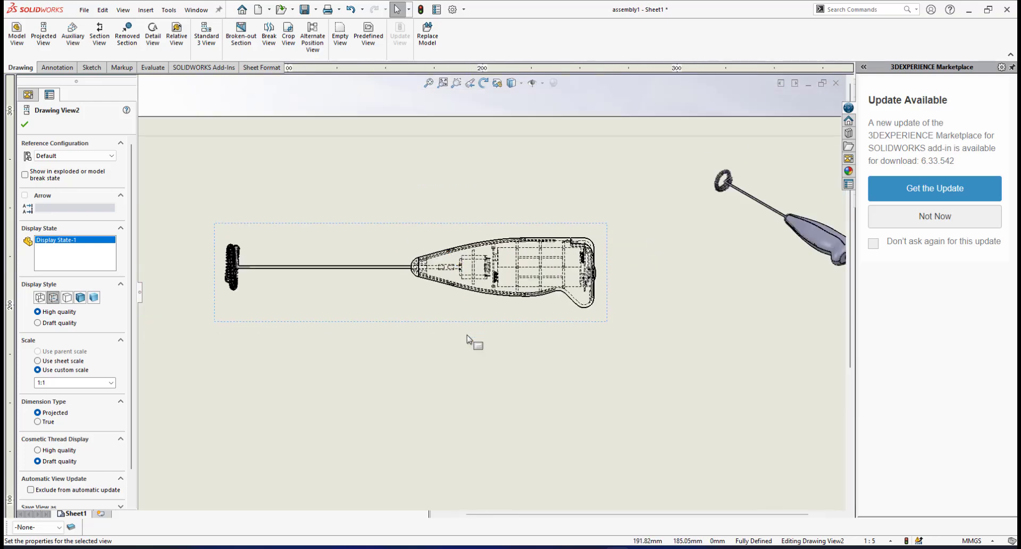
{"action": "scroll", "coordinate": [472, 341], "scroll_direction": "down", "scroll_amount": 1}
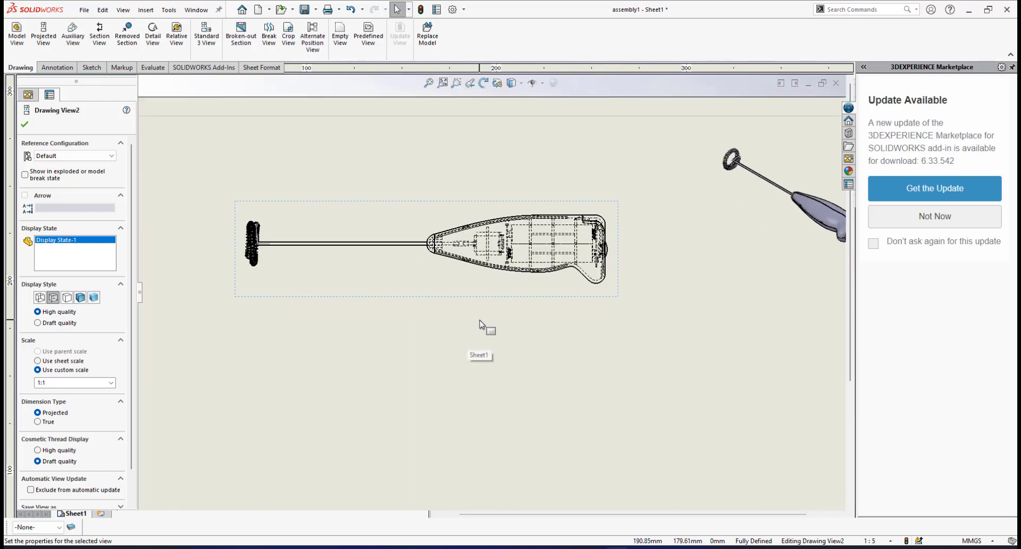
{"action": "scroll", "coordinate": [527, 388], "scroll_direction": "up", "scroll_amount": 5}
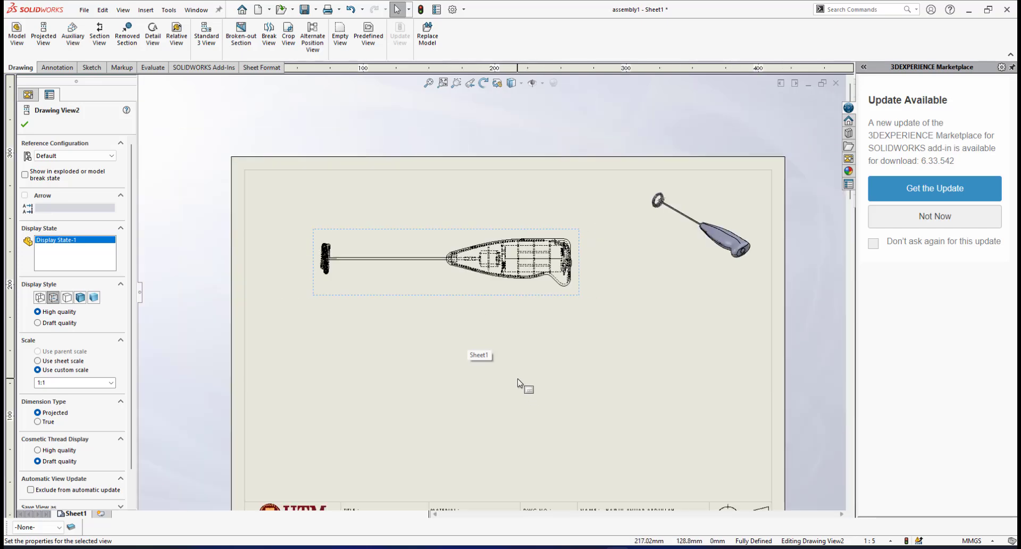
{"action": "scroll", "coordinate": [484, 349], "scroll_direction": "down", "scroll_amount": 1}
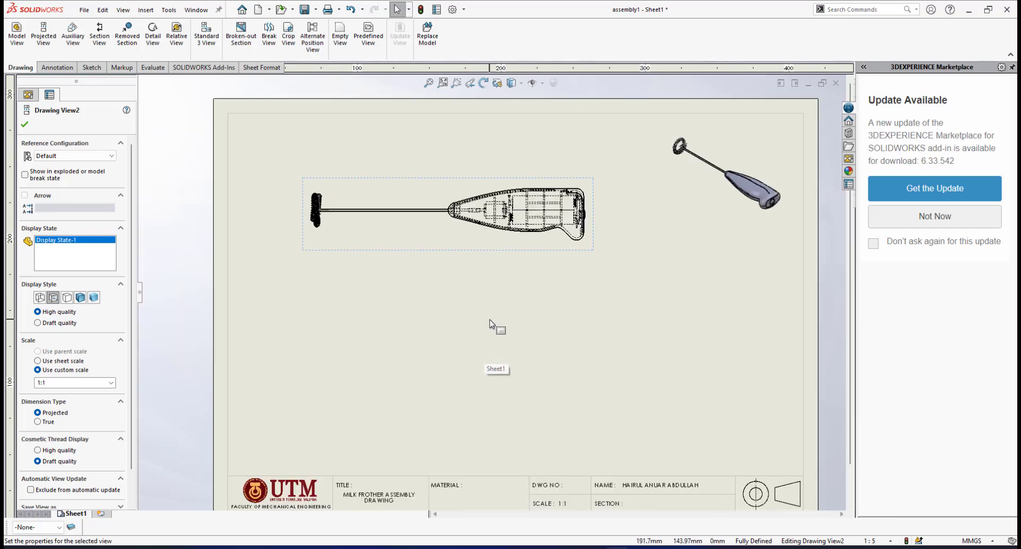
Change the side view's display style to Hidden Lines Removed
{"action": "scroll", "coordinate": [508, 261], "scroll_direction": "down", "scroll_amount": 2}
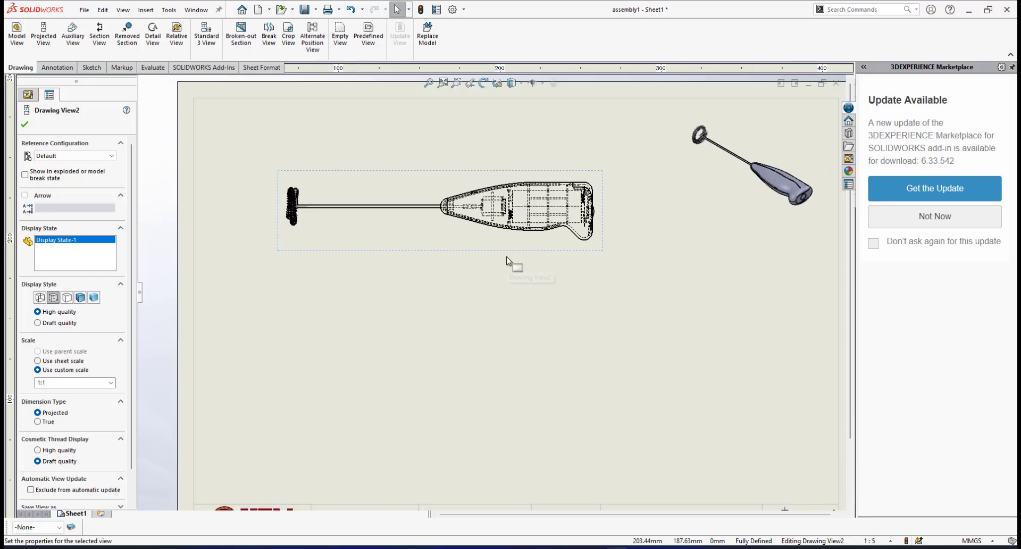
{"action": "left_click", "coordinate": [512, 83]}
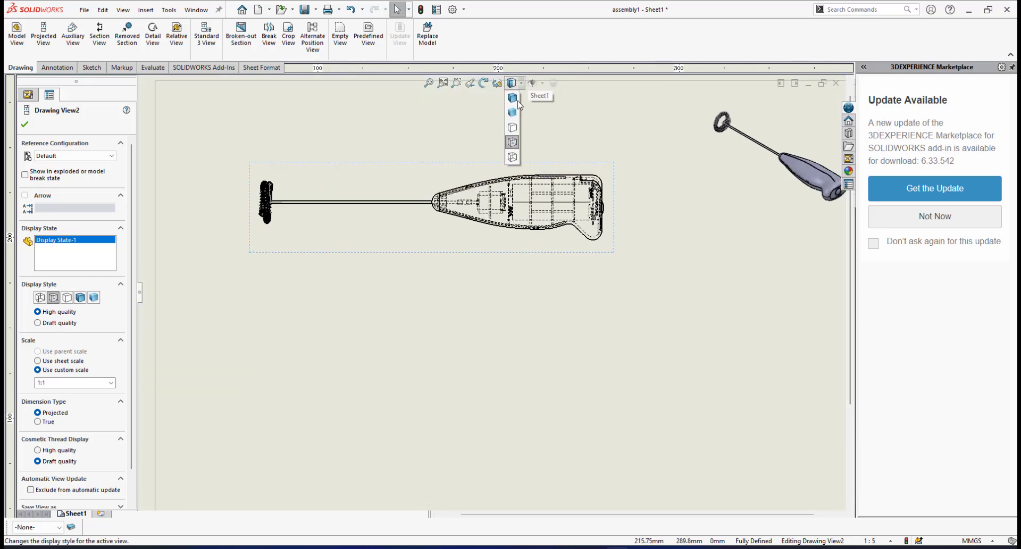
{"action": "left_click", "coordinate": [513, 129]}
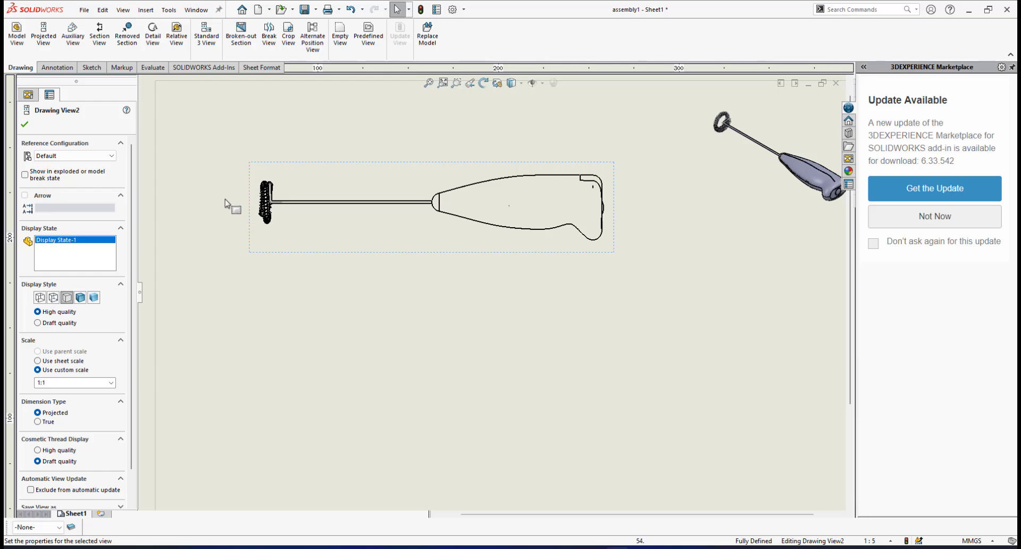
{"action": "scroll", "coordinate": [478, 342], "scroll_direction": "up", "scroll_amount": 3}
{"action": "scroll", "coordinate": [559, 314], "scroll_direction": "down", "scroll_amount": 1}
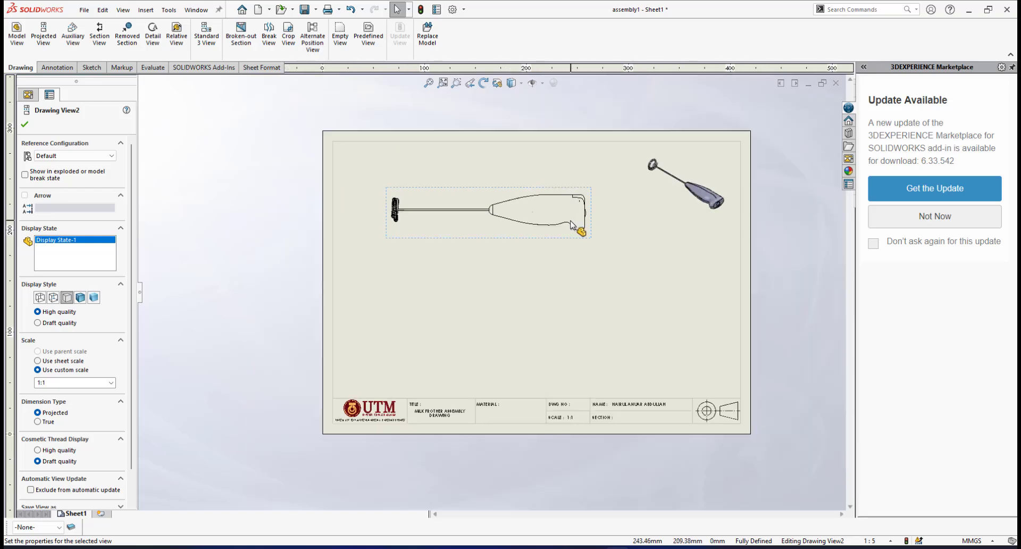
{"action": "scroll", "coordinate": [497, 246], "scroll_direction": "down", "scroll_amount": 4}
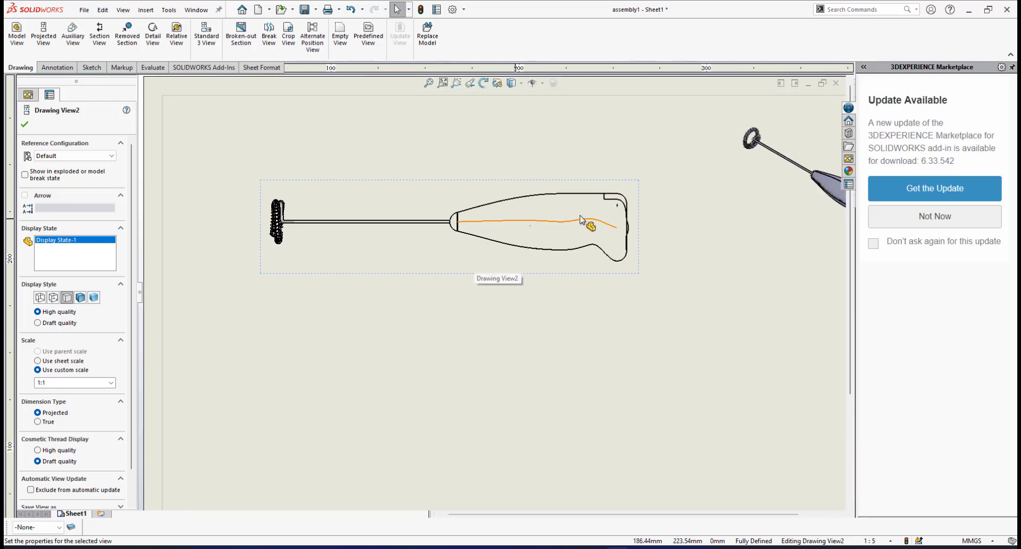
{"action": "scroll", "coordinate": [449, 306], "scroll_direction": "up", "scroll_amount": 3}
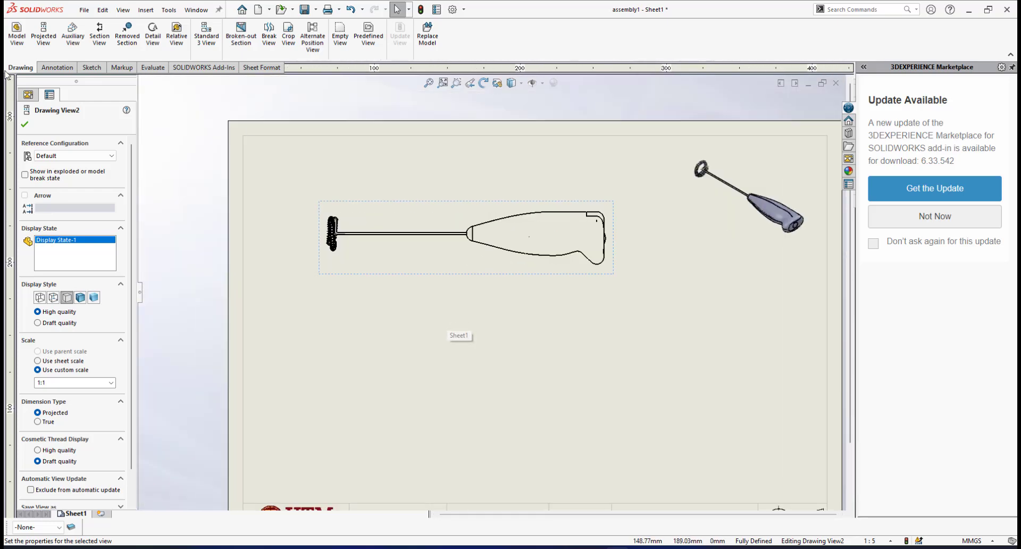
Start a full section view with a horizontal cutting line along the side view's centreline, through the midpoint of the handle's front collar edge
{"action": "left_click", "coordinate": [57, 67]}
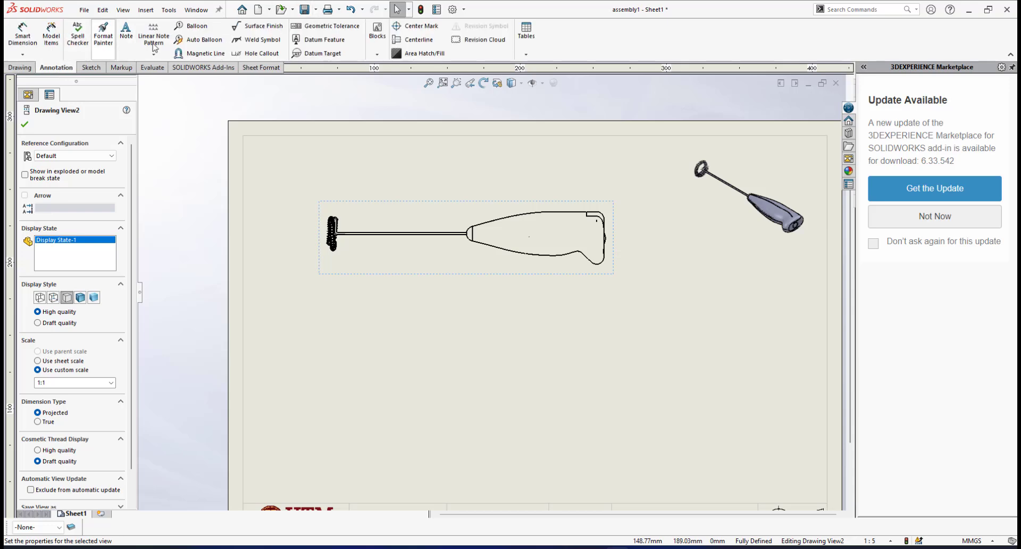
{"action": "scroll", "coordinate": [555, 310], "scroll_direction": "up", "scroll_amount": 1}
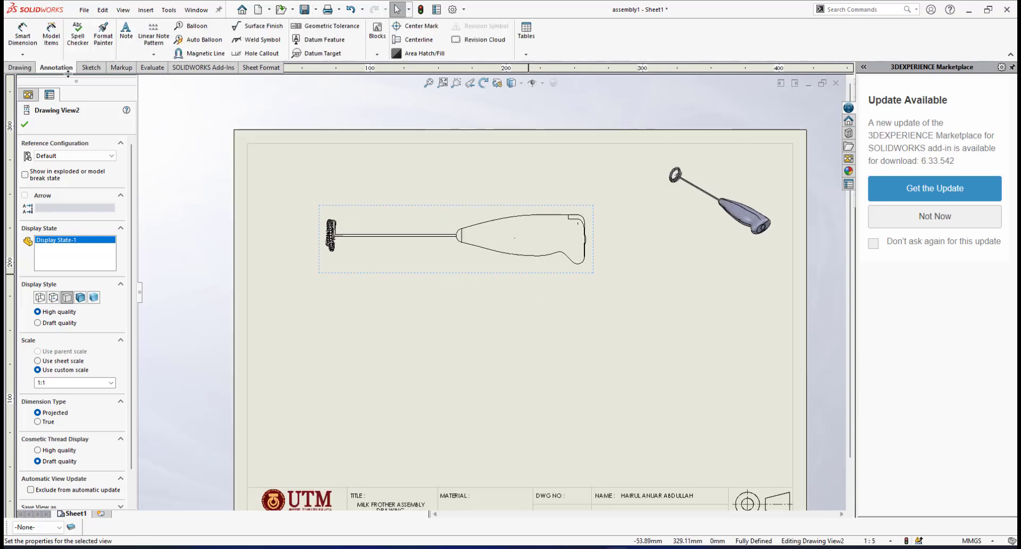
{"action": "left_click", "coordinate": [20, 68]}
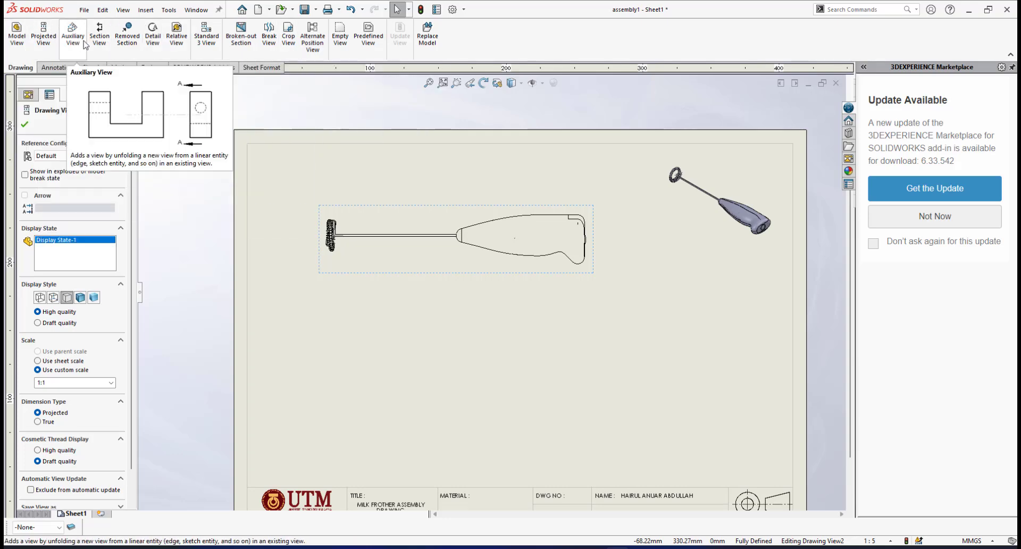
{"action": "left_click", "coordinate": [99, 36]}
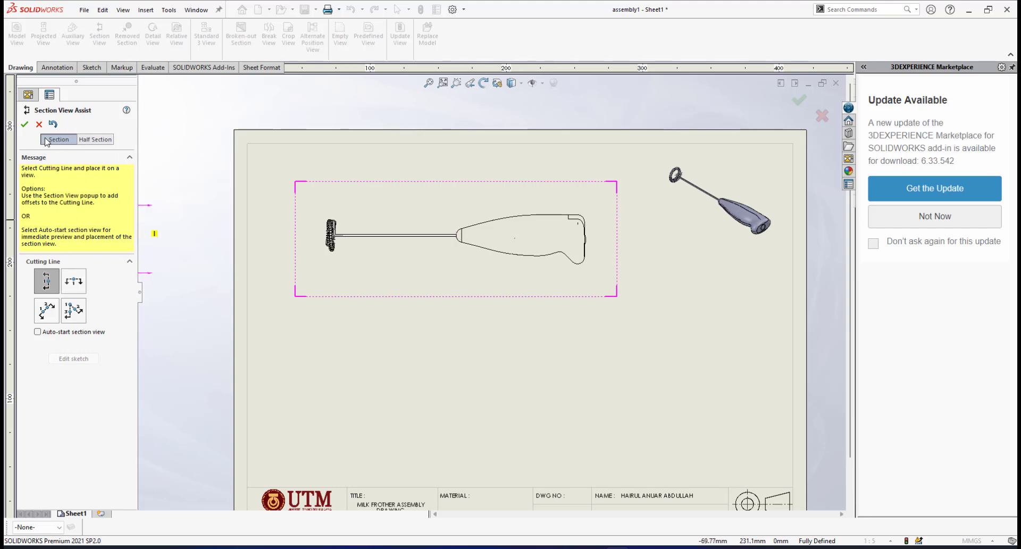
{"action": "left_click", "coordinate": [100, 141]}
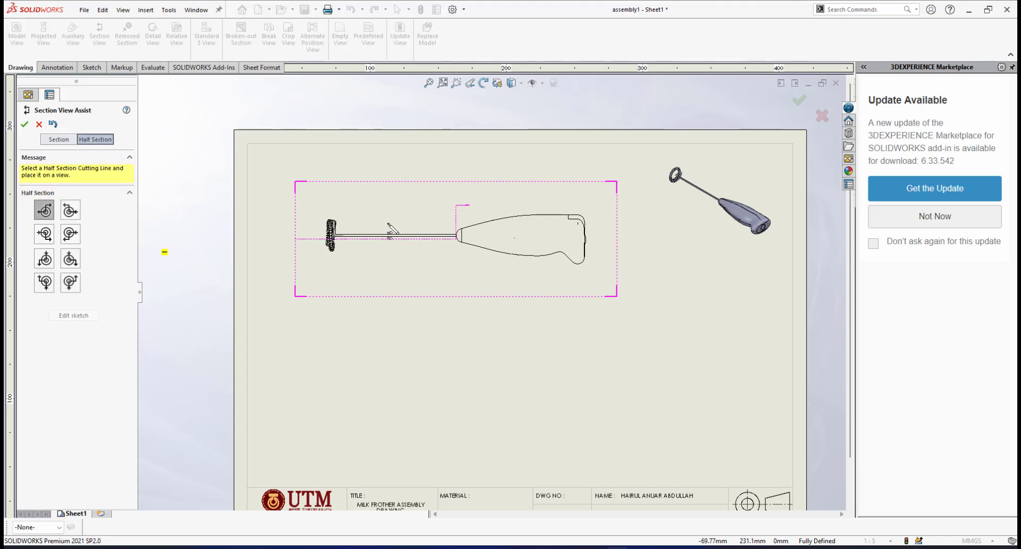
{"action": "left_click", "coordinate": [56, 140]}
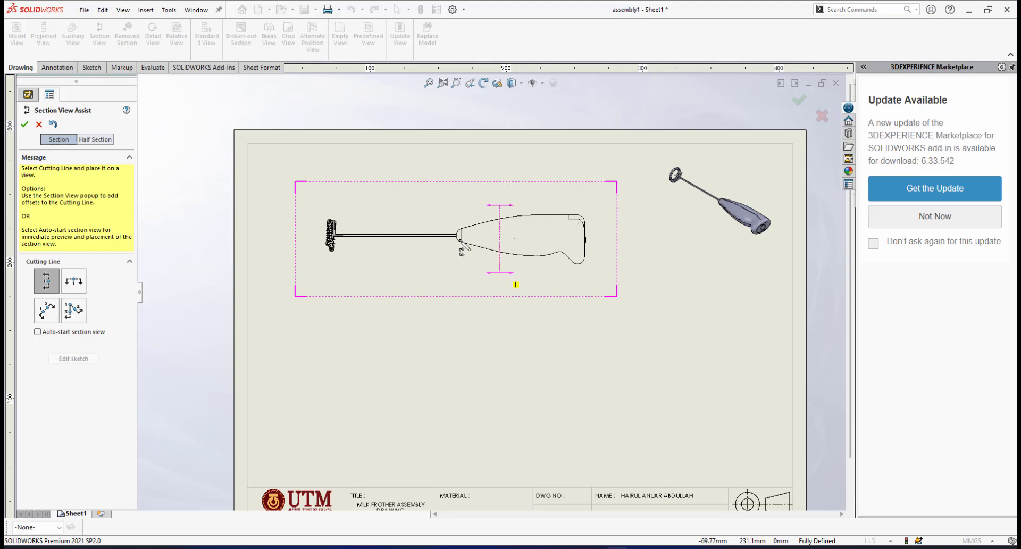
{"action": "scroll", "coordinate": [524, 226], "scroll_direction": "down", "scroll_amount": 1}
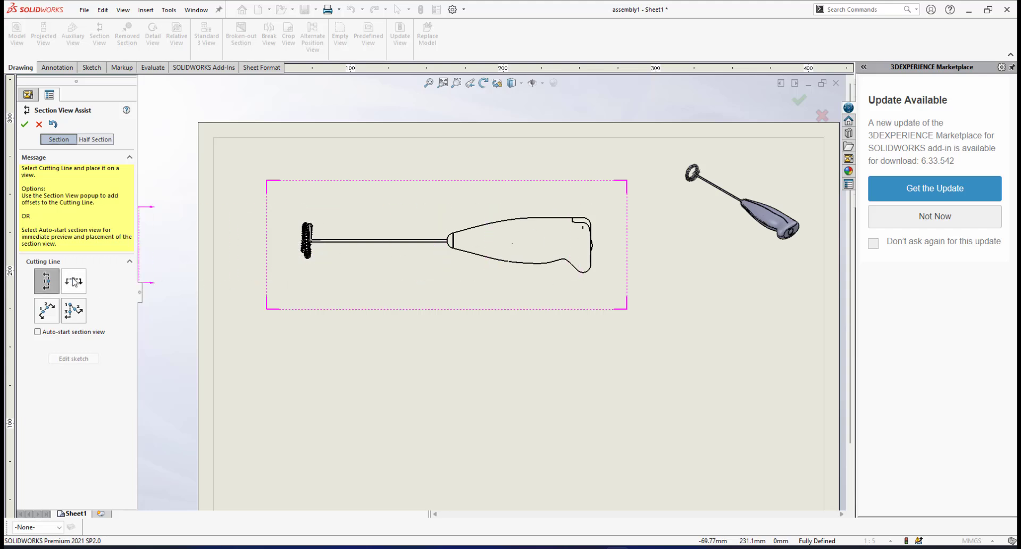
{"action": "left_click", "coordinate": [74, 282]}
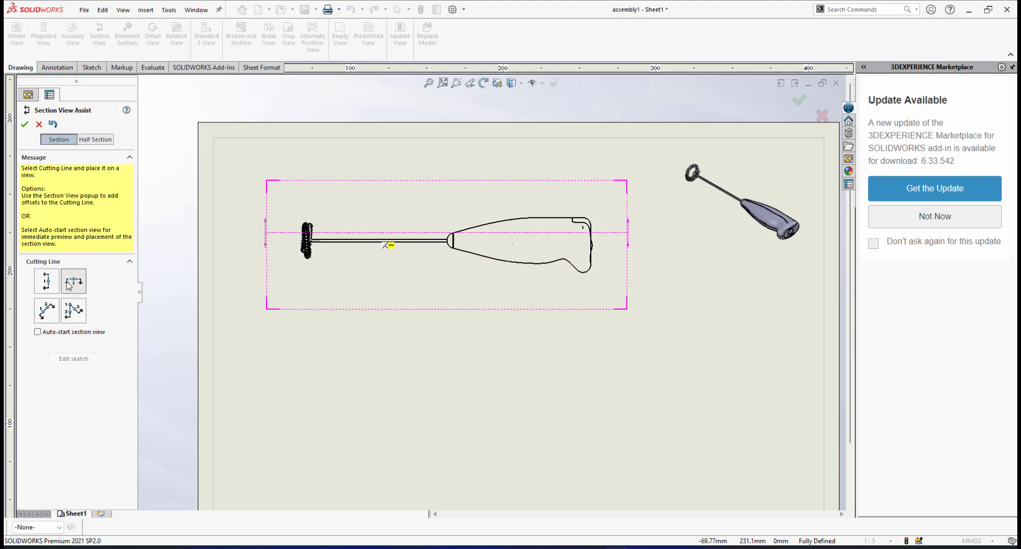
{"action": "scroll", "coordinate": [479, 258], "scroll_direction": "down", "scroll_amount": 8}
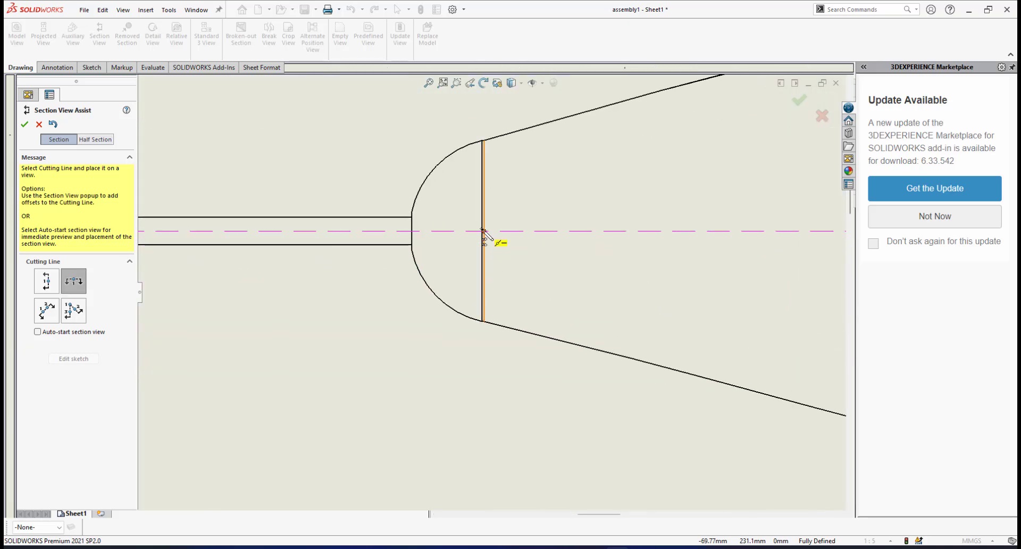
{"action": "left_click", "coordinate": [483, 231]}
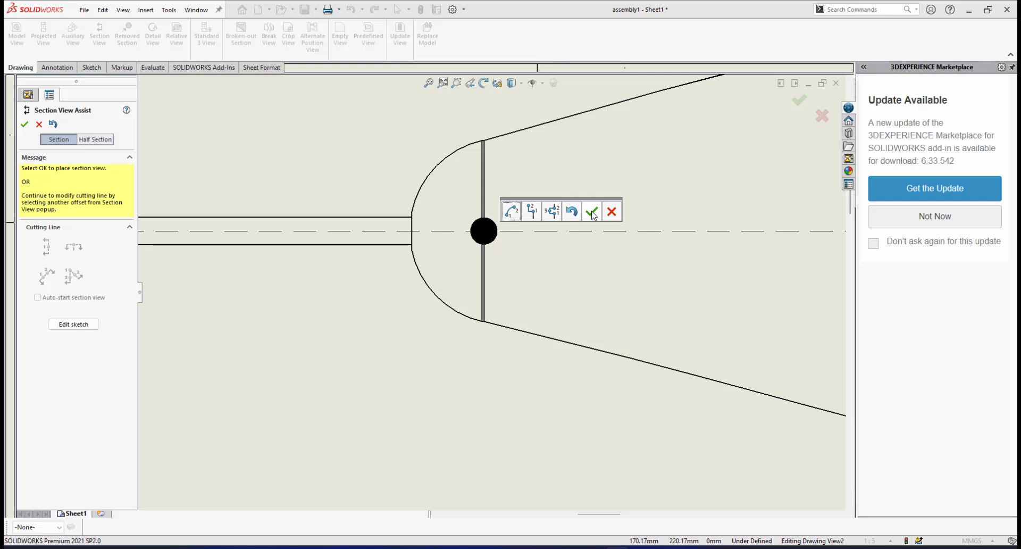
{"action": "left_click", "coordinate": [592, 213]}
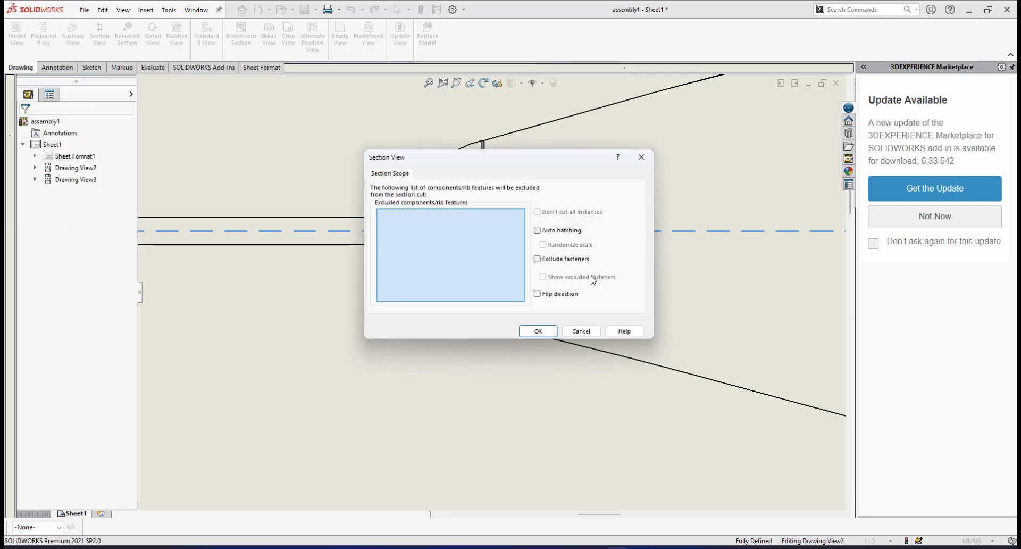
Accept the section scope with no components excluded and place section view E-E directly below the side view
{"action": "left_click_drag", "start_coordinate": [558, 166], "coordinate": [582, 201]}
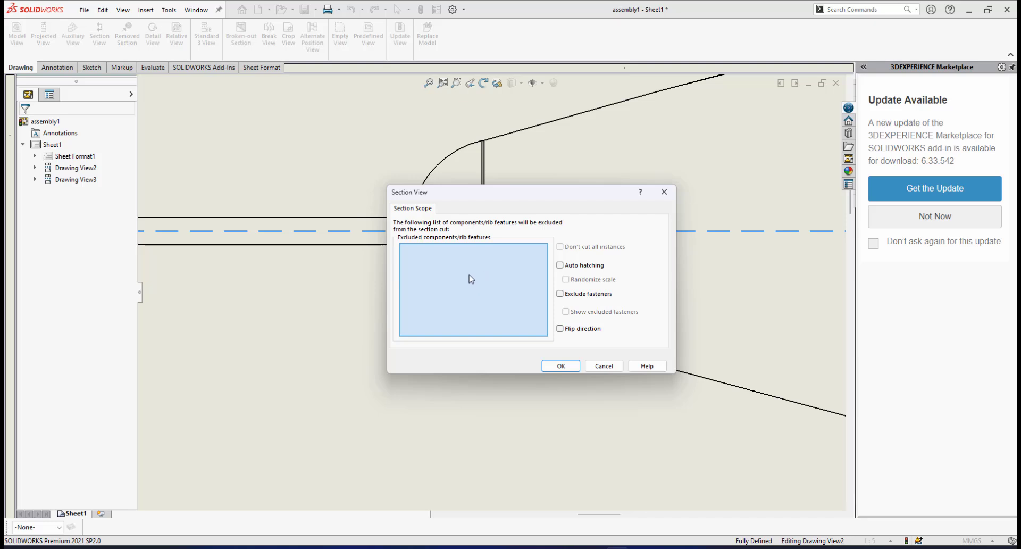
{"action": "scroll", "coordinate": [720, 297], "scroll_direction": "up", "scroll_amount": 5}
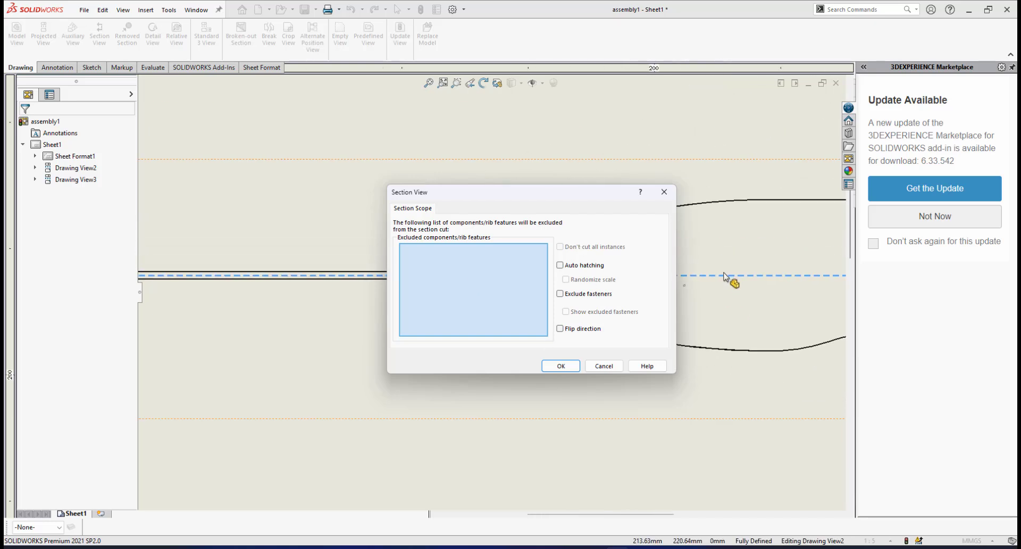
{"action": "scroll", "coordinate": [692, 301], "scroll_direction": "down", "scroll_amount": 2}
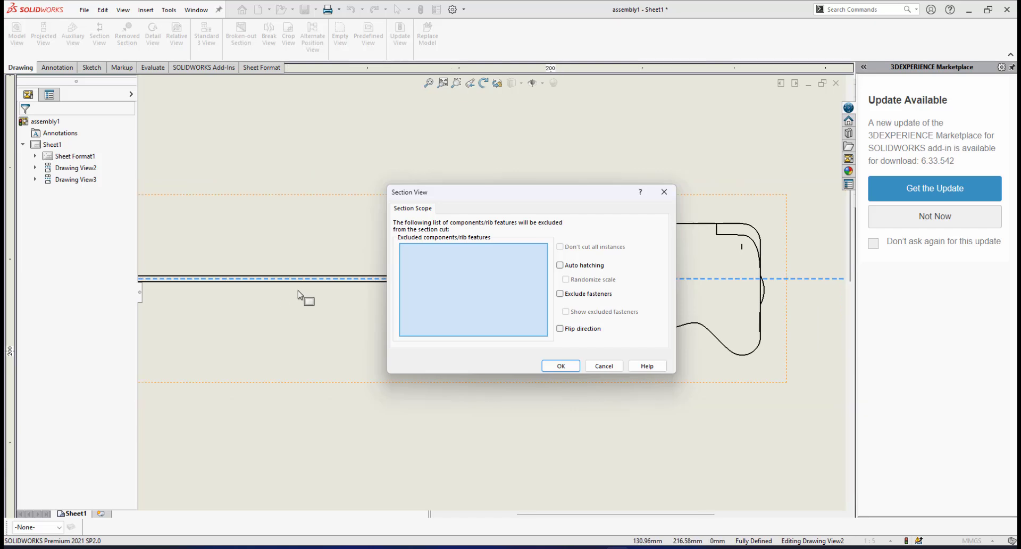
{"action": "scroll", "coordinate": [312, 281], "scroll_direction": "up", "scroll_amount": 2}
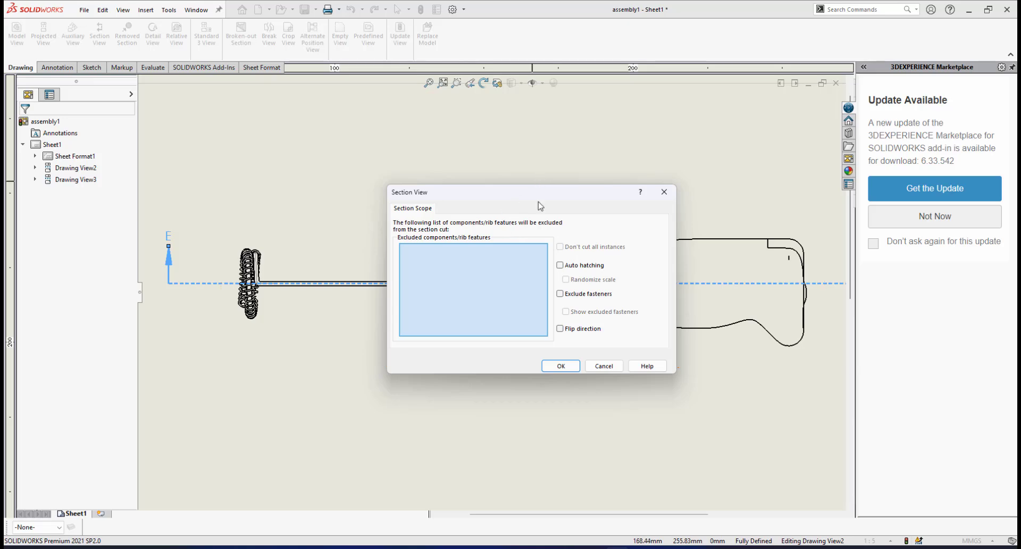
{"action": "left_click_drag", "start_coordinate": [530, 199], "coordinate": [538, 155]}
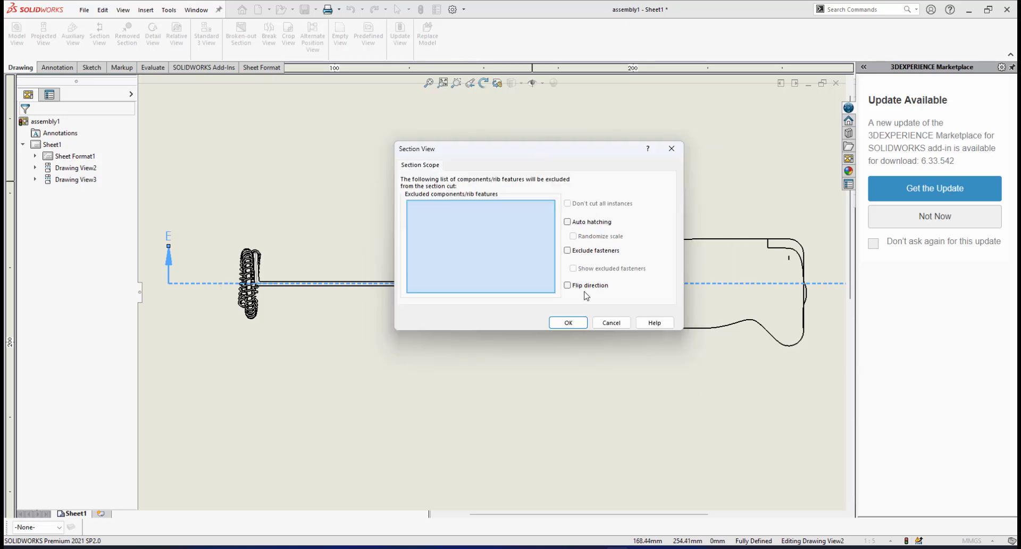
{"action": "left_click", "coordinate": [568, 323]}
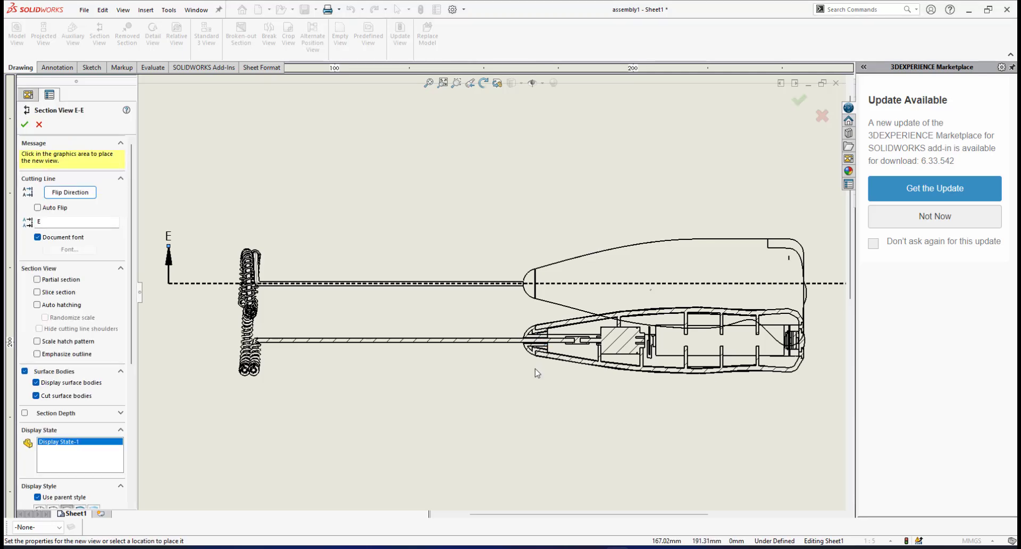
{"action": "scroll", "coordinate": [537, 374], "scroll_direction": "up", "scroll_amount": 3}
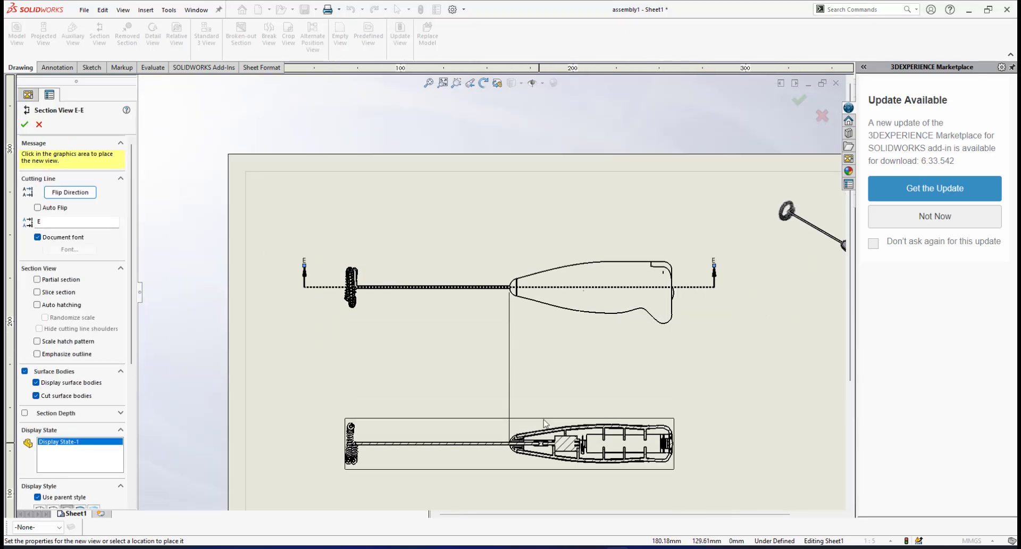
{"action": "left_click", "coordinate": [573, 416]}
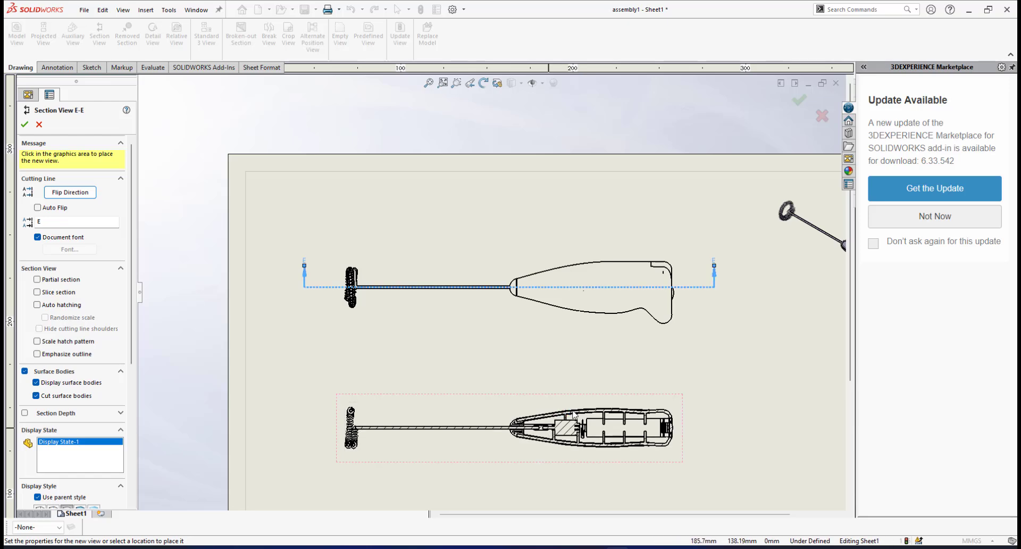
Examine the hatching of the DC motor, coupling and whisk shaft in section view E-E
{"action": "scroll", "coordinate": [573, 416], "scroll_direction": "down", "scroll_amount": 6}
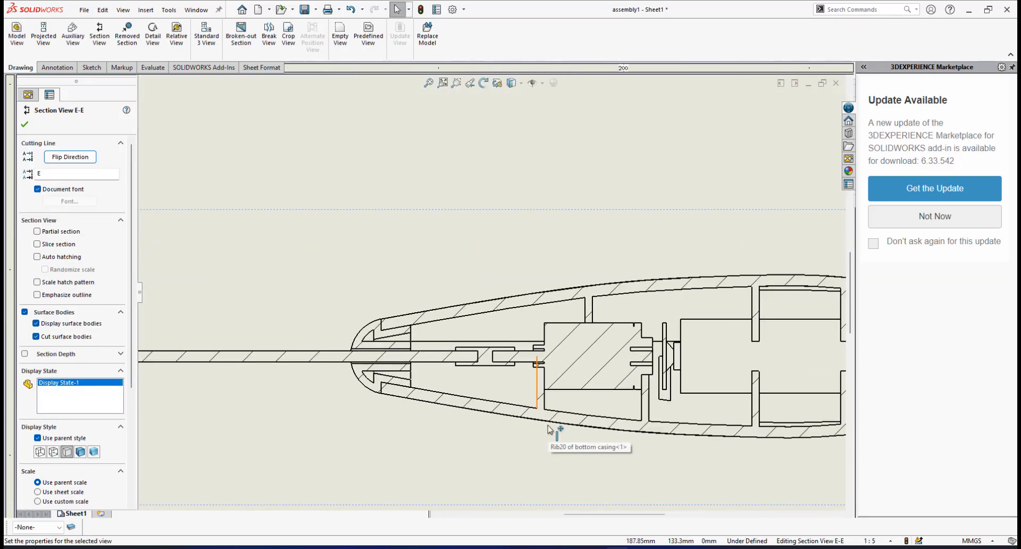
{"action": "scroll", "coordinate": [553, 423], "scroll_direction": "up", "scroll_amount": 6}
{"action": "scroll", "coordinate": [519, 304], "scroll_direction": "down", "scroll_amount": 5}
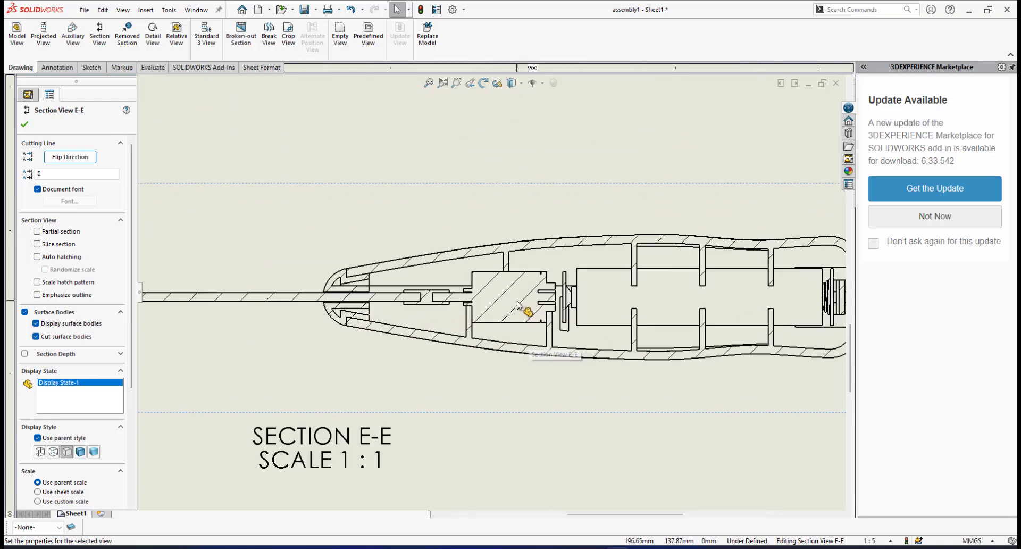
{"action": "scroll", "coordinate": [496, 294], "scroll_direction": "down", "scroll_amount": 4}
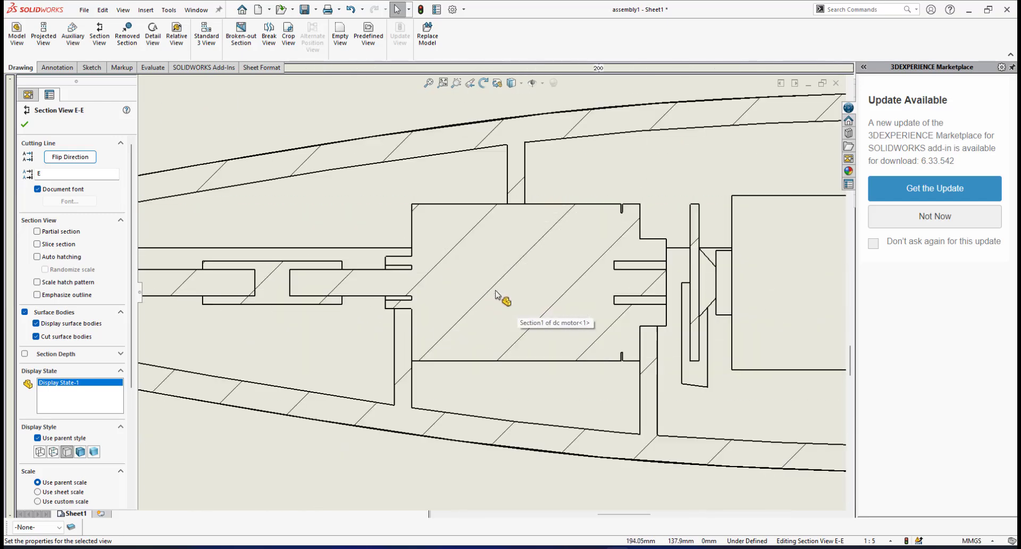
{"action": "scroll", "coordinate": [496, 294], "scroll_direction": "up", "scroll_amount": 1}
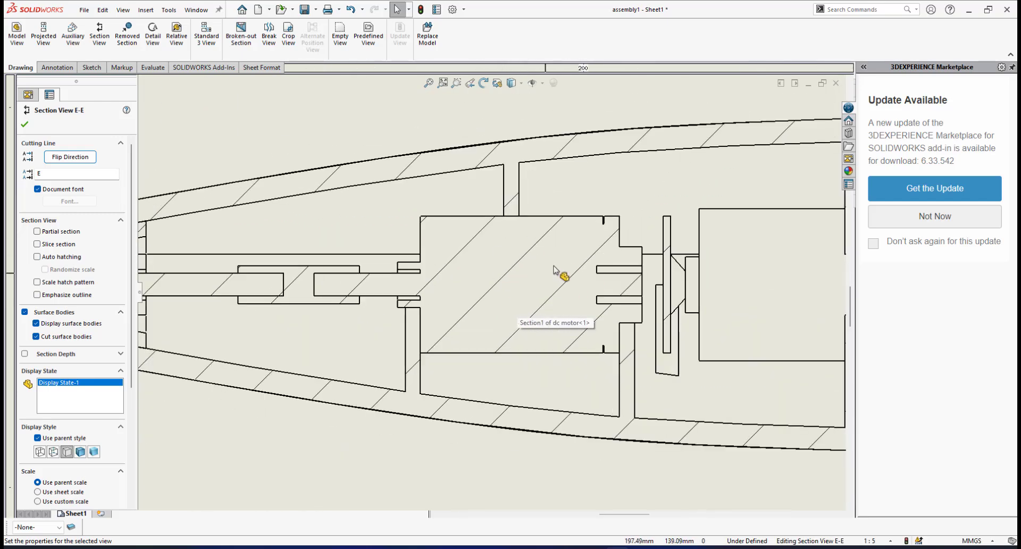
{"action": "scroll", "coordinate": [498, 303], "scroll_direction": "up", "scroll_amount": 5}
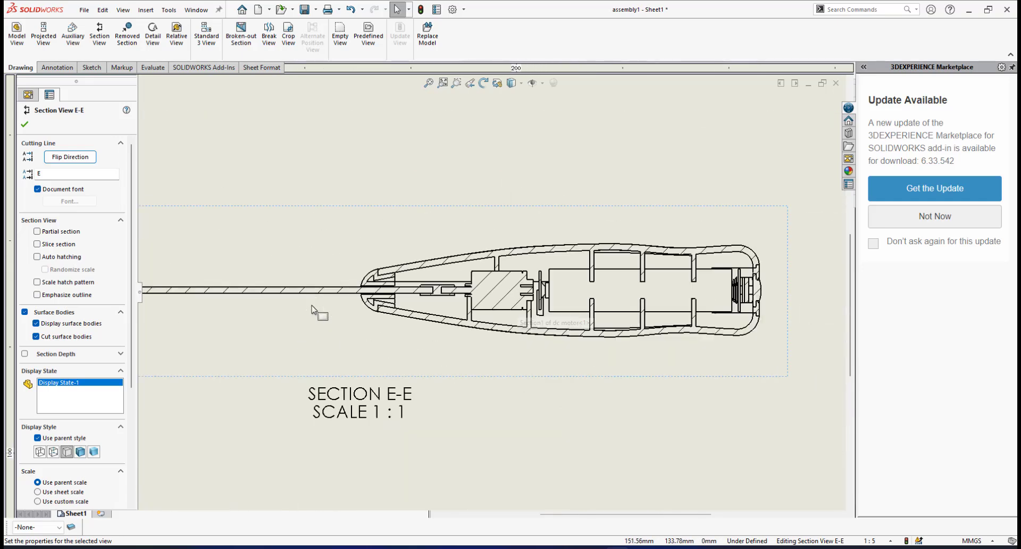
{"action": "scroll", "coordinate": [318, 312], "scroll_direction": "down", "scroll_amount": 2}
{"action": "scroll", "coordinate": [378, 254], "scroll_direction": "down", "scroll_amount": 1}
{"action": "scroll", "coordinate": [444, 285], "scroll_direction": "down", "scroll_amount": 3}
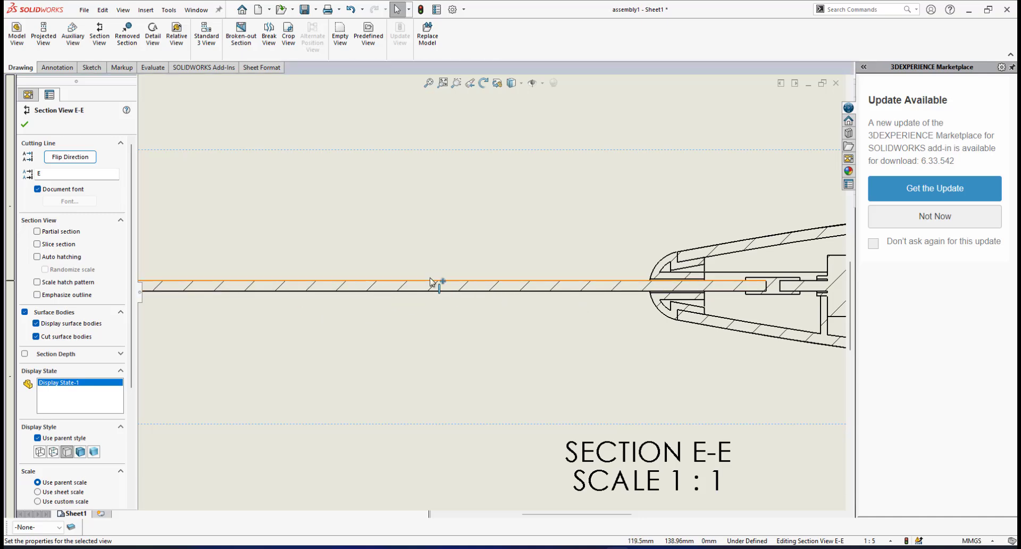
{"action": "scroll", "coordinate": [677, 301], "scroll_direction": "up", "scroll_amount": 5}
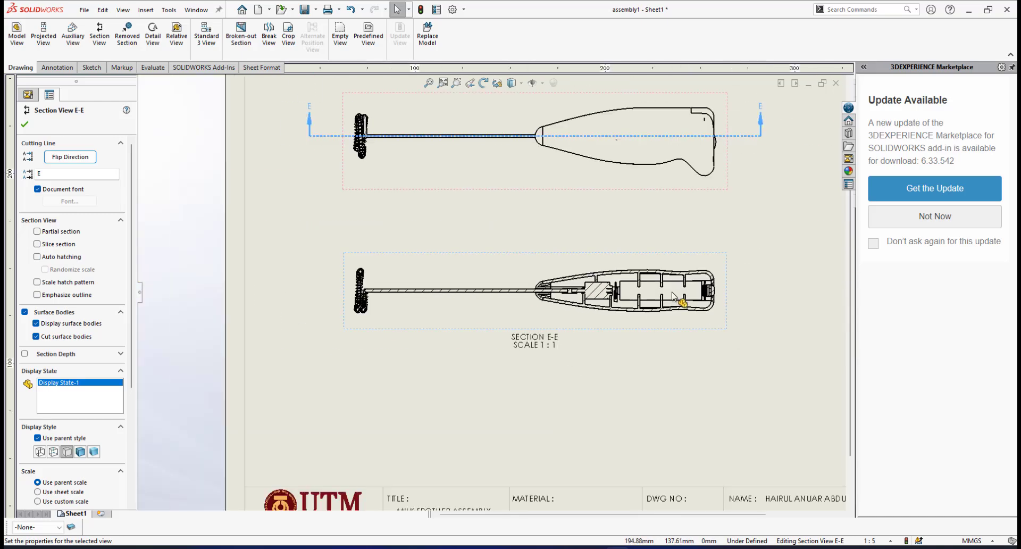
Examine the AAA battery, casing ribs and end contacts inside the handle in section view E-E
{"action": "scroll", "coordinate": [683, 303], "scroll_direction": "down", "scroll_amount": 3}
{"action": "scroll", "coordinate": [449, 303], "scroll_direction": "down", "scroll_amount": 3}
{"action": "scroll", "coordinate": [449, 304], "scroll_direction": "up", "scroll_amount": 3}
{"action": "scroll", "coordinate": [429, 282], "scroll_direction": "down", "scroll_amount": 4}
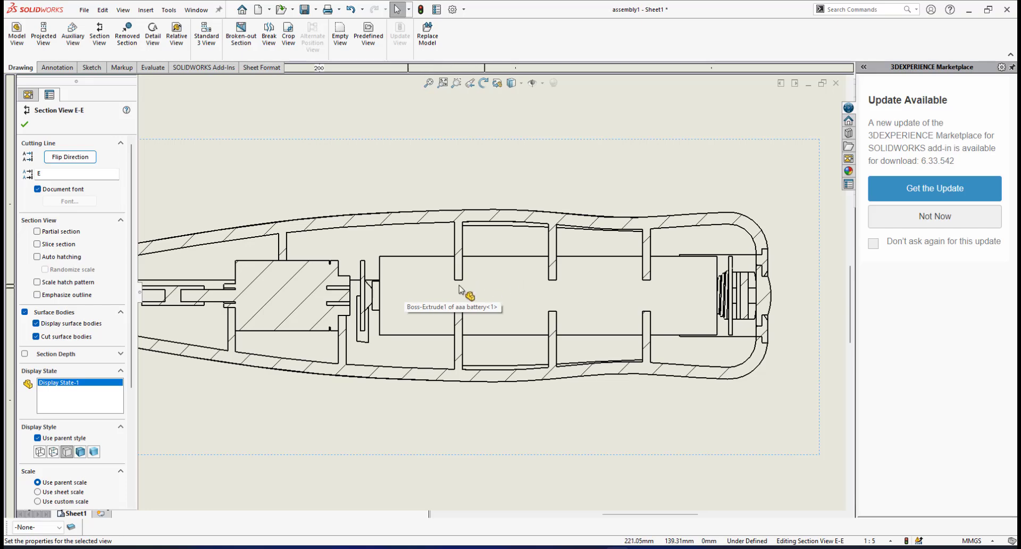
{"action": "scroll", "coordinate": [423, 292], "scroll_direction": "up", "scroll_amount": 2}
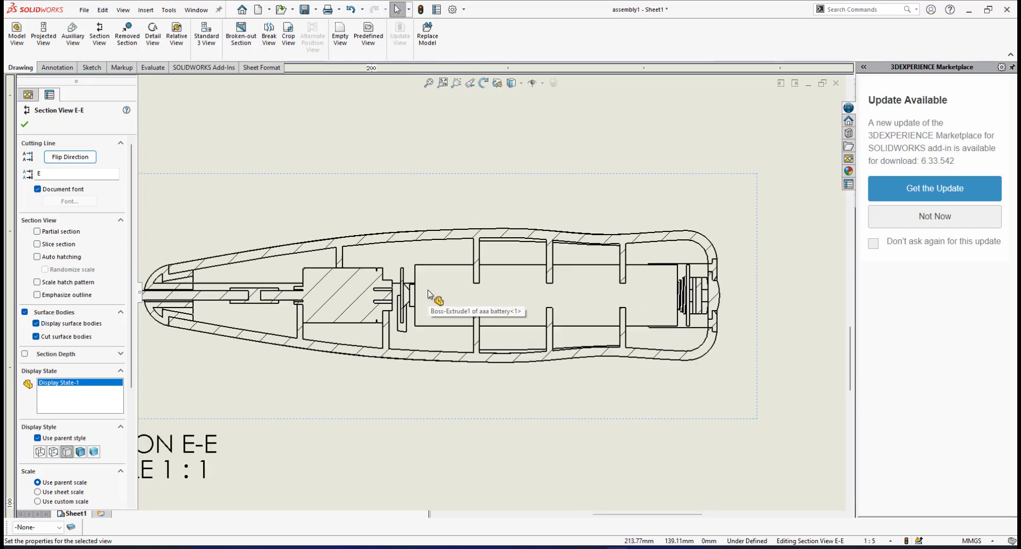
{"action": "scroll", "coordinate": [442, 292], "scroll_direction": "down", "scroll_amount": 3}
{"action": "scroll", "coordinate": [532, 293], "scroll_direction": "down", "scroll_amount": 1}
{"action": "scroll", "coordinate": [463, 307], "scroll_direction": "up", "scroll_amount": 2}
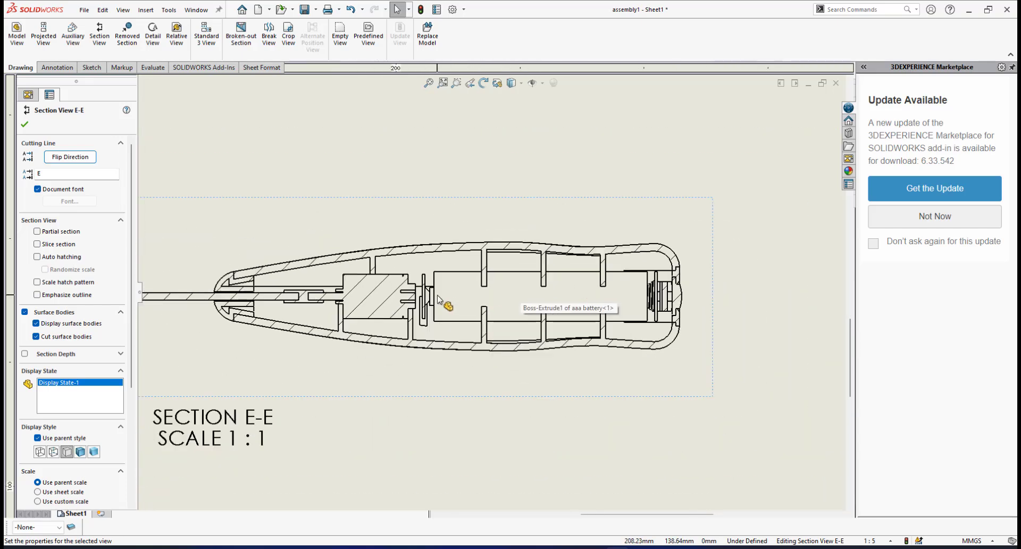
Examine the battery connector between the DC motor and the AAA battery in section view E-E
{"action": "scroll", "coordinate": [442, 300], "scroll_direction": "down", "scroll_amount": 4}
{"action": "scroll", "coordinate": [442, 300], "scroll_direction": "up", "scroll_amount": 2}
{"action": "scroll", "coordinate": [449, 301], "scroll_direction": "down", "scroll_amount": 1}
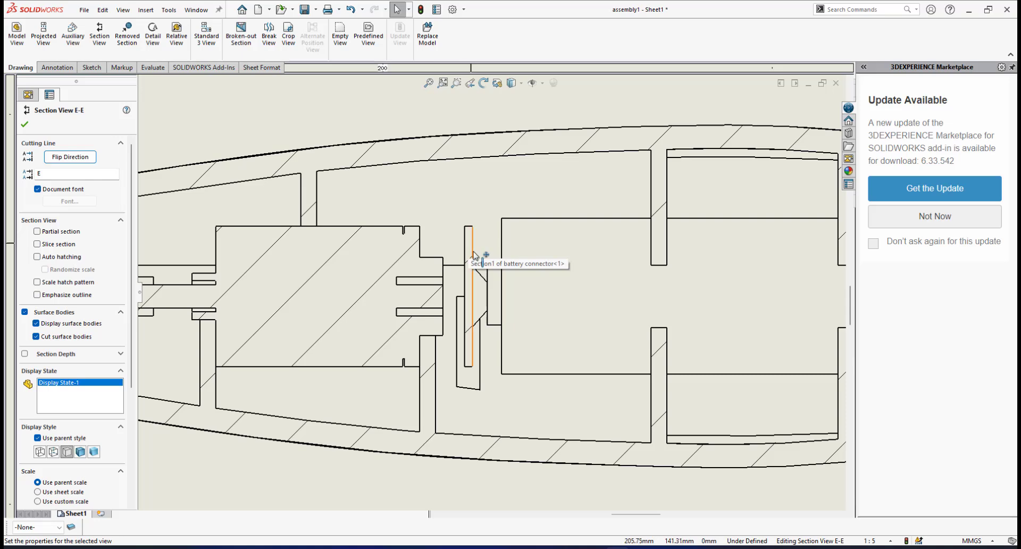
{"action": "scroll", "coordinate": [470, 240], "scroll_direction": "down", "scroll_amount": 2}
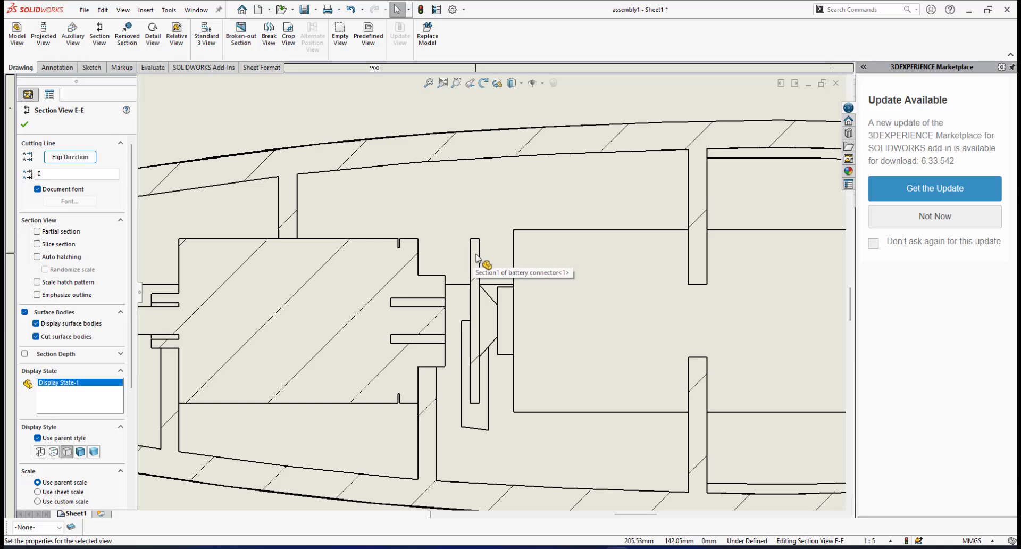
{"action": "scroll", "coordinate": [476, 269], "scroll_direction": "up", "scroll_amount": 2}
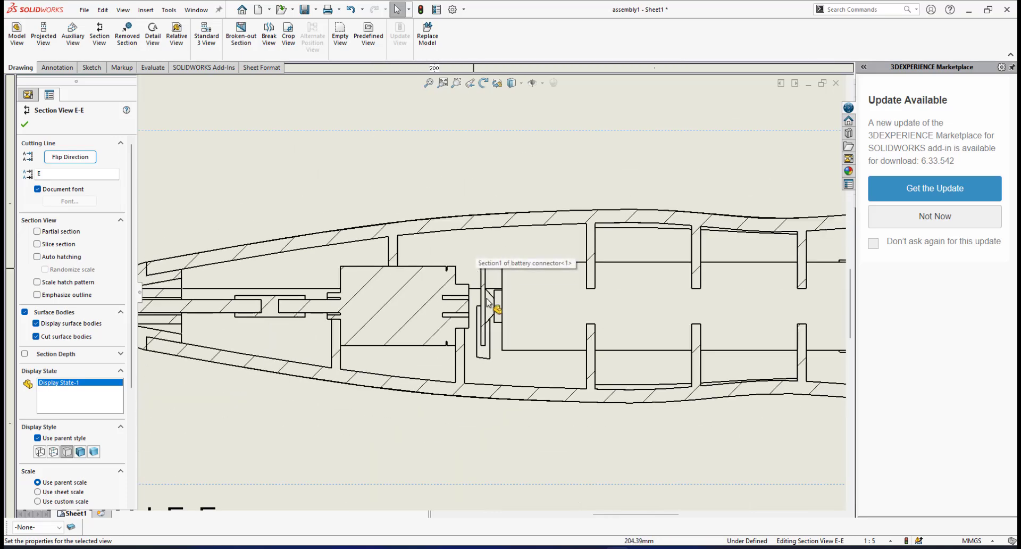
{"action": "scroll", "coordinate": [478, 255], "scroll_direction": "down", "scroll_amount": 2}
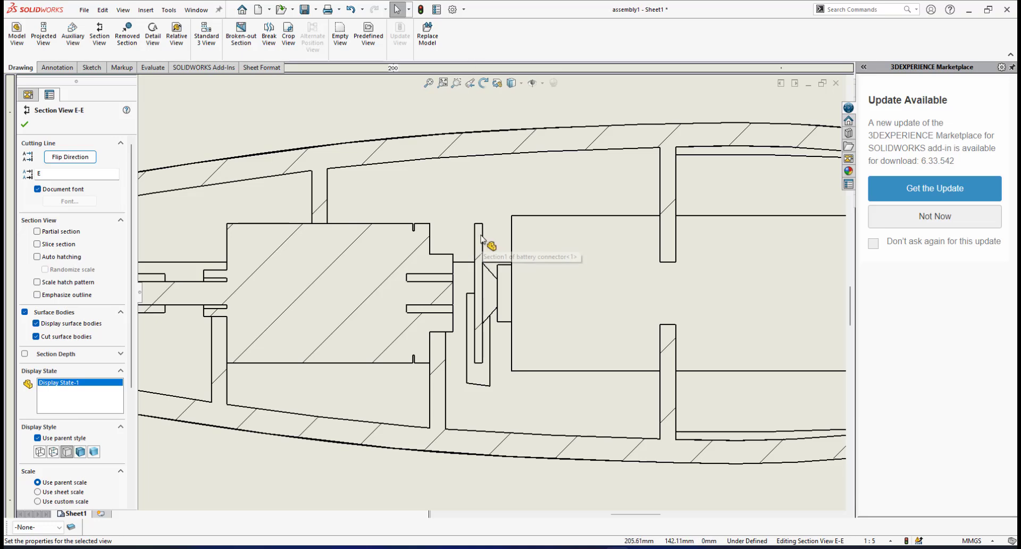
{"action": "scroll", "coordinate": [538, 313], "scroll_direction": "up", "scroll_amount": 5}
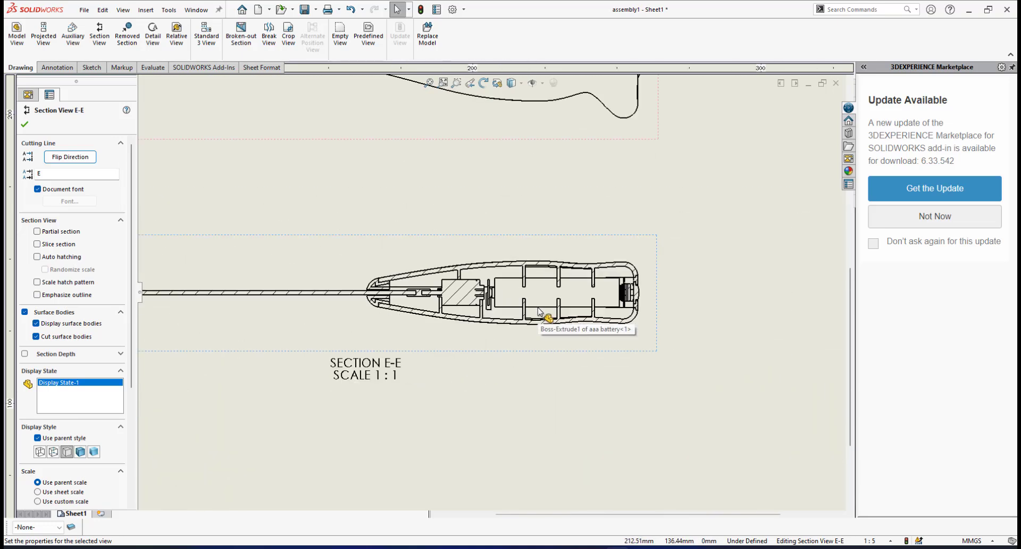
Examine the contact spring, tactile switch bracket and push button at the handle's rear end in section view E-E
{"action": "scroll", "coordinate": [537, 312], "scroll_direction": "down", "scroll_amount": 5}
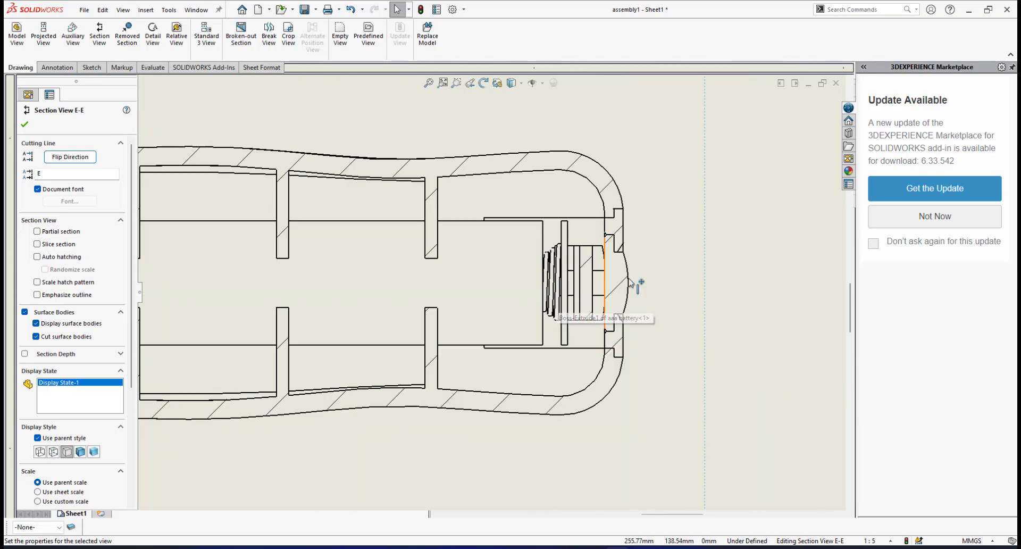
{"action": "scroll", "coordinate": [629, 283], "scroll_direction": "up", "scroll_amount": 1}
{"action": "scroll", "coordinate": [628, 282], "scroll_direction": "down", "scroll_amount": 3}
{"action": "scroll", "coordinate": [460, 275], "scroll_direction": "down", "scroll_amount": 2}
{"action": "scroll", "coordinate": [459, 275], "scroll_direction": "up", "scroll_amount": 3}
{"action": "scroll", "coordinate": [459, 275], "scroll_direction": "down", "scroll_amount": 2}
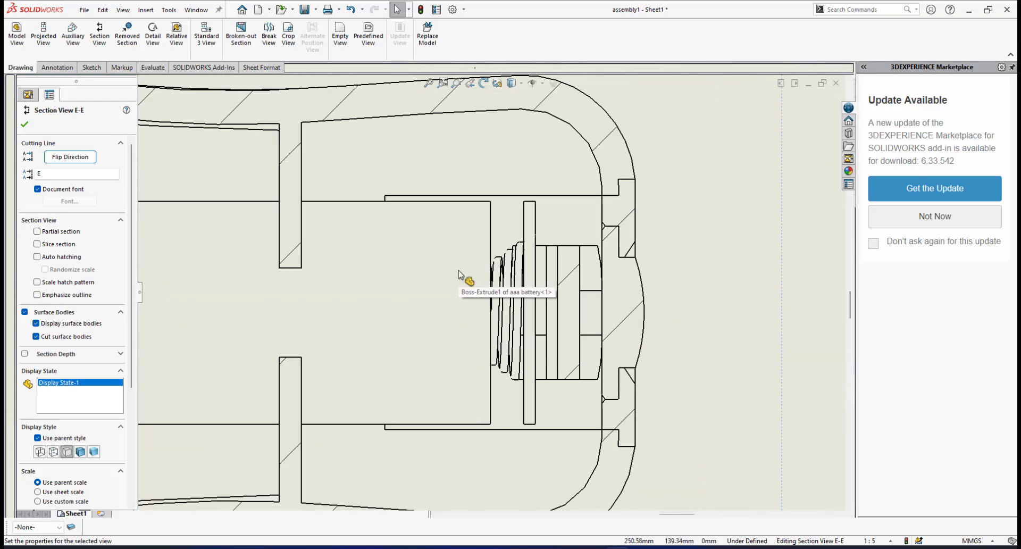
{"action": "scroll", "coordinate": [588, 312], "scroll_direction": "up", "scroll_amount": 1}
{"action": "scroll", "coordinate": [588, 313], "scroll_direction": "down", "scroll_amount": 2}
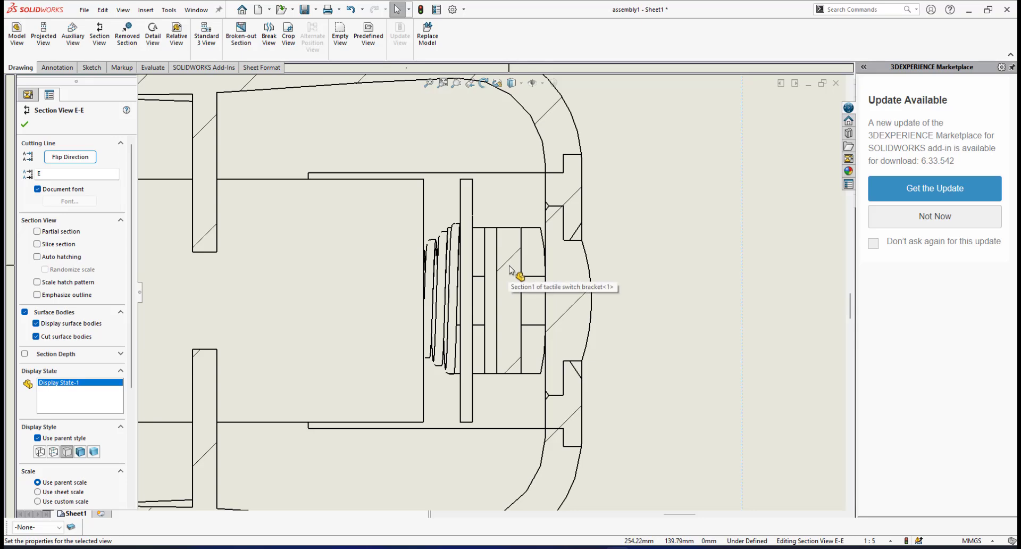
{"action": "scroll", "coordinate": [511, 270], "scroll_direction": "up", "scroll_amount": 5}
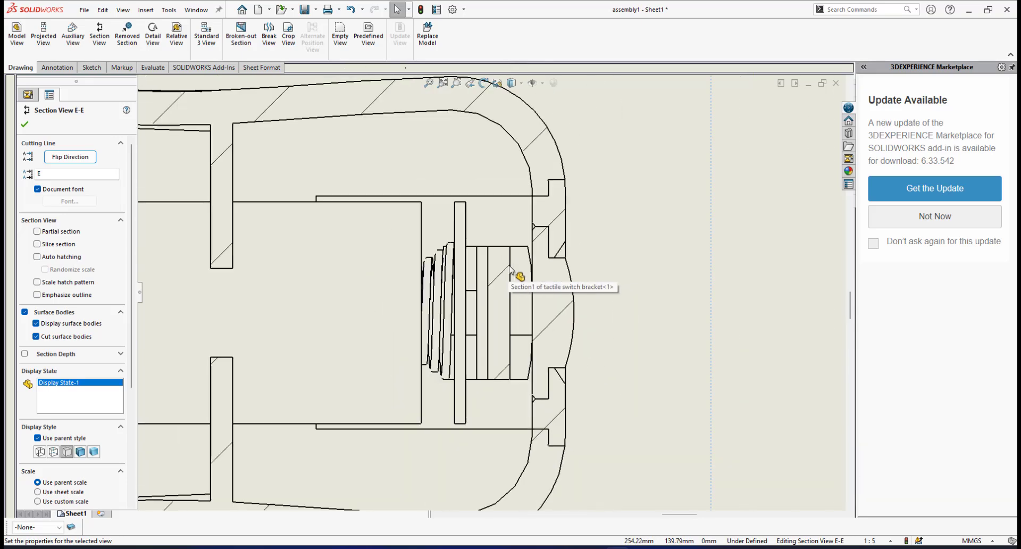
{"action": "scroll", "coordinate": [404, 324], "scroll_direction": "up", "scroll_amount": 4}
{"action": "scroll", "coordinate": [404, 319], "scroll_direction": "down", "scroll_amount": 1}
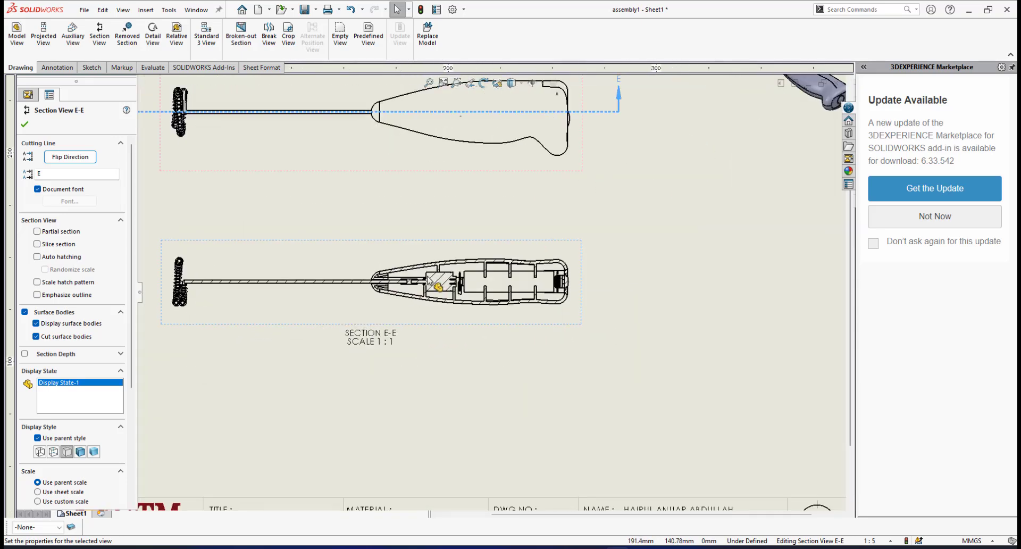
Examine where cutting line E-E passes through the handle and rear button in the side view
{"action": "scroll", "coordinate": [452, 277], "scroll_direction": "up", "scroll_amount": 2}
{"action": "scroll", "coordinate": [480, 245], "scroll_direction": "down", "scroll_amount": 7}
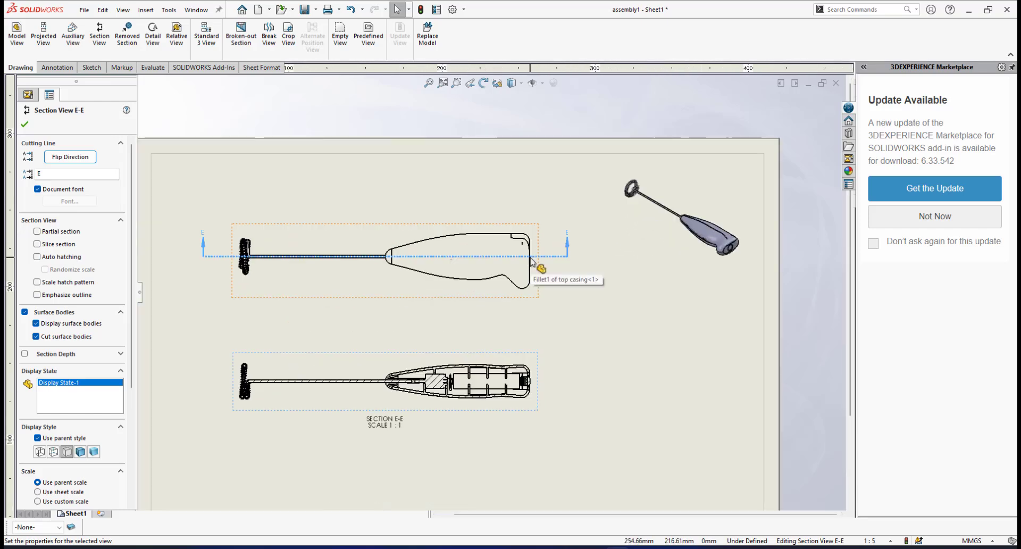
{"action": "scroll", "coordinate": [485, 283], "scroll_direction": "down", "scroll_amount": 4}
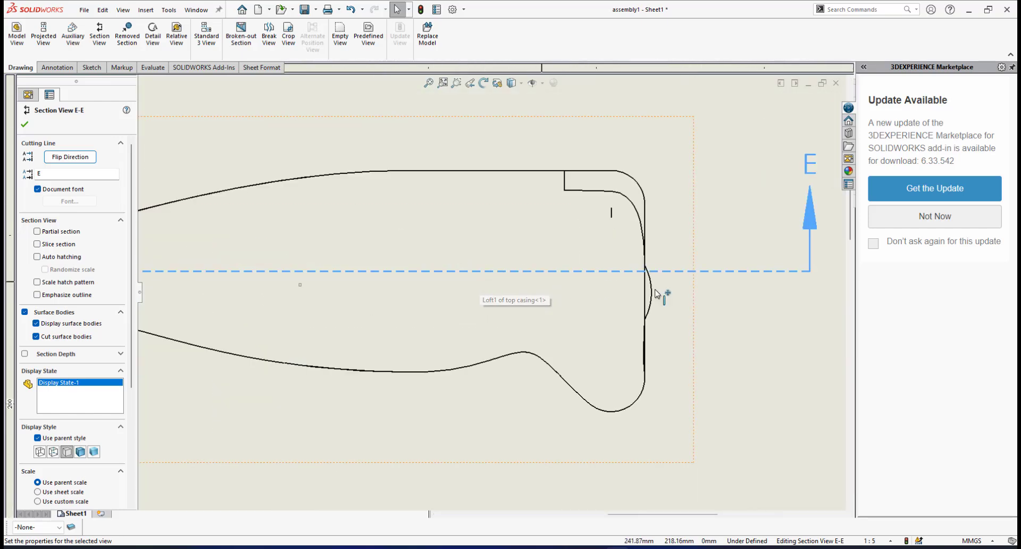
{"action": "scroll", "coordinate": [581, 291], "scroll_direction": "up", "scroll_amount": 5}
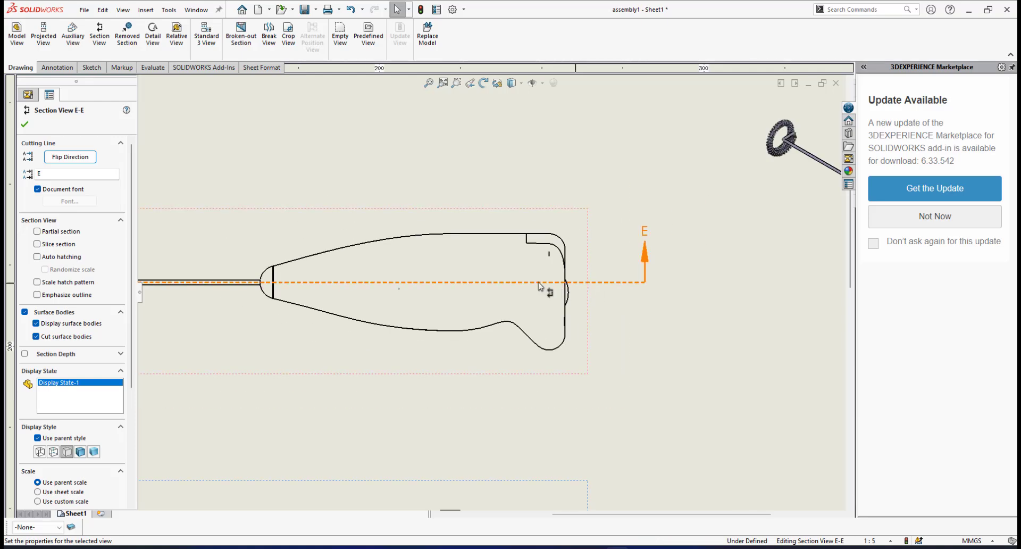
{"action": "scroll", "coordinate": [483, 278], "scroll_direction": "down", "scroll_amount": 2}
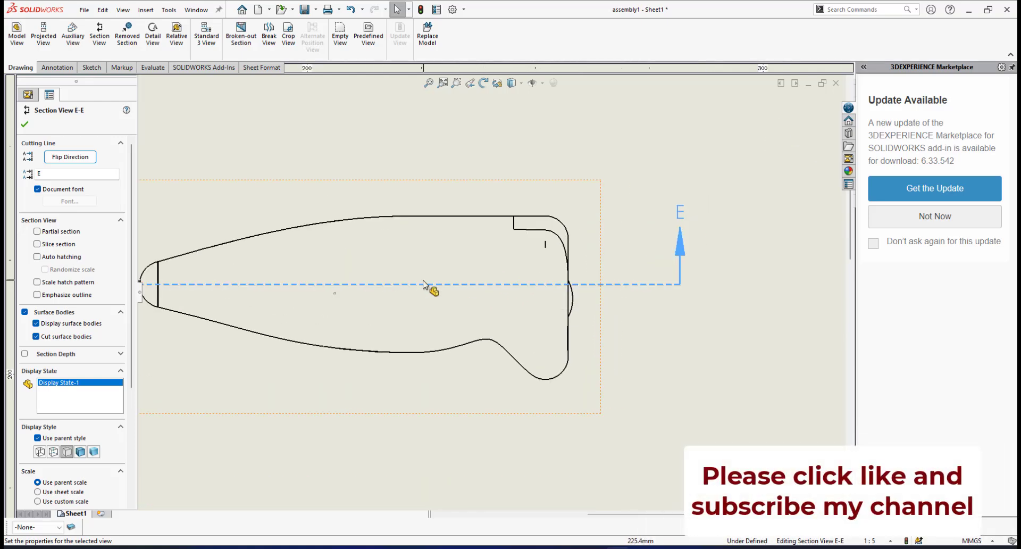
{"action": "scroll", "coordinate": [611, 289], "scroll_direction": "down", "scroll_amount": 1}
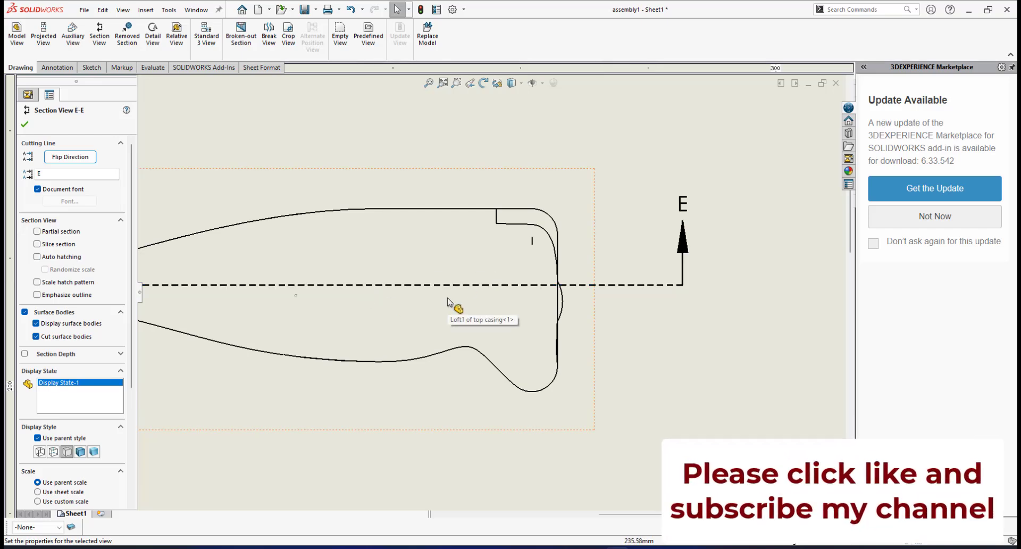
{"action": "scroll", "coordinate": [448, 301], "scroll_direction": "up", "scroll_amount": 2}
{"action": "scroll", "coordinate": [431, 290], "scroll_direction": "down", "scroll_amount": 3}
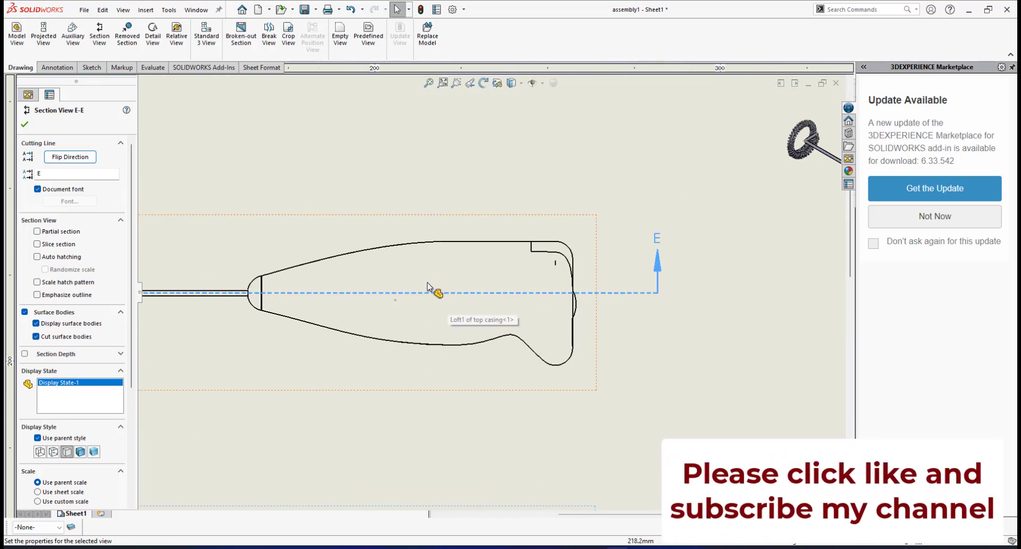
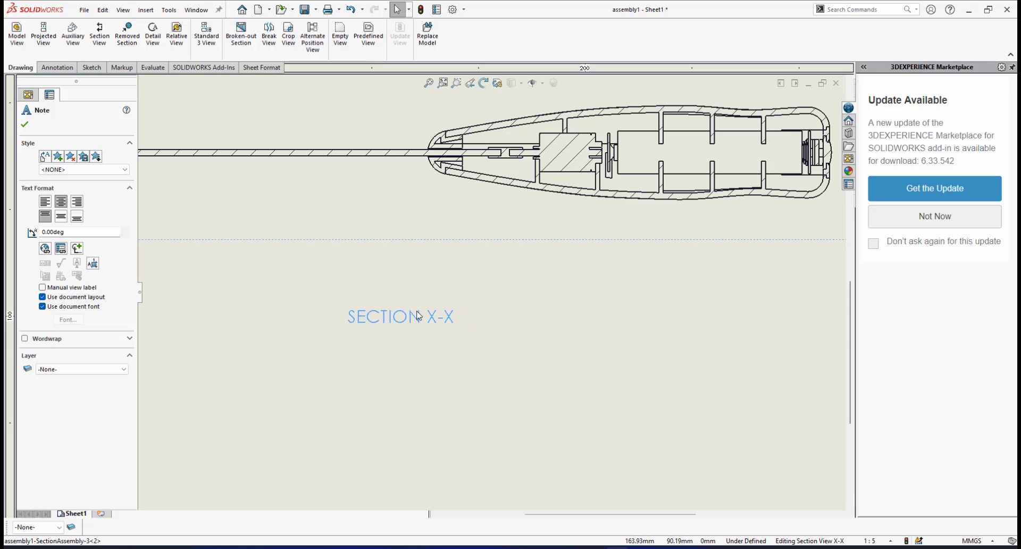
Set the base section view standard to ISO in the drawing's document properties
{"action": "left_click", "coordinate": [521, 327]}
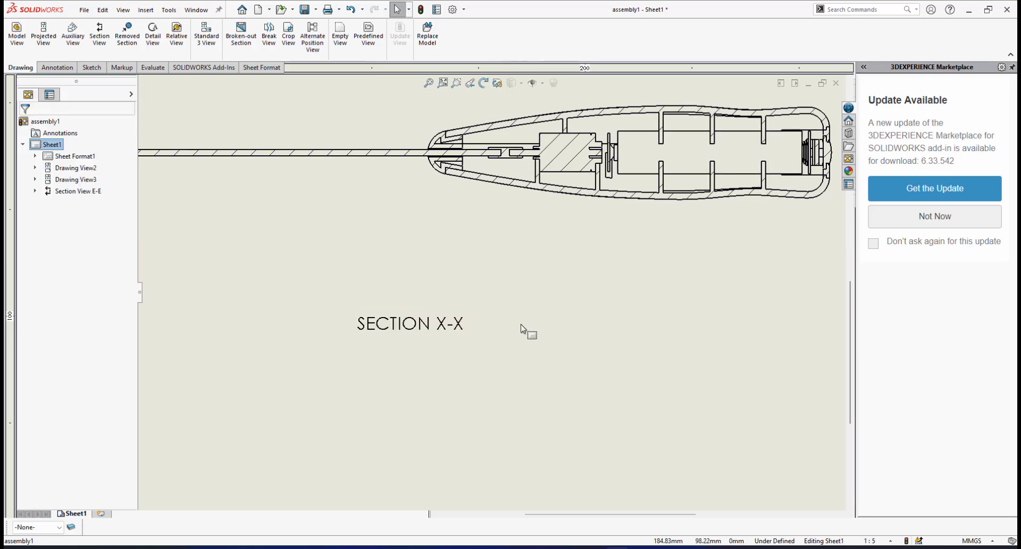
{"action": "key", "text": "f"}
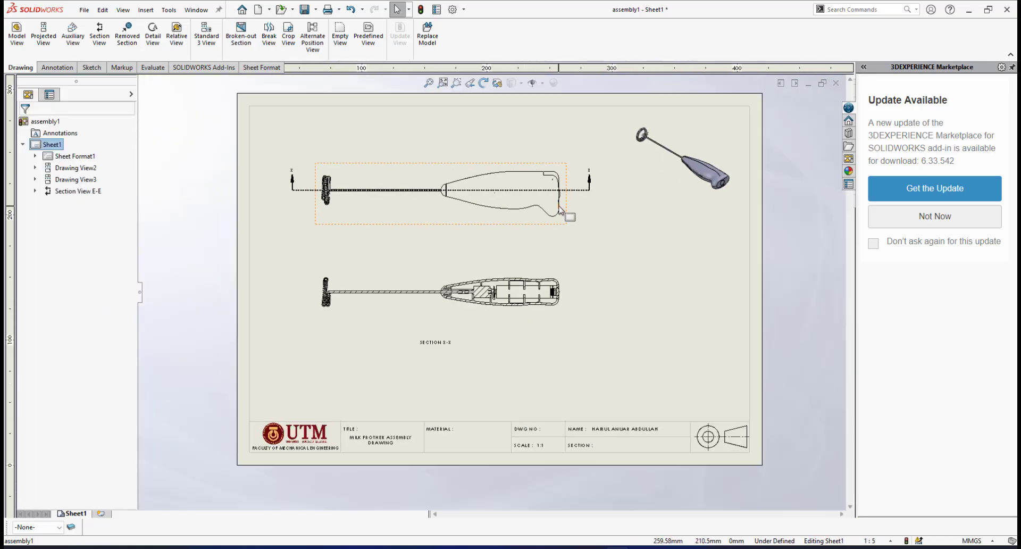
{"action": "scroll", "coordinate": [561, 219], "scroll_direction": "down", "scroll_amount": 5}
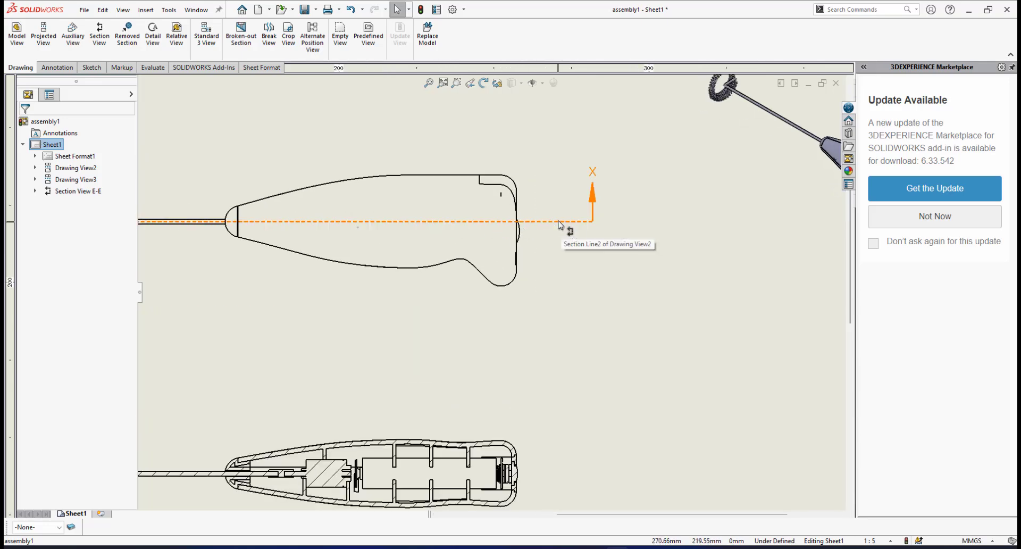
{"action": "scroll", "coordinate": [543, 266], "scroll_direction": "up", "scroll_amount": 5}
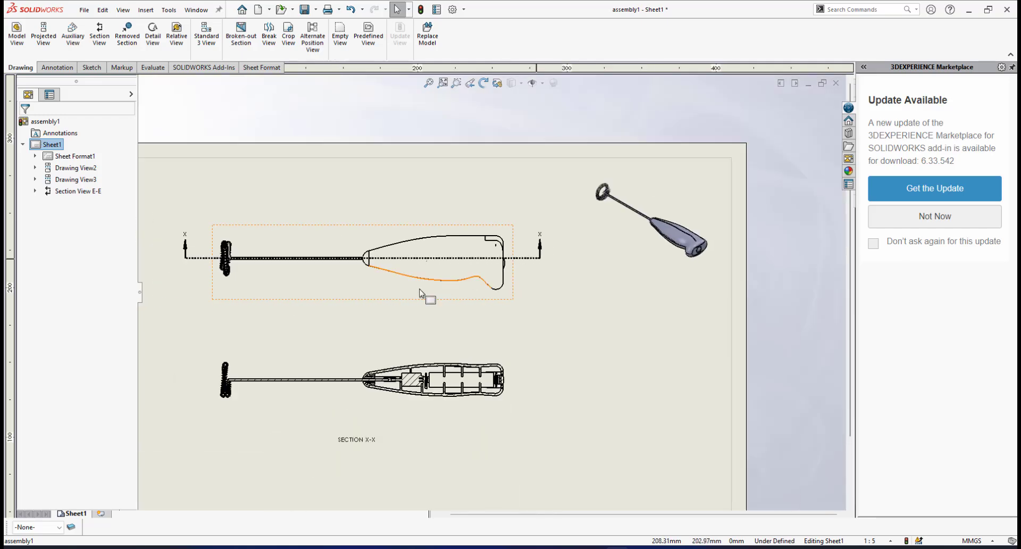
{"action": "scroll", "coordinate": [421, 301], "scroll_direction": "down", "scroll_amount": 1}
{"action": "left_click", "coordinate": [169, 10]}
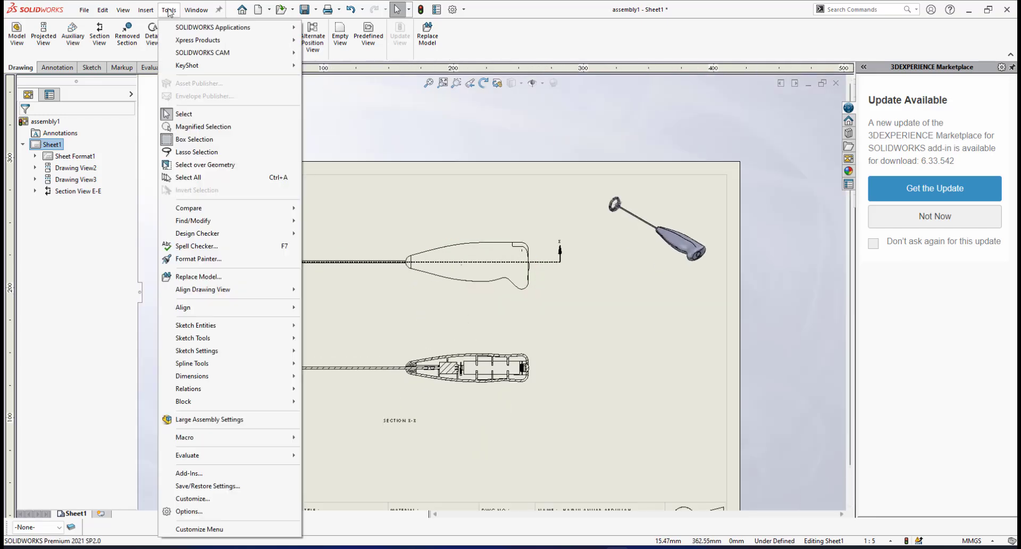
{"action": "left_click", "coordinate": [189, 512]}
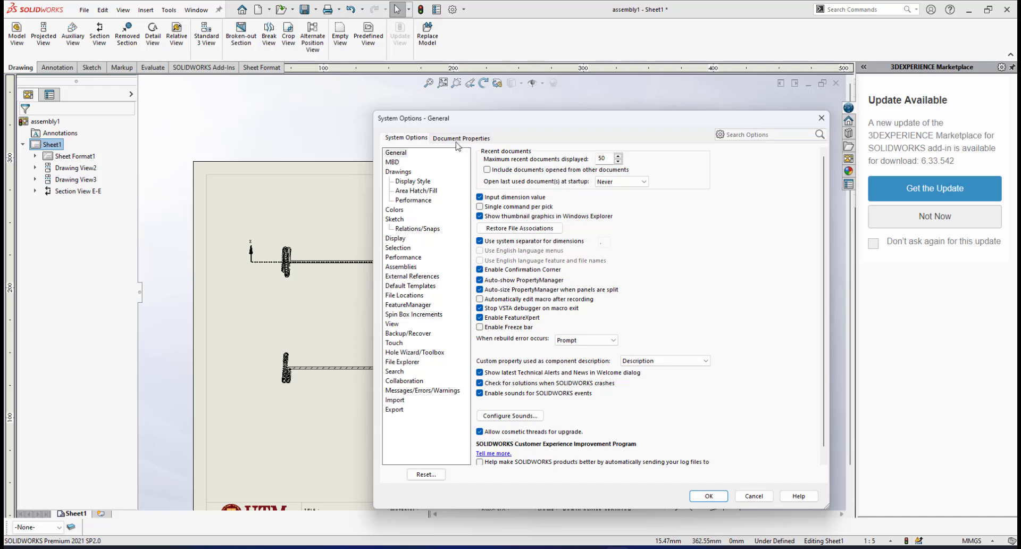
{"action": "left_click", "coordinate": [472, 139]}
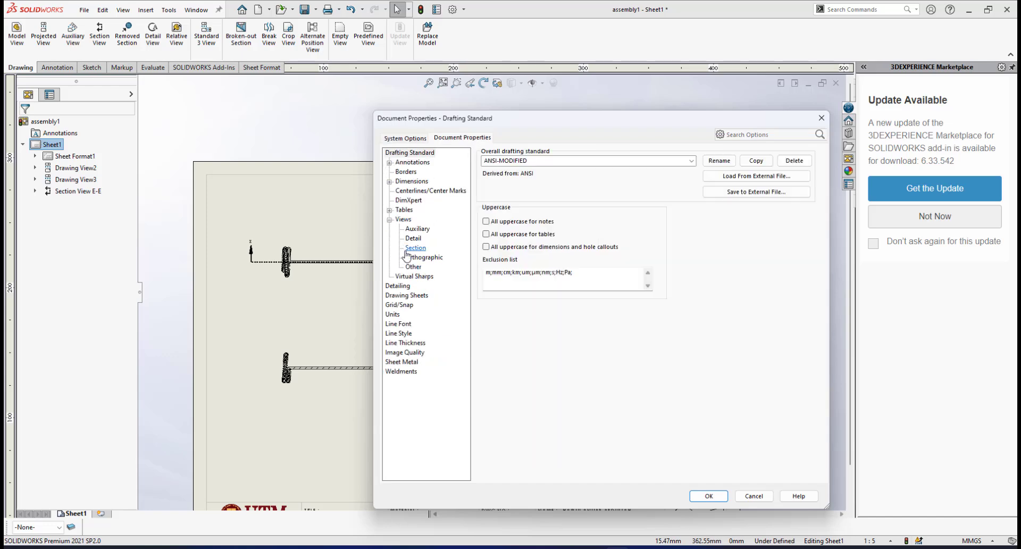
{"action": "left_click", "coordinate": [390, 220]}
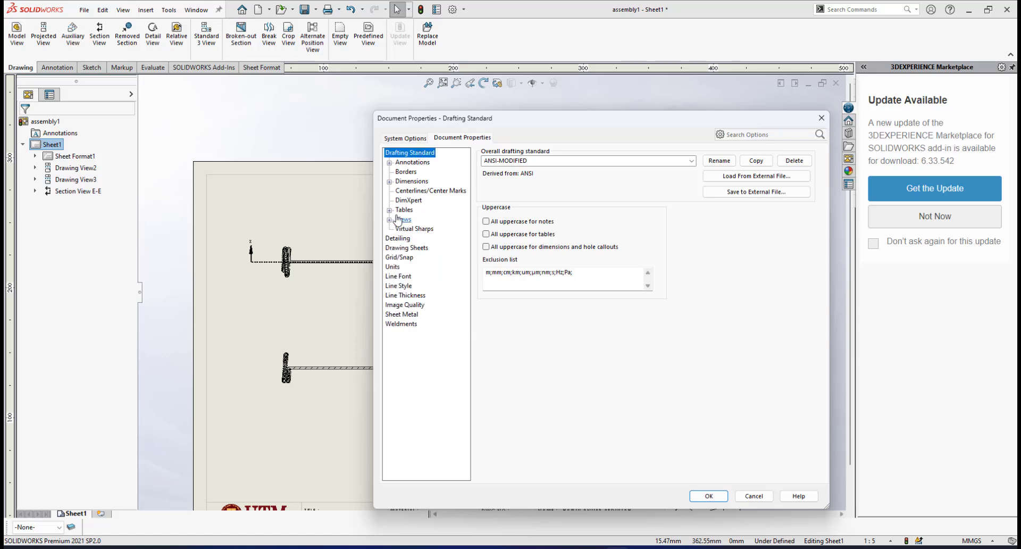
{"action": "left_click", "coordinate": [389, 219]}
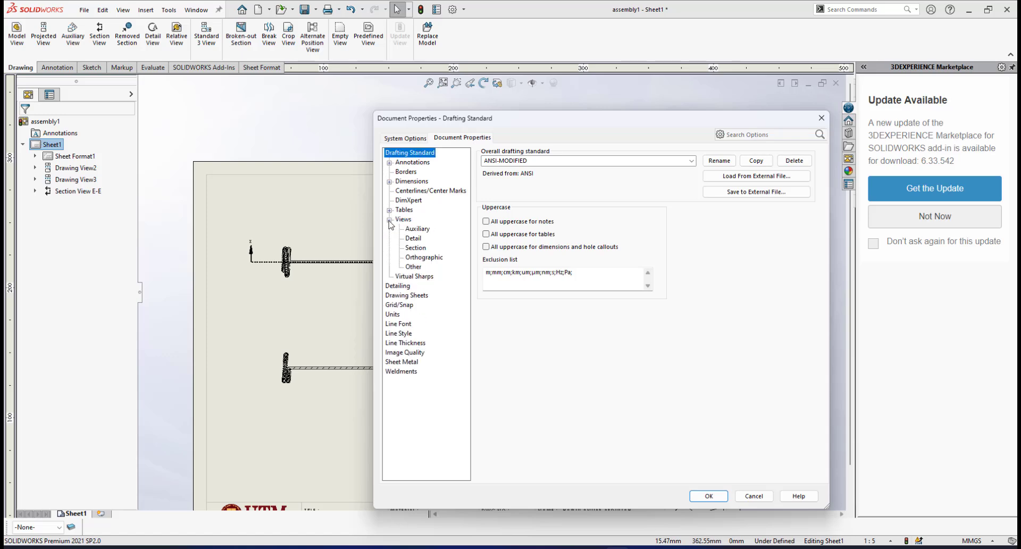
{"action": "left_click", "coordinate": [416, 248]}
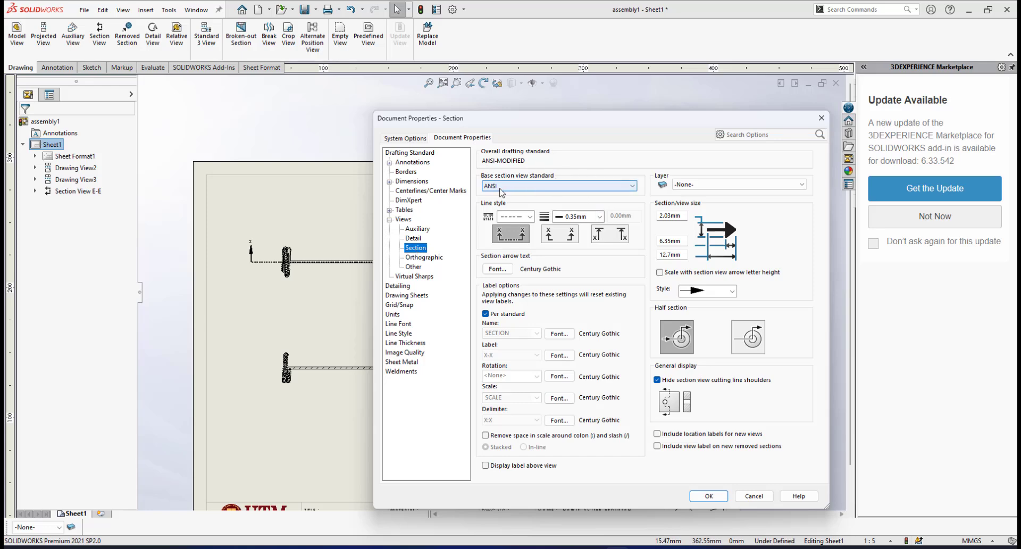
{"action": "left_click", "coordinate": [532, 186]}
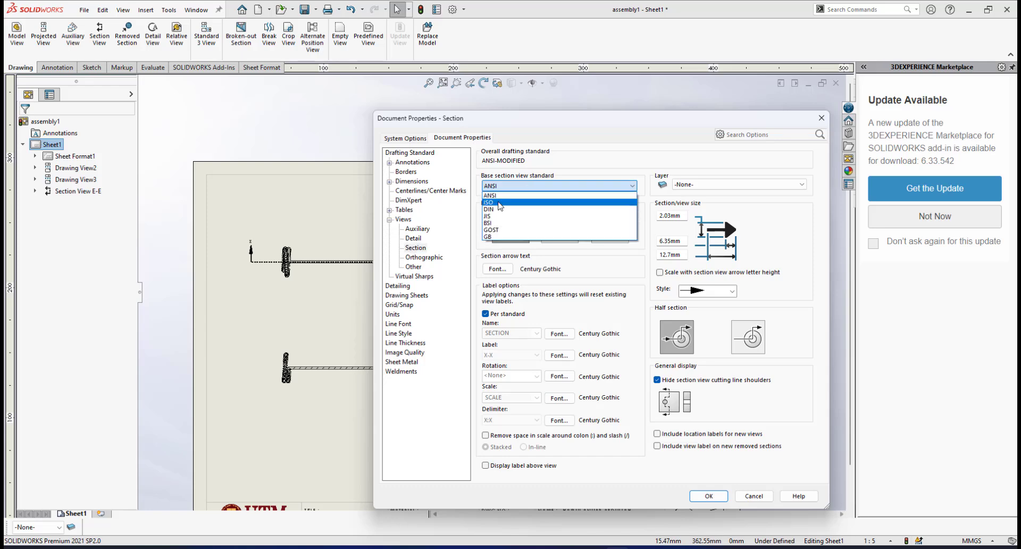
{"action": "left_click", "coordinate": [500, 205]}
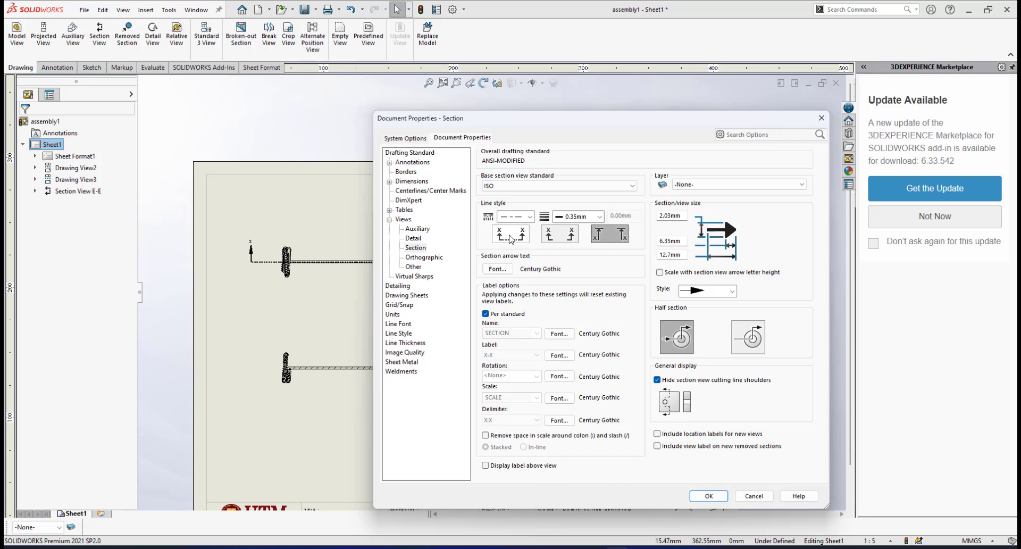
Choose the section line style with a continuous line joining the arrows, set its thickness to 0.25 mm and apply the settings
{"action": "left_click", "coordinate": [510, 238]}
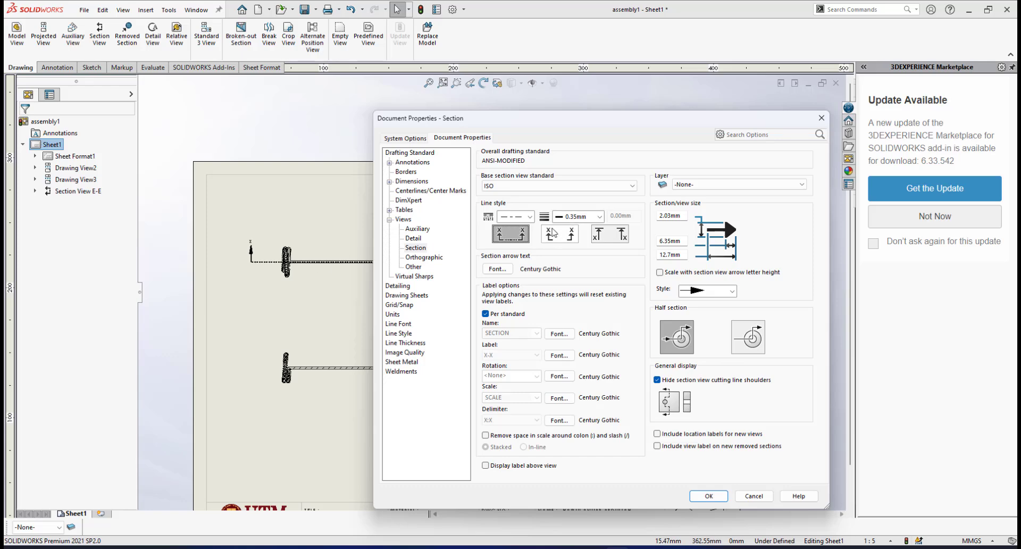
{"action": "left_click", "coordinate": [601, 217]}
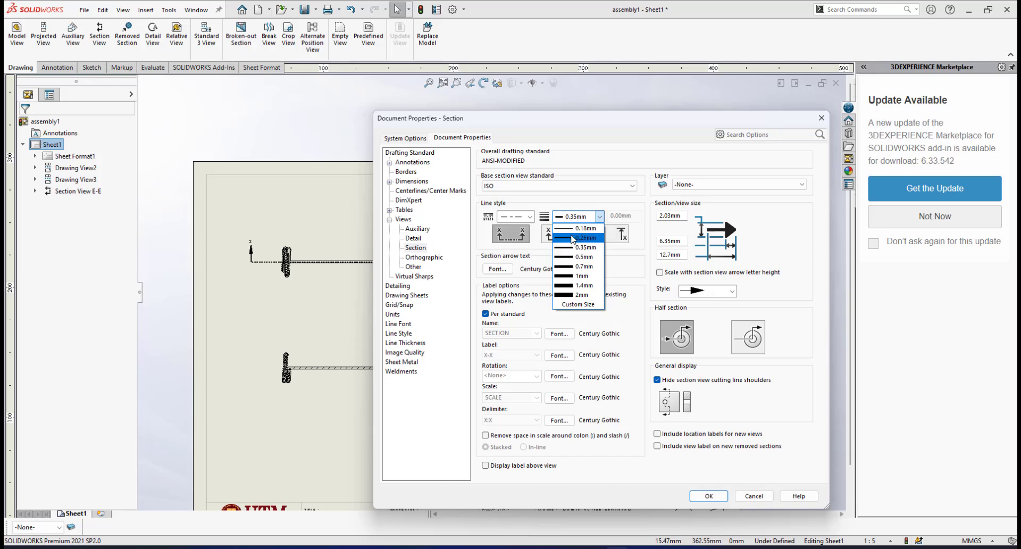
{"action": "left_click", "coordinate": [573, 237]}
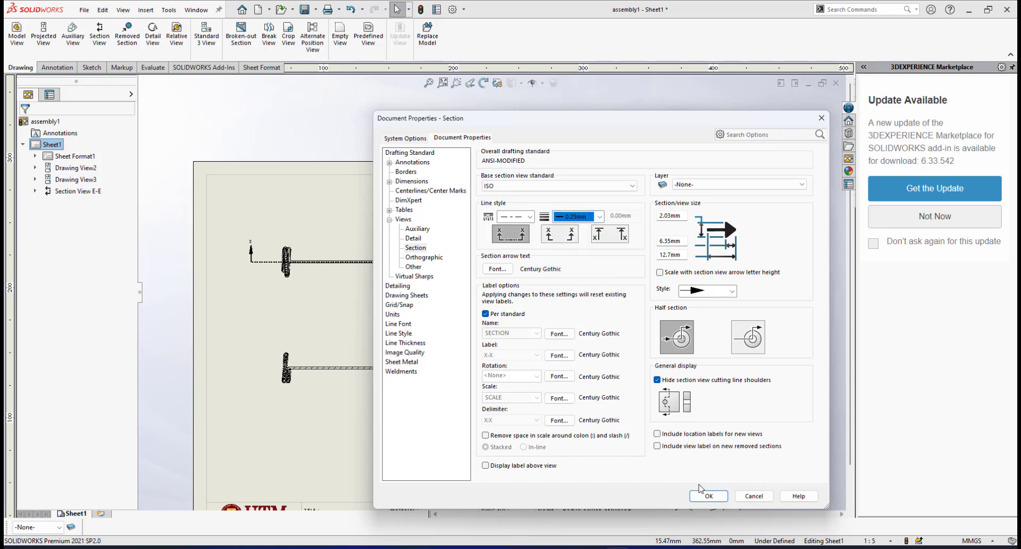
{"action": "left_click", "coordinate": [705, 500]}
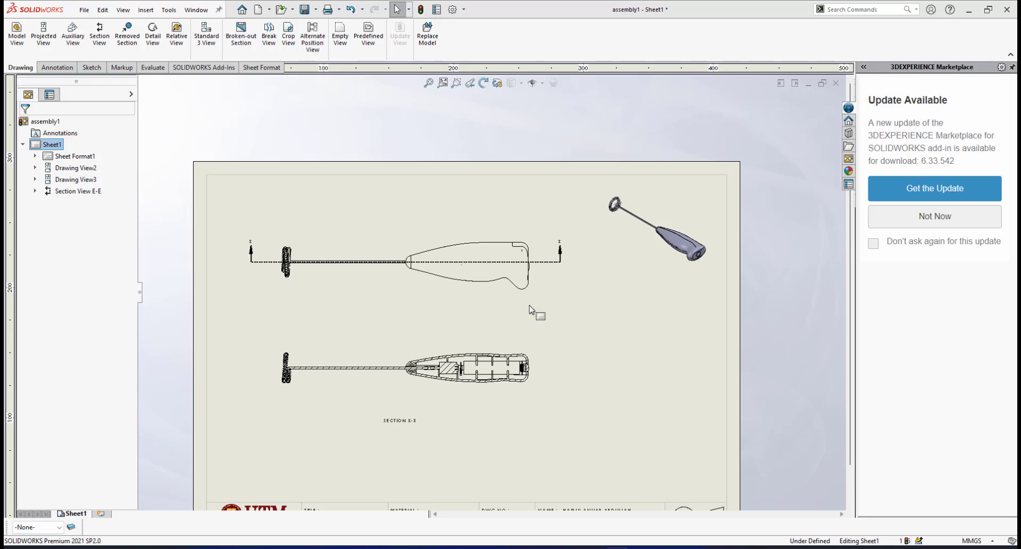
Examine the restyled cutting line and its X arrows at both ends of the side view
{"action": "scroll", "coordinate": [524, 272], "scroll_direction": "down", "scroll_amount": 1}
{"action": "scroll", "coordinate": [524, 271], "scroll_direction": "down", "scroll_amount": 2}
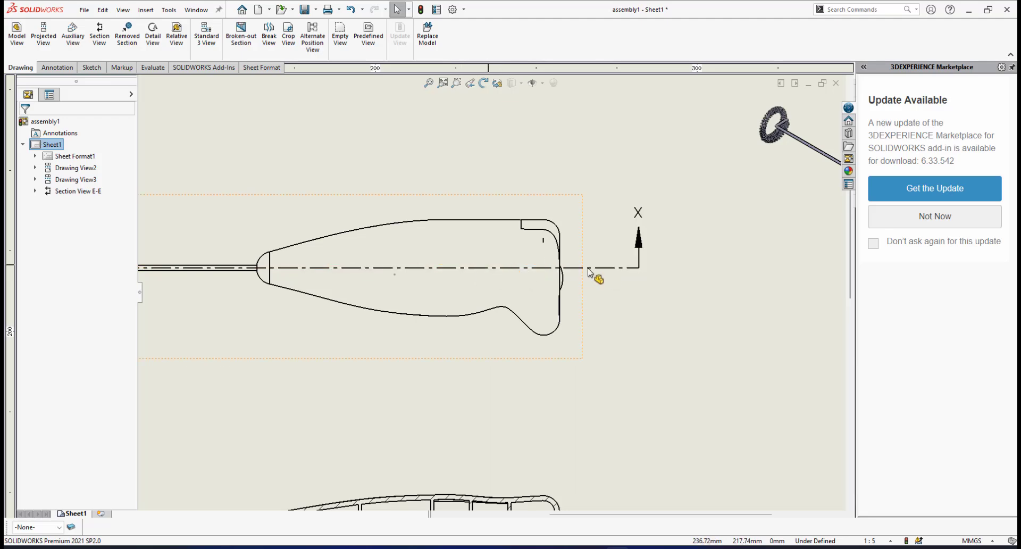
{"action": "scroll", "coordinate": [609, 274], "scroll_direction": "up", "scroll_amount": 2}
{"action": "scroll", "coordinate": [610, 274], "scroll_direction": "up", "scroll_amount": 2}
{"action": "scroll", "coordinate": [548, 266], "scroll_direction": "down", "scroll_amount": 5}
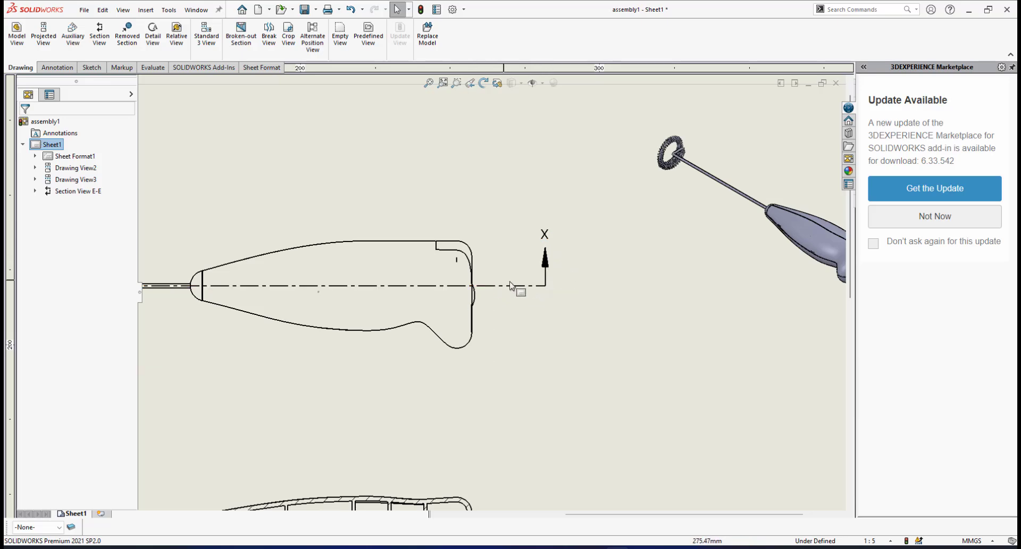
{"action": "scroll", "coordinate": [494, 292], "scroll_direction": "up", "scroll_amount": 2}
{"action": "scroll", "coordinate": [420, 304], "scroll_direction": "up", "scroll_amount": 2}
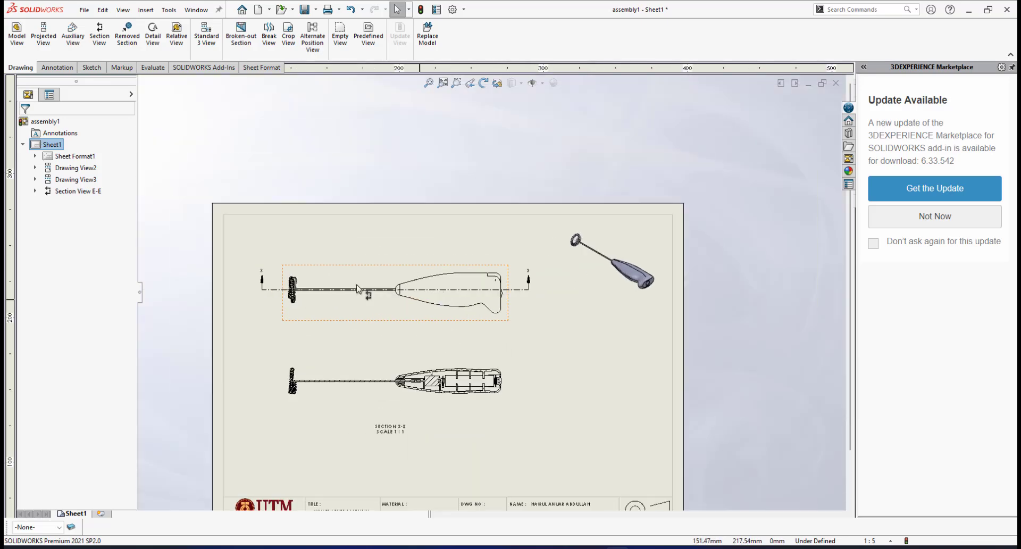
{"action": "scroll", "coordinate": [306, 291], "scroll_direction": "down", "scroll_amount": 4}
{"action": "scroll", "coordinate": [282, 298], "scroll_direction": "down", "scroll_amount": 1}
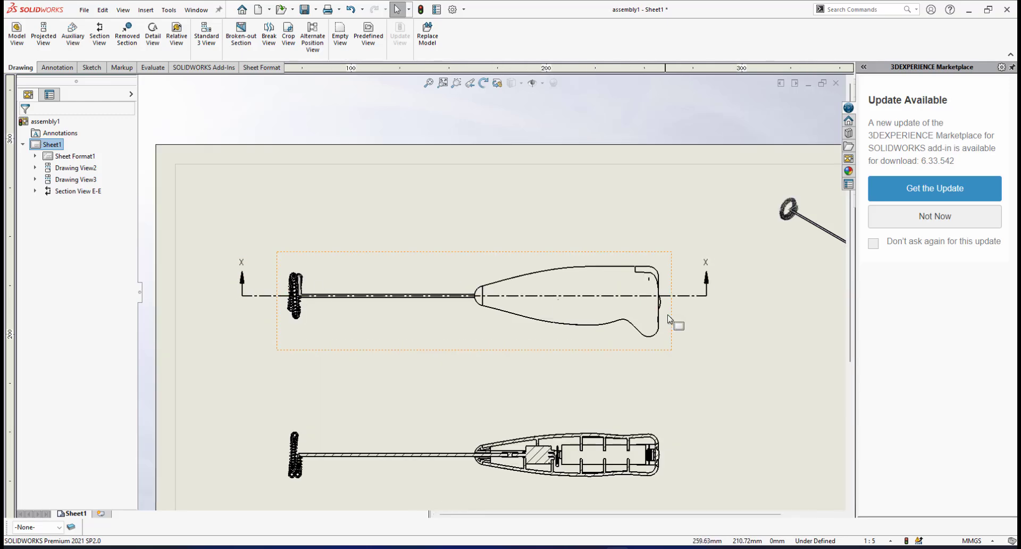
{"action": "scroll", "coordinate": [668, 314], "scroll_direction": "up", "scroll_amount": 3}
{"action": "scroll", "coordinate": [605, 283], "scroll_direction": "down", "scroll_amount": 4}
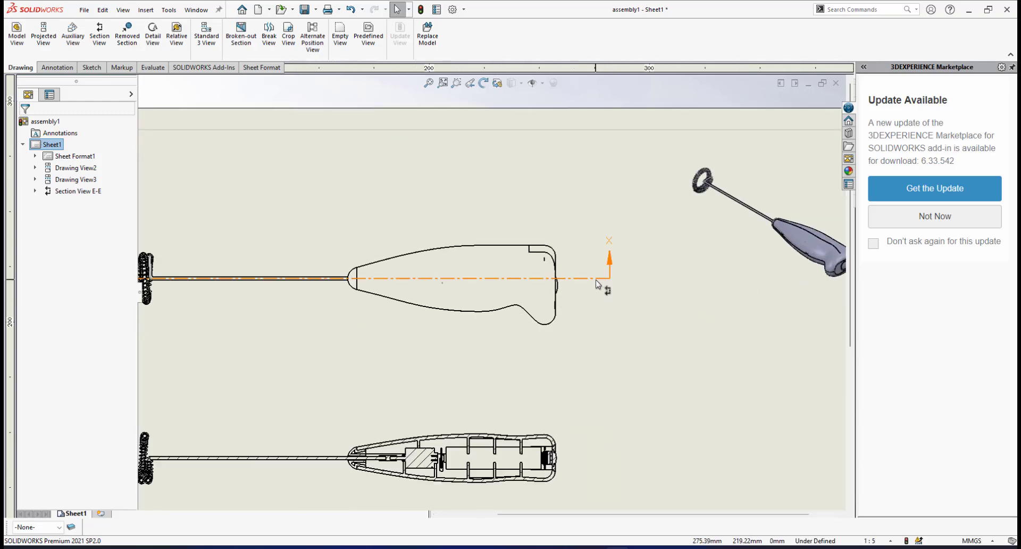
Edit the cutting line's sketch in the side view and shorten its handle-side end to just beyond the rear button
{"action": "scroll", "coordinate": [597, 285], "scroll_direction": "down", "scroll_amount": 1}
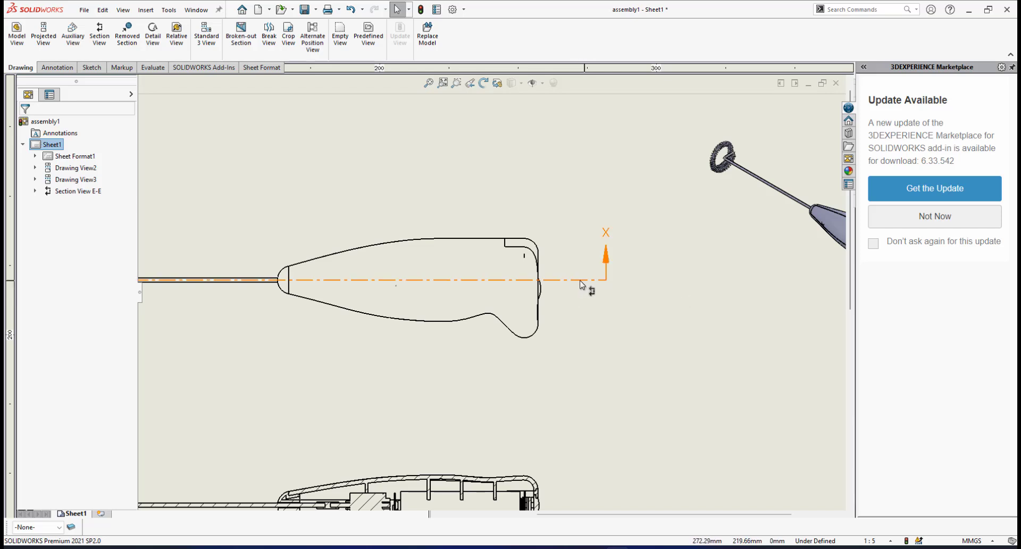
{"action": "left_click", "coordinate": [580, 281]}
{"action": "right_click", "coordinate": [582, 285]}
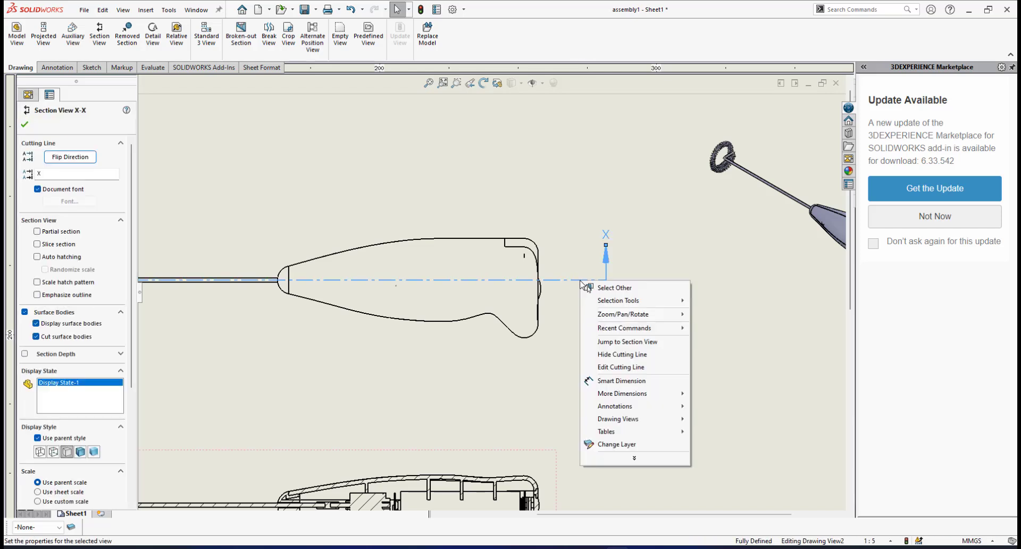
{"action": "left_click", "coordinate": [611, 367]}
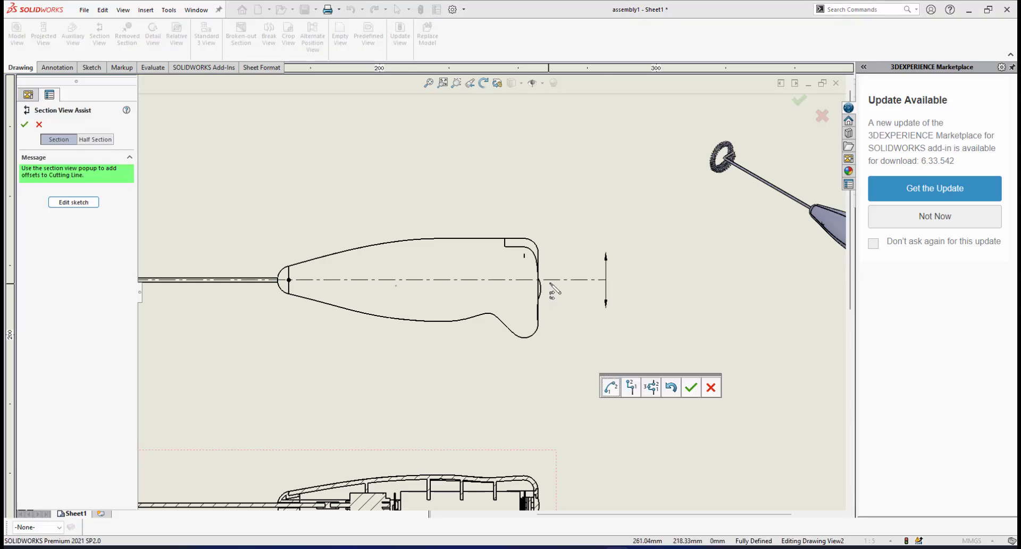
{"action": "scroll", "coordinate": [572, 285], "scroll_direction": "up", "scroll_amount": 3}
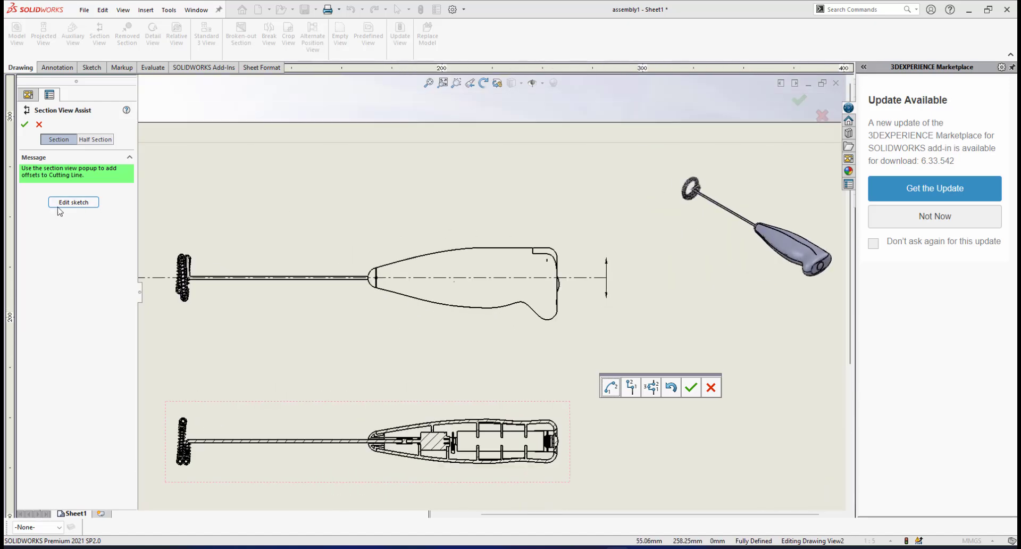
{"action": "left_click", "coordinate": [73, 203]}
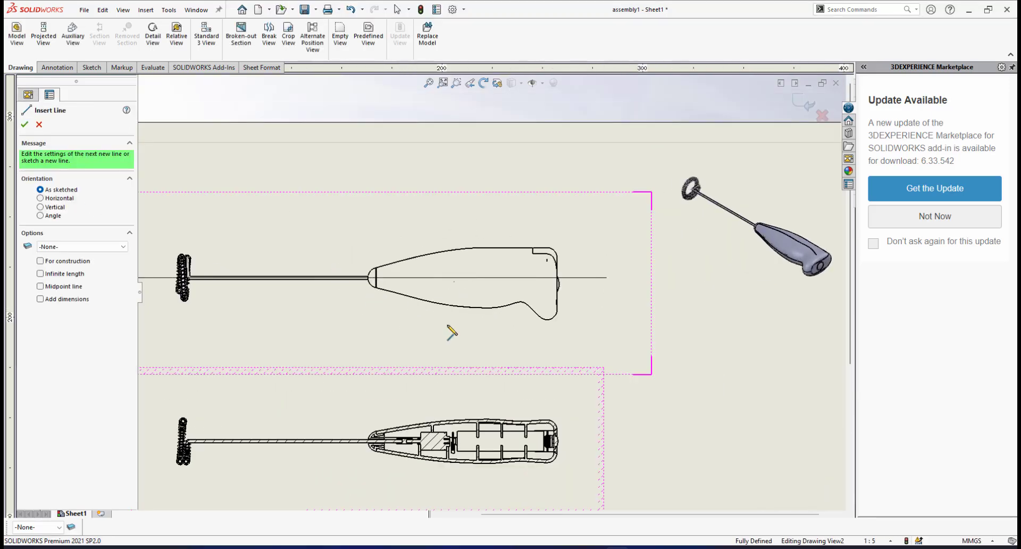
{"action": "scroll", "coordinate": [452, 328], "scroll_direction": "up", "scroll_amount": 4}
{"action": "scroll", "coordinate": [452, 328], "scroll_direction": "down", "scroll_amount": 2}
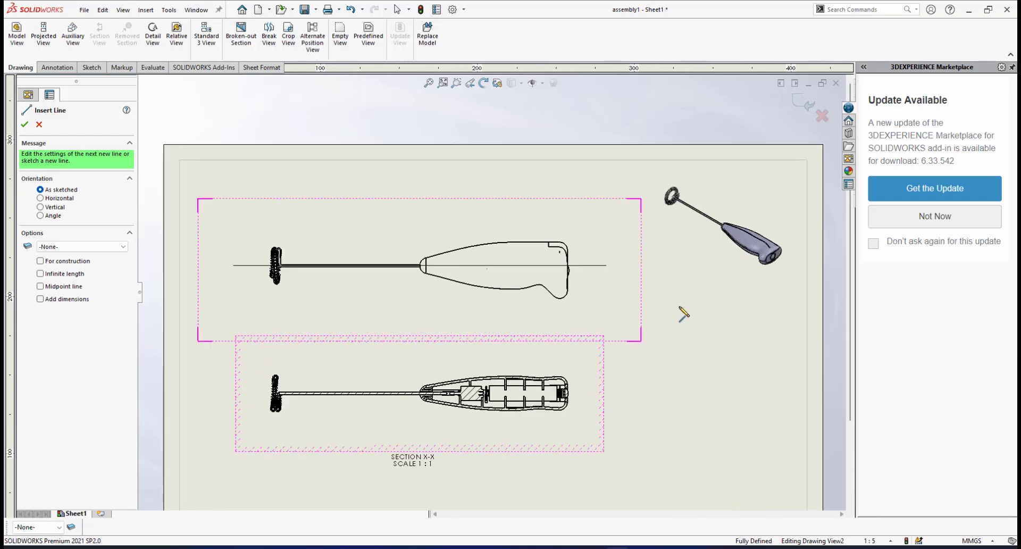
{"action": "scroll", "coordinate": [585, 268], "scroll_direction": "down", "scroll_amount": 1}
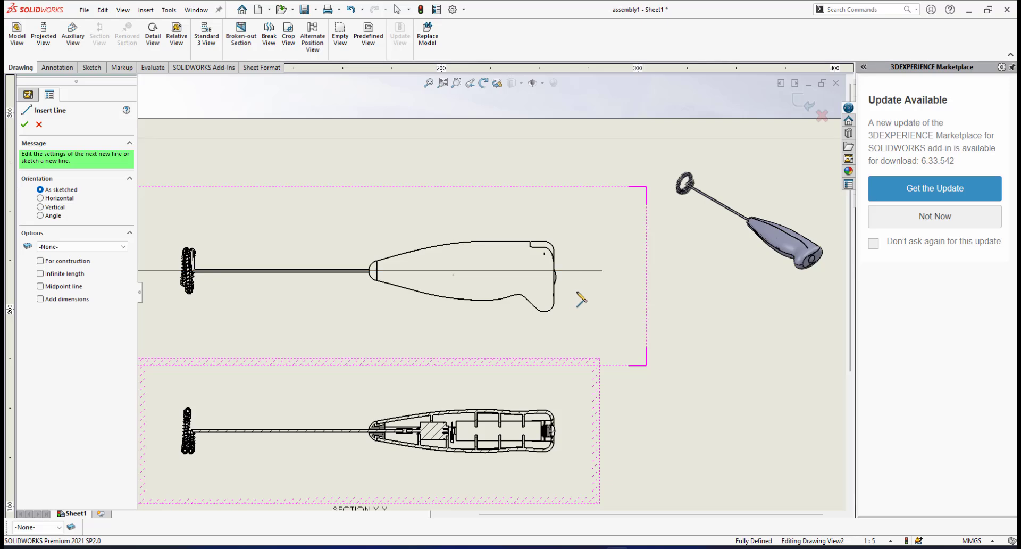
{"action": "key", "text": "Escape"}
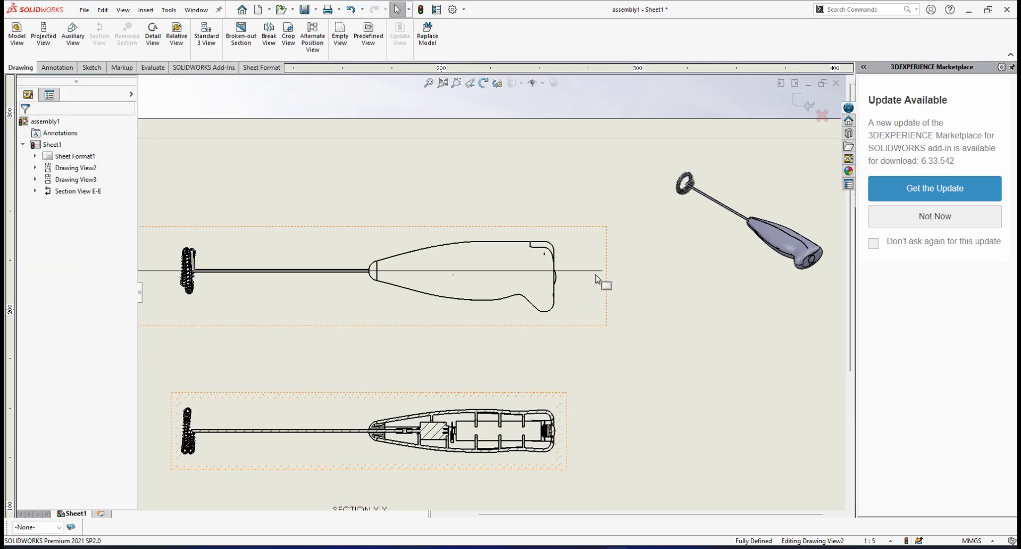
{"action": "left_click", "coordinate": [597, 271]}
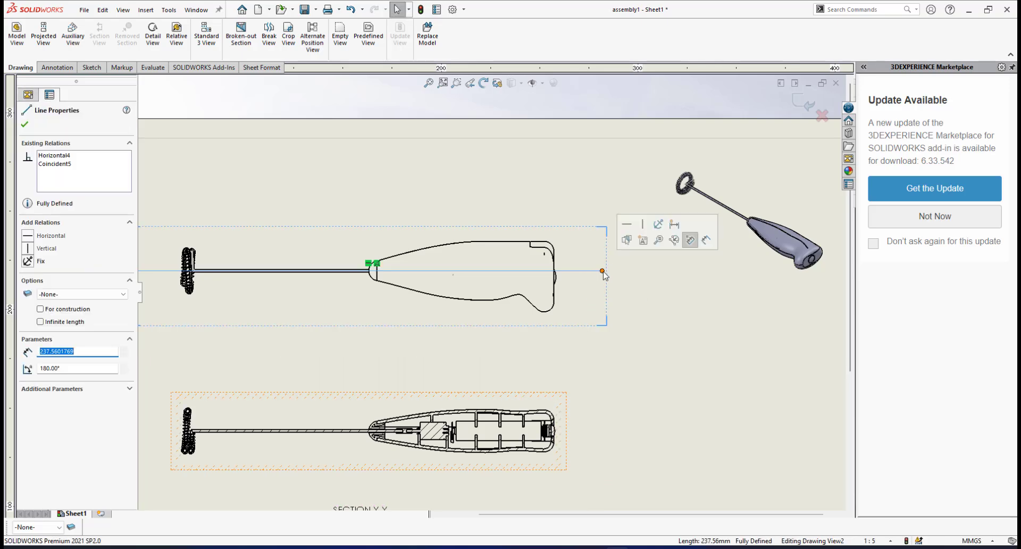
{"action": "left_click_drag", "start_coordinate": [602, 271], "coordinate": [581, 271]}
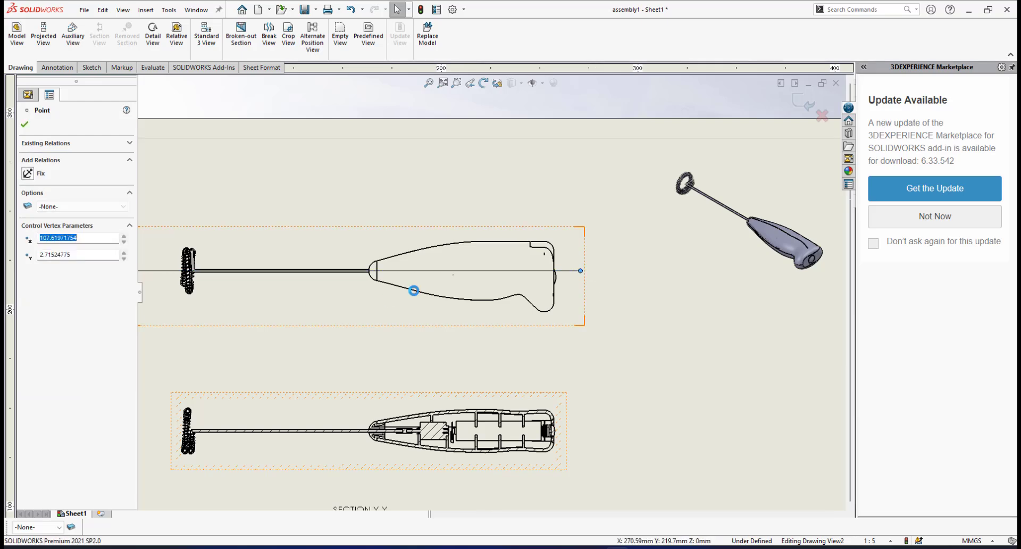
Shorten the cutting line's whisk-side end to just beyond the whisk and exit the sketch to update the section view
{"action": "scroll", "coordinate": [413, 292], "scroll_direction": "up", "scroll_amount": 5}
{"action": "scroll", "coordinate": [373, 290], "scroll_direction": "down", "scroll_amount": 8}
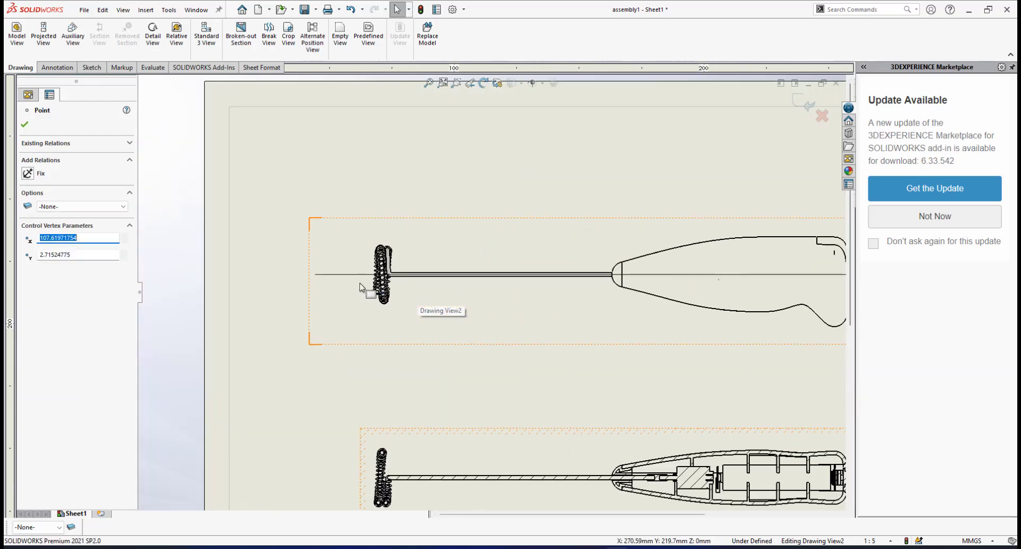
{"action": "left_click_drag", "start_coordinate": [315, 275], "coordinate": [342, 277]}
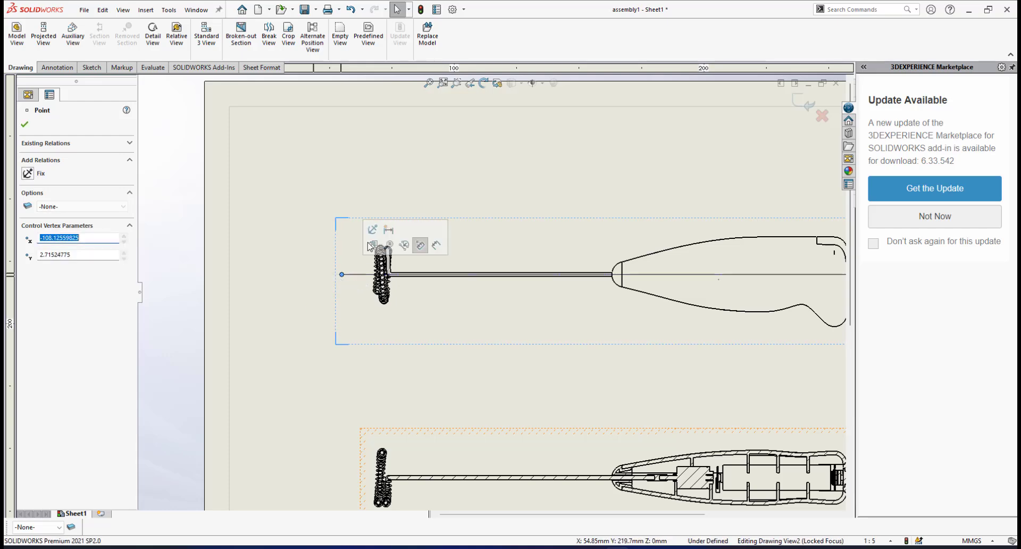
{"action": "left_click", "coordinate": [25, 128]}
{"action": "left_click", "coordinate": [783, 109]}
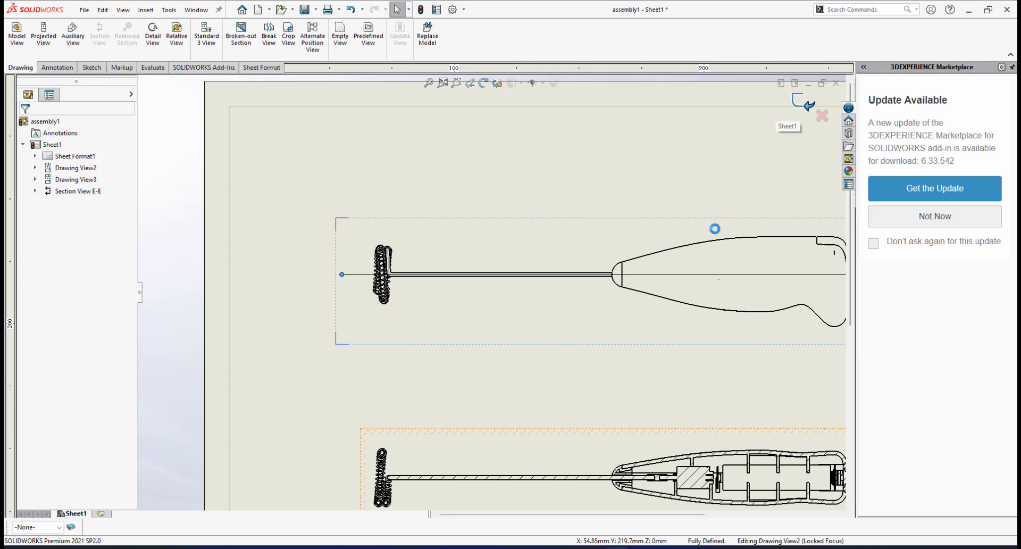
{"action": "scroll", "coordinate": [691, 275], "scroll_direction": "up", "scroll_amount": 4}
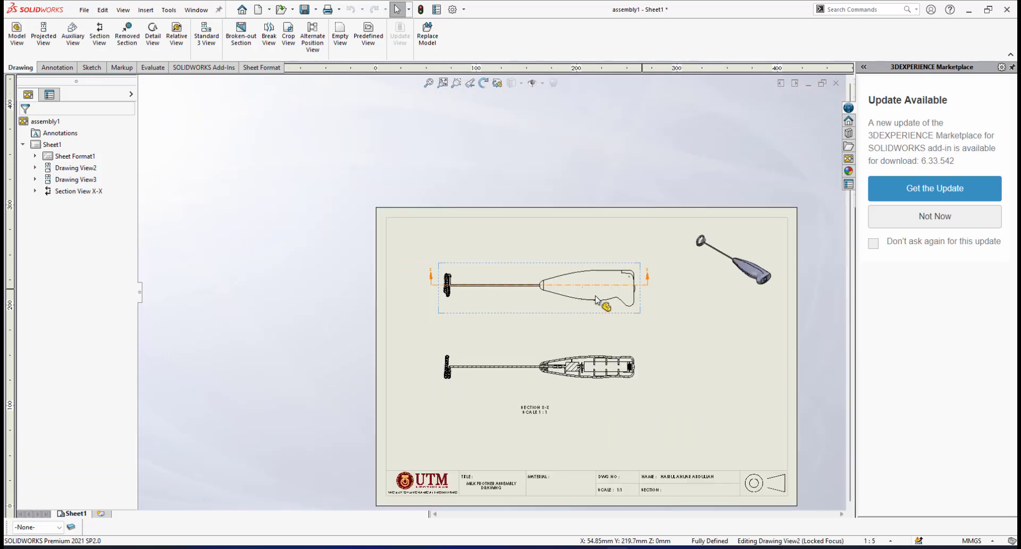
Check both ends of the shortened cutting line on the side view and save the drawing
{"action": "scroll", "coordinate": [659, 276], "scroll_direction": "down", "scroll_amount": 6}
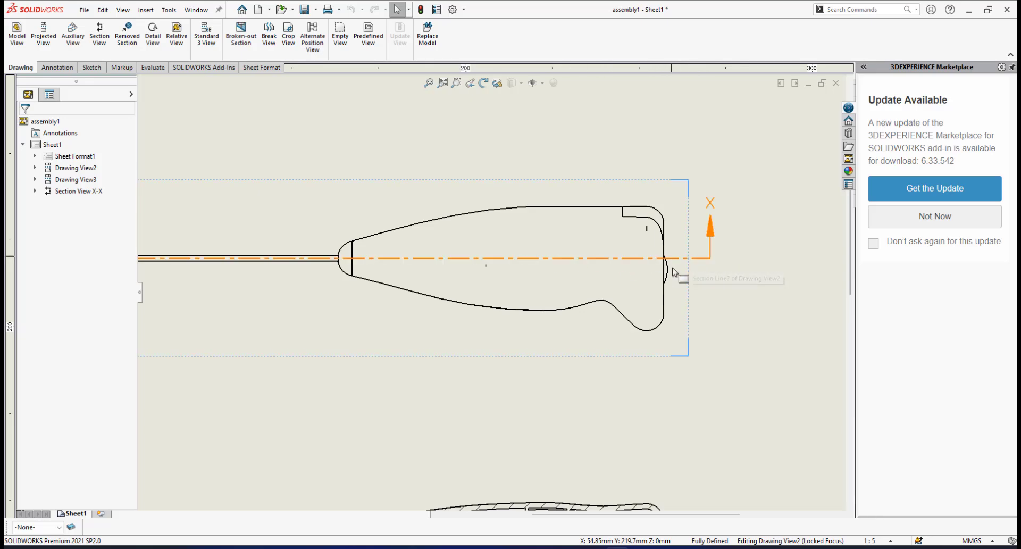
{"action": "scroll", "coordinate": [676, 273], "scroll_direction": "up", "scroll_amount": 6}
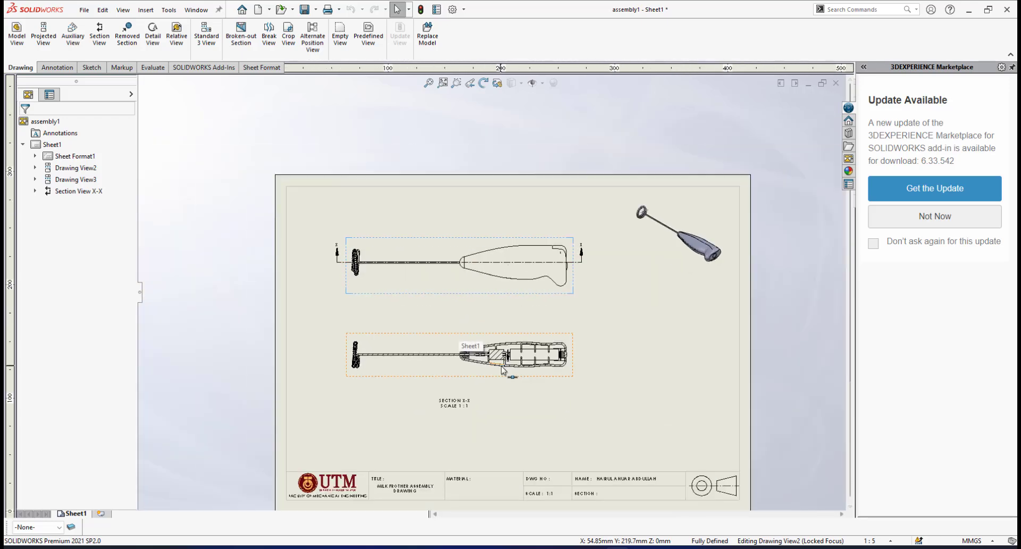
{"action": "scroll", "coordinate": [470, 344], "scroll_direction": "down", "scroll_amount": 4}
{"action": "left_click", "coordinate": [304, 9]}
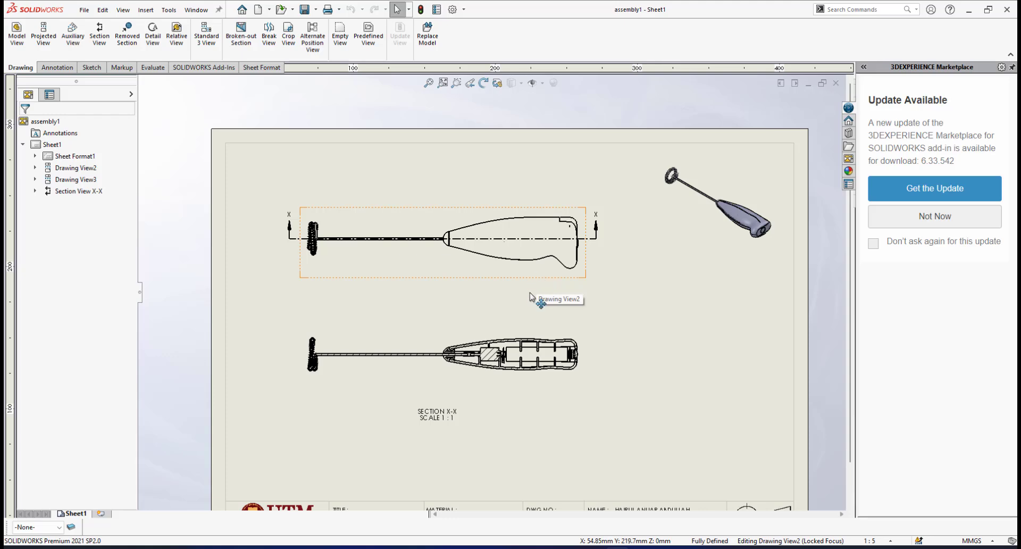
Examine the hatching of the dc motor and the surrounding internal parts in section view X-X
{"action": "scroll", "coordinate": [533, 297], "scroll_direction": "up", "scroll_amount": 3}
{"action": "scroll", "coordinate": [530, 303], "scroll_direction": "down", "scroll_amount": 2}
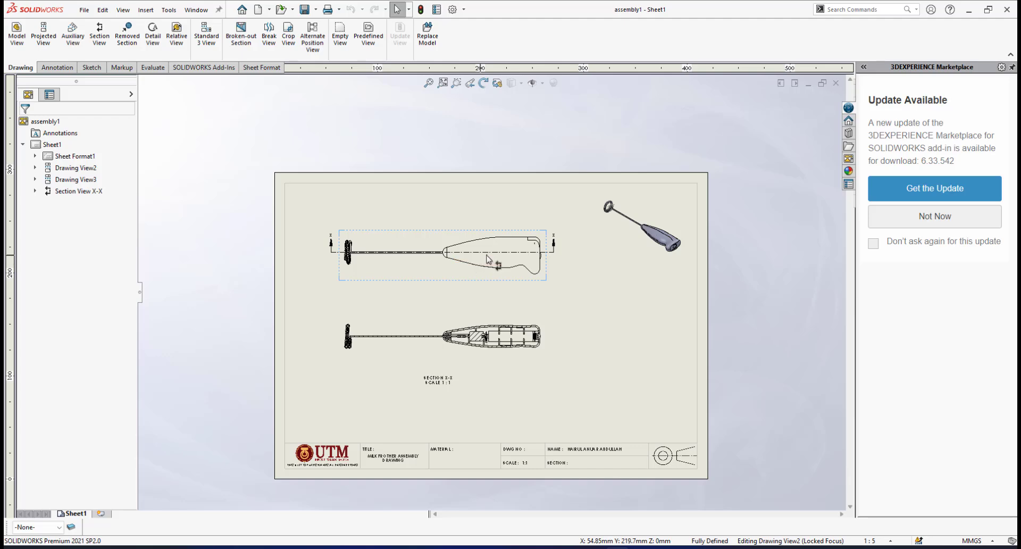
{"action": "scroll", "coordinate": [515, 300], "scroll_direction": "down", "scroll_amount": 2}
{"action": "scroll", "coordinate": [478, 275], "scroll_direction": "up", "scroll_amount": 3}
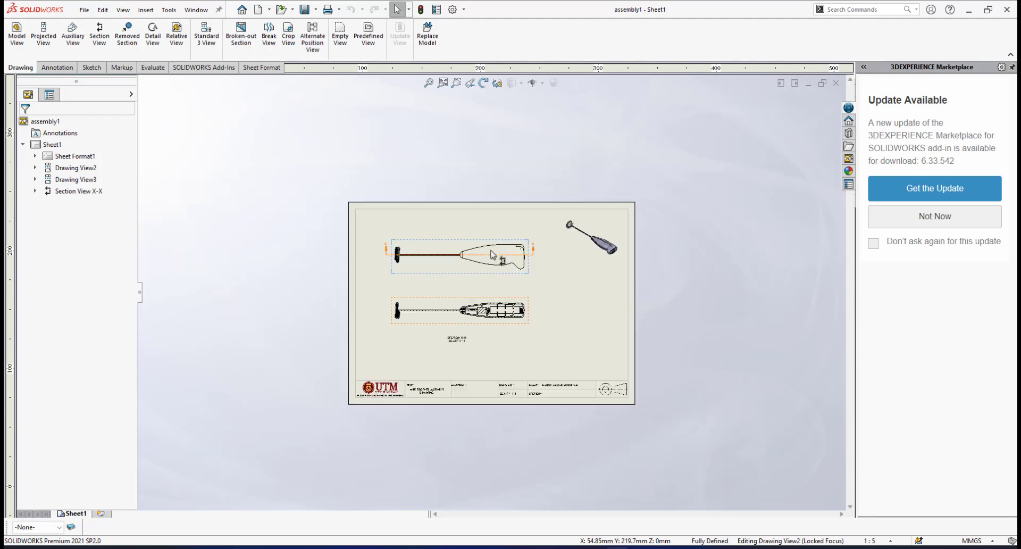
{"action": "scroll", "coordinate": [478, 275], "scroll_direction": "down", "scroll_amount": 2}
{"action": "scroll", "coordinate": [472, 312], "scroll_direction": "up", "scroll_amount": 1}
{"action": "scroll", "coordinate": [471, 319], "scroll_direction": "down", "scroll_amount": 3}
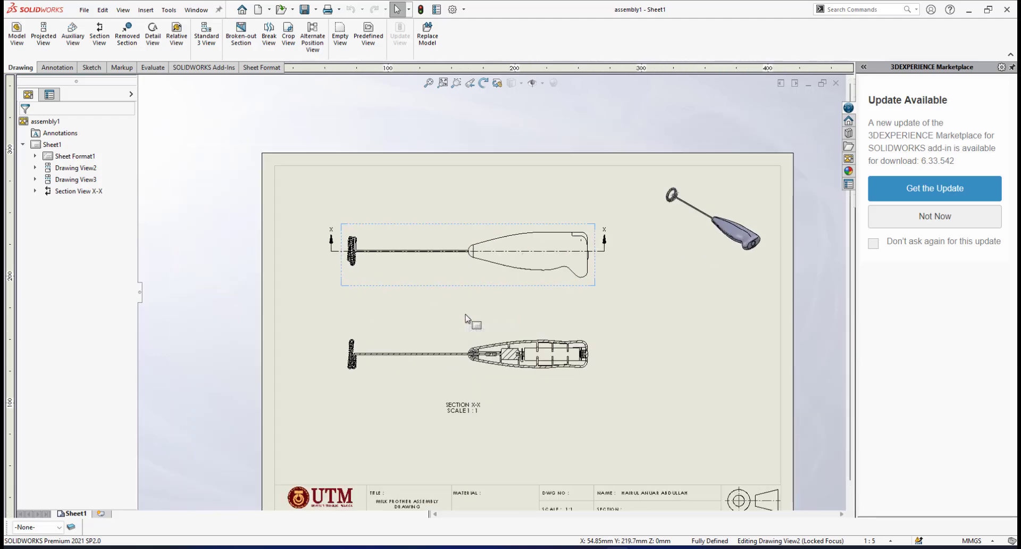
{"action": "scroll", "coordinate": [495, 328], "scroll_direction": "down", "scroll_amount": 4}
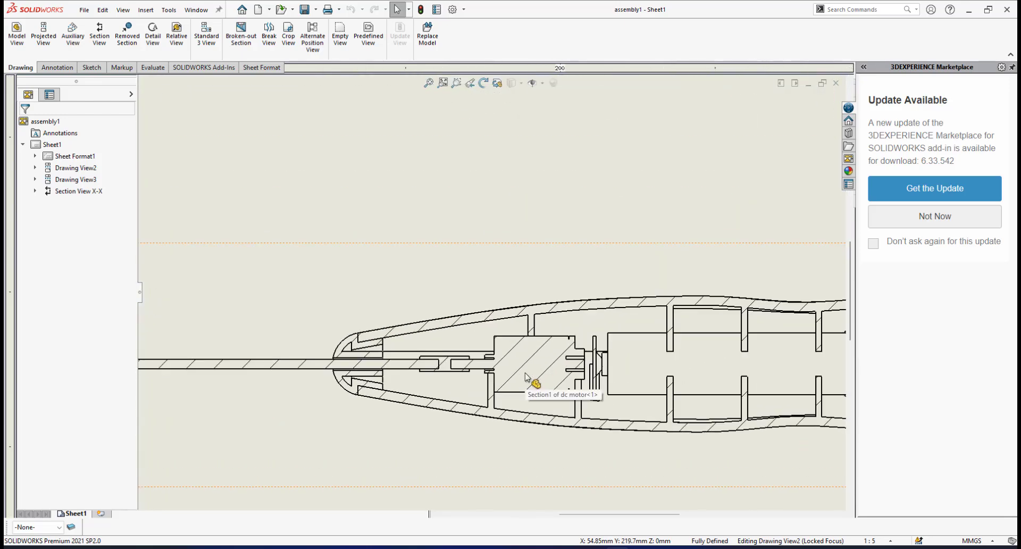
{"action": "scroll", "coordinate": [462, 335], "scroll_direction": "up", "scroll_amount": 1}
{"action": "scroll", "coordinate": [452, 323], "scroll_direction": "down", "scroll_amount": 1}
{"action": "scroll", "coordinate": [463, 323], "scroll_direction": "up", "scroll_amount": 2}
{"action": "scroll", "coordinate": [532, 320], "scroll_direction": "down", "scroll_amount": 4}
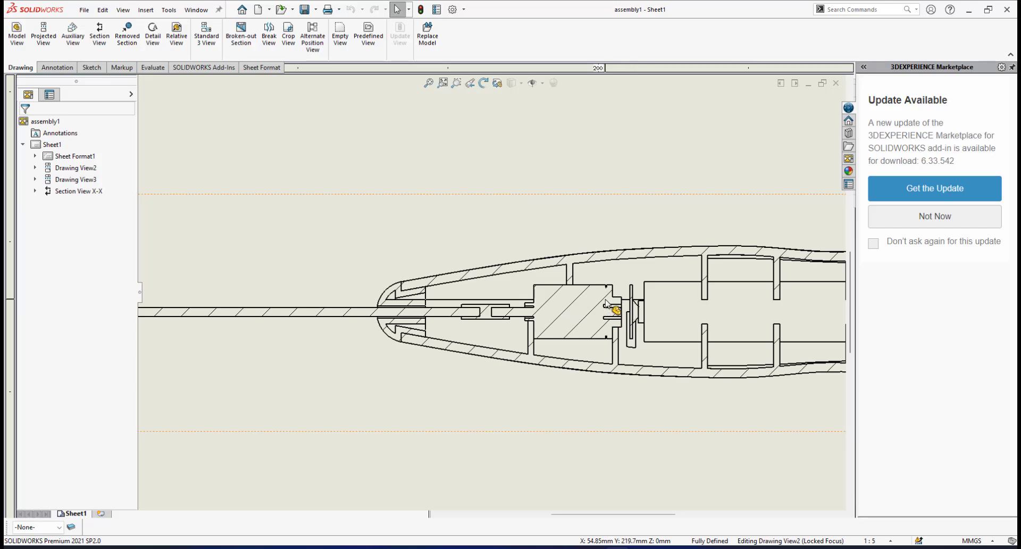
{"action": "scroll", "coordinate": [548, 295], "scroll_direction": "down", "scroll_amount": 3}
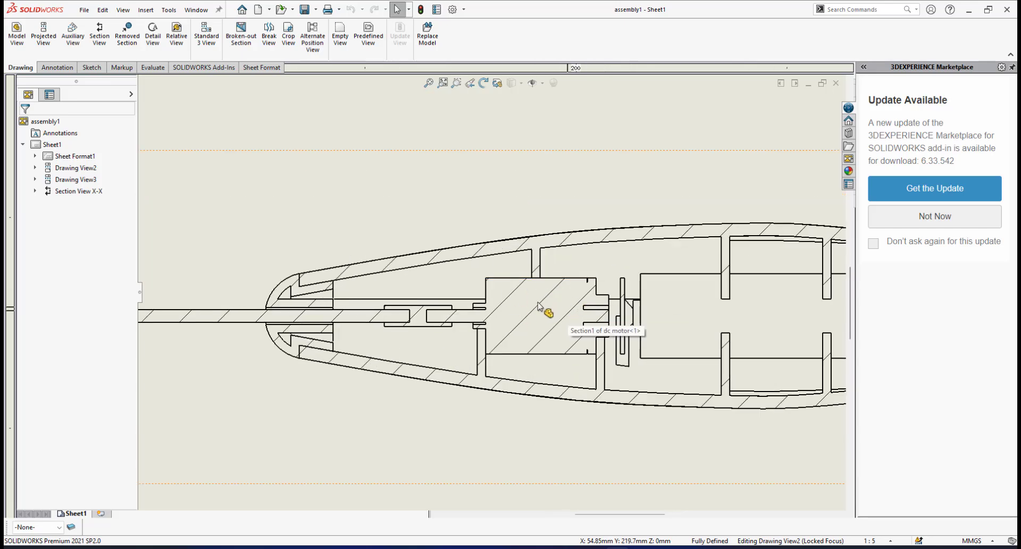
{"action": "scroll", "coordinate": [562, 300], "scroll_direction": "up", "scroll_amount": 1}
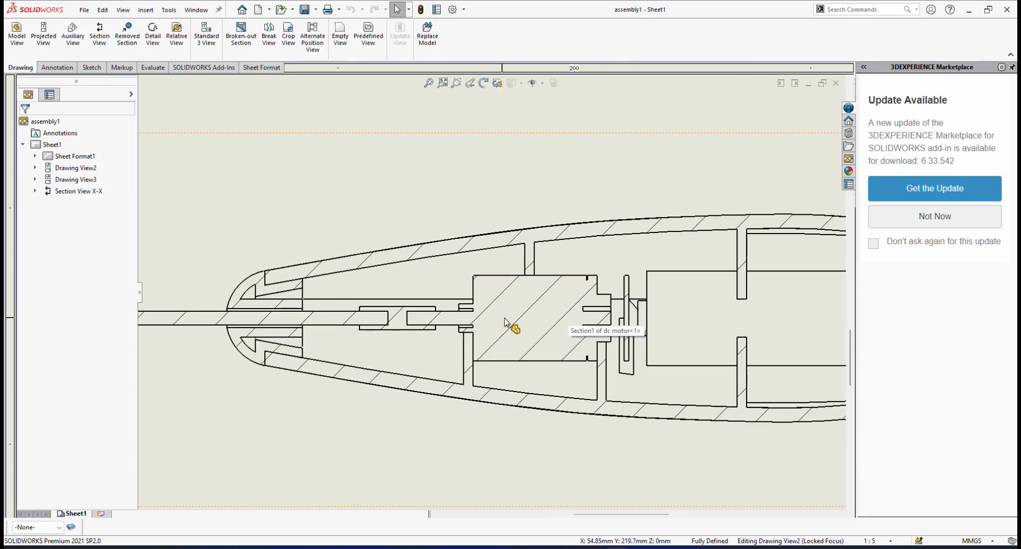
{"action": "scroll", "coordinate": [510, 324], "scroll_direction": "up", "scroll_amount": 1}
Open section view X-X's properties and add the dc motor to the components excluded from the section cut
{"action": "left_click", "coordinate": [524, 308]}
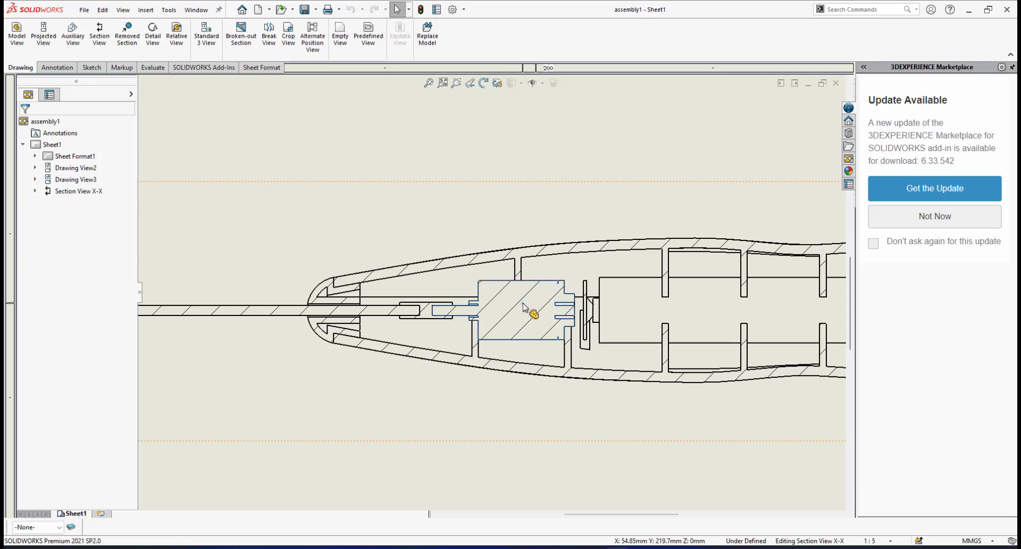
{"action": "right_click", "coordinate": [524, 308]}
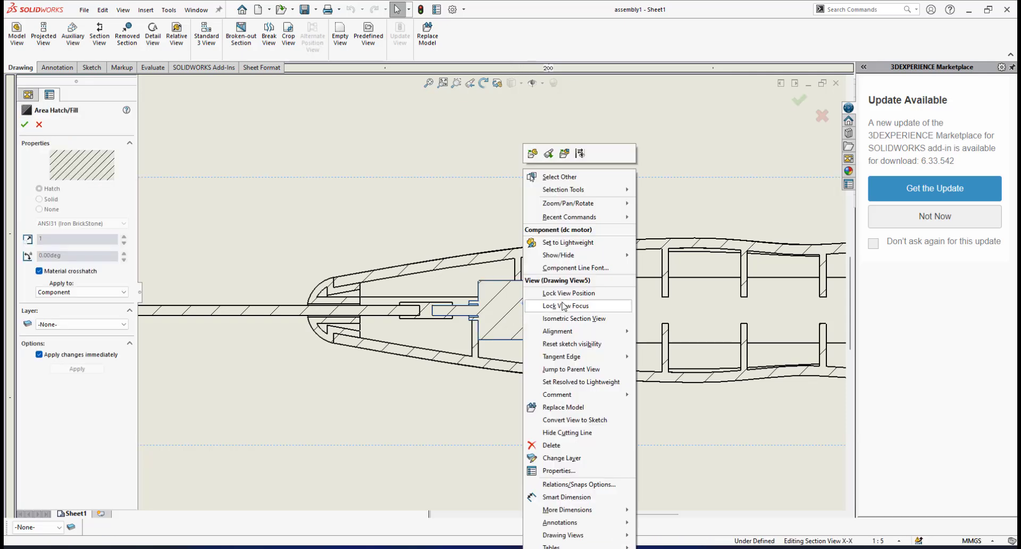
{"action": "left_click", "coordinate": [551, 477]}
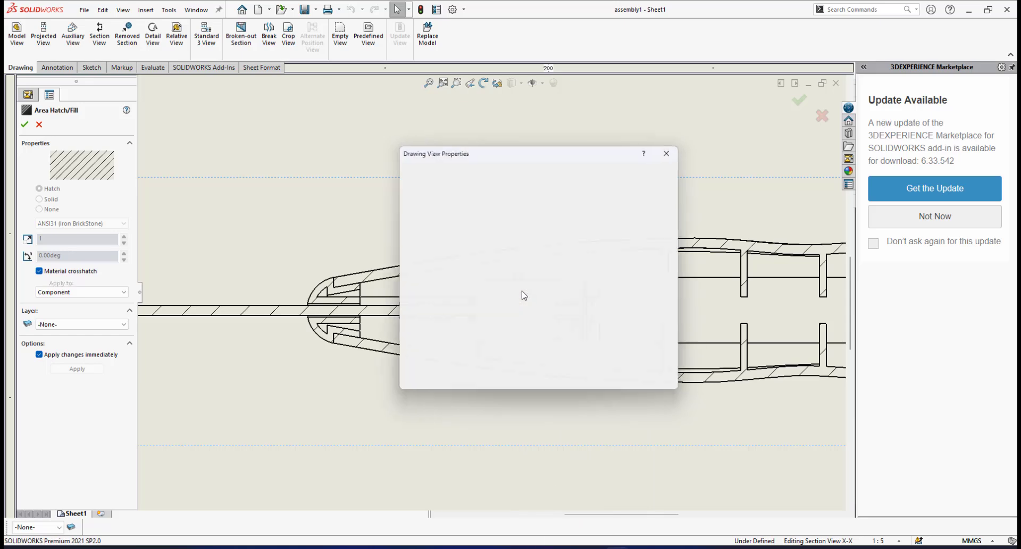
{"action": "mouse_move", "coordinate": [521, 155]}
{"action": "left_mouse_down"}
{"action": "mouse_move", "coordinate": [598, 157]}
{"action": "mouse_move", "coordinate": [540, 144]}
{"action": "left_mouse_up"}
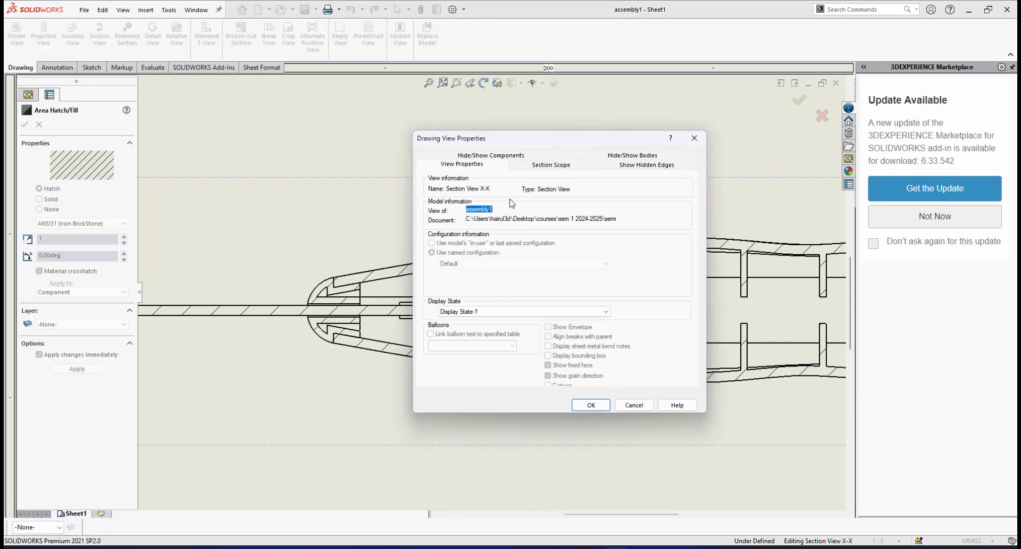
{"action": "left_click", "coordinate": [551, 165]}
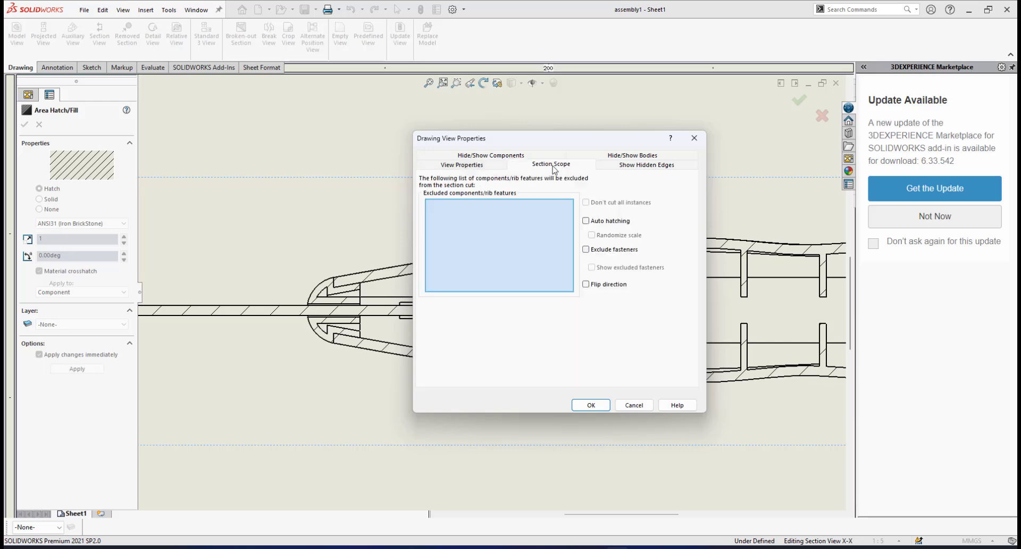
{"action": "left_click_drag", "start_coordinate": [557, 143], "coordinate": [676, 171]}
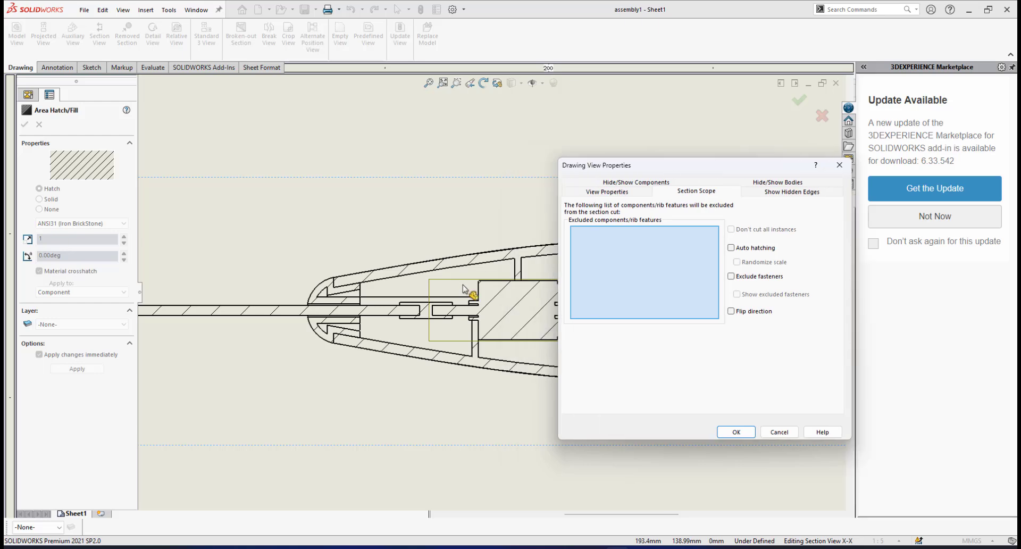
{"action": "left_click", "coordinate": [525, 303]}
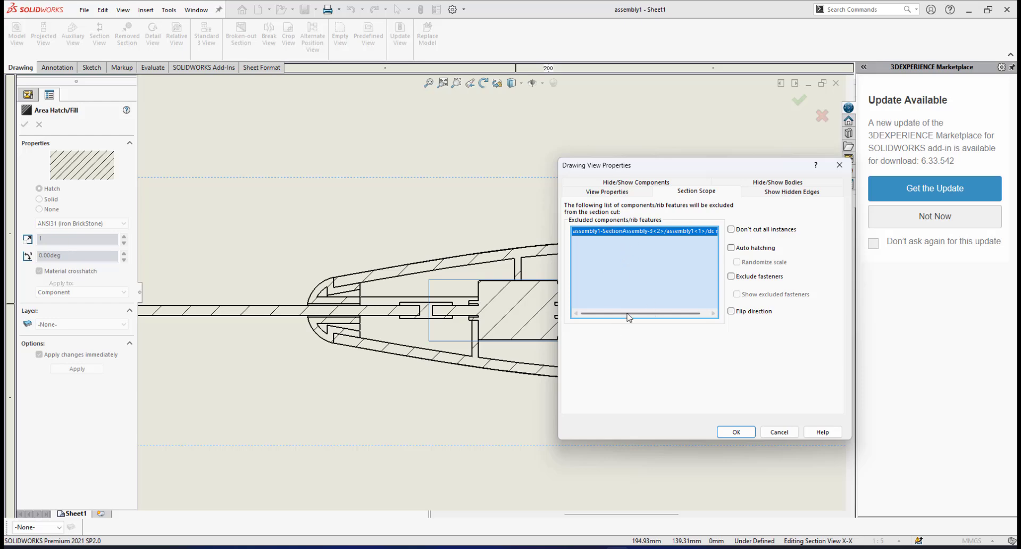
{"action": "left_click_drag", "start_coordinate": [615, 314], "coordinate": [702, 315]}
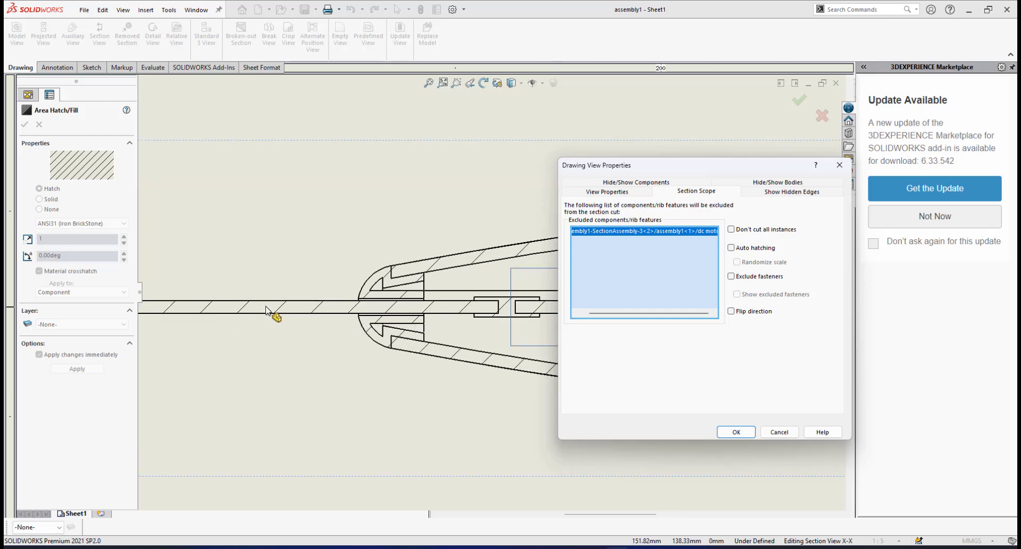
Add the stirring rod to the section view's excluded components
{"action": "scroll", "coordinate": [269, 312], "scroll_direction": "down", "scroll_amount": 2}
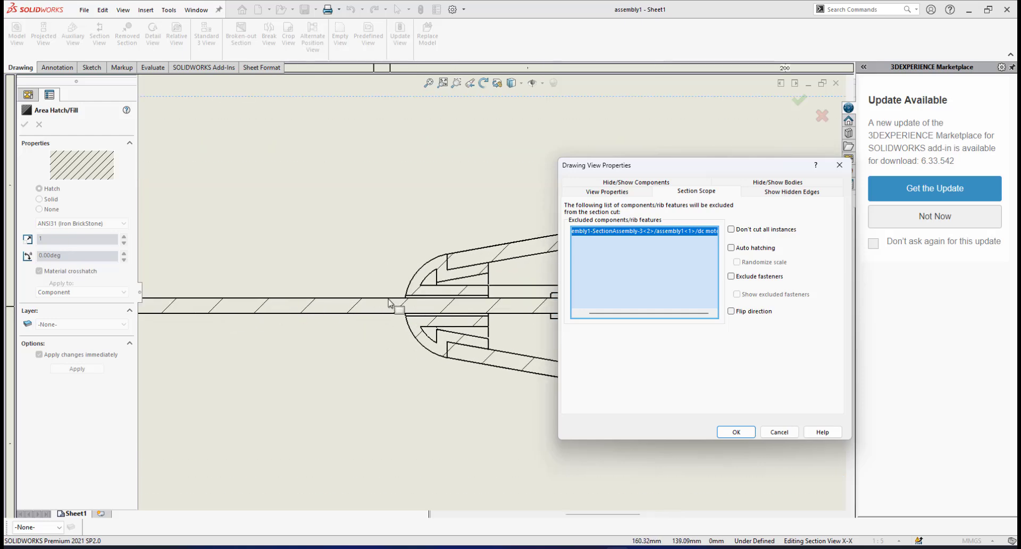
{"action": "scroll", "coordinate": [359, 307], "scroll_direction": "down", "scroll_amount": 1}
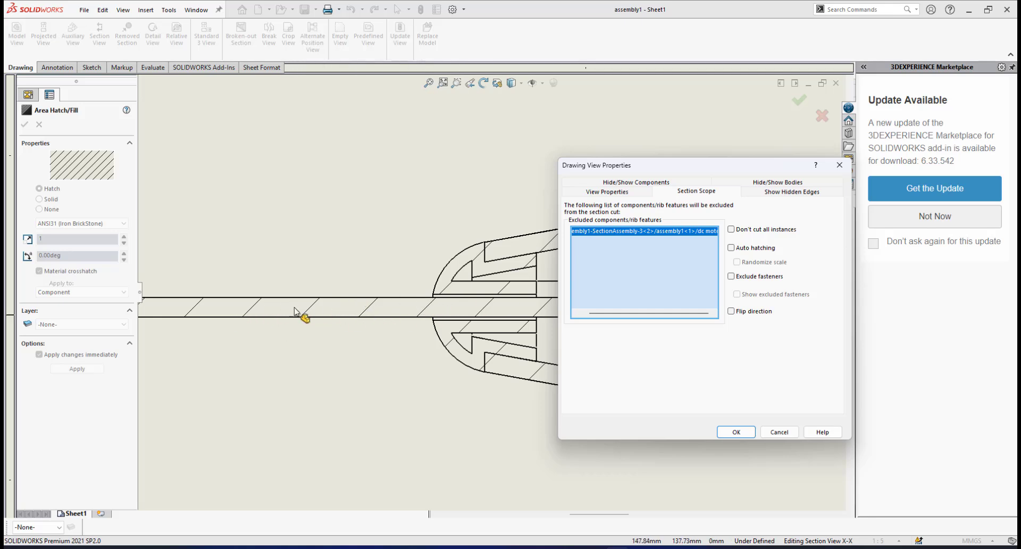
{"action": "left_click", "coordinate": [314, 310]}
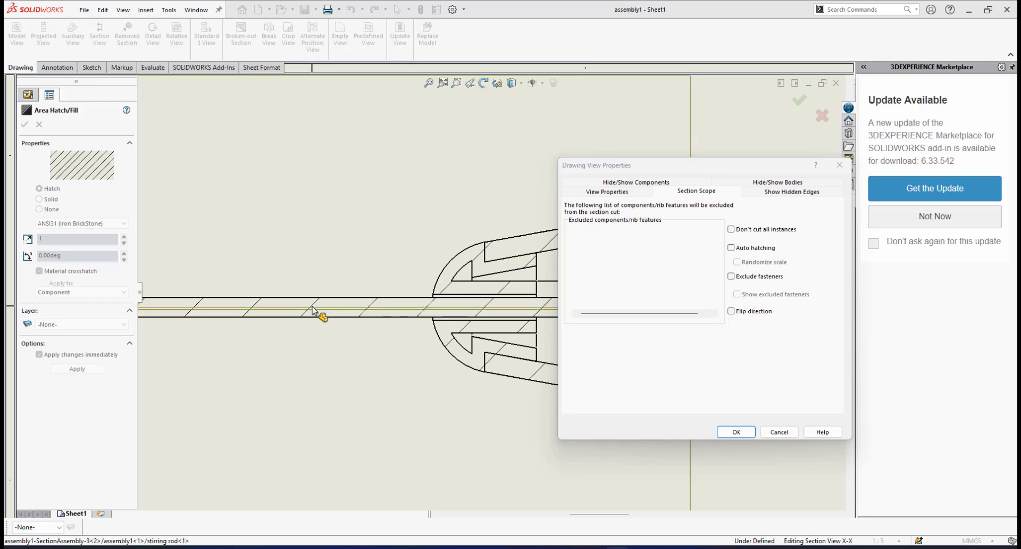
{"action": "left_click_drag", "start_coordinate": [653, 317], "coordinate": [700, 315]}
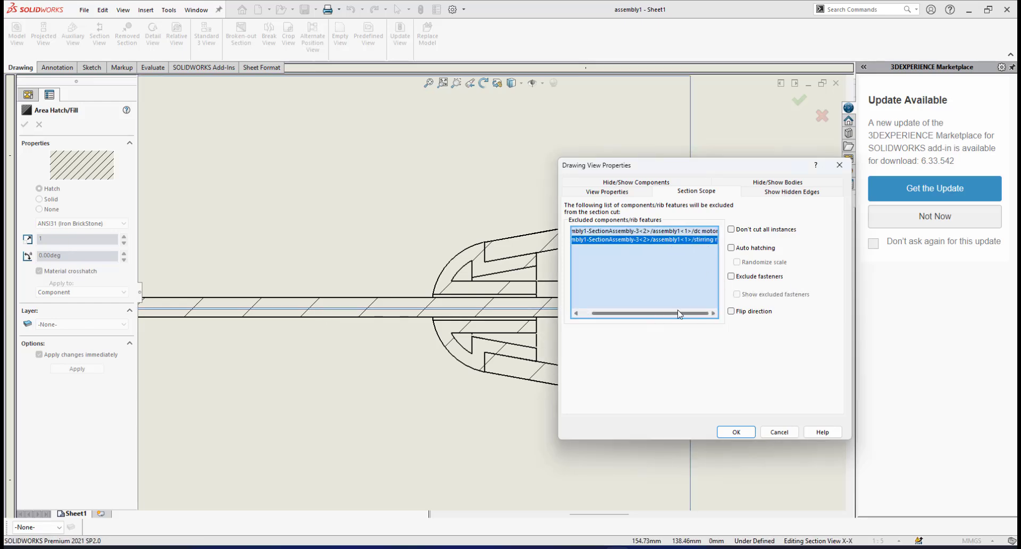
Move the Drawing View Properties dialog clear of the handle in the section view to expose its internal parts
{"action": "scroll", "coordinate": [462, 278], "scroll_direction": "up", "scroll_amount": 5}
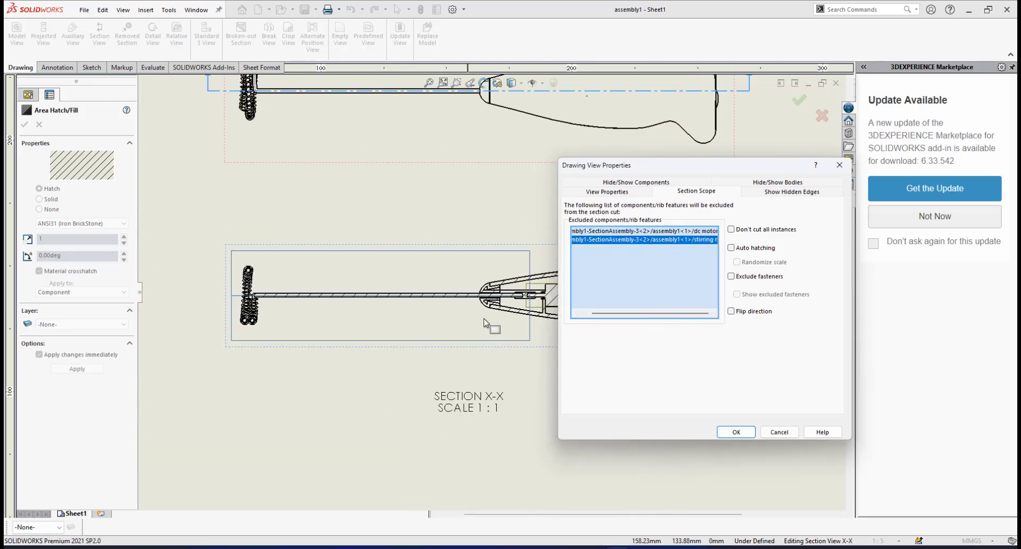
{"action": "scroll", "coordinate": [488, 322], "scroll_direction": "up", "scroll_amount": 4}
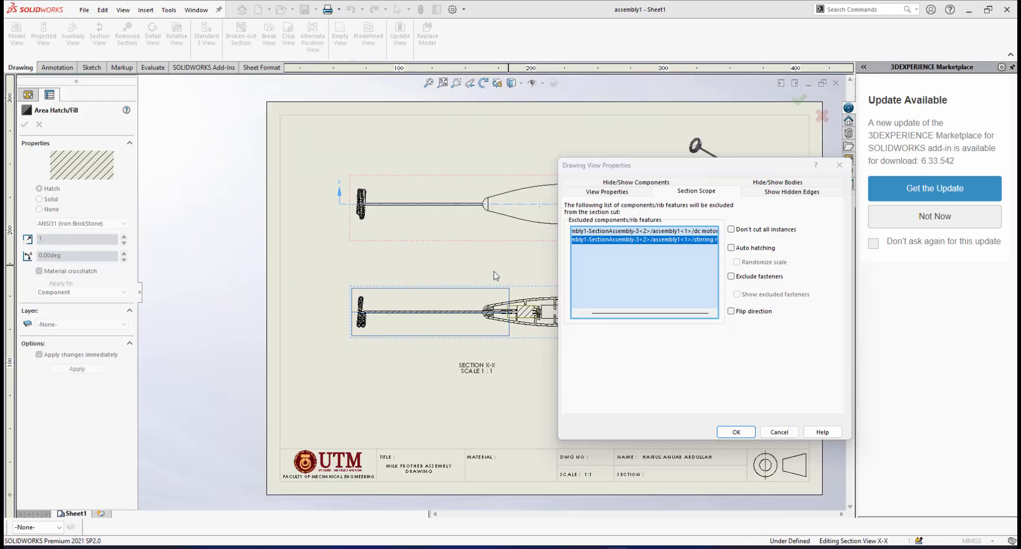
{"action": "middle_click_drag", "start_coordinate": [494, 272], "coordinate": [386, 274]}
{"action": "left_click_drag", "start_coordinate": [672, 170], "coordinate": [307, 174]}
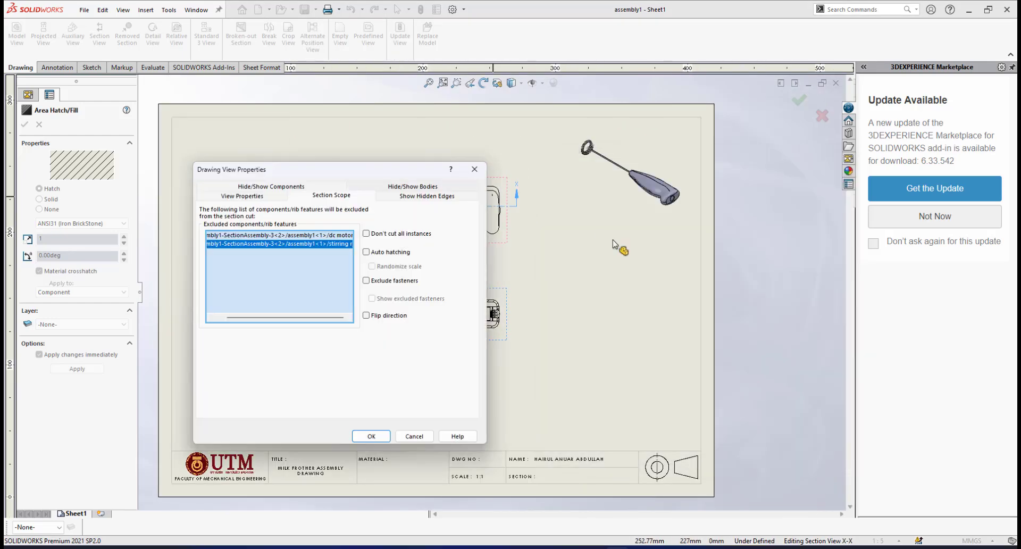
{"action": "scroll", "coordinate": [511, 340], "scroll_direction": "up", "scroll_amount": 2}
{"action": "scroll", "coordinate": [511, 341], "scroll_direction": "down", "scroll_amount": 3}
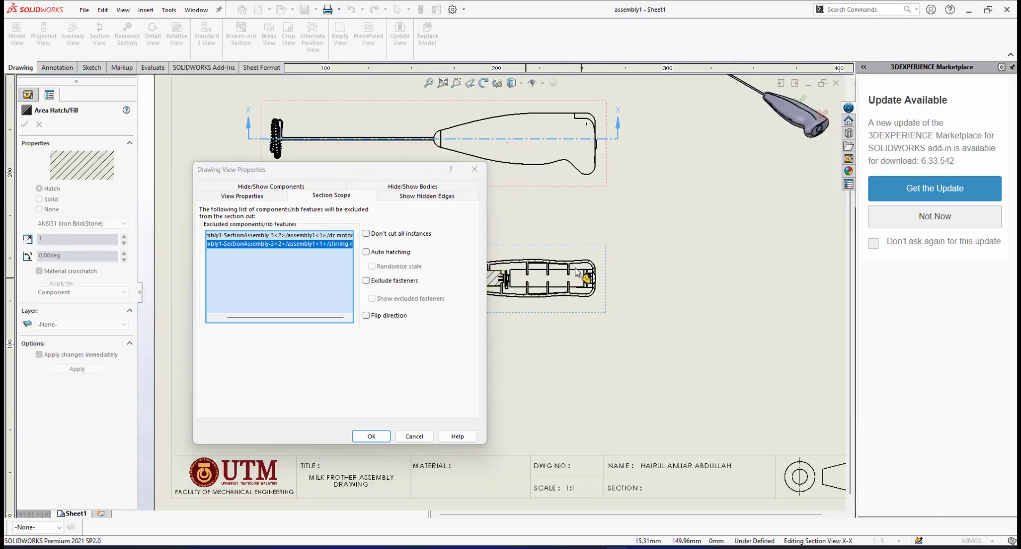
{"action": "scroll", "coordinate": [594, 254], "scroll_direction": "down", "scroll_amount": 2}
{"action": "middle_click_drag", "start_coordinate": [639, 209], "coordinate": [764, 202]}
{"action": "scroll", "coordinate": [676, 229], "scroll_direction": "down", "scroll_amount": 4}
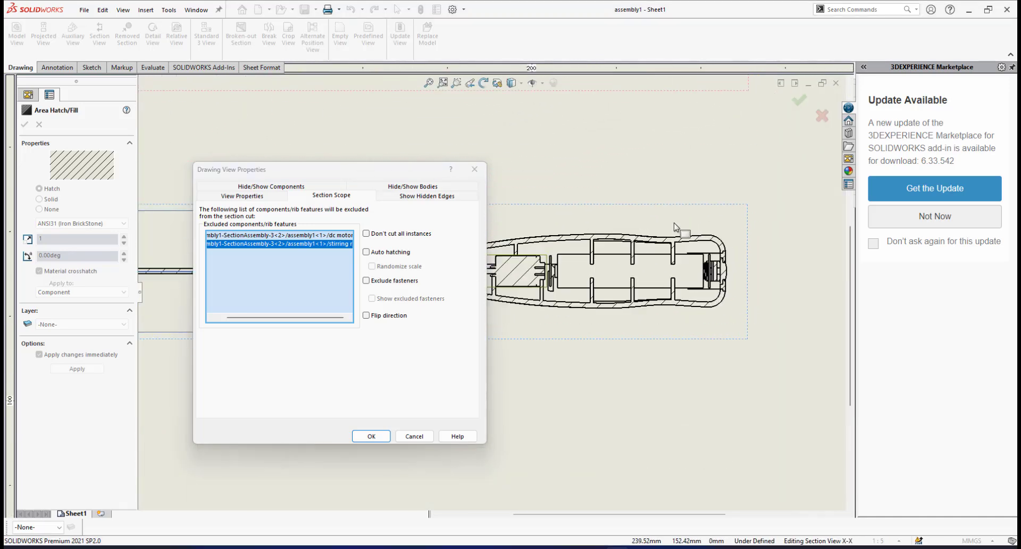
{"action": "scroll", "coordinate": [587, 318], "scroll_direction": "up", "scroll_amount": 3}
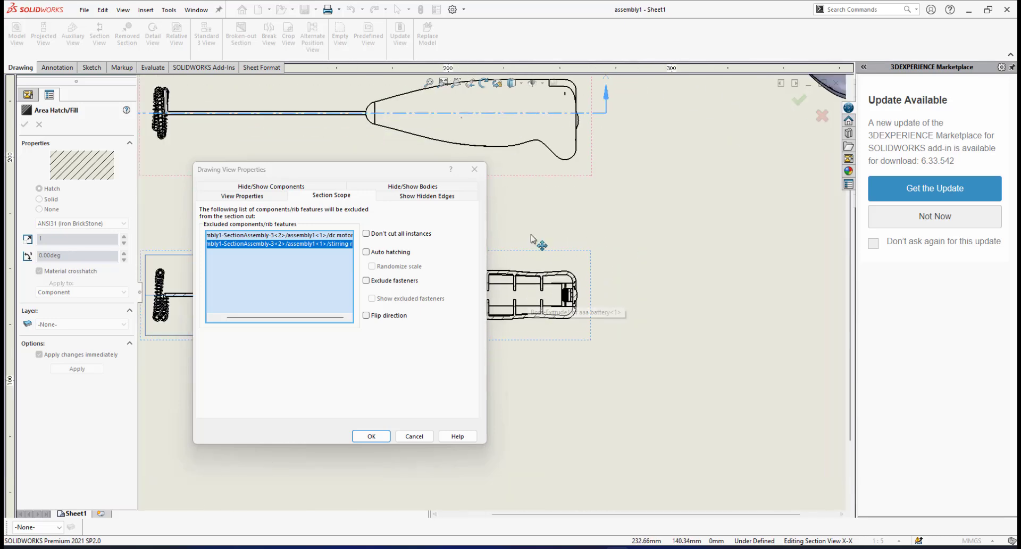
{"action": "left_click_drag", "start_coordinate": [386, 171], "coordinate": [344, 178]}
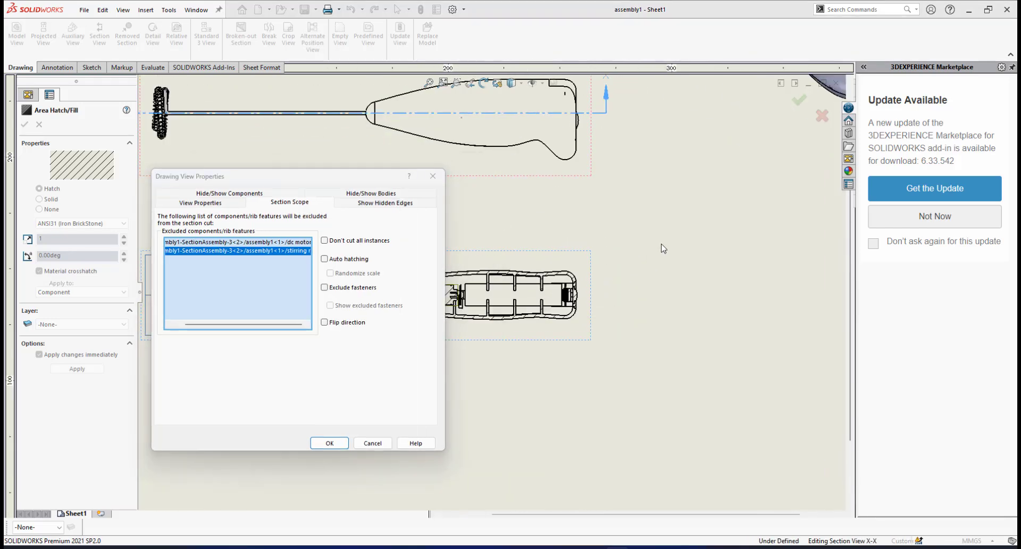
Add the battery connector between the dc motor and the battery to the section view's excluded components
{"action": "scroll", "coordinate": [600, 390], "scroll_direction": "up", "scroll_amount": 2}
{"action": "scroll", "coordinate": [607, 319], "scroll_direction": "down", "scroll_amount": 8}
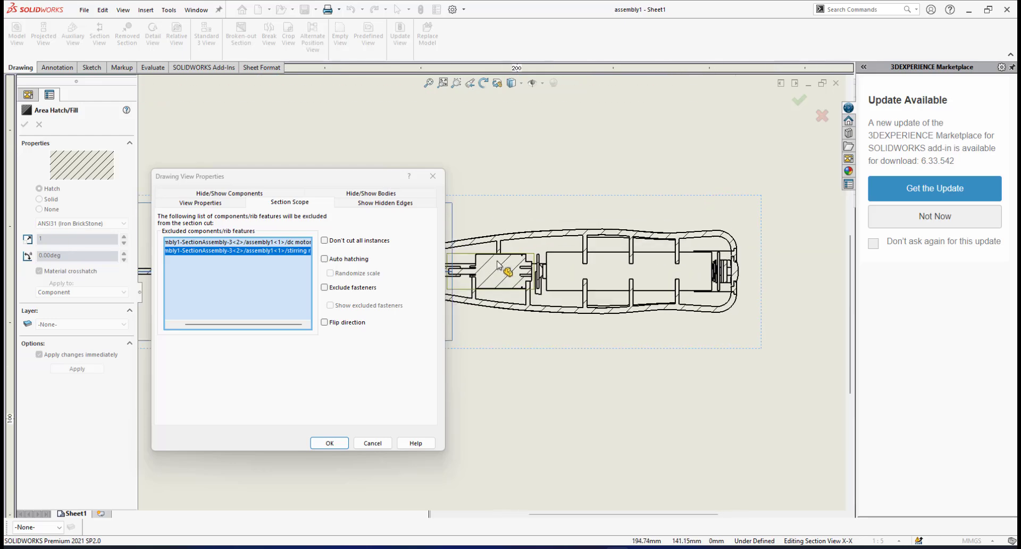
{"action": "scroll", "coordinate": [589, 277], "scroll_direction": "down", "scroll_amount": 2}
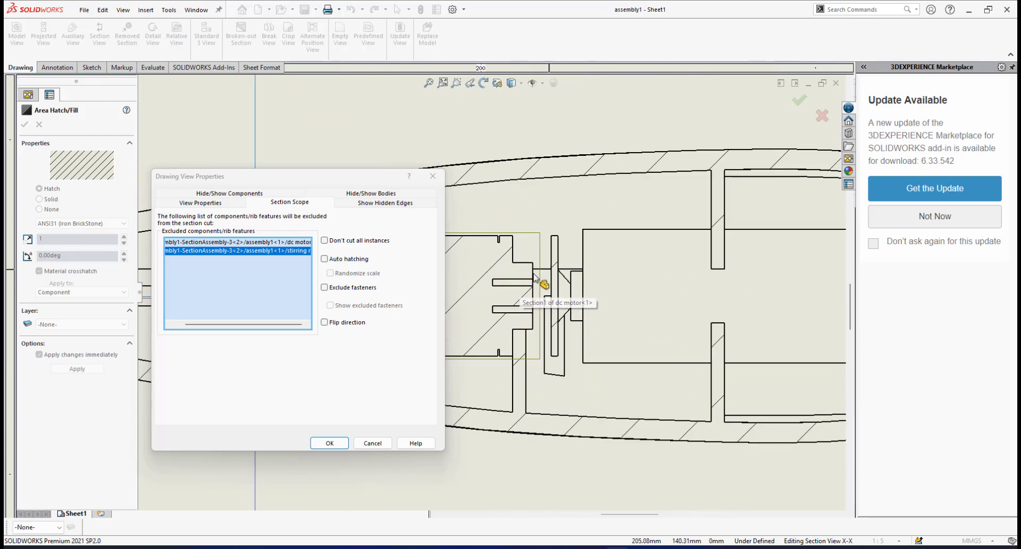
{"action": "left_click", "coordinate": [558, 264]}
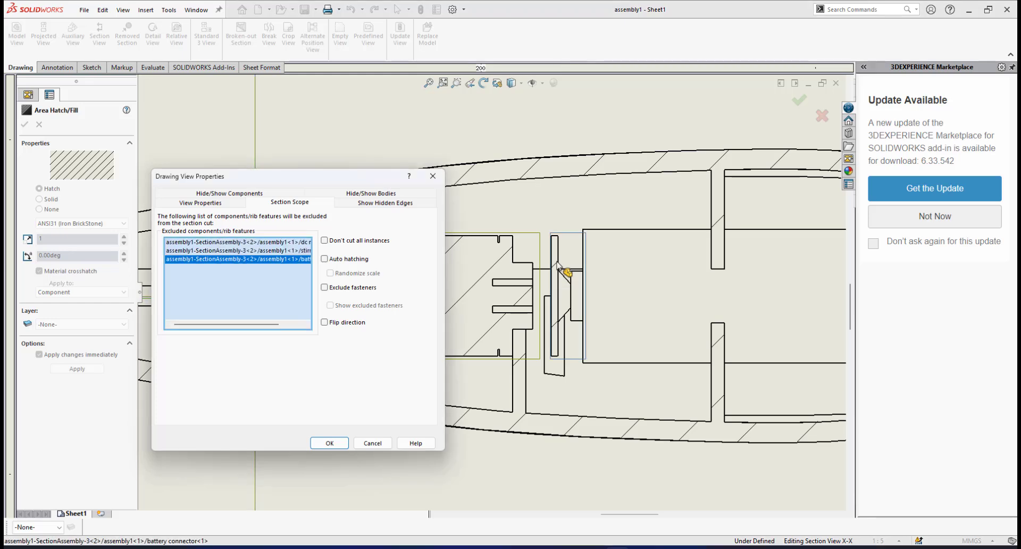
{"action": "left_click_drag", "start_coordinate": [286, 325], "coordinate": [310, 326]}
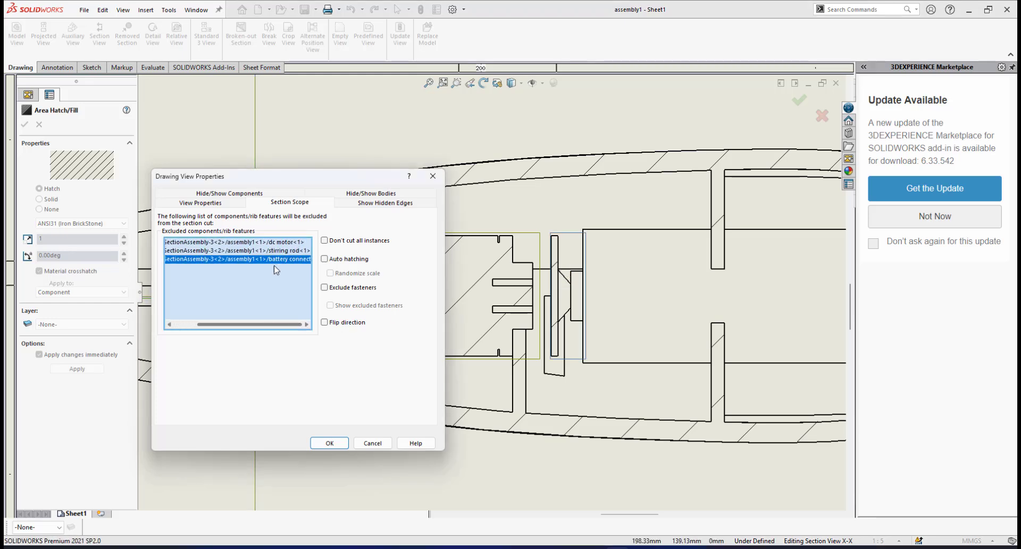
Add the tactile switch bracket at the handle's rear end to the section view's excluded components and apply the section scope
{"action": "scroll", "coordinate": [649, 327], "scroll_direction": "up", "scroll_amount": 3}
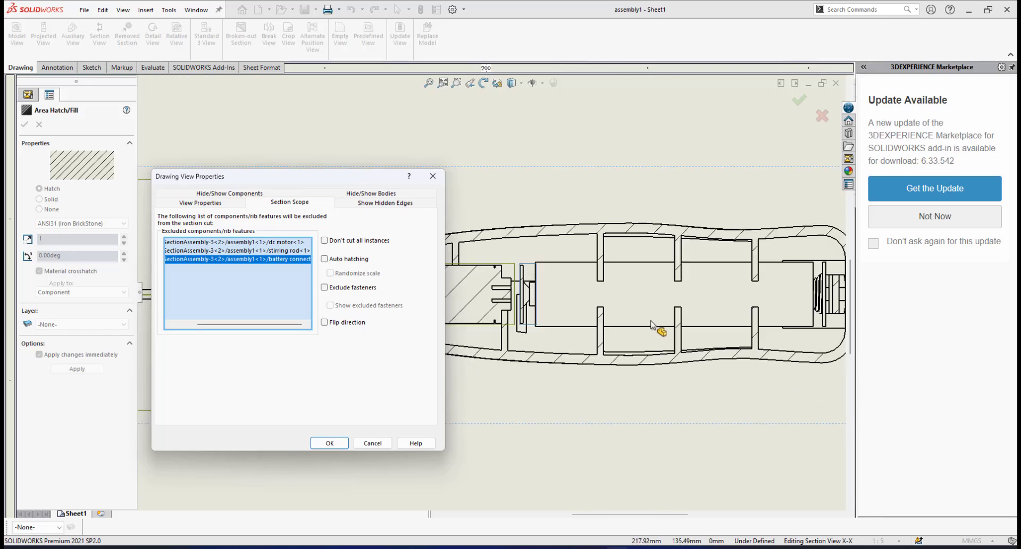
{"action": "scroll", "coordinate": [651, 325], "scroll_direction": "down", "scroll_amount": 5}
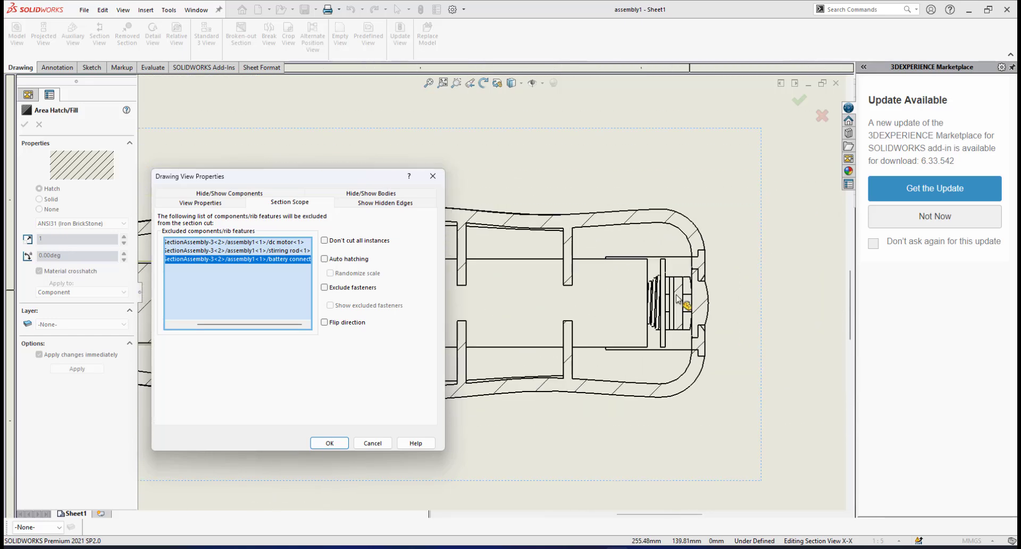
{"action": "scroll", "coordinate": [646, 305], "scroll_direction": "down", "scroll_amount": 3}
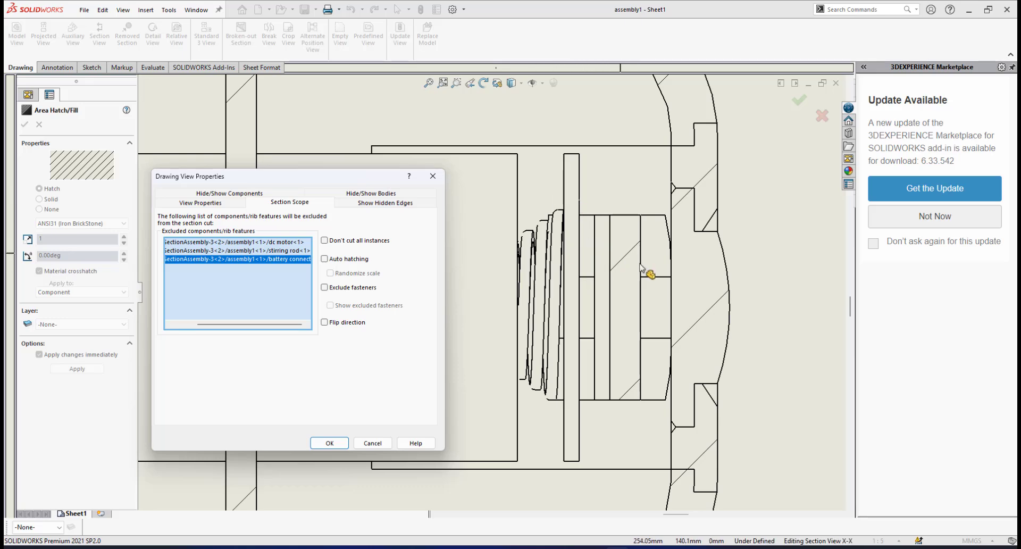
{"action": "scroll", "coordinate": [615, 274], "scroll_direction": "down", "scroll_amount": 2}
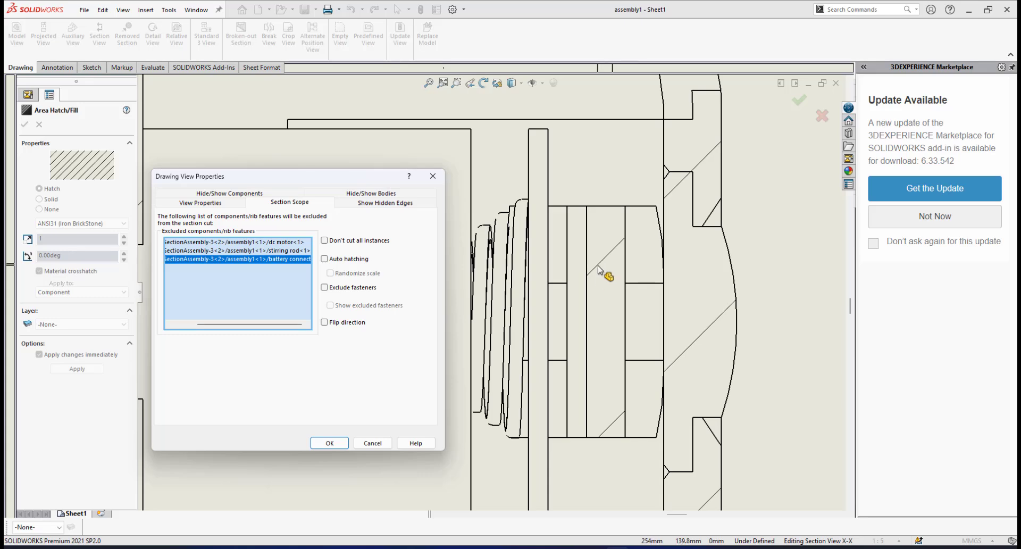
{"action": "left_click", "coordinate": [598, 269]}
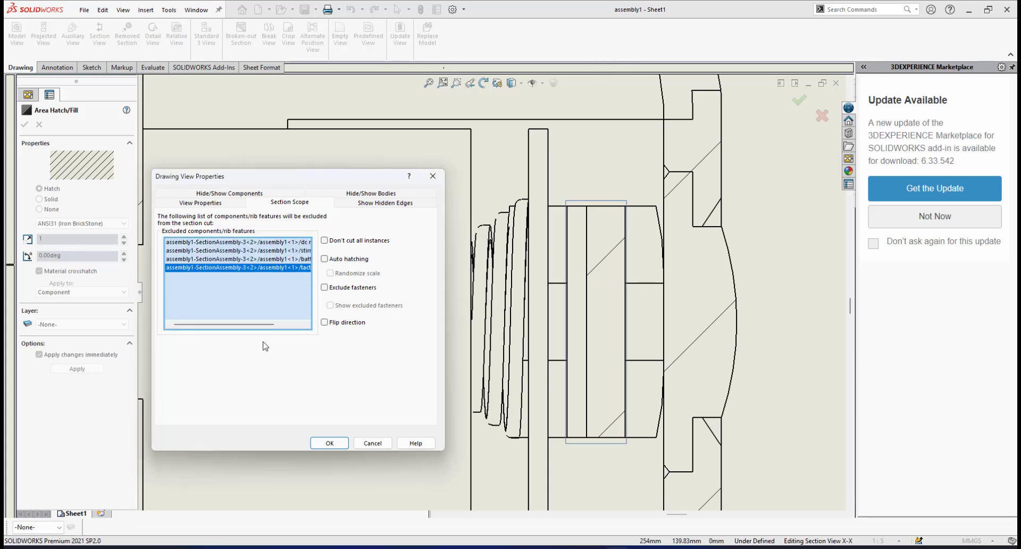
{"action": "left_click_drag", "start_coordinate": [258, 324], "coordinate": [288, 324]}
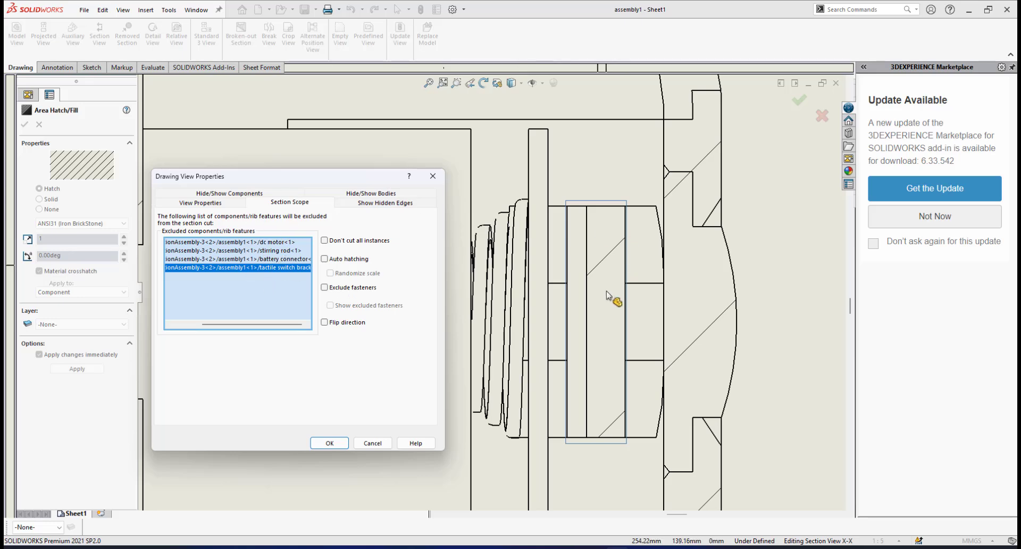
{"action": "scroll", "coordinate": [611, 298], "scroll_direction": "up", "scroll_amount": 2}
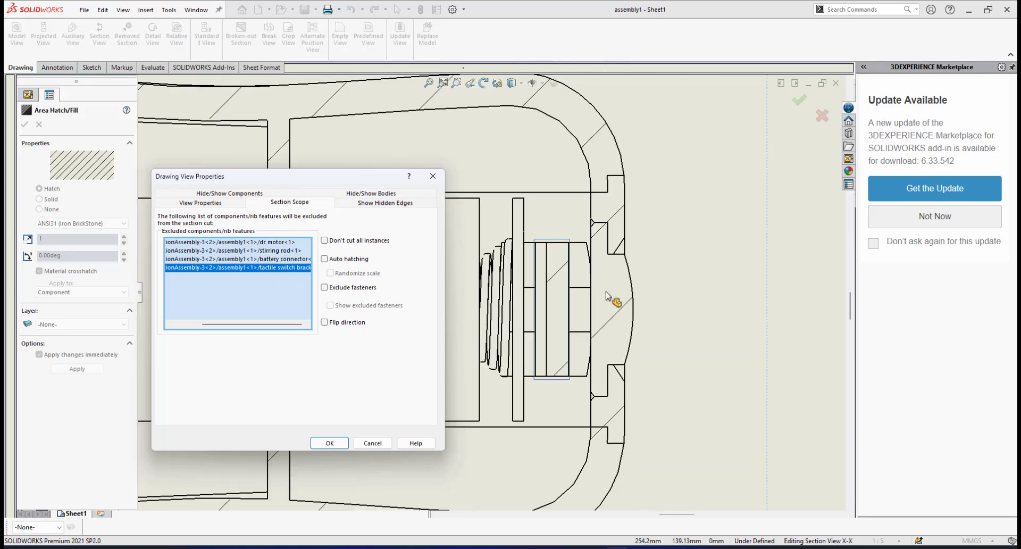
{"action": "left_click", "coordinate": [318, 444]}
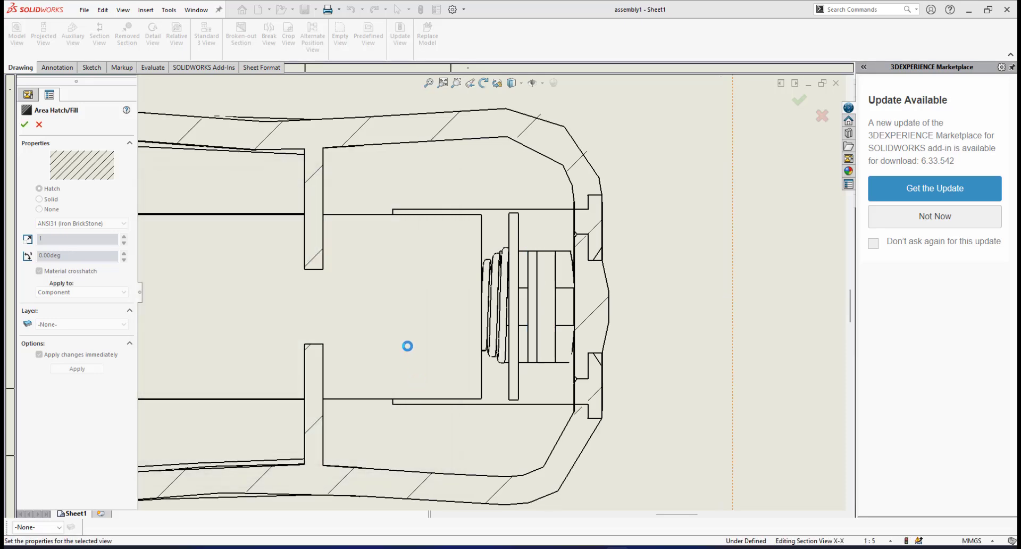
Examine section view X-X to check that the motor, stirring rod, battery connector and switch bracket are left uncut
{"action": "scroll", "coordinate": [407, 348], "scroll_direction": "up", "scroll_amount": 4}
{"action": "scroll", "coordinate": [377, 363], "scroll_direction": "up", "scroll_amount": 5}
{"action": "scroll", "coordinate": [355, 329], "scroll_direction": "down", "scroll_amount": 1}
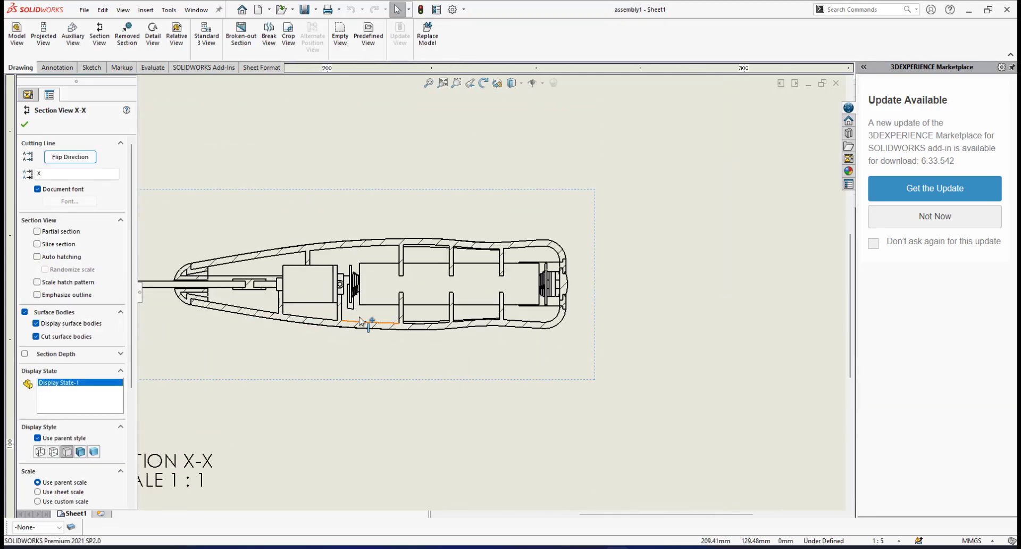
{"action": "scroll", "coordinate": [364, 321], "scroll_direction": "up", "scroll_amount": 3}
{"action": "scroll", "coordinate": [375, 299], "scroll_direction": "down", "scroll_amount": 2}
{"action": "scroll", "coordinate": [375, 299], "scroll_direction": "down", "scroll_amount": 2}
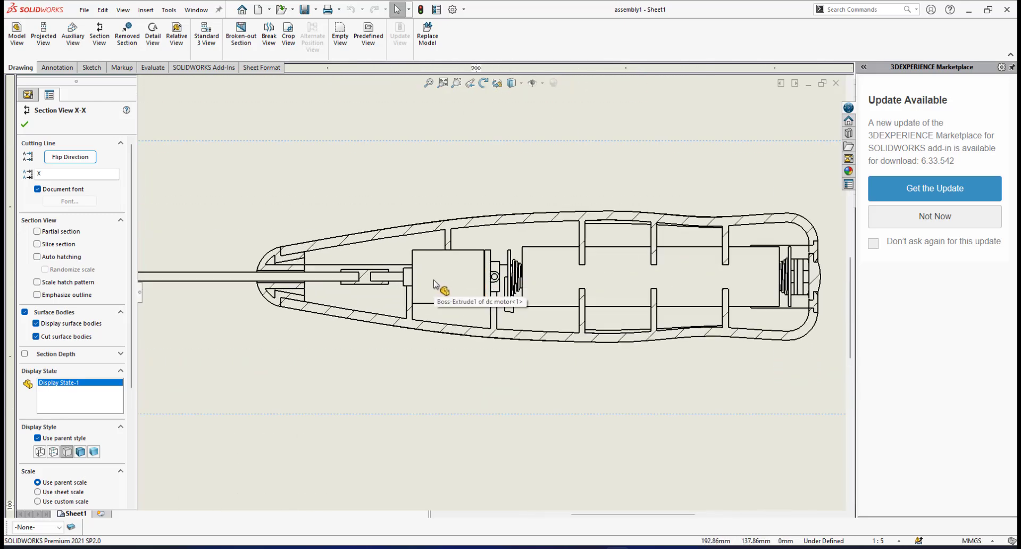
{"action": "scroll", "coordinate": [372, 298], "scroll_direction": "up", "scroll_amount": 2}
{"action": "scroll", "coordinate": [341, 302], "scroll_direction": "down", "scroll_amount": 1}
{"action": "scroll", "coordinate": [417, 278], "scroll_direction": "down", "scroll_amount": 1}
{"action": "scroll", "coordinate": [383, 278], "scroll_direction": "down", "scroll_amount": 1}
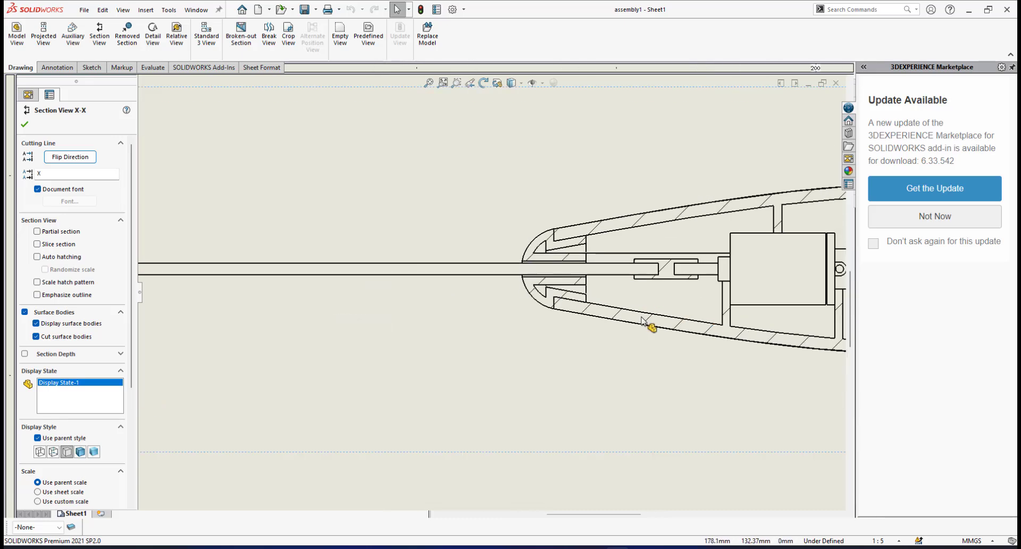
{"action": "scroll", "coordinate": [628, 319], "scroll_direction": "up", "scroll_amount": 3}
{"action": "scroll", "coordinate": [583, 299], "scroll_direction": "down", "scroll_amount": 2}
{"action": "scroll", "coordinate": [584, 300], "scroll_direction": "up", "scroll_amount": 2}
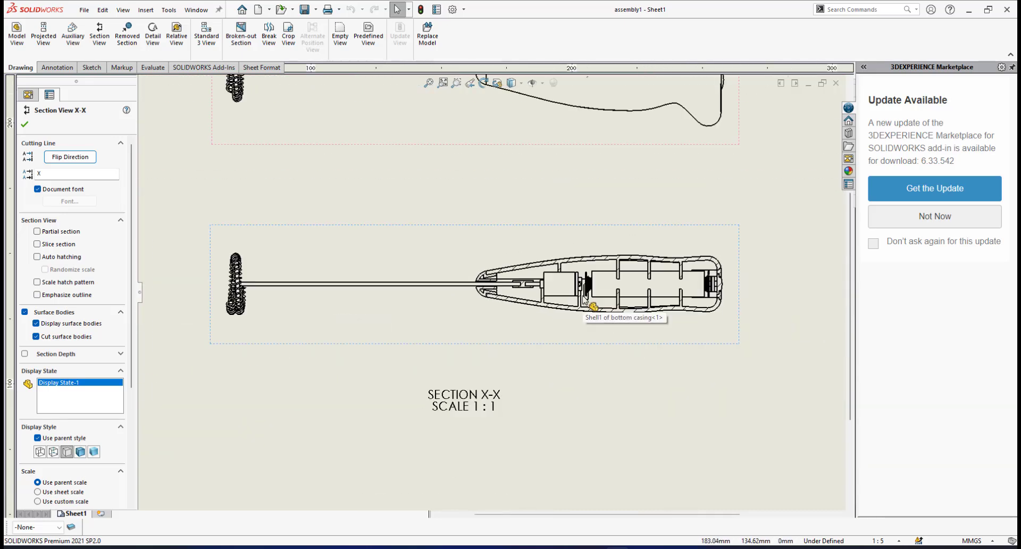
{"action": "scroll", "coordinate": [584, 300], "scroll_direction": "up", "scroll_amount": 5}
{"action": "scroll", "coordinate": [537, 244], "scroll_direction": "down", "scroll_amount": 2}
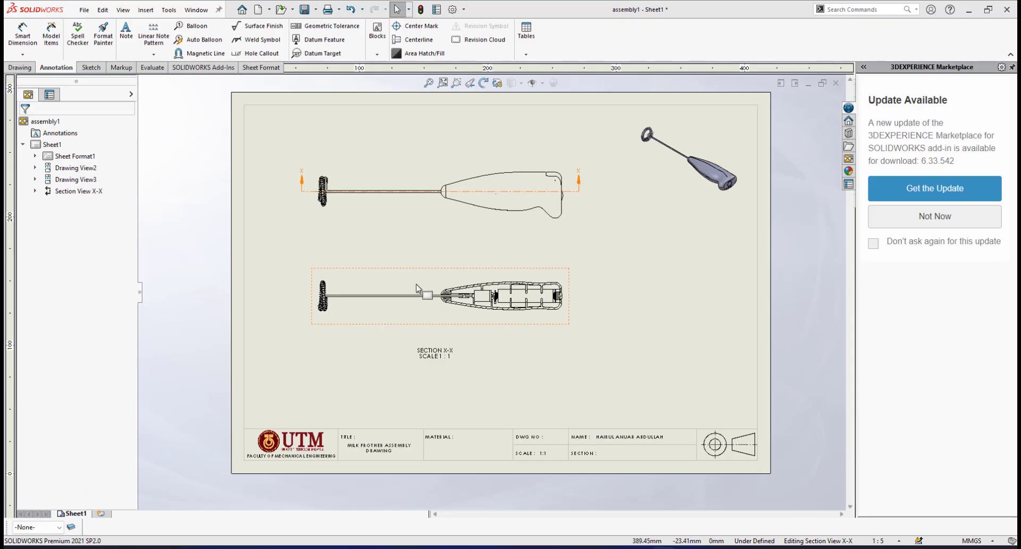
Examine the hatching of the casings, plastic cap and rod coupling around the front of the handle in section X-X
{"action": "scroll", "coordinate": [445, 292], "scroll_direction": "down", "scroll_amount": 3}
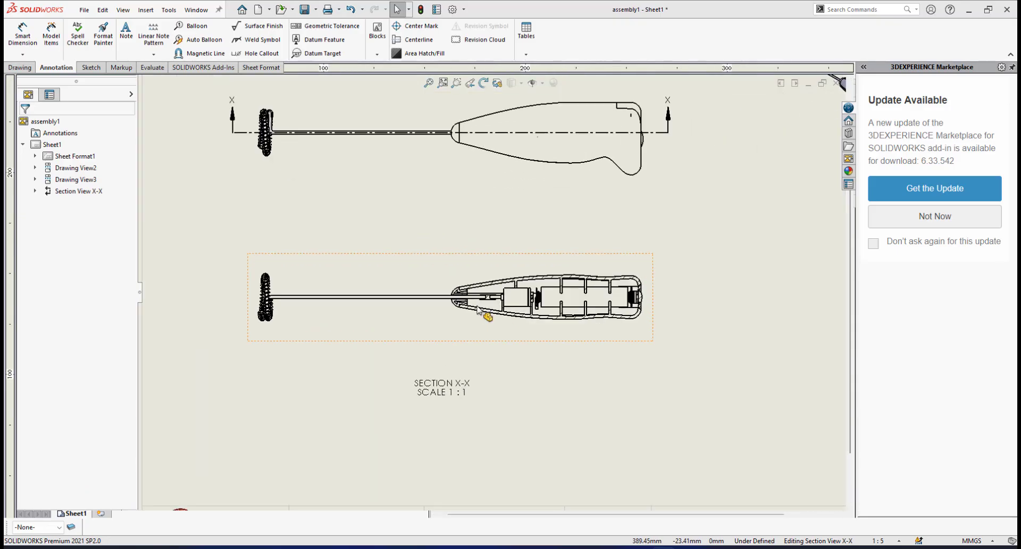
{"action": "scroll", "coordinate": [490, 304], "scroll_direction": "down", "scroll_amount": 5}
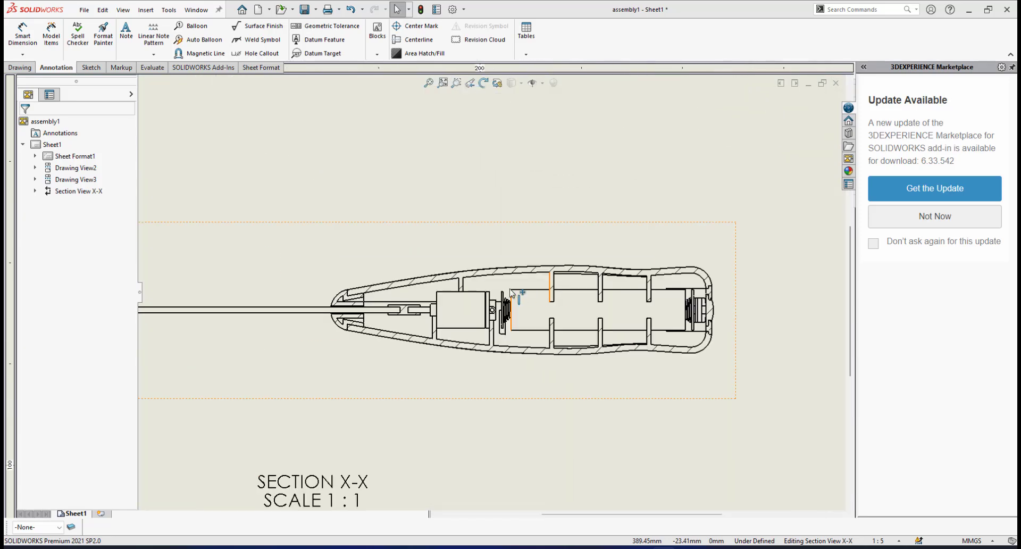
{"action": "scroll", "coordinate": [511, 291], "scroll_direction": "down", "scroll_amount": 4}
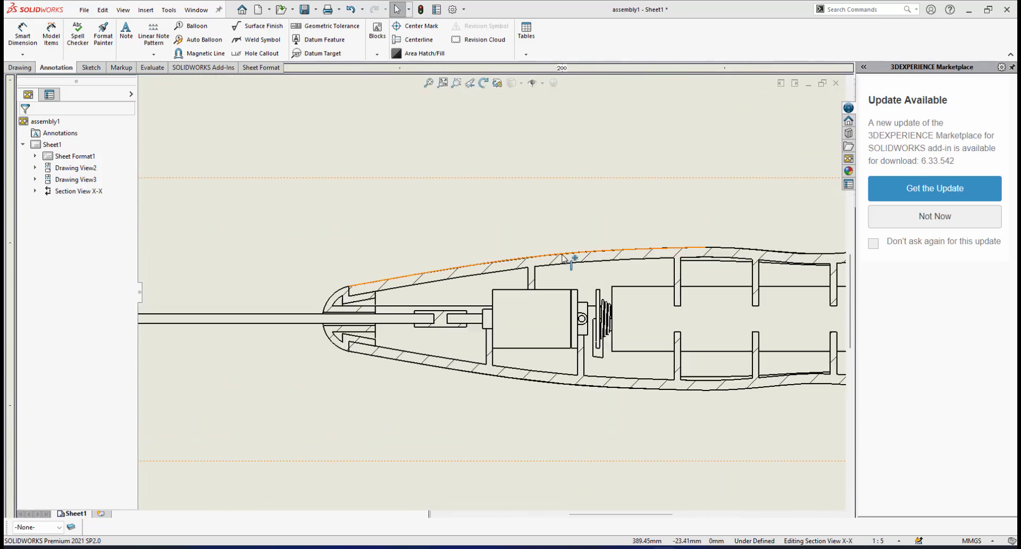
{"action": "scroll", "coordinate": [564, 258], "scroll_direction": "down", "scroll_amount": 1}
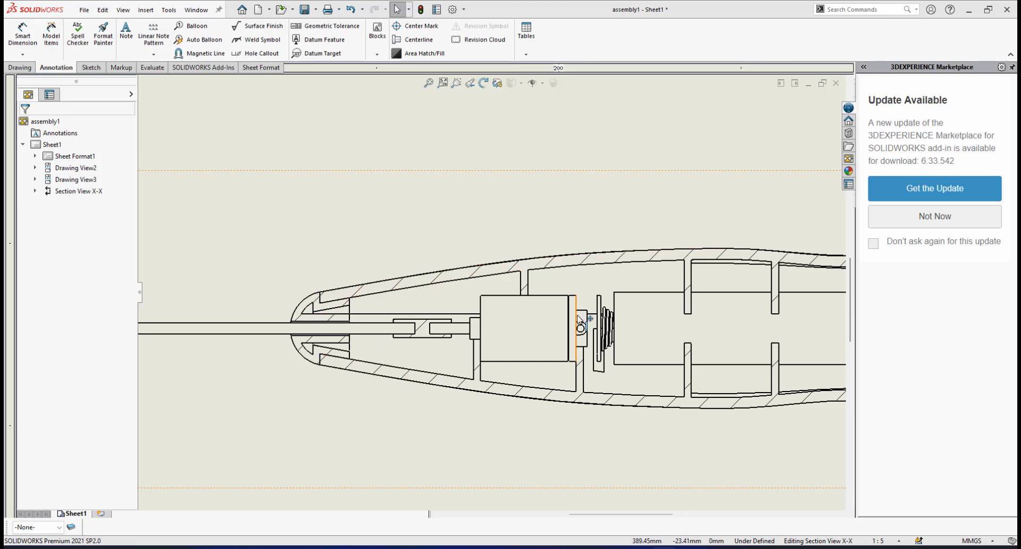
{"action": "scroll", "coordinate": [403, 318], "scroll_direction": "up", "scroll_amount": 3}
{"action": "scroll", "coordinate": [399, 287], "scroll_direction": "down", "scroll_amount": 4}
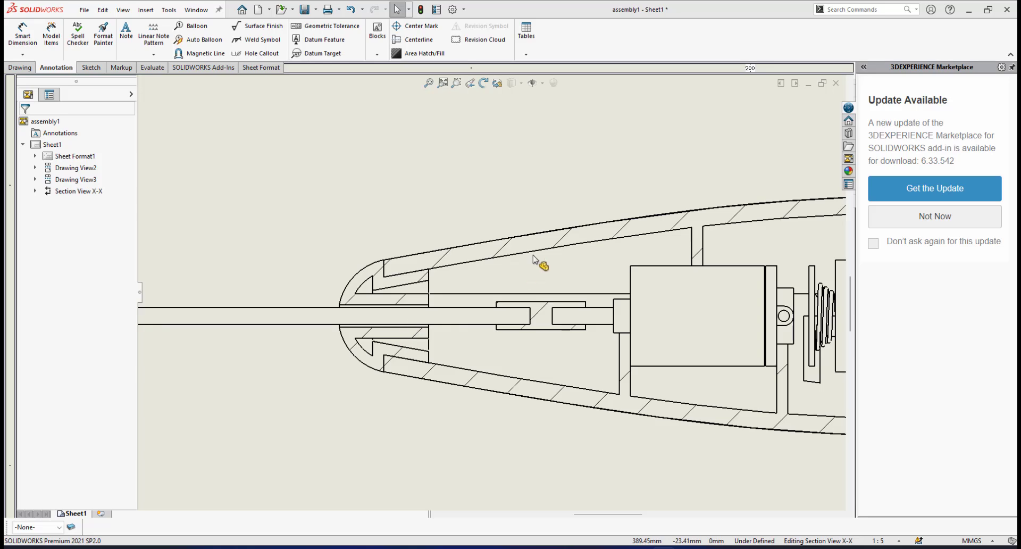
{"action": "scroll", "coordinate": [432, 272], "scroll_direction": "down", "scroll_amount": 1}
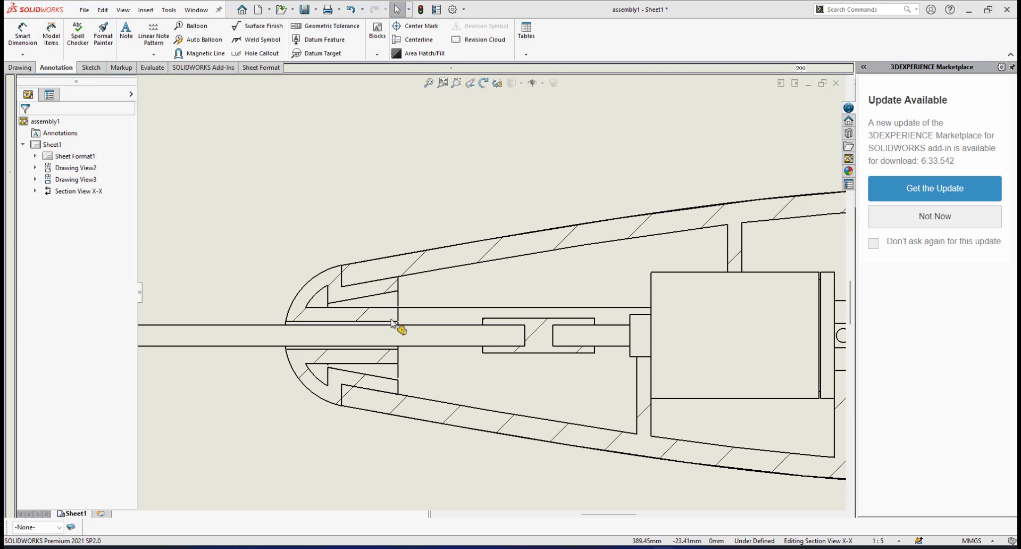
{"action": "scroll", "coordinate": [392, 323], "scroll_direction": "up", "scroll_amount": 2}
{"action": "scroll", "coordinate": [405, 322], "scroll_direction": "down", "scroll_amount": 4}
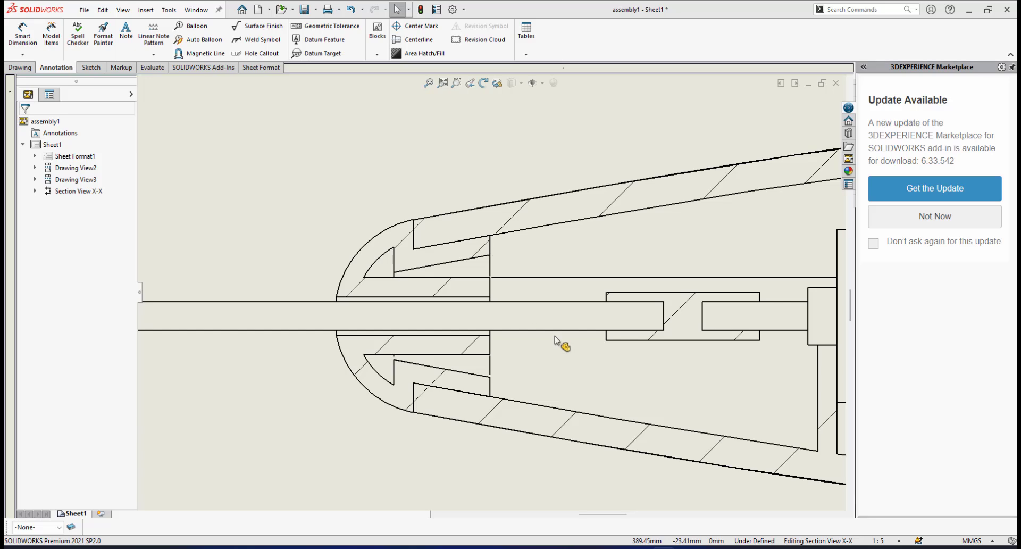
{"action": "scroll", "coordinate": [556, 341], "scroll_direction": "up", "scroll_amount": 8}
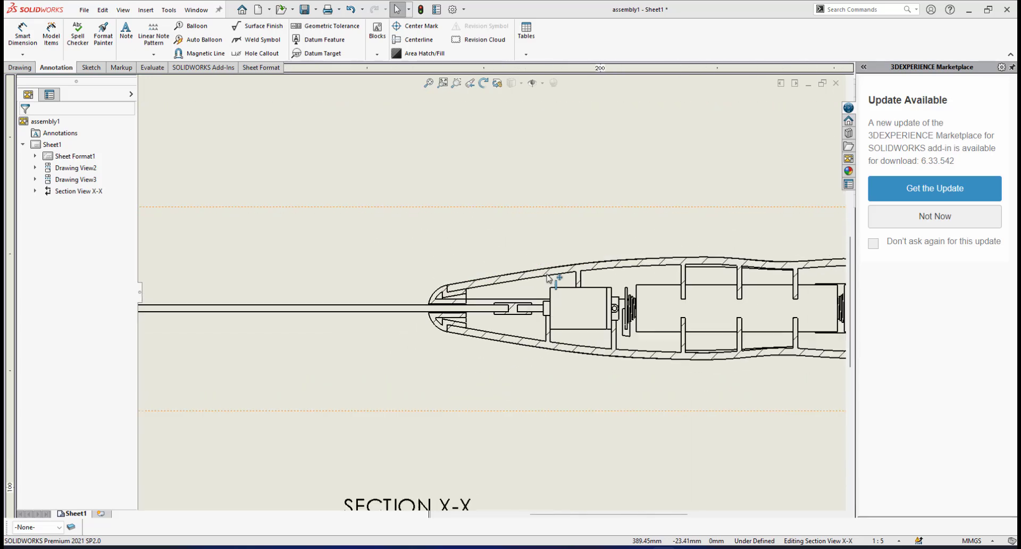
{"action": "scroll", "coordinate": [548, 277], "scroll_direction": "down", "scroll_amount": 6}
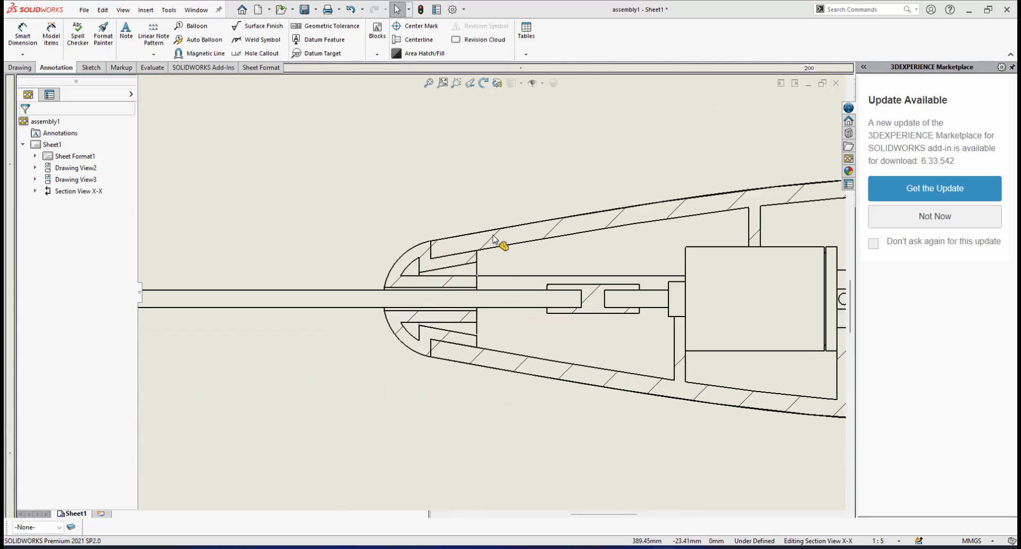
Turn off material crosshatch for the top casing in section X-X and set its hatch pattern to Parallel Lines
{"action": "left_click", "coordinate": [492, 240]}
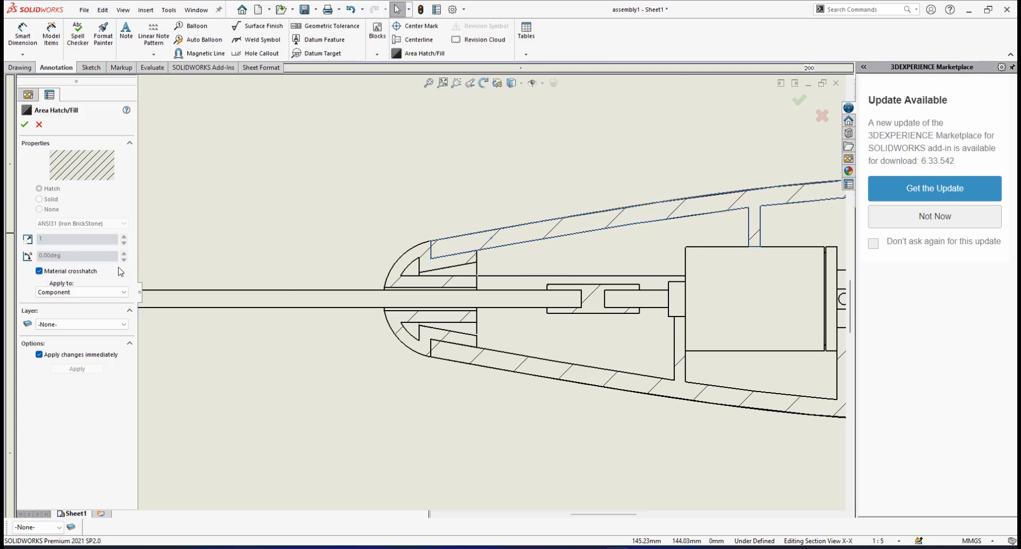
{"action": "left_click", "coordinate": [38, 271]}
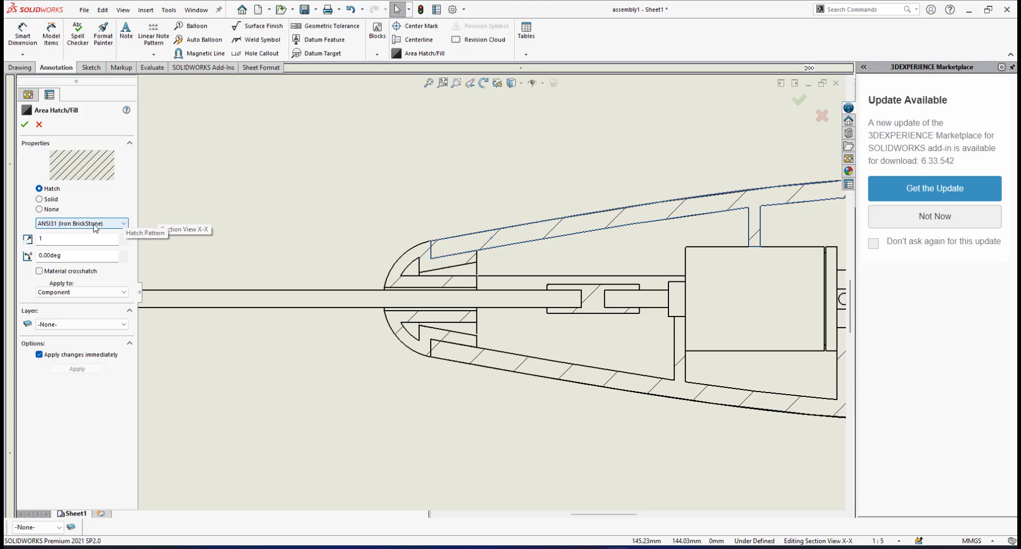
{"action": "left_click", "coordinate": [124, 224]}
{"action": "left_click_drag", "start_coordinate": [127, 278], "coordinate": [136, 405]}
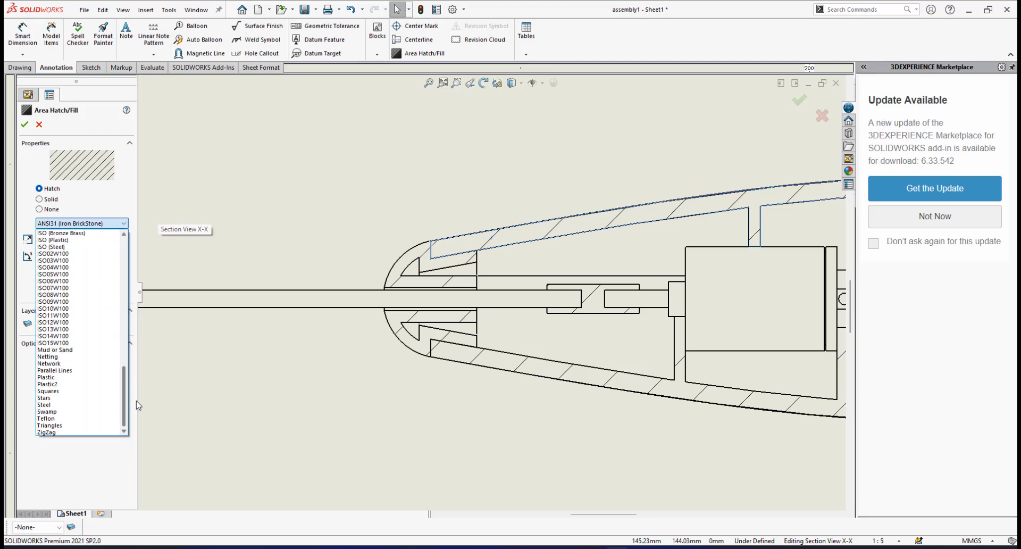
{"action": "left_click", "coordinate": [73, 371]}
{"action": "scroll", "coordinate": [687, 242], "scroll_direction": "up", "scroll_amount": 2}
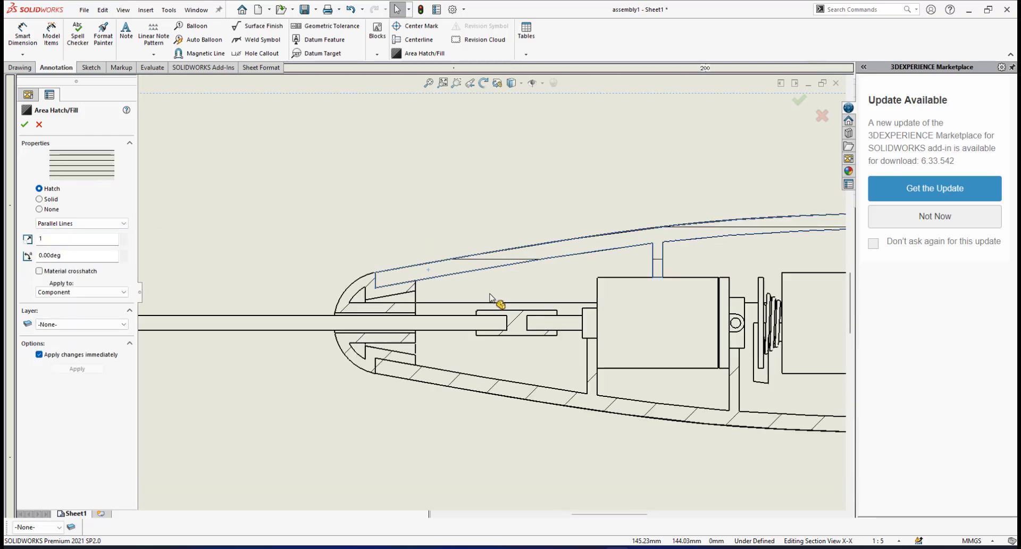
{"action": "scroll", "coordinate": [495, 298], "scroll_direction": "up", "scroll_amount": 3}
{"action": "scroll", "coordinate": [468, 327], "scroll_direction": "down", "scroll_amount": 2}
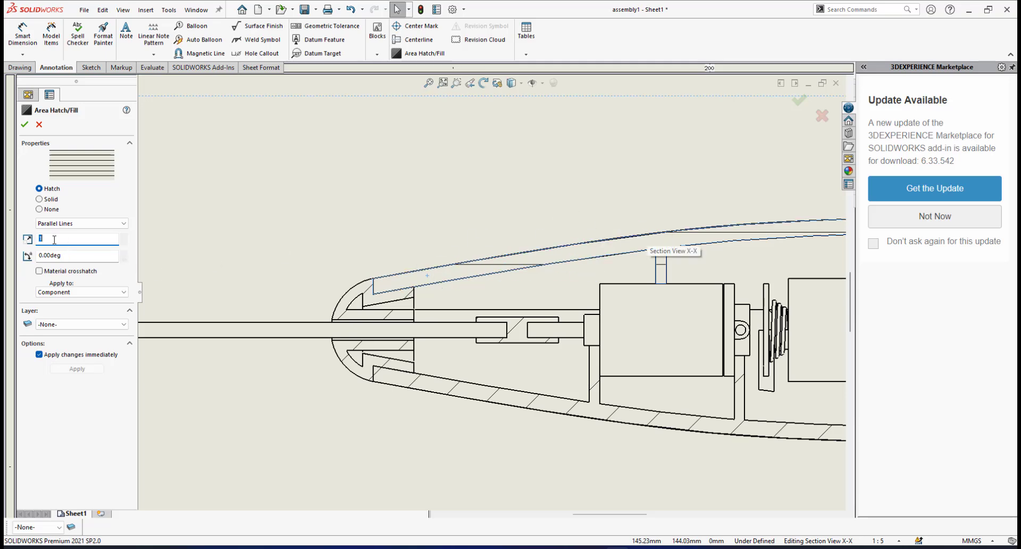
Set the top casing's hatch scale to 3 and its hatch angle to 45 degrees
{"action": "type", "text": "3"}
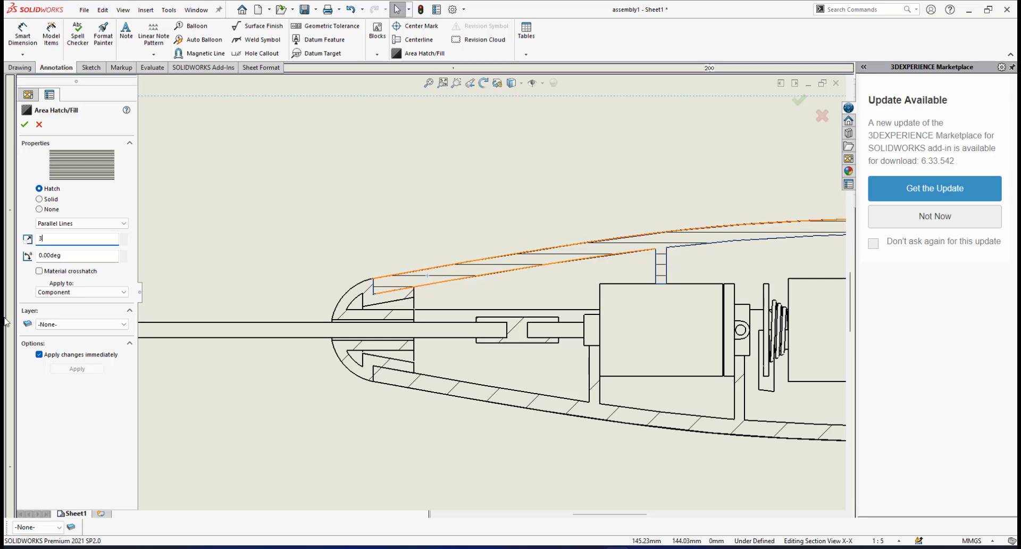
{"action": "left_click", "coordinate": [57, 258]}
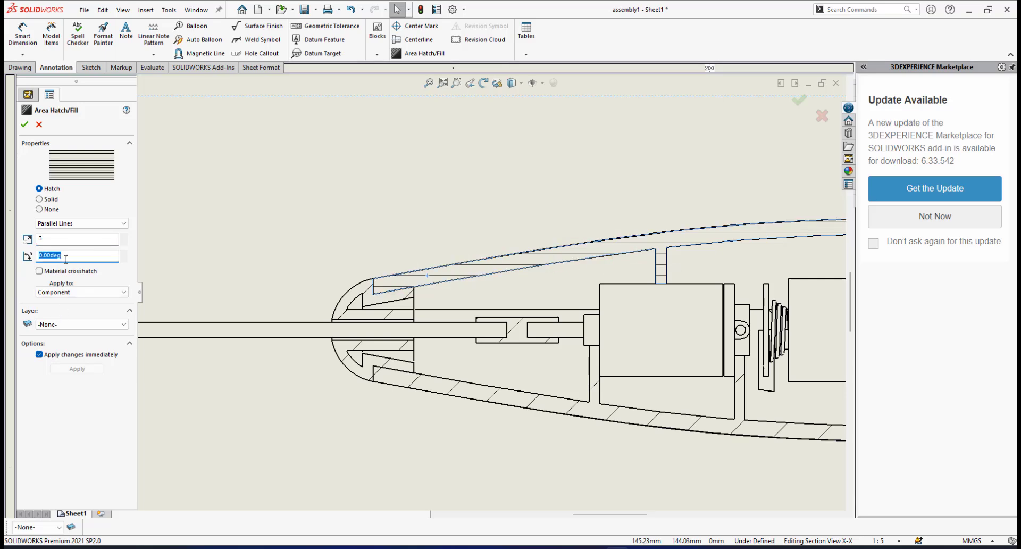
{"action": "type", "text": "45"}
{"action": "key", "text": "Return"}
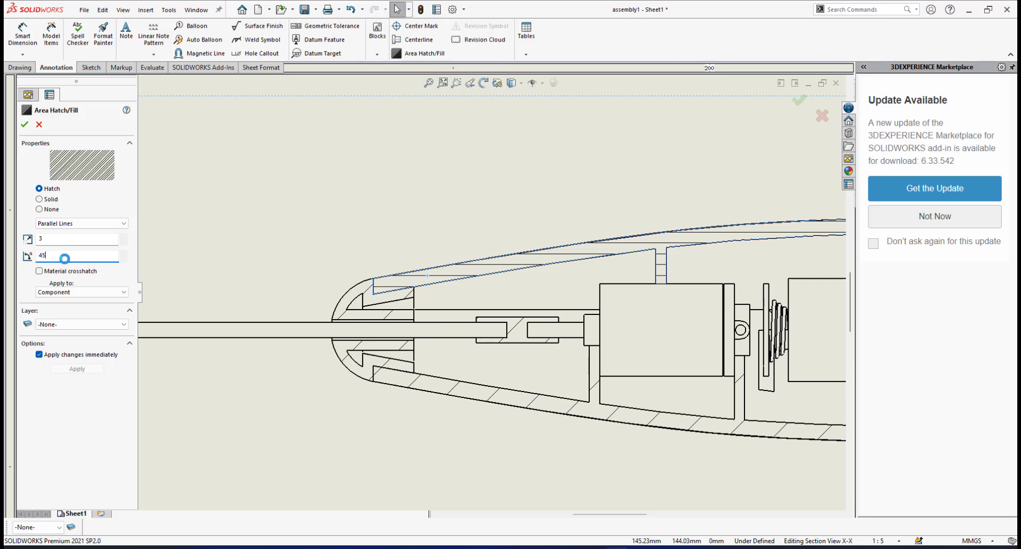
{"action": "scroll", "coordinate": [492, 268], "scroll_direction": "down", "scroll_amount": 3}
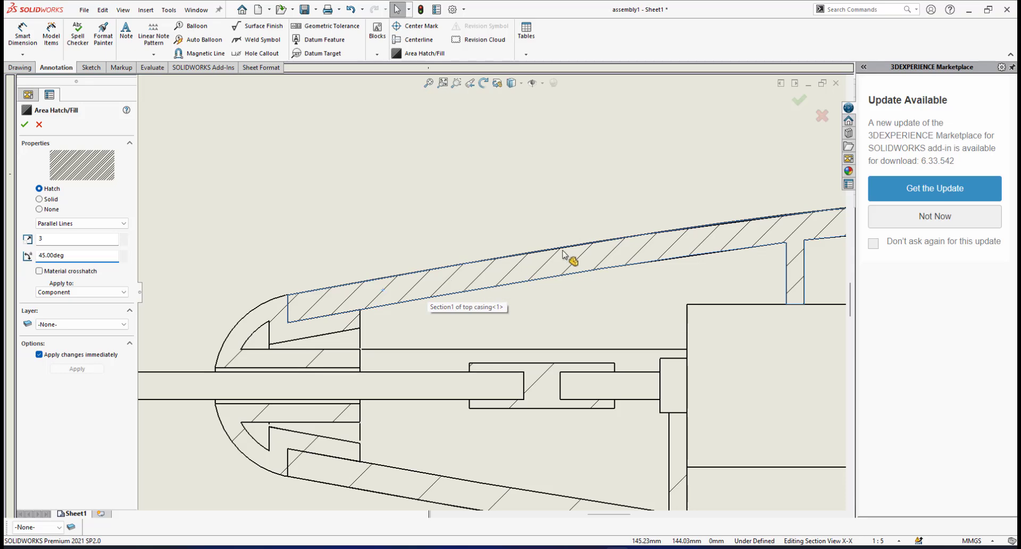
{"action": "scroll", "coordinate": [389, 341], "scroll_direction": "up", "scroll_amount": 2}
{"action": "scroll", "coordinate": [389, 325], "scroll_direction": "down", "scroll_amount": 5}
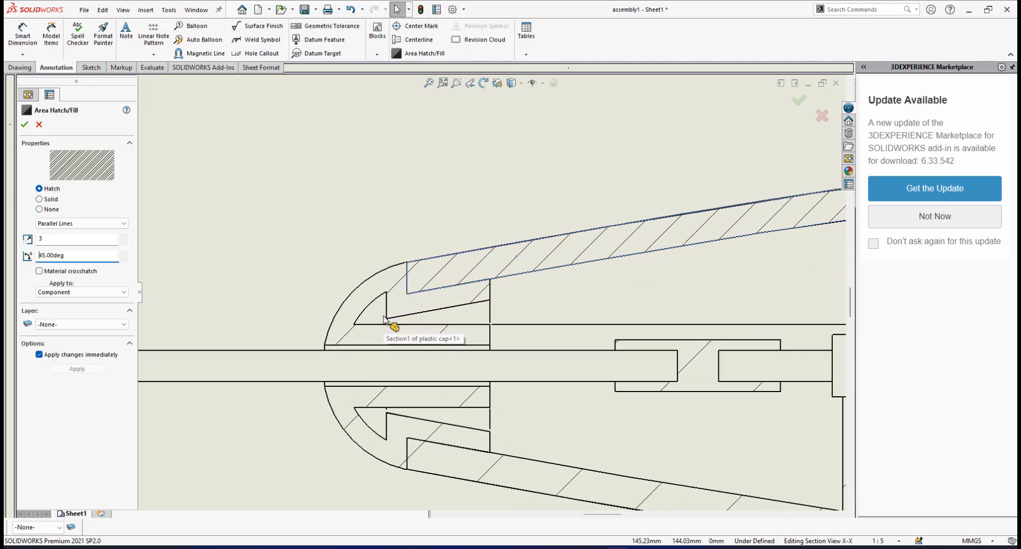
Turn off material crosshatch for both cut areas of the plastic cap in section X-X and set their hatch pattern to Parallel Lines
{"action": "scroll", "coordinate": [426, 289], "scroll_direction": "down", "scroll_amount": 1}
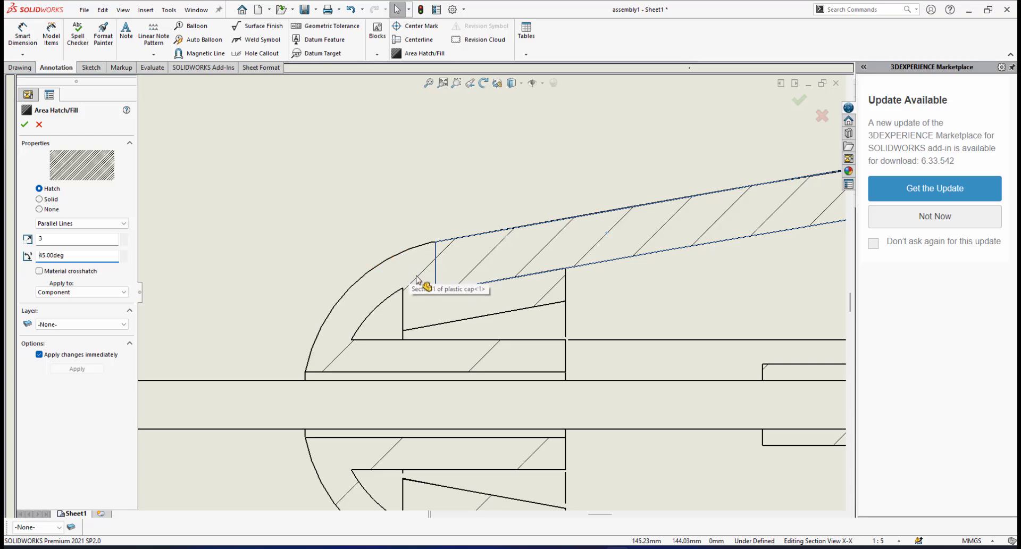
{"action": "left_click", "coordinate": [417, 277]}
{"action": "scroll", "coordinate": [435, 378], "scroll_direction": "up", "scroll_amount": 3}
{"action": "scroll", "coordinate": [434, 380], "scroll_direction": "down", "scroll_amount": 1}
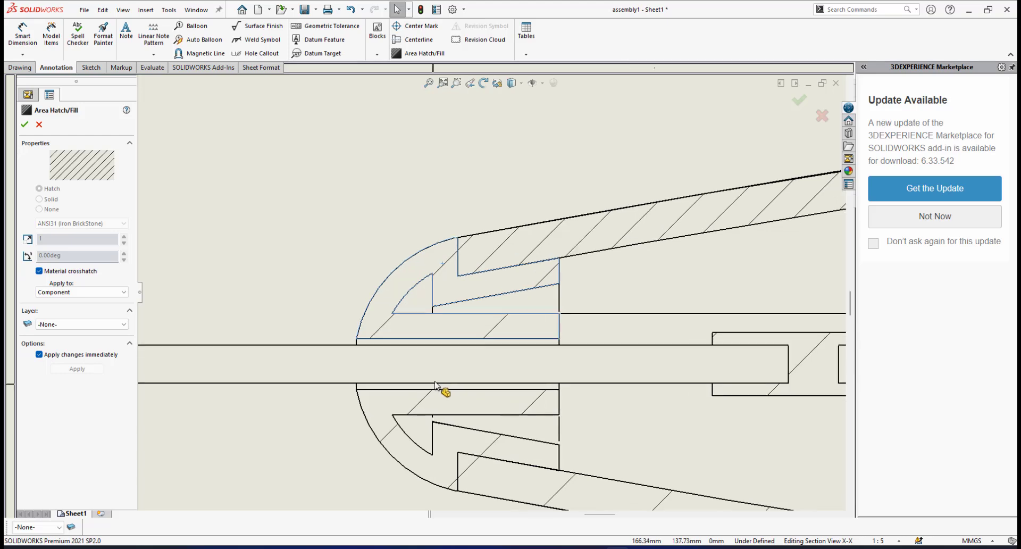
{"action": "scroll", "coordinate": [437, 384], "scroll_direction": "down", "scroll_amount": 3}
{"action": "scroll", "coordinate": [442, 385], "scroll_direction": "up", "scroll_amount": 2}
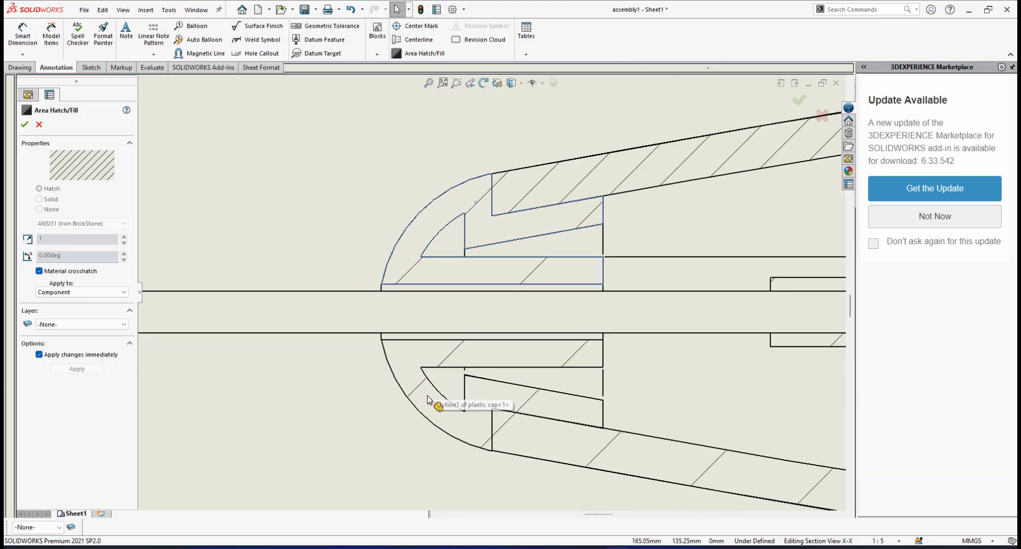
{"action": "left_click", "coordinate": [420, 394]}
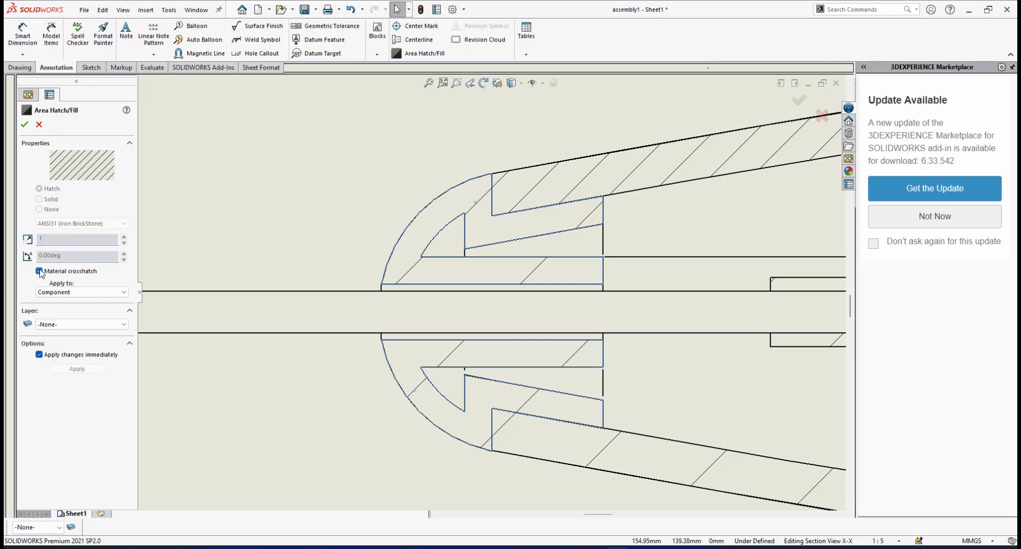
{"action": "left_click", "coordinate": [40, 270]}
{"action": "left_click", "coordinate": [116, 223]}
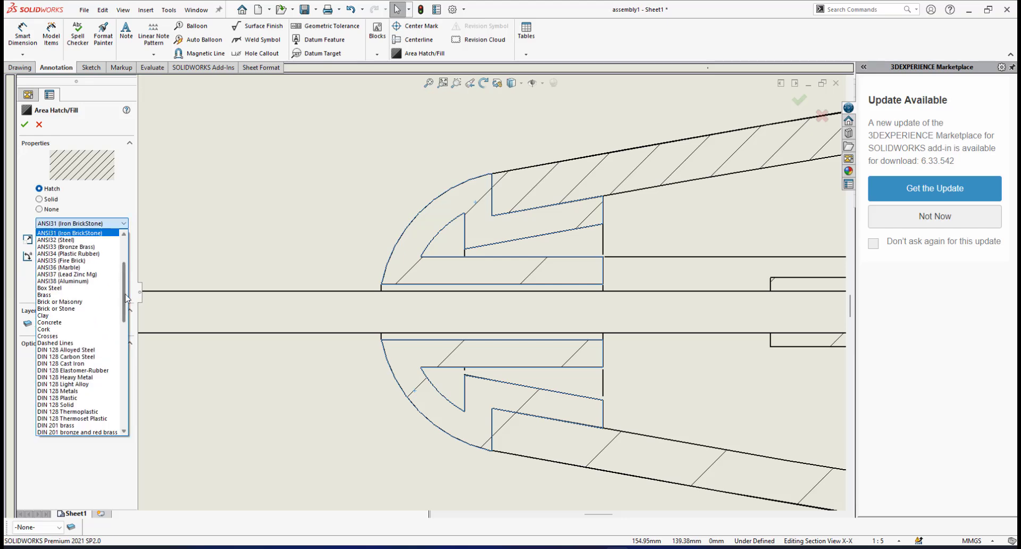
{"action": "left_click_drag", "start_coordinate": [127, 298], "coordinate": [127, 404]}
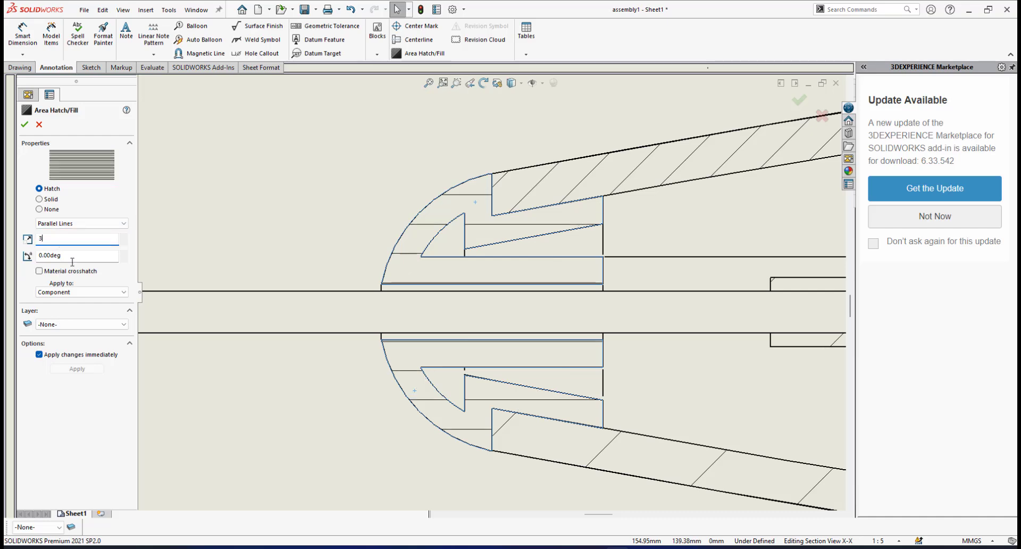
Set the plastic cap's hatch scale to 3 and its hatch angle to -45 degrees
{"action": "left_click", "coordinate": [76, 254]}
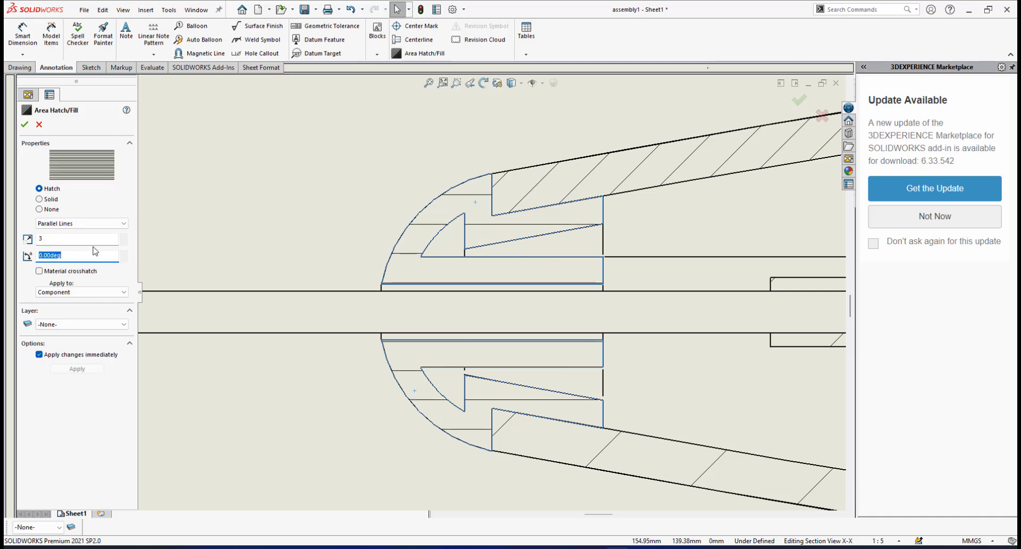
{"action": "type", "text": "-45"}
{"action": "key", "text": "Return"}
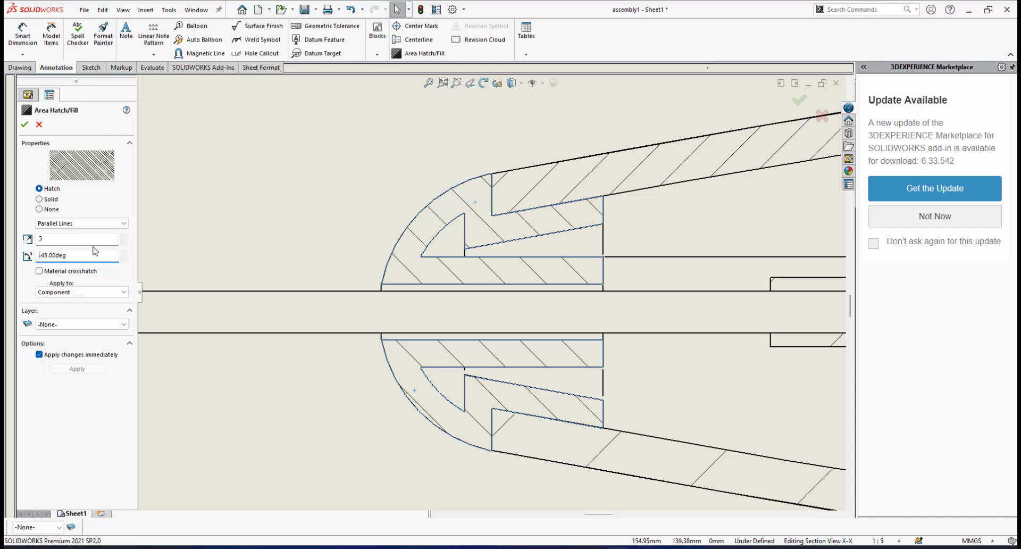
Turn off material crosshatch for the bottom casing in section X-X and set its hatch pattern to Parallel Lines
{"action": "scroll", "coordinate": [563, 414], "scroll_direction": "up", "scroll_amount": 5}
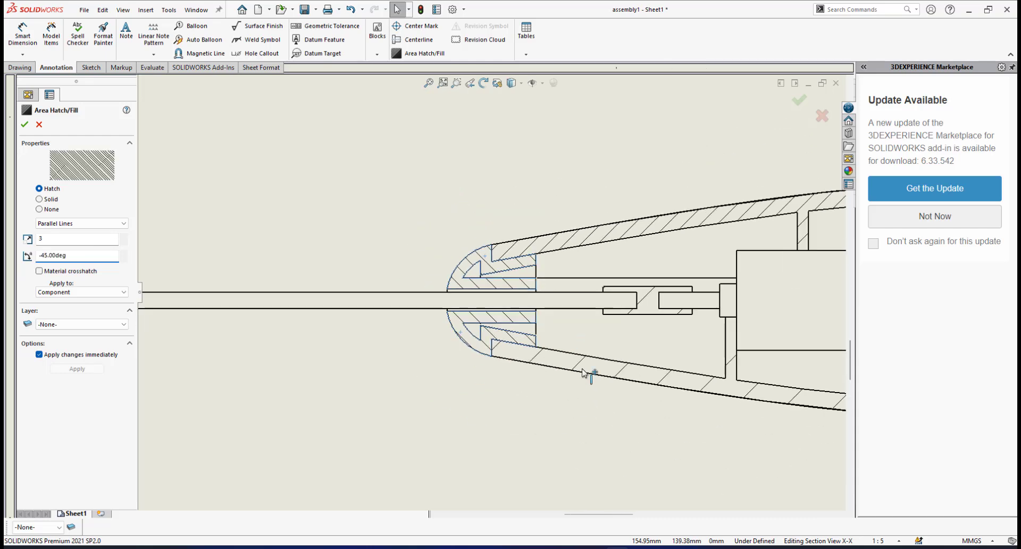
{"action": "scroll", "coordinate": [584, 375], "scroll_direction": "down", "scroll_amount": 1}
{"action": "scroll", "coordinate": [445, 329], "scroll_direction": "down", "scroll_amount": 2}
{"action": "scroll", "coordinate": [444, 326], "scroll_direction": "down", "scroll_amount": 2}
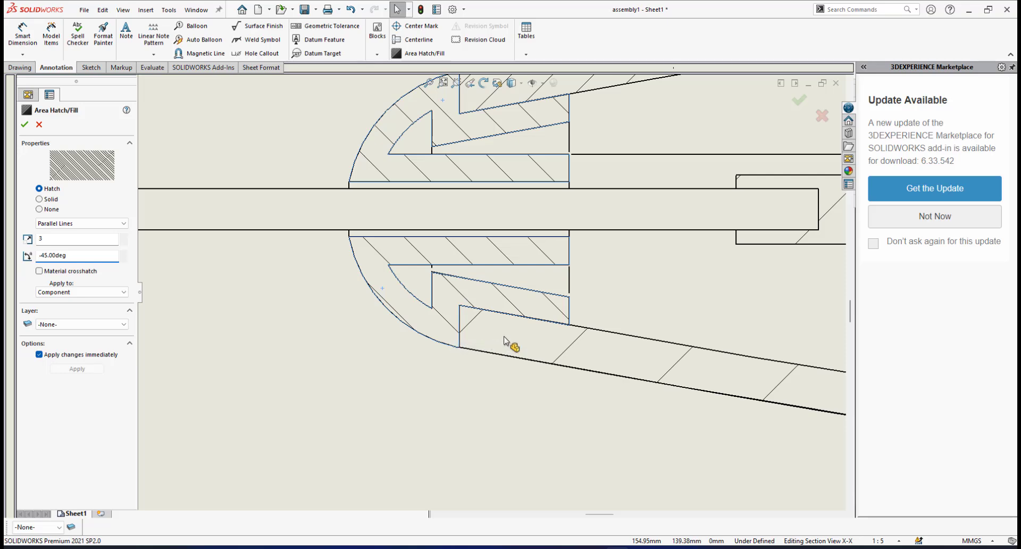
{"action": "scroll", "coordinate": [562, 333], "scroll_direction": "down", "scroll_amount": 1}
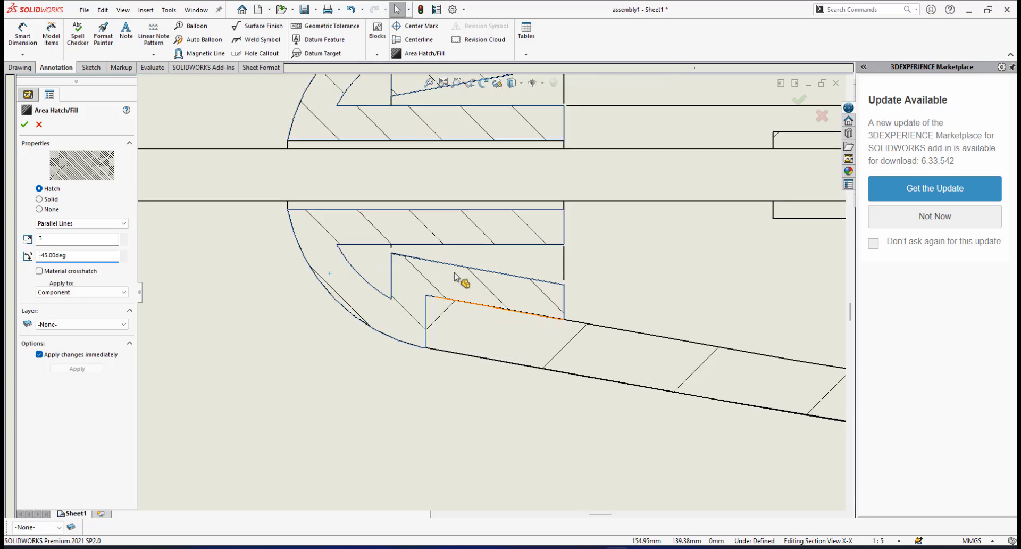
{"action": "scroll", "coordinate": [524, 340], "scroll_direction": "down", "scroll_amount": 1}
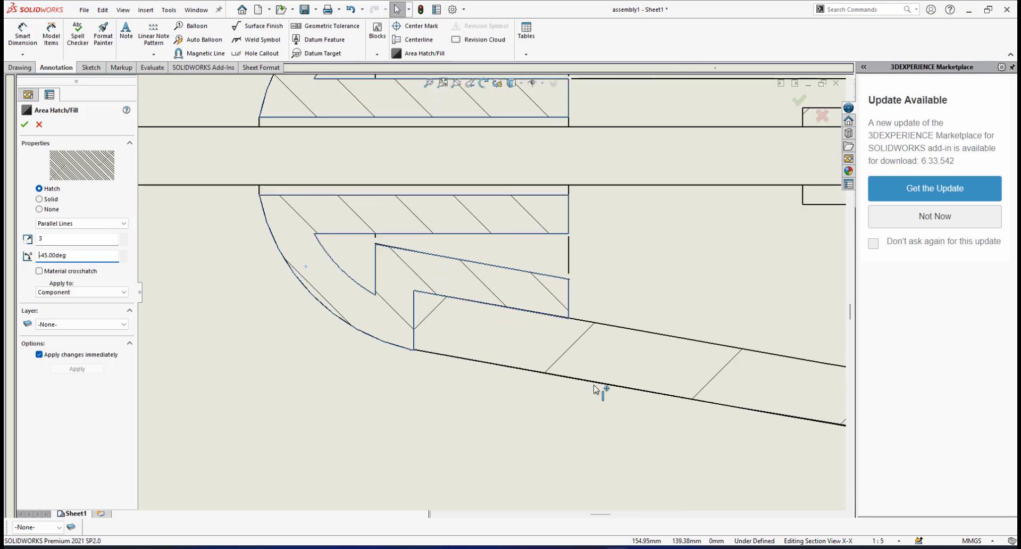
{"action": "left_click", "coordinate": [568, 343]}
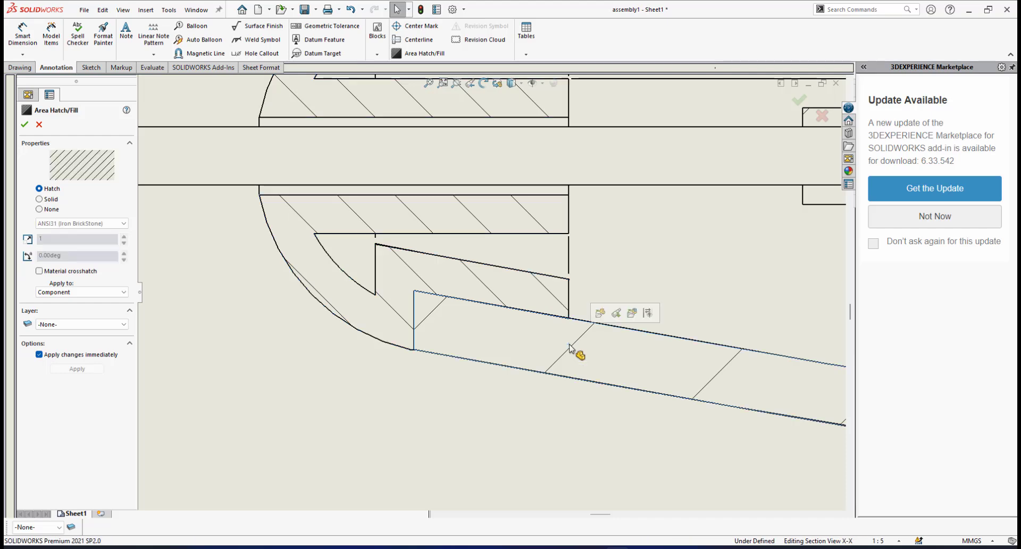
{"action": "left_click", "coordinate": [39, 269]}
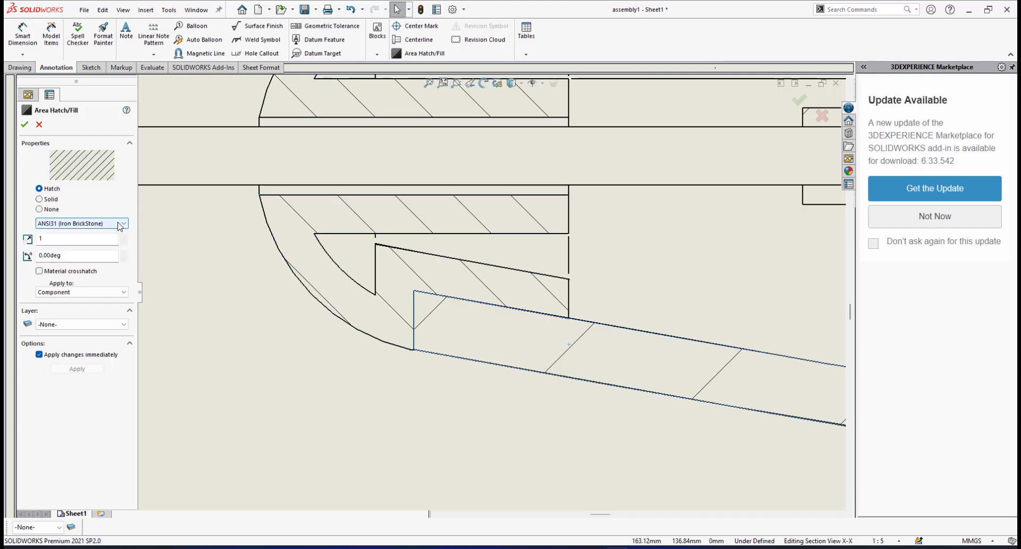
{"action": "left_click", "coordinate": [79, 223]}
{"action": "left_click", "coordinate": [124, 259]}
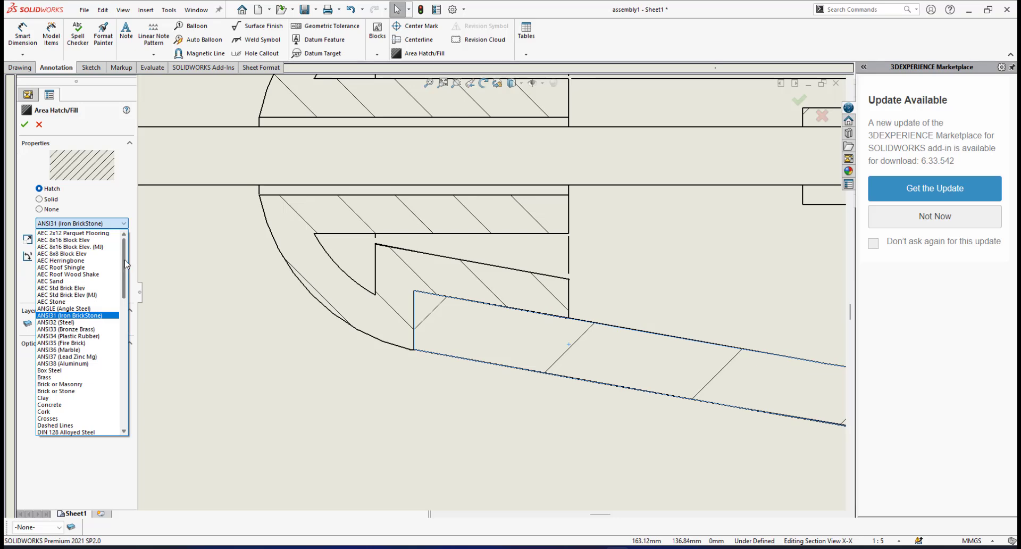
{"action": "left_click_drag", "start_coordinate": [123, 287], "coordinate": [116, 419]}
{"action": "left_click", "coordinate": [55, 370]}
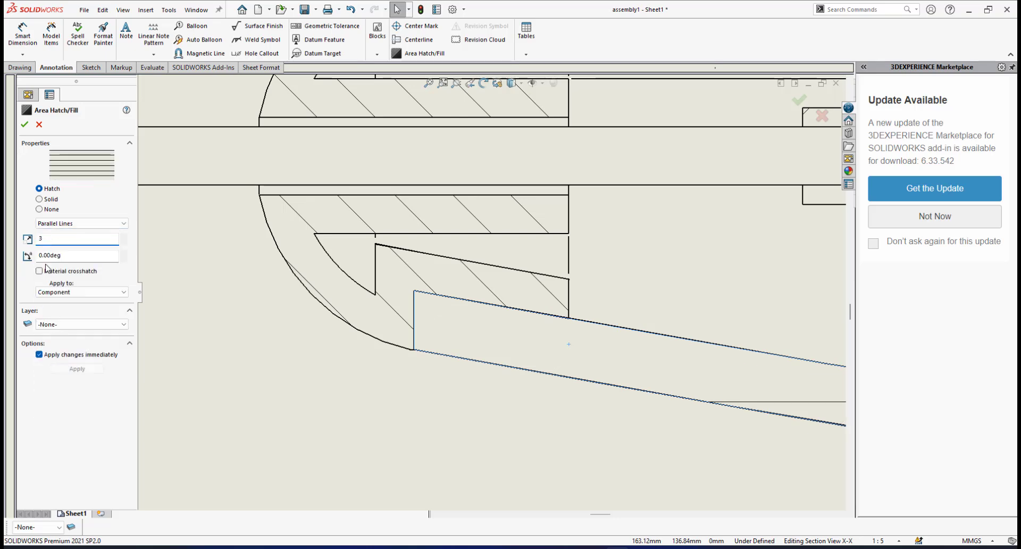
Set the bottom casing's hatch scale to 3 and its hatch angle to 45 degrees
{"action": "left_click", "coordinate": [60, 255]}
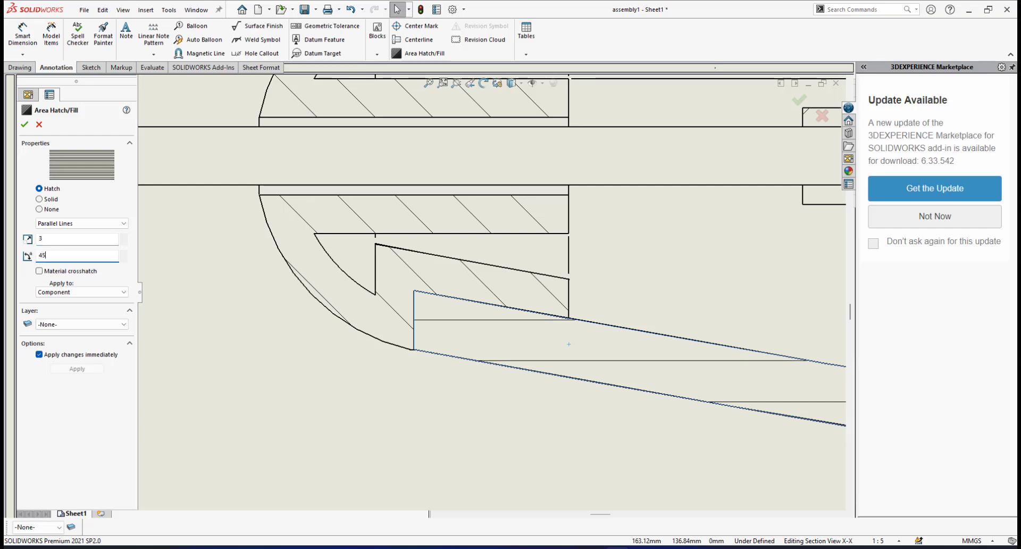
{"action": "key", "text": "Return"}
{"action": "scroll", "coordinate": [609, 309], "scroll_direction": "down", "scroll_amount": 2}
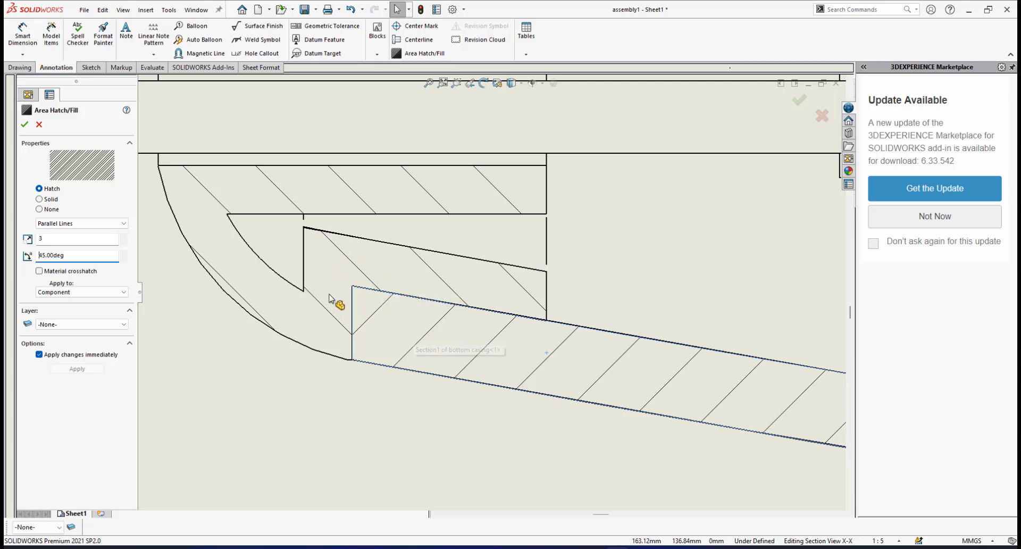
{"action": "scroll", "coordinate": [330, 298], "scroll_direction": "down", "scroll_amount": 1}
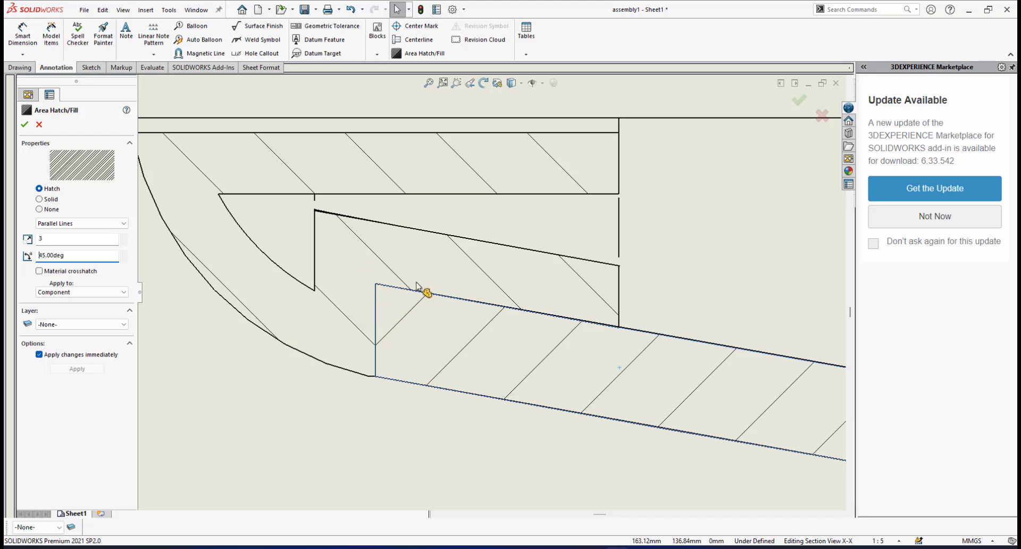
Turn off material crosshatch for the flexible coupler in section X-X and set its hatch pattern to Parallel Lines
{"action": "scroll", "coordinate": [417, 292], "scroll_direction": "up", "scroll_amount": 6}
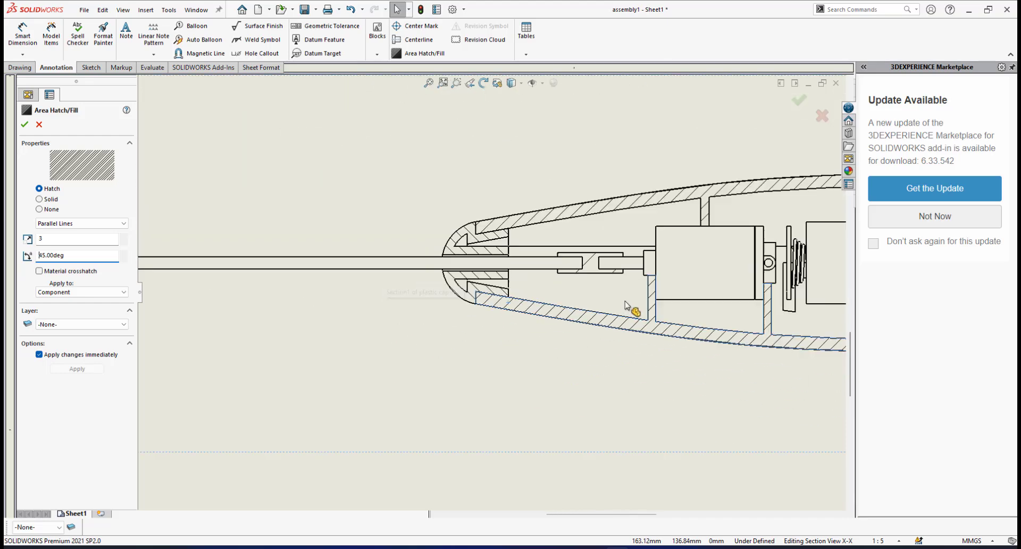
{"action": "scroll", "coordinate": [537, 267], "scroll_direction": "down", "scroll_amount": 4}
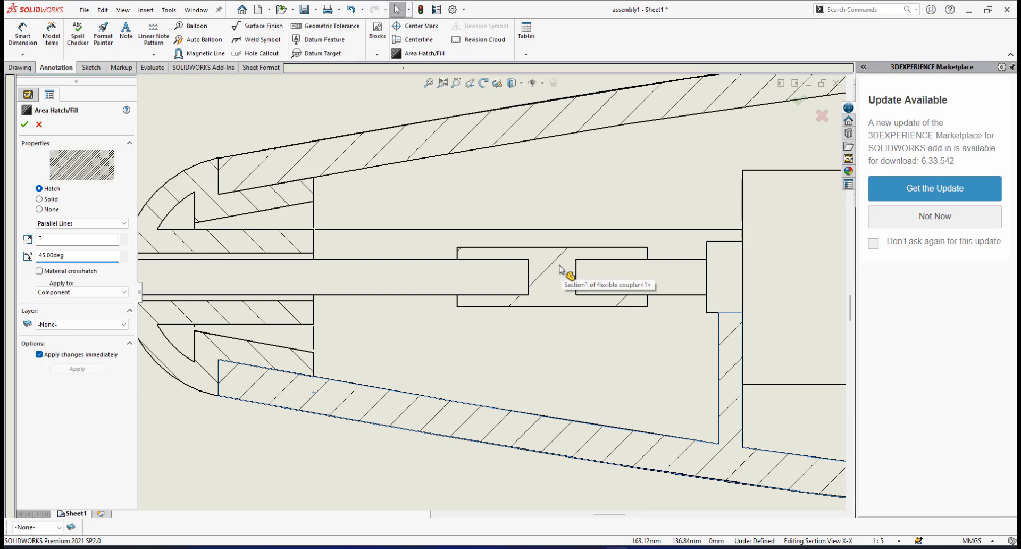
{"action": "scroll", "coordinate": [562, 269], "scroll_direction": "down", "scroll_amount": 2}
{"action": "scroll", "coordinate": [562, 274], "scroll_direction": "up", "scroll_amount": 4}
{"action": "scroll", "coordinate": [499, 297], "scroll_direction": "down", "scroll_amount": 5}
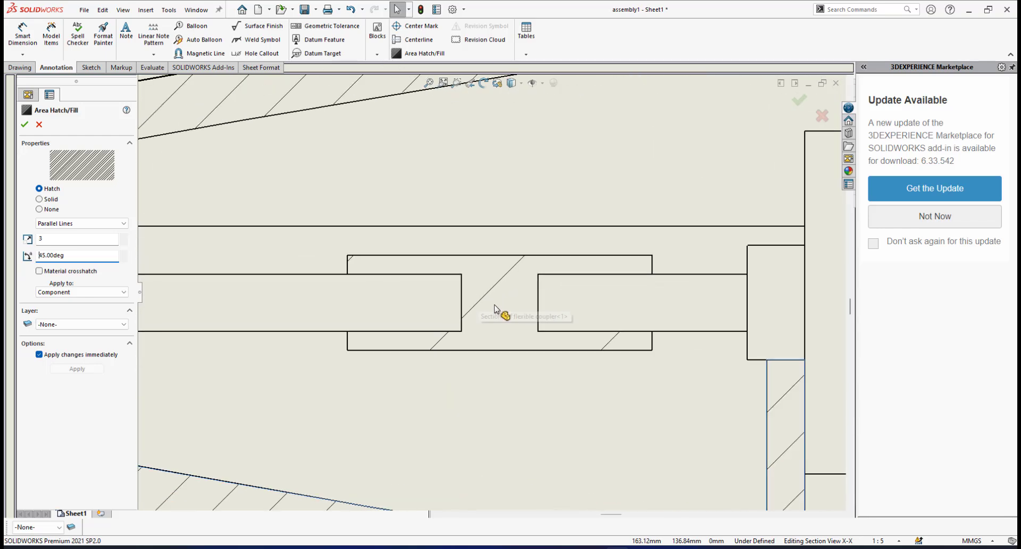
{"action": "left_click", "coordinate": [495, 290]}
{"action": "scroll", "coordinate": [494, 291], "scroll_direction": "up", "scroll_amount": 4}
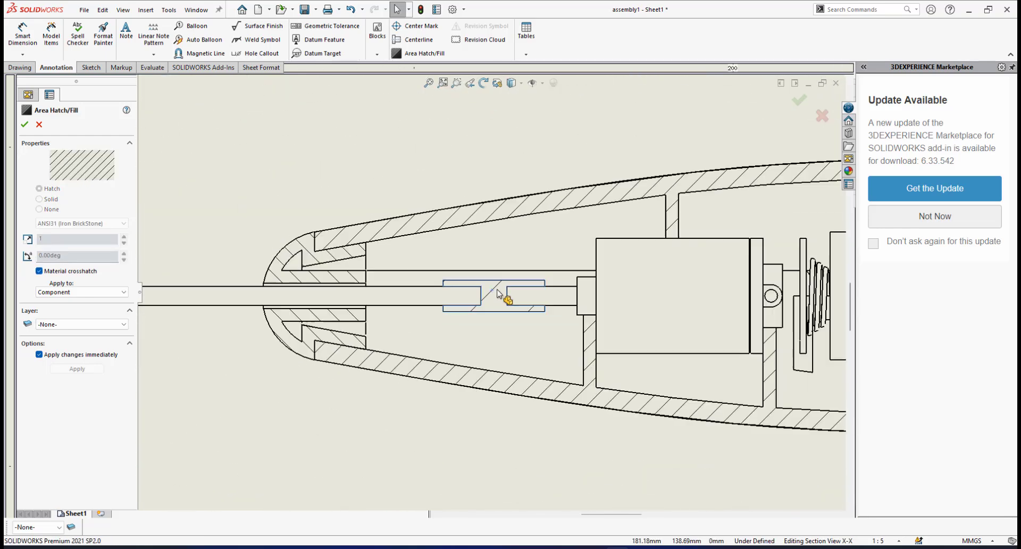
{"action": "scroll", "coordinate": [492, 300], "scroll_direction": "down", "scroll_amount": 2}
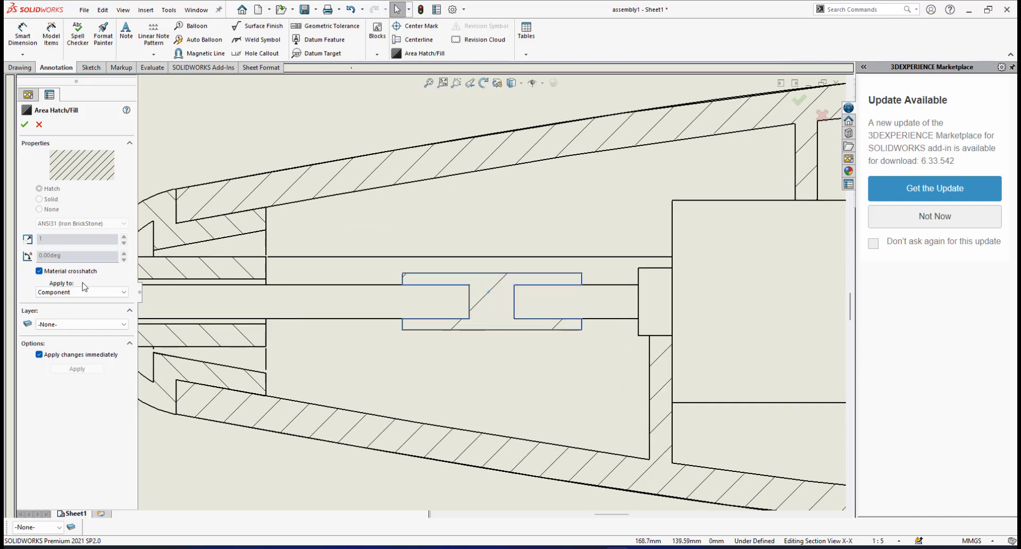
{"action": "left_click", "coordinate": [39, 271]}
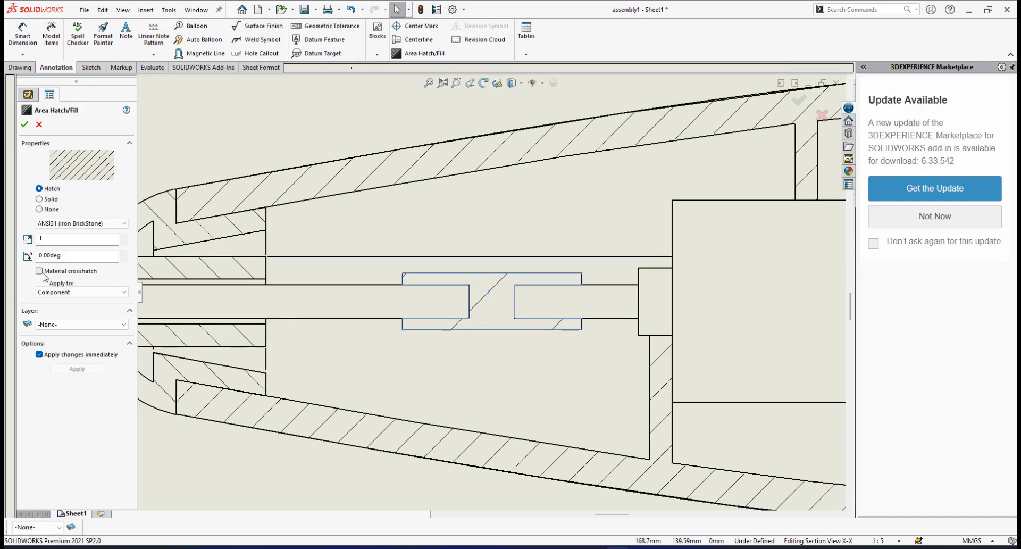
{"action": "left_click", "coordinate": [120, 224]}
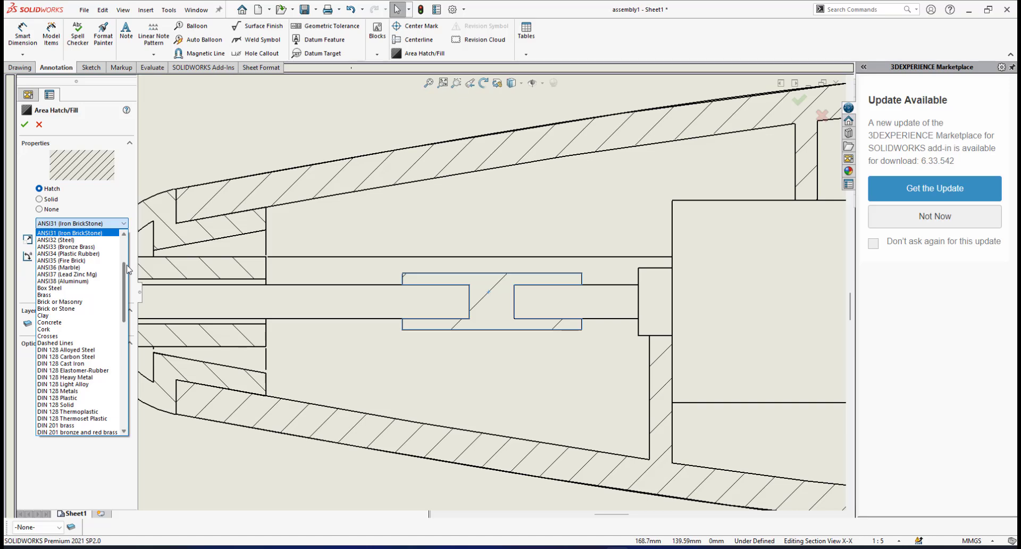
{"action": "left_click_drag", "start_coordinate": [127, 271], "coordinate": [125, 382]}
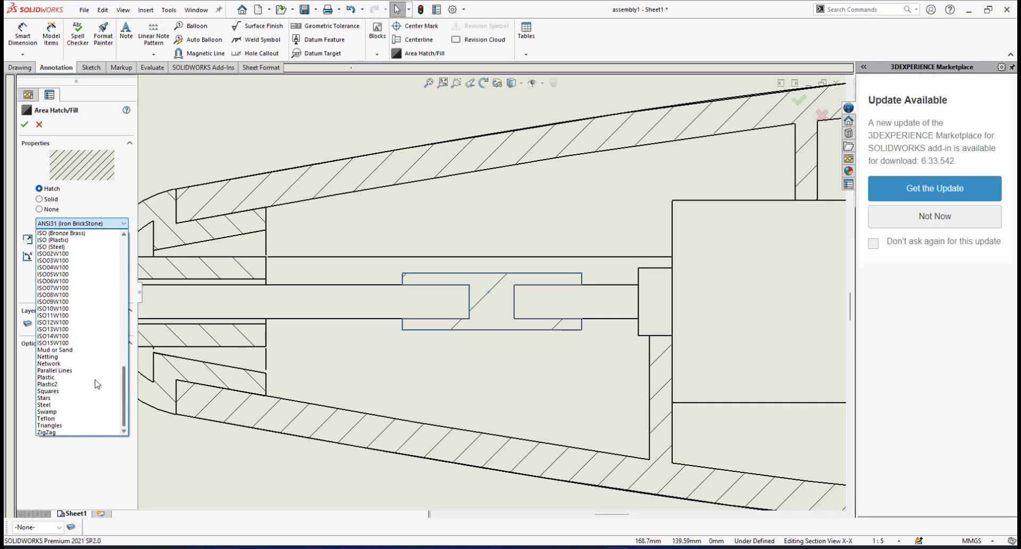
{"action": "left_click", "coordinate": [59, 371]}
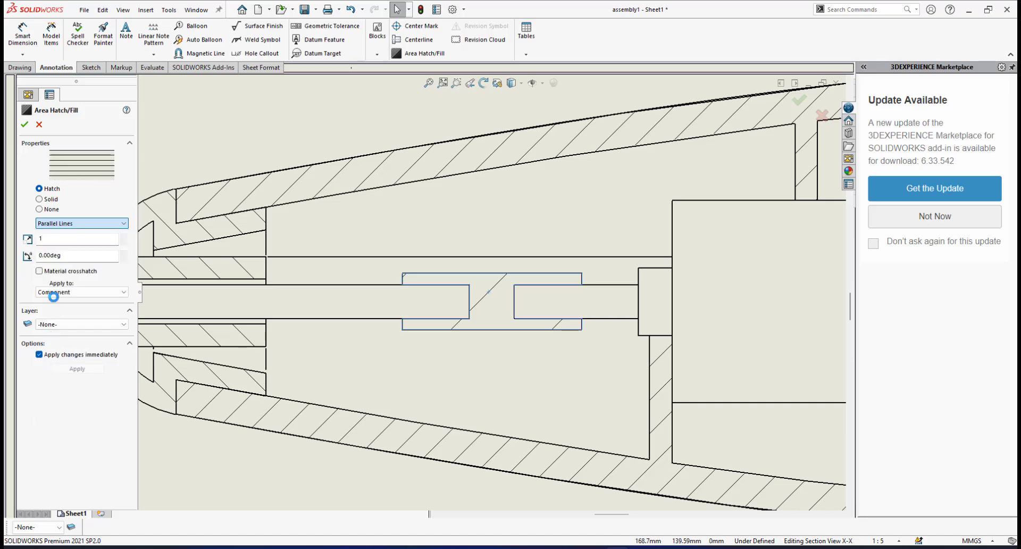
Set the flexible coupler's hatch scale to 3 and its hatch angle to 45 degrees
{"action": "type", "text": "3"}
{"action": "left_click", "coordinate": [65, 255]}
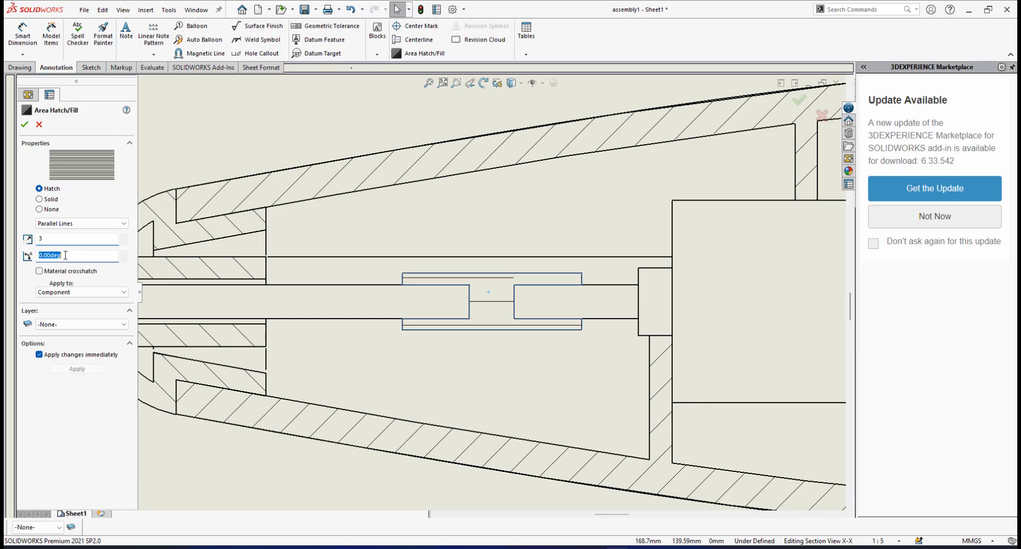
{"action": "key", "text": "Return"}
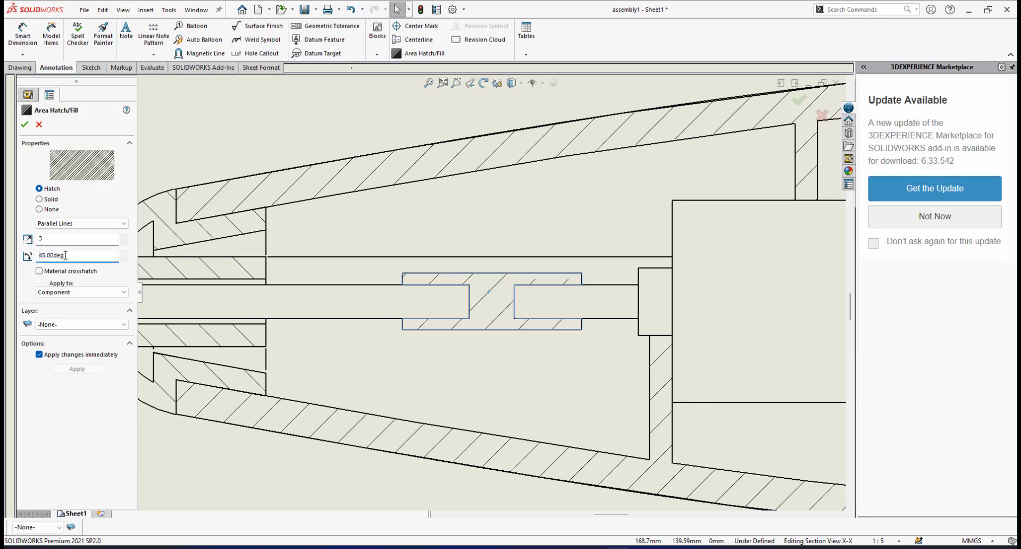
Examine the hatching from the motor to the button at the rear end of the handle in section X-X
{"action": "scroll", "coordinate": [492, 304], "scroll_direction": "up", "scroll_amount": 8}
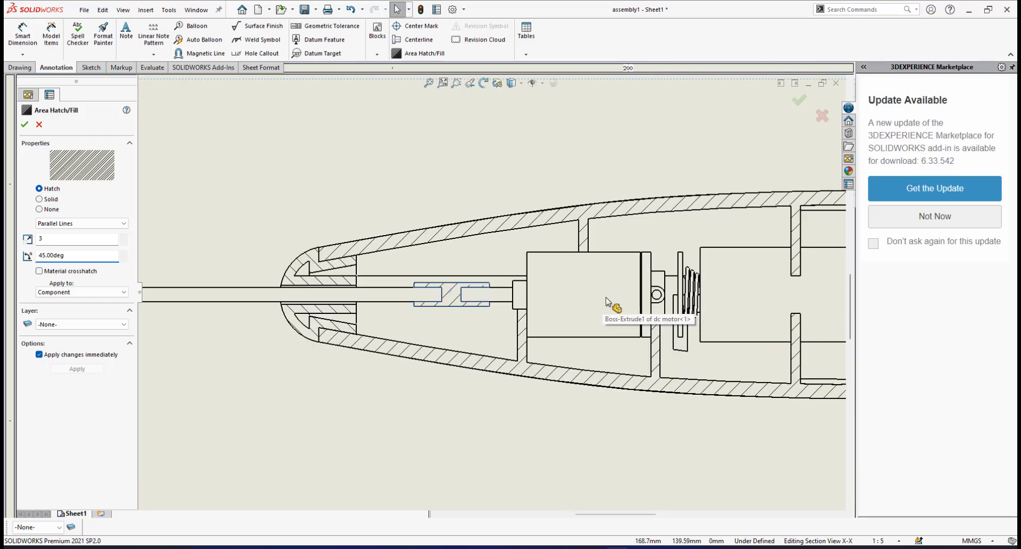
{"action": "scroll", "coordinate": [556, 319], "scroll_direction": "down", "scroll_amount": 6}
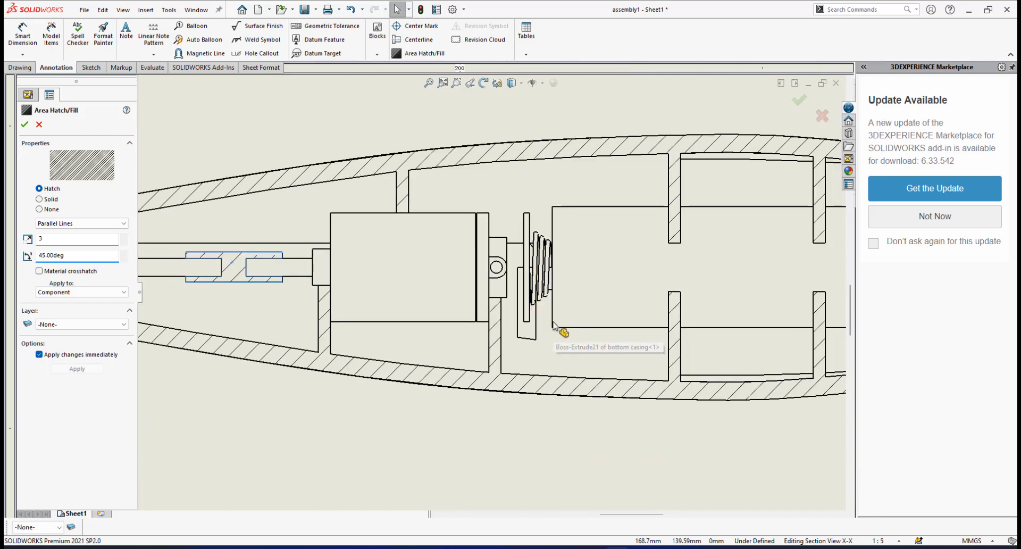
{"action": "scroll", "coordinate": [554, 317], "scroll_direction": "up", "scroll_amount": 6}
{"action": "scroll", "coordinate": [296, 335], "scroll_direction": "down", "scroll_amount": 5}
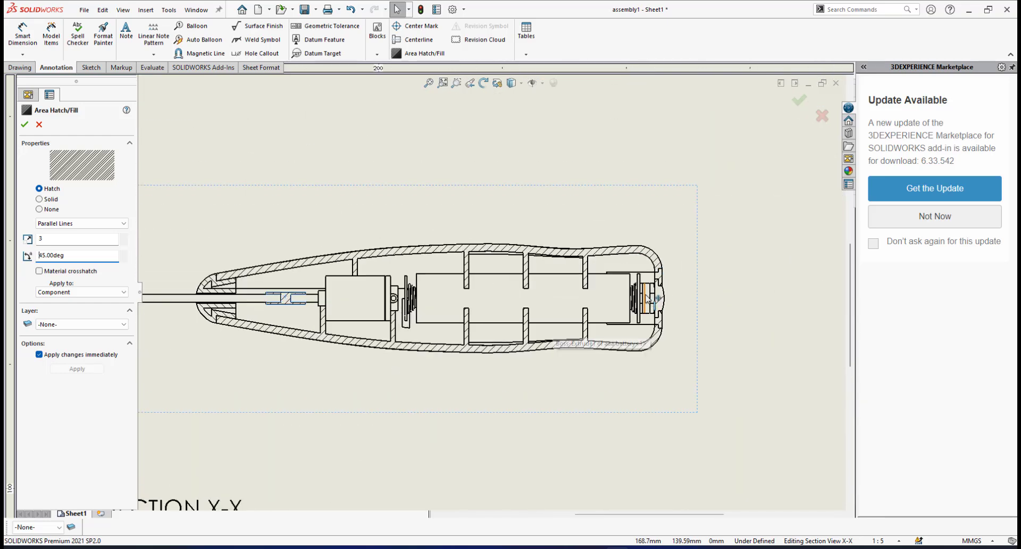
{"action": "scroll", "coordinate": [313, 314], "scroll_direction": "down", "scroll_amount": 3}
{"action": "scroll", "coordinate": [760, 318], "scroll_direction": "down", "scroll_amount": 2}
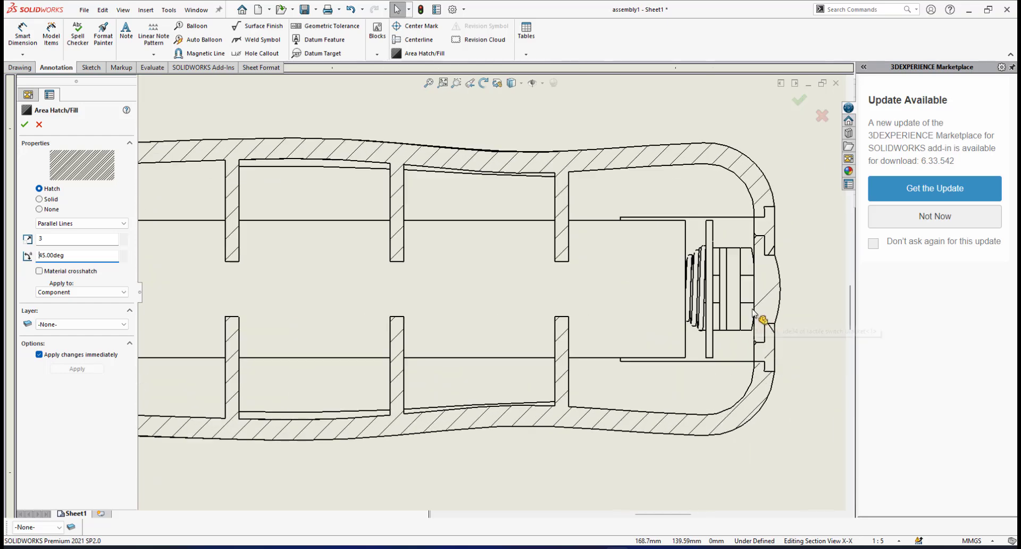
{"action": "scroll", "coordinate": [744, 314], "scroll_direction": "up", "scroll_amount": 2}
{"action": "scroll", "coordinate": [596, 295], "scroll_direction": "down", "scroll_amount": 5}
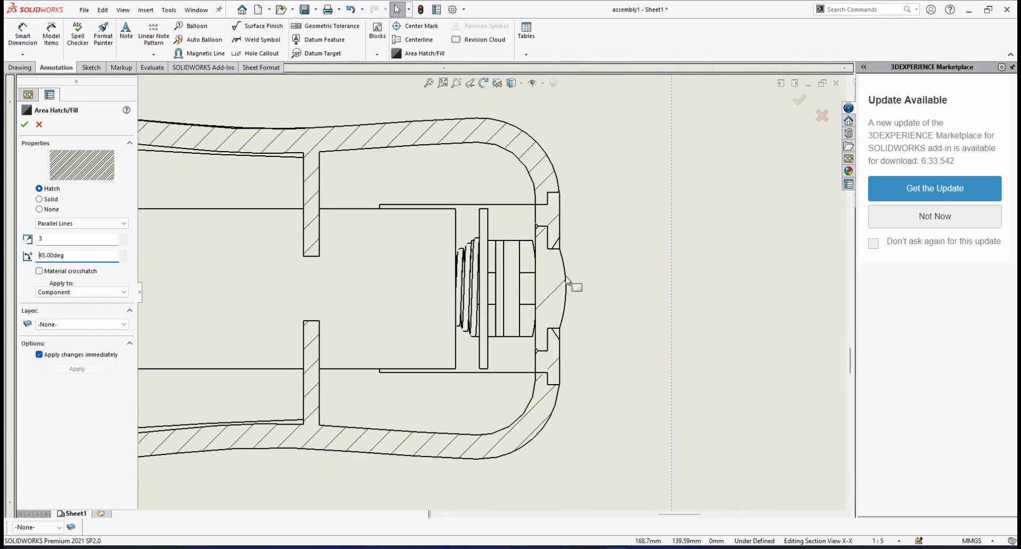
Turn off material crosshatch for both opening lid regions in section X-X and set their hatch pattern to Parallel Lines
{"action": "scroll", "coordinate": [538, 205], "scroll_direction": "down", "scroll_amount": 2}
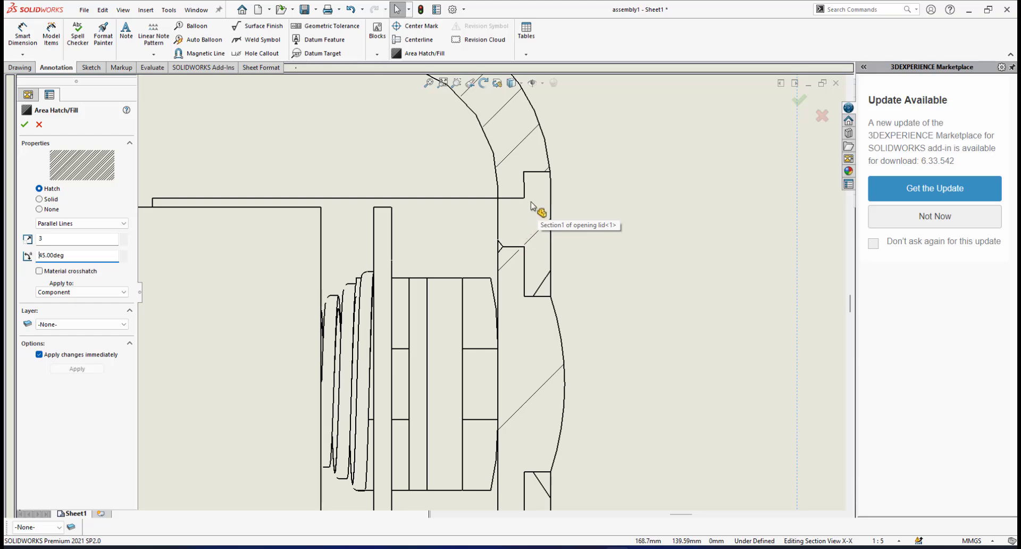
{"action": "scroll", "coordinate": [535, 215], "scroll_direction": "up", "scroll_amount": 3}
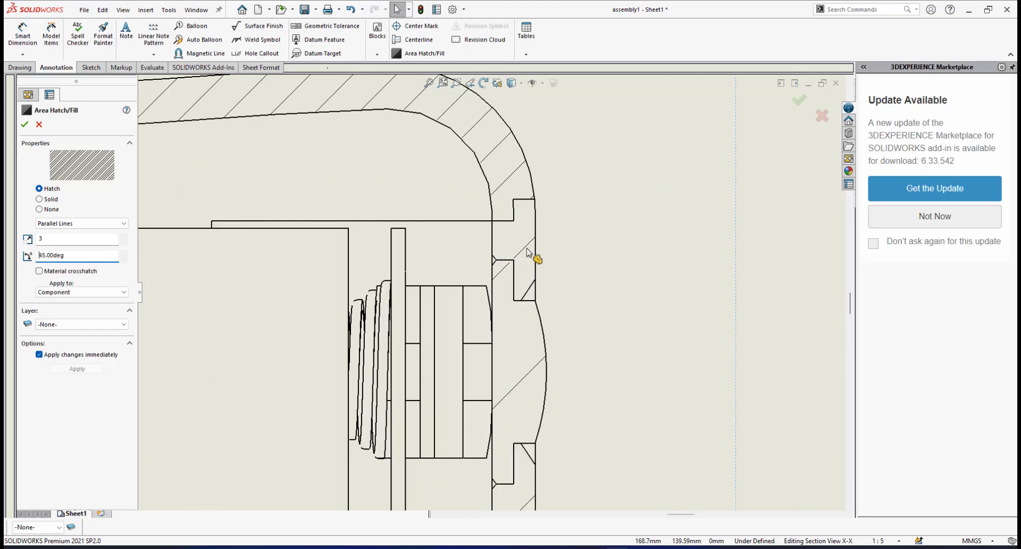
{"action": "left_click", "coordinate": [524, 248]}
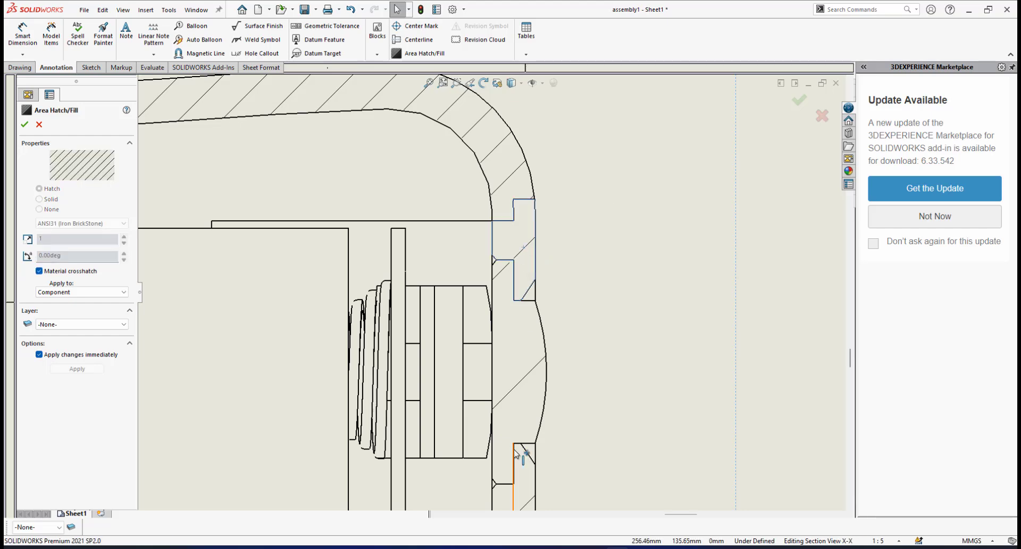
{"action": "scroll", "coordinate": [518, 449], "scroll_direction": "up", "scroll_amount": 3}
{"action": "scroll", "coordinate": [509, 430], "scroll_direction": "down", "scroll_amount": 3}
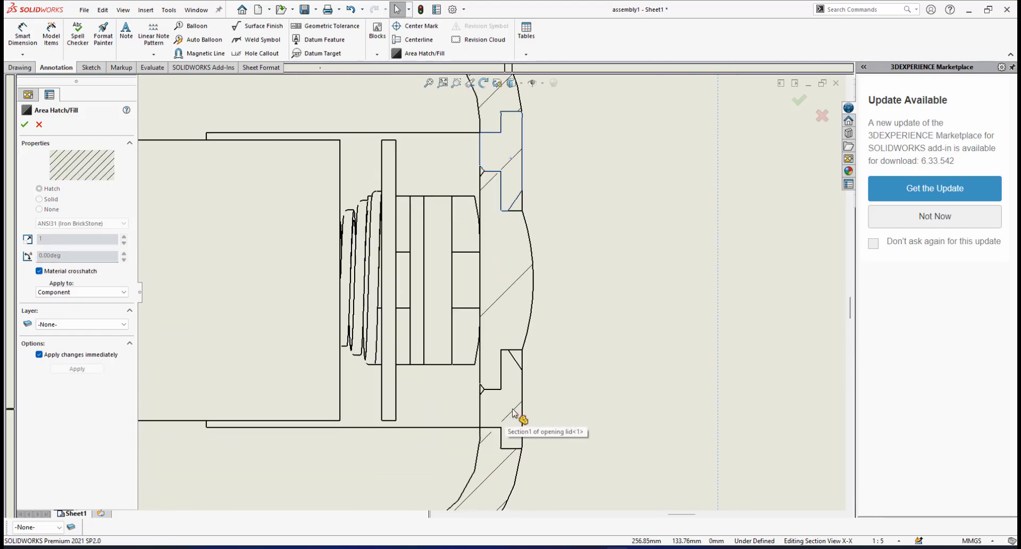
{"action": "left_click", "coordinate": [513, 413]}
{"action": "scroll", "coordinate": [493, 120], "scroll_direction": "down", "scroll_amount": 4}
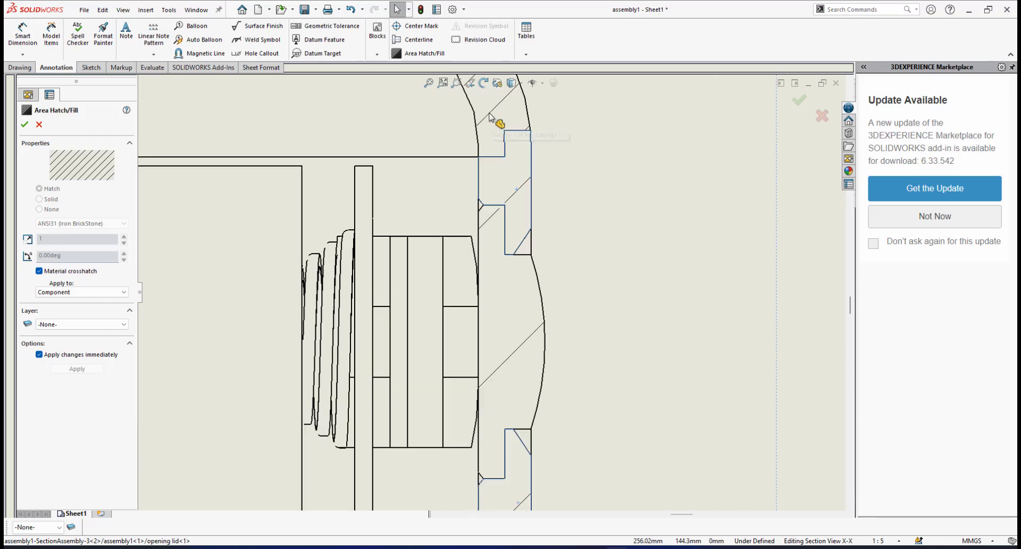
{"action": "scroll", "coordinate": [508, 194], "scroll_direction": "up", "scroll_amount": 2}
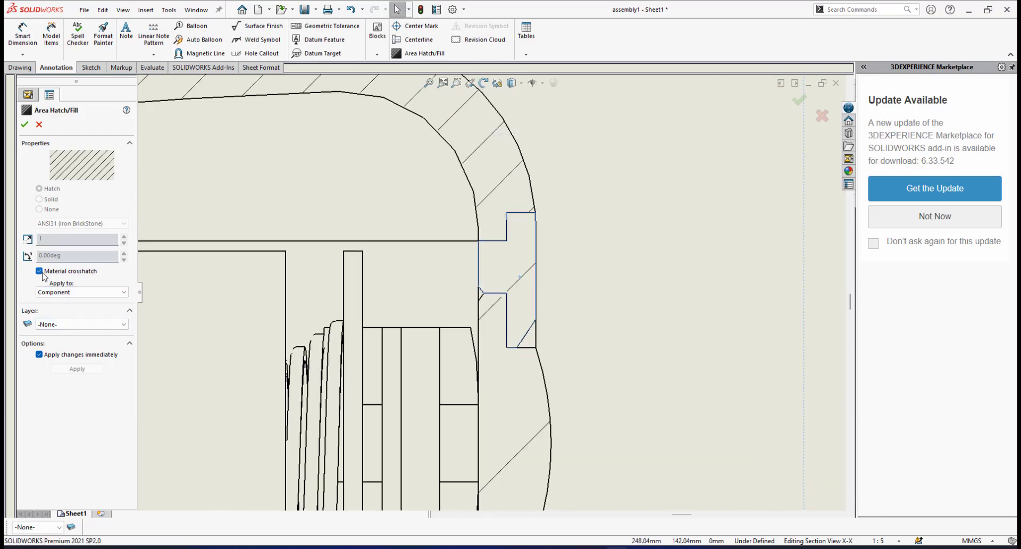
{"action": "left_click", "coordinate": [42, 272]}
{"action": "left_click", "coordinate": [122, 223]}
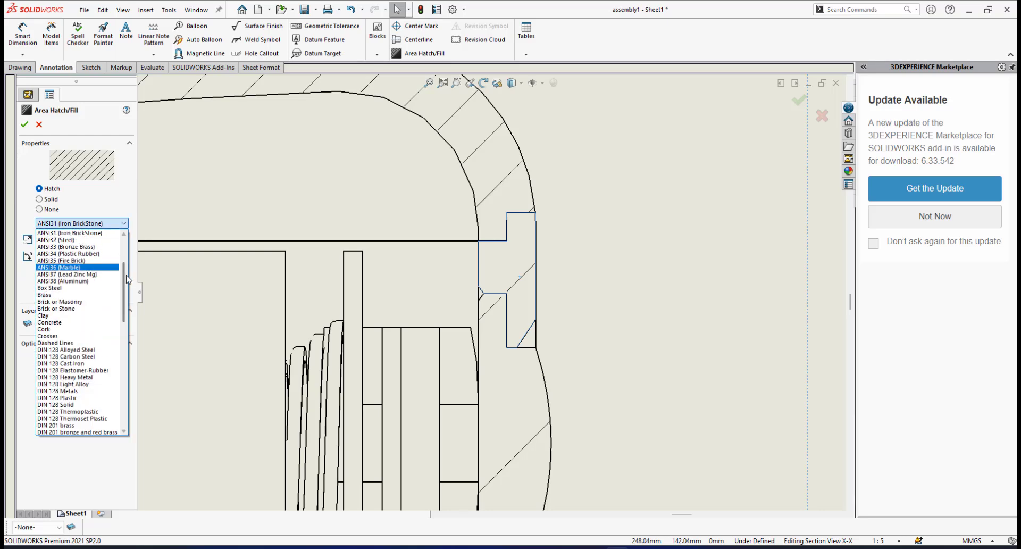
{"action": "left_click_drag", "start_coordinate": [126, 276], "coordinate": [132, 398]}
{"action": "left_click", "coordinate": [51, 371]}
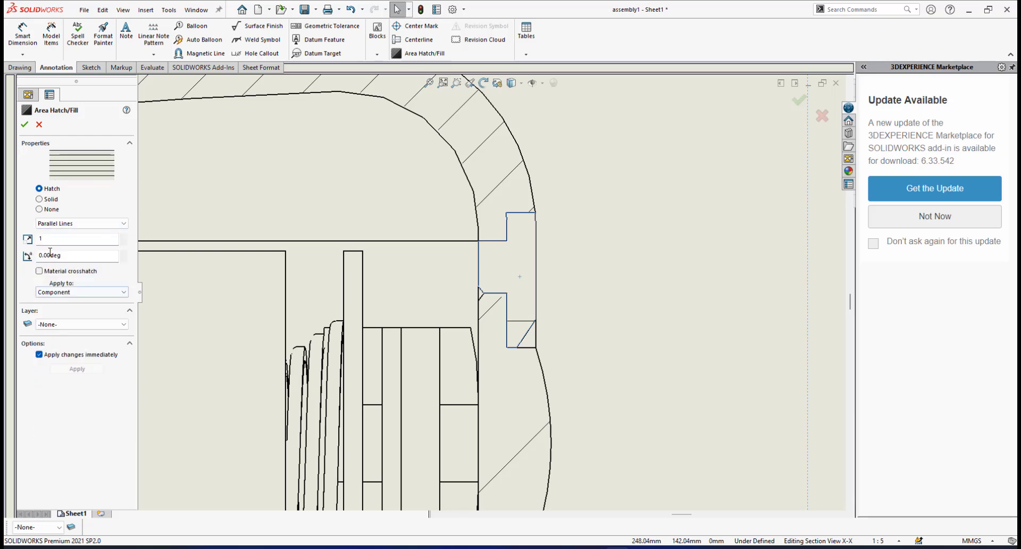
Set the opening lid's hatch scale to 3 and its hatch angle to -45 degrees
{"action": "type", "text": "3"}
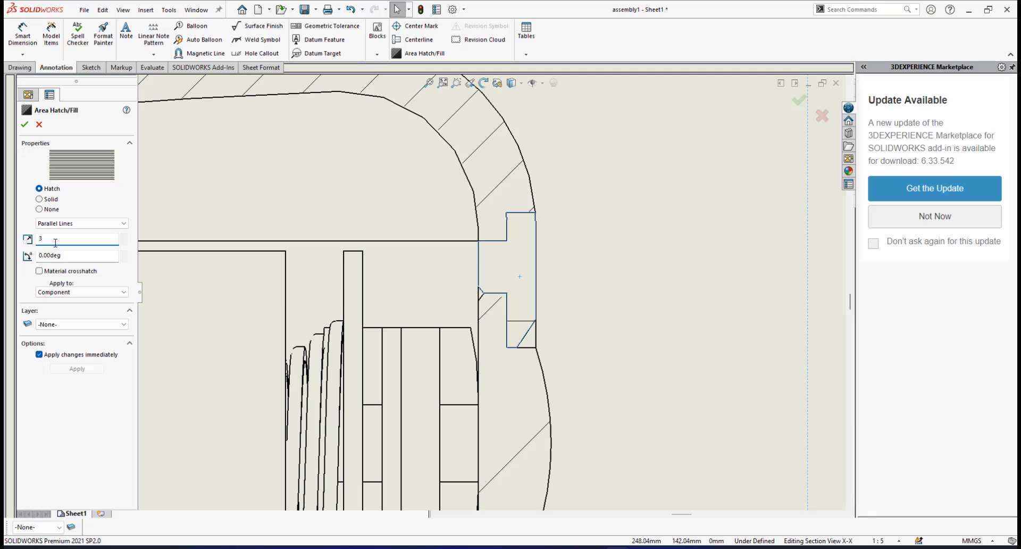
{"action": "left_click", "coordinate": [67, 257]}
{"action": "type", "text": "-45"}
{"action": "key", "text": "Return"}
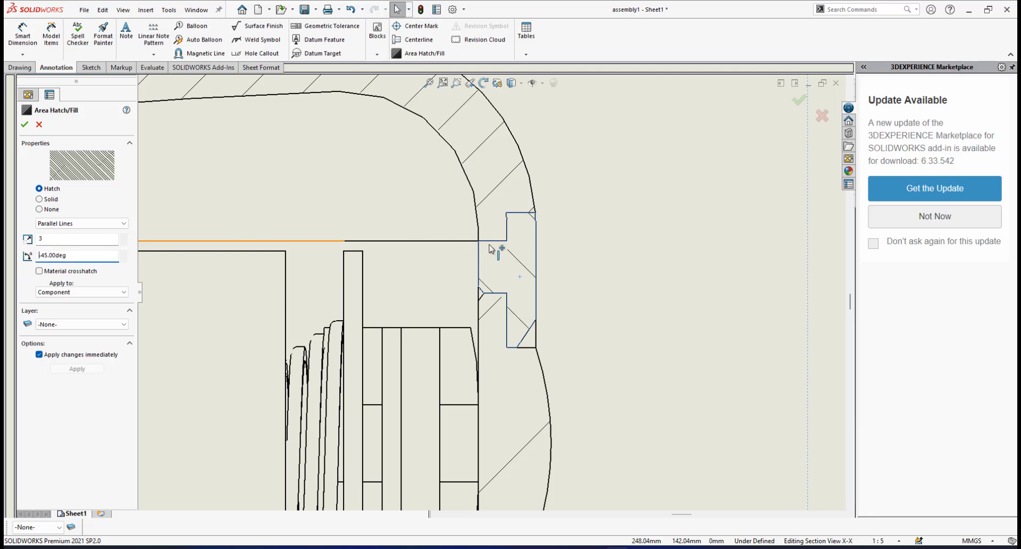
Turn off material crosshatch for the push button in section X-X and set its hatch pattern to Parallel Lines
{"action": "scroll", "coordinate": [504, 279], "scroll_direction": "down", "scroll_amount": 1}
{"action": "scroll", "coordinate": [504, 279], "scroll_direction": "up", "scroll_amount": 4}
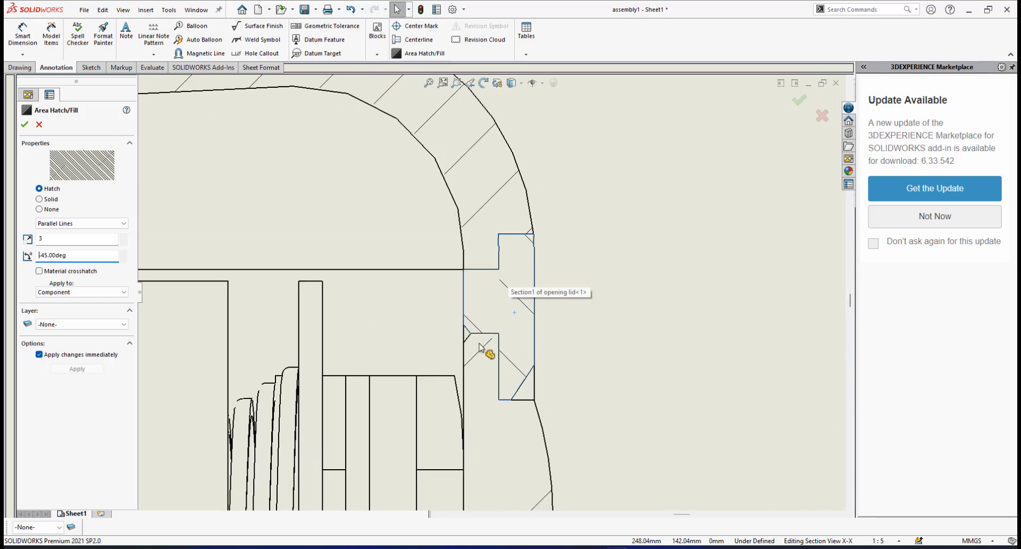
{"action": "scroll", "coordinate": [479, 360], "scroll_direction": "down", "scroll_amount": 3}
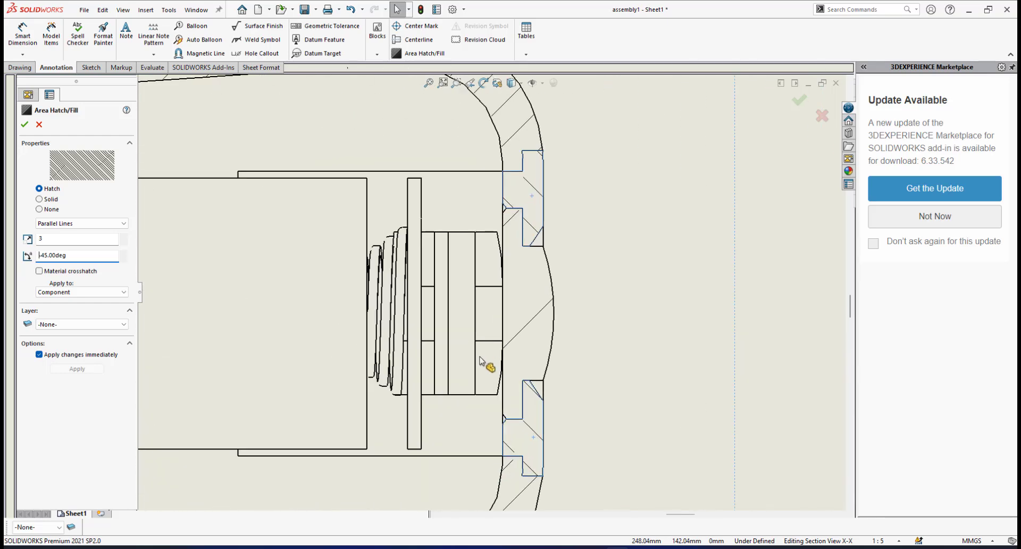
{"action": "scroll", "coordinate": [512, 325], "scroll_direction": "down", "scroll_amount": 2}
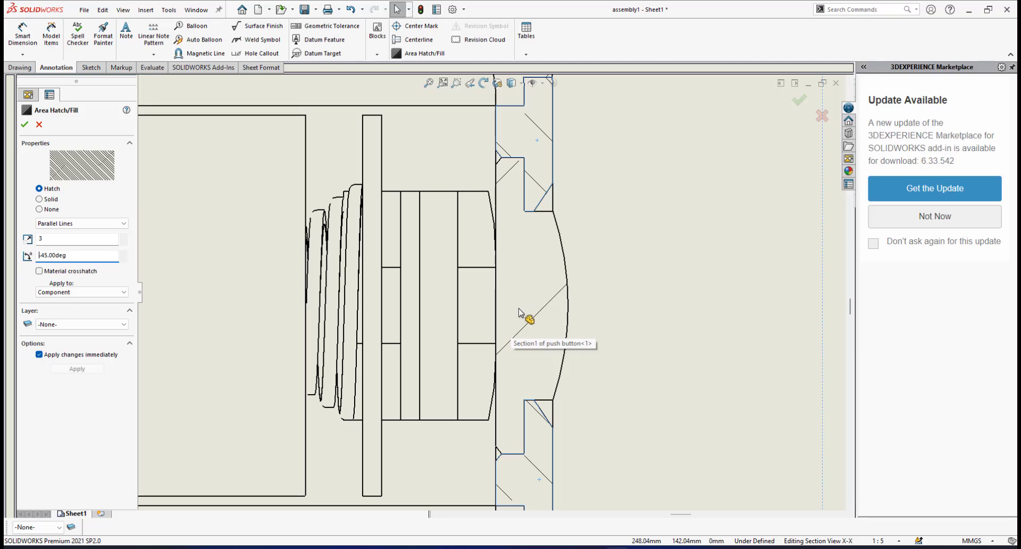
{"action": "scroll", "coordinate": [520, 312], "scroll_direction": "up", "scroll_amount": 2}
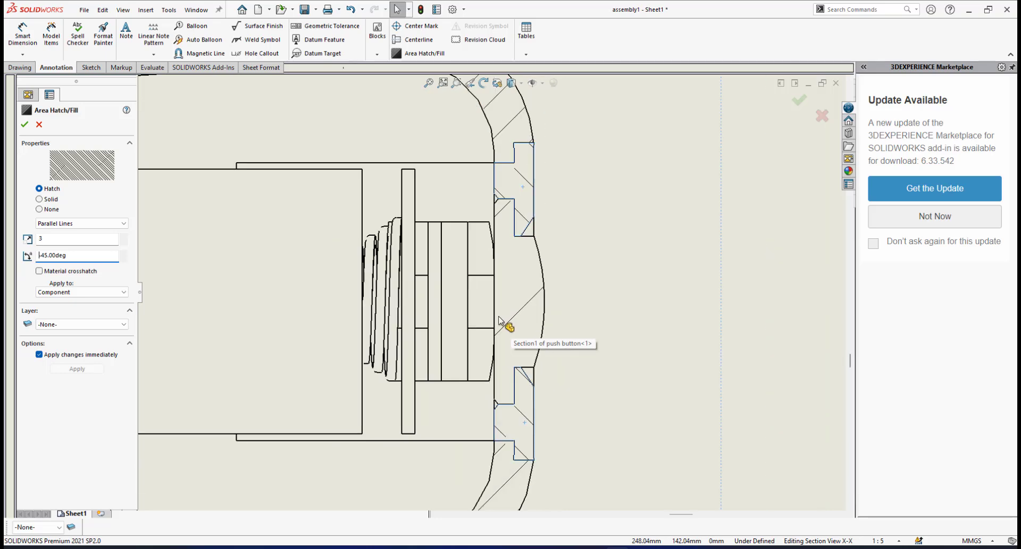
{"action": "left_click", "coordinate": [529, 306]}
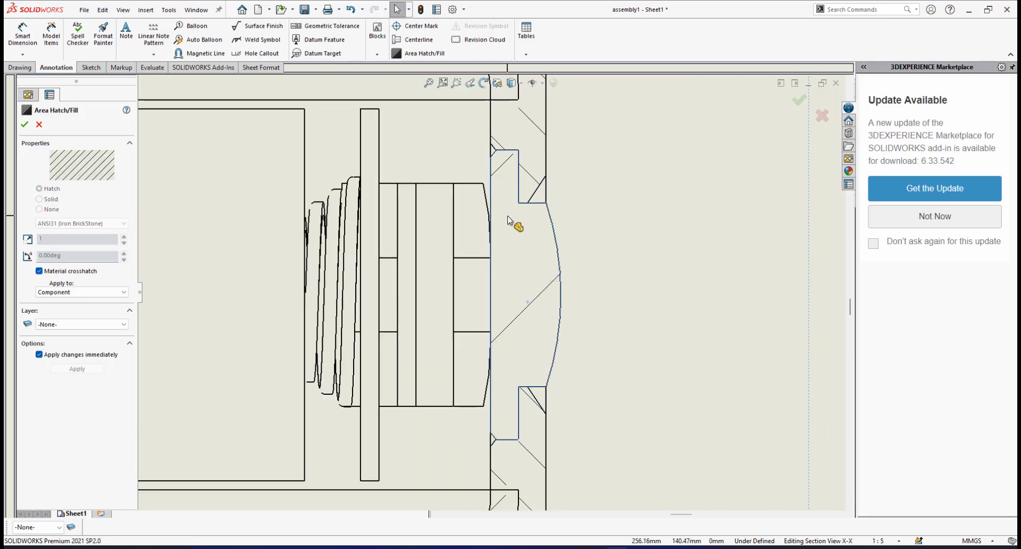
{"action": "left_click", "coordinate": [39, 272]}
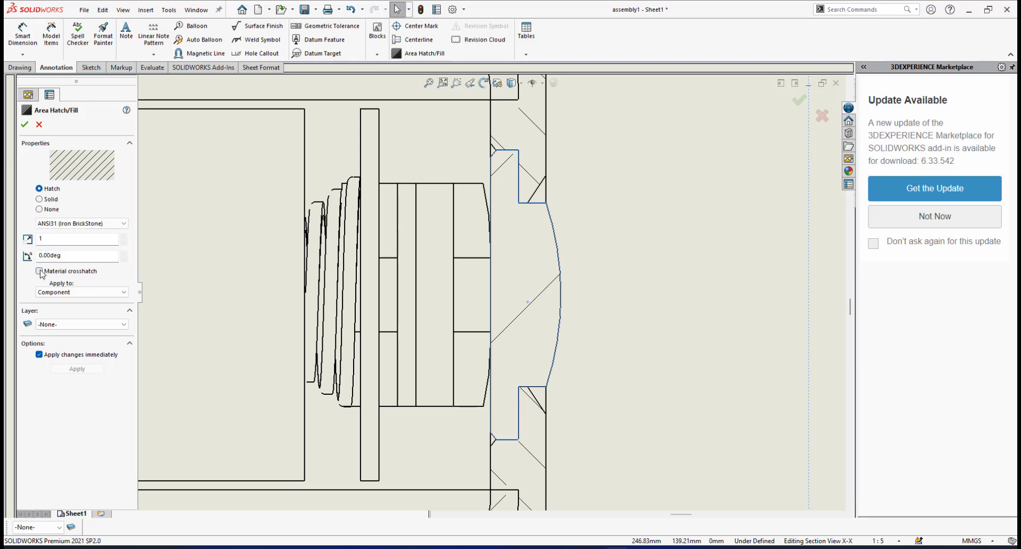
{"action": "left_click", "coordinate": [128, 224]}
{"action": "scroll", "coordinate": [80, 372], "scroll_direction": "down", "scroll_amount": 5}
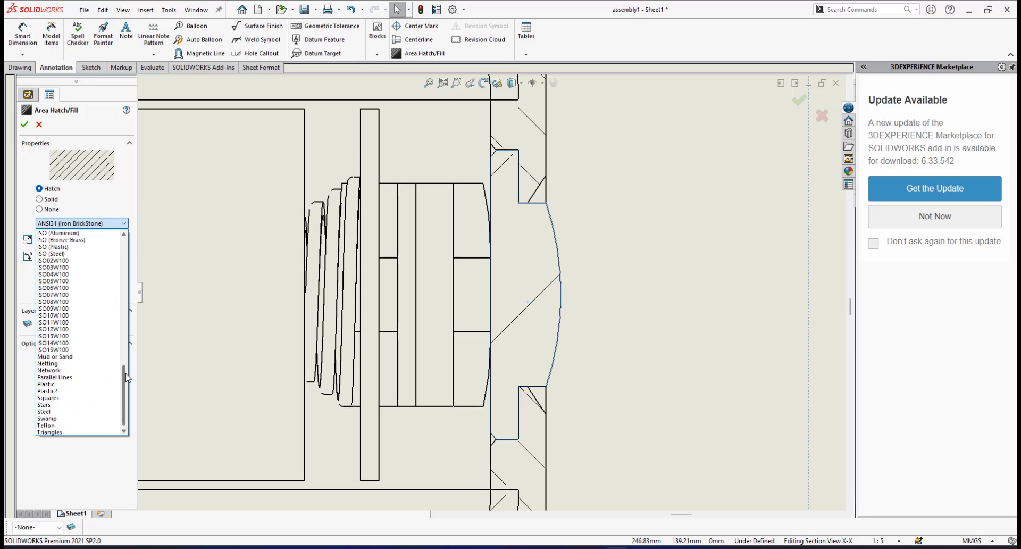
{"action": "left_click", "coordinate": [82, 382]}
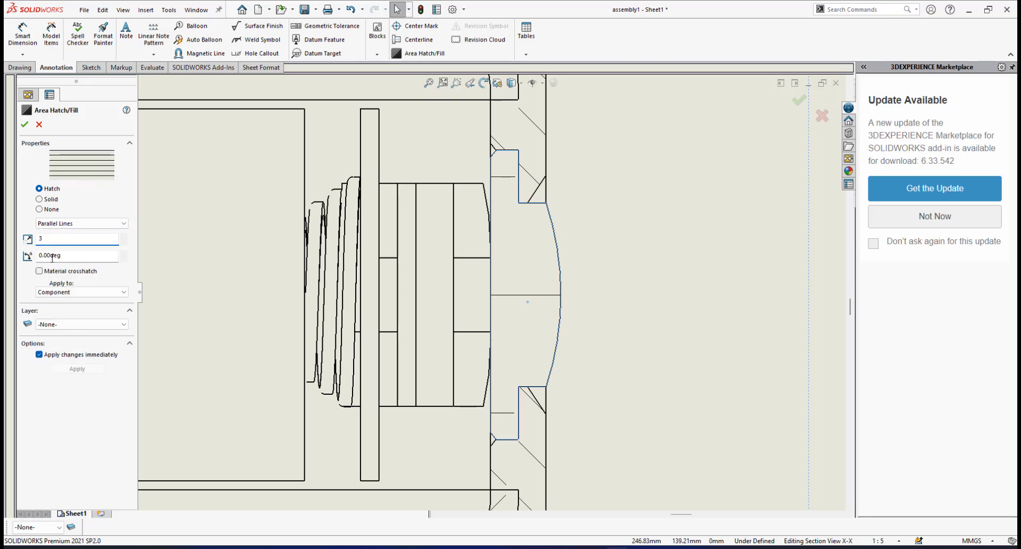
Set the push button's hatch scale to 3 and its hatch angle to 45 degrees
{"action": "left_click", "coordinate": [79, 256]}
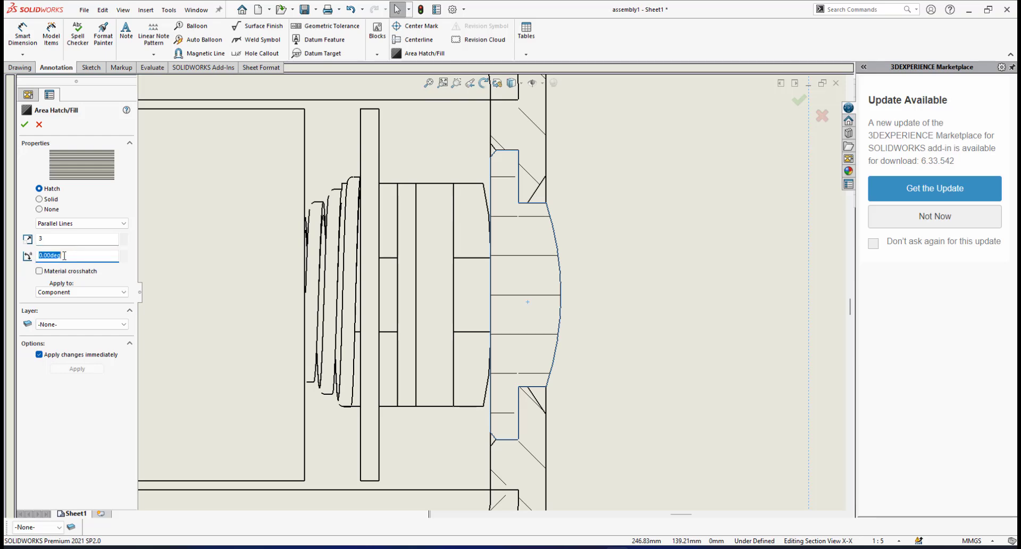
{"action": "type", "text": "45"}
{"action": "key", "text": "Return"}
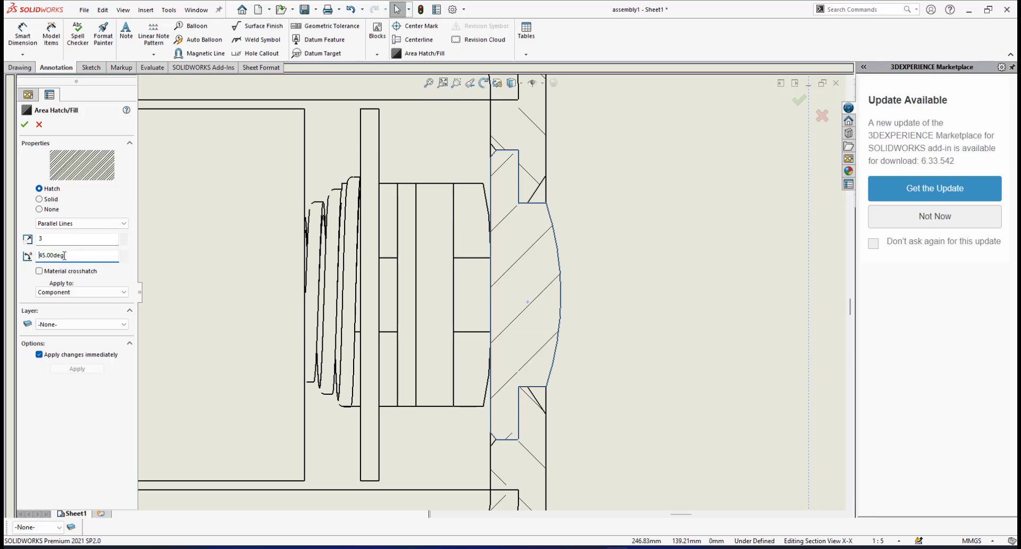
Check the hatching of all sectioned parts along the handle in section X-X, from the nose to the push button
{"action": "scroll", "coordinate": [388, 341], "scroll_direction": "up", "scroll_amount": 6}
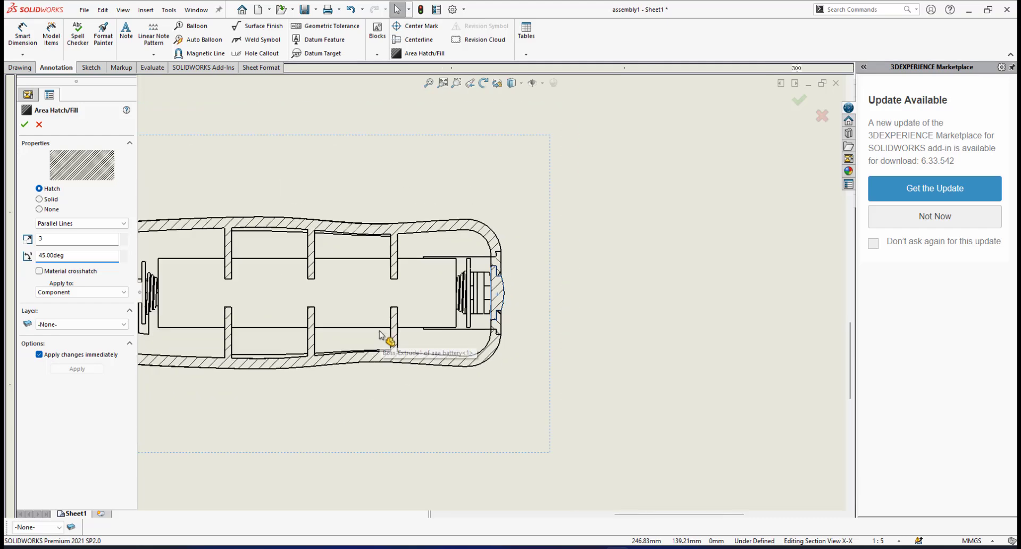
{"action": "scroll", "coordinate": [335, 301], "scroll_direction": "down", "scroll_amount": 4}
{"action": "scroll", "coordinate": [326, 301], "scroll_direction": "up", "scroll_amount": 2}
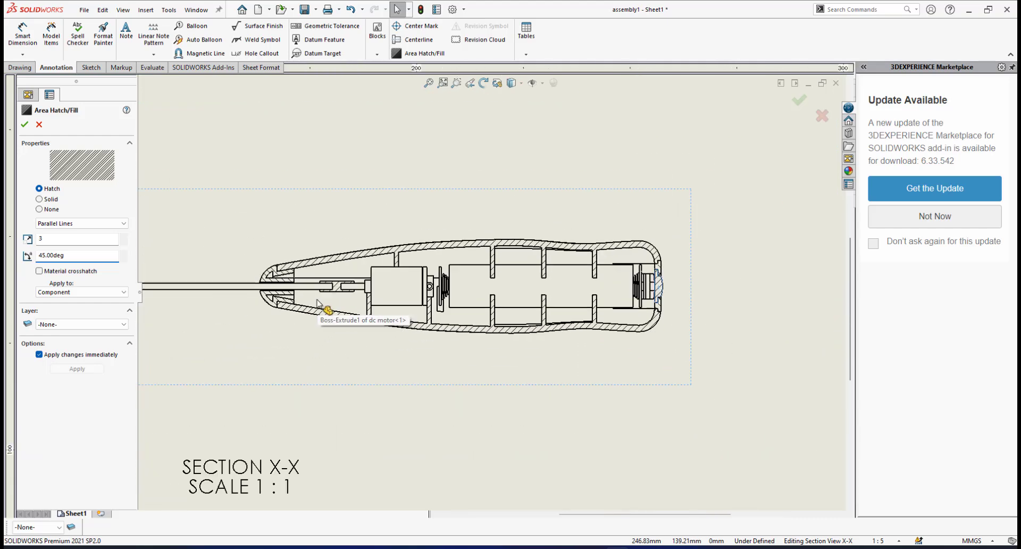
{"action": "scroll", "coordinate": [319, 308], "scroll_direction": "down", "scroll_amount": 1}
{"action": "scroll", "coordinate": [322, 308], "scroll_direction": "down", "scroll_amount": 4}
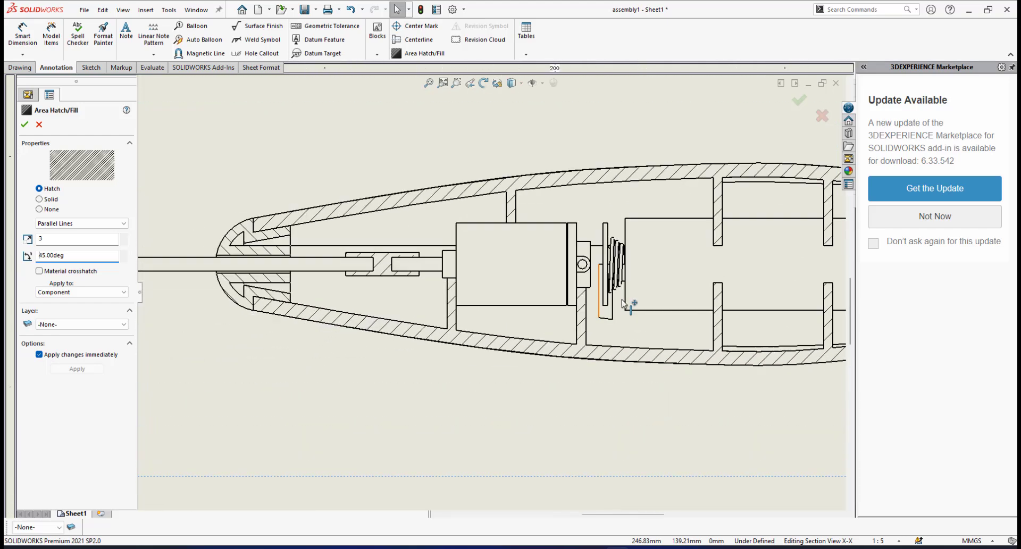
{"action": "scroll", "coordinate": [681, 283], "scroll_direction": "up", "scroll_amount": 4}
{"action": "scroll", "coordinate": [716, 313], "scroll_direction": "down", "scroll_amount": 2}
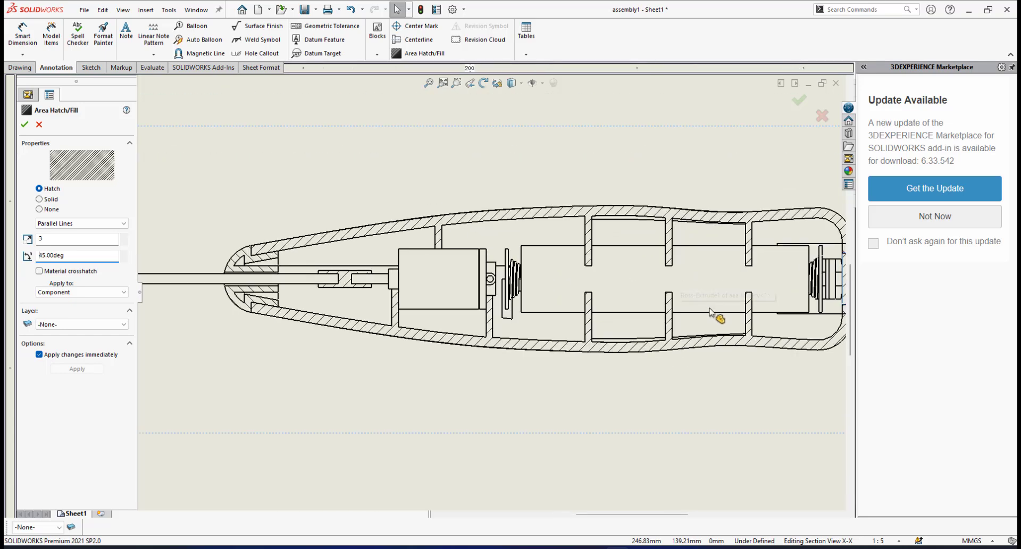
{"action": "scroll", "coordinate": [679, 294], "scroll_direction": "up", "scroll_amount": 1}
{"action": "scroll", "coordinate": [679, 295], "scroll_direction": "down", "scroll_amount": 3}
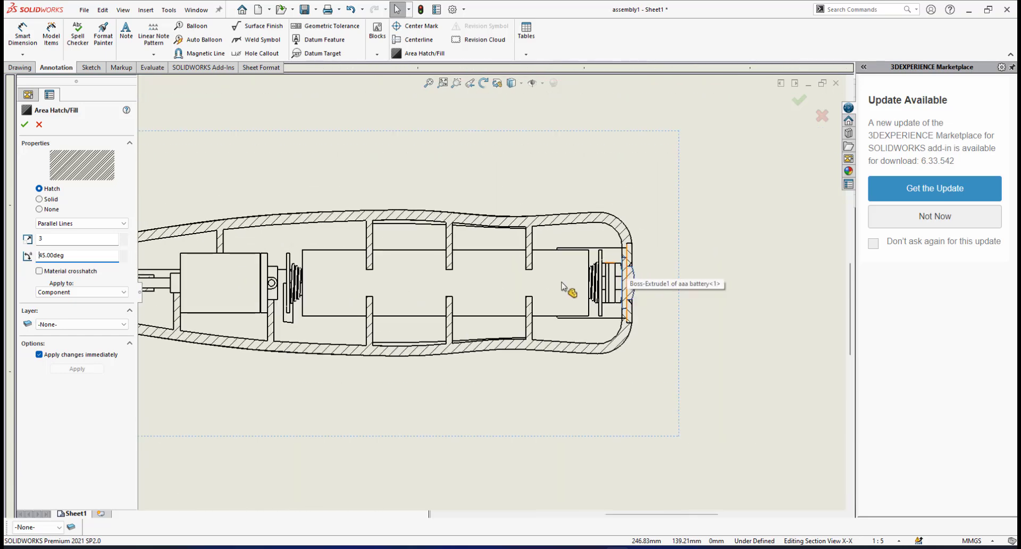
{"action": "scroll", "coordinate": [404, 317], "scroll_direction": "up", "scroll_amount": 6}
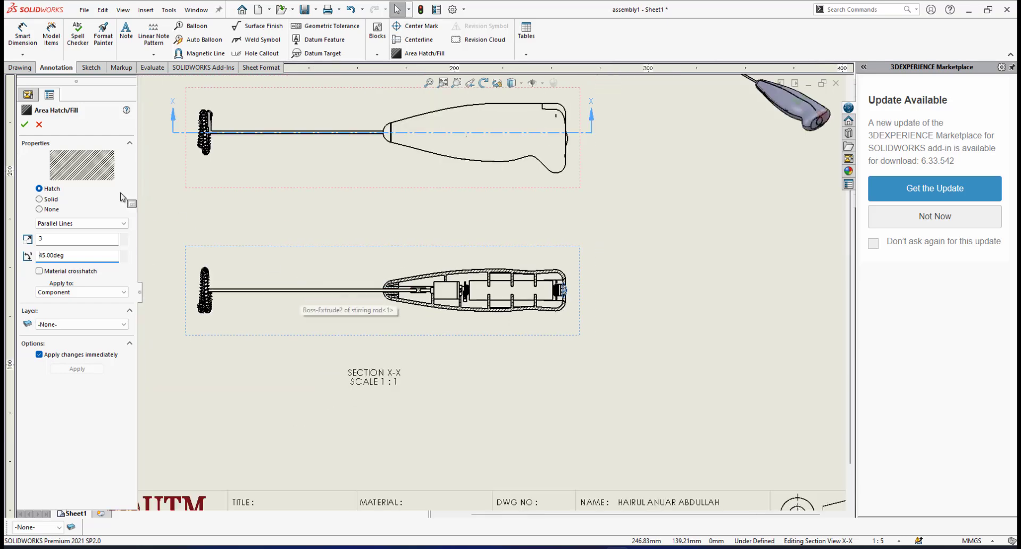
Accept the area hatch changes and save the assembly1 drawing
{"action": "left_click", "coordinate": [24, 125]}
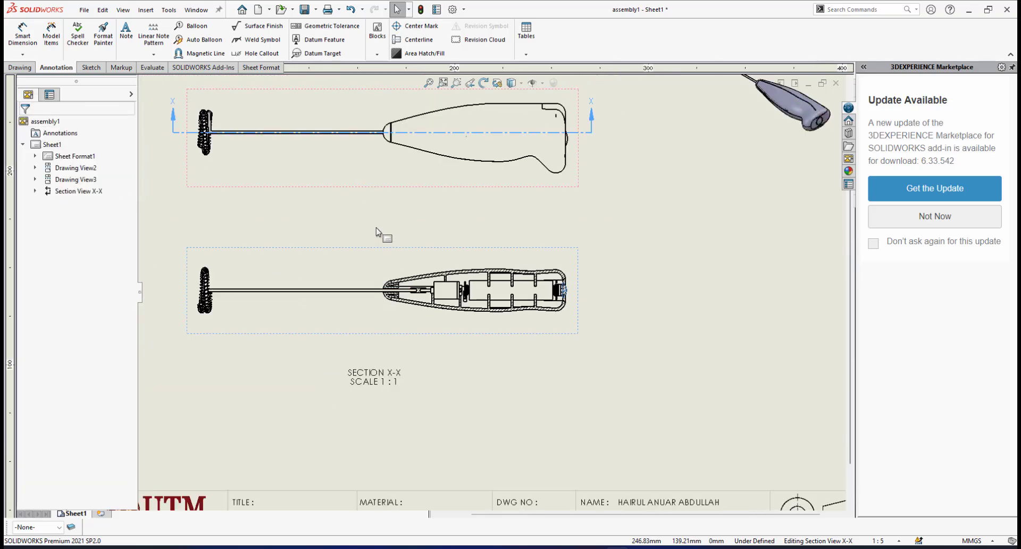
{"action": "scroll", "coordinate": [379, 232], "scroll_direction": "up", "scroll_amount": 2}
{"action": "scroll", "coordinate": [383, 232], "scroll_direction": "down", "scroll_amount": 2}
{"action": "left_click", "coordinate": [304, 9]}
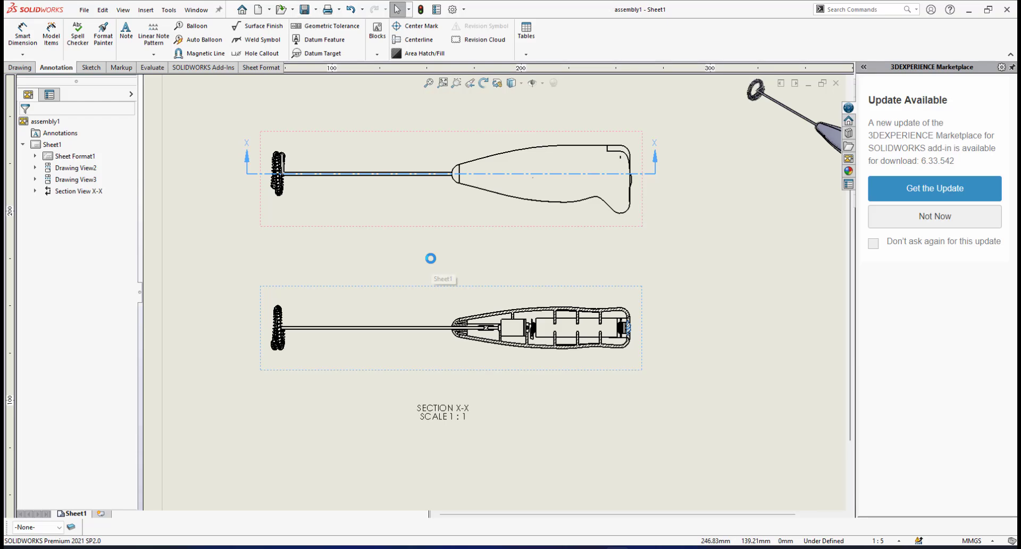
Review the finished section X-X view along the stirring rod, flexible coupler, motor, battery and casing
{"action": "scroll", "coordinate": [465, 302], "scroll_direction": "down", "scroll_amount": 5}
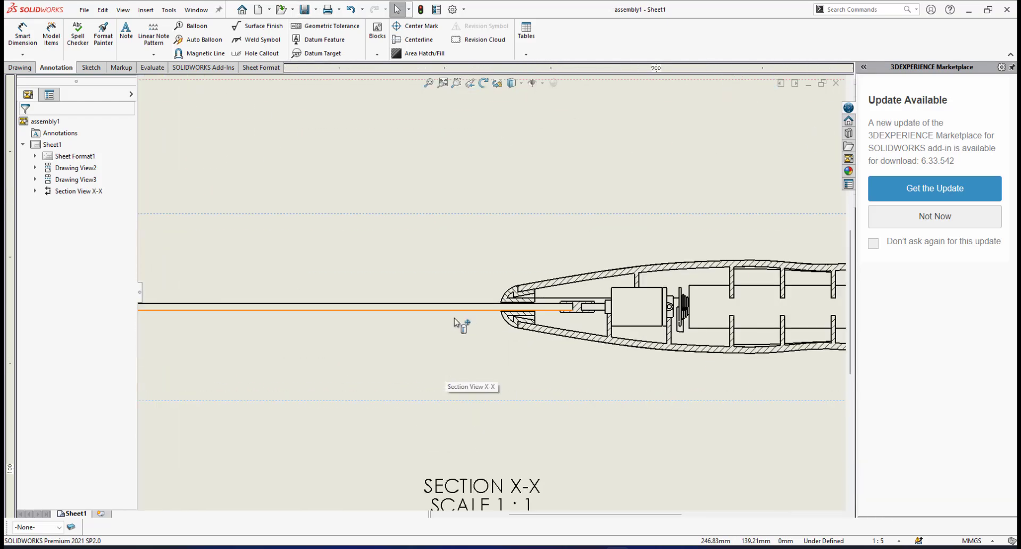
{"action": "scroll", "coordinate": [792, 310], "scroll_direction": "up", "scroll_amount": 3}
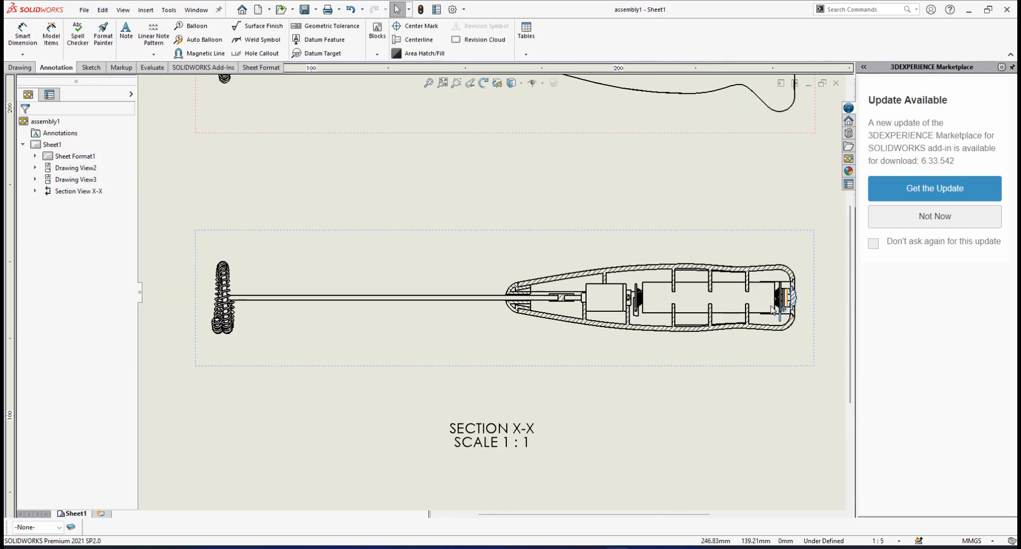
{"action": "scroll", "coordinate": [643, 288], "scroll_direction": "down", "scroll_amount": 2}
{"action": "scroll", "coordinate": [617, 289], "scroll_direction": "down", "scroll_amount": 2}
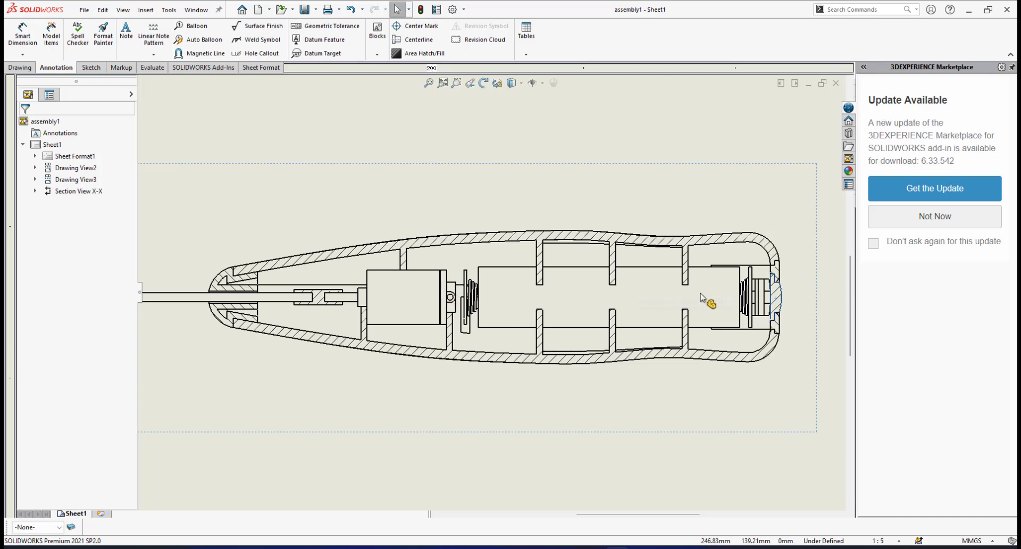
{"action": "scroll", "coordinate": [557, 296], "scroll_direction": "up", "scroll_amount": 2}
{"action": "scroll", "coordinate": [338, 294], "scroll_direction": "down", "scroll_amount": 2}
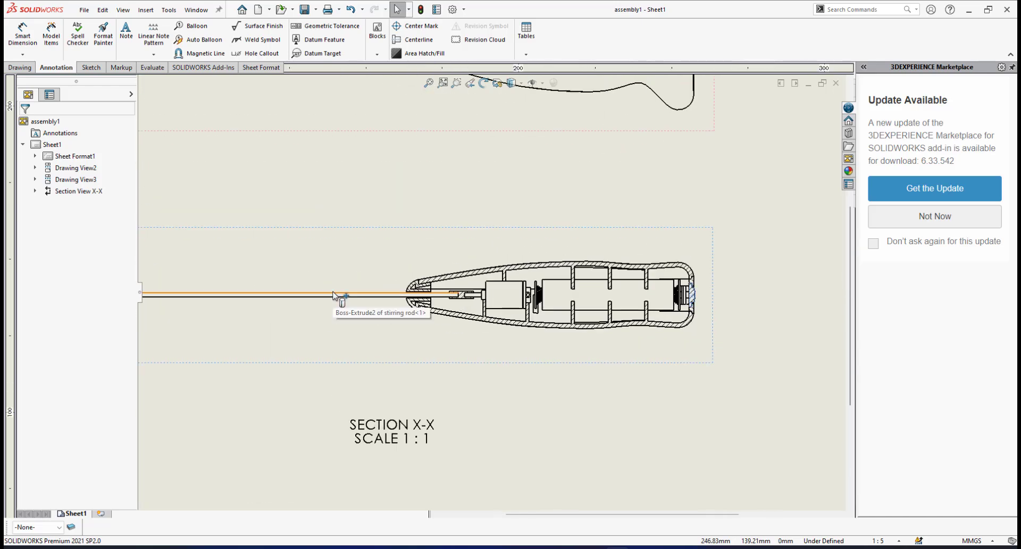
{"action": "scroll", "coordinate": [400, 293], "scroll_direction": "down", "scroll_amount": 2}
{"action": "scroll", "coordinate": [372, 287], "scroll_direction": "up", "scroll_amount": 4}
{"action": "scroll", "coordinate": [417, 292], "scroll_direction": "down", "scroll_amount": 3}
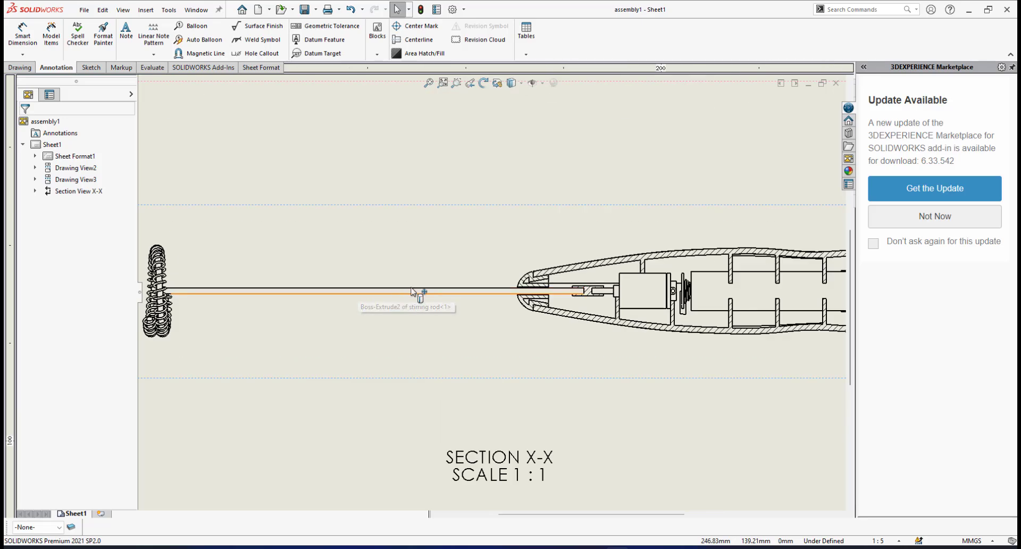
{"action": "scroll", "coordinate": [470, 293], "scroll_direction": "up", "scroll_amount": 2}
{"action": "scroll", "coordinate": [489, 291], "scroll_direction": "down", "scroll_amount": 1}
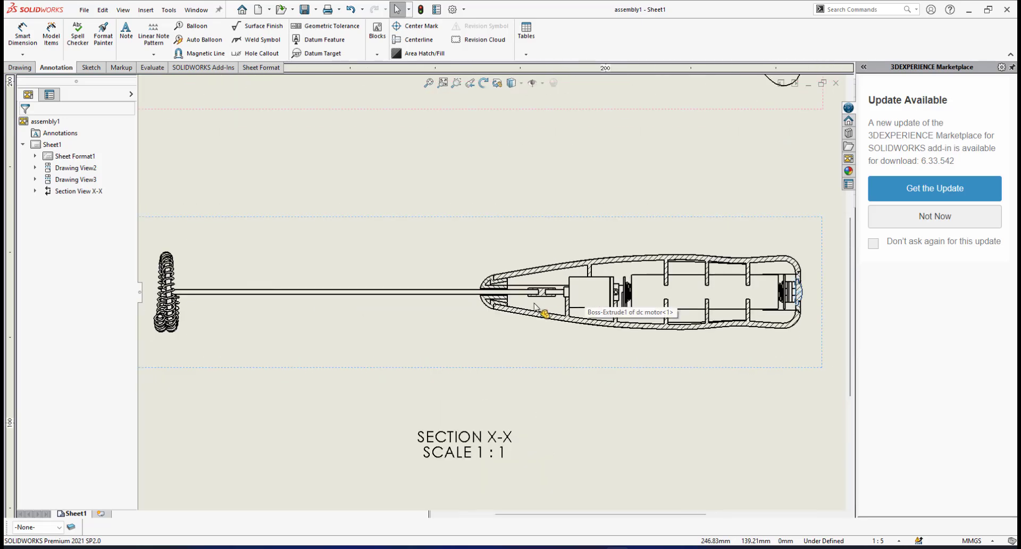
{"action": "scroll", "coordinate": [503, 292], "scroll_direction": "up", "scroll_amount": 2}
{"action": "scroll", "coordinate": [513, 290], "scroll_direction": "down", "scroll_amount": 2}
{"action": "scroll", "coordinate": [513, 291], "scroll_direction": "down", "scroll_amount": 1}
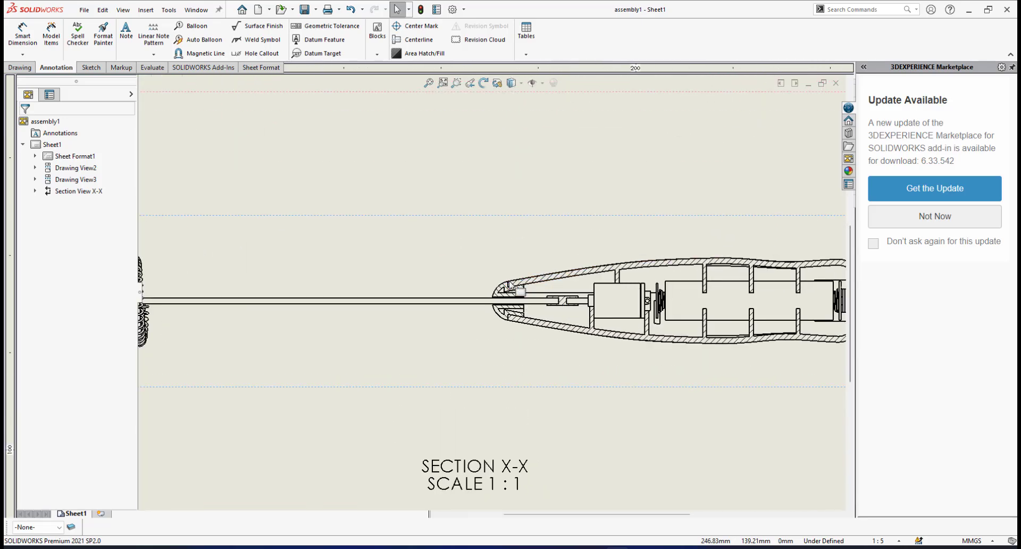
Add a centerline along the stirring rod in section X-X between the rod's two long edges
{"action": "scroll", "coordinate": [449, 299], "scroll_direction": "up", "scroll_amount": 3}
{"action": "scroll", "coordinate": [381, 314], "scroll_direction": "down", "scroll_amount": 2}
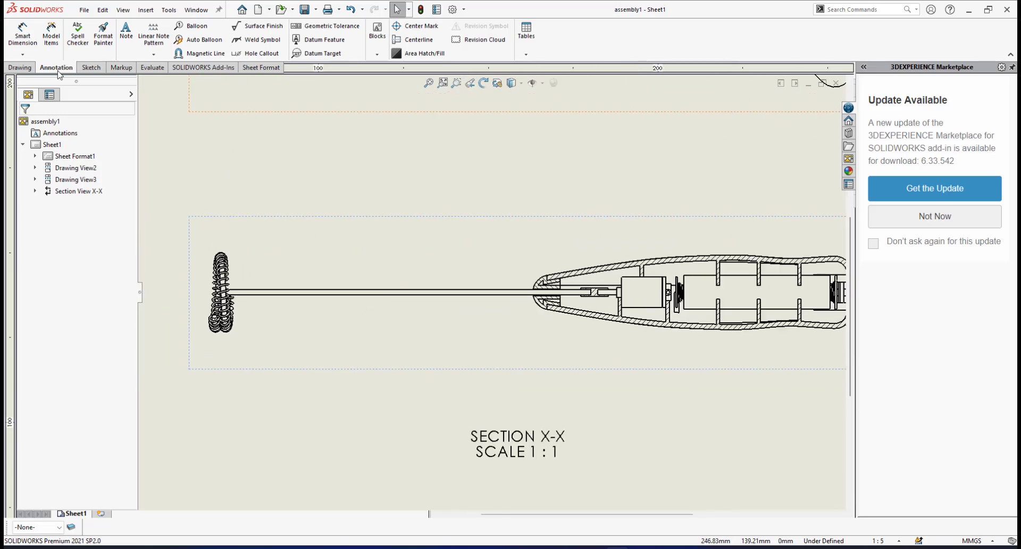
{"action": "left_click", "coordinate": [416, 39]}
{"action": "scroll", "coordinate": [451, 301], "scroll_direction": "down", "scroll_amount": 4}
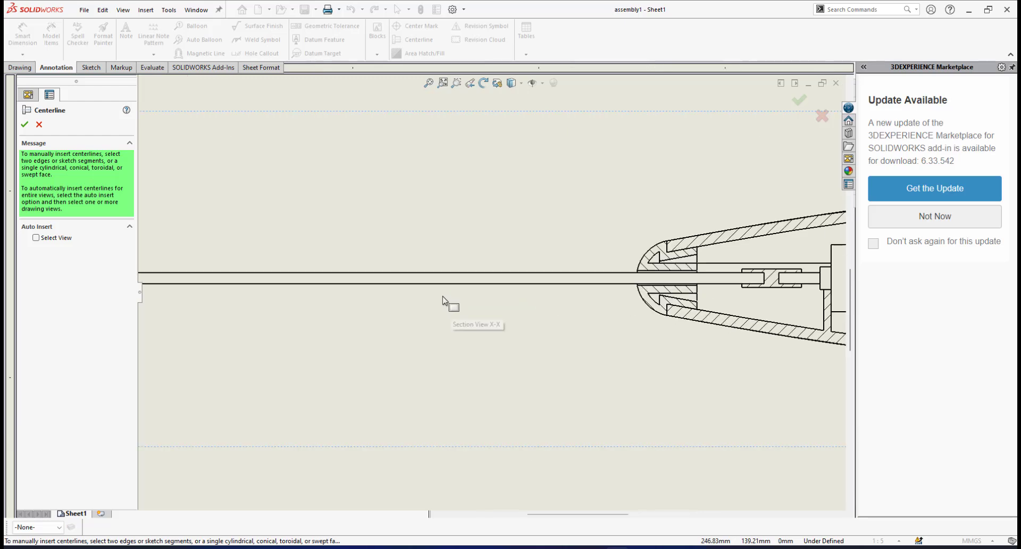
{"action": "left_click", "coordinate": [456, 267]}
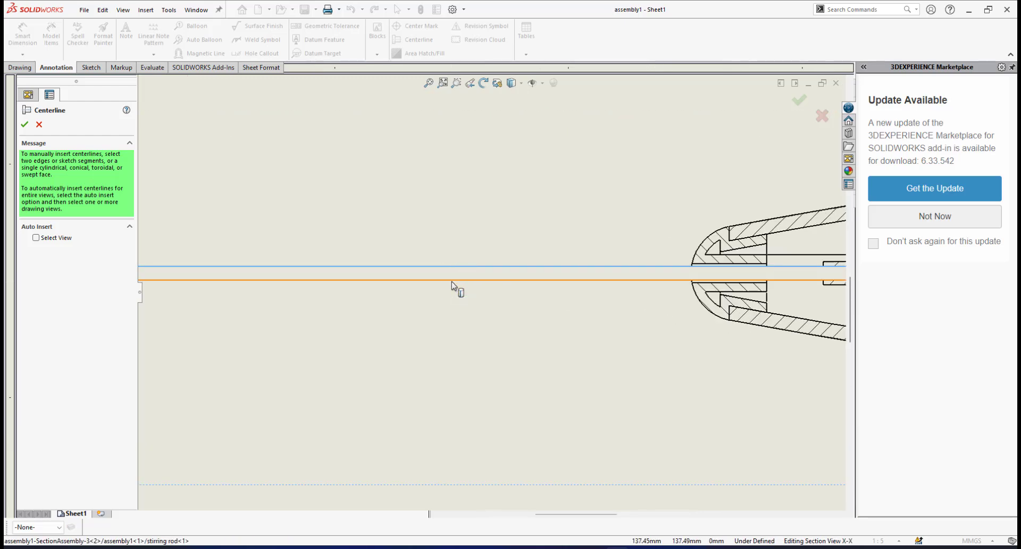
{"action": "left_click", "coordinate": [453, 287]}
Add a centerline through the AAA battery between its upper and lower edges in section X-X and finish the Centerline command
{"action": "scroll", "coordinate": [639, 323], "scroll_direction": "up", "scroll_amount": 5}
{"action": "scroll", "coordinate": [691, 283], "scroll_direction": "down", "scroll_amount": 5}
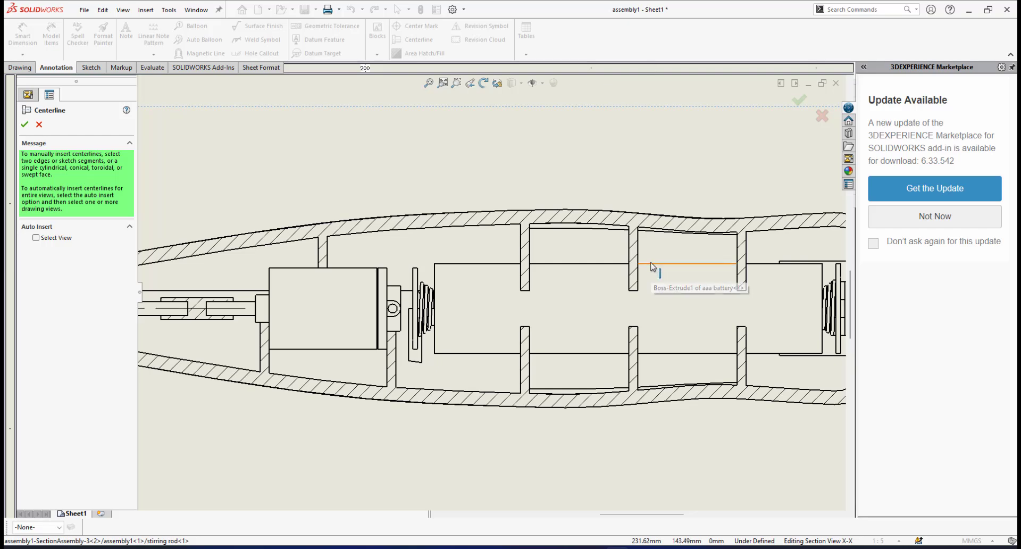
{"action": "left_click", "coordinate": [651, 264]}
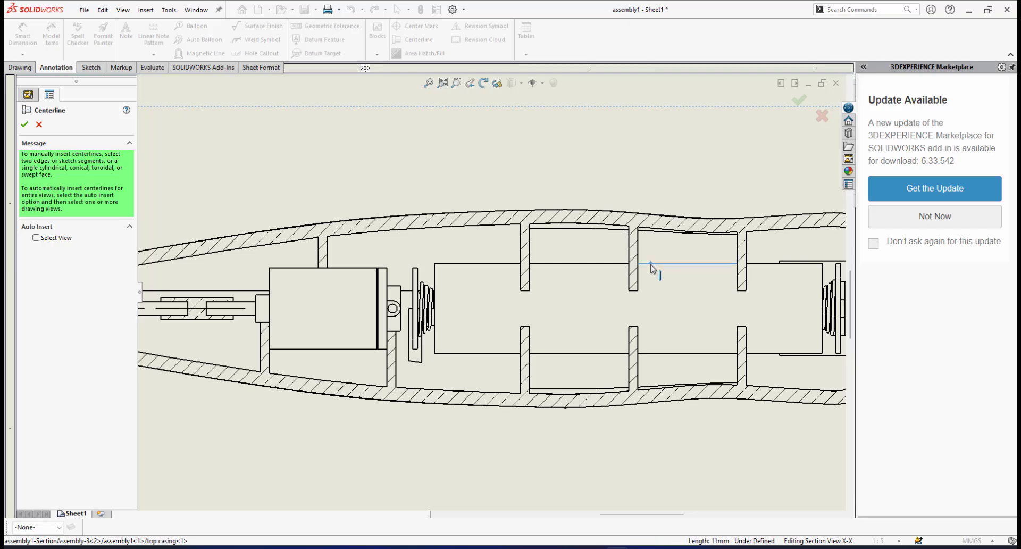
{"action": "left_click", "coordinate": [654, 354]}
{"action": "scroll", "coordinate": [633, 355], "scroll_direction": "up", "scroll_amount": 5}
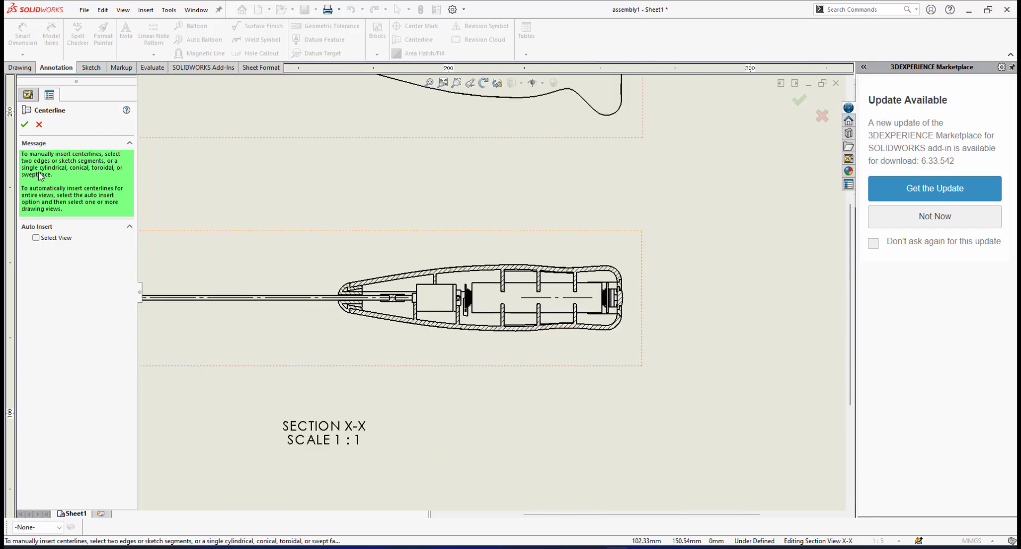
{"action": "left_click", "coordinate": [24, 124]}
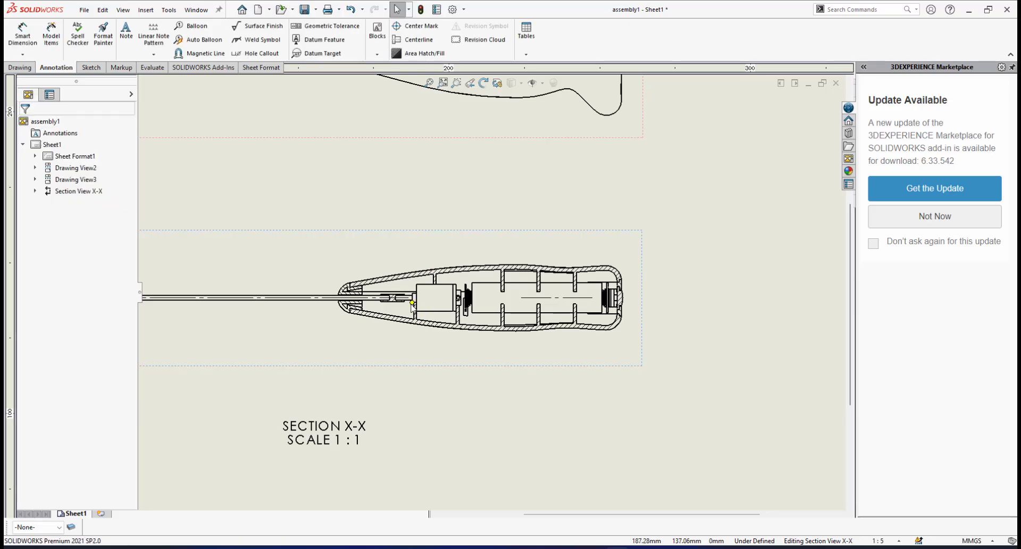
Extend the battery centerline at both ends, from the rear of the motor to the outer face of the push button
{"action": "scroll", "coordinate": [506, 332], "scroll_direction": "down", "scroll_amount": 4}
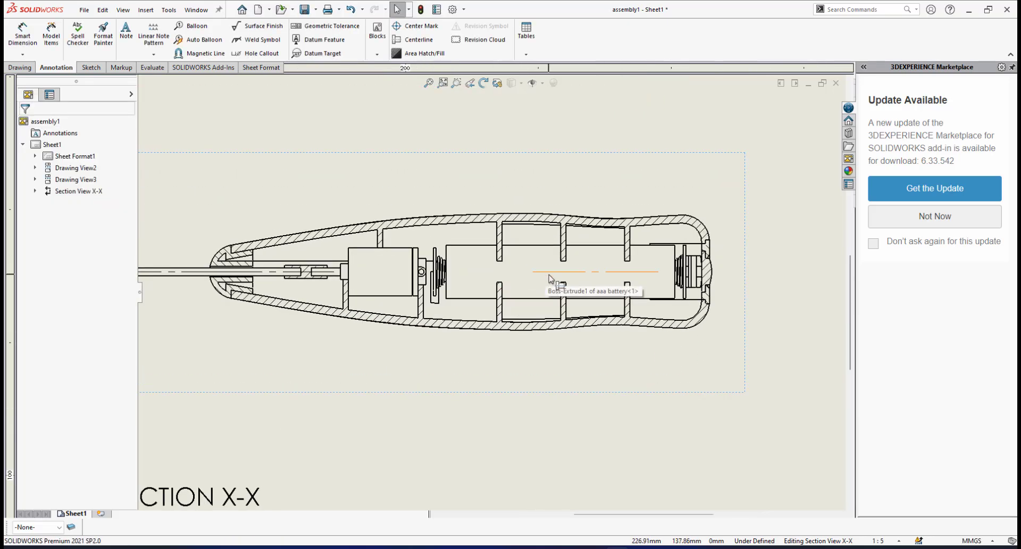
{"action": "left_click", "coordinate": [535, 272]}
{"action": "left_click_drag", "start_coordinate": [533, 272], "coordinate": [466, 277]}
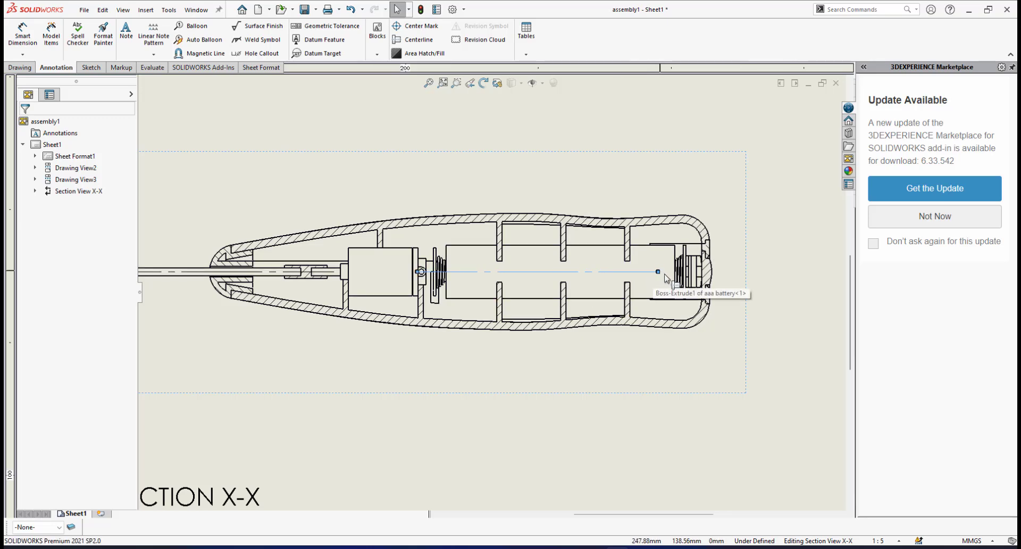
{"action": "left_click_drag", "start_coordinate": [660, 272], "coordinate": [700, 273]}
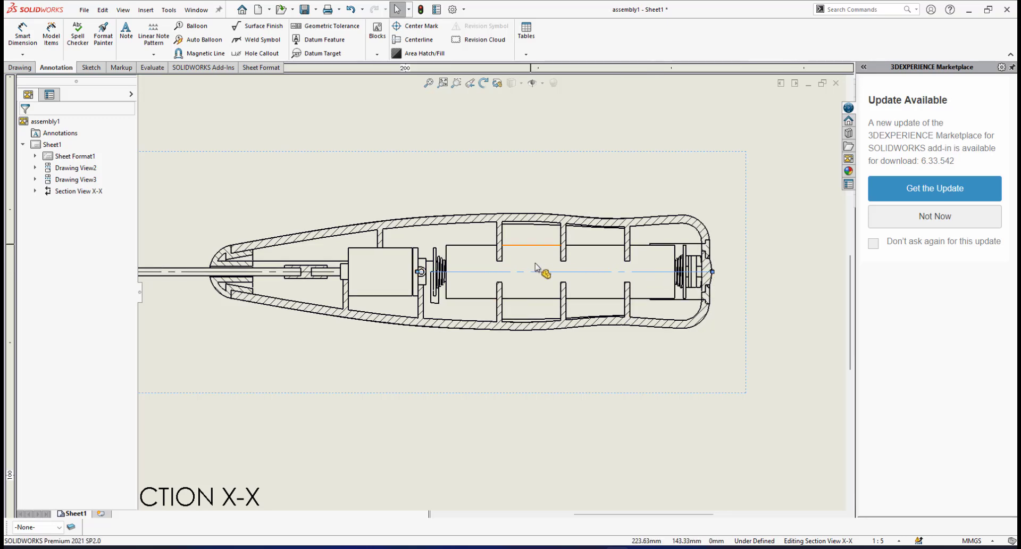
Deselect the centerline and save the assembly1 drawing
{"action": "scroll", "coordinate": [541, 269], "scroll_direction": "up", "scroll_amount": 5}
{"action": "scroll", "coordinate": [381, 249], "scroll_direction": "down", "scroll_amount": 2}
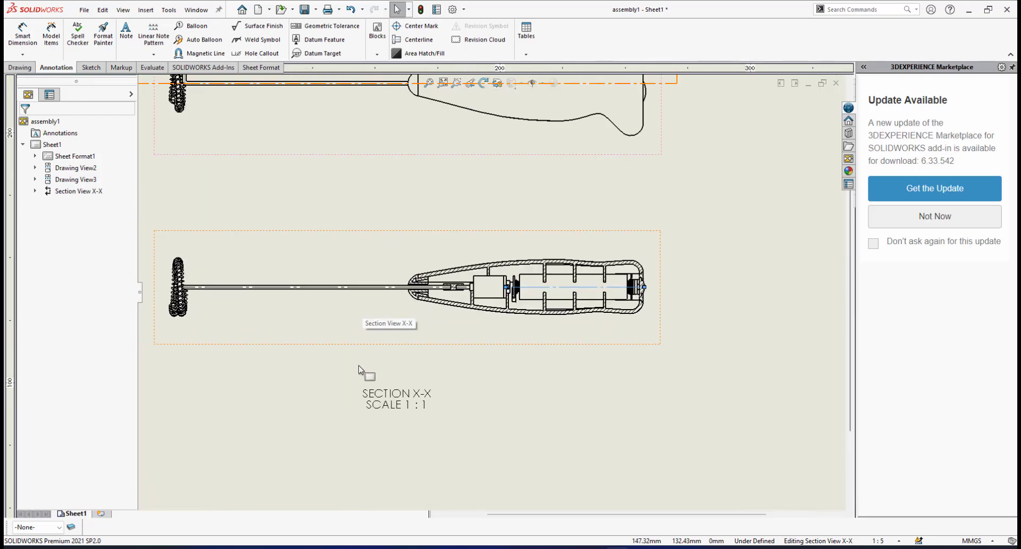
{"action": "left_click", "coordinate": [316, 382]}
{"action": "scroll", "coordinate": [411, 322], "scroll_direction": "up", "scroll_amount": 4}
{"action": "scroll", "coordinate": [412, 323], "scroll_direction": "down", "scroll_amount": 2}
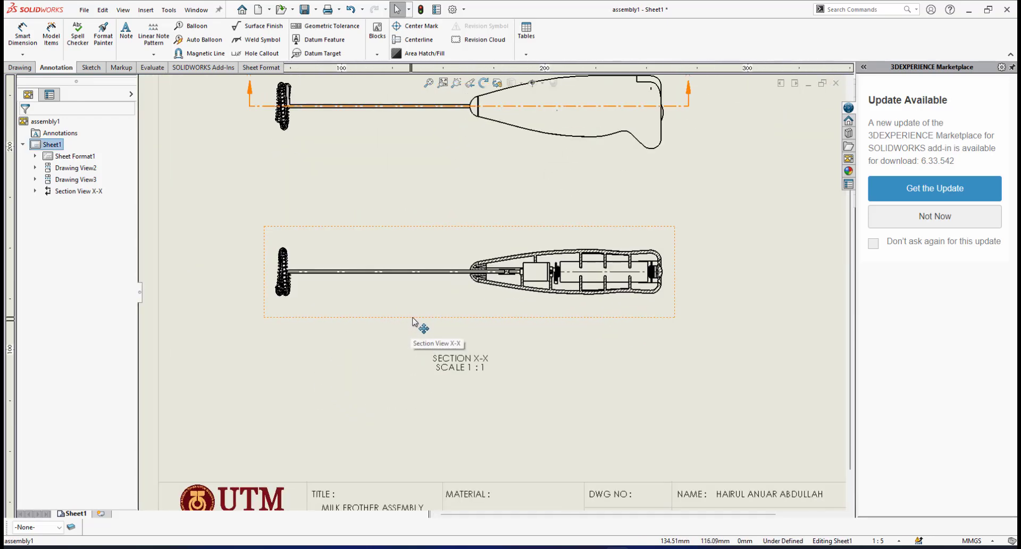
{"action": "left_click", "coordinate": [301, 10]}
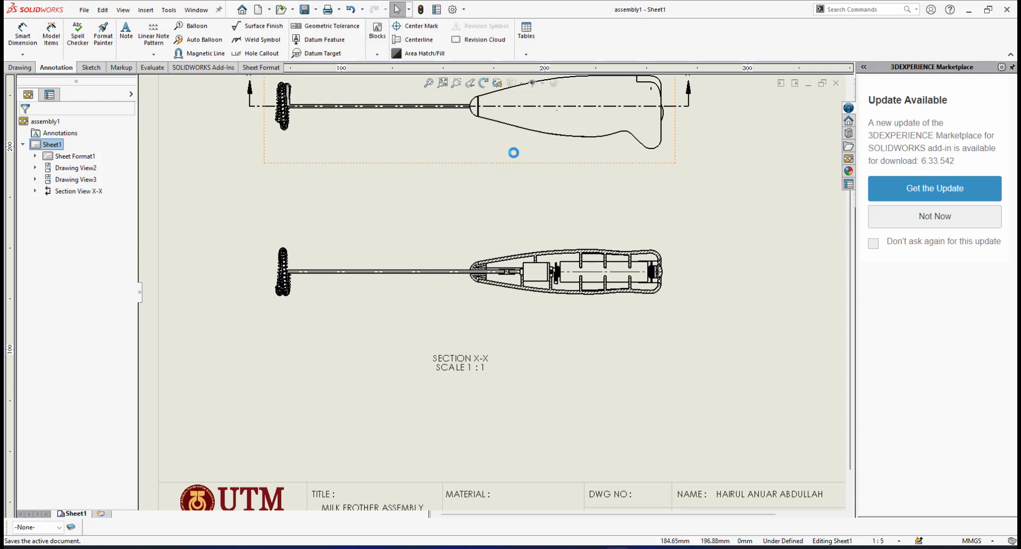
Review the whole sheet's layout, with its side, isometric and section X-X views and the free space beside them
{"action": "key", "text": "f"}
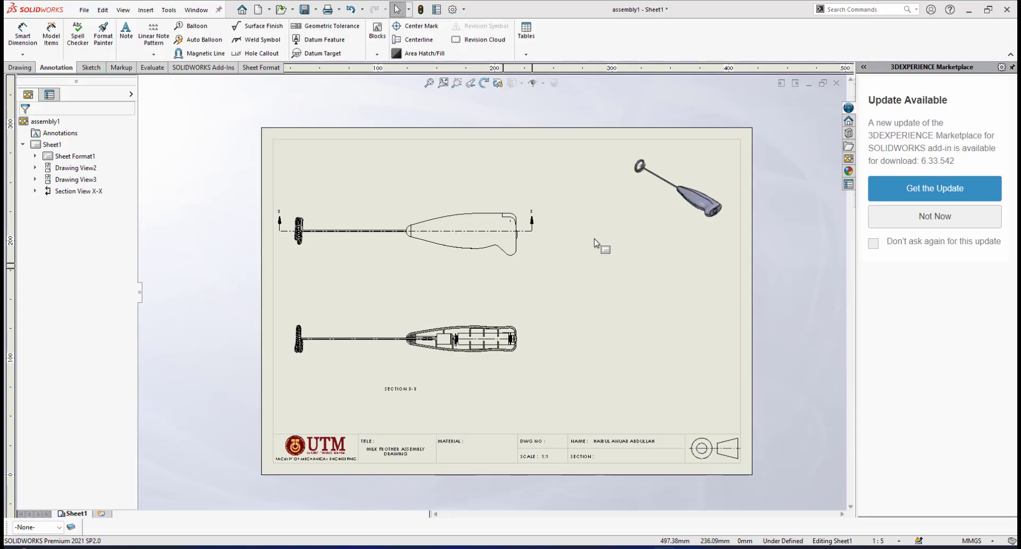
{"action": "scroll", "coordinate": [418, 285], "scroll_direction": "down", "scroll_amount": 1}
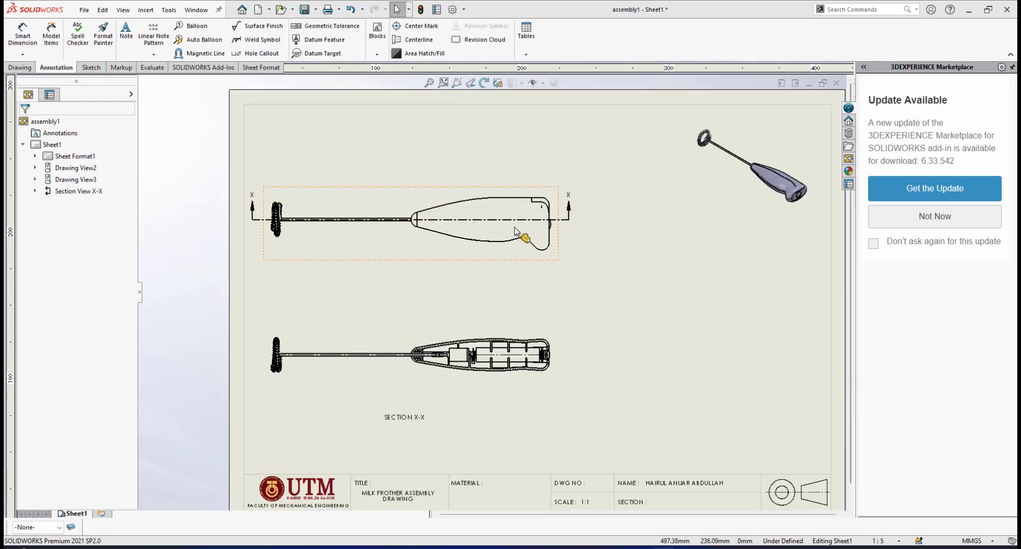
{"action": "scroll", "coordinate": [418, 353], "scroll_direction": "up", "scroll_amount": 1}
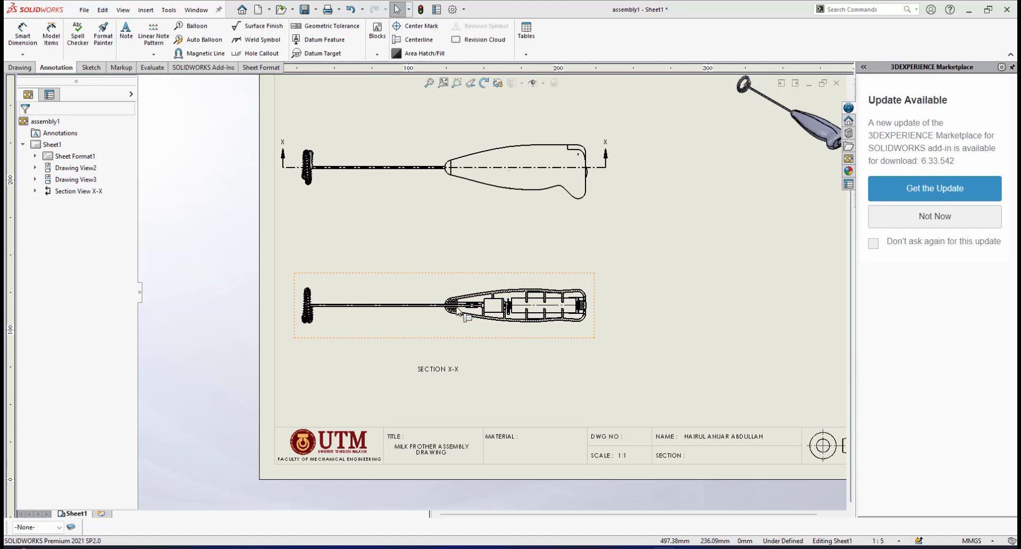
{"action": "scroll", "coordinate": [452, 315], "scroll_direction": "down", "scroll_amount": 2}
{"action": "scroll", "coordinate": [463, 329], "scroll_direction": "down", "scroll_amount": 4}
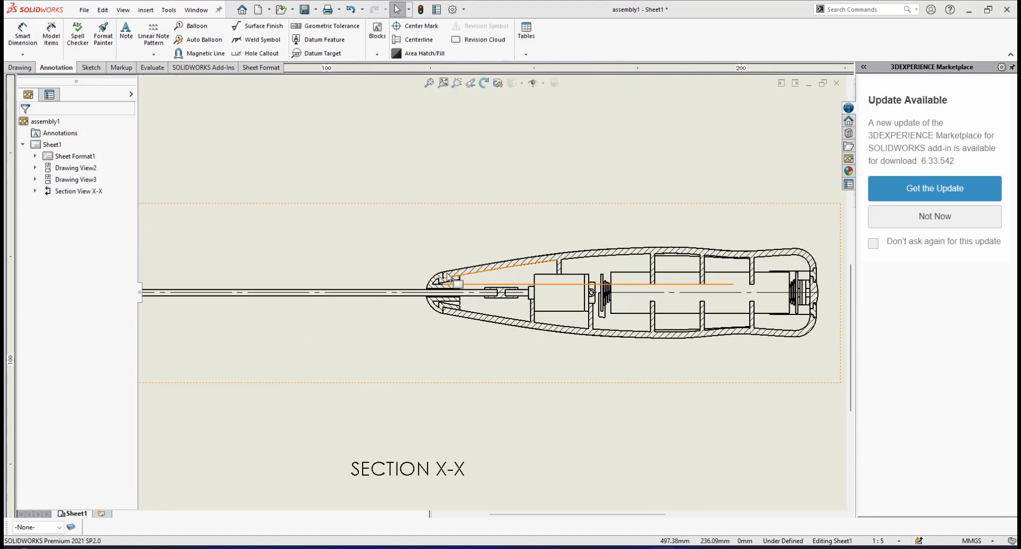
{"action": "scroll", "coordinate": [558, 294], "scroll_direction": "up", "scroll_amount": 3}
{"action": "scroll", "coordinate": [563, 290], "scroll_direction": "up", "scroll_amount": 4}
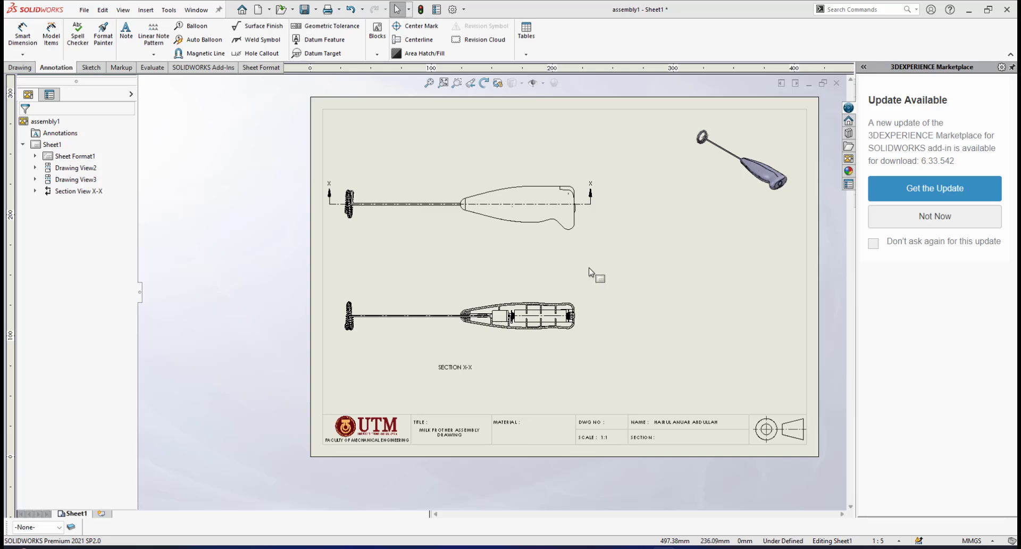
{"action": "scroll", "coordinate": [589, 265], "scroll_direction": "up", "scroll_amount": 2}
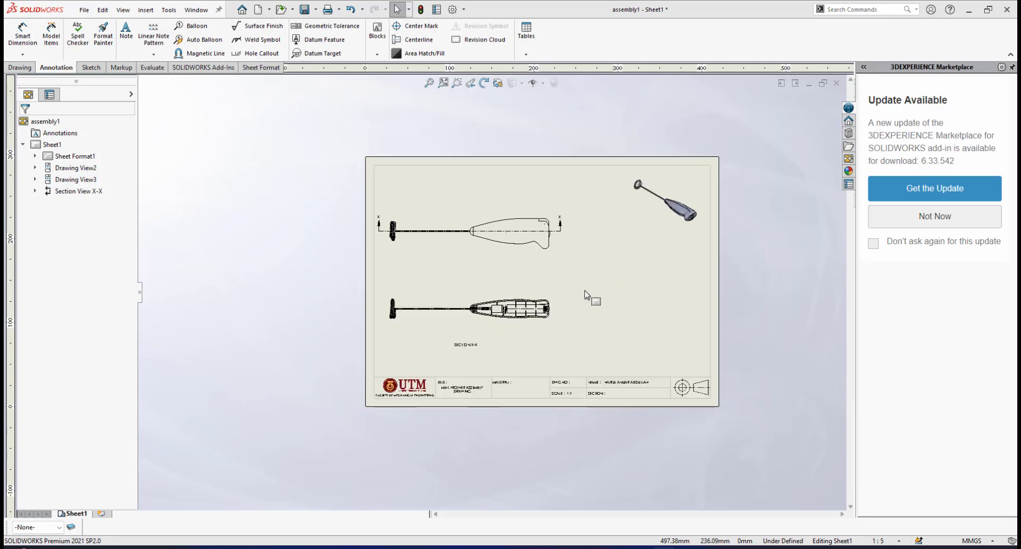
{"action": "scroll", "coordinate": [574, 288], "scroll_direction": "down", "scroll_amount": 2}
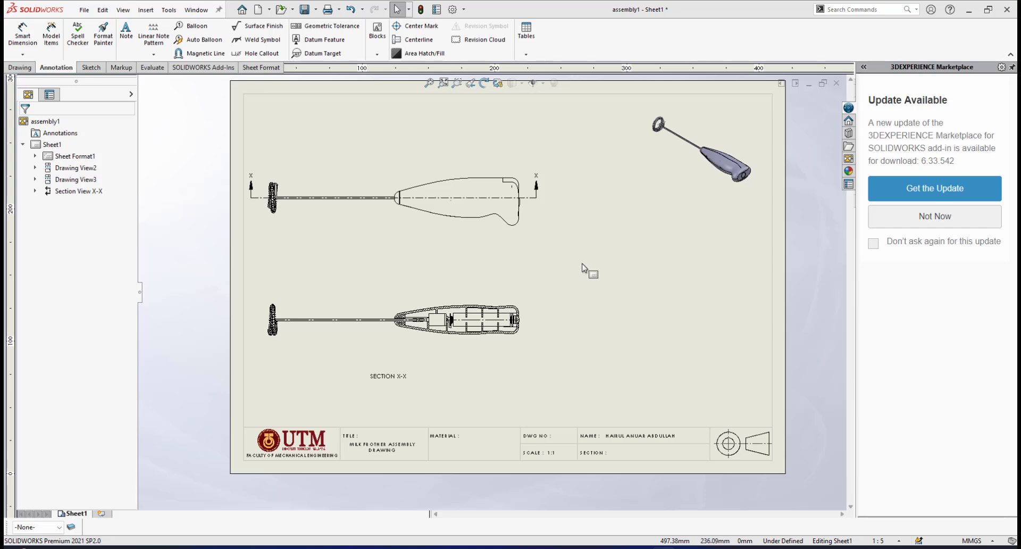
{"action": "scroll", "coordinate": [580, 265], "scroll_direction": "up", "scroll_amount": 2}
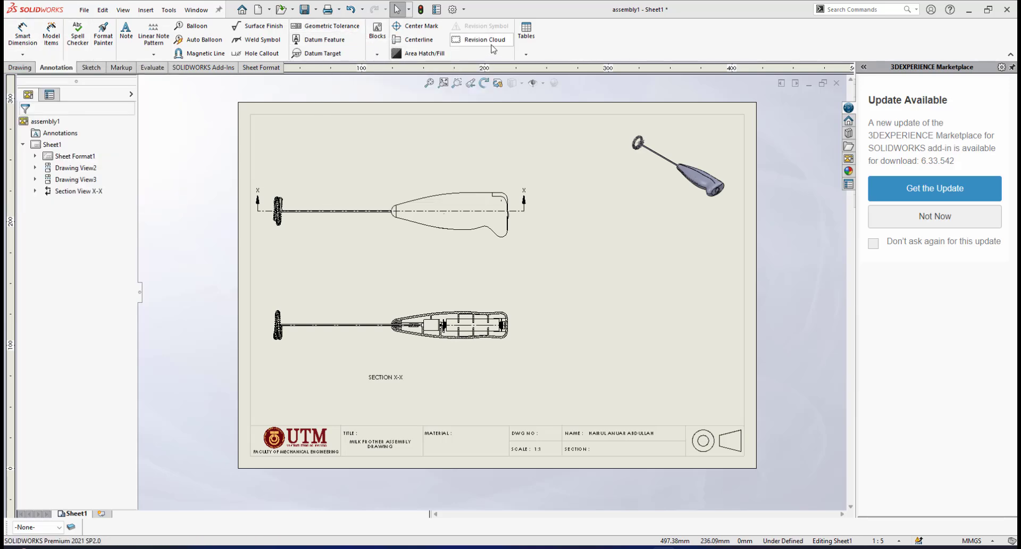
Create an indented bill of materials from the section X-X view, using the bom-standard template without numbering
{"action": "left_click", "coordinate": [526, 55]}
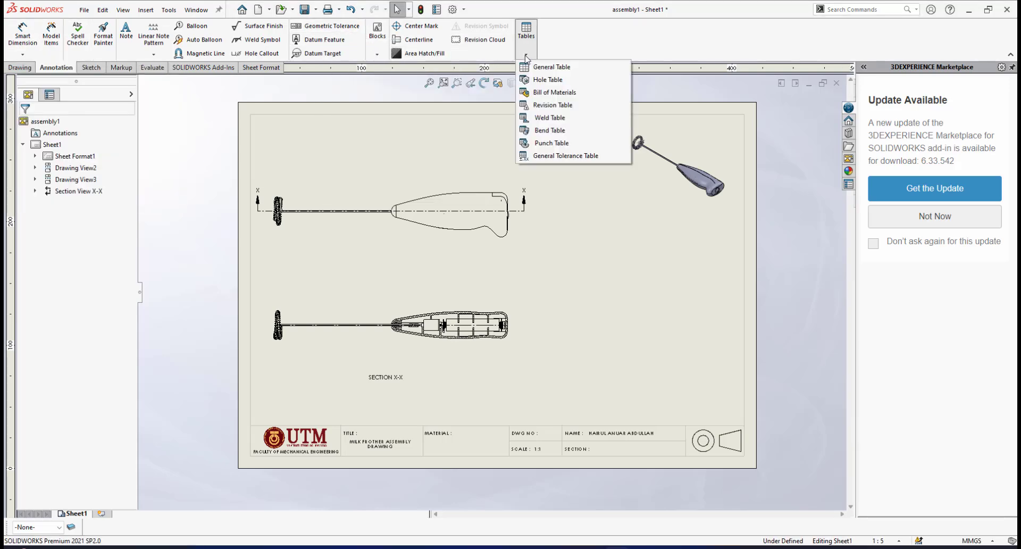
{"action": "left_click", "coordinate": [549, 94]}
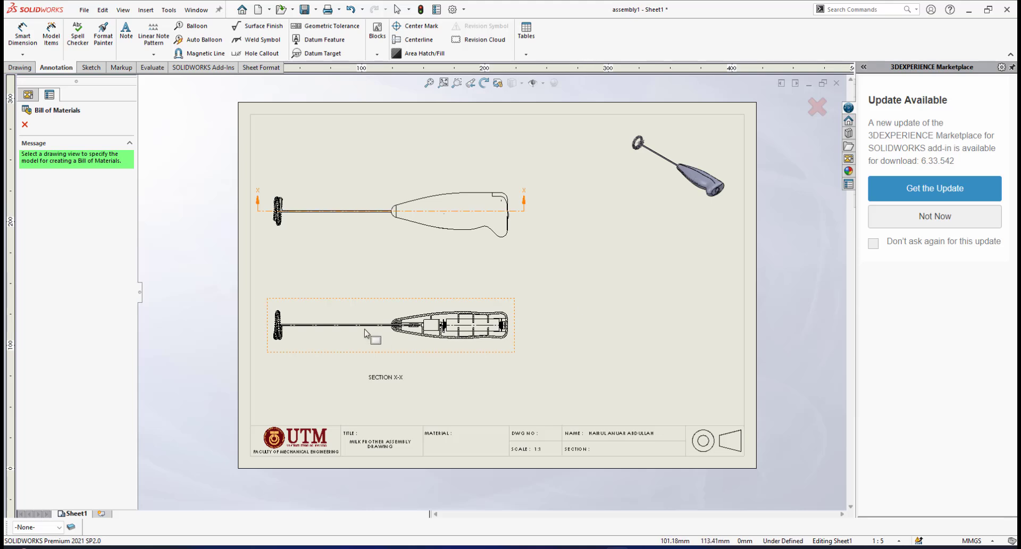
{"action": "left_click", "coordinate": [513, 308]}
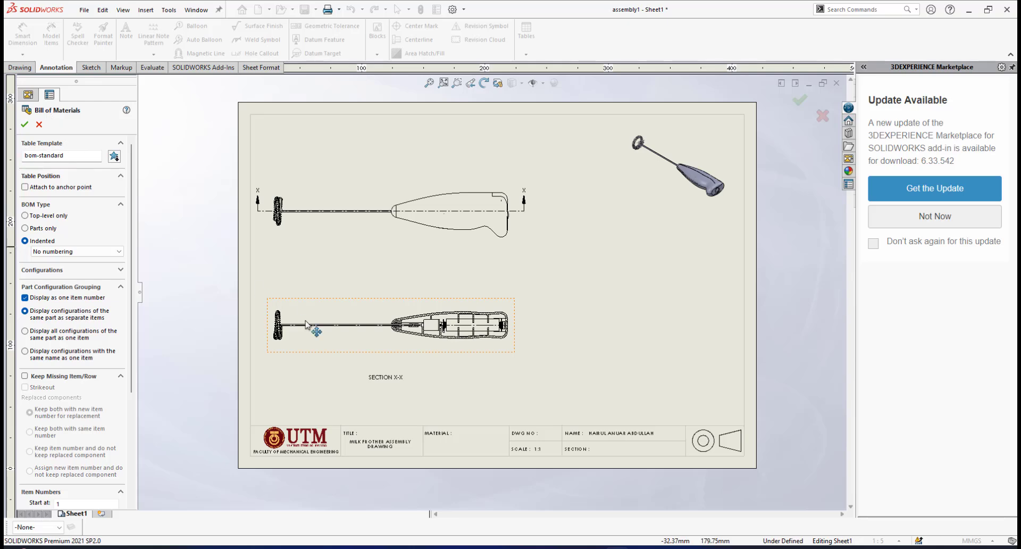
{"action": "scroll", "coordinate": [449, 399], "scroll_direction": "down", "scroll_amount": 2}
{"action": "scroll", "coordinate": [450, 399], "scroll_direction": "up", "scroll_amount": 3}
{"action": "scroll", "coordinate": [450, 399], "scroll_direction": "down", "scroll_amount": 2}
{"action": "scroll", "coordinate": [686, 380], "scroll_direction": "down", "scroll_amount": 1}
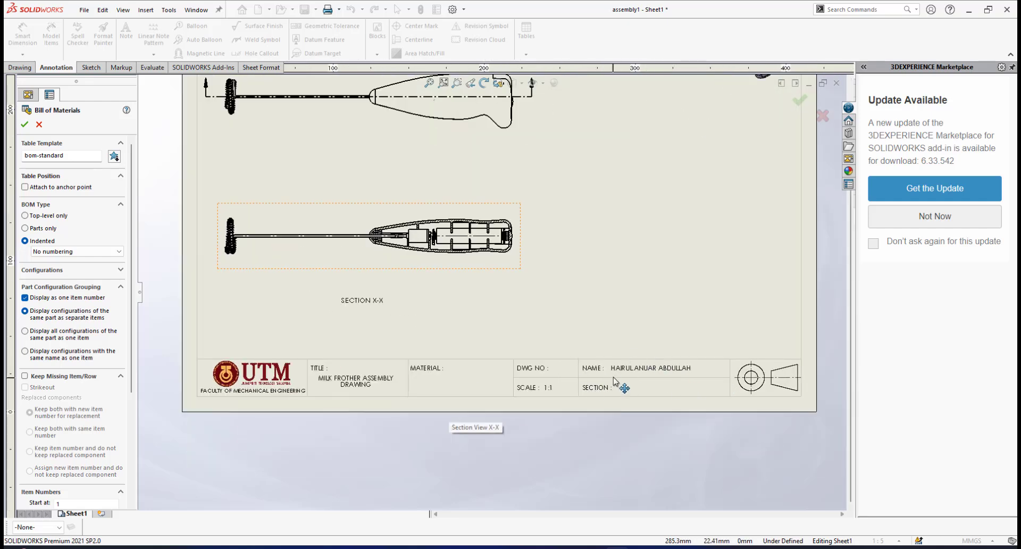
{"action": "scroll", "coordinate": [524, 250], "scroll_direction": "up", "scroll_amount": 1}
{"action": "scroll", "coordinate": [398, 188], "scroll_direction": "up", "scroll_amount": 1}
{"action": "scroll", "coordinate": [398, 189], "scroll_direction": "down", "scroll_amount": 2}
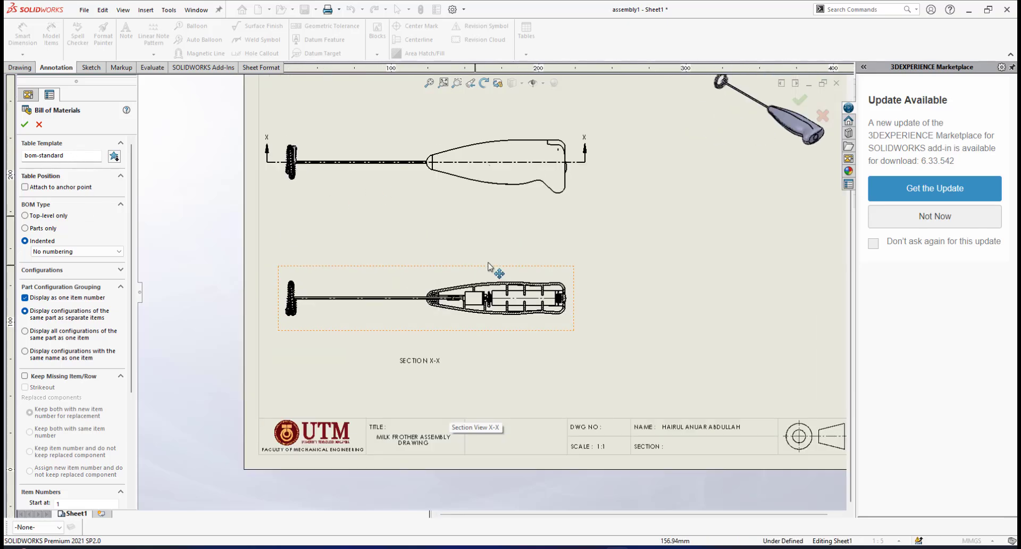
{"action": "scroll", "coordinate": [620, 280], "scroll_direction": "up", "scroll_amount": 1}
{"action": "scroll", "coordinate": [638, 349], "scroll_direction": "down", "scroll_amount": 1}
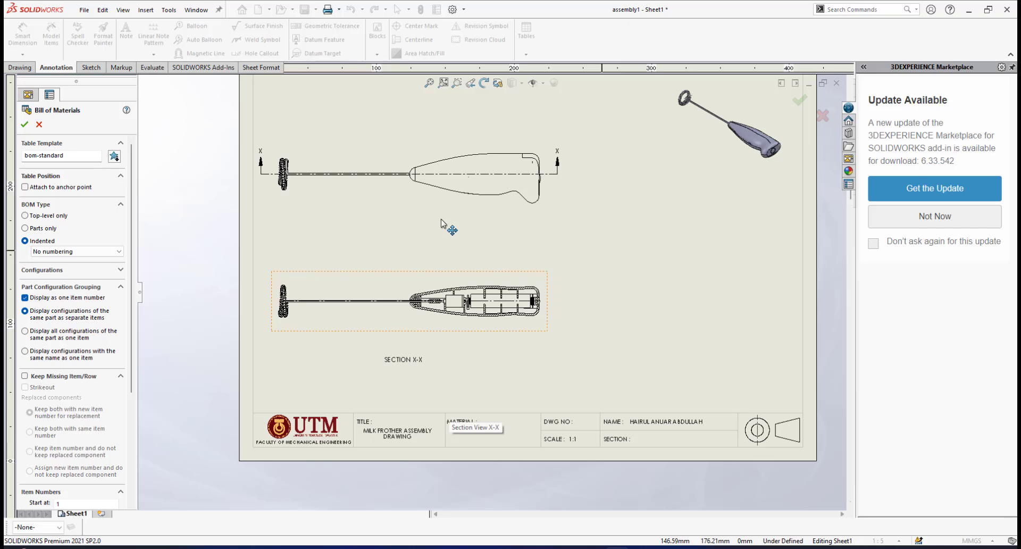
{"action": "scroll", "coordinate": [441, 219], "scroll_direction": "up", "scroll_amount": 1}
{"action": "scroll", "coordinate": [441, 219], "scroll_direction": "down", "scroll_amount": 1}
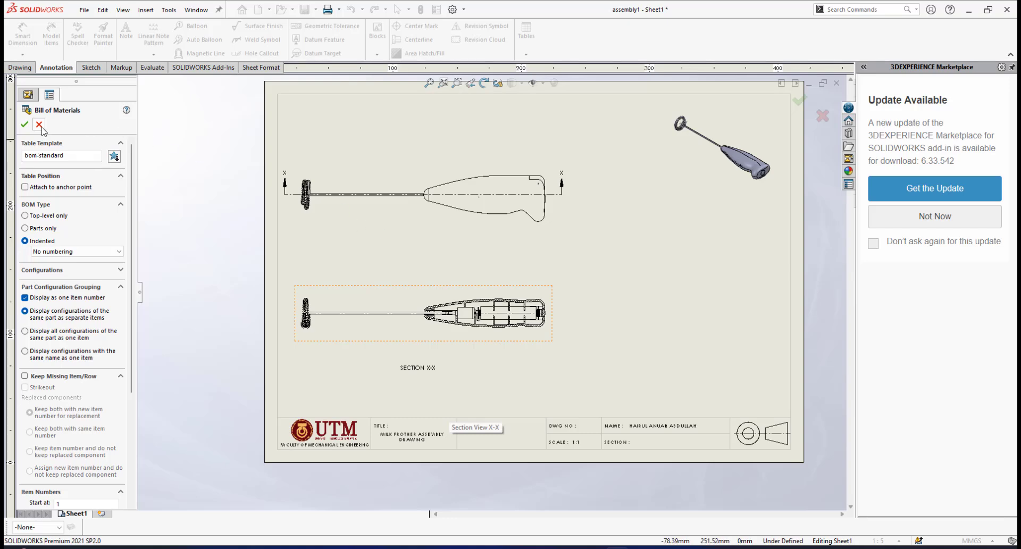
{"action": "left_click", "coordinate": [25, 126]}
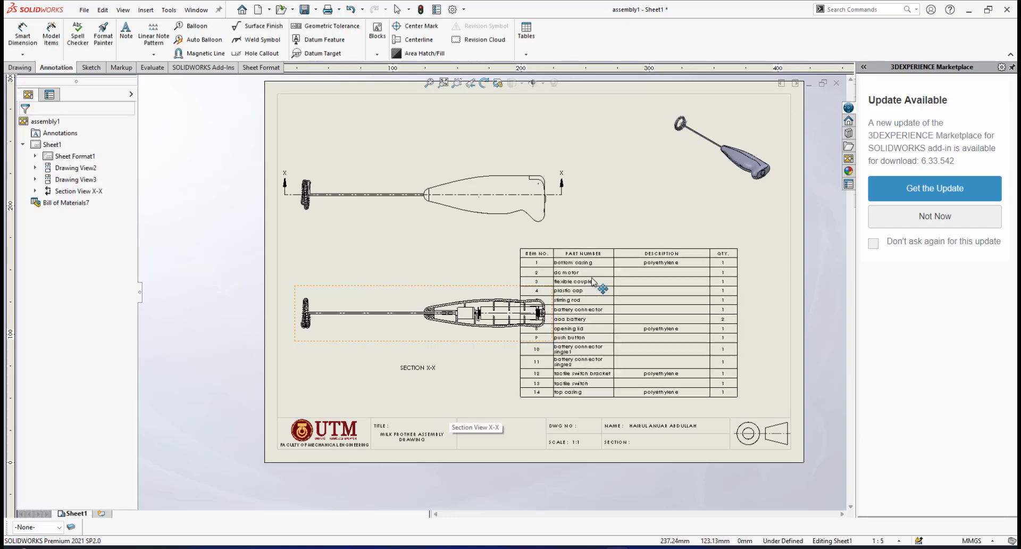
Place the bill of materials directly above the title block, against the sheet's right border
{"action": "scroll", "coordinate": [584, 249], "scroll_direction": "up", "scroll_amount": 2}
{"action": "scroll", "coordinate": [585, 251], "scroll_direction": "down", "scroll_amount": 2}
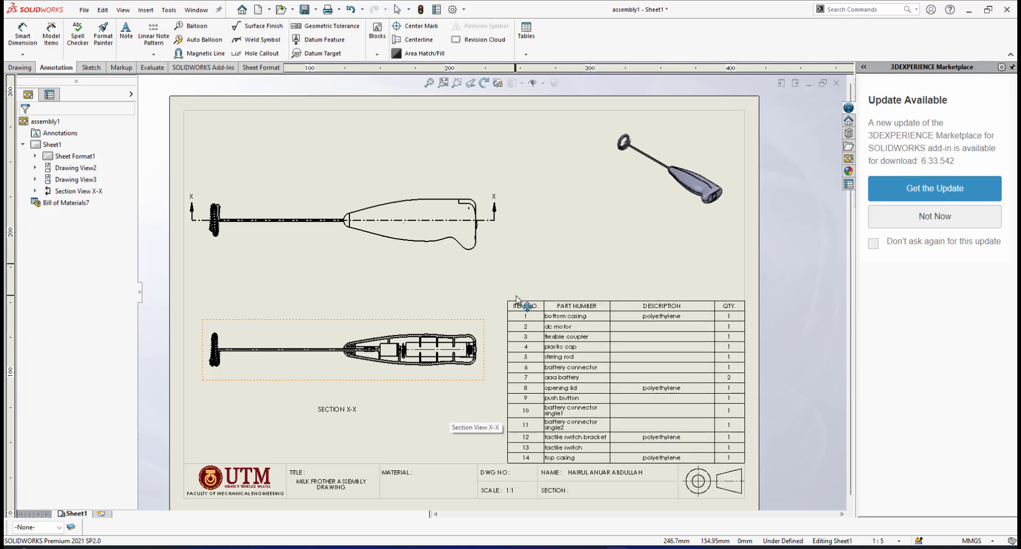
{"action": "left_click", "coordinate": [517, 298]}
{"action": "scroll", "coordinate": [694, 458], "scroll_direction": "down", "scroll_amount": 2}
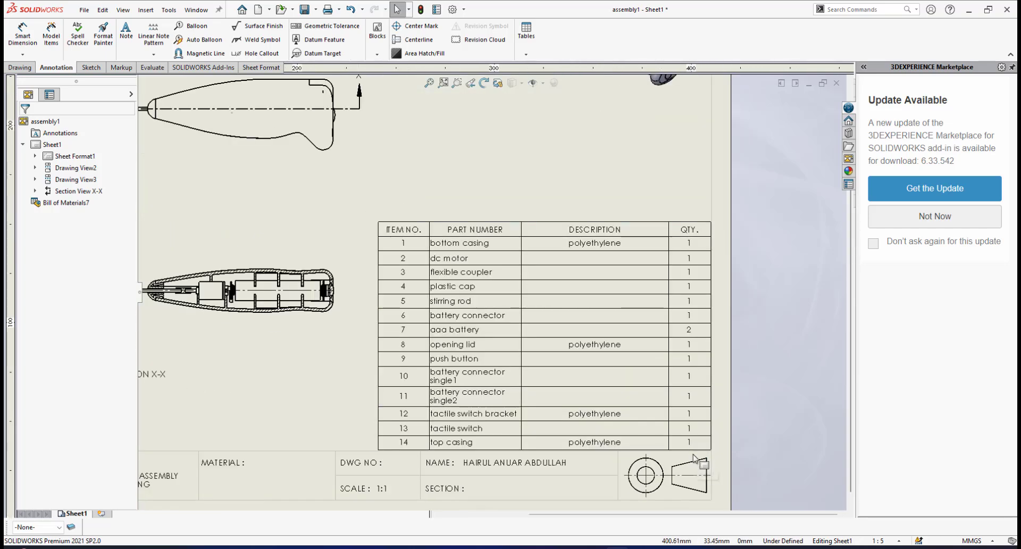
{"action": "scroll", "coordinate": [543, 220], "scroll_direction": "up", "scroll_amount": 3}
{"action": "left_click", "coordinate": [507, 178]}
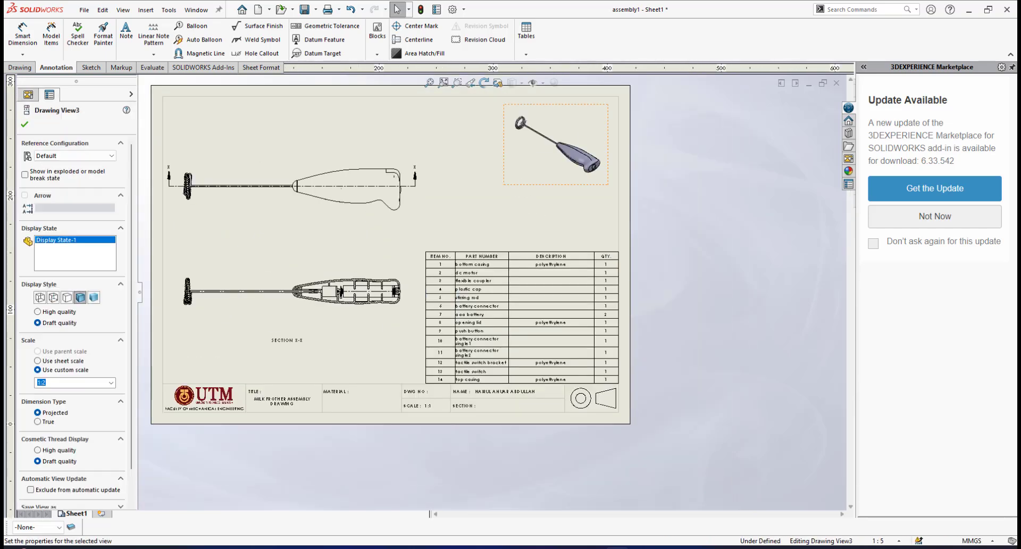
{"action": "left_click", "coordinate": [448, 222]}
Set the bill of materials' text format to all uppercase and apply the change
{"action": "scroll", "coordinate": [446, 234], "scroll_direction": "down", "scroll_amount": 1}
{"action": "scroll", "coordinate": [443, 298], "scroll_direction": "down", "scroll_amount": 2}
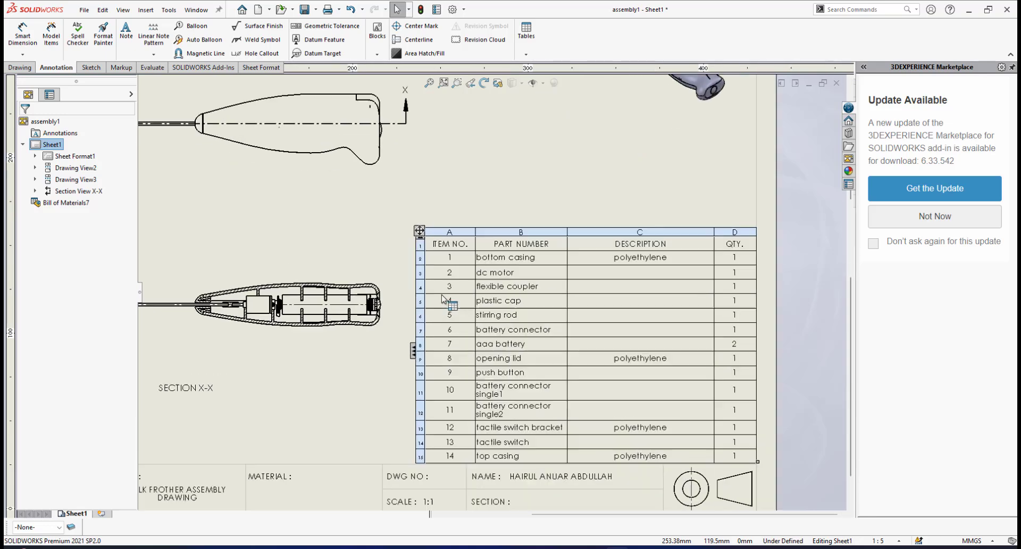
{"action": "scroll", "coordinate": [442, 296], "scroll_direction": "down", "scroll_amount": 2}
{"action": "scroll", "coordinate": [462, 298], "scroll_direction": "up", "scroll_amount": 3}
{"action": "scroll", "coordinate": [484, 261], "scroll_direction": "down", "scroll_amount": 1}
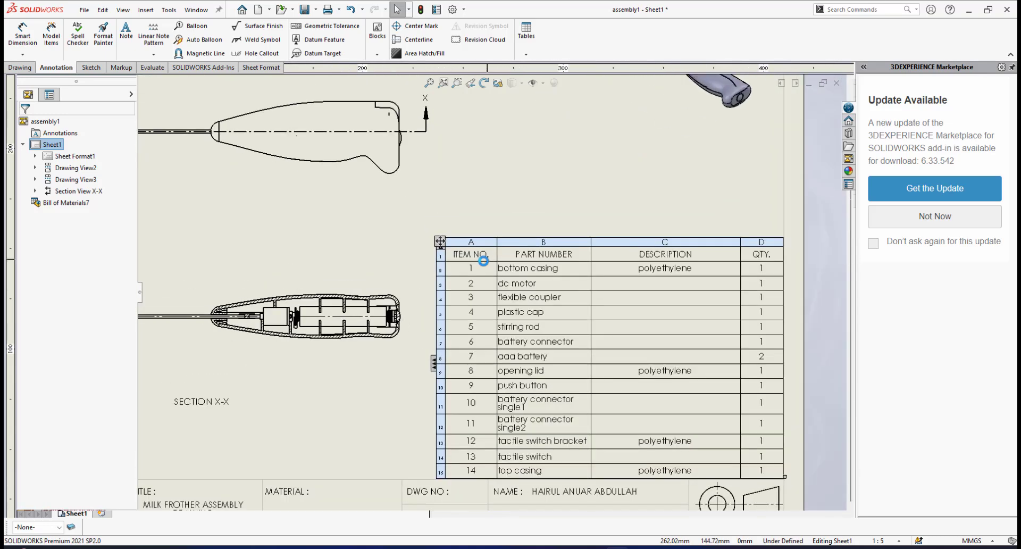
{"action": "left_click", "coordinate": [441, 243]}
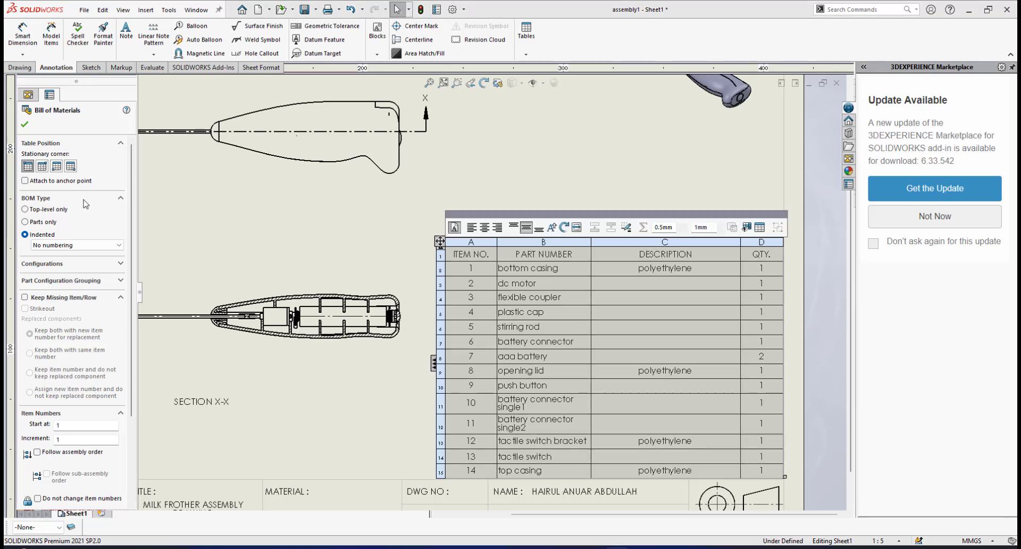
{"action": "scroll", "coordinate": [121, 217], "scroll_direction": "down", "scroll_amount": 4}
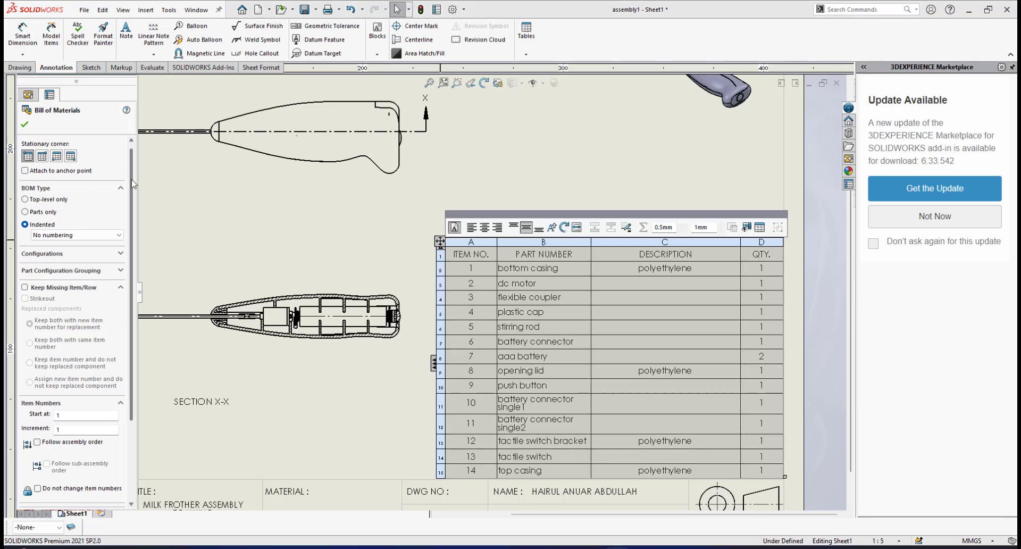
{"action": "scroll", "coordinate": [121, 217], "scroll_direction": "up", "scroll_amount": 4}
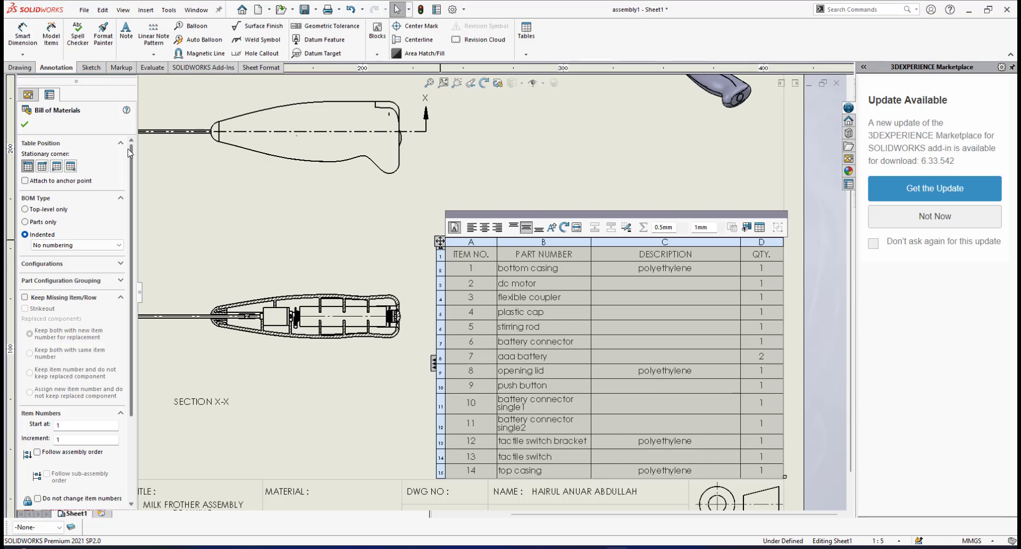
{"action": "left_click_drag", "start_coordinate": [131, 243], "coordinate": [133, 350]}
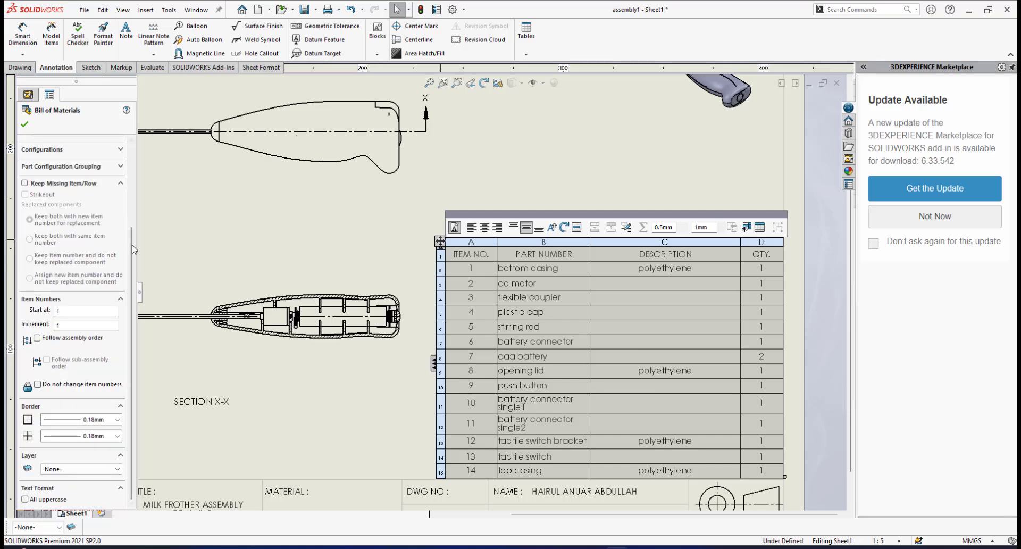
{"action": "left_click", "coordinate": [25, 499]}
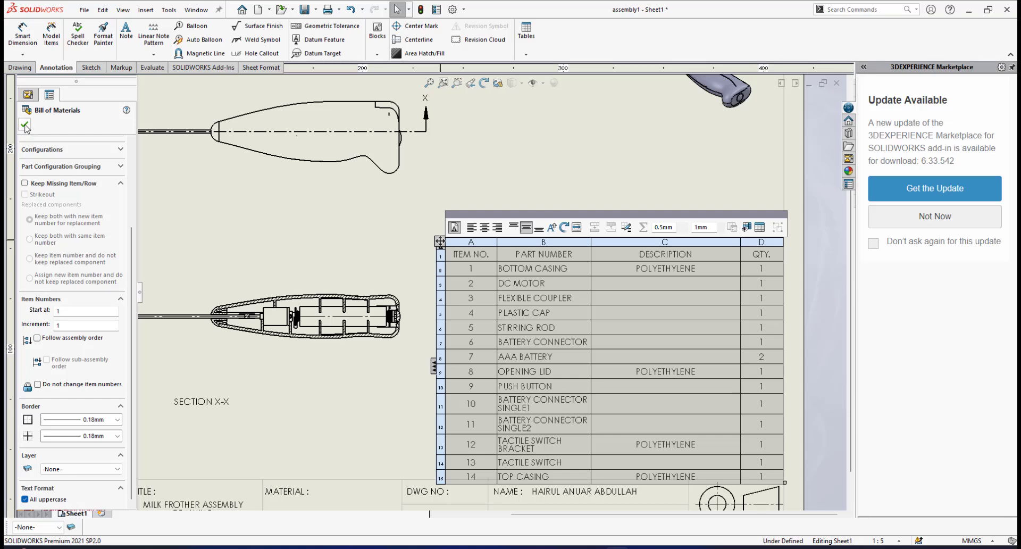
{"action": "left_click", "coordinate": [24, 126]}
Shift the bill of materials up so its lower edge rests on the title block, against the sheet's right border
{"action": "scroll", "coordinate": [514, 349], "scroll_direction": "up", "scroll_amount": 2}
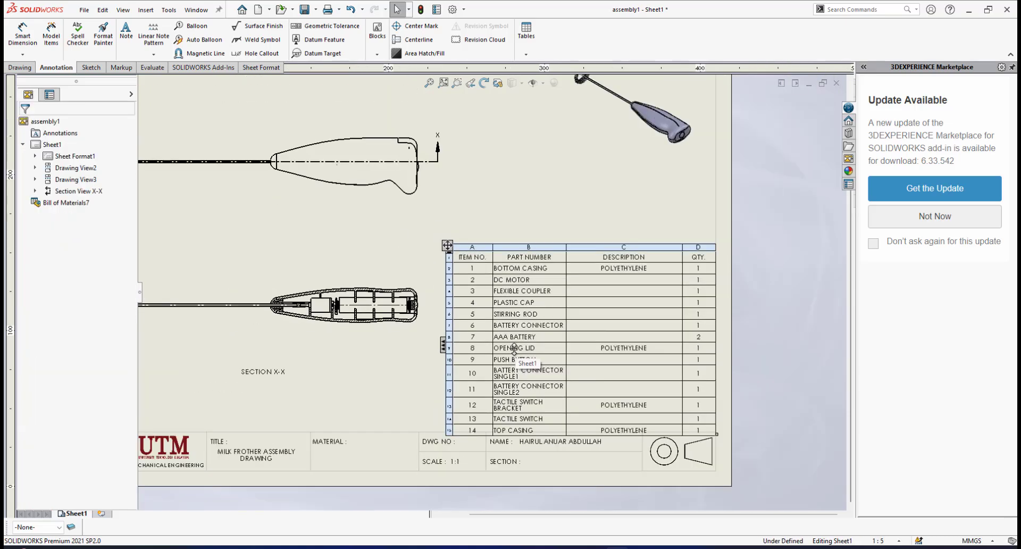
{"action": "scroll", "coordinate": [514, 350], "scroll_direction": "down", "scroll_amount": 2}
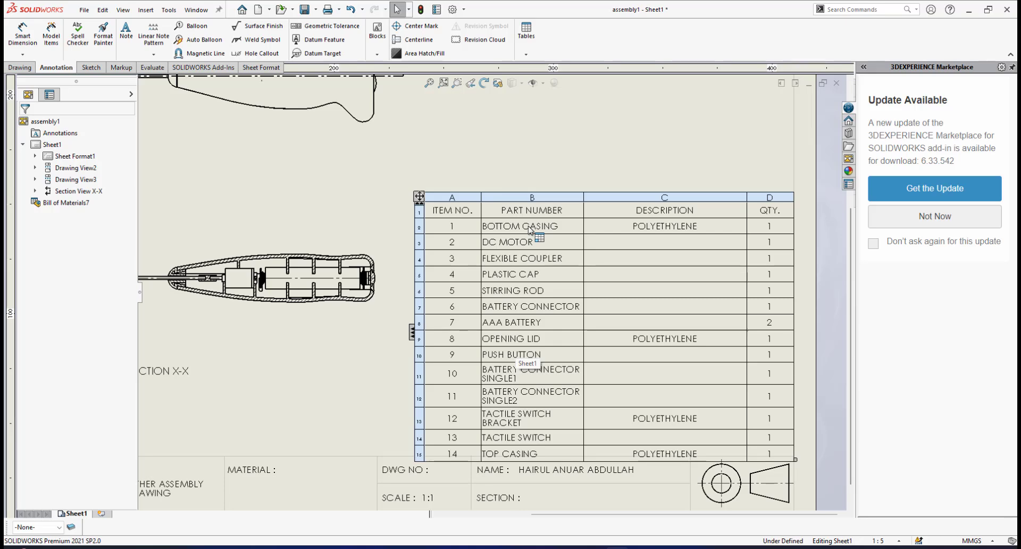
{"action": "mouse_move", "coordinate": [418, 197]}
{"action": "left_mouse_down"}
{"action": "mouse_move", "coordinate": [410, 175]}
{"action": "mouse_move", "coordinate": [393, 178]}
{"action": "mouse_move", "coordinate": [409, 205]}
{"action": "mouse_move", "coordinate": [413, 197]}
{"action": "left_mouse_up"}
{"action": "left_click", "coordinate": [432, 194]}
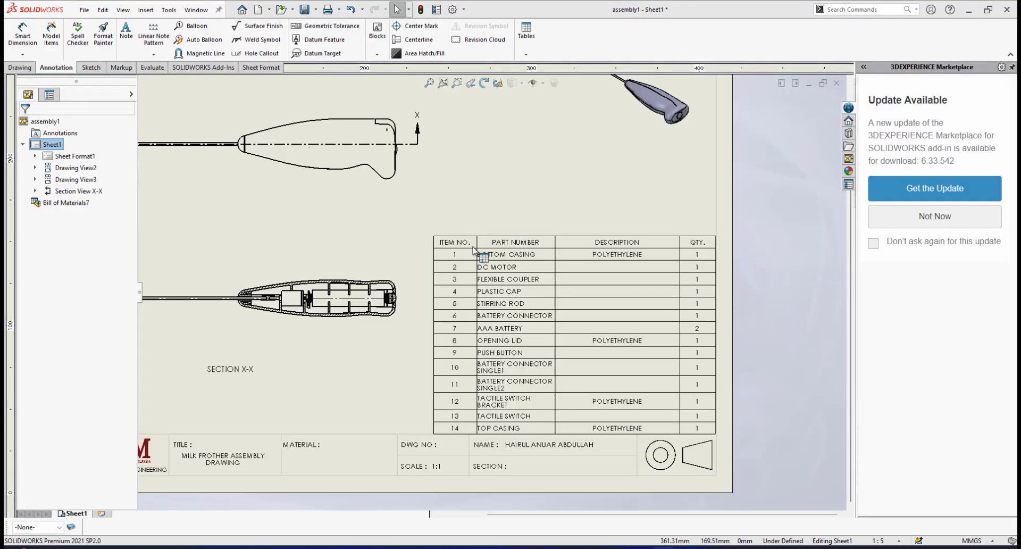
Examine the bill of materials' column headings: item number, part number, description and quantity
{"action": "scroll", "coordinate": [468, 263], "scroll_direction": "down", "scroll_amount": 2}
{"action": "scroll", "coordinate": [474, 287], "scroll_direction": "up", "scroll_amount": 3}
{"action": "scroll", "coordinate": [458, 298], "scroll_direction": "down", "scroll_amount": 2}
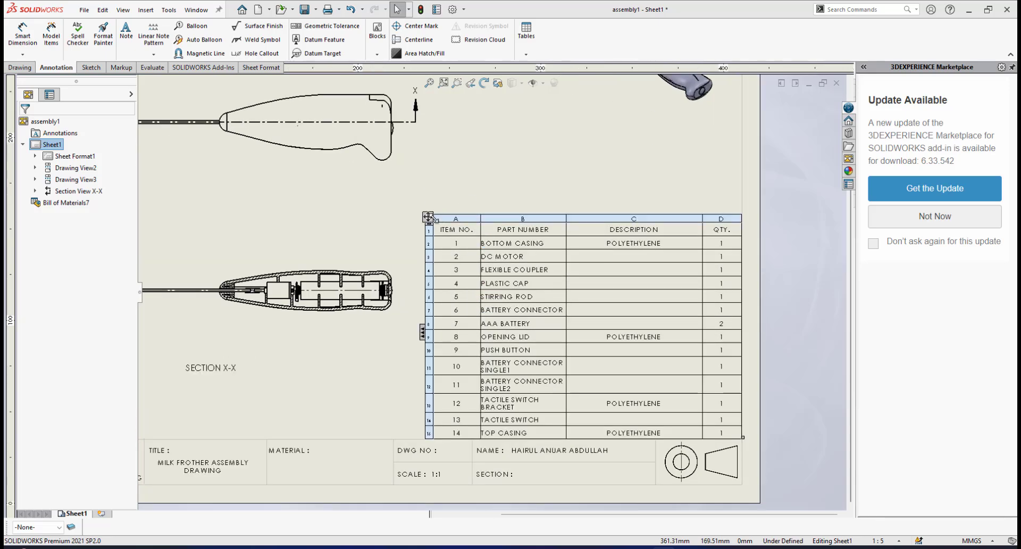
{"action": "scroll", "coordinate": [452, 234], "scroll_direction": "down", "scroll_amount": 1}
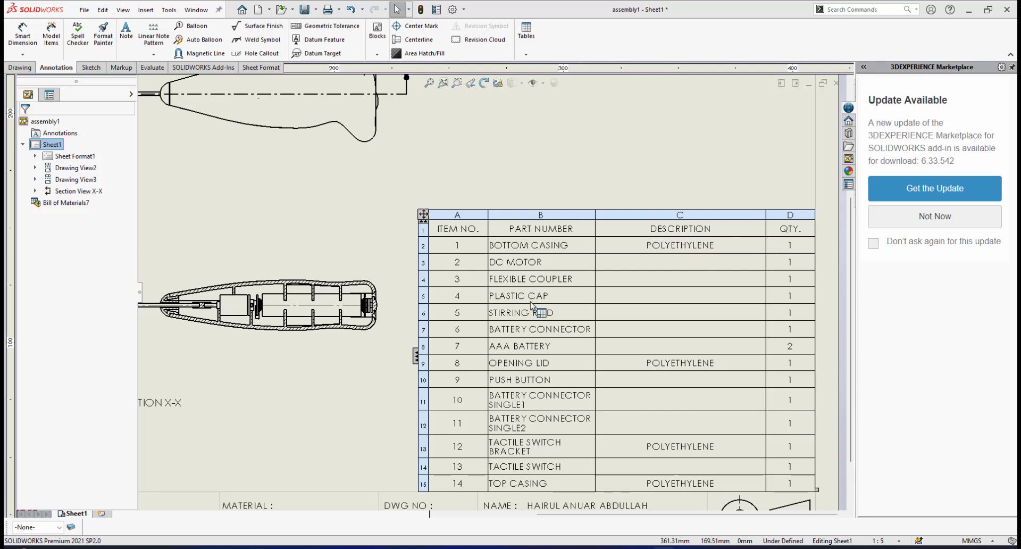
{"action": "scroll", "coordinate": [469, 283], "scroll_direction": "down", "scroll_amount": 4}
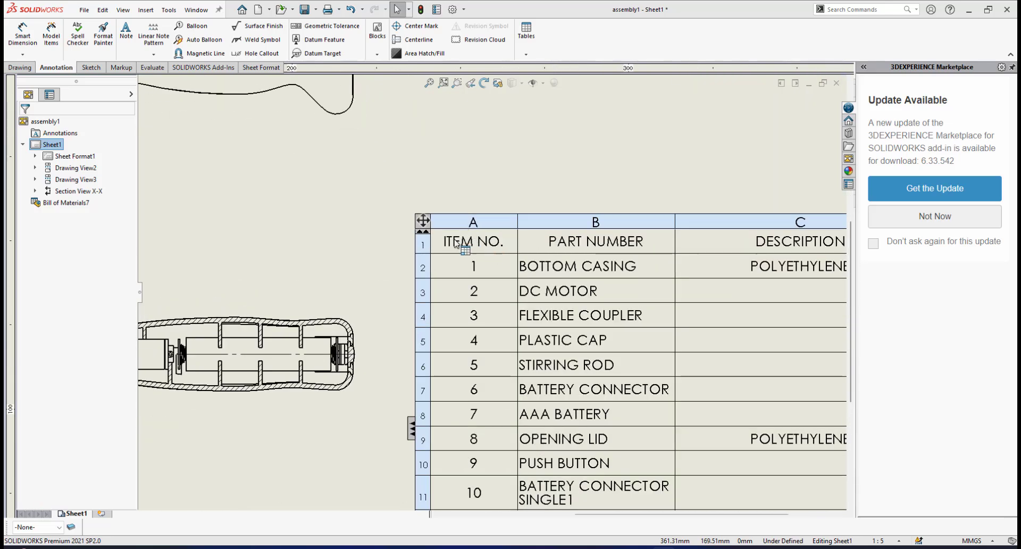
{"action": "scroll", "coordinate": [588, 277], "scroll_direction": "up", "scroll_amount": 2}
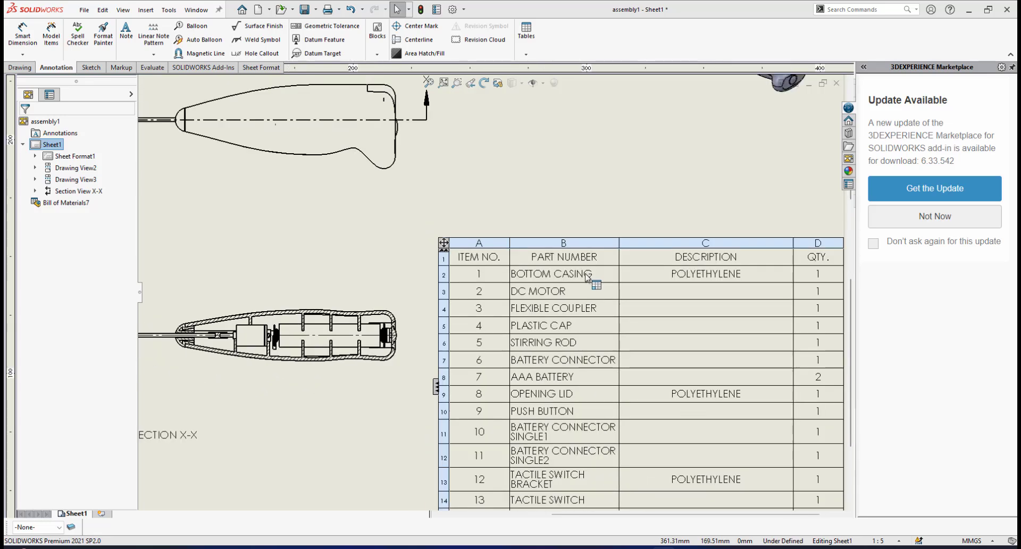
{"action": "scroll", "coordinate": [588, 276], "scroll_direction": "down", "scroll_amount": 2}
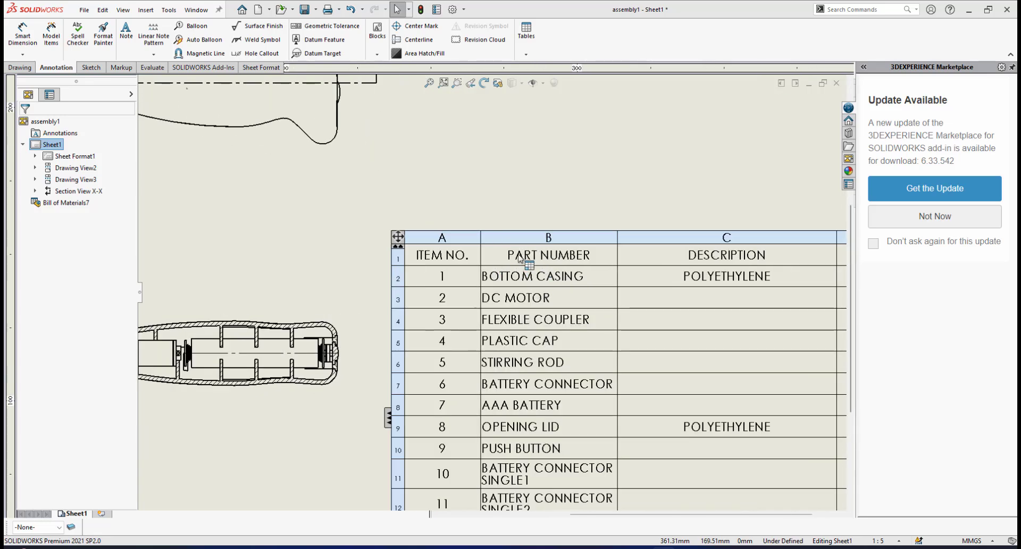
{"action": "scroll", "coordinate": [681, 289], "scroll_direction": "up", "scroll_amount": 2}
{"action": "scroll", "coordinate": [681, 288], "scroll_direction": "down", "scroll_amount": 1}
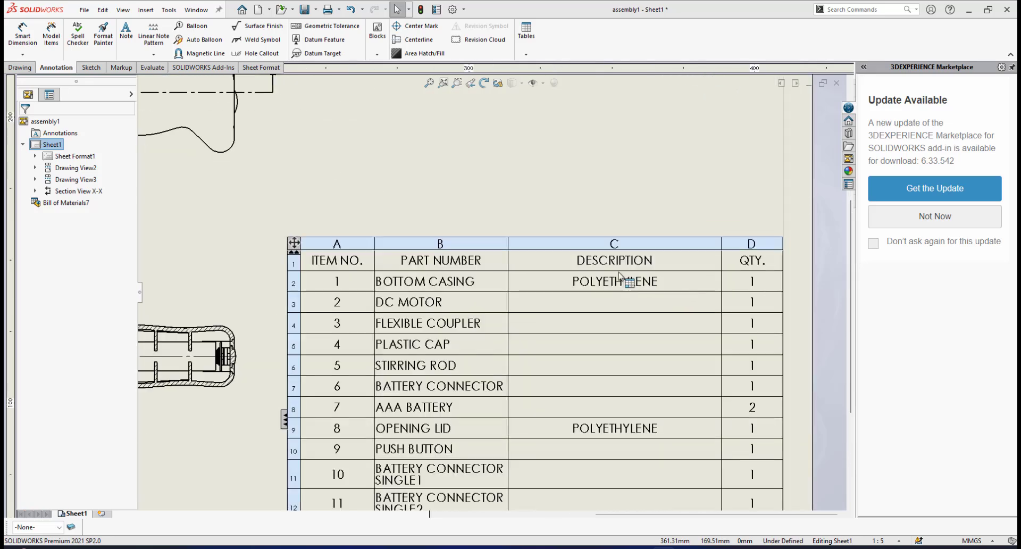
{"action": "scroll", "coordinate": [646, 282], "scroll_direction": "up", "scroll_amount": 2}
{"action": "scroll", "coordinate": [660, 276], "scroll_direction": "down", "scroll_amount": 3}
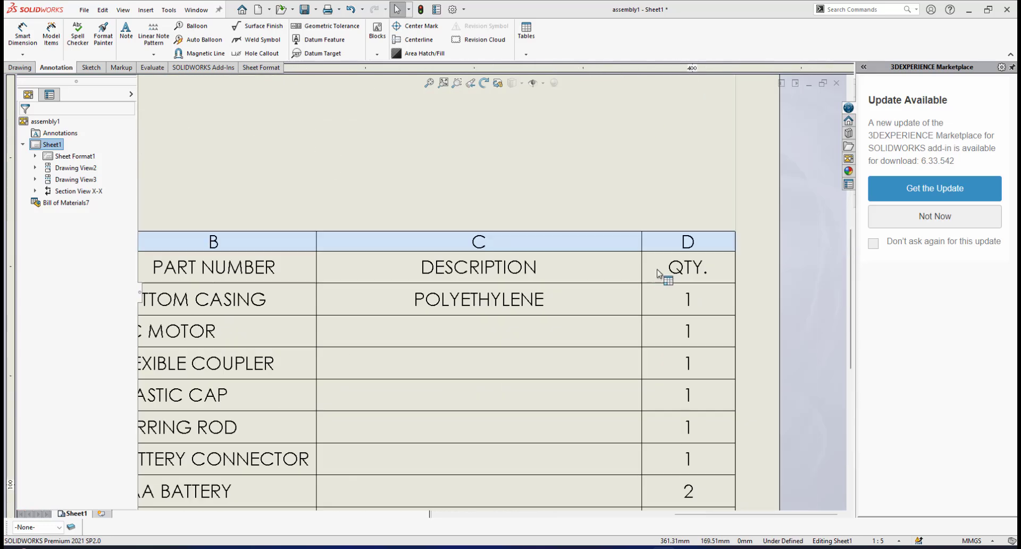
{"action": "scroll", "coordinate": [686, 276], "scroll_direction": "up", "scroll_amount": 2}
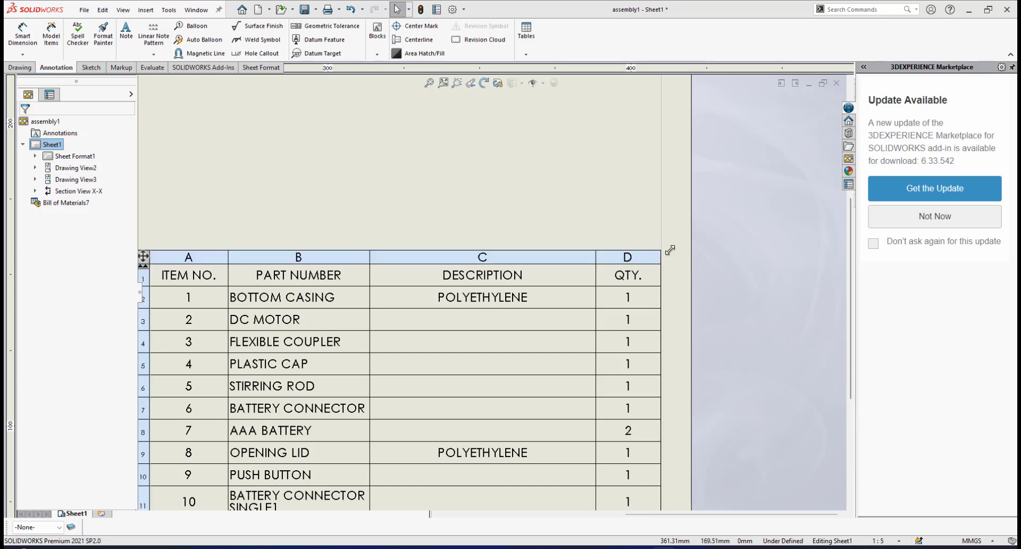
{"action": "scroll", "coordinate": [573, 335], "scroll_direction": "up", "scroll_amount": 1}
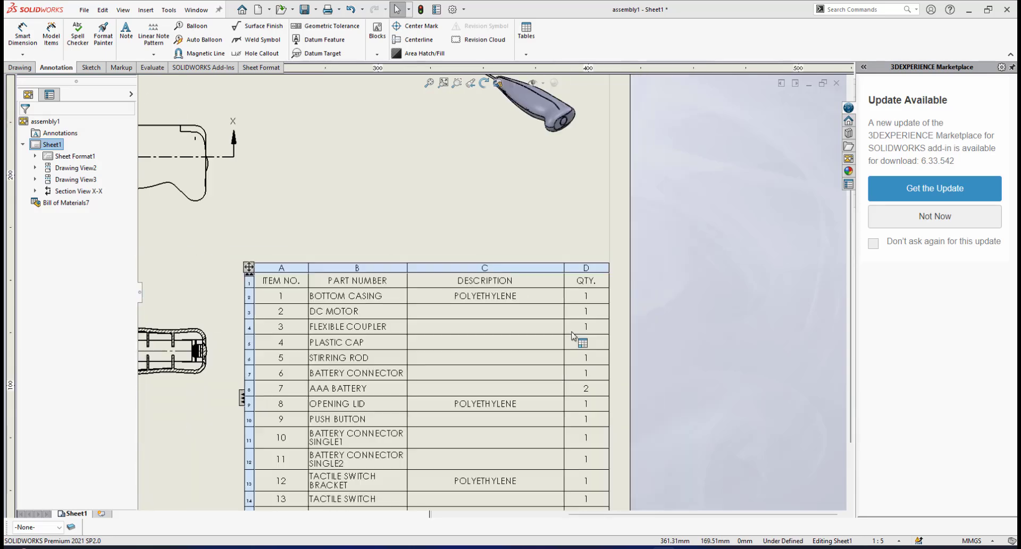
{"action": "scroll", "coordinate": [410, 349], "scroll_direction": "up", "scroll_amount": 2}
{"action": "scroll", "coordinate": [368, 357], "scroll_direction": "down", "scroll_amount": 4}
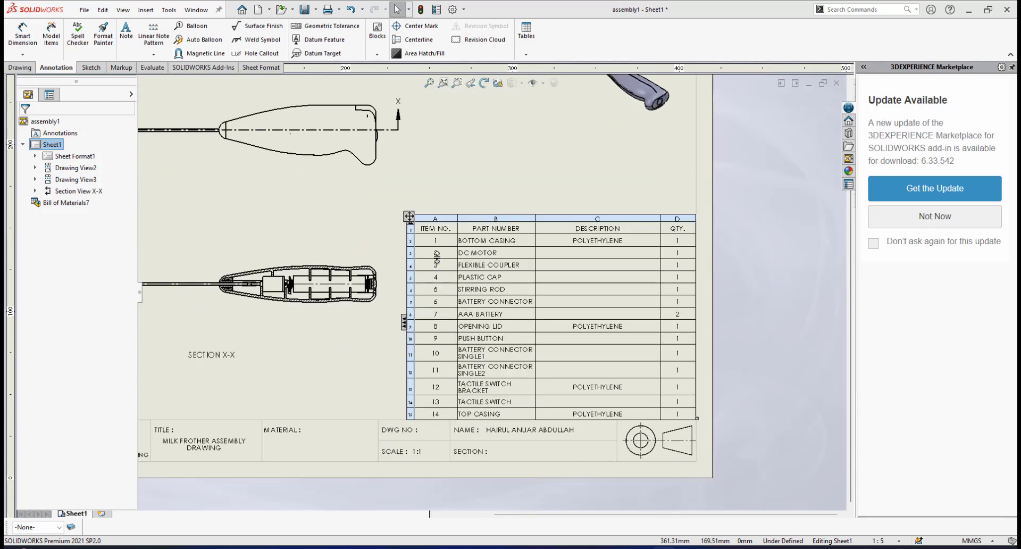
Read through the bill of materials' rows, checking the item numbers and part names from the first row to the last
{"action": "scroll", "coordinate": [437, 252], "scroll_direction": "down", "scroll_amount": 1}
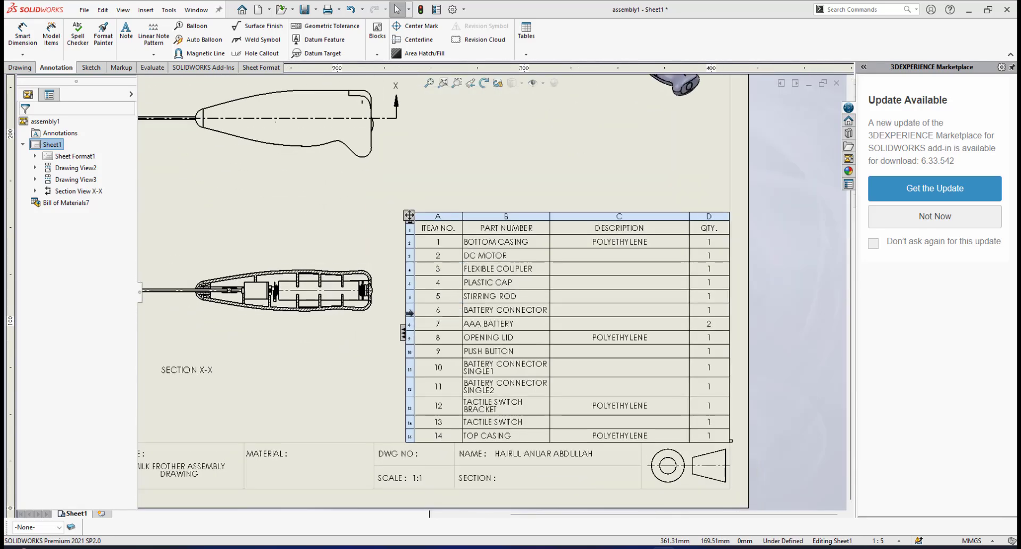
{"action": "scroll", "coordinate": [409, 312], "scroll_direction": "up", "scroll_amount": 2}
{"action": "scroll", "coordinate": [493, 290], "scroll_direction": "down", "scroll_amount": 6}
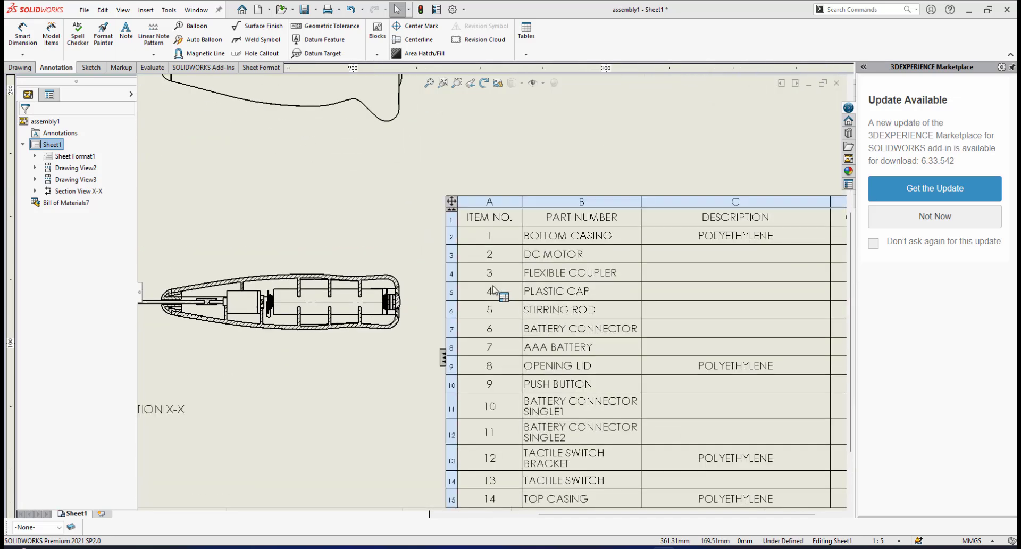
{"action": "scroll", "coordinate": [493, 289], "scroll_direction": "down", "scroll_amount": 1}
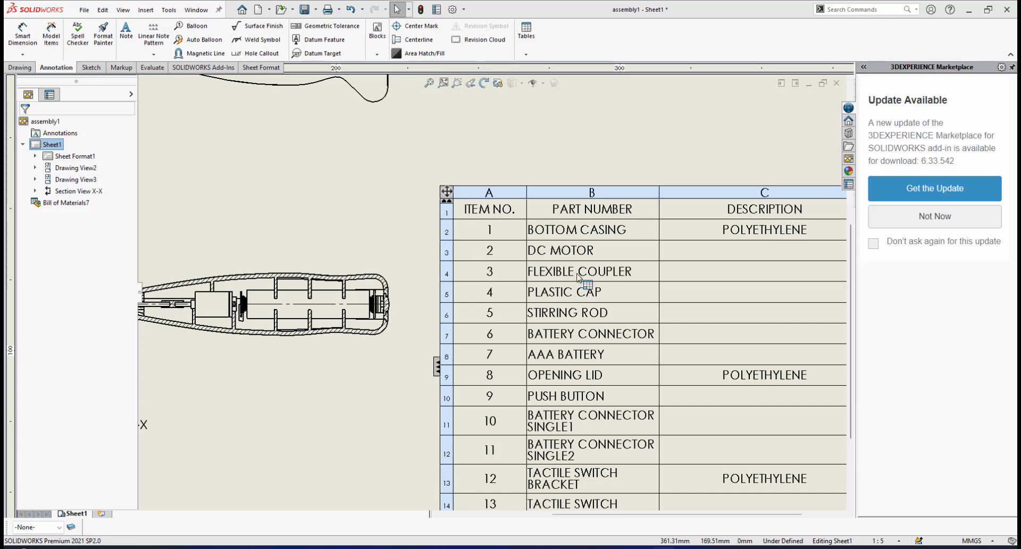
{"action": "scroll", "coordinate": [540, 450], "scroll_direction": "up", "scroll_amount": 2}
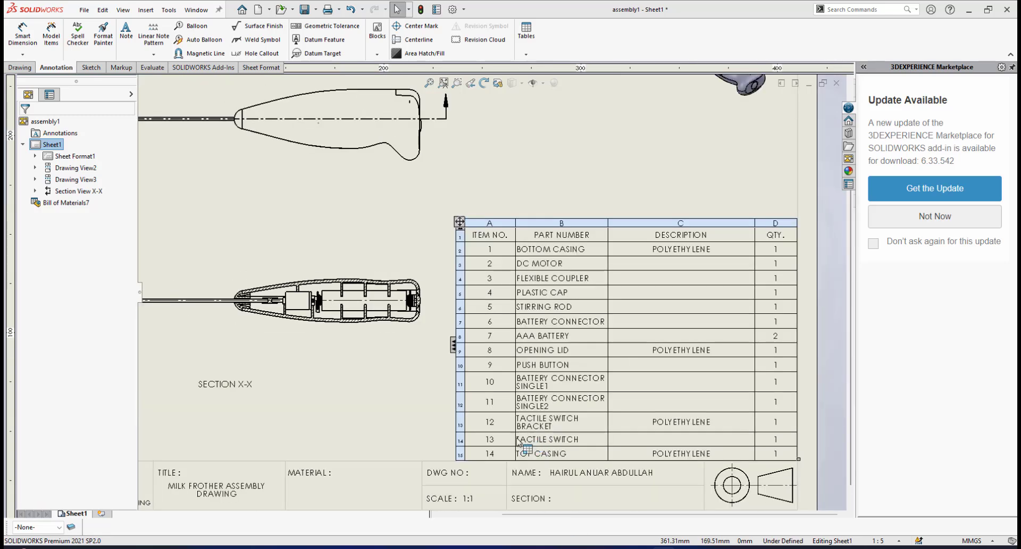
{"action": "scroll", "coordinate": [516, 448], "scroll_direction": "down", "scroll_amount": 4}
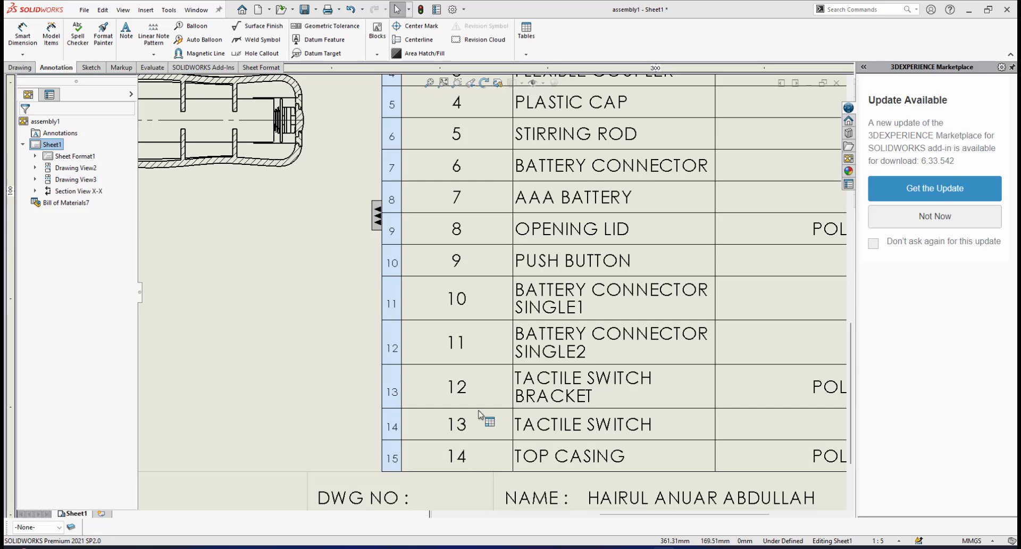
{"action": "scroll", "coordinate": [478, 319], "scroll_direction": "up", "scroll_amount": 2}
{"action": "scroll", "coordinate": [470, 265], "scroll_direction": "up", "scroll_amount": 2}
{"action": "left_click", "coordinate": [469, 263]}
{"action": "scroll", "coordinate": [470, 263], "scroll_direction": "down", "scroll_amount": 2}
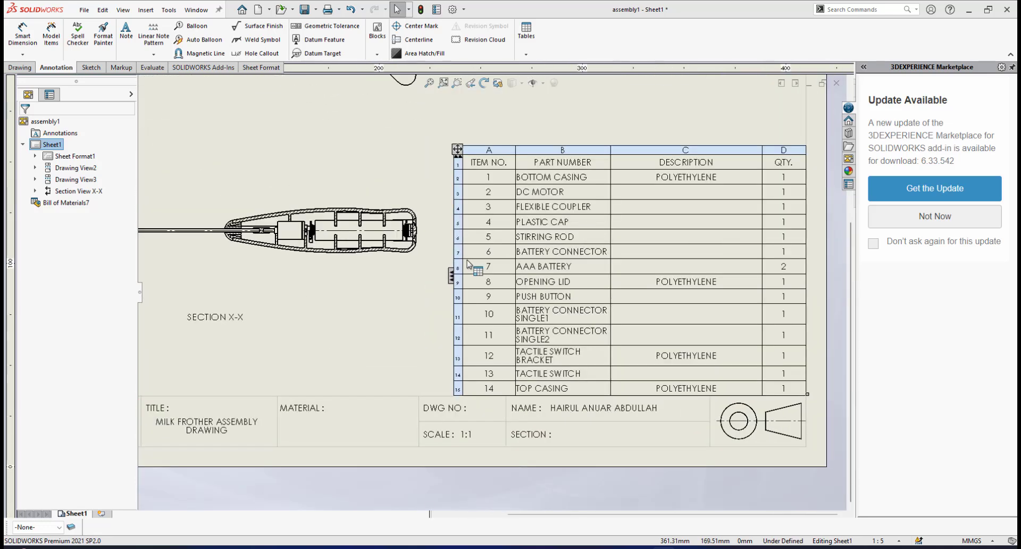
{"action": "scroll", "coordinate": [476, 258], "scroll_direction": "down", "scroll_amount": 1}
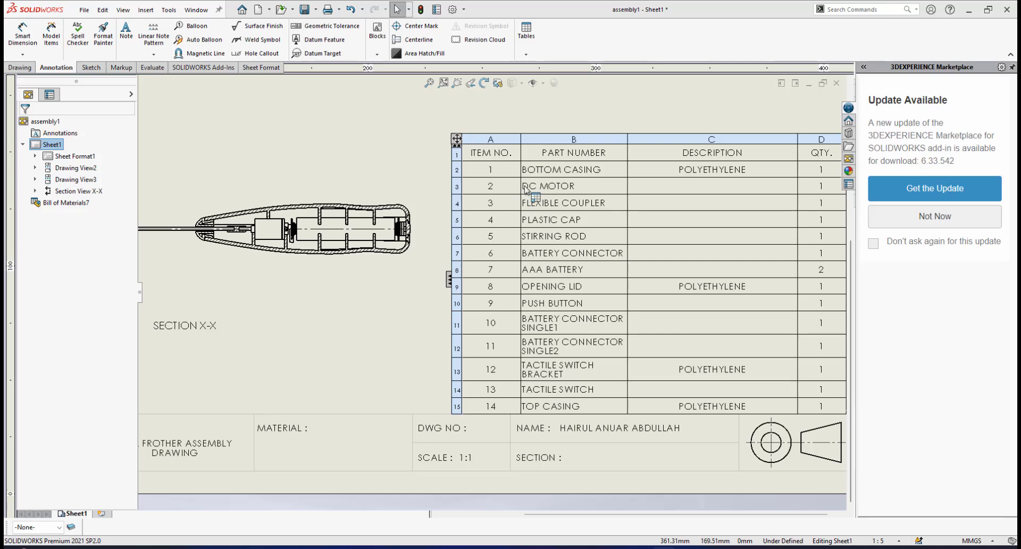
{"action": "scroll", "coordinate": [544, 176], "scroll_direction": "down", "scroll_amount": 1}
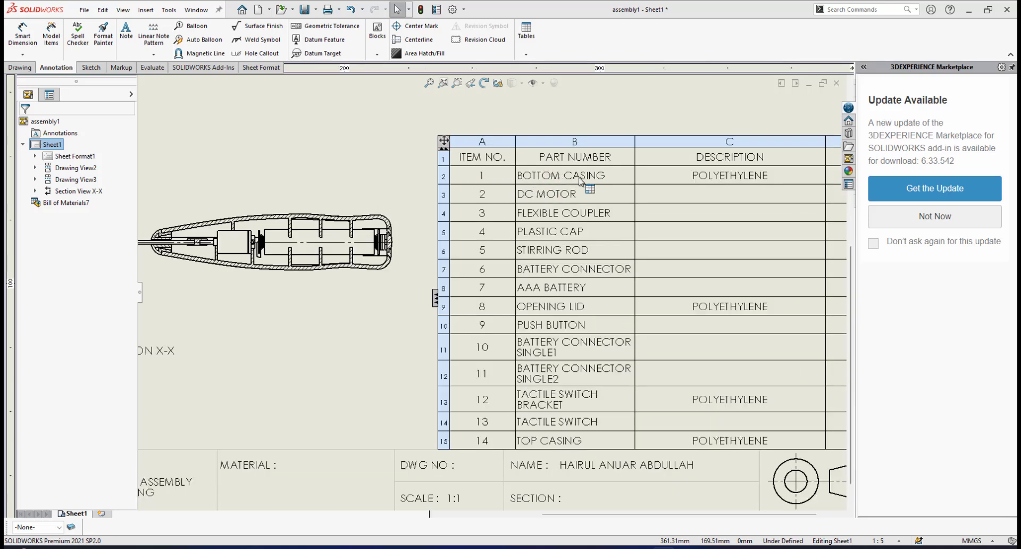
{"action": "scroll", "coordinate": [532, 184], "scroll_direction": "down", "scroll_amount": 1}
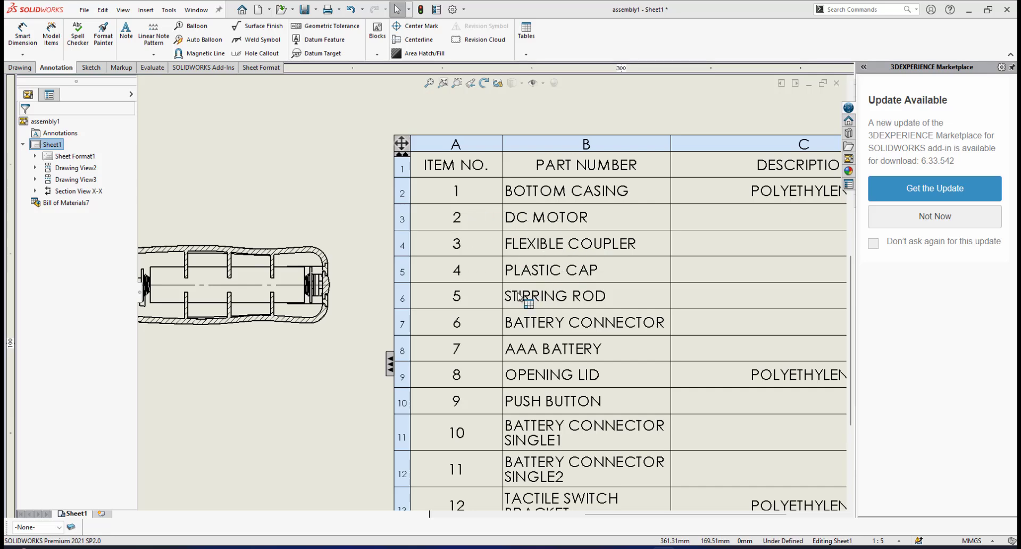
{"action": "scroll", "coordinate": [539, 347], "scroll_direction": "up", "scroll_amount": 2}
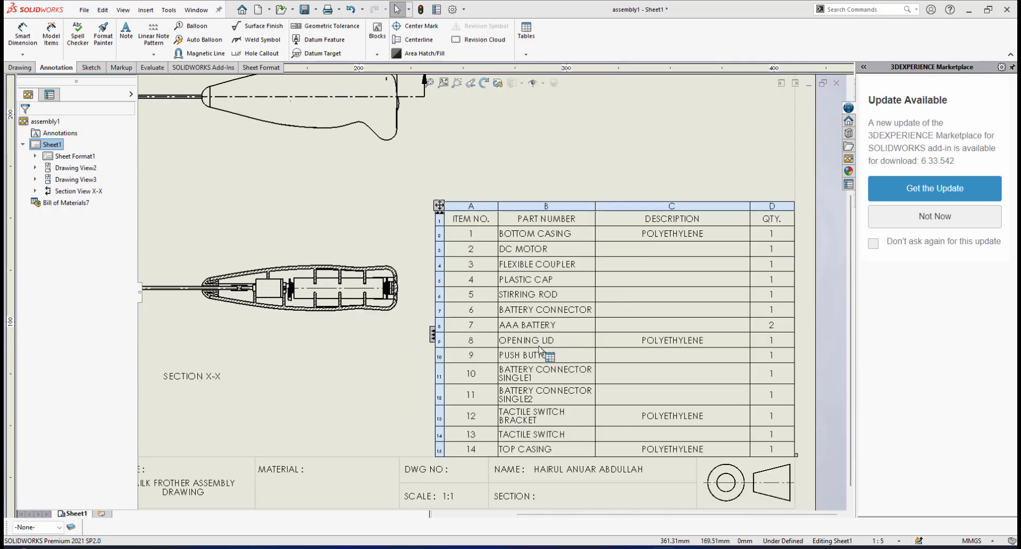
{"action": "scroll", "coordinate": [514, 392], "scroll_direction": "down", "scroll_amount": 3}
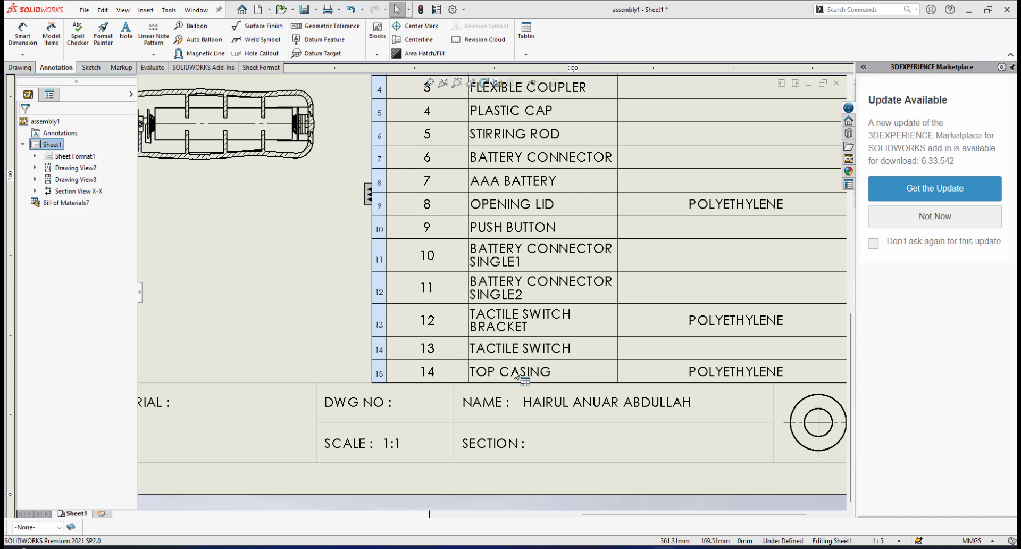
{"action": "scroll", "coordinate": [492, 247], "scroll_direction": "up", "scroll_amount": 3}
{"action": "scroll", "coordinate": [506, 232], "scroll_direction": "down", "scroll_amount": 2}
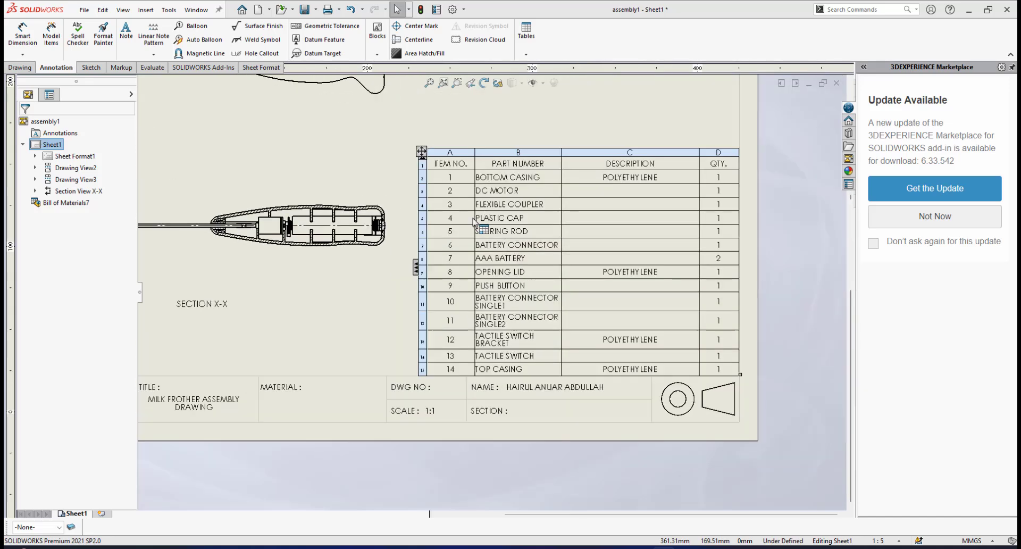
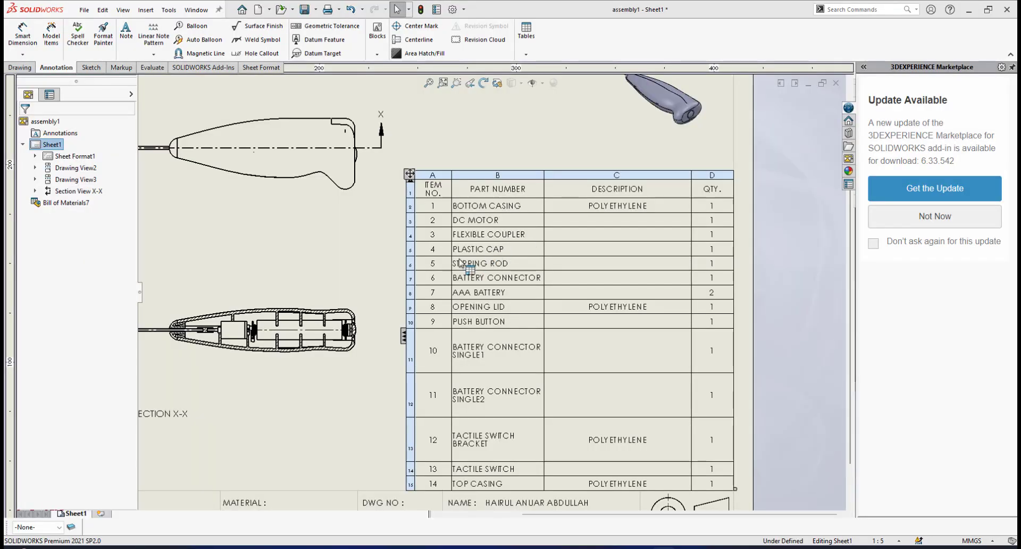
Review the bill of materials' heading row up close, from the item number column across to the quantity column
{"action": "scroll", "coordinate": [461, 263], "scroll_direction": "down", "scroll_amount": 2}
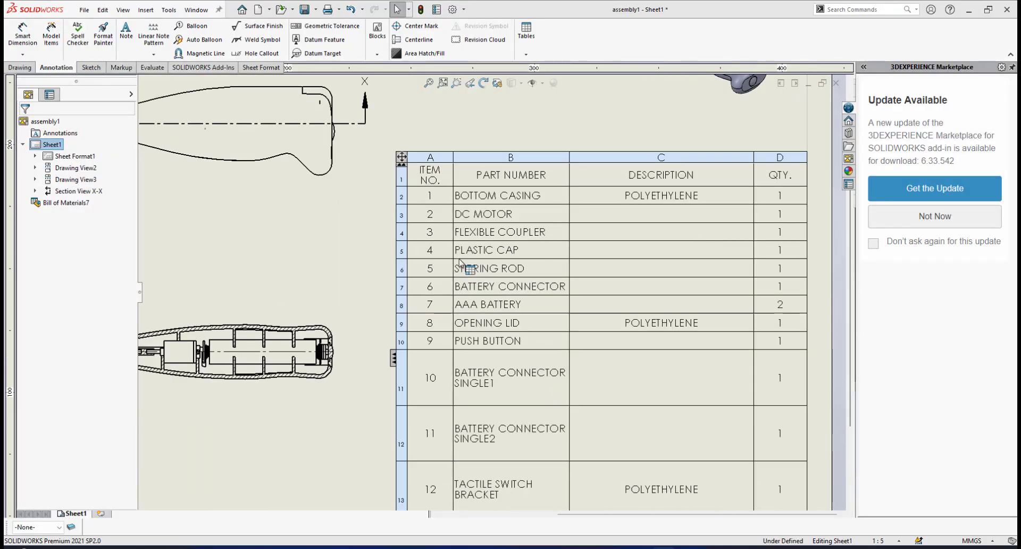
{"action": "scroll", "coordinate": [461, 263], "scroll_direction": "up", "scroll_amount": 2}
{"action": "scroll", "coordinate": [486, 268], "scroll_direction": "down", "scroll_amount": 1}
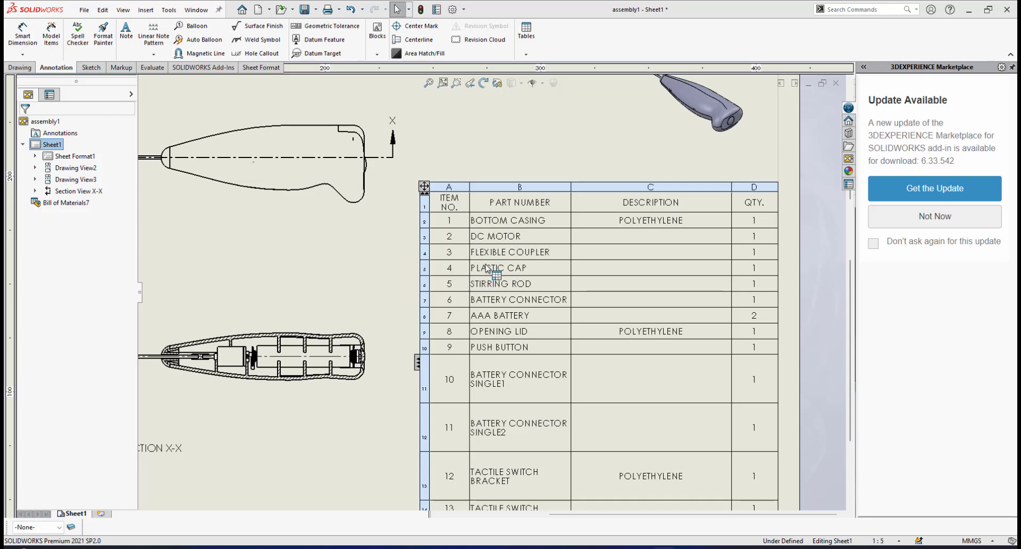
{"action": "scroll", "coordinate": [486, 267], "scroll_direction": "down", "scroll_amount": 1}
{"action": "scroll", "coordinate": [486, 267], "scroll_direction": "up", "scroll_amount": 1}
{"action": "scroll", "coordinate": [455, 222], "scroll_direction": "down", "scroll_amount": 2}
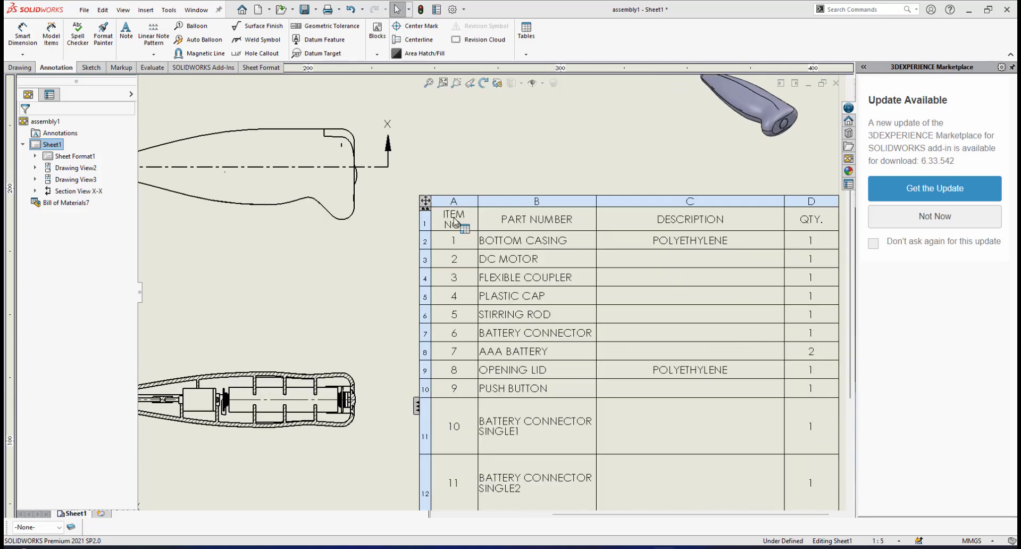
{"action": "scroll", "coordinate": [472, 237], "scroll_direction": "down", "scroll_amount": 1}
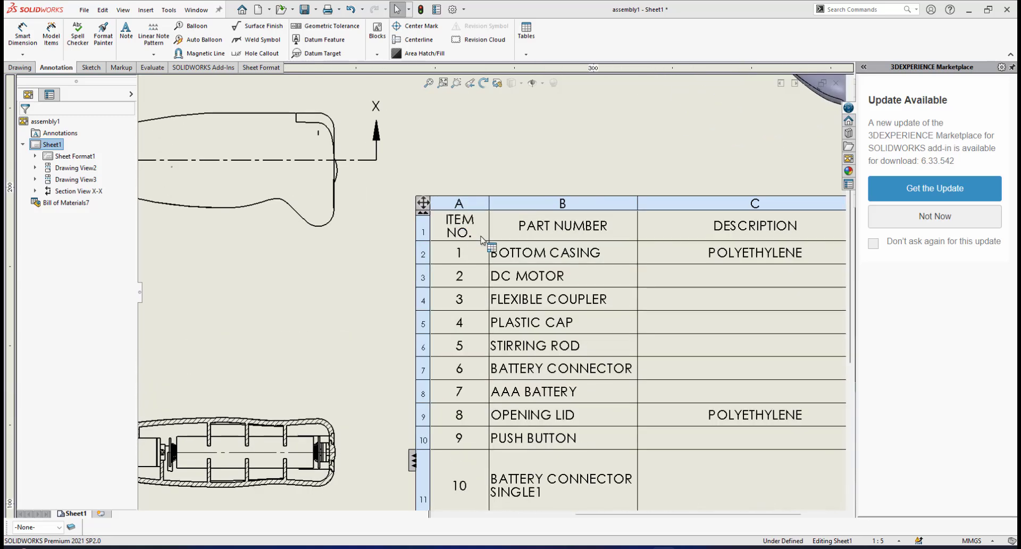
{"action": "scroll", "coordinate": [475, 212], "scroll_direction": "down", "scroll_amount": 1}
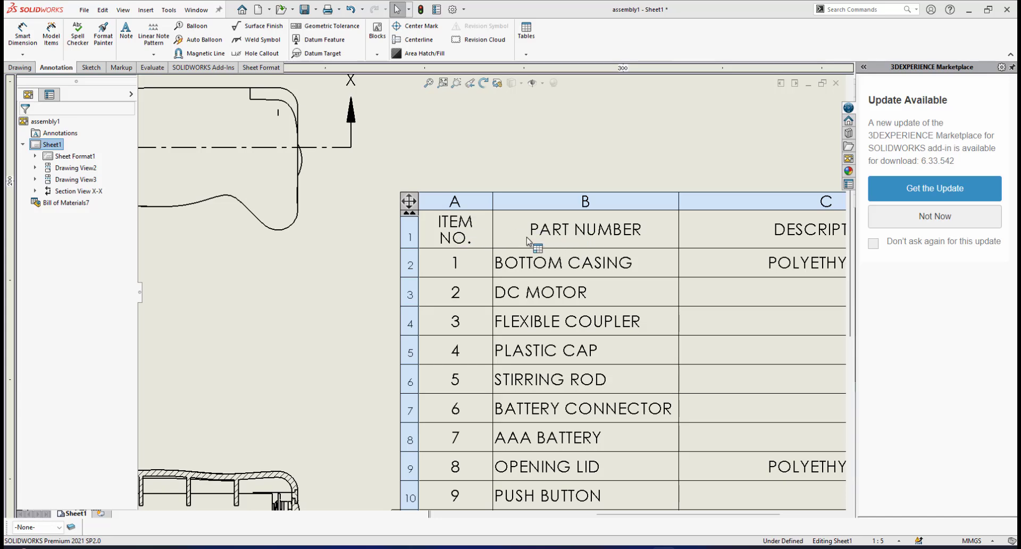
{"action": "scroll", "coordinate": [719, 288], "scroll_direction": "up", "scroll_amount": 2}
{"action": "scroll", "coordinate": [707, 279], "scroll_direction": "down", "scroll_amount": 3}
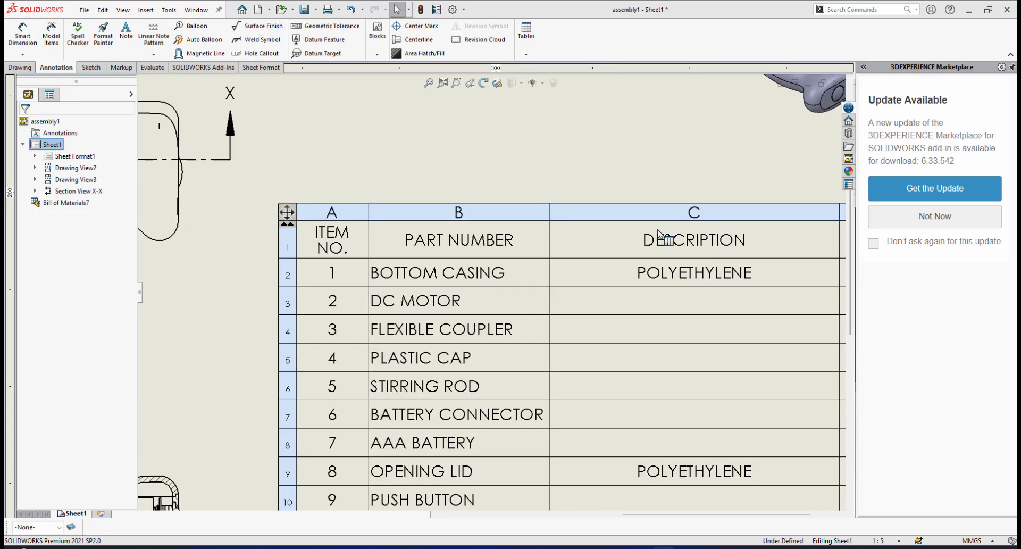
{"action": "scroll", "coordinate": [709, 271], "scroll_direction": "up", "scroll_amount": 3}
{"action": "scroll", "coordinate": [693, 272], "scroll_direction": "down", "scroll_amount": 2}
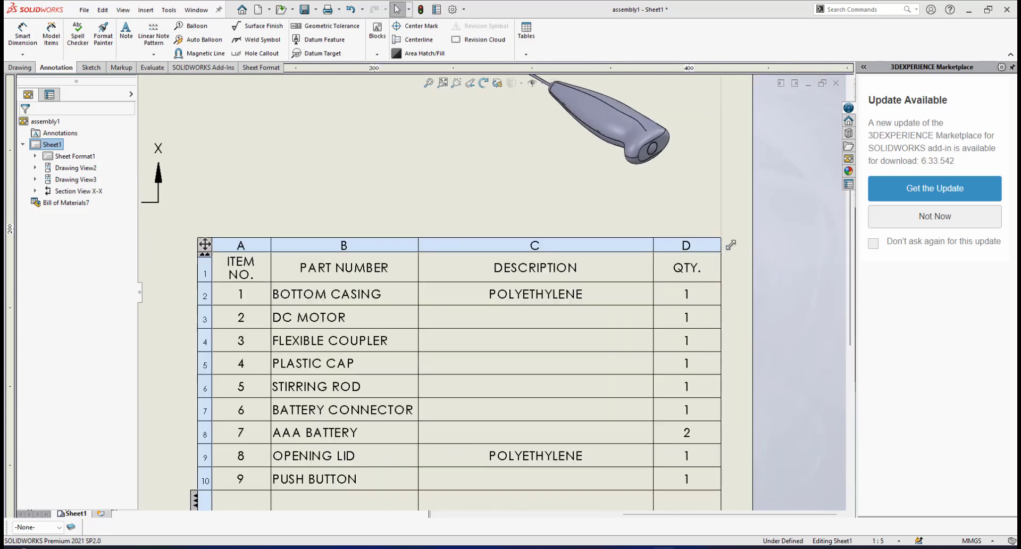
Check the part names in the bill of materials' upper rows, starting with the bottom casing
{"action": "scroll", "coordinate": [491, 294], "scroll_direction": "up", "scroll_amount": 3}
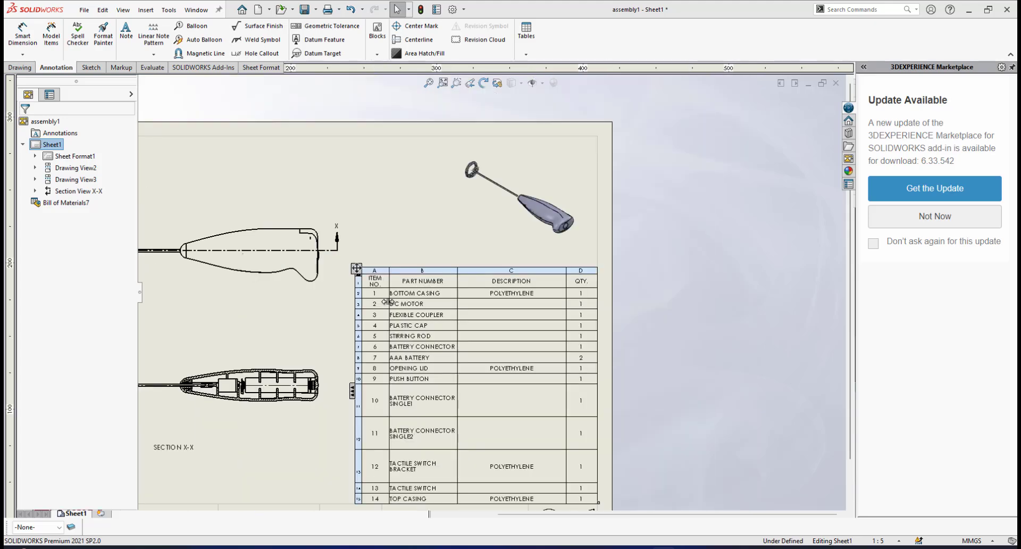
{"action": "scroll", "coordinate": [386, 302], "scroll_direction": "up", "scroll_amount": 2}
{"action": "scroll", "coordinate": [470, 282], "scroll_direction": "down", "scroll_amount": 4}
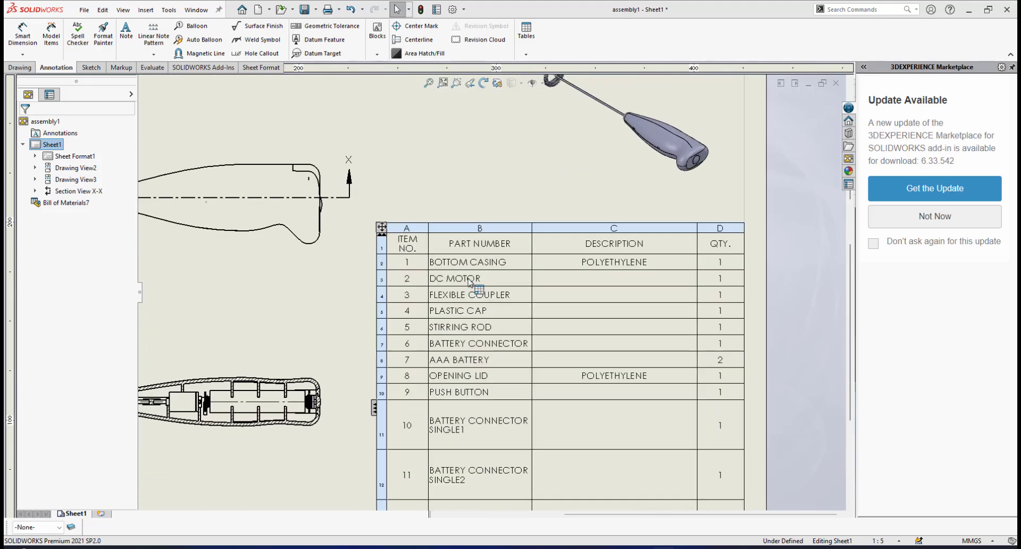
{"action": "scroll", "coordinate": [469, 282], "scroll_direction": "down", "scroll_amount": 5}
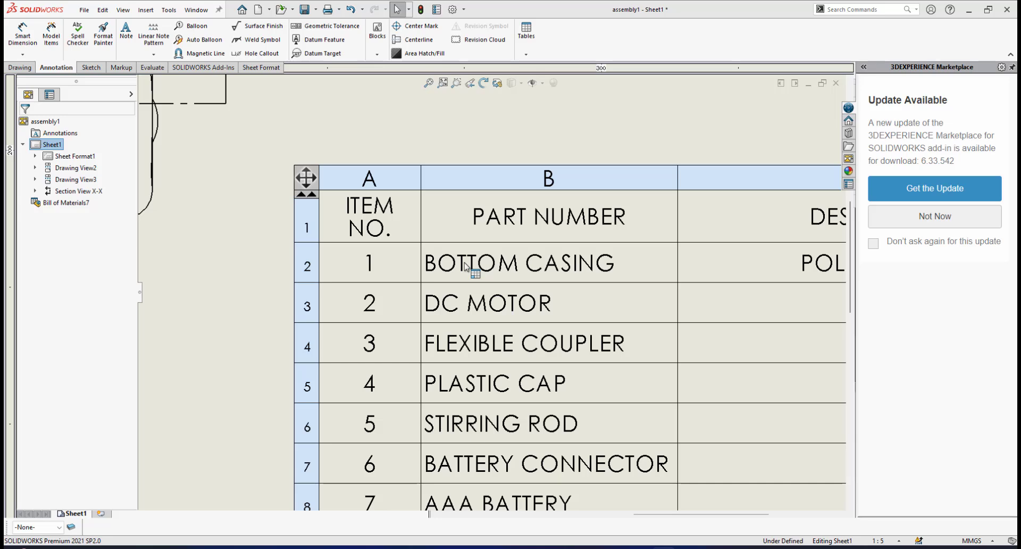
{"action": "scroll", "coordinate": [466, 321], "scroll_direction": "up", "scroll_amount": 2}
{"action": "scroll", "coordinate": [479, 292], "scroll_direction": "down", "scroll_amount": 6}
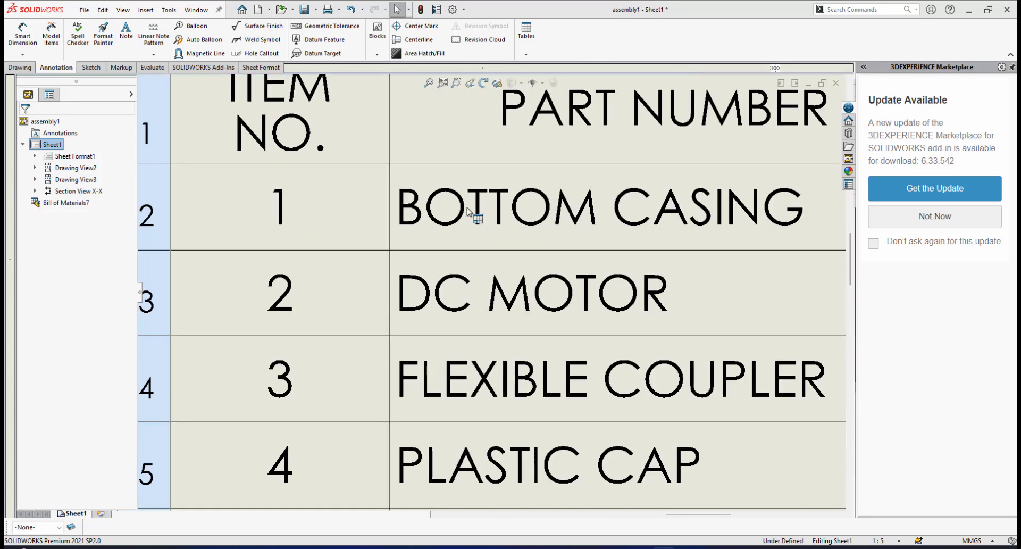
{"action": "scroll", "coordinate": [532, 229], "scroll_direction": "up", "scroll_amount": 1}
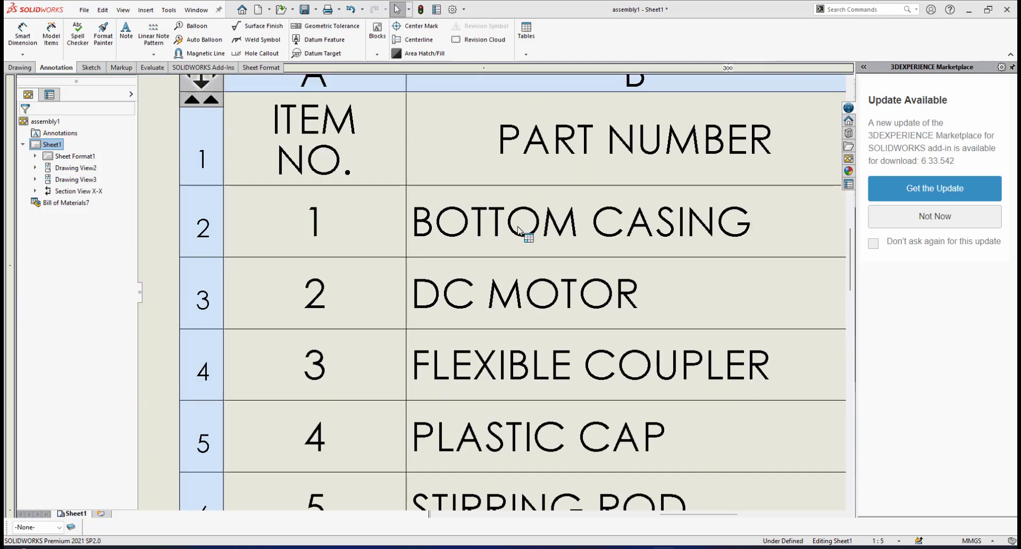
{"action": "scroll", "coordinate": [519, 228], "scroll_direction": "up", "scroll_amount": 8}
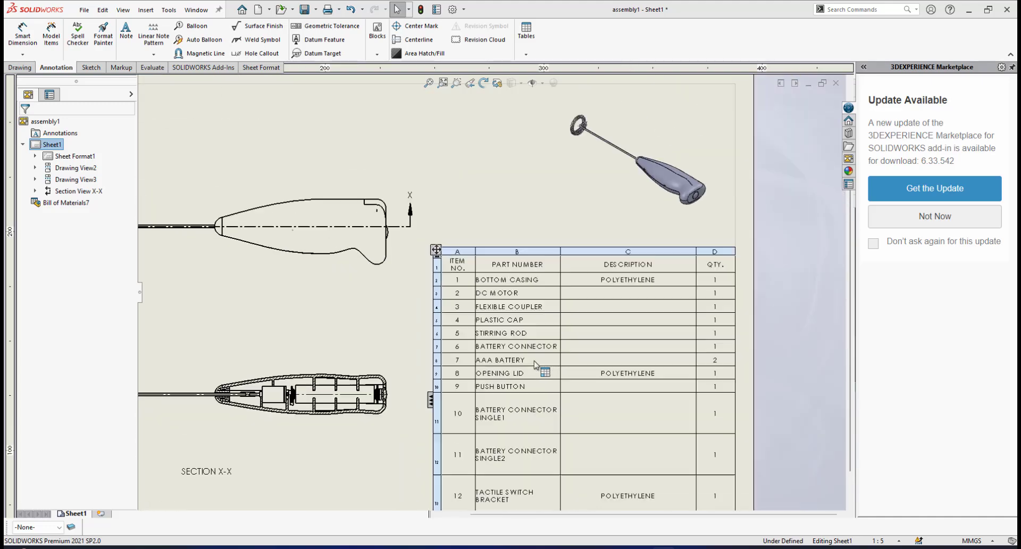
{"action": "scroll", "coordinate": [534, 364], "scroll_direction": "down", "scroll_amount": 2}
{"action": "scroll", "coordinate": [511, 335], "scroll_direction": "up", "scroll_amount": 2}
{"action": "scroll", "coordinate": [484, 307], "scroll_direction": "down", "scroll_amount": 2}
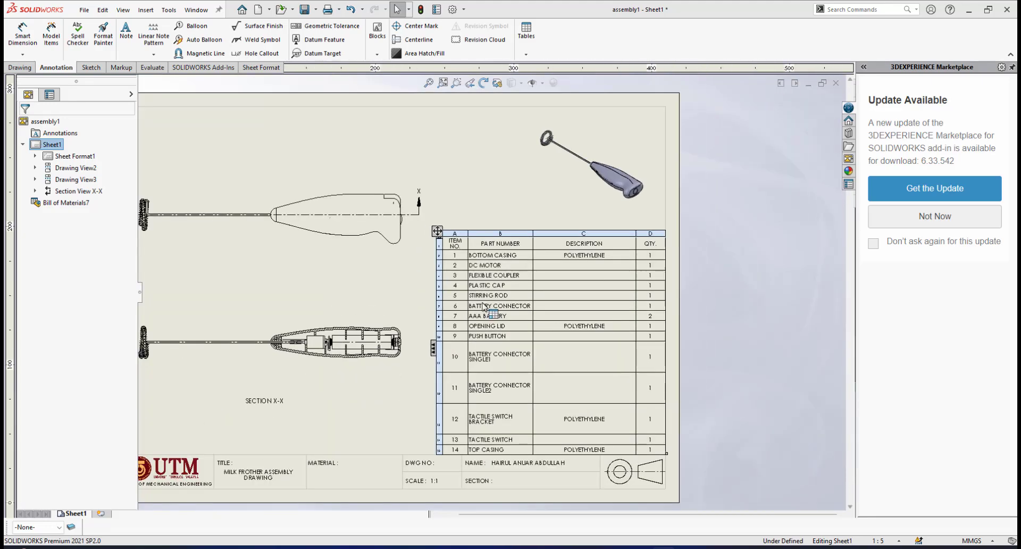
Change the bill of materials' item number column heading to NO
{"action": "scroll", "coordinate": [484, 307], "scroll_direction": "down", "scroll_amount": 5}
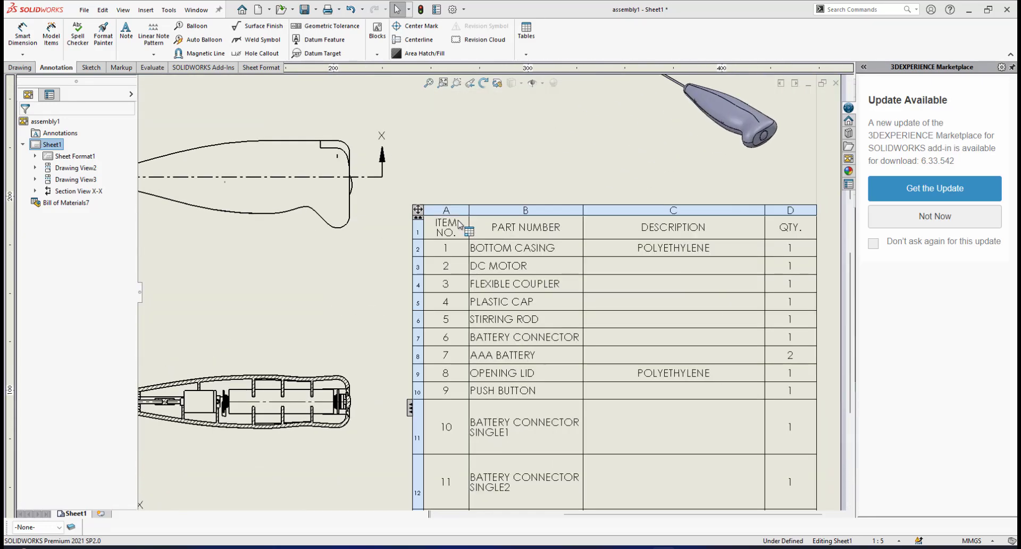
{"action": "left_click", "coordinate": [450, 252]}
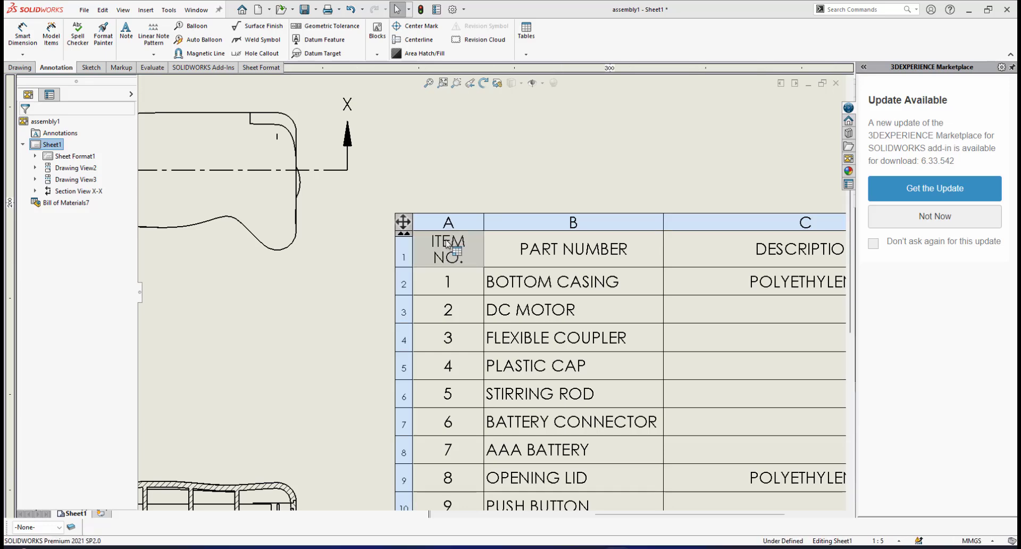
{"action": "double_click", "coordinate": [443, 245]}
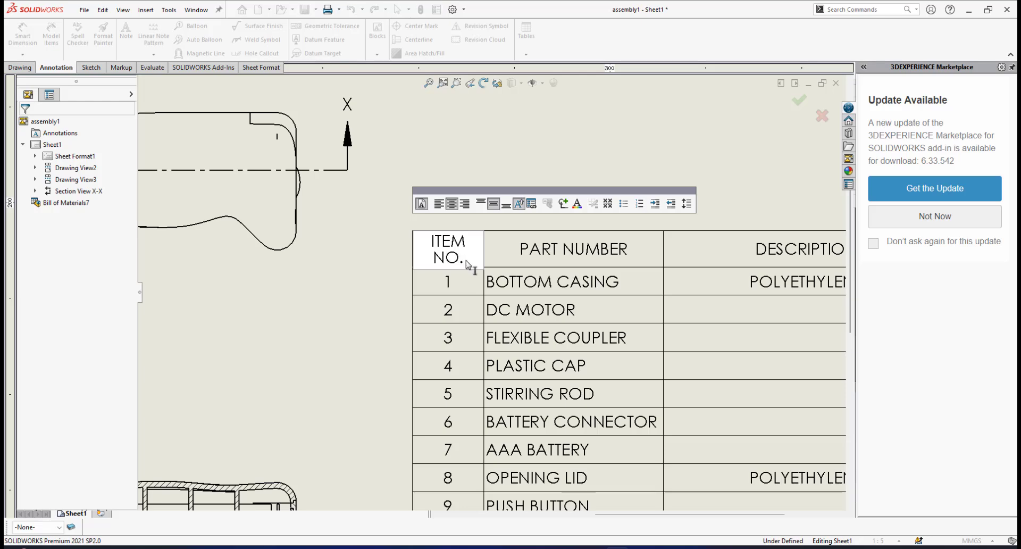
{"action": "key", "text": "ctrl+a"}
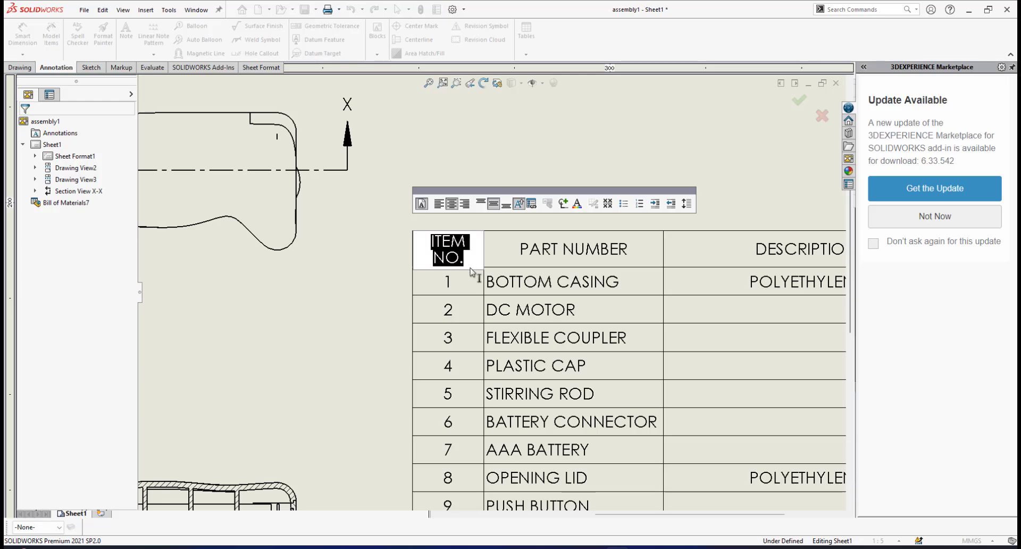
{"action": "type", "text": "NO"}
Change the part number column heading to NAME in the bill of materials
{"action": "left_click", "coordinate": [551, 243]}
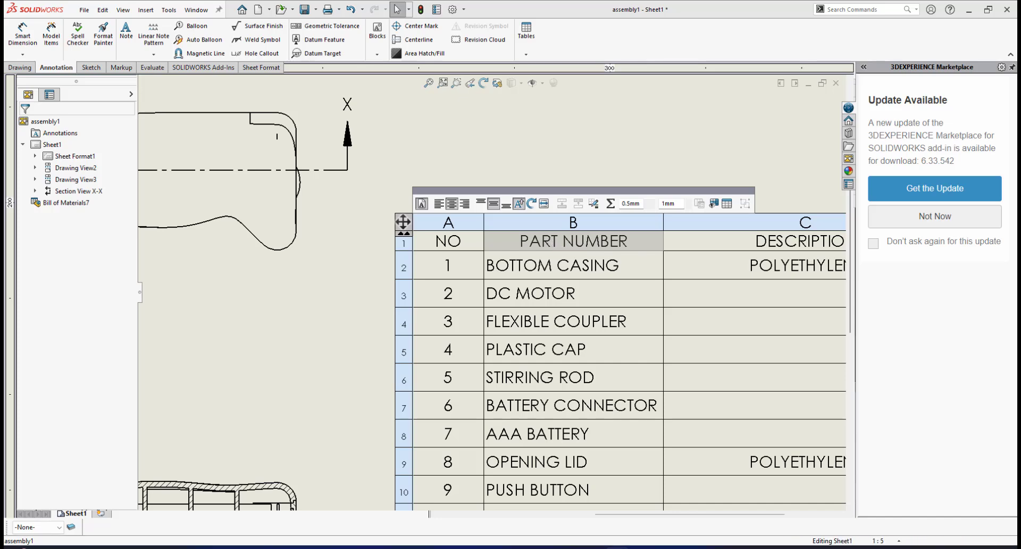
{"action": "double_click", "coordinate": [522, 240]}
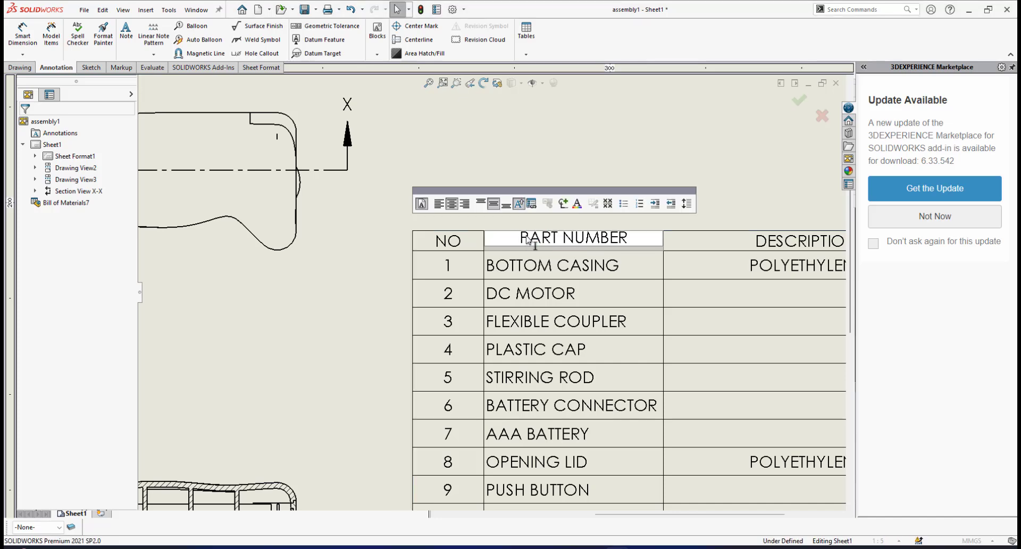
{"action": "left_click_drag", "start_coordinate": [523, 239], "coordinate": [640, 242]}
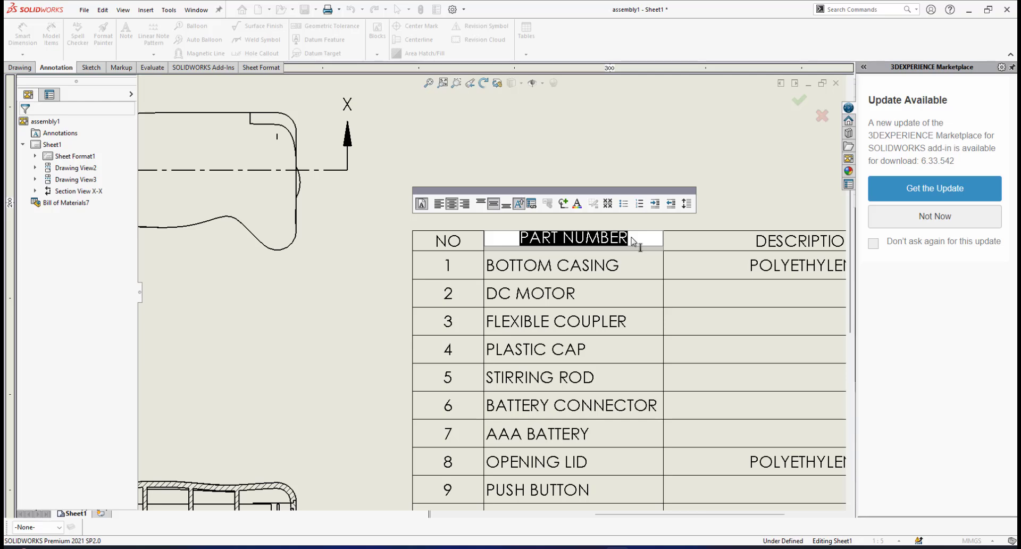
{"action": "type", "text": "NAME"}
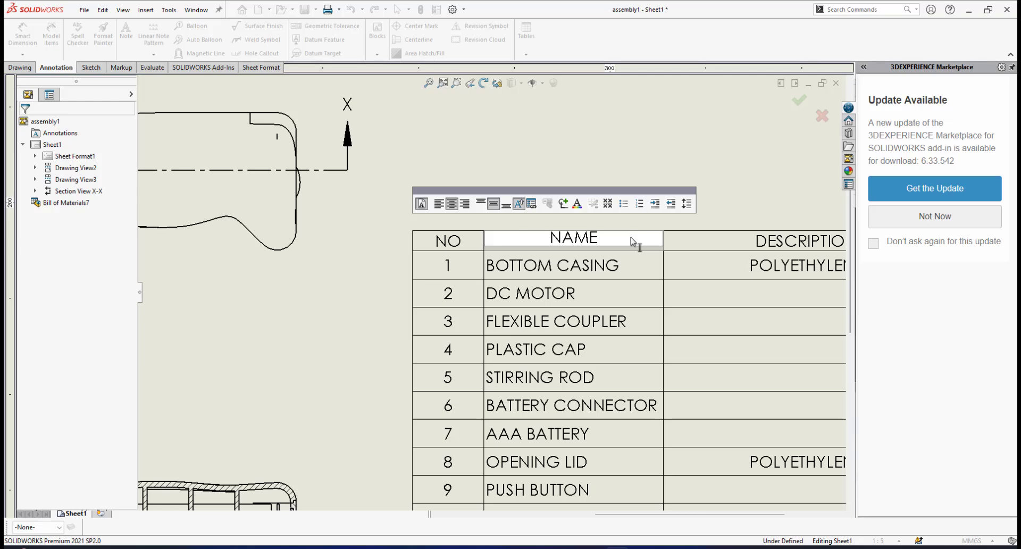
Change the description column heading to MATERIAL in the bill of materials
{"action": "left_click", "coordinate": [749, 244]}
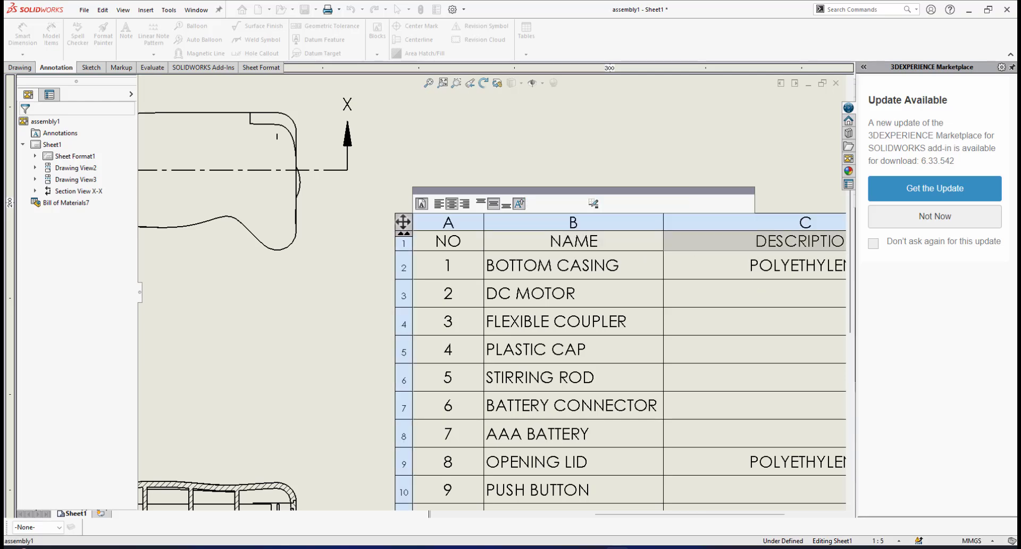
{"action": "scroll", "coordinate": [745, 294], "scroll_direction": "up", "scroll_amount": 3}
{"action": "scroll", "coordinate": [724, 291], "scroll_direction": "down", "scroll_amount": 1}
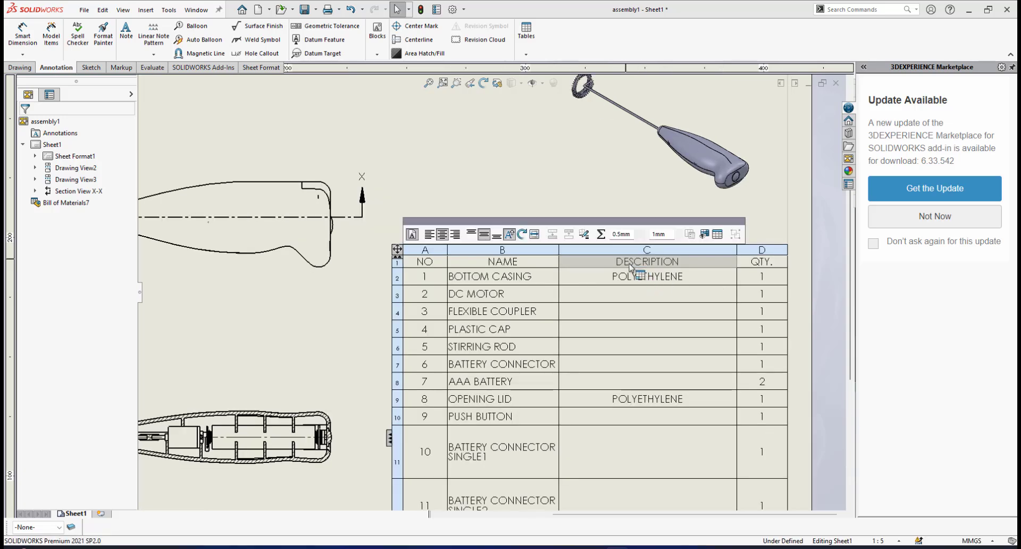
{"action": "double_click", "coordinate": [631, 262]}
{"action": "left_click", "coordinate": [618, 263]}
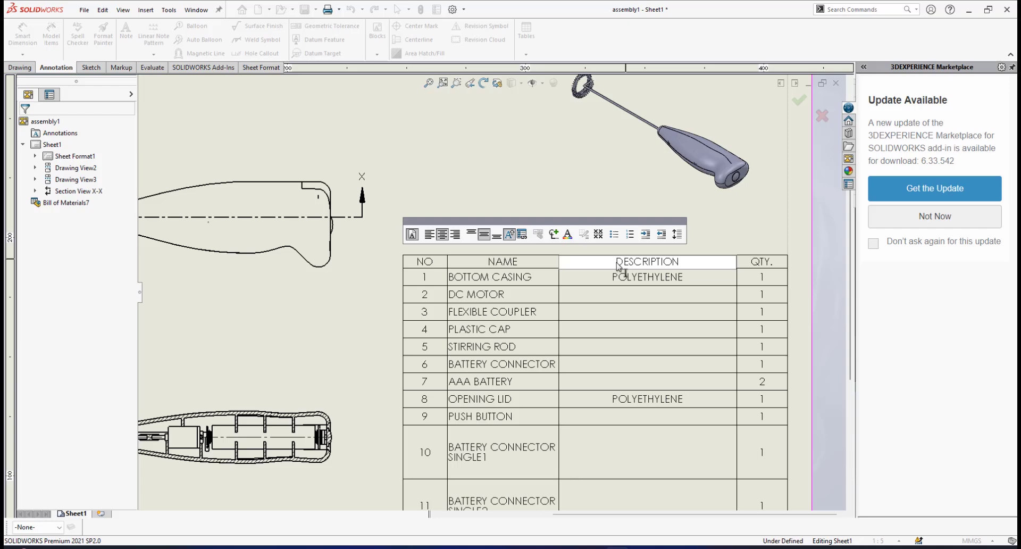
{"action": "double_click", "coordinate": [647, 264]}
{"action": "type", "text": "MATERIAL"}
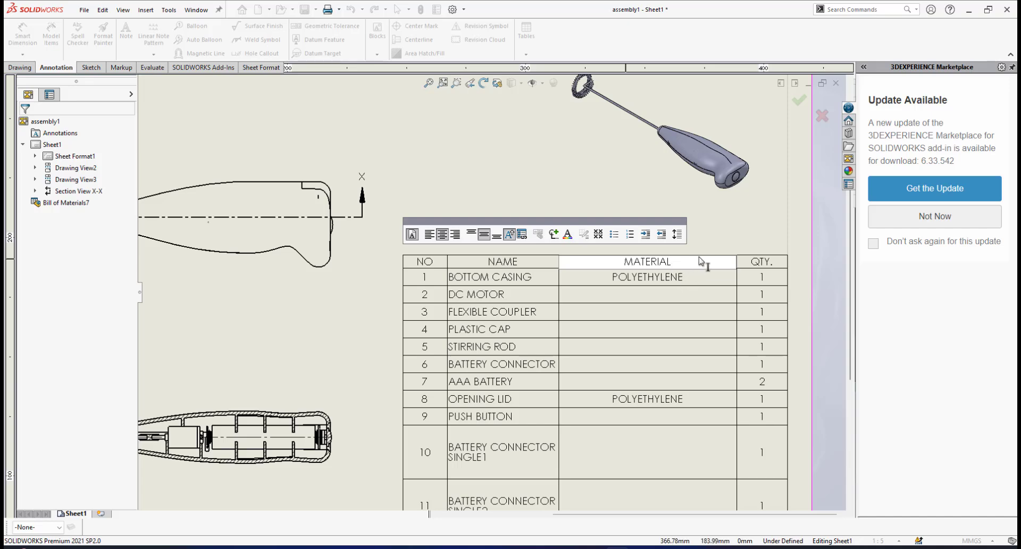
Go through the bill of materials' rows and check which parts have a material entered beside their names
{"action": "scroll", "coordinate": [759, 262], "scroll_direction": "down", "scroll_amount": 1}
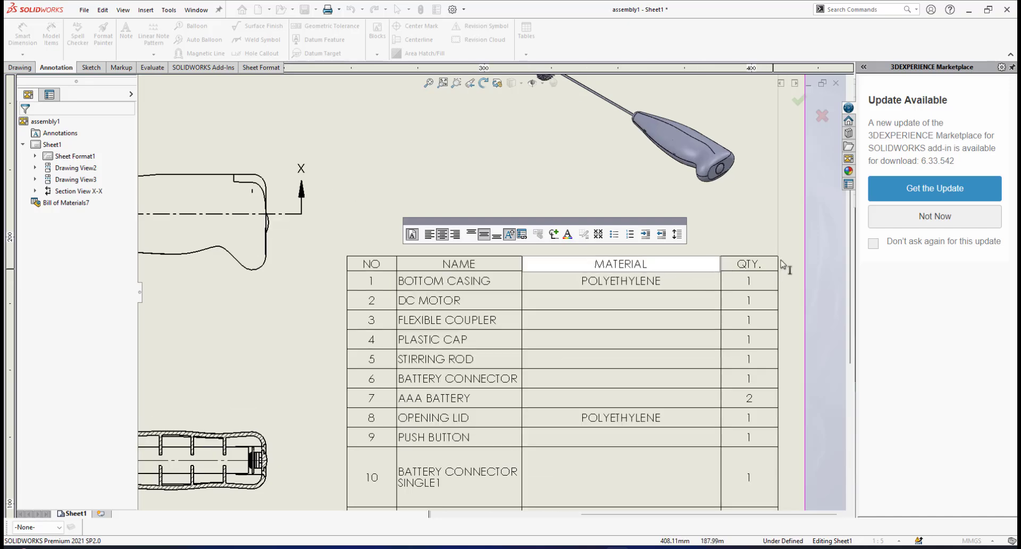
{"action": "scroll", "coordinate": [579, 324], "scroll_direction": "up", "scroll_amount": 1}
{"action": "scroll", "coordinate": [573, 308], "scroll_direction": "down", "scroll_amount": 8}
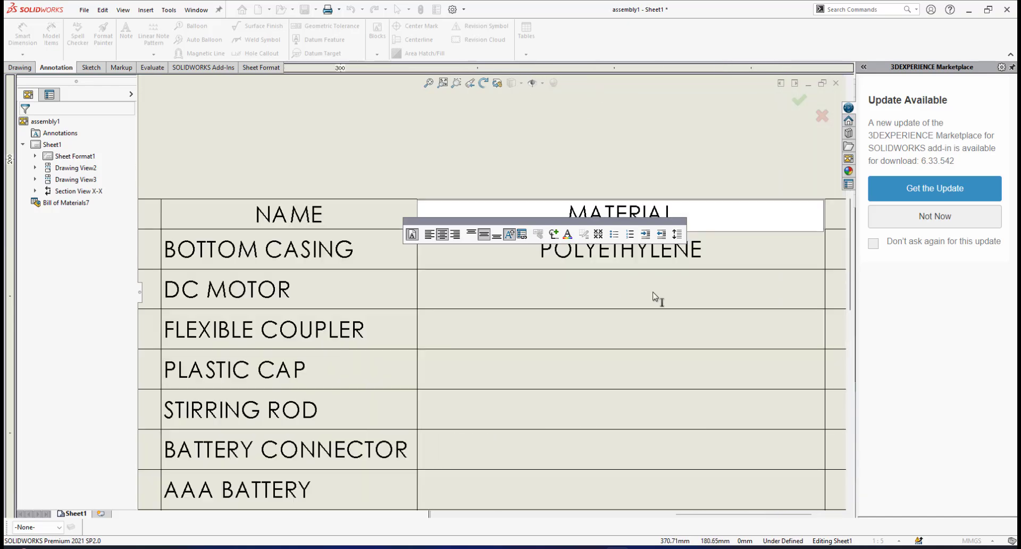
{"action": "scroll", "coordinate": [646, 294], "scroll_direction": "up", "scroll_amount": 3}
{"action": "scroll", "coordinate": [492, 310], "scroll_direction": "up", "scroll_amount": 1}
{"action": "scroll", "coordinate": [548, 292], "scroll_direction": "down", "scroll_amount": 5}
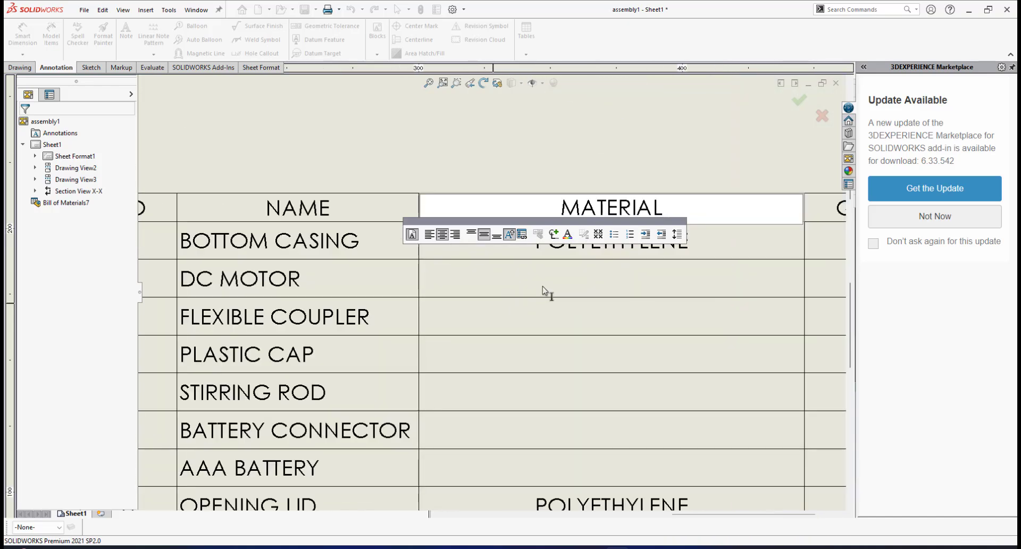
{"action": "scroll", "coordinate": [548, 288], "scroll_direction": "up", "scroll_amount": 2}
{"action": "scroll", "coordinate": [548, 289], "scroll_direction": "up", "scroll_amount": 1}
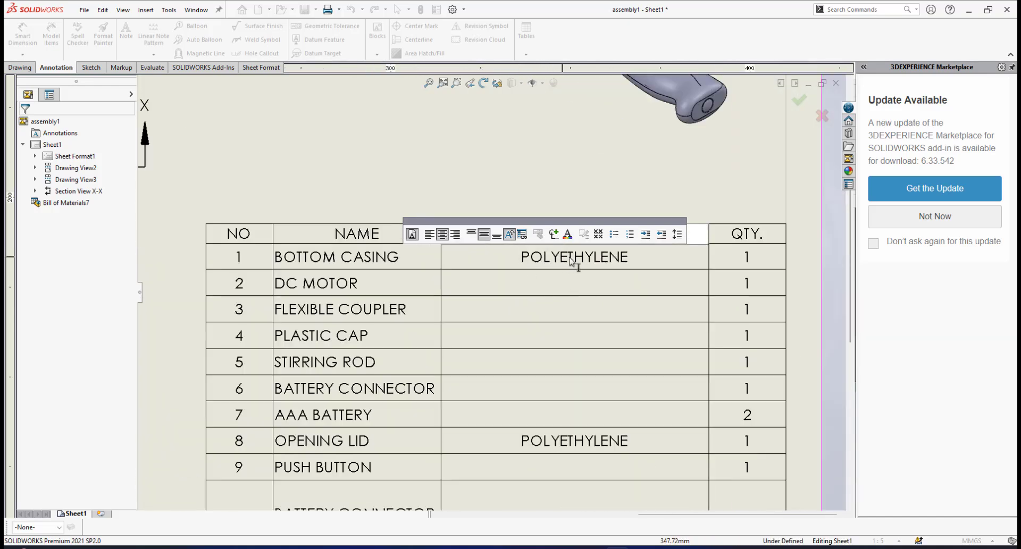
{"action": "scroll", "coordinate": [532, 328], "scroll_direction": "up", "scroll_amount": 1}
{"action": "scroll", "coordinate": [516, 344], "scroll_direction": "up", "scroll_amount": 2}
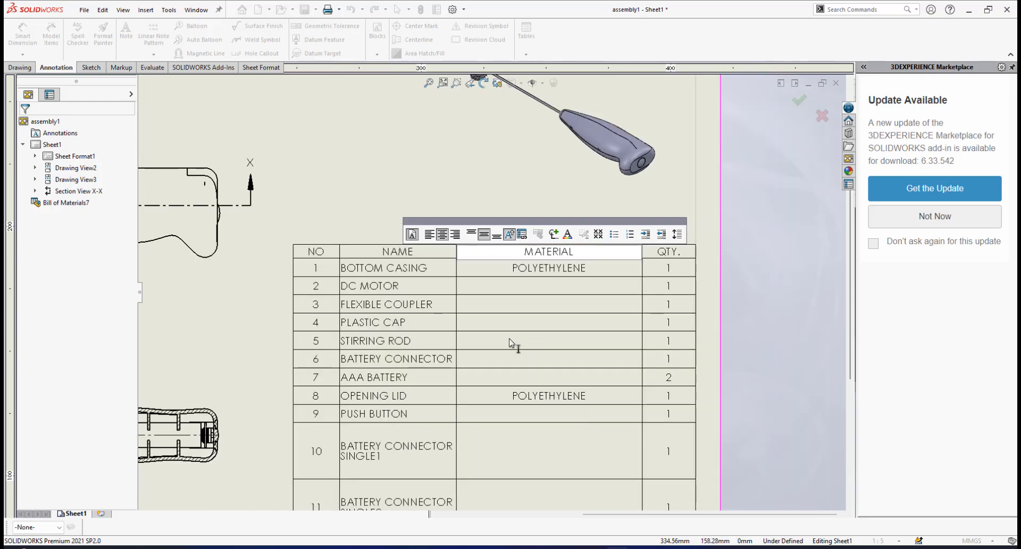
{"action": "scroll", "coordinate": [486, 367], "scroll_direction": "down", "scroll_amount": 1}
{"action": "scroll", "coordinate": [486, 305], "scroll_direction": "down", "scroll_amount": 1}
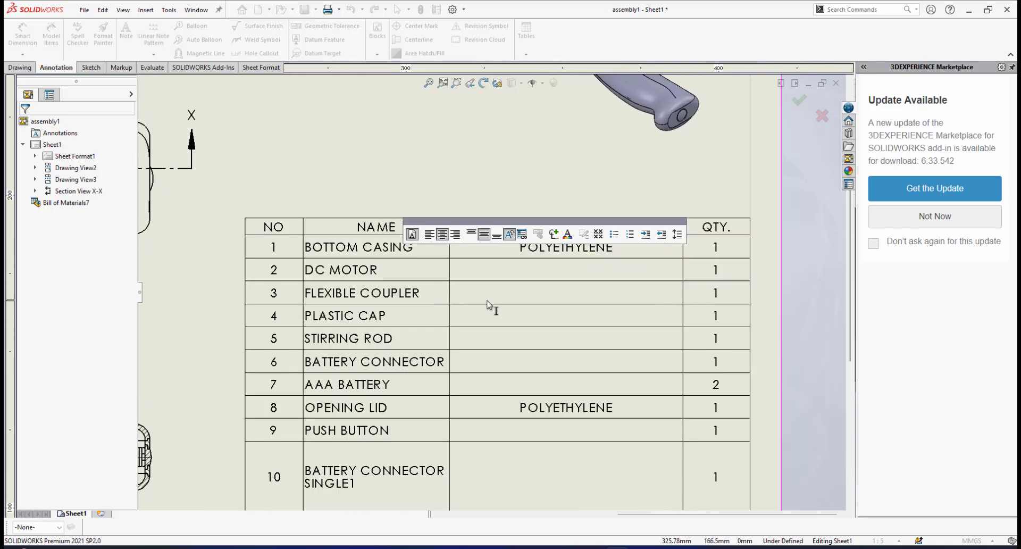
{"action": "scroll", "coordinate": [463, 291], "scroll_direction": "up", "scroll_amount": 2}
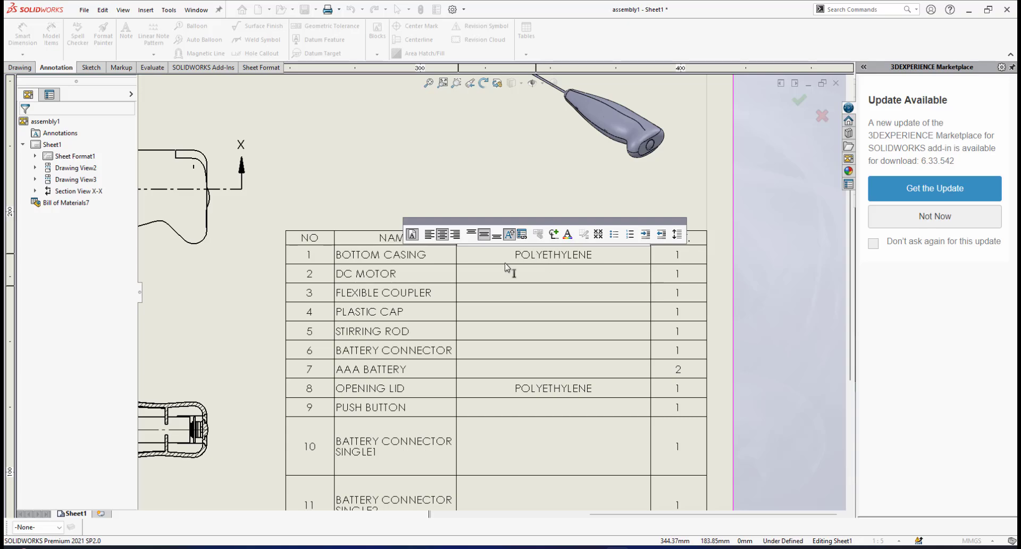
{"action": "scroll", "coordinate": [506, 269], "scroll_direction": "up", "scroll_amount": 2}
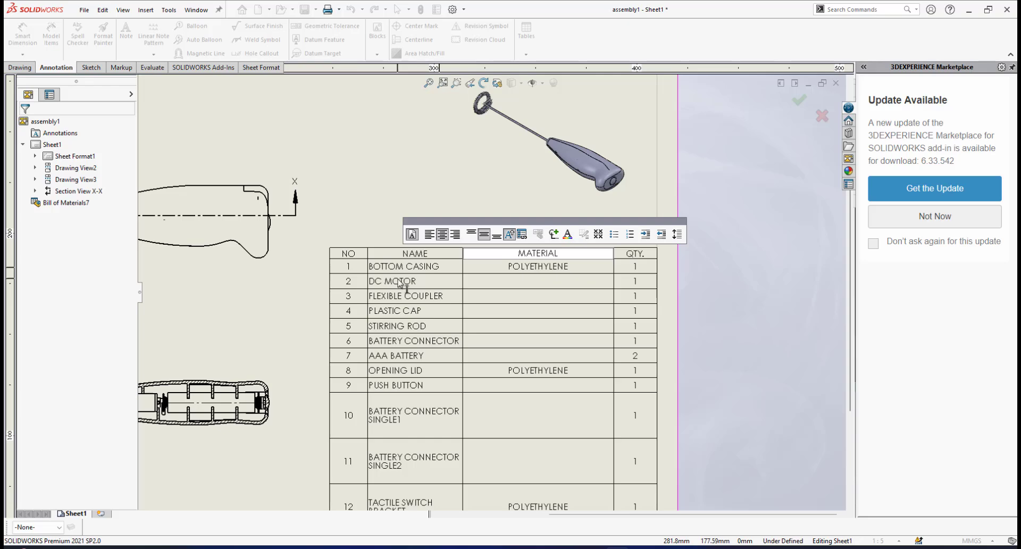
{"action": "scroll", "coordinate": [400, 282], "scroll_direction": "up", "scroll_amount": 2}
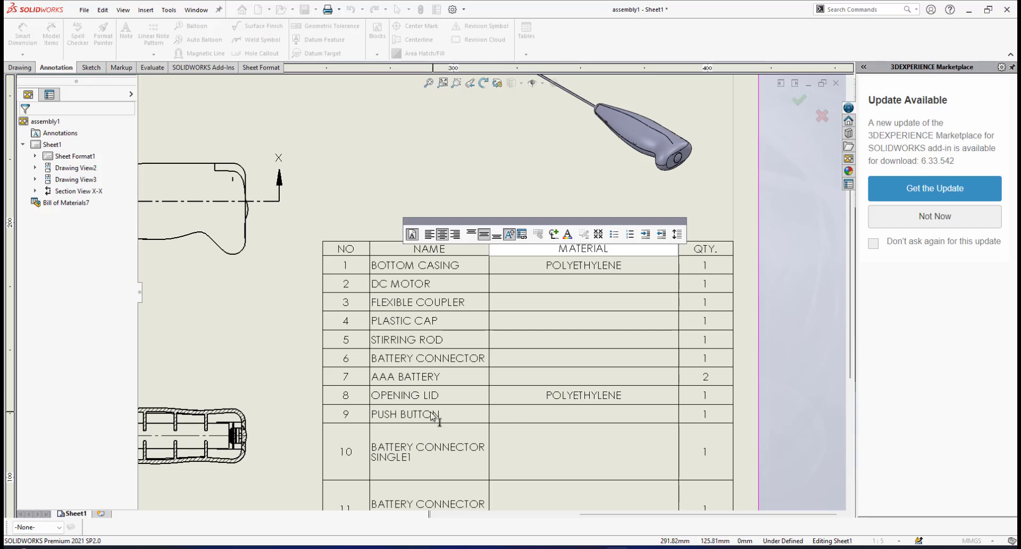
Examine the part names, materials and quantities in the bill of materials from the first row to the last
{"action": "scroll", "coordinate": [535, 416], "scroll_direction": "down", "scroll_amount": 1}
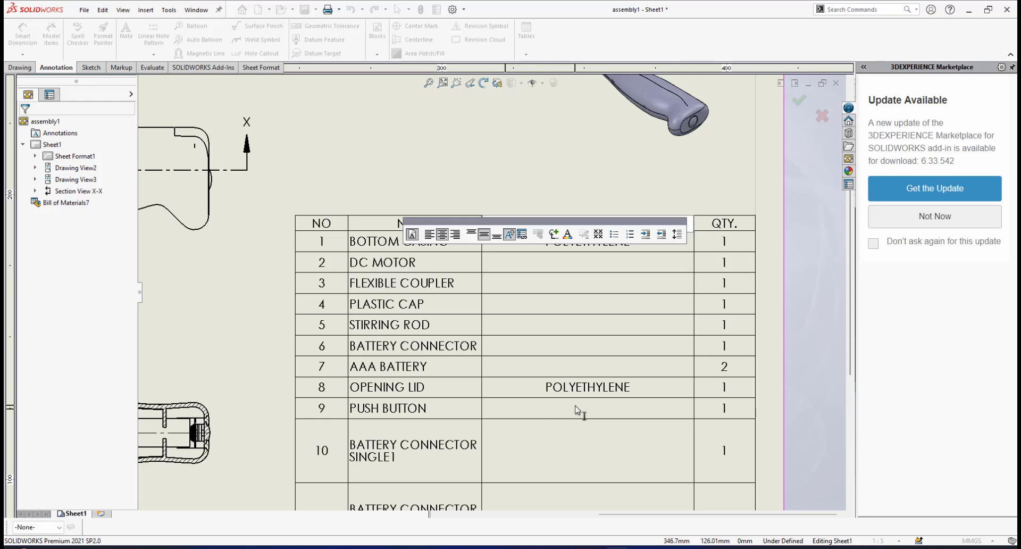
{"action": "scroll", "coordinate": [577, 411], "scroll_direction": "up", "scroll_amount": 1}
{"action": "scroll", "coordinate": [484, 430], "scroll_direction": "up", "scroll_amount": 2}
{"action": "scroll", "coordinate": [453, 319], "scroll_direction": "down", "scroll_amount": 1}
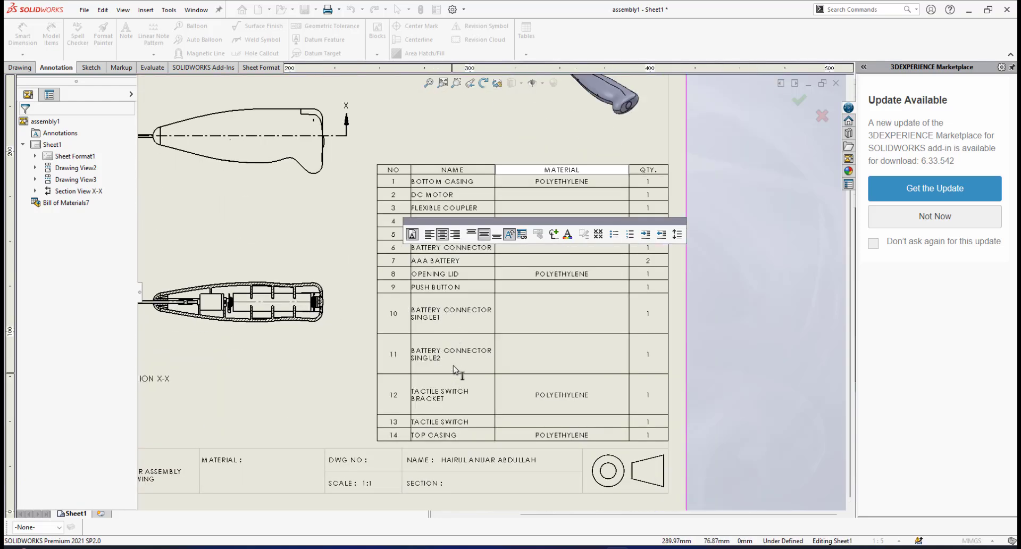
{"action": "scroll", "coordinate": [477, 418], "scroll_direction": "down", "scroll_amount": 1}
{"action": "scroll", "coordinate": [458, 399], "scroll_direction": "down", "scroll_amount": 1}
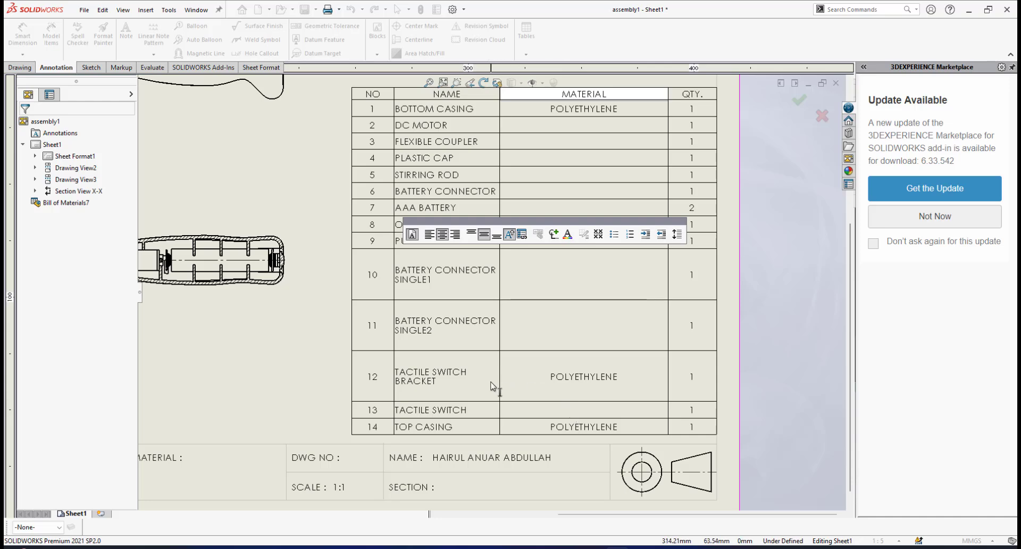
{"action": "scroll", "coordinate": [491, 388], "scroll_direction": "down", "scroll_amount": 2}
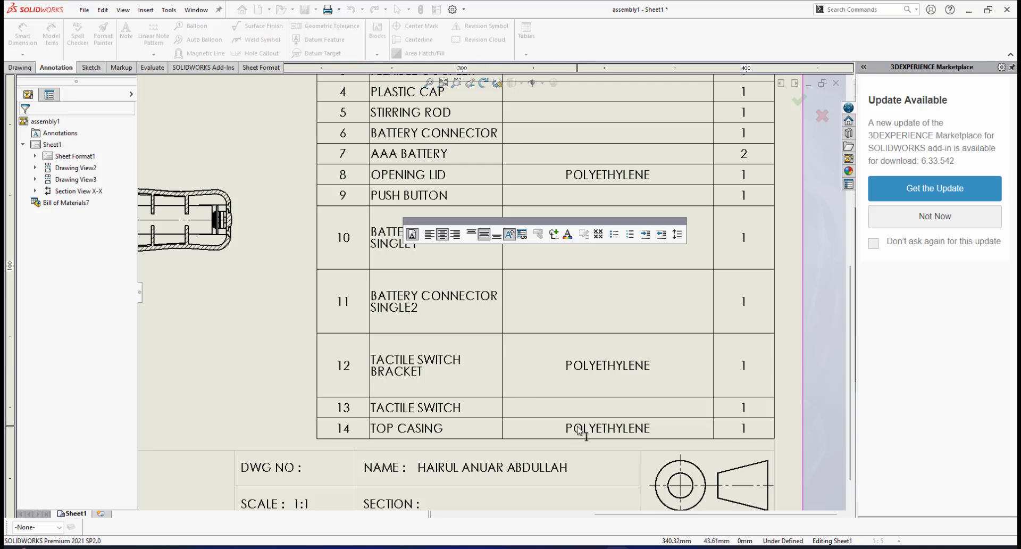
{"action": "scroll", "coordinate": [580, 433], "scroll_direction": "up", "scroll_amount": 4}
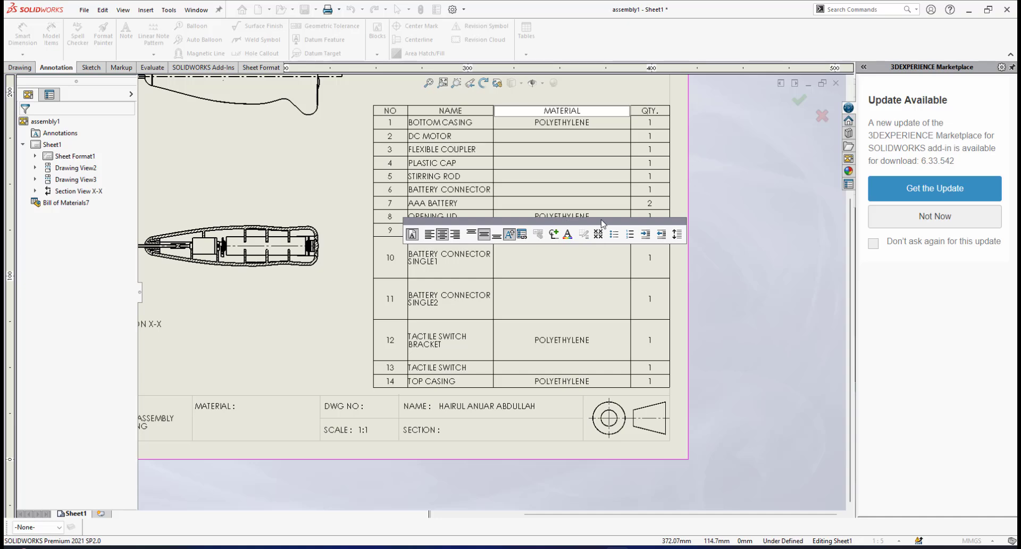
{"action": "mouse_move", "coordinate": [603, 223]}
{"action": "left_mouse_down"}
{"action": "mouse_move", "coordinate": [683, 242]}
{"action": "mouse_move", "coordinate": [633, 244]}
{"action": "mouse_move", "coordinate": [367, 182]}
{"action": "mouse_move", "coordinate": [355, 176]}
{"action": "mouse_move", "coordinate": [362, 168]}
{"action": "left_mouse_up"}
{"action": "scroll", "coordinate": [617, 135], "scroll_direction": "down", "scroll_amount": 2}
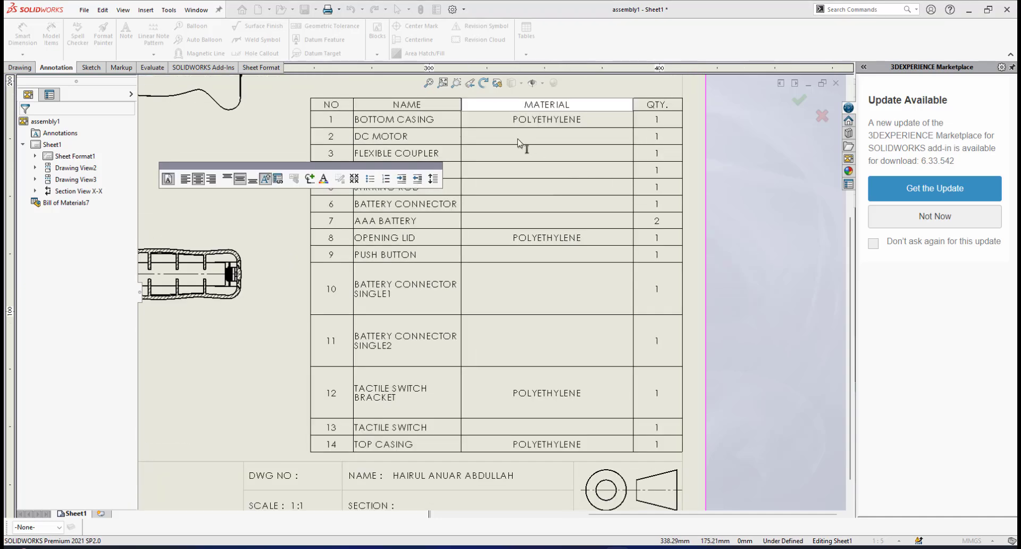
{"action": "scroll", "coordinate": [518, 139], "scroll_direction": "down", "scroll_amount": 3}
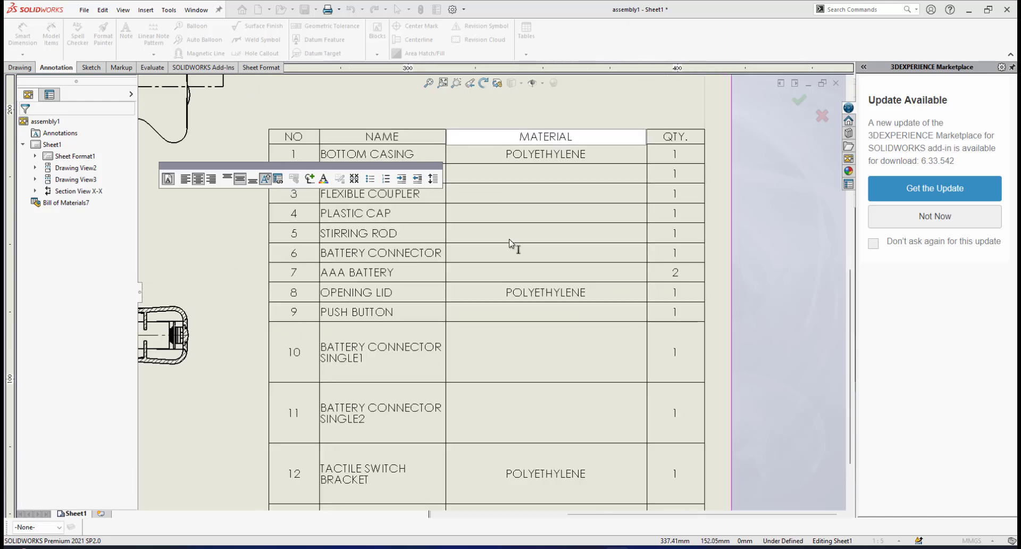
{"action": "scroll", "coordinate": [510, 243], "scroll_direction": "up", "scroll_amount": 2}
{"action": "scroll", "coordinate": [461, 230], "scroll_direction": "down", "scroll_amount": 1}
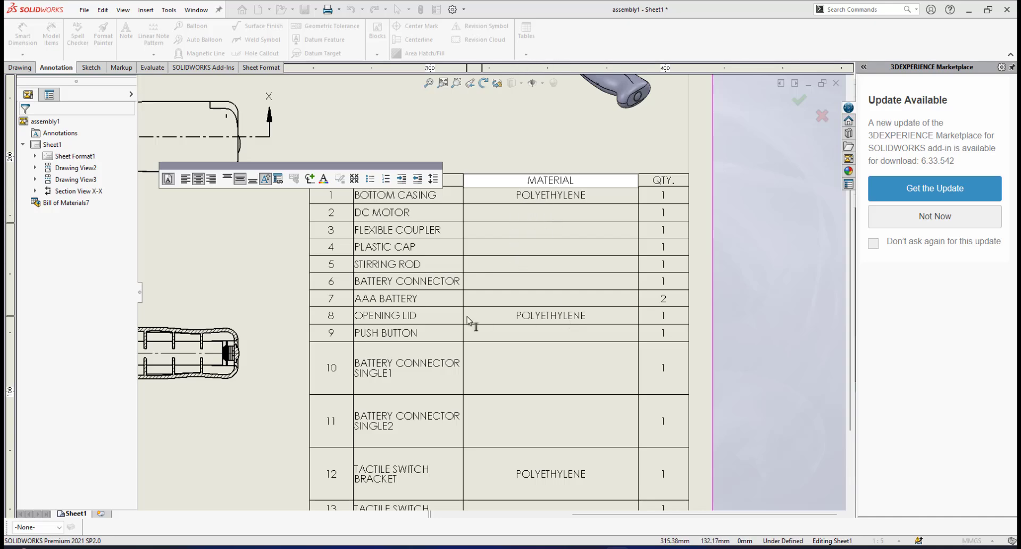
{"action": "scroll", "coordinate": [467, 320], "scroll_direction": "up", "scroll_amount": 1}
{"action": "scroll", "coordinate": [468, 320], "scroll_direction": "down", "scroll_amount": 1}
{"action": "scroll", "coordinate": [477, 294], "scroll_direction": "down", "scroll_amount": 1}
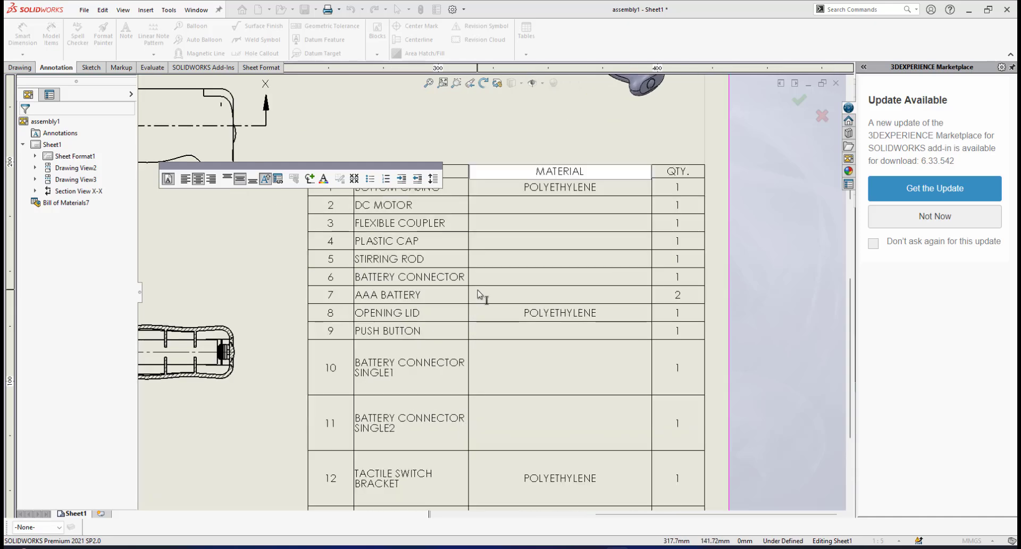
{"action": "scroll", "coordinate": [477, 294], "scroll_direction": "down", "scroll_amount": 1}
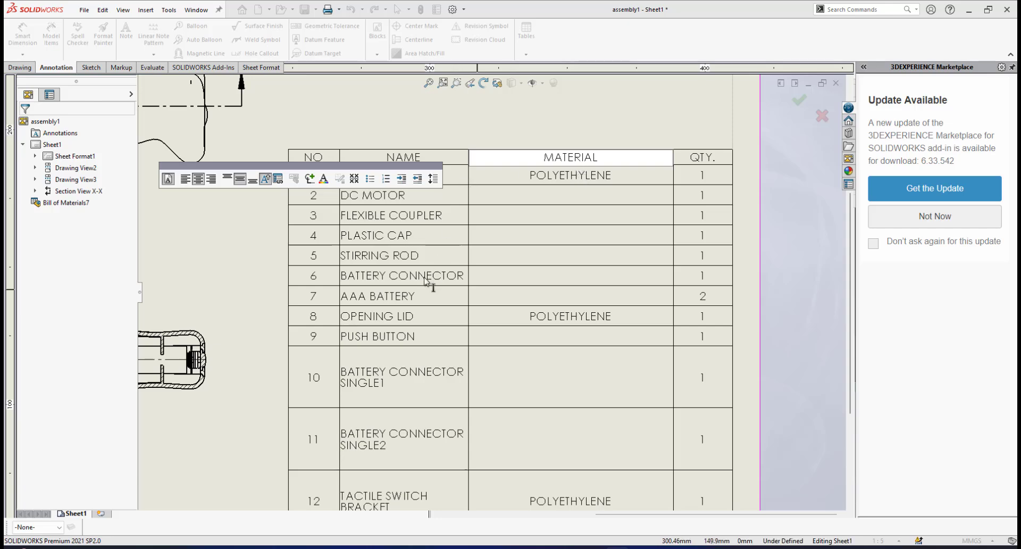
{"action": "scroll", "coordinate": [352, 300], "scroll_direction": "up", "scroll_amount": 2}
{"action": "scroll", "coordinate": [350, 299], "scroll_direction": "down", "scroll_amount": 2}
{"action": "scroll", "coordinate": [395, 297], "scroll_direction": "up", "scroll_amount": 2}
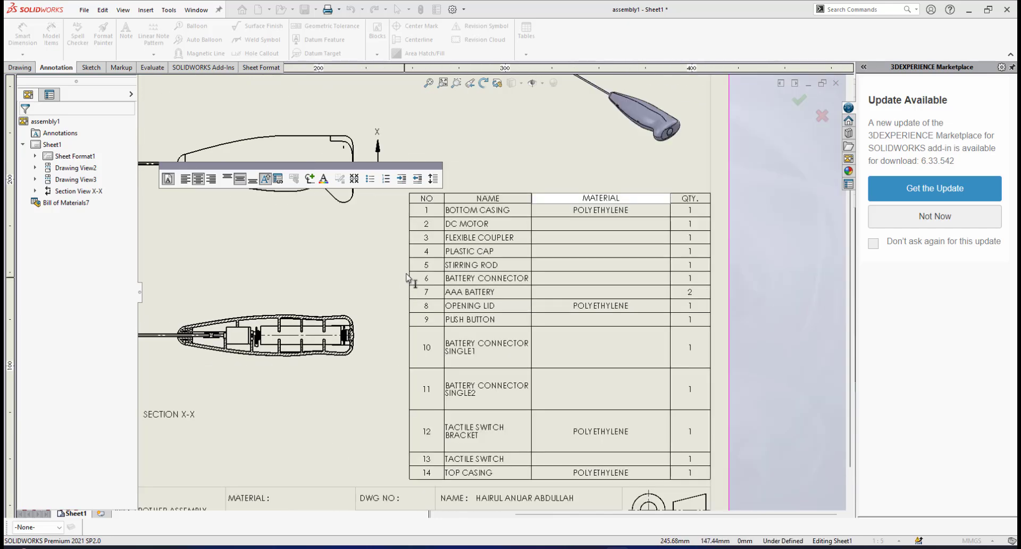
{"action": "scroll", "coordinate": [410, 282], "scroll_direction": "down", "scroll_amount": 1}
{"action": "scroll", "coordinate": [497, 362], "scroll_direction": "down", "scroll_amount": 1}
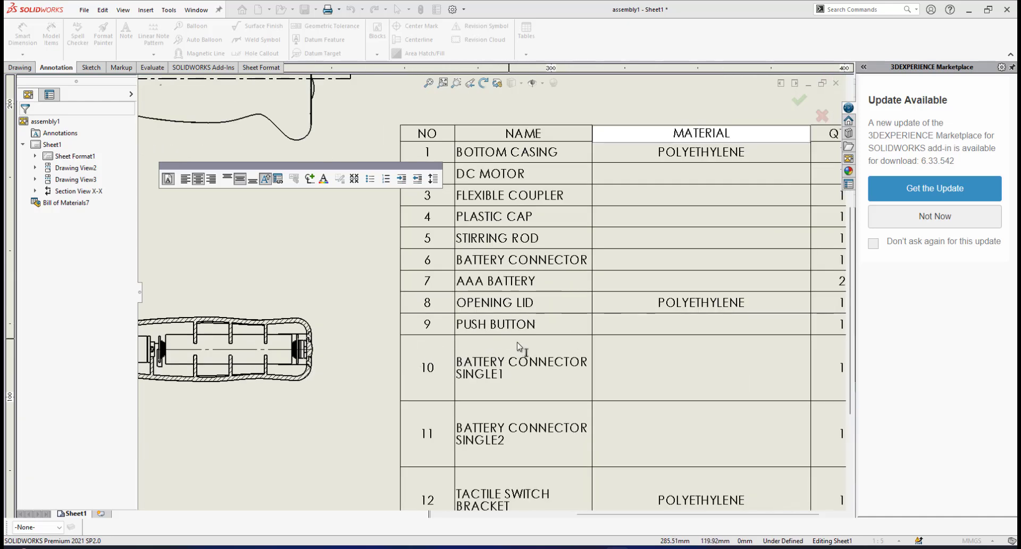
Widen the NAME column of the bill of materials so that the long battery connector and switch bracket names fit on one line
{"action": "left_click", "coordinate": [591, 154]}
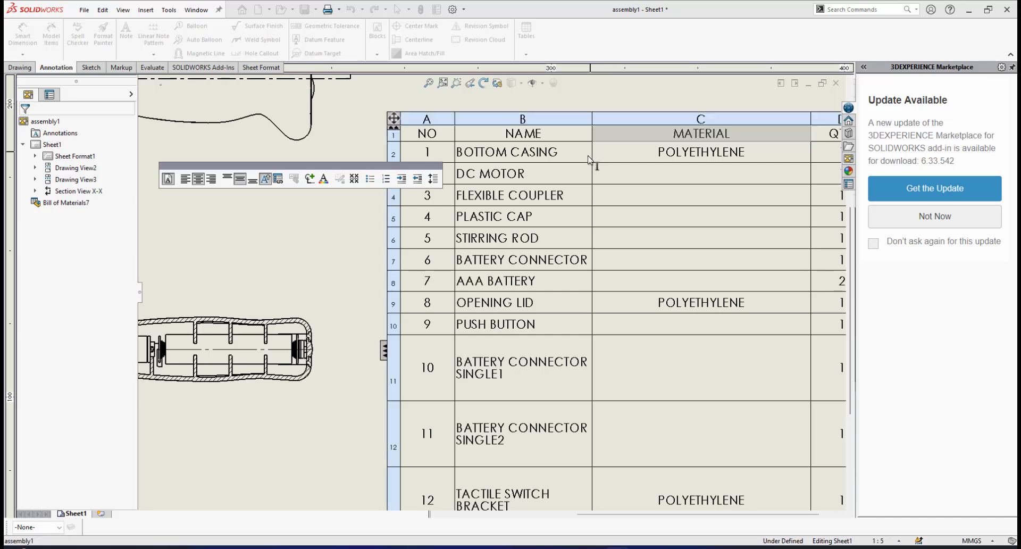
{"action": "scroll", "coordinate": [595, 146], "scroll_direction": "up", "scroll_amount": 1}
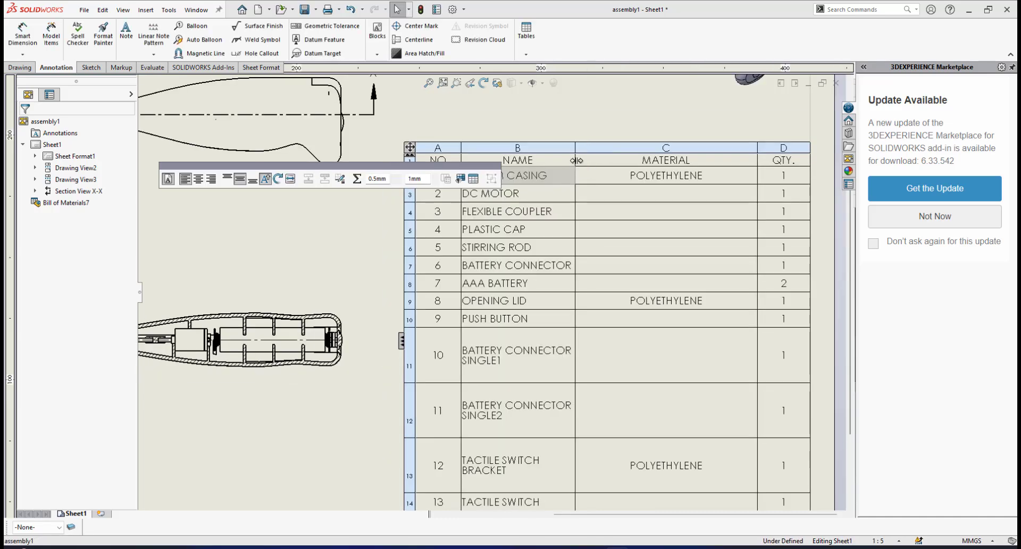
{"action": "left_click_drag", "start_coordinate": [576, 161], "coordinate": [628, 162]}
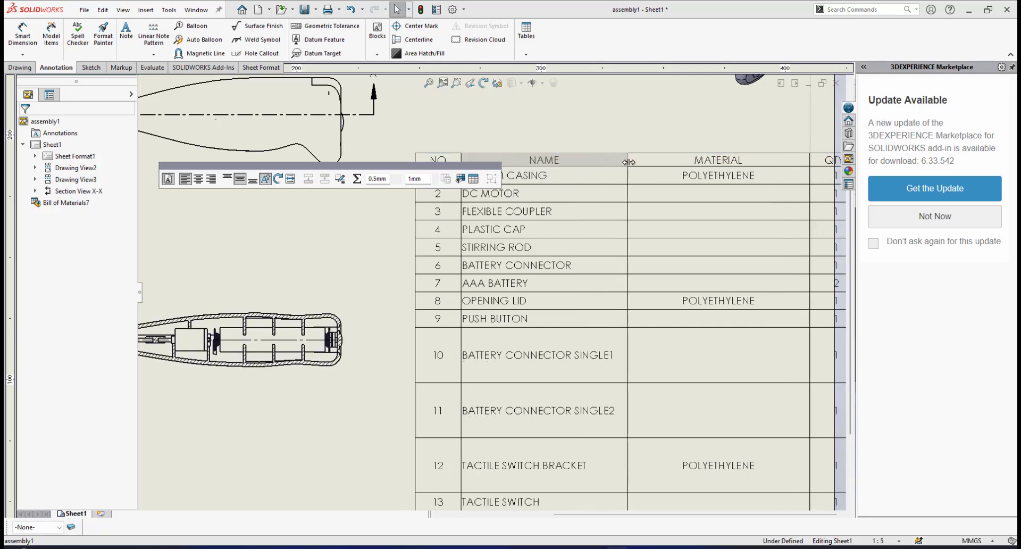
{"action": "scroll", "coordinate": [535, 306], "scroll_direction": "up", "scroll_amount": 3}
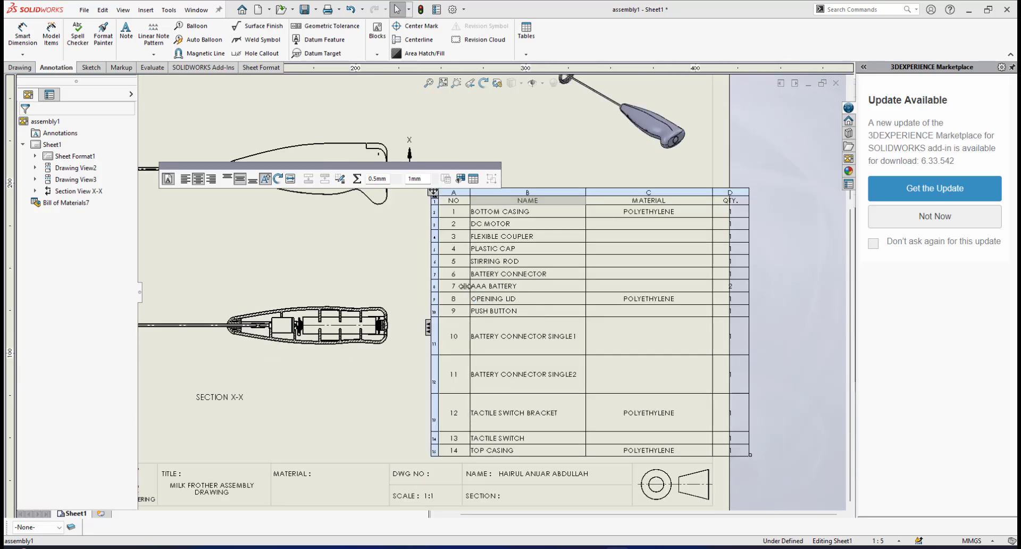
Set the row height of all part rows in the bill of materials, from BOTTOM CASING to TOP CASING, to 7
{"action": "scroll", "coordinate": [459, 282], "scroll_direction": "down", "scroll_amount": 2}
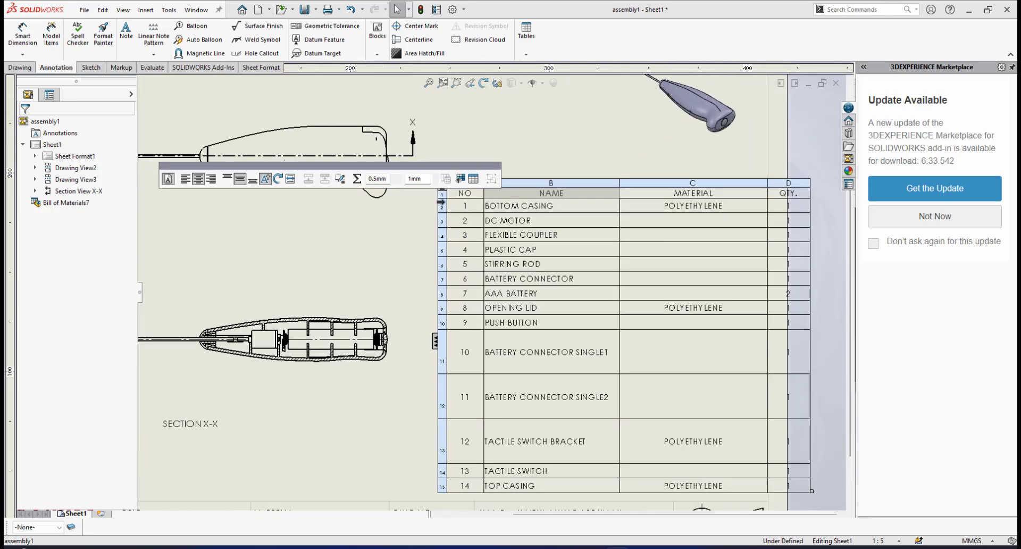
{"action": "left_click", "coordinate": [441, 202]}
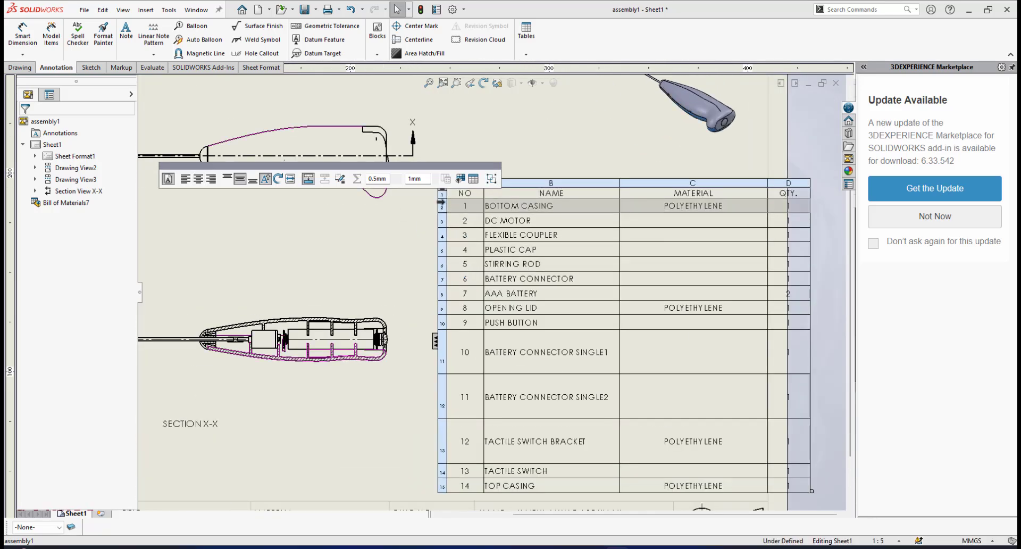
{"action": "left_click", "coordinate": [441, 486], "text": "shift"}
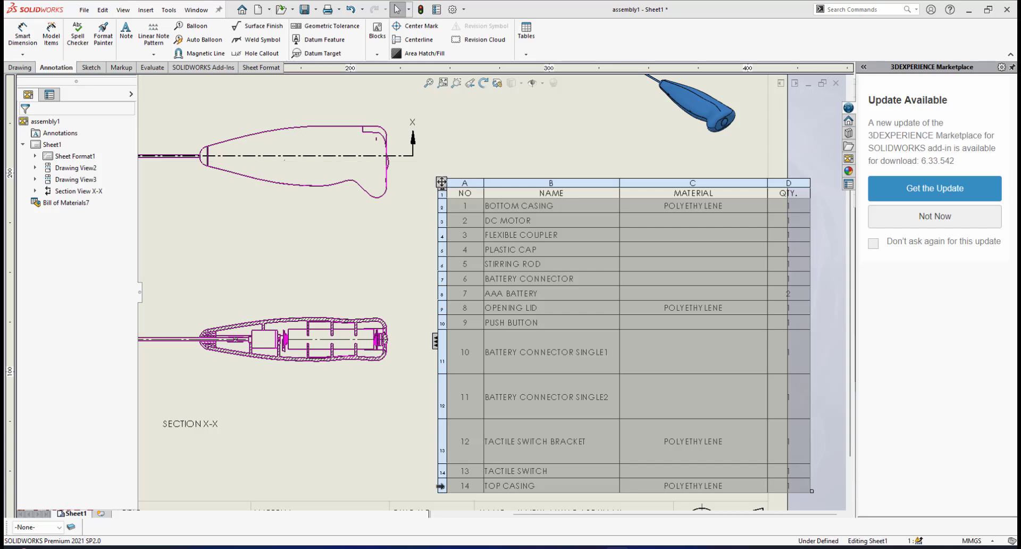
{"action": "right_click", "coordinate": [441, 485]}
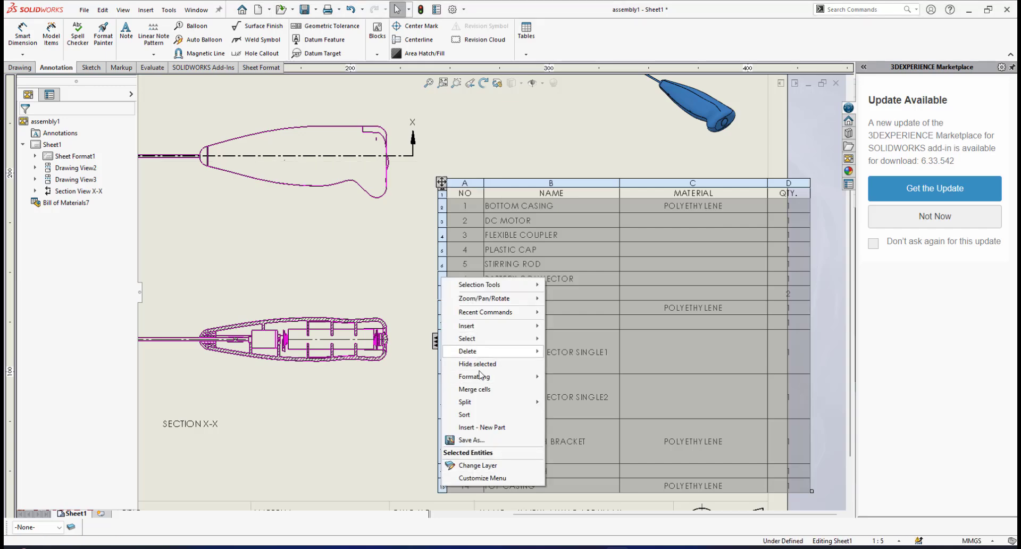
{"action": "mouse_move", "coordinate": [485, 378]}
{"action": "left_click", "coordinate": [577, 402]}
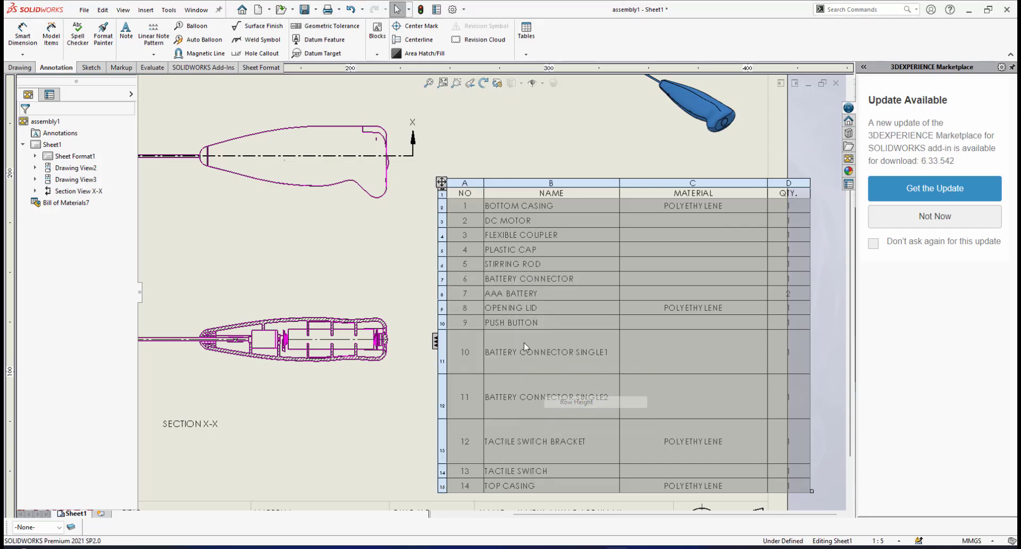
{"action": "type", "text": "5"}
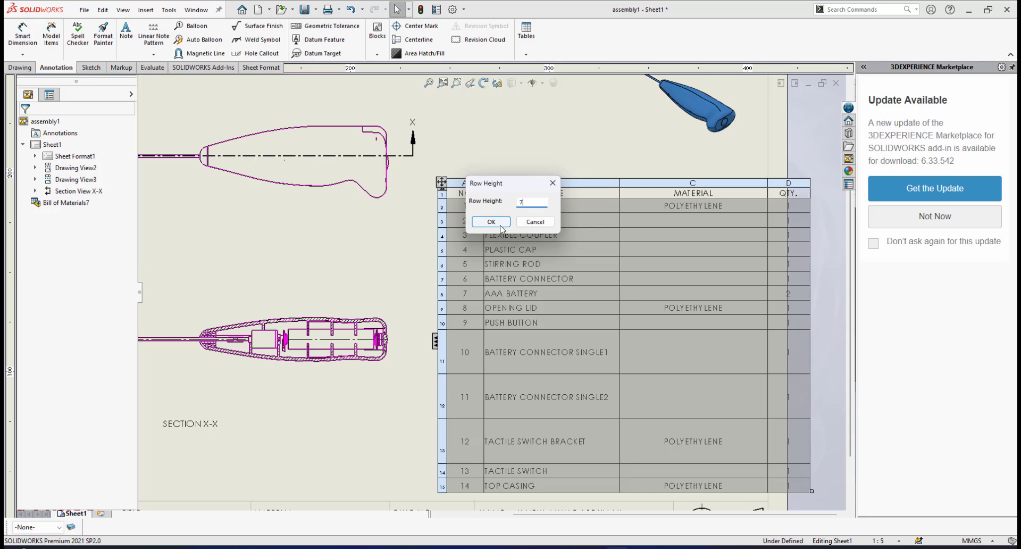
{"action": "left_click", "coordinate": [491, 221]}
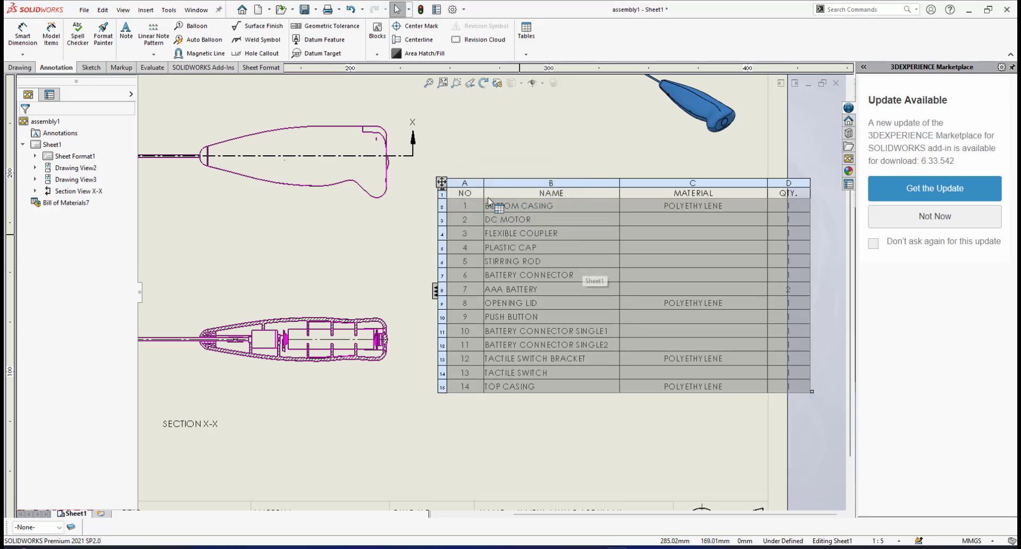
Move the bill of materials to sit just above the title block, inside the sheet's border, and deselect it
{"action": "left_click_drag", "start_coordinate": [441, 200], "coordinate": [378, 282]}
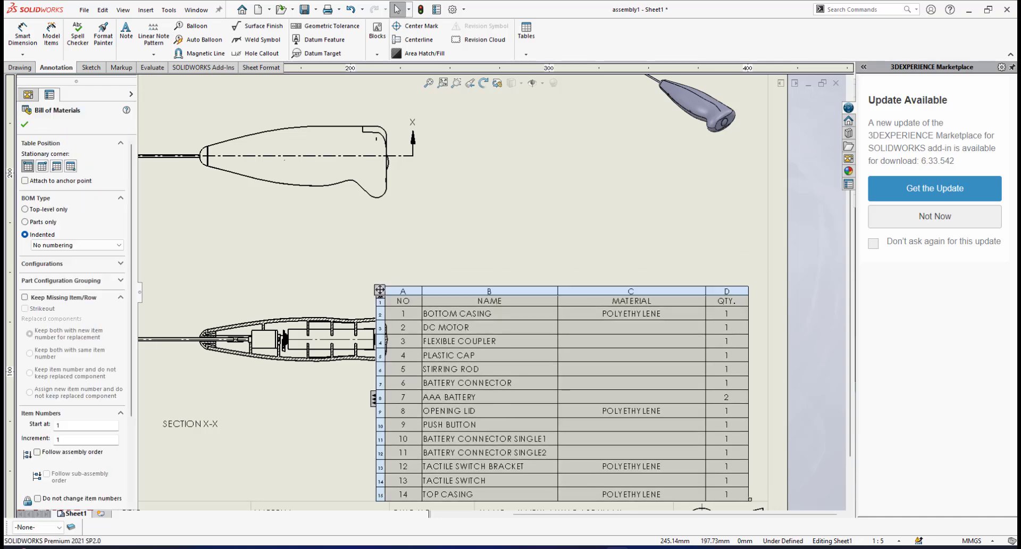
{"action": "scroll", "coordinate": [540, 354], "scroll_direction": "up", "scroll_amount": 4}
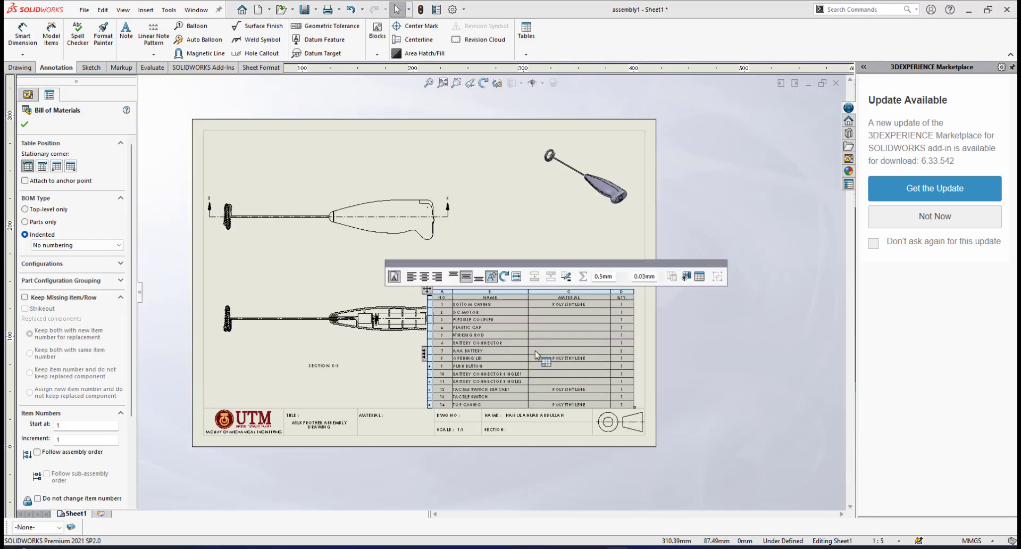
{"action": "scroll", "coordinate": [533, 296], "scroll_direction": "down", "scroll_amount": 2}
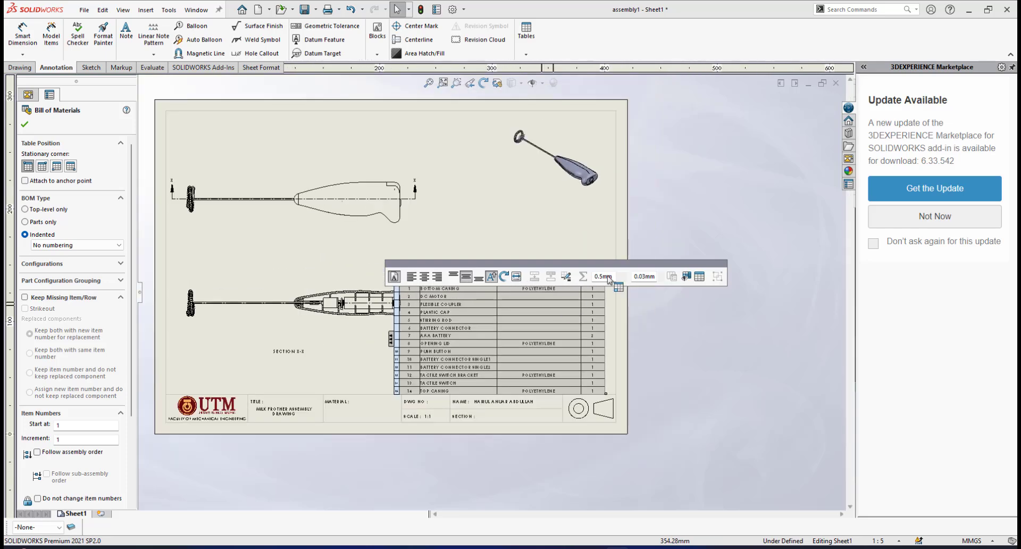
{"action": "left_click_drag", "start_coordinate": [634, 266], "coordinate": [673, 210]}
{"action": "scroll", "coordinate": [582, 314], "scroll_direction": "down", "scroll_amount": 2}
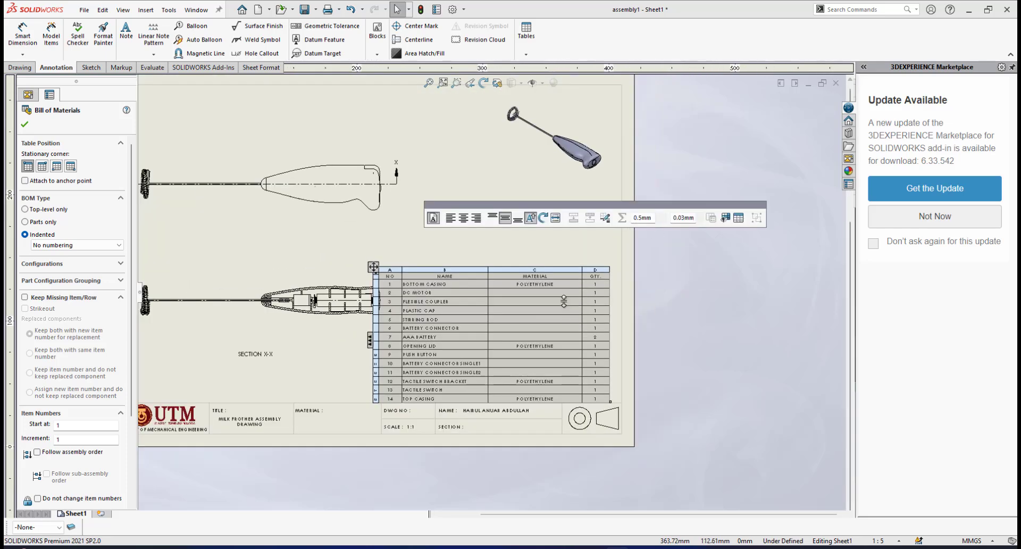
{"action": "scroll", "coordinate": [589, 287], "scroll_direction": "down", "scroll_amount": 2}
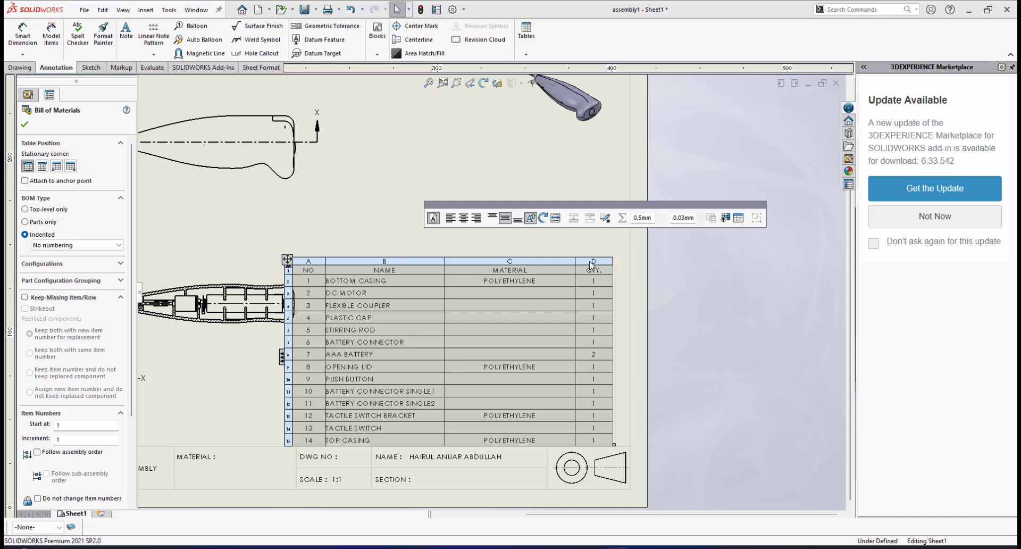
{"action": "left_click", "coordinate": [604, 251]}
{"action": "left_click", "coordinate": [596, 290]}
Insert a new column to the right of the QTY. column in the bill of materials
{"action": "scroll", "coordinate": [598, 290], "scroll_direction": "down", "scroll_amount": 2}
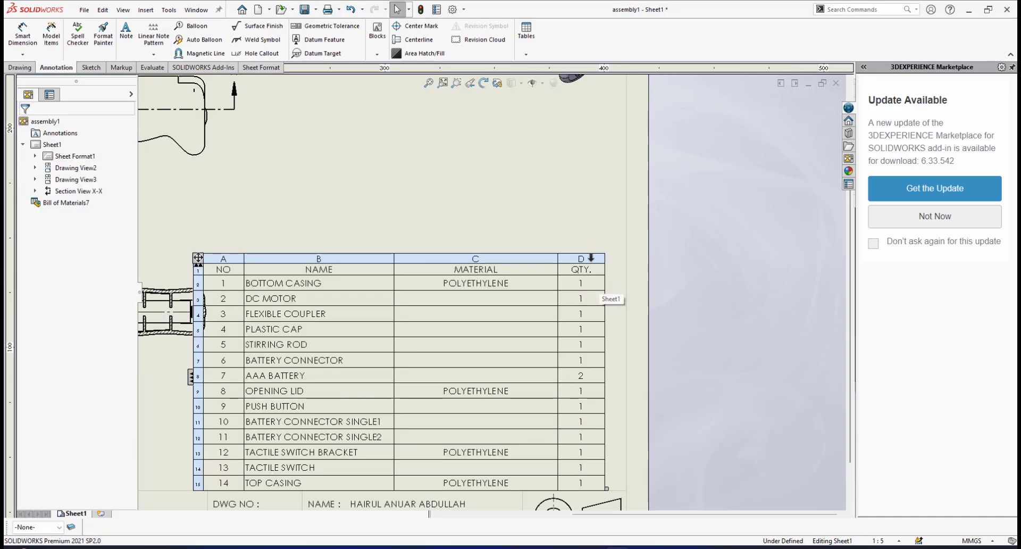
{"action": "left_click", "coordinate": [592, 256]}
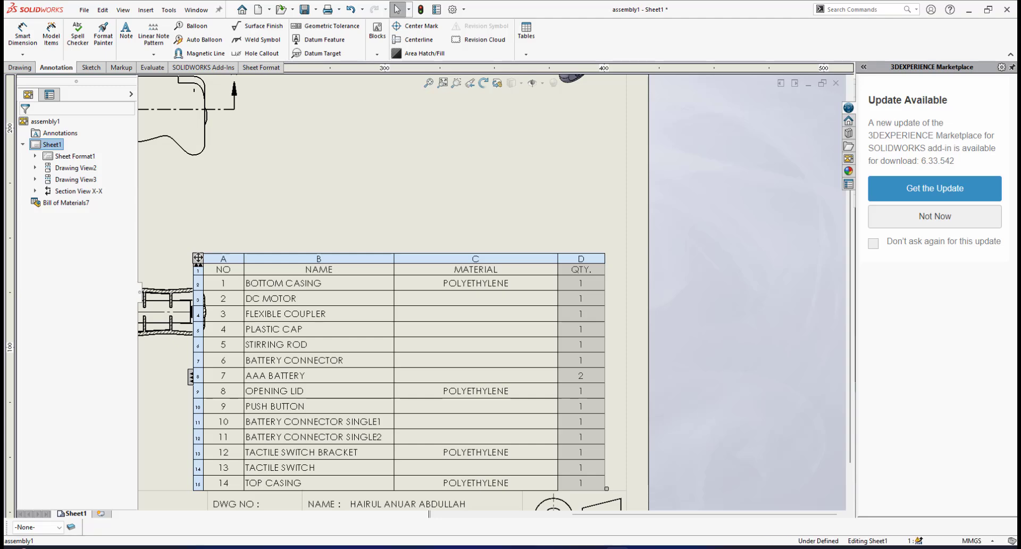
{"action": "right_click", "coordinate": [590, 258]}
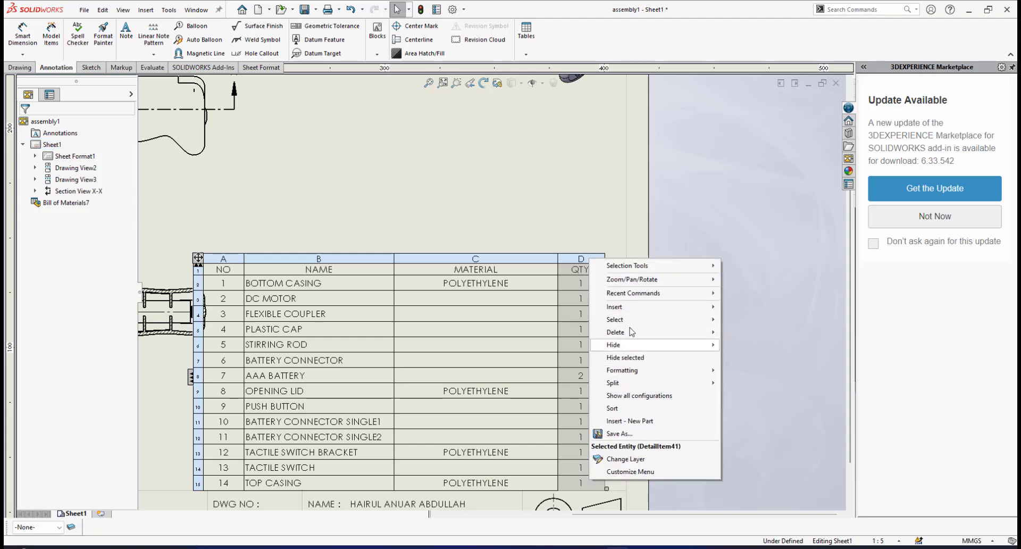
{"action": "mouse_move", "coordinate": [632, 311]}
{"action": "left_click", "coordinate": [755, 307]}
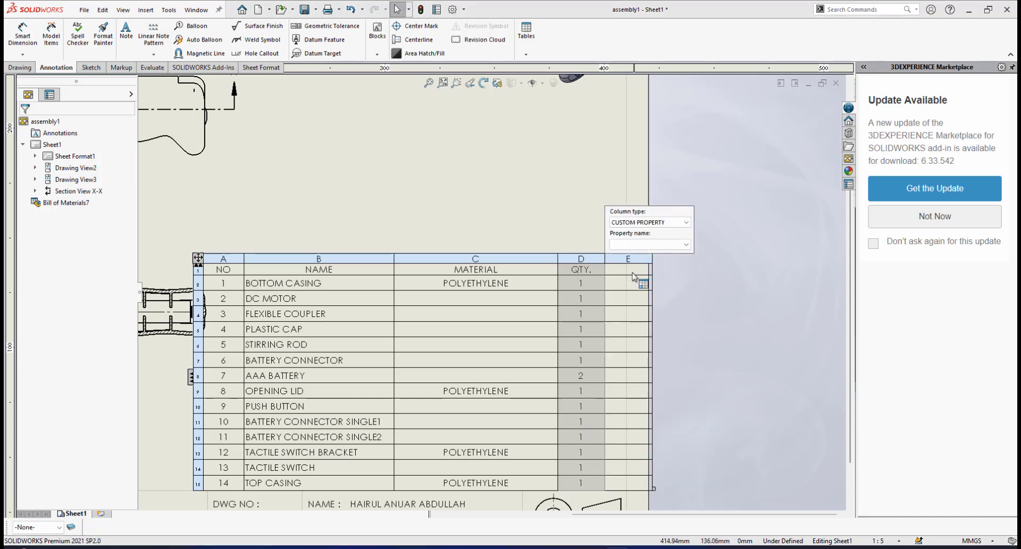
Enter DWG NO as the heading of the empty last column in the bill of materials
{"action": "left_click", "coordinate": [624, 273]}
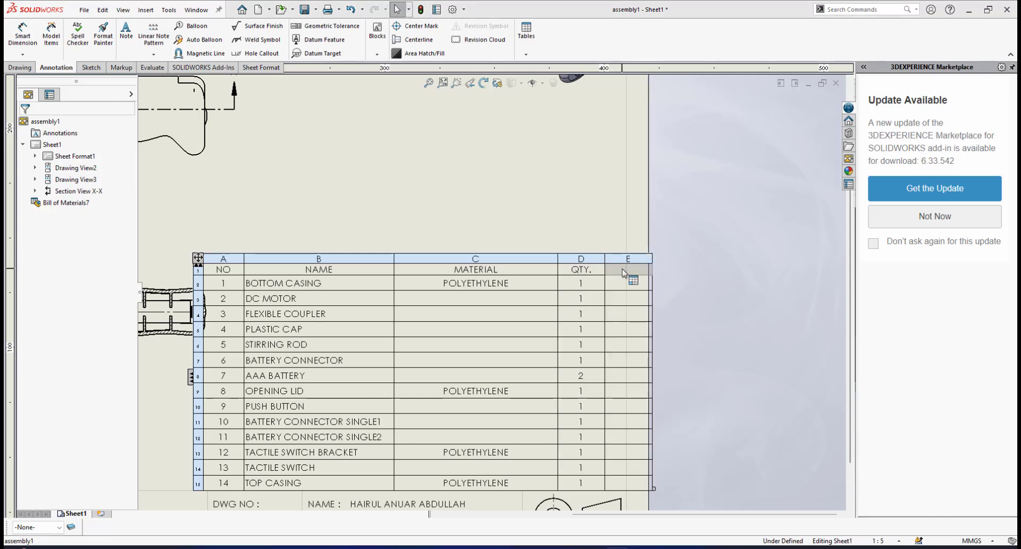
{"action": "double_click", "coordinate": [624, 273]}
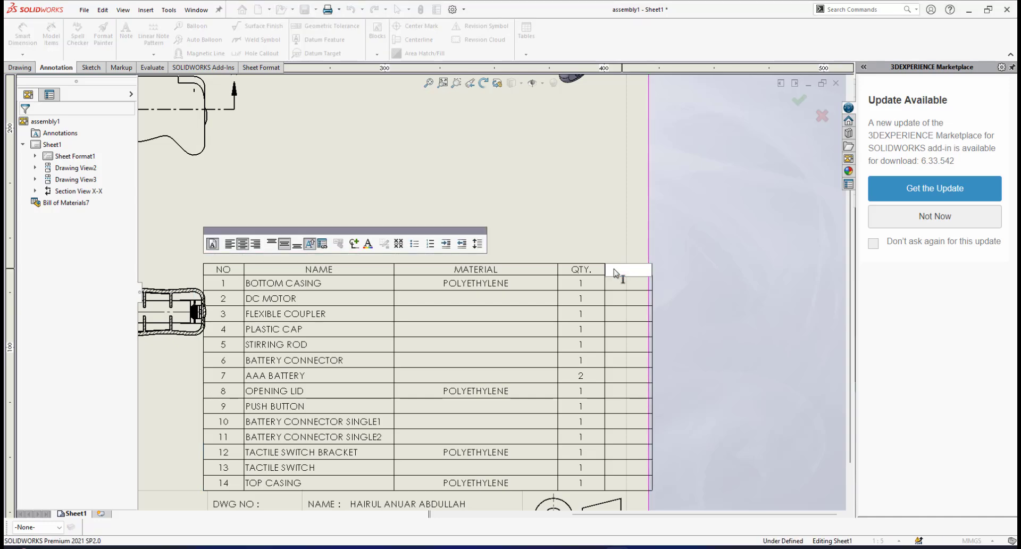
{"action": "type", "text": "DWG NO"}
{"action": "left_click", "coordinate": [607, 191]}
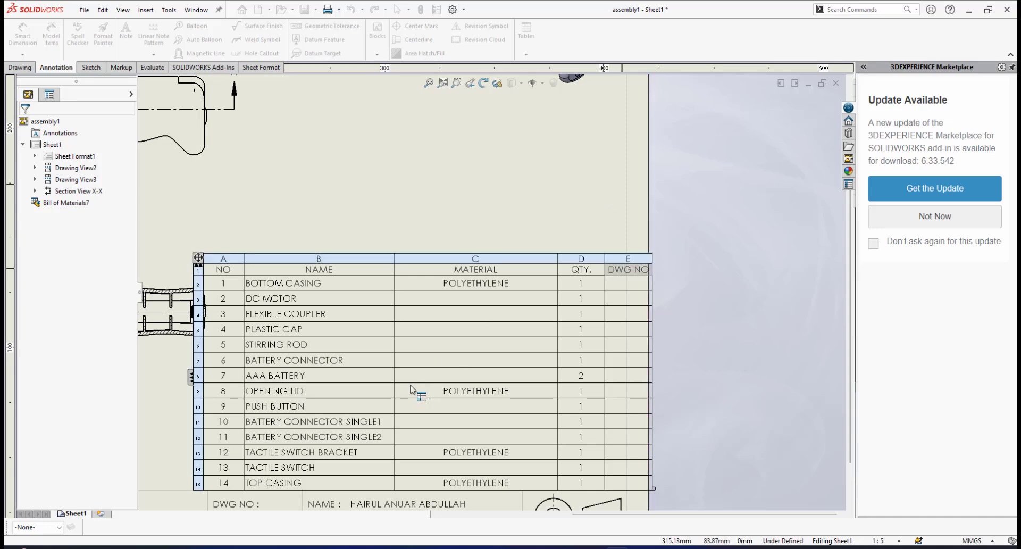
Move the bill of materials sideways so that its DWG NO column edge lines up with the sheet's inner border
{"action": "scroll", "coordinate": [407, 383], "scroll_direction": "up", "scroll_amount": 2}
{"action": "scroll", "coordinate": [382, 360], "scroll_direction": "down", "scroll_amount": 3}
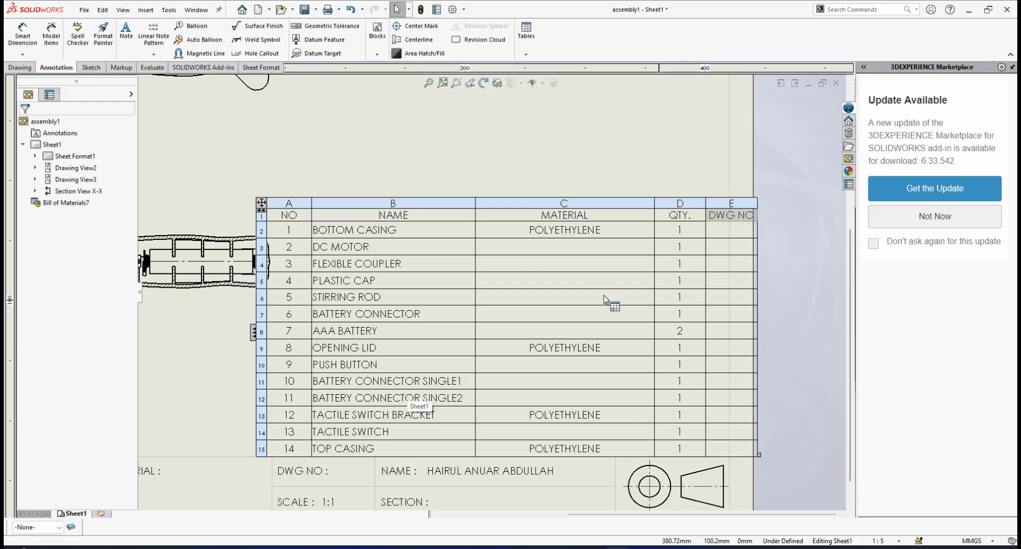
{"action": "scroll", "coordinate": [491, 292], "scroll_direction": "up", "scroll_amount": 2}
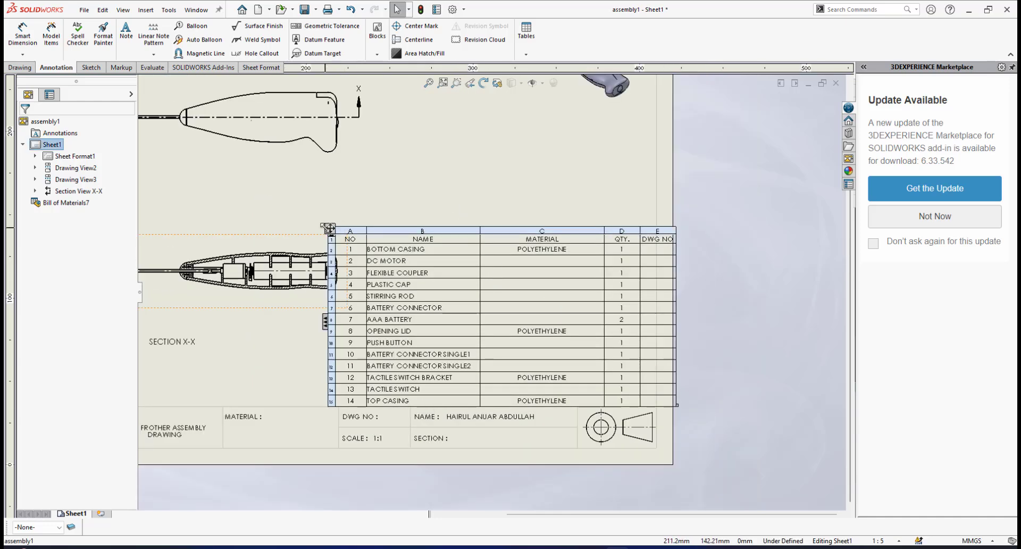
{"action": "mouse_move", "coordinate": [328, 227]}
{"action": "left_mouse_down"}
{"action": "mouse_move", "coordinate": [316, 205]}
{"action": "mouse_move", "coordinate": [306, 206]}
{"action": "mouse_move", "coordinate": [311, 228]}
{"action": "left_mouse_up"}
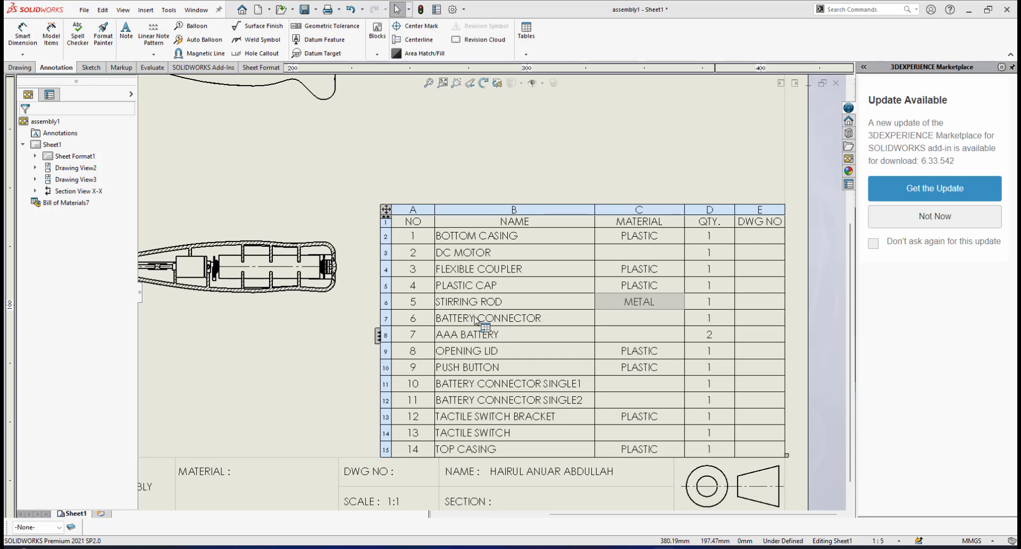
Examine the bill of materials row by row, checking the part names, materials, quantities and the DWG NO column
{"action": "scroll", "coordinate": [482, 323], "scroll_direction": "up", "scroll_amount": 1}
{"action": "scroll", "coordinate": [448, 353], "scroll_direction": "down", "scroll_amount": 1}
{"action": "scroll", "coordinate": [509, 298], "scroll_direction": "down", "scroll_amount": 1}
{"action": "scroll", "coordinate": [511, 298], "scroll_direction": "up", "scroll_amount": 1}
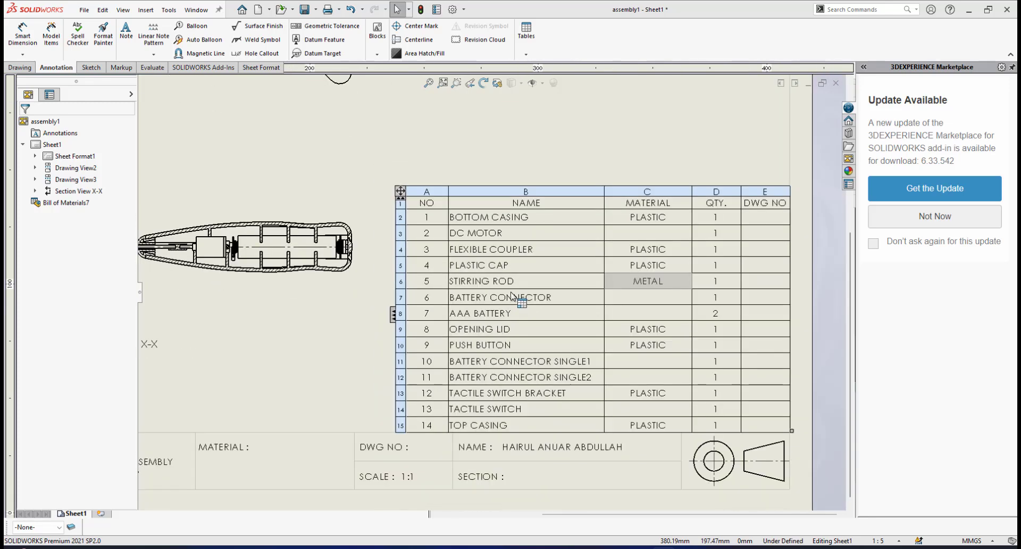
{"action": "scroll", "coordinate": [517, 278], "scroll_direction": "down", "scroll_amount": 1}
{"action": "scroll", "coordinate": [523, 278], "scroll_direction": "up", "scroll_amount": 1}
{"action": "scroll", "coordinate": [523, 278], "scroll_direction": "up", "scroll_amount": 1}
{"action": "scroll", "coordinate": [532, 282], "scroll_direction": "down", "scroll_amount": 1}
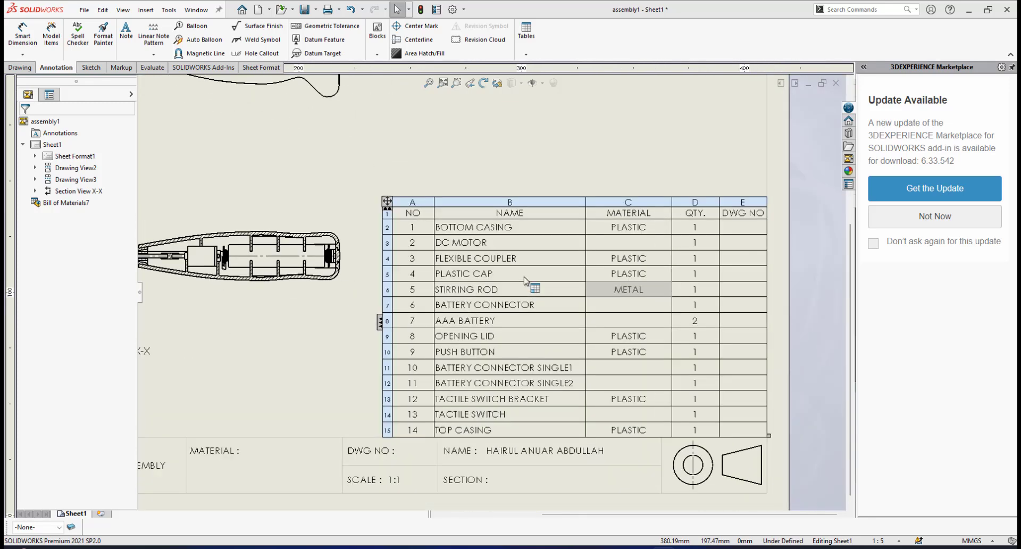
{"action": "scroll", "coordinate": [588, 272], "scroll_direction": "down", "scroll_amount": 1}
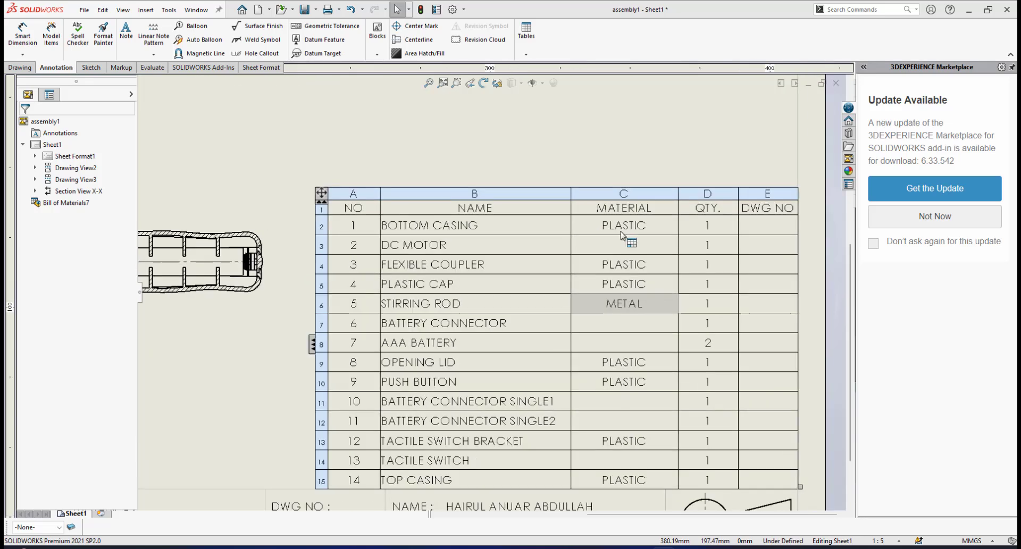
{"action": "scroll", "coordinate": [628, 244], "scroll_direction": "down", "scroll_amount": 1}
{"action": "scroll", "coordinate": [607, 256], "scroll_direction": "up", "scroll_amount": 4}
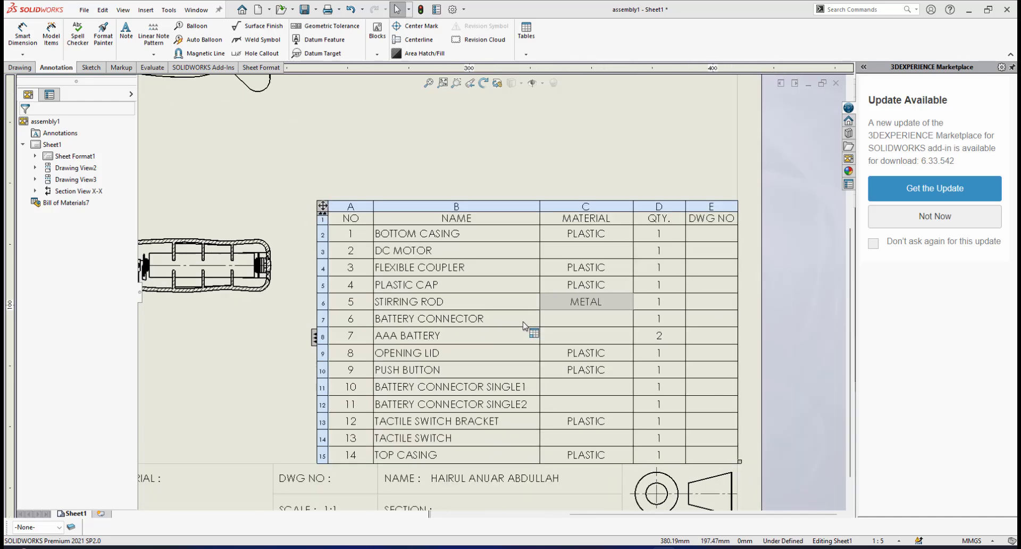
{"action": "scroll", "coordinate": [524, 325], "scroll_direction": "down", "scroll_amount": 1}
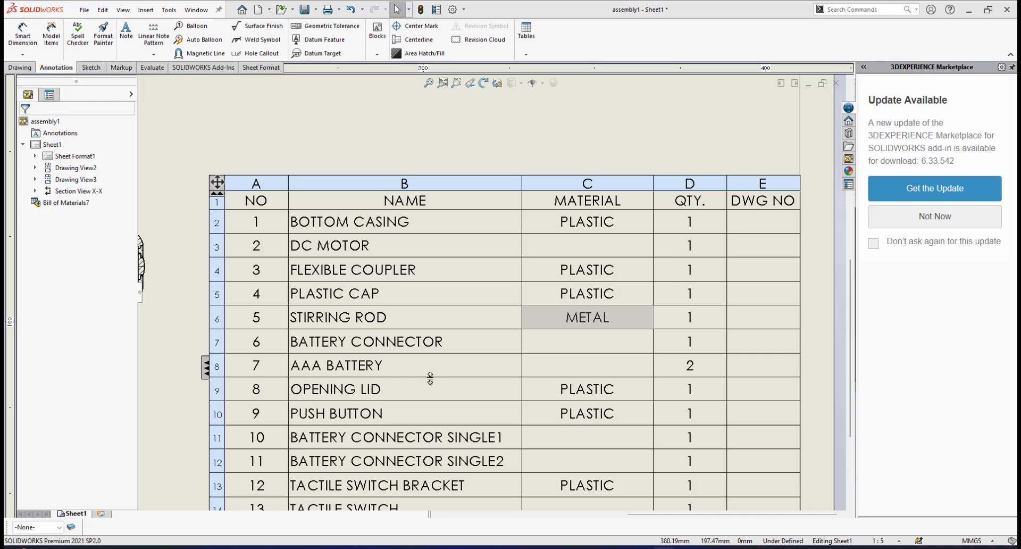
{"action": "scroll", "coordinate": [430, 378], "scroll_direction": "up", "scroll_amount": 1}
{"action": "scroll", "coordinate": [420, 375], "scroll_direction": "down", "scroll_amount": 1}
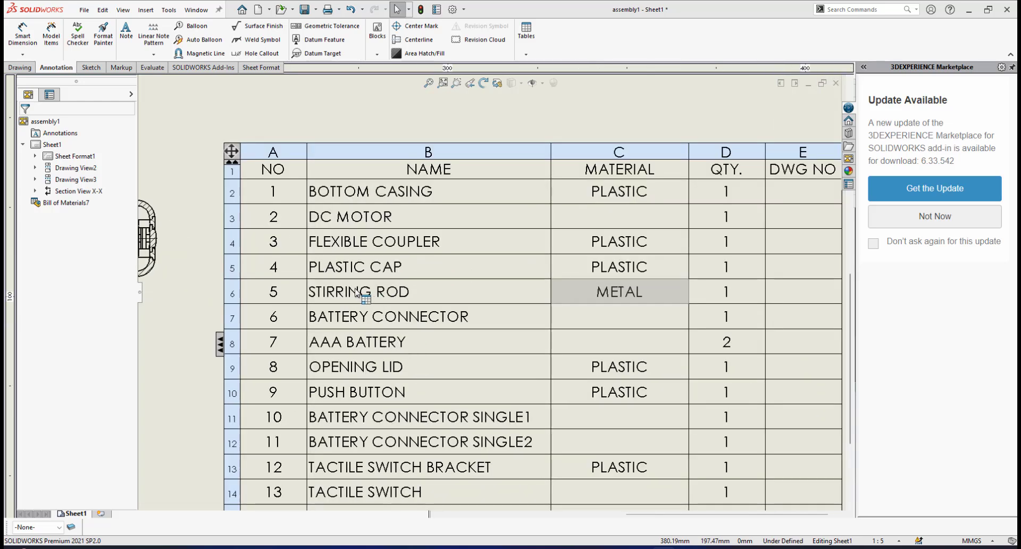
{"action": "scroll", "coordinate": [486, 330], "scroll_direction": "up", "scroll_amount": 1}
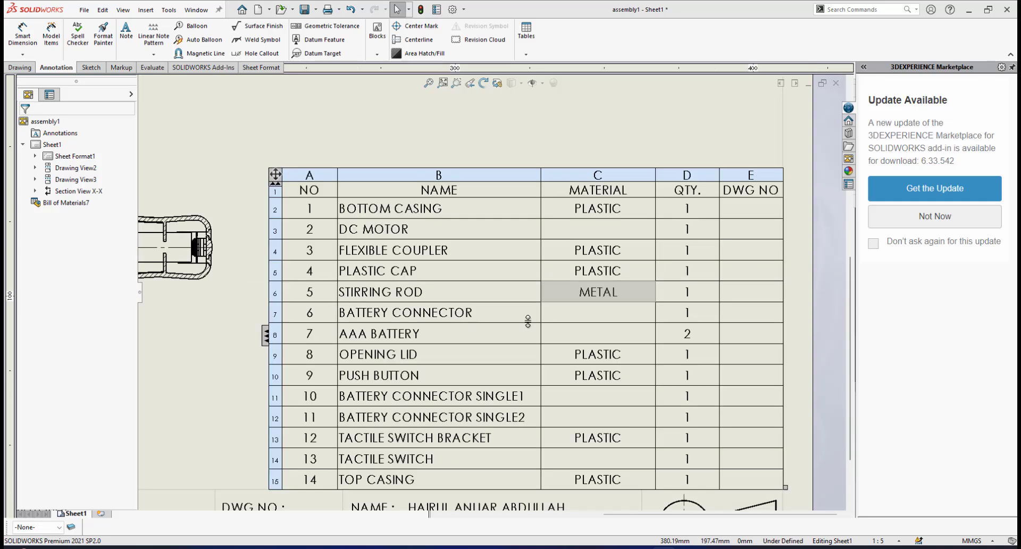
{"action": "scroll", "coordinate": [528, 321], "scroll_direction": "down", "scroll_amount": 1}
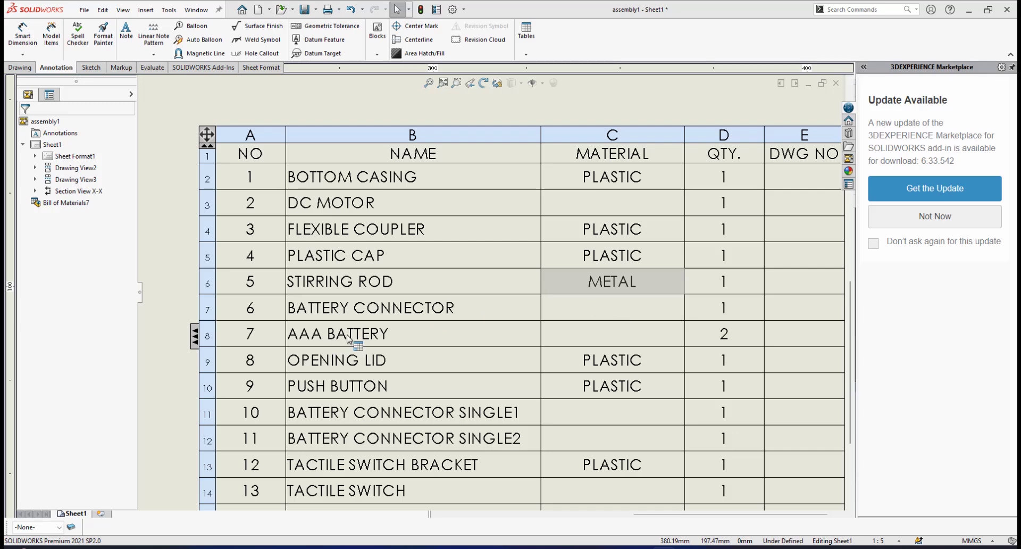
{"action": "scroll", "coordinate": [625, 332], "scroll_direction": "up", "scroll_amount": 1}
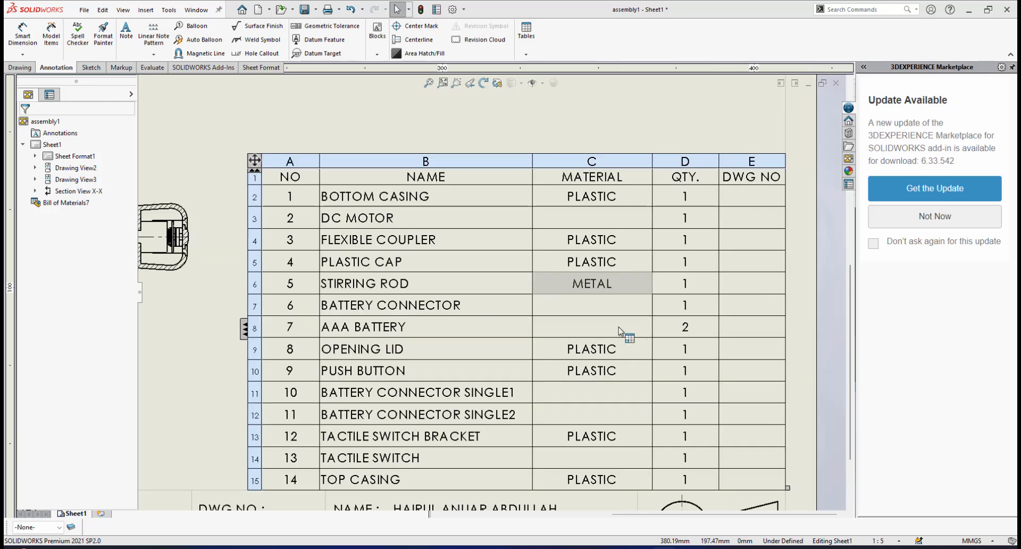
{"action": "scroll", "coordinate": [407, 379], "scroll_direction": "down", "scroll_amount": 1}
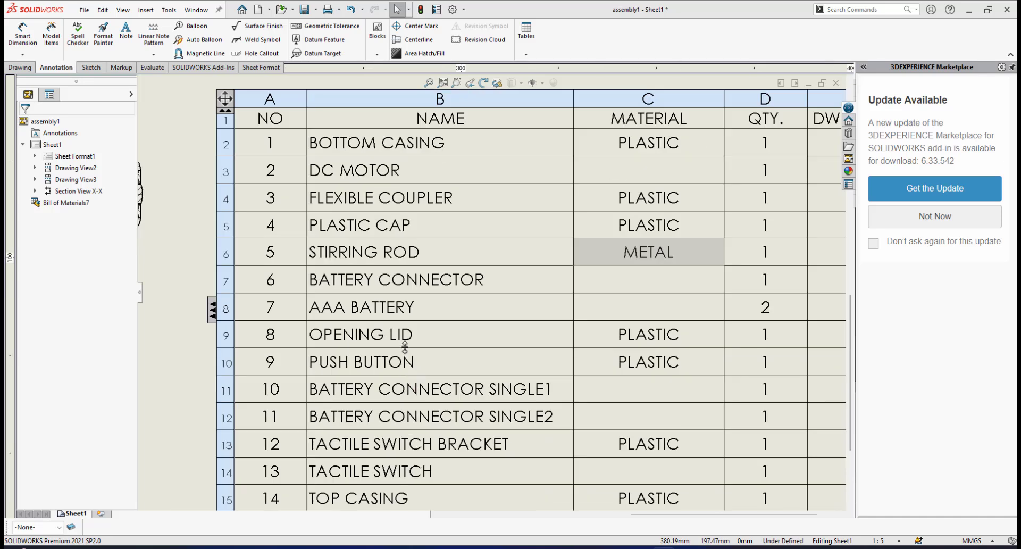
{"action": "scroll", "coordinate": [407, 336], "scroll_direction": "down", "scroll_amount": 1}
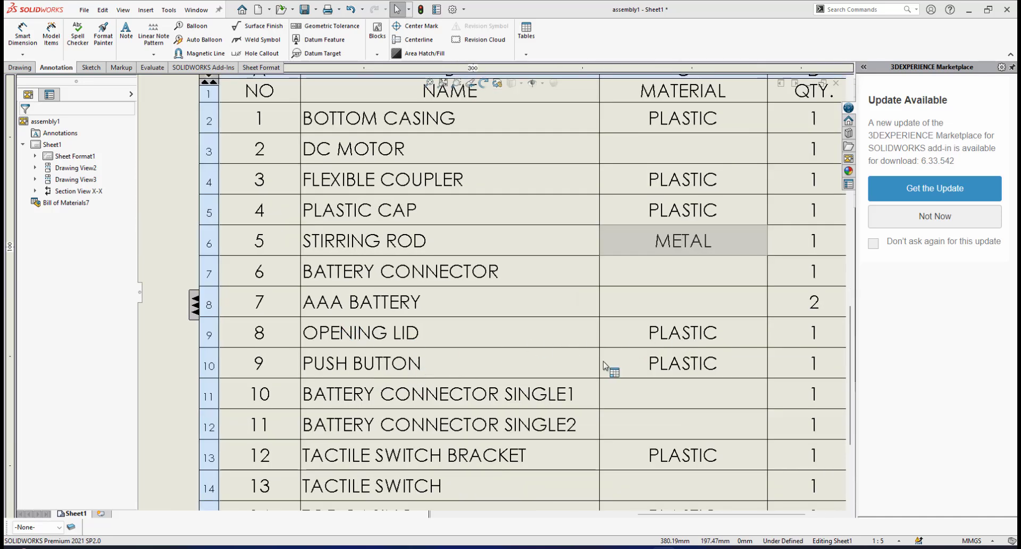
{"action": "scroll", "coordinate": [638, 383], "scroll_direction": "up", "scroll_amount": 1}
{"action": "scroll", "coordinate": [575, 417], "scroll_direction": "up", "scroll_amount": 1}
{"action": "scroll", "coordinate": [506, 373], "scroll_direction": "down", "scroll_amount": 1}
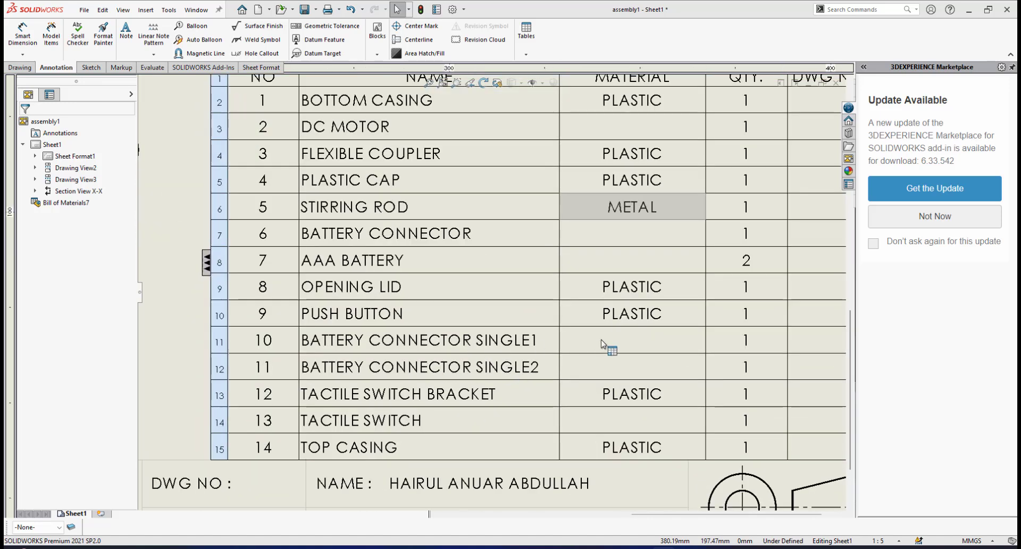
{"action": "scroll", "coordinate": [629, 367], "scroll_direction": "up", "scroll_amount": 1}
{"action": "scroll", "coordinate": [441, 377], "scroll_direction": "down", "scroll_amount": 1}
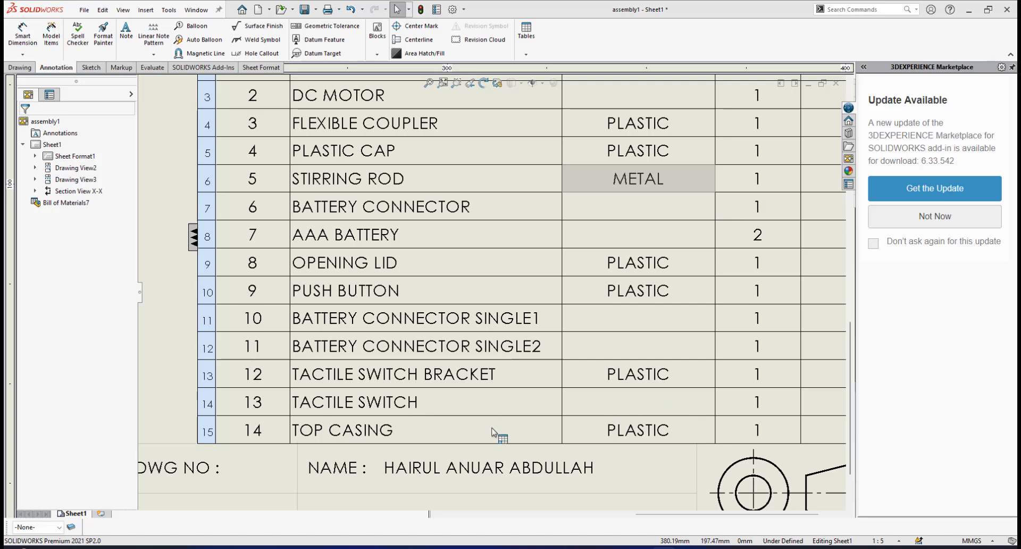
{"action": "scroll", "coordinate": [643, 416], "scroll_direction": "up", "scroll_amount": 4}
{"action": "scroll", "coordinate": [521, 242], "scroll_direction": "down", "scroll_amount": 1}
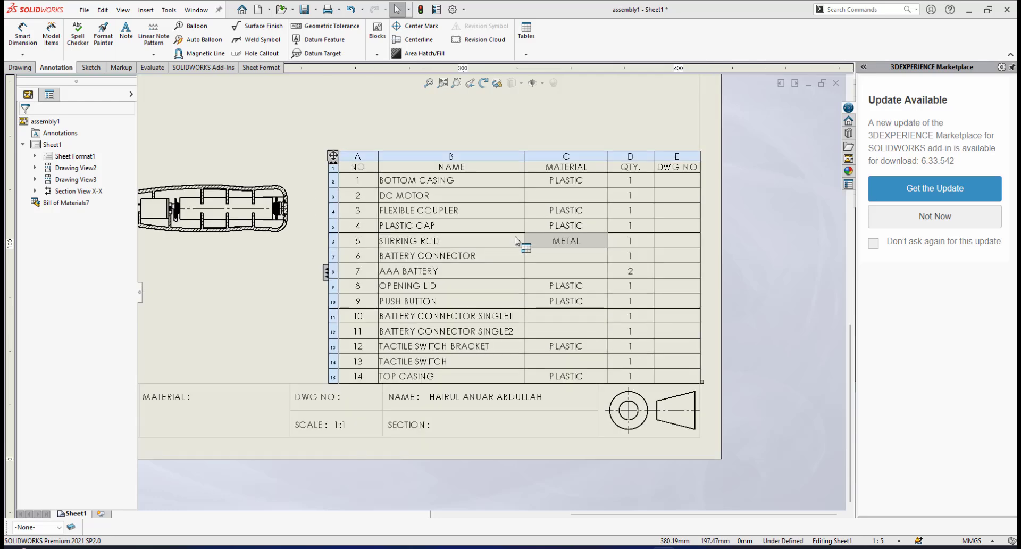
{"action": "scroll", "coordinate": [565, 209], "scroll_direction": "down", "scroll_amount": 2}
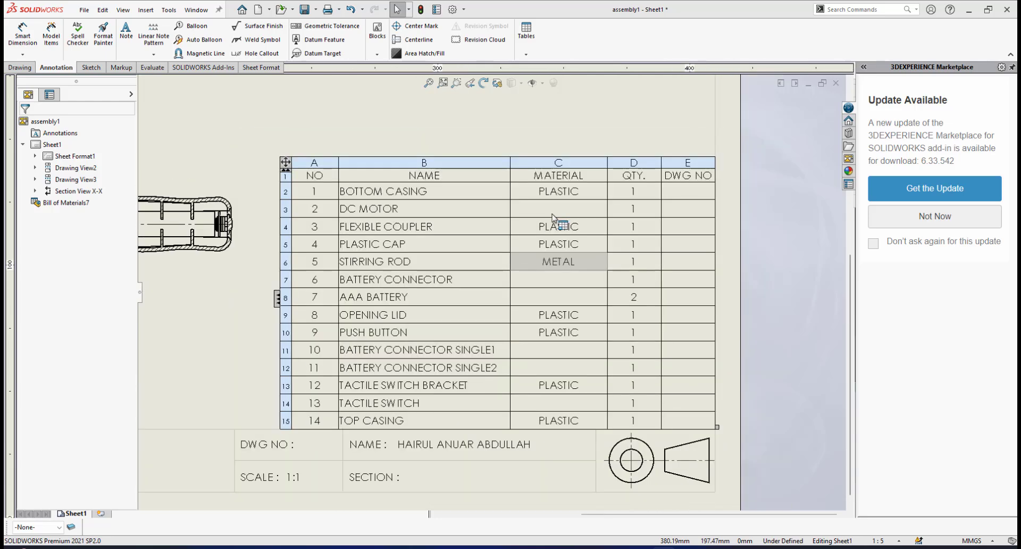
{"action": "scroll", "coordinate": [532, 260], "scroll_direction": "up", "scroll_amount": 1}
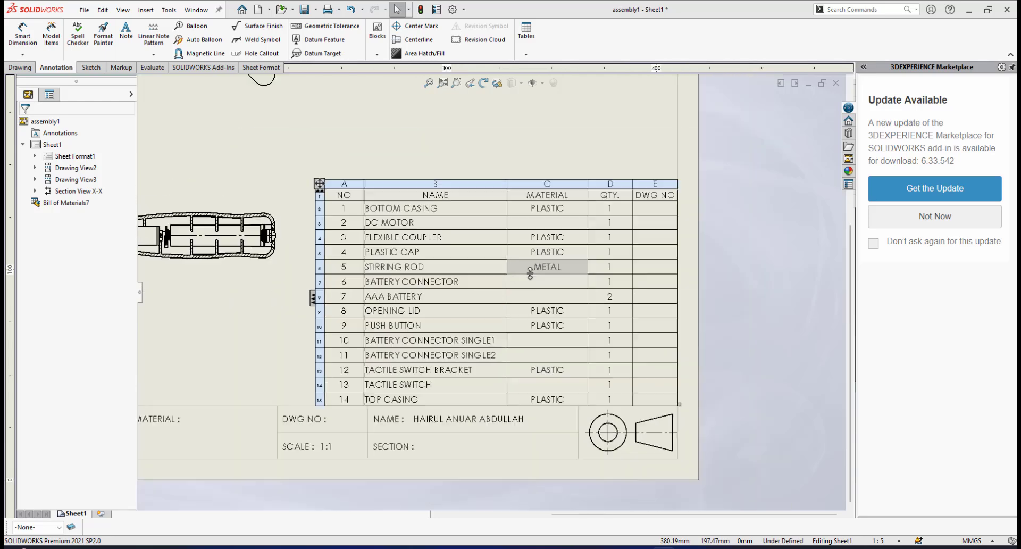
{"action": "scroll", "coordinate": [624, 245], "scroll_direction": "down", "scroll_amount": 1}
{"action": "scroll", "coordinate": [633, 226], "scroll_direction": "down", "scroll_amount": 1}
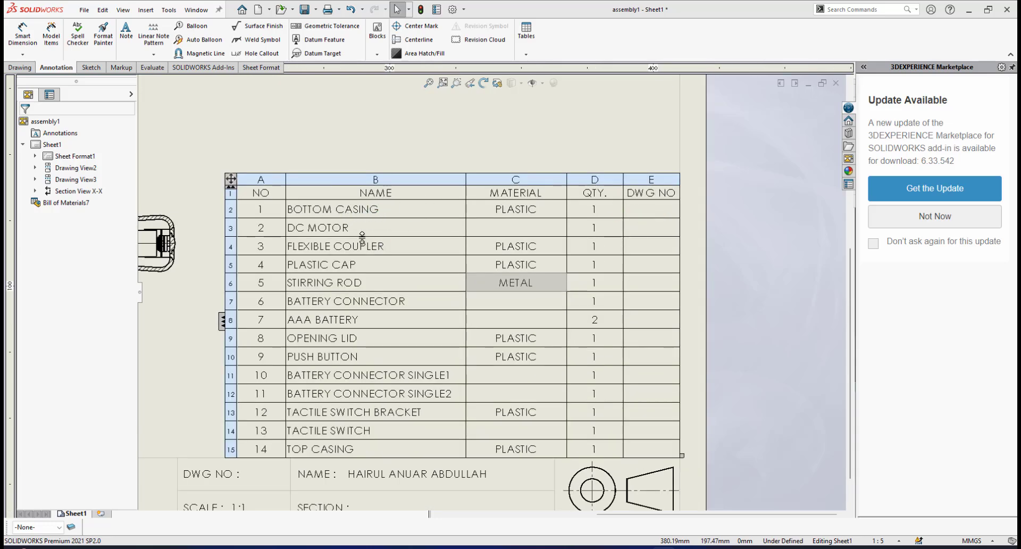
{"action": "scroll", "coordinate": [353, 292], "scroll_direction": "up", "scroll_amount": 2}
{"action": "scroll", "coordinate": [353, 292], "scroll_direction": "up", "scroll_amount": 1}
{"action": "scroll", "coordinate": [354, 281], "scroll_direction": "up", "scroll_amount": 1}
{"action": "scroll", "coordinate": [354, 281], "scroll_direction": "down", "scroll_amount": 1}
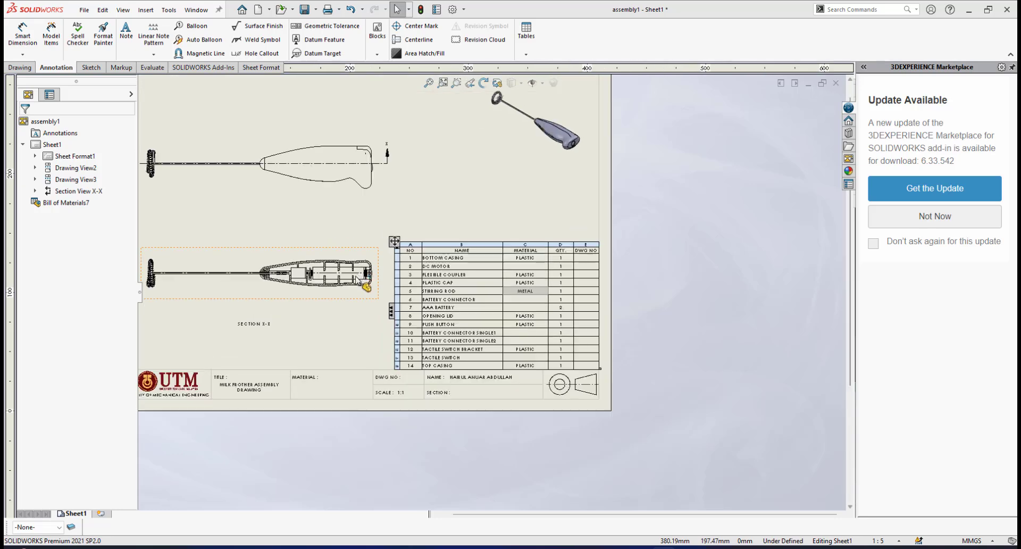
{"action": "scroll", "coordinate": [361, 261], "scroll_direction": "down", "scroll_amount": 1}
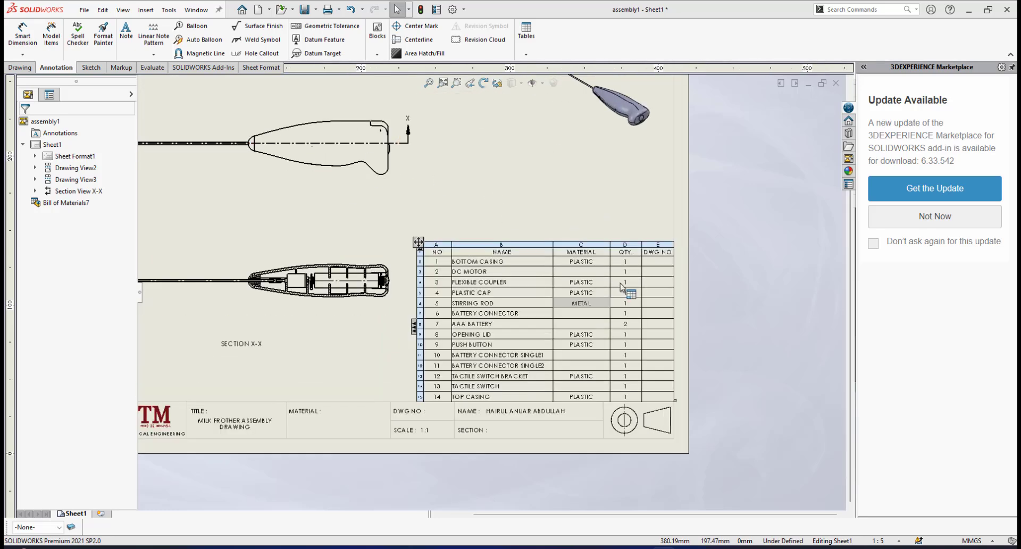
{"action": "scroll", "coordinate": [615, 287], "scroll_direction": "down", "scroll_amount": 1}
{"action": "scroll", "coordinate": [436, 263], "scroll_direction": "down", "scroll_amount": 1}
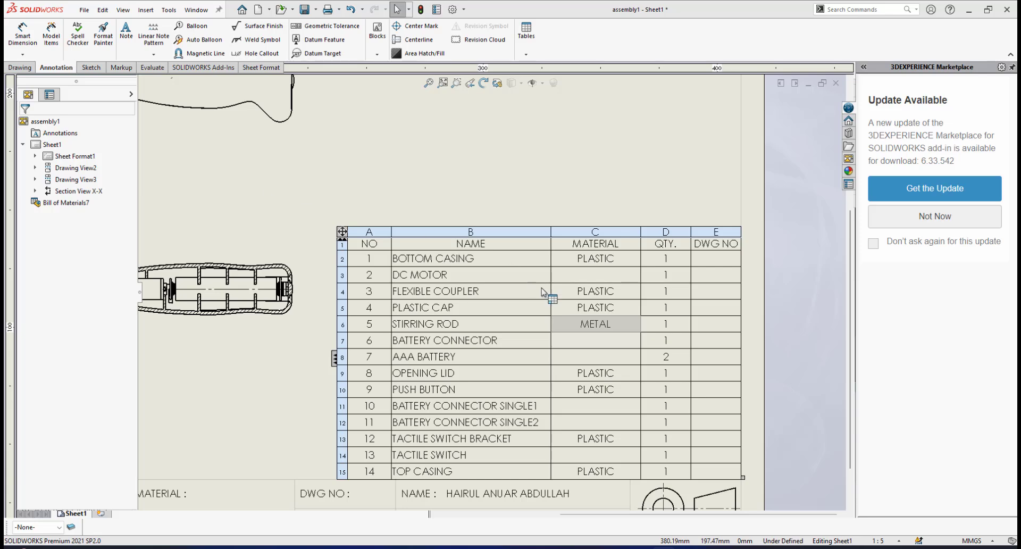
{"action": "scroll", "coordinate": [616, 283], "scroll_direction": "up", "scroll_amount": 2}
{"action": "scroll", "coordinate": [585, 323], "scroll_direction": "down", "scroll_amount": 1}
{"action": "scroll", "coordinate": [661, 281], "scroll_direction": "down", "scroll_amount": 1}
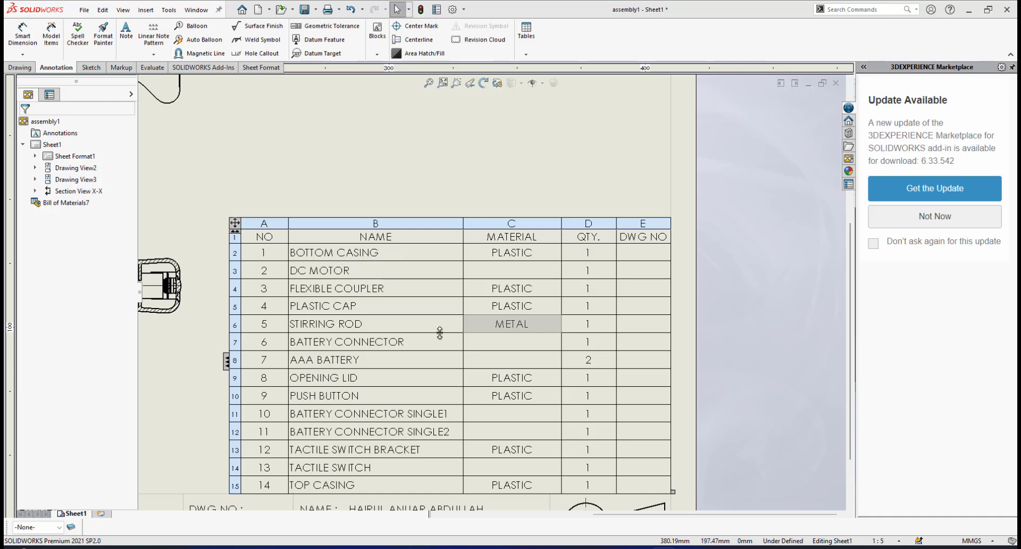
Review the title block and the overall sheet layout of the side, section and isometric views with the bill of materials
{"action": "scroll", "coordinate": [439, 332], "scroll_direction": "up", "scroll_amount": 3}
{"action": "scroll", "coordinate": [456, 334], "scroll_direction": "down", "scroll_amount": 2}
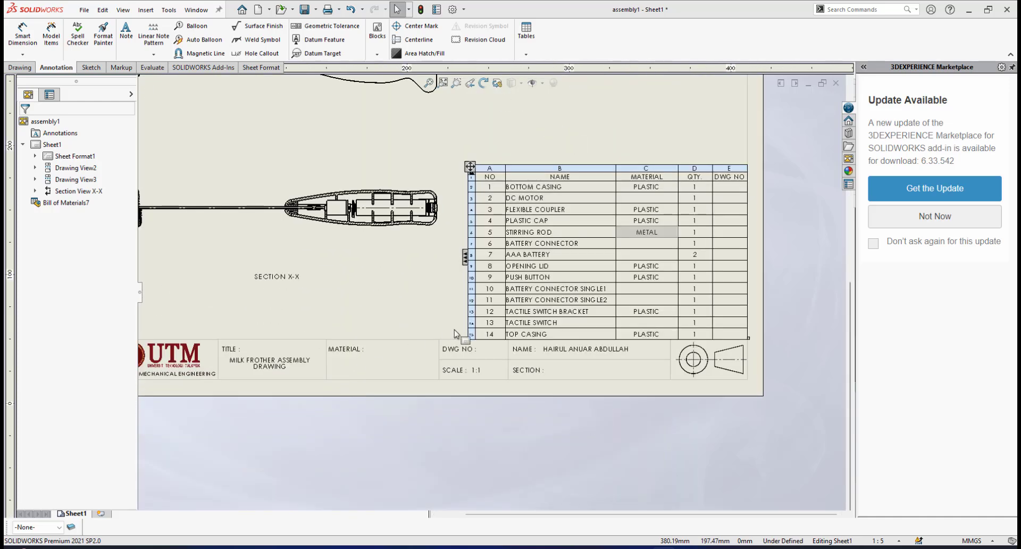
{"action": "scroll", "coordinate": [454, 334], "scroll_direction": "down", "scroll_amount": 3}
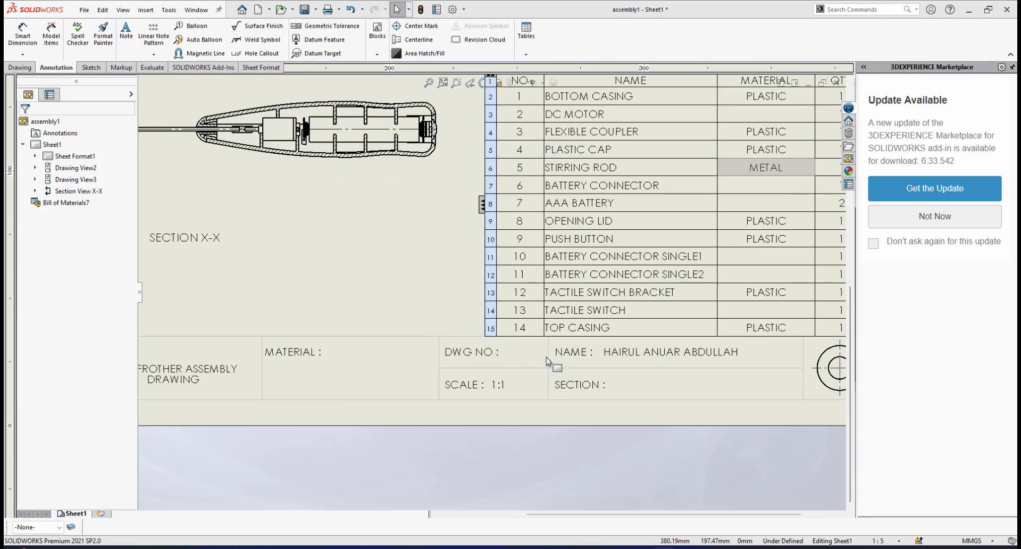
{"action": "scroll", "coordinate": [537, 360], "scroll_direction": "up", "scroll_amount": 2}
{"action": "scroll", "coordinate": [536, 340], "scroll_direction": "up", "scroll_amount": 2}
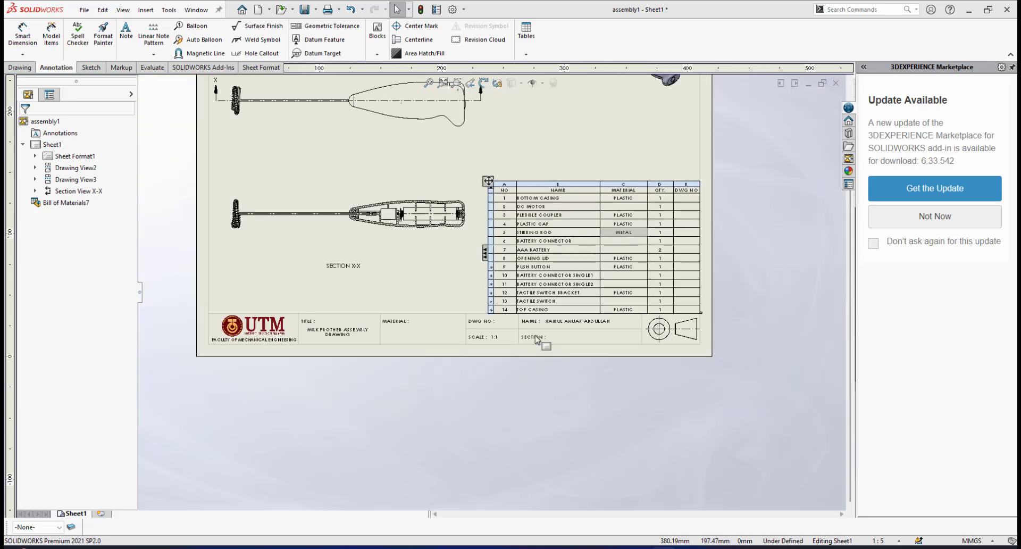
{"action": "scroll", "coordinate": [478, 240], "scroll_direction": "up", "scroll_amount": 2}
{"action": "scroll", "coordinate": [467, 198], "scroll_direction": "down", "scroll_amount": 2}
{"action": "scroll", "coordinate": [487, 181], "scroll_direction": "up", "scroll_amount": 2}
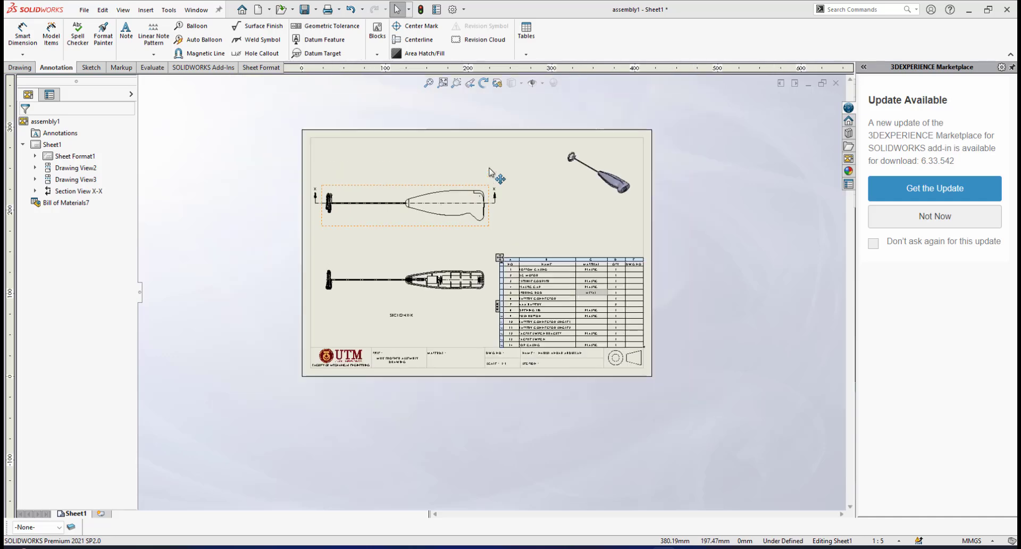
{"action": "scroll", "coordinate": [486, 208], "scroll_direction": "down", "scroll_amount": 1}
{"action": "scroll", "coordinate": [481, 239], "scroll_direction": "down", "scroll_amount": 1}
{"action": "scroll", "coordinate": [481, 298], "scroll_direction": "up", "scroll_amount": 1}
{"action": "scroll", "coordinate": [468, 316], "scroll_direction": "down", "scroll_amount": 1}
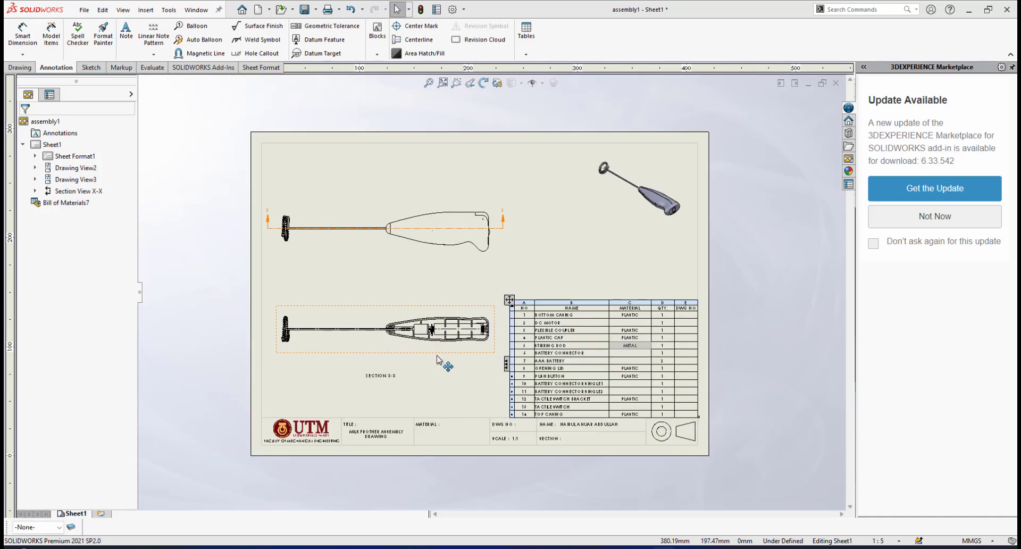
{"action": "scroll", "coordinate": [437, 356], "scroll_direction": "down", "scroll_amount": 1}
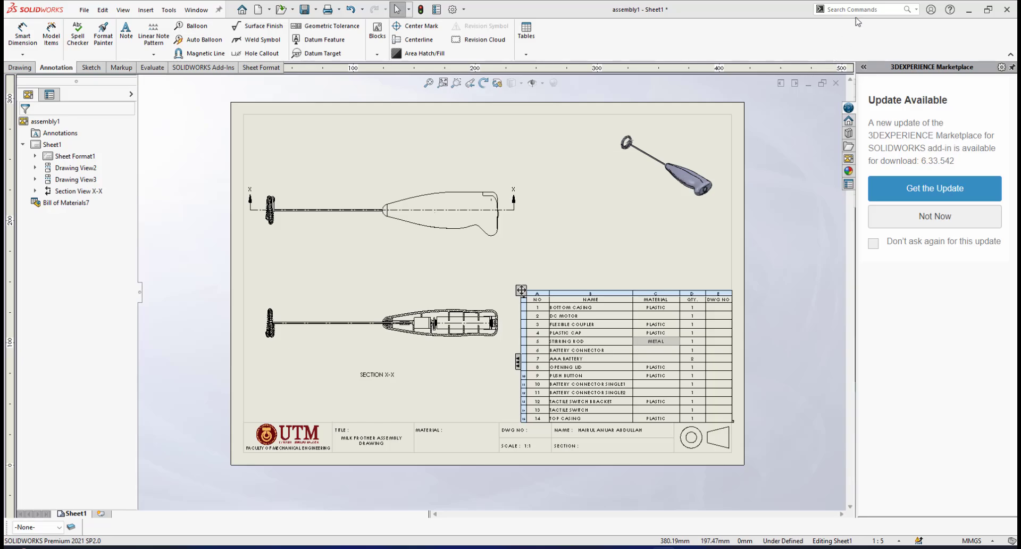
{"action": "scroll", "coordinate": [707, 266], "scroll_direction": "up", "scroll_amount": 1}
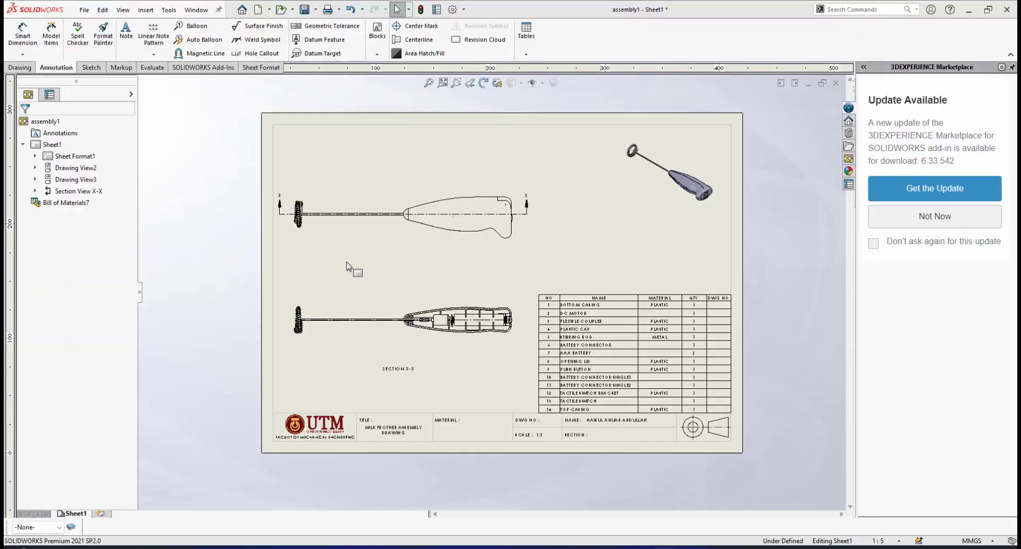
{"action": "scroll", "coordinate": [347, 266], "scroll_direction": "down", "scroll_amount": 1}
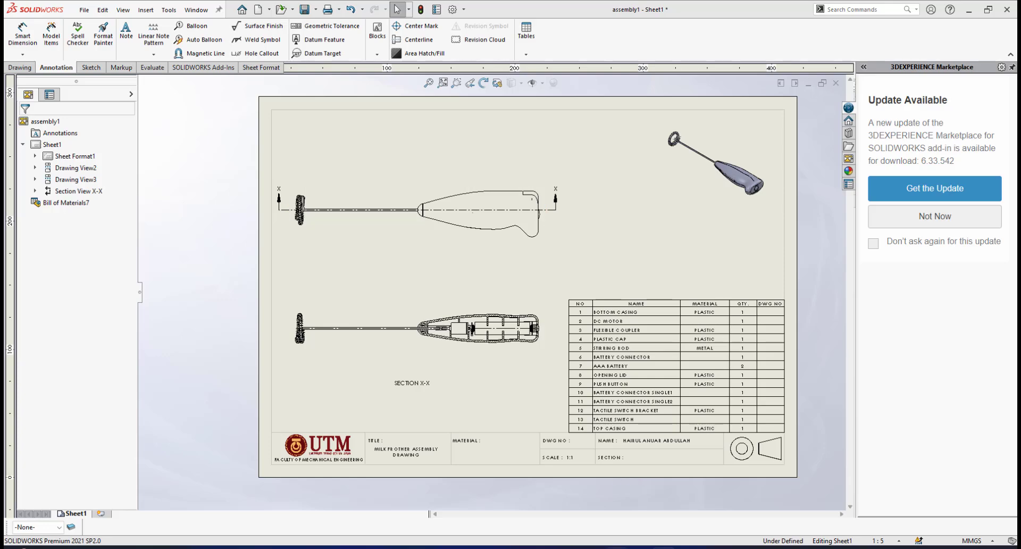
Switch to the assembly1 model, delete Exploded View1 along with its dependent explode sketch, and save the assembly
{"action": "mouse_move", "coordinate": [617, 546]}
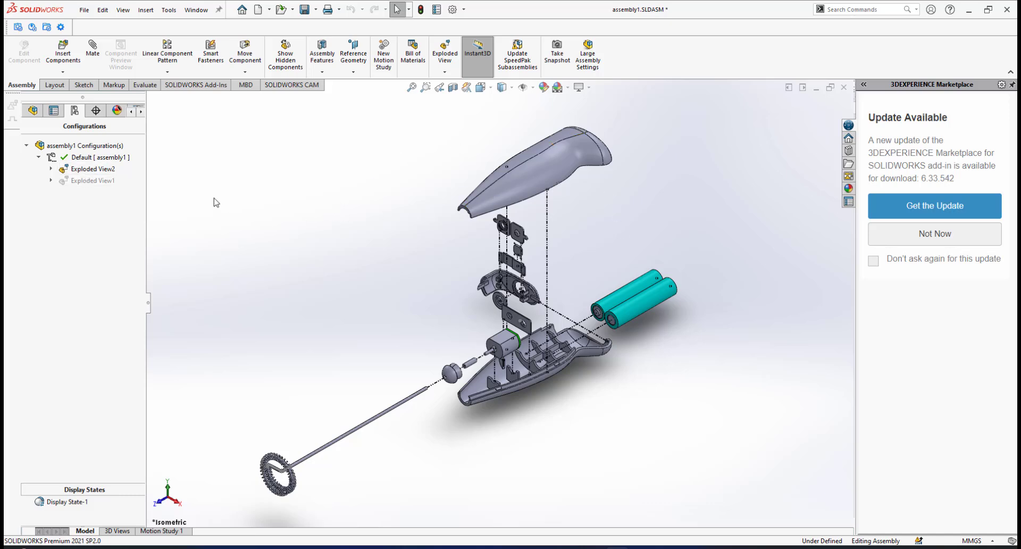
{"action": "left_click", "coordinate": [95, 181]}
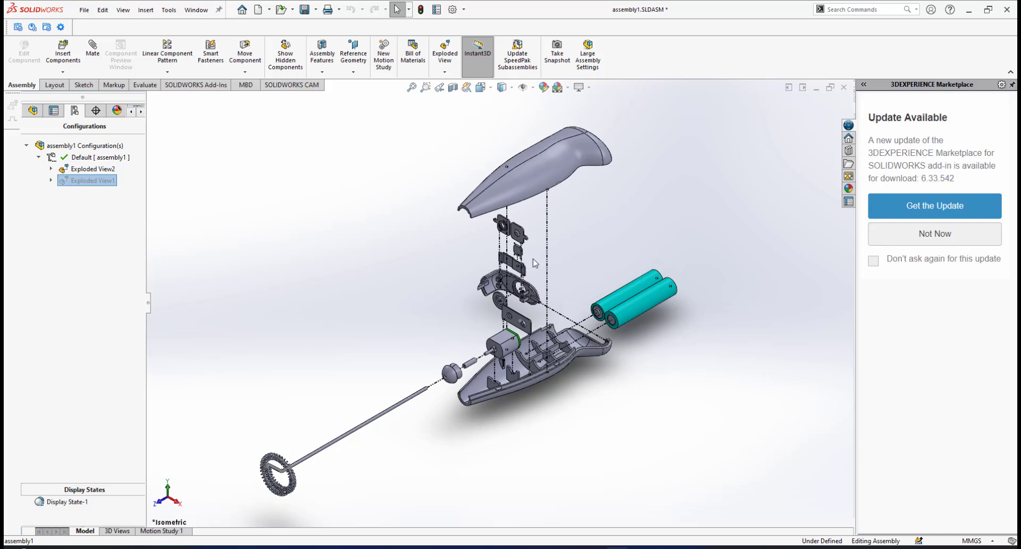
{"action": "right_click", "coordinate": [76, 183]}
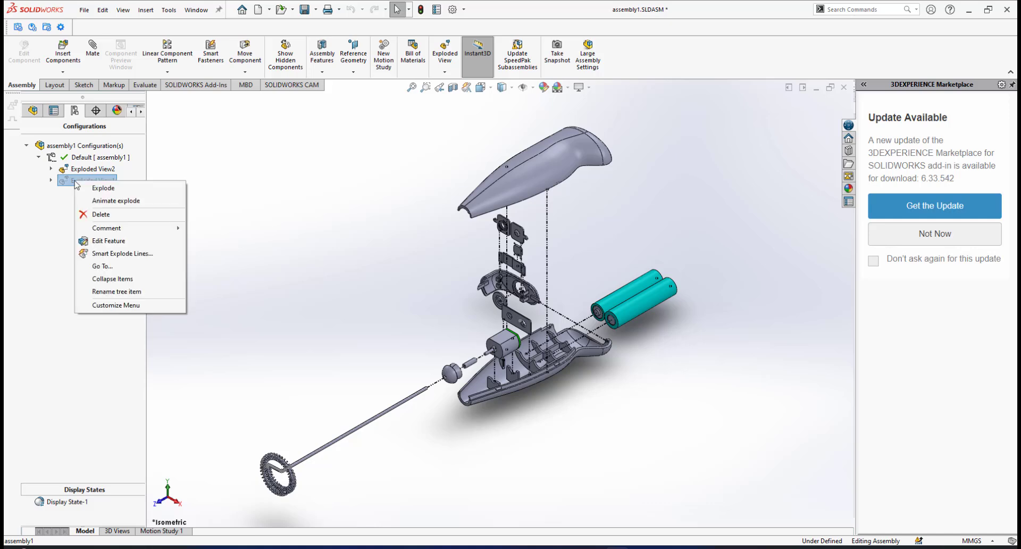
{"action": "left_click", "coordinate": [100, 214]}
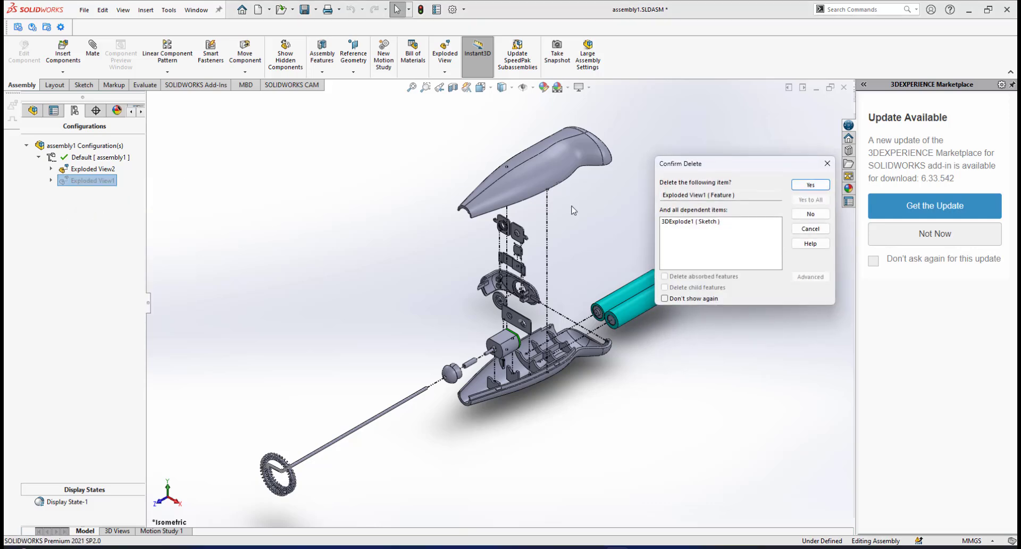
{"action": "left_click", "coordinate": [804, 185]}
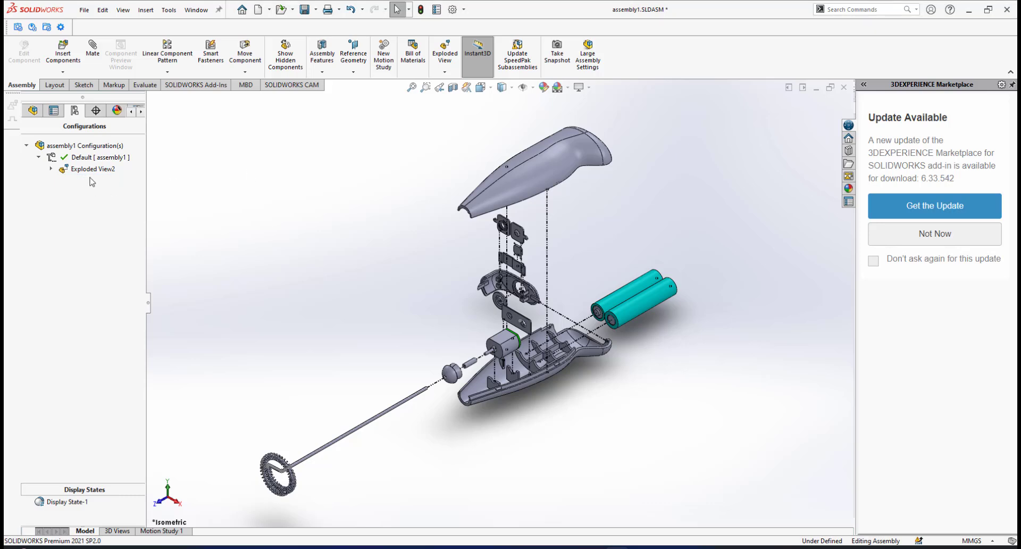
{"action": "left_click", "coordinate": [306, 11]}
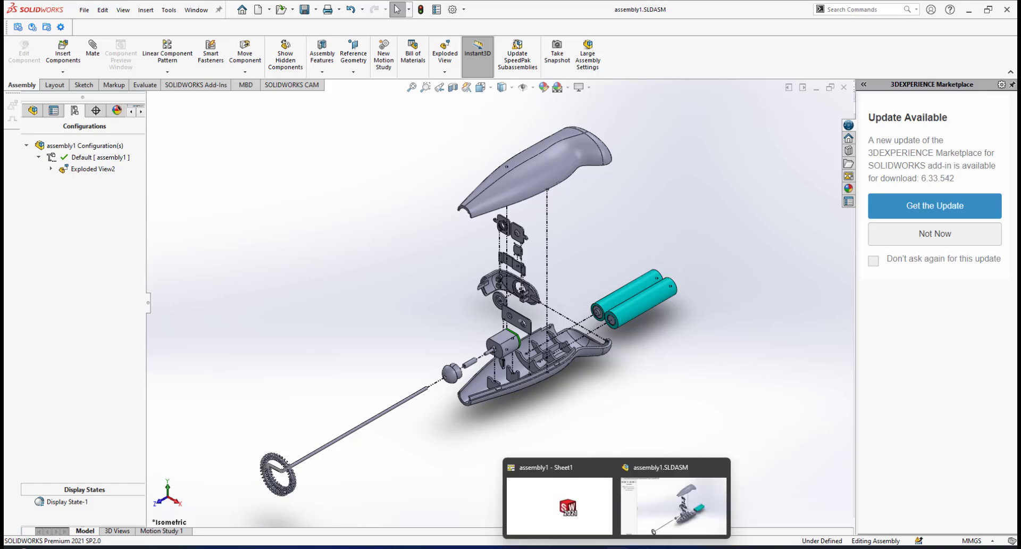
Return to the assembly1 drawing sheet with the side view, section view and bill of materials
{"action": "left_click", "coordinate": [598, 519]}
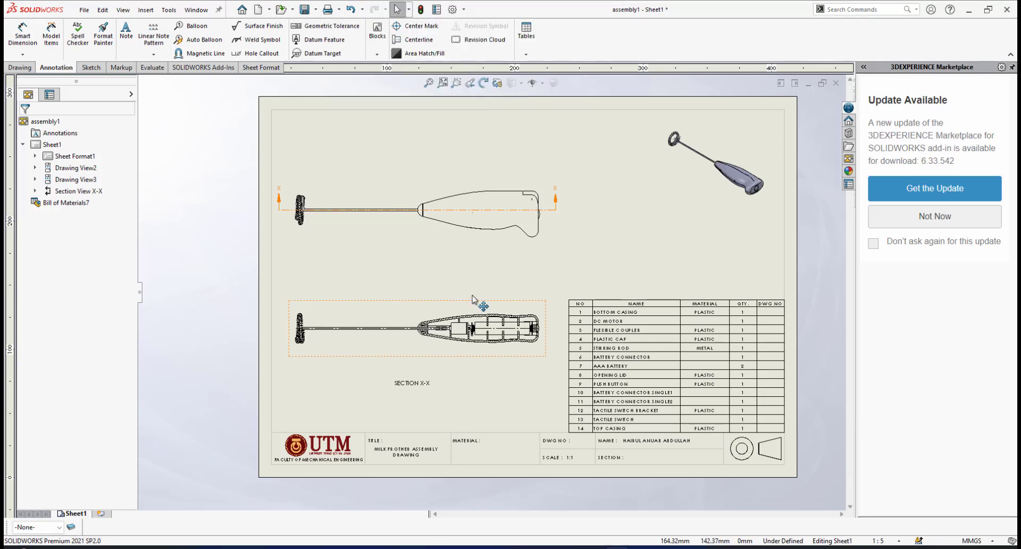
{"action": "scroll", "coordinate": [474, 296], "scroll_direction": "down", "scroll_amount": 1}
{"action": "scroll", "coordinate": [511, 280], "scroll_direction": "up", "scroll_amount": 1}
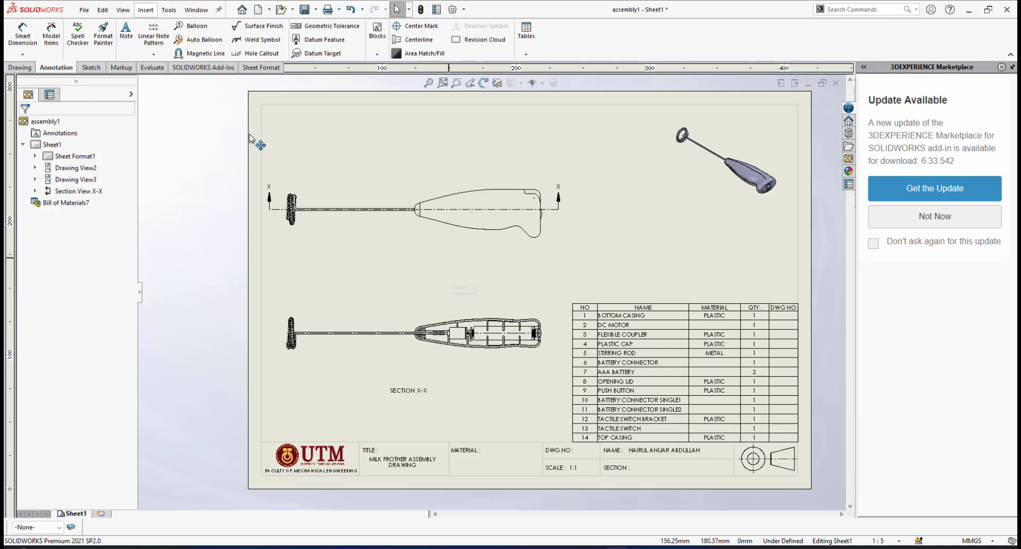
Attach a circular item-number balloon to the bottom casing's hatched wall in section X-X, placing it below the casing
{"action": "left_click", "coordinate": [186, 27]}
{"action": "scroll", "coordinate": [601, 350], "scroll_direction": "up", "scroll_amount": 1}
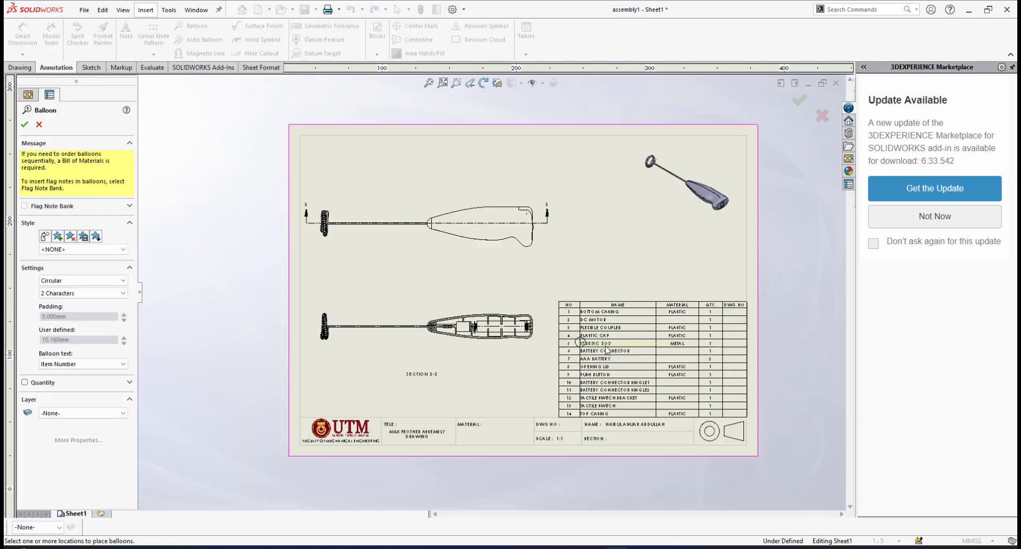
{"action": "scroll", "coordinate": [606, 348], "scroll_direction": "down", "scroll_amount": 2}
{"action": "scroll", "coordinate": [593, 291], "scroll_direction": "down", "scroll_amount": 1}
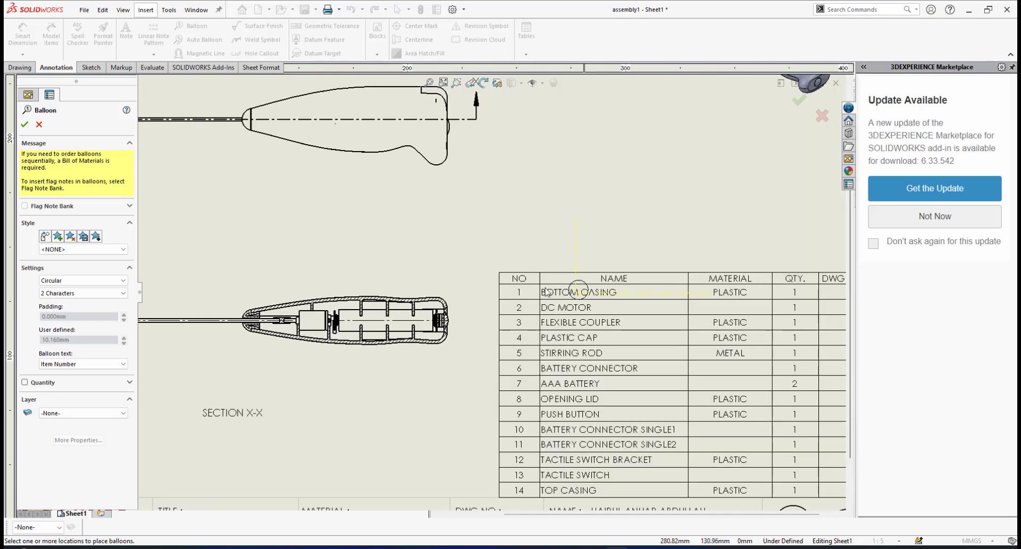
{"action": "scroll", "coordinate": [500, 290], "scroll_direction": "up", "scroll_amount": 2}
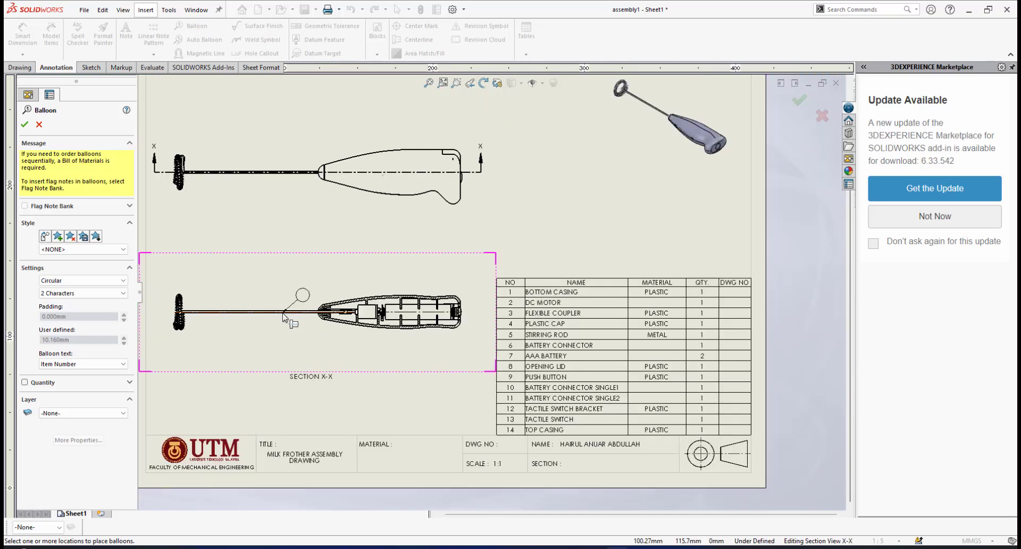
{"action": "scroll", "coordinate": [371, 314], "scroll_direction": "down", "scroll_amount": 1}
{"action": "scroll", "coordinate": [375, 261], "scroll_direction": "up", "scroll_amount": 2}
{"action": "scroll", "coordinate": [394, 219], "scroll_direction": "down", "scroll_amount": 2}
{"action": "scroll", "coordinate": [452, 202], "scroll_direction": "down", "scroll_amount": 3}
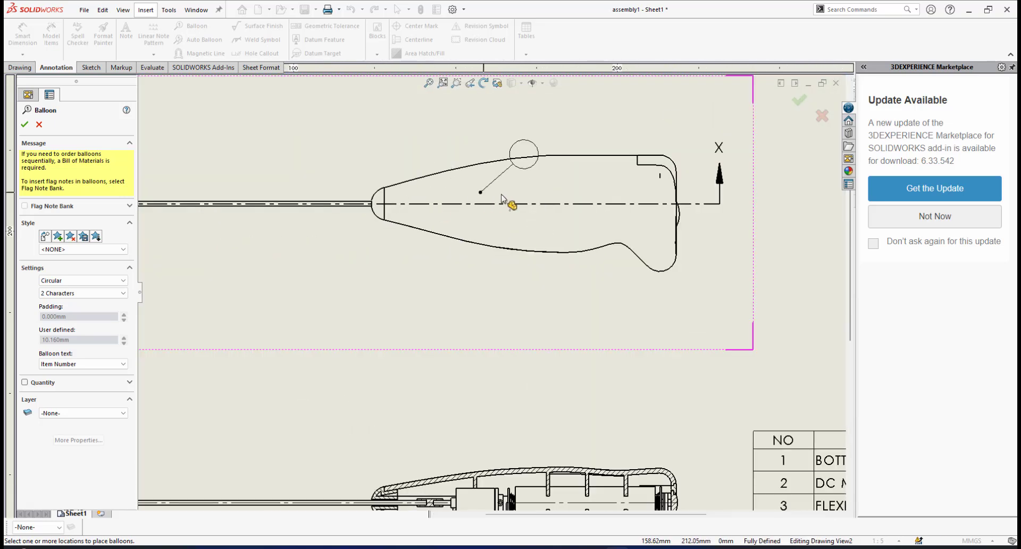
{"action": "scroll", "coordinate": [526, 195], "scroll_direction": "up", "scroll_amount": 3}
{"action": "scroll", "coordinate": [527, 196], "scroll_direction": "down", "scroll_amount": 3}
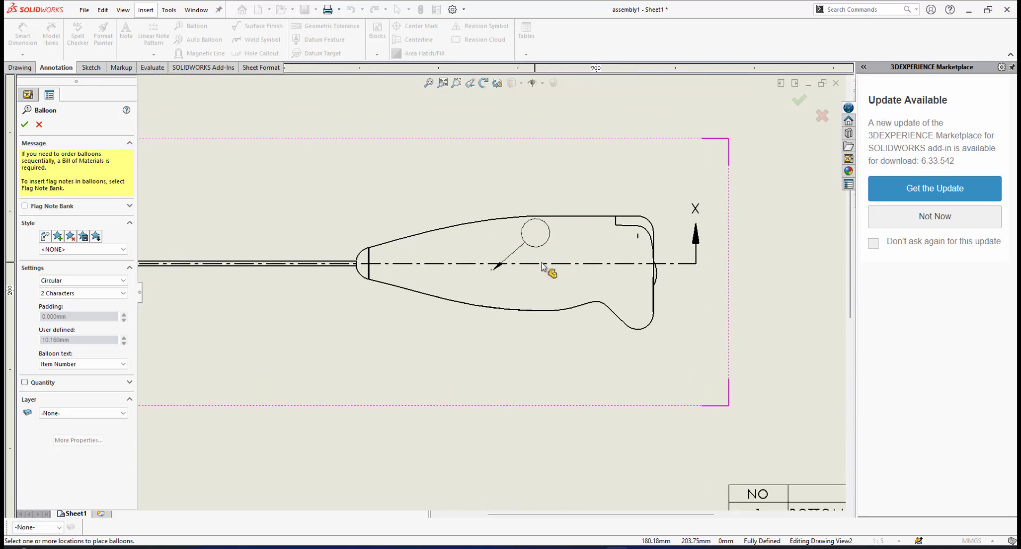
{"action": "scroll", "coordinate": [526, 319], "scroll_direction": "up", "scroll_amount": 4}
{"action": "scroll", "coordinate": [486, 375], "scroll_direction": "down", "scroll_amount": 2}
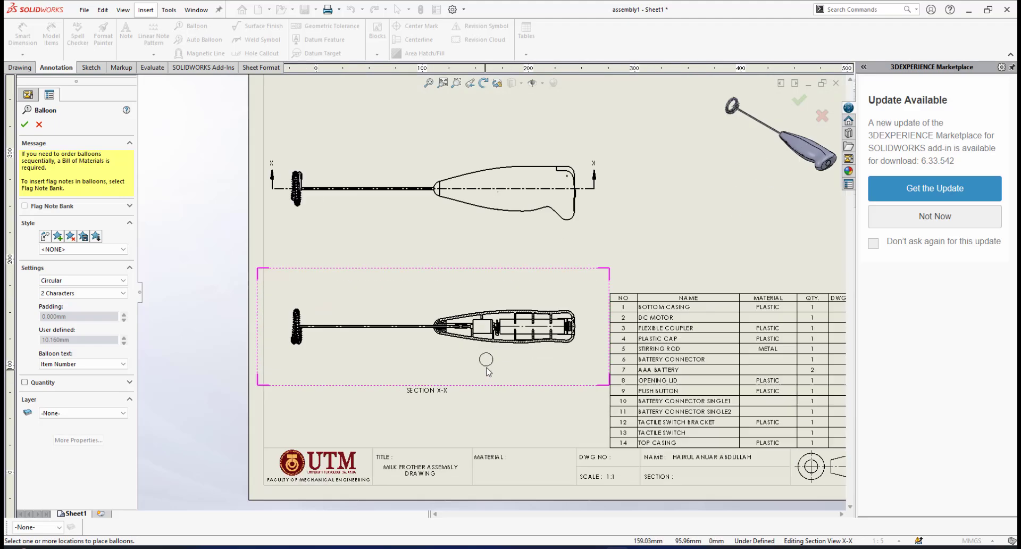
{"action": "scroll", "coordinate": [488, 372], "scroll_direction": "down", "scroll_amount": 5}
{"action": "scroll", "coordinate": [457, 402], "scroll_direction": "up", "scroll_amount": 2}
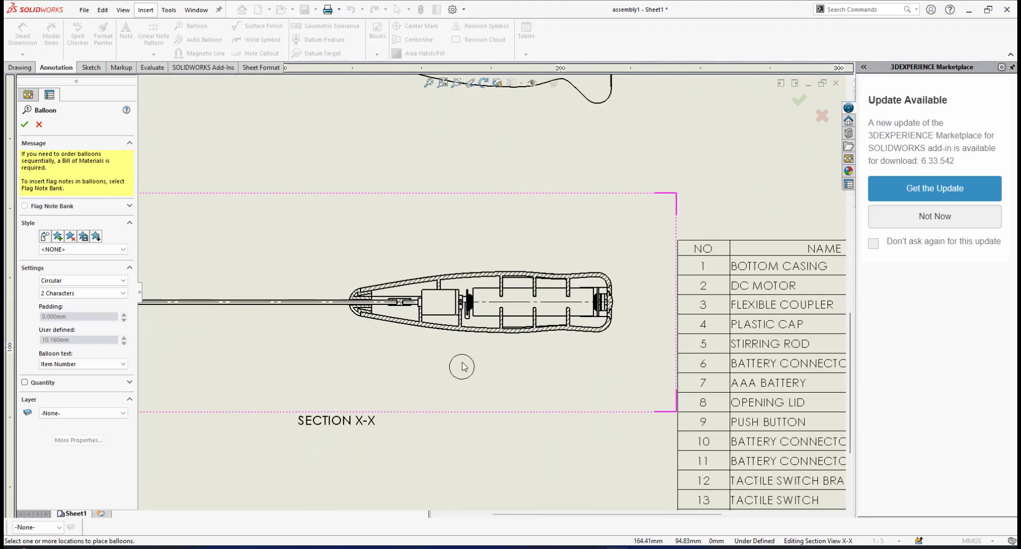
{"action": "scroll", "coordinate": [462, 372], "scroll_direction": "up", "scroll_amount": 3}
{"action": "scroll", "coordinate": [490, 282], "scroll_direction": "down", "scroll_amount": 4}
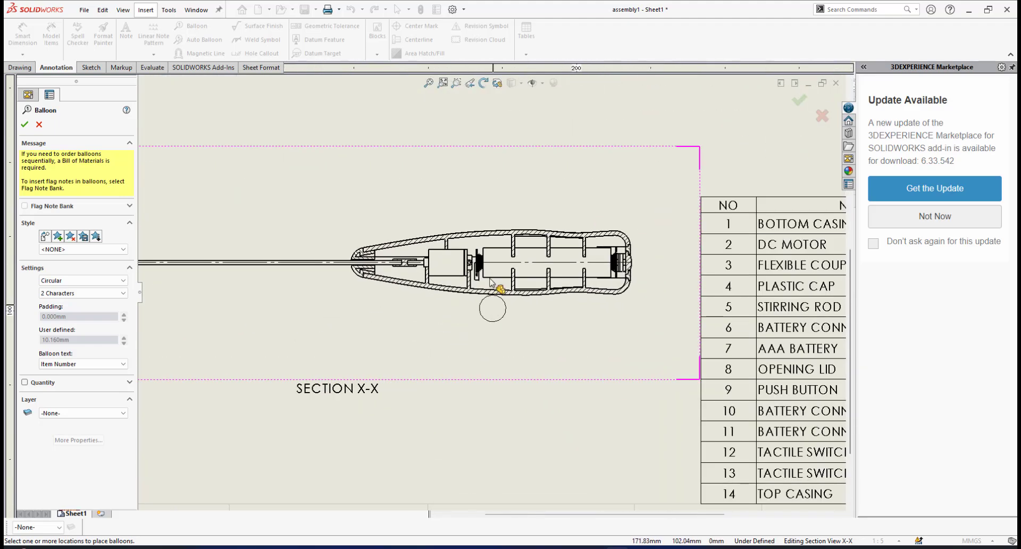
{"action": "scroll", "coordinate": [486, 255], "scroll_direction": "down", "scroll_amount": 1}
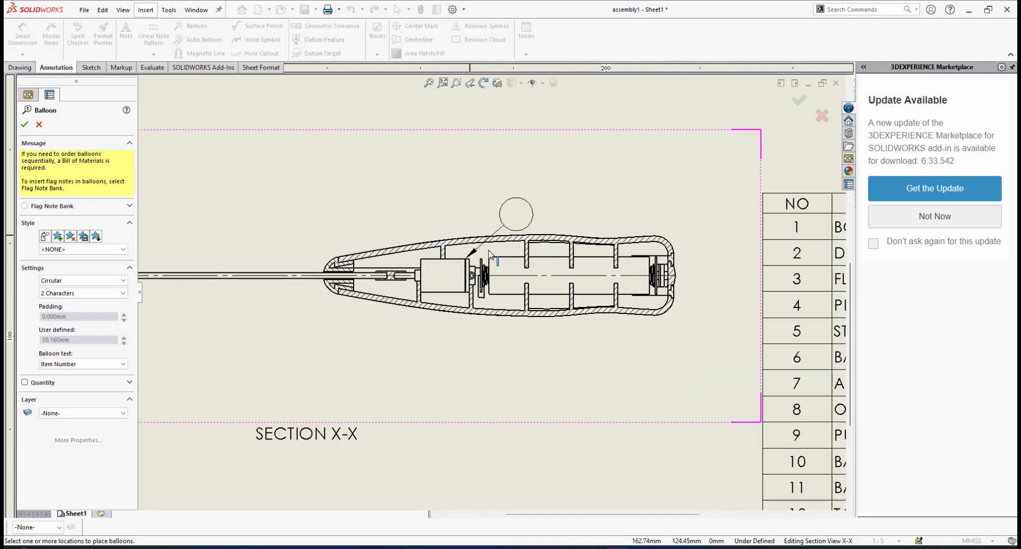
{"action": "scroll", "coordinate": [486, 250], "scroll_direction": "down", "scroll_amount": 3}
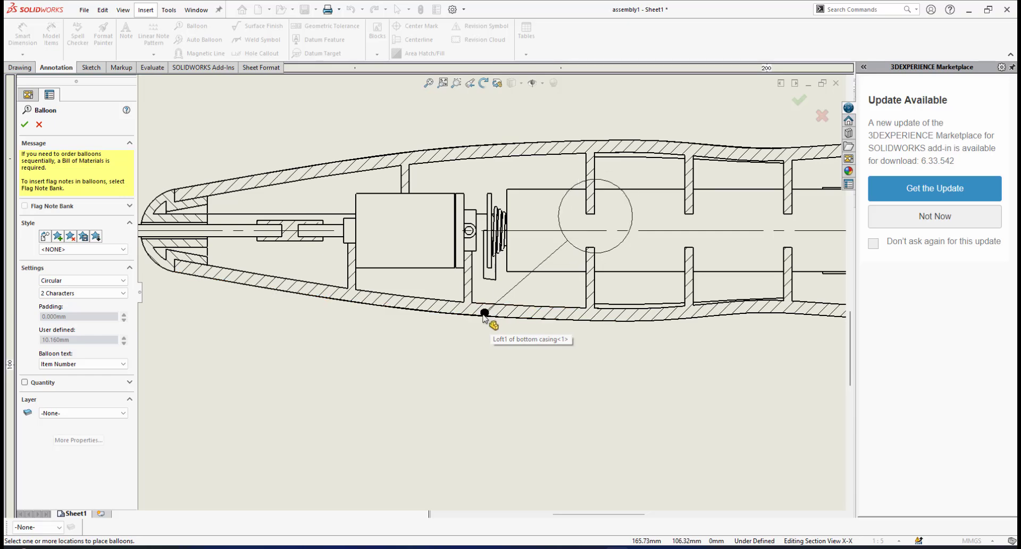
{"action": "scroll", "coordinate": [490, 317], "scroll_direction": "up", "scroll_amount": 4}
{"action": "scroll", "coordinate": [489, 314], "scroll_direction": "down", "scroll_amount": 2}
{"action": "scroll", "coordinate": [488, 299], "scroll_direction": "down", "scroll_amount": 2}
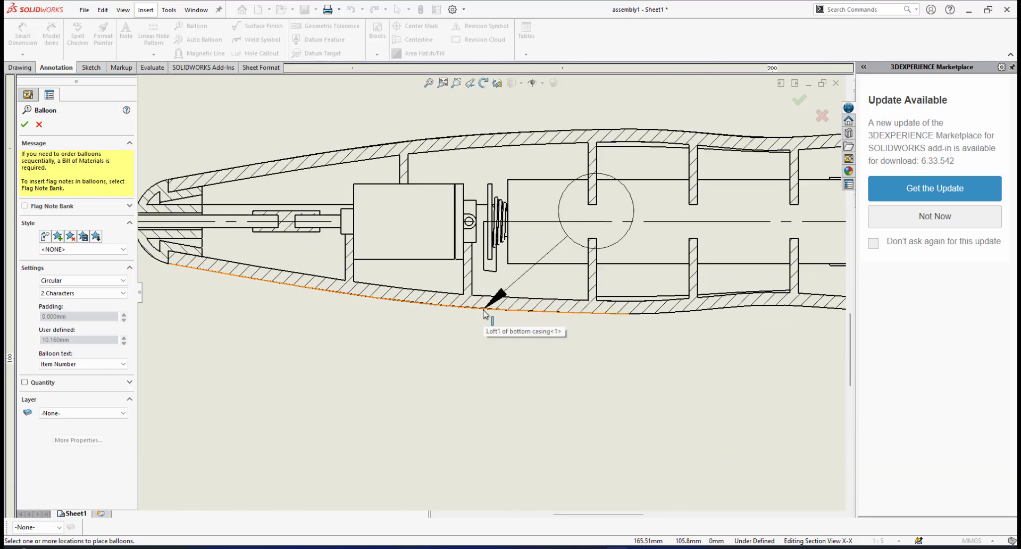
{"action": "left_click", "coordinate": [485, 305]}
{"action": "scroll", "coordinate": [486, 302], "scroll_direction": "down", "scroll_amount": 3}
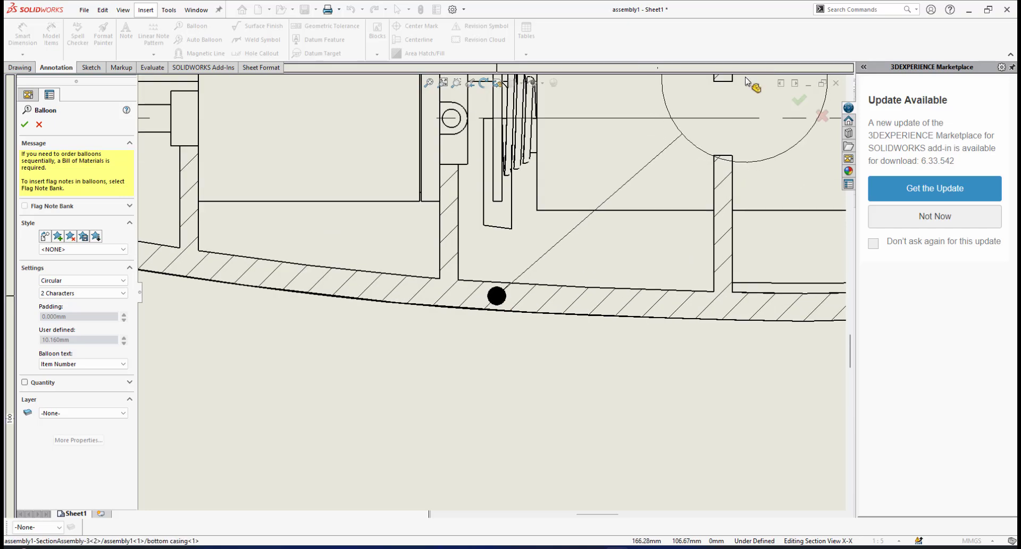
{"action": "scroll", "coordinate": [537, 303], "scroll_direction": "up", "scroll_amount": 5}
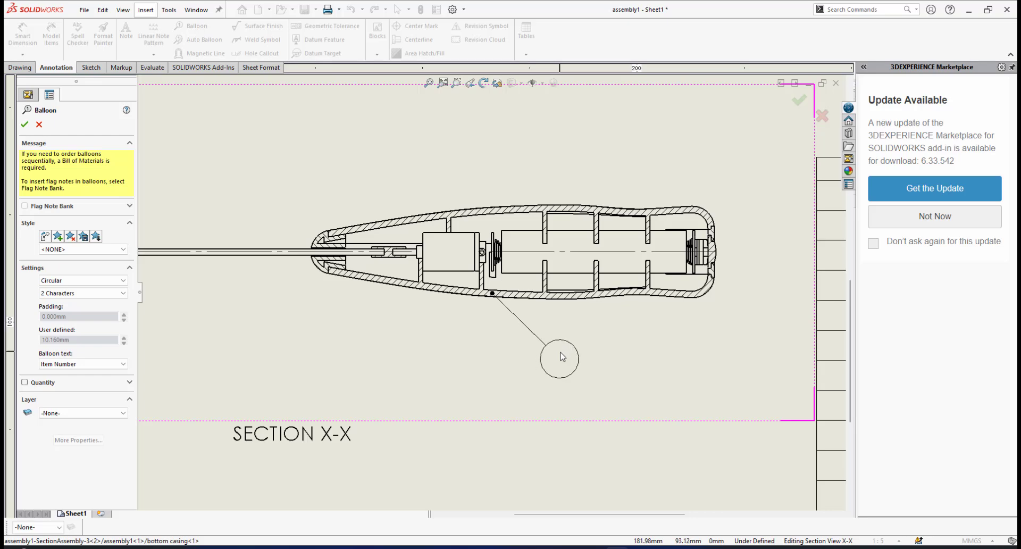
{"action": "left_click", "coordinate": [563, 357]}
Add an item-number balloon for the DC motor in section X-X, placed below the view and level with the bottom casing's balloon
{"action": "scroll", "coordinate": [606, 355], "scroll_direction": "up", "scroll_amount": 3}
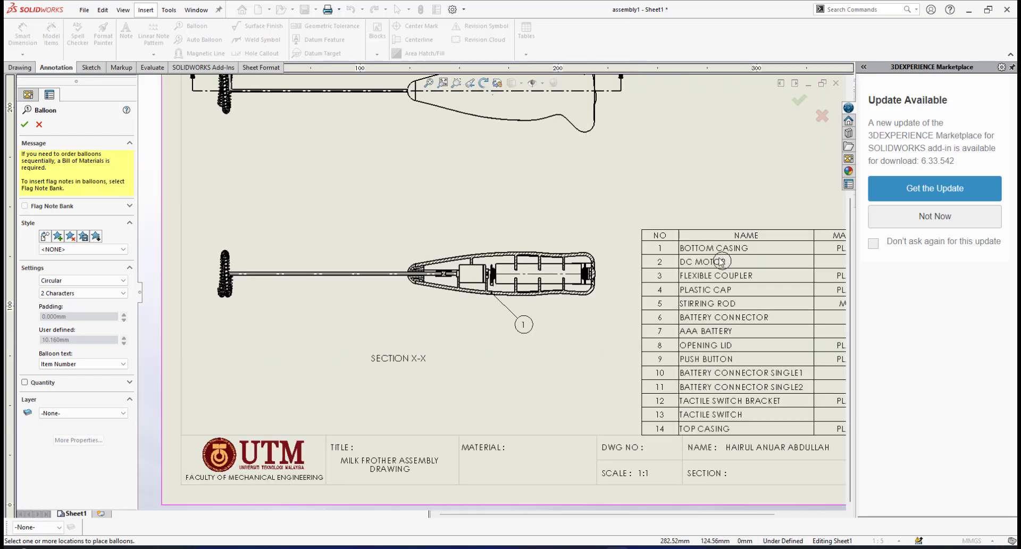
{"action": "scroll", "coordinate": [449, 291], "scroll_direction": "down", "scroll_amount": 2}
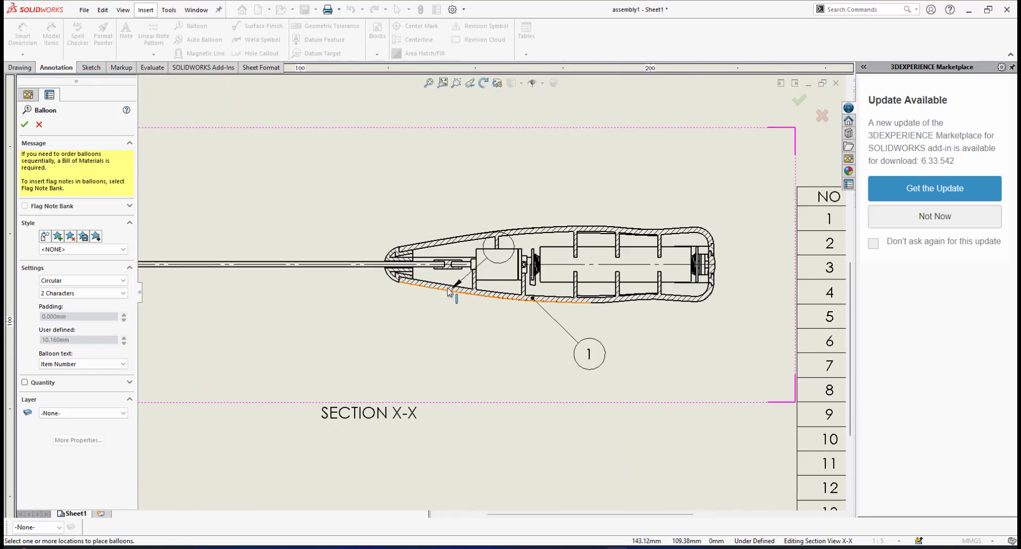
{"action": "left_click", "coordinate": [495, 264]}
{"action": "scroll", "coordinate": [441, 339], "scroll_direction": "down", "scroll_amount": 1}
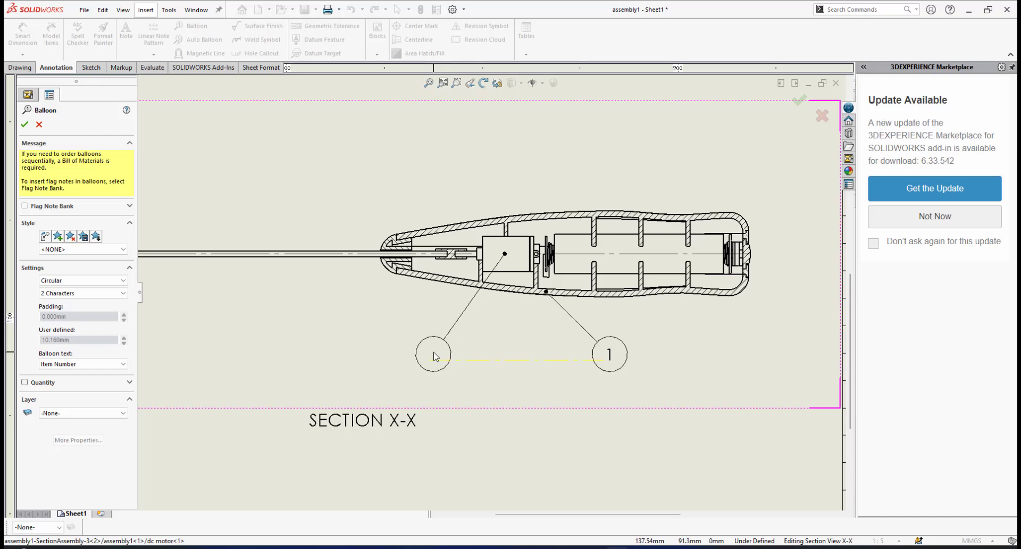
{"action": "left_click", "coordinate": [435, 353]}
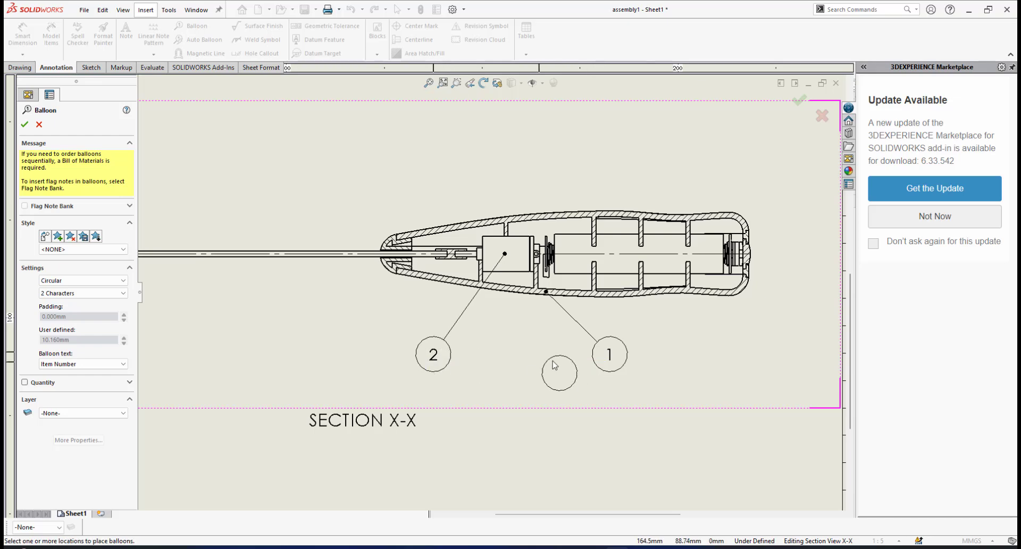
Add an item-number balloon for the flexible coupler in section X-X, placed above the handle's front end
{"action": "scroll", "coordinate": [600, 357], "scroll_direction": "up", "scroll_amount": 3}
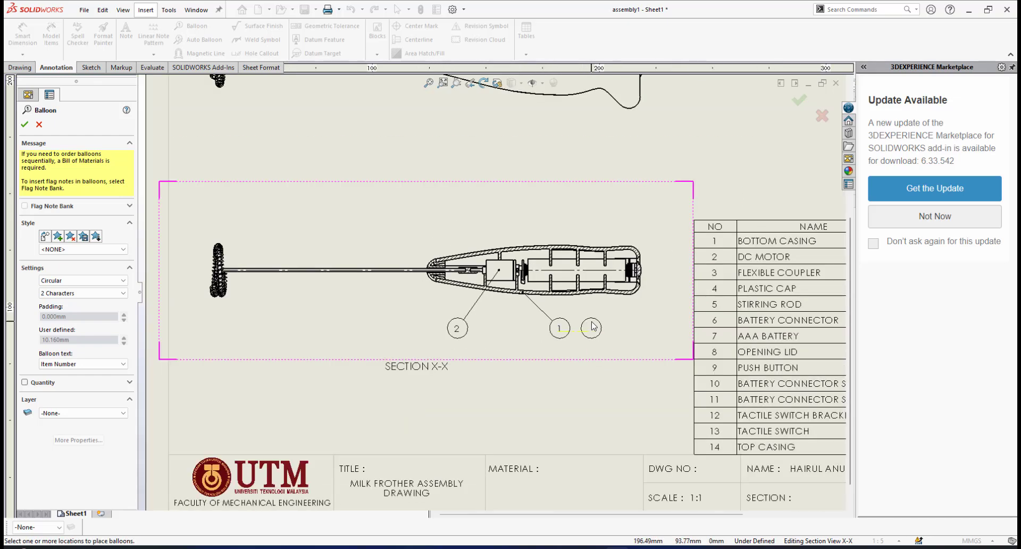
{"action": "scroll", "coordinate": [503, 306], "scroll_direction": "down", "scroll_amount": 1}
{"action": "scroll", "coordinate": [560, 323], "scroll_direction": "up", "scroll_amount": 1}
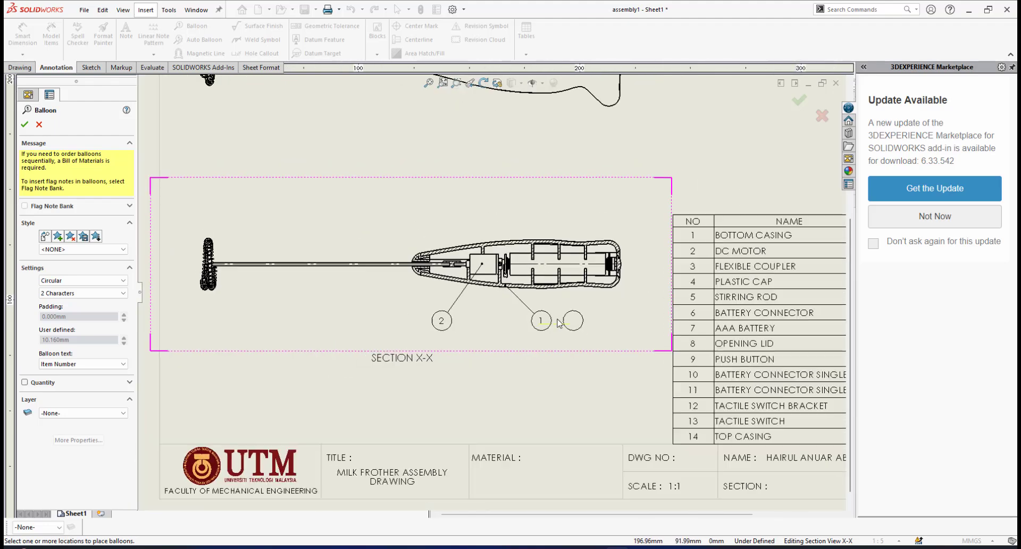
{"action": "scroll", "coordinate": [542, 266], "scroll_direction": "down", "scroll_amount": 2}
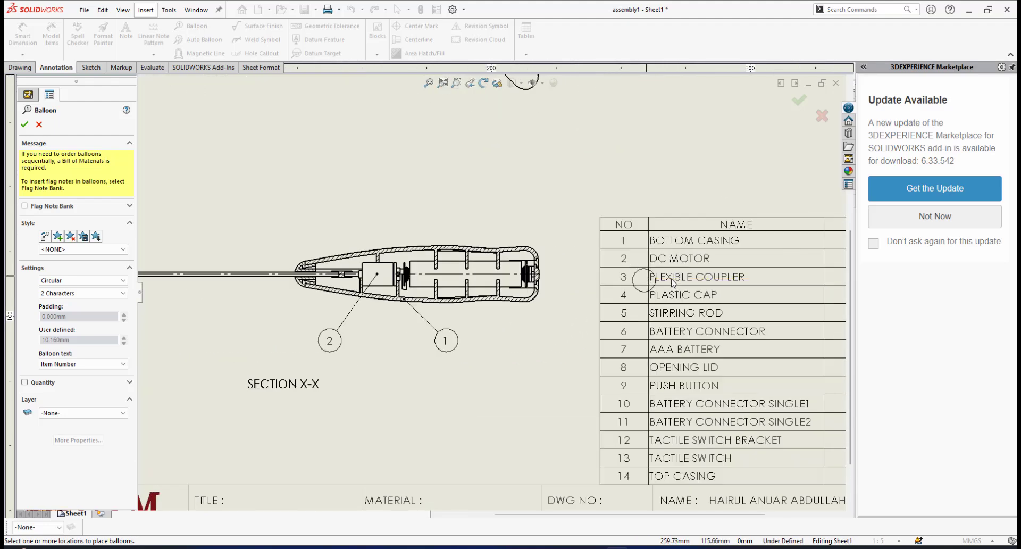
{"action": "scroll", "coordinate": [392, 298], "scroll_direction": "down", "scroll_amount": 2}
{"action": "scroll", "coordinate": [429, 278], "scroll_direction": "down", "scroll_amount": 3}
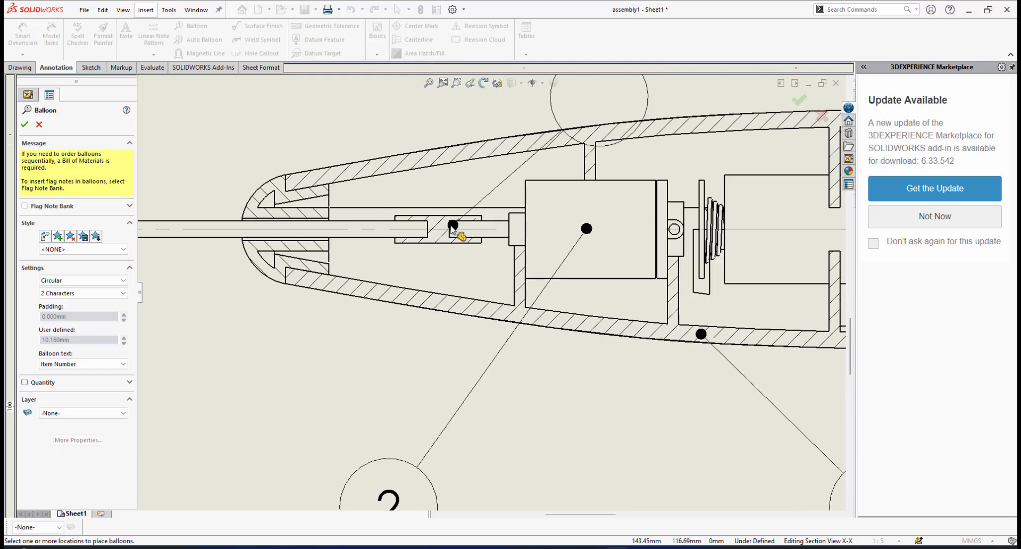
{"action": "left_click", "coordinate": [440, 222]}
{"action": "scroll", "coordinate": [532, 106], "scroll_direction": "up", "scroll_amount": 4}
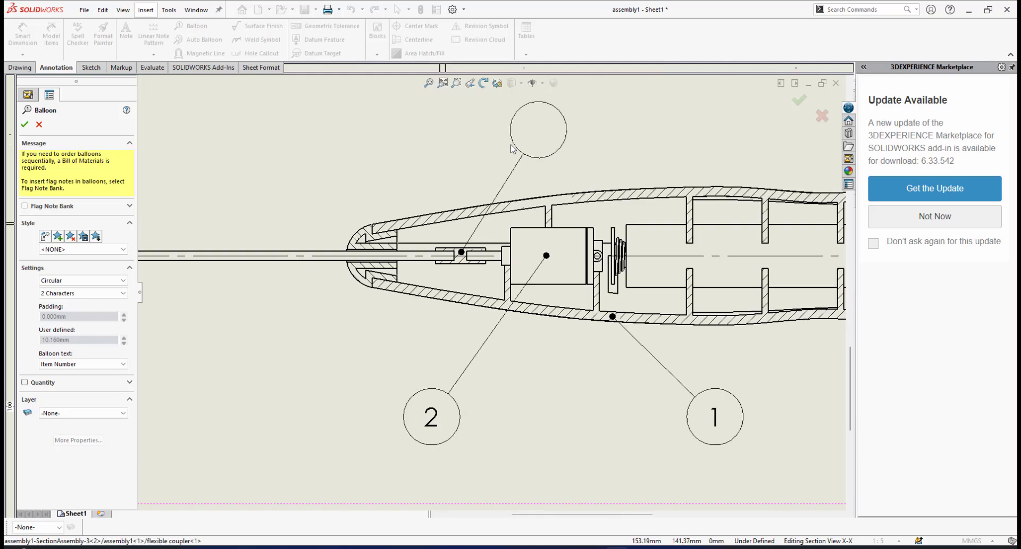
{"action": "left_click", "coordinate": [382, 127]}
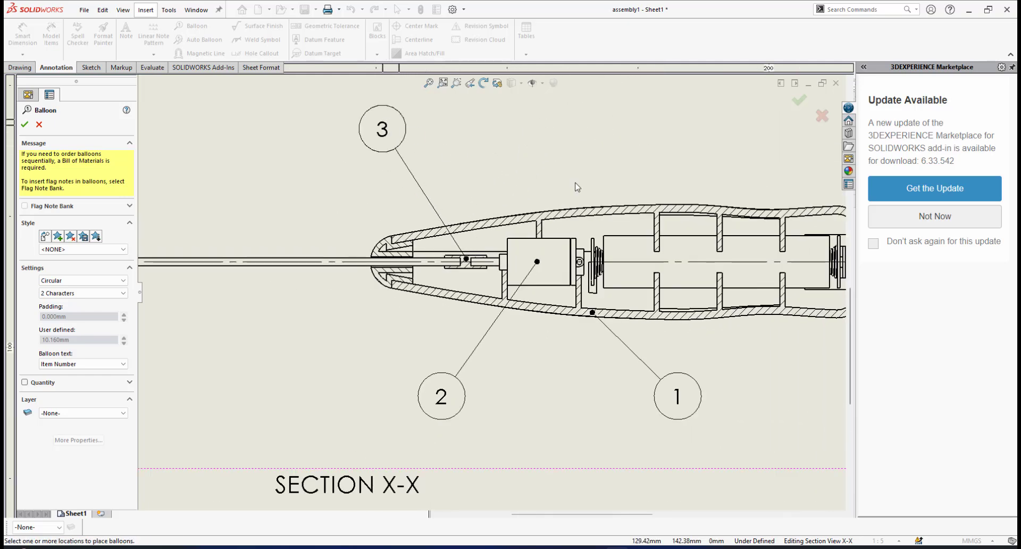
Add an item-number balloon for the plastic cap in section X-X, placed above the view and level with the flexible coupler's balloon
{"action": "scroll", "coordinate": [438, 404], "scroll_direction": "up", "scroll_amount": 4}
{"action": "scroll", "coordinate": [713, 312], "scroll_direction": "down", "scroll_amount": 1}
{"action": "scroll", "coordinate": [479, 266], "scroll_direction": "up", "scroll_amount": 2}
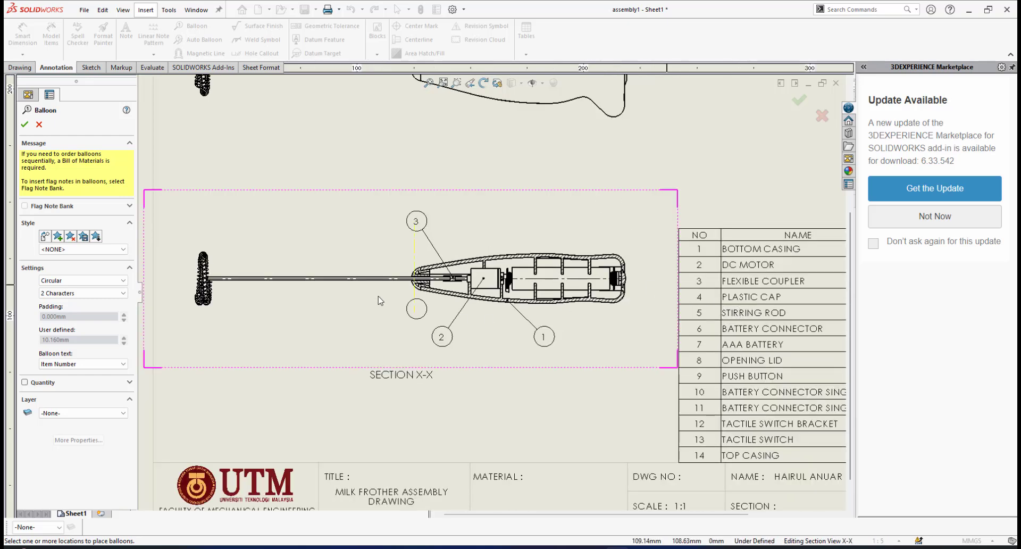
{"action": "scroll", "coordinate": [367, 319], "scroll_direction": "down", "scroll_amount": 5}
{"action": "scroll", "coordinate": [363, 322], "scroll_direction": "down", "scroll_amount": 1}
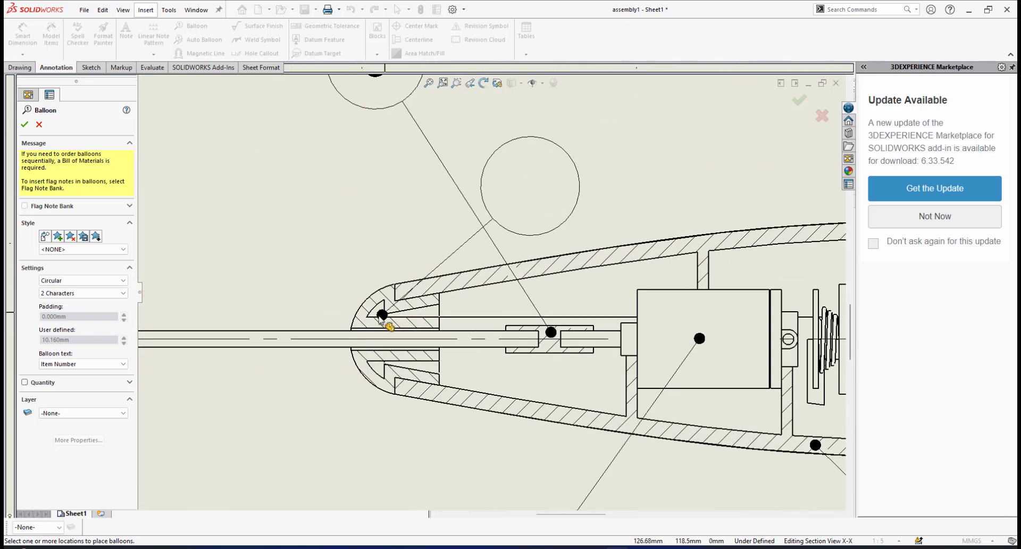
{"action": "scroll", "coordinate": [426, 298], "scroll_direction": "down", "scroll_amount": 2}
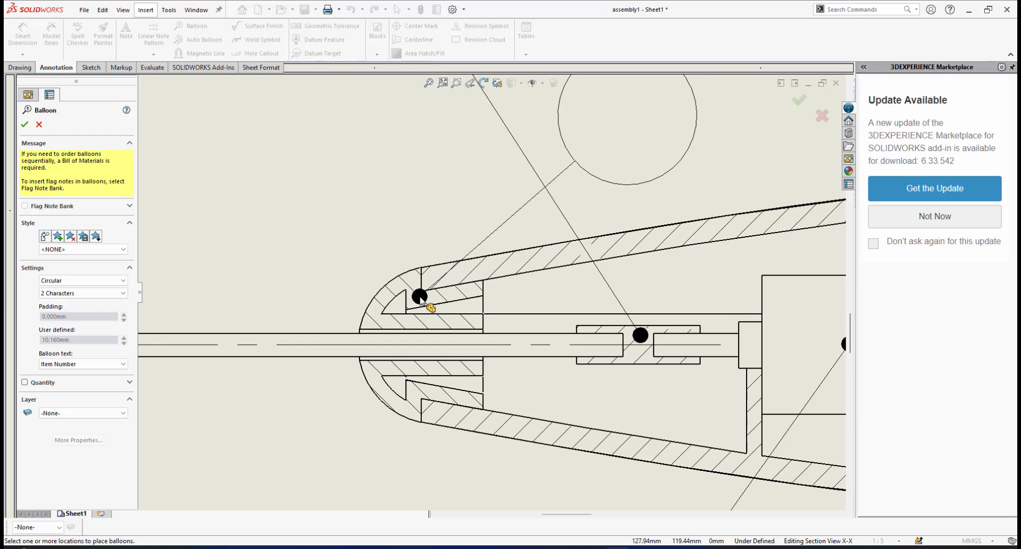
{"action": "left_click", "coordinate": [421, 299]}
{"action": "scroll", "coordinate": [487, 293], "scroll_direction": "up", "scroll_amount": 2}
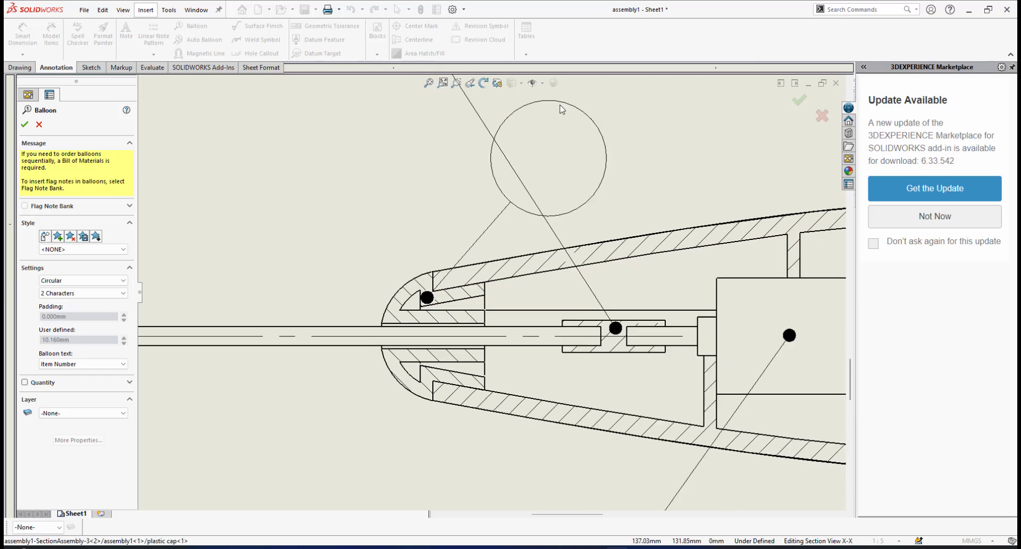
{"action": "scroll", "coordinate": [410, 216], "scroll_direction": "up", "scroll_amount": 1}
{"action": "scroll", "coordinate": [449, 245], "scroll_direction": "down", "scroll_amount": 1}
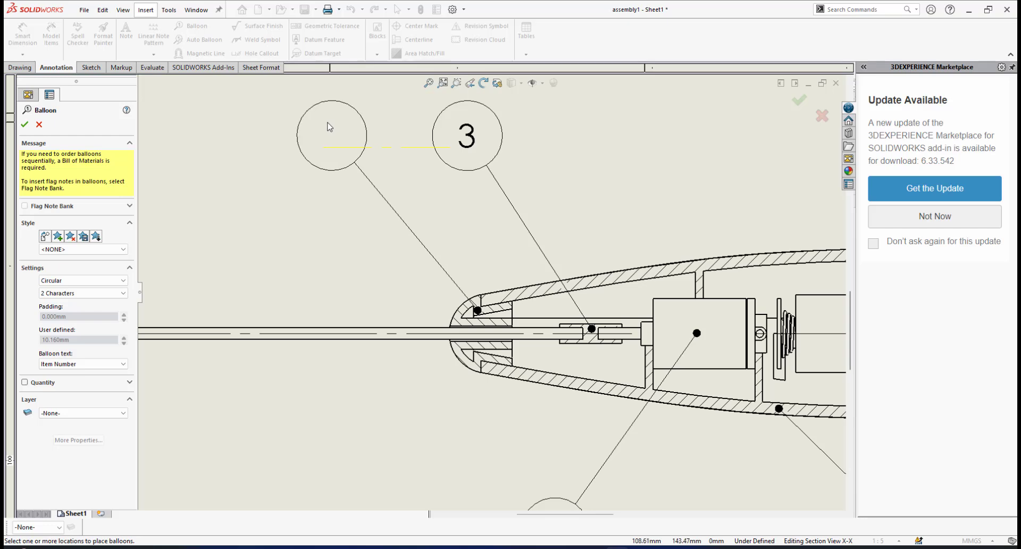
{"action": "left_click", "coordinate": [329, 131]}
Add an item-number balloon for the stirring rod in section X-X, placed above the rod and level with the plastic cap's balloon
{"action": "scroll", "coordinate": [553, 245], "scroll_direction": "up", "scroll_amount": 5}
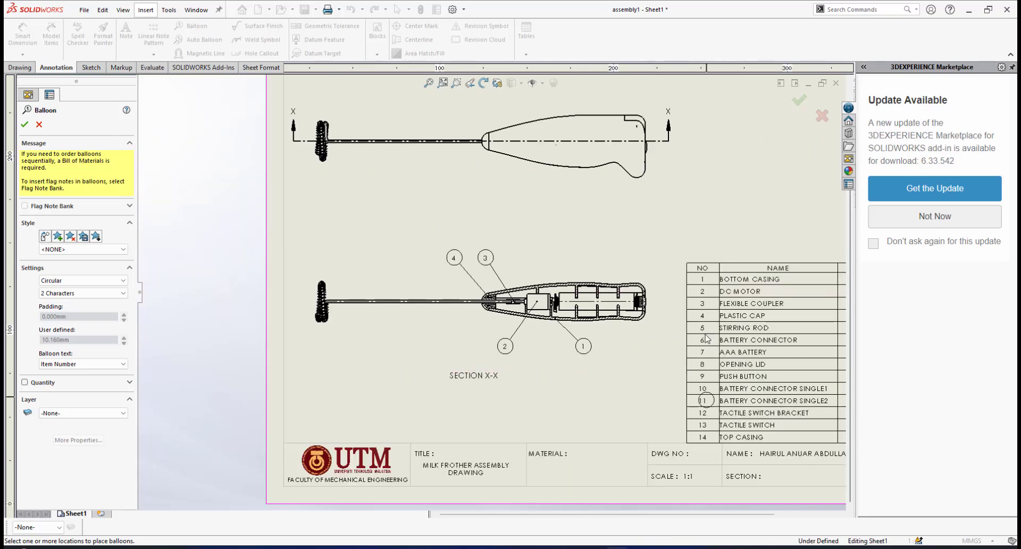
{"action": "scroll", "coordinate": [320, 297], "scroll_direction": "down", "scroll_amount": 5}
{"action": "scroll", "coordinate": [567, 402], "scroll_direction": "down", "scroll_amount": 3}
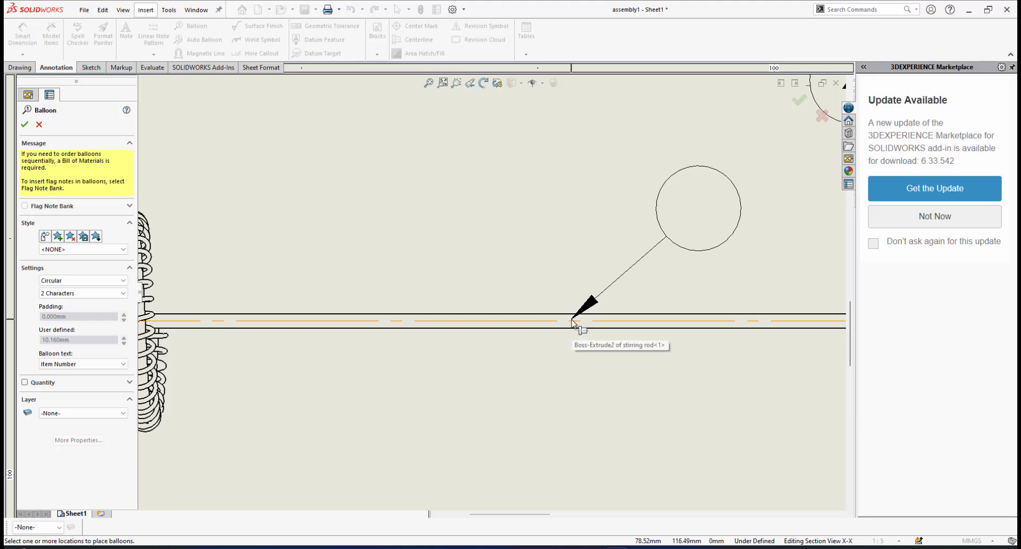
{"action": "left_click", "coordinate": [573, 322]}
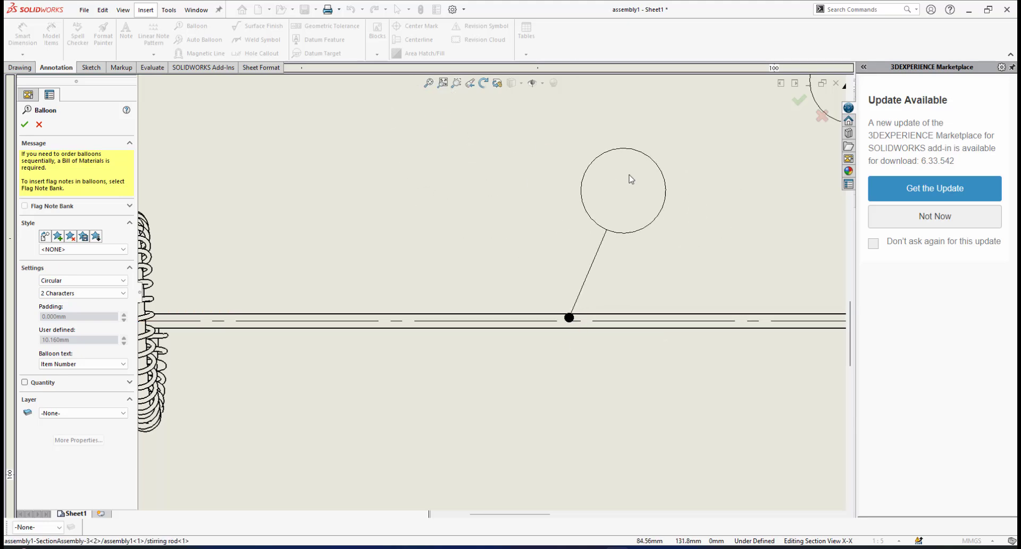
{"action": "scroll", "coordinate": [487, 287], "scroll_direction": "up", "scroll_amount": 3}
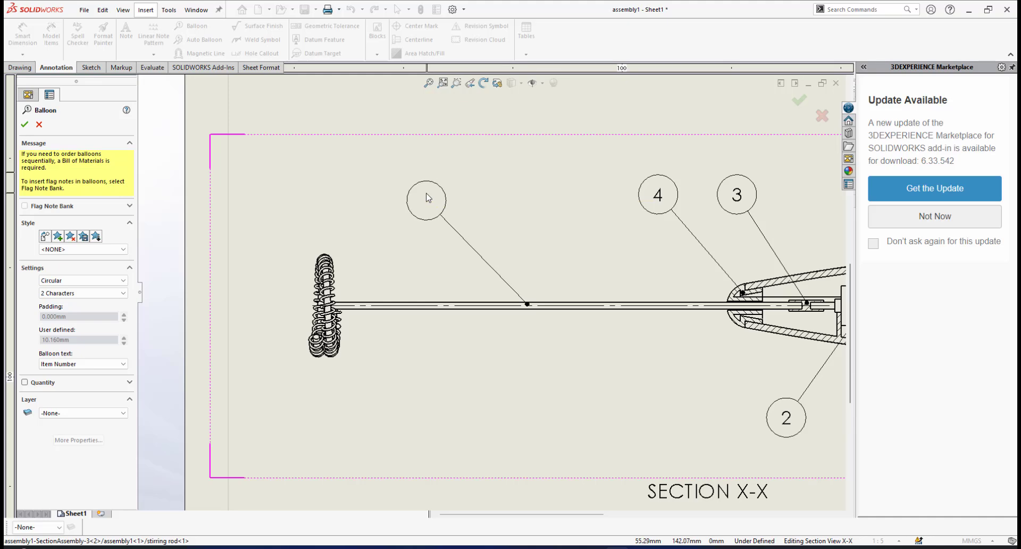
{"action": "left_click", "coordinate": [434, 195]}
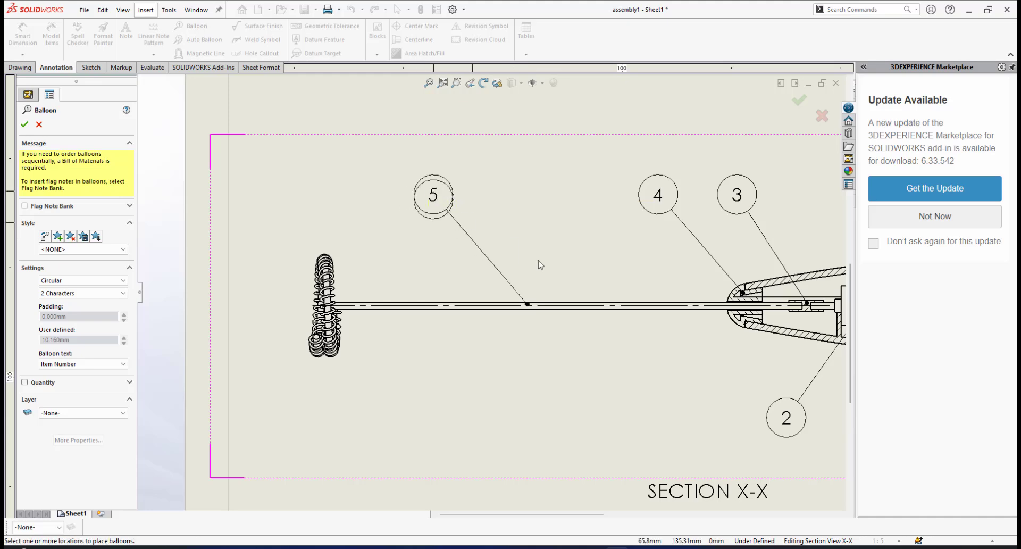
Add an item-number balloon for the battery connector beside the DC motor in section X-X, placed above the handle level with the flexible coupler's balloon
{"action": "scroll", "coordinate": [580, 274], "scroll_direction": "up", "scroll_amount": 5}
{"action": "scroll", "coordinate": [692, 328], "scroll_direction": "down", "scroll_amount": 1}
{"action": "scroll", "coordinate": [708, 321], "scroll_direction": "down", "scroll_amount": 4}
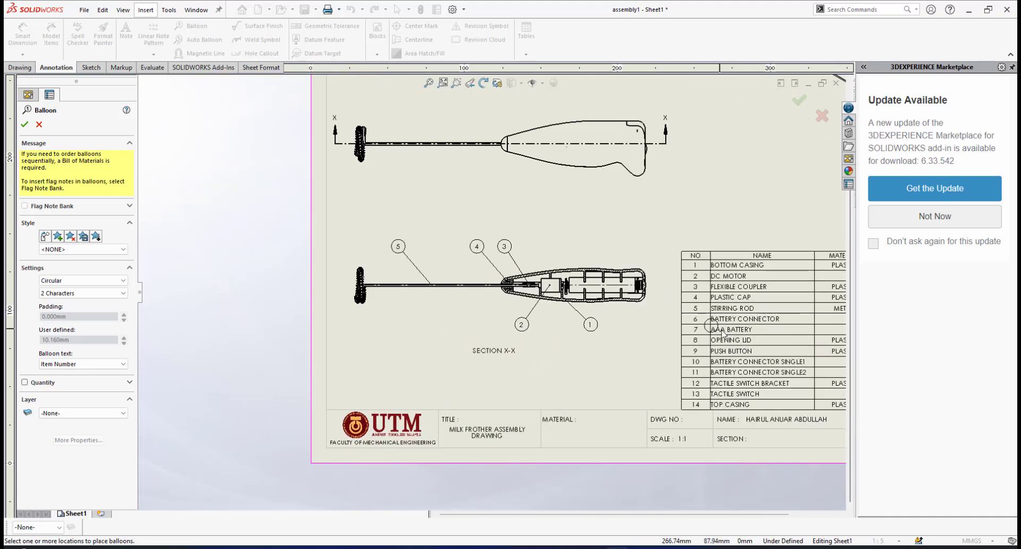
{"action": "scroll", "coordinate": [505, 279], "scroll_direction": "down", "scroll_amount": 7}
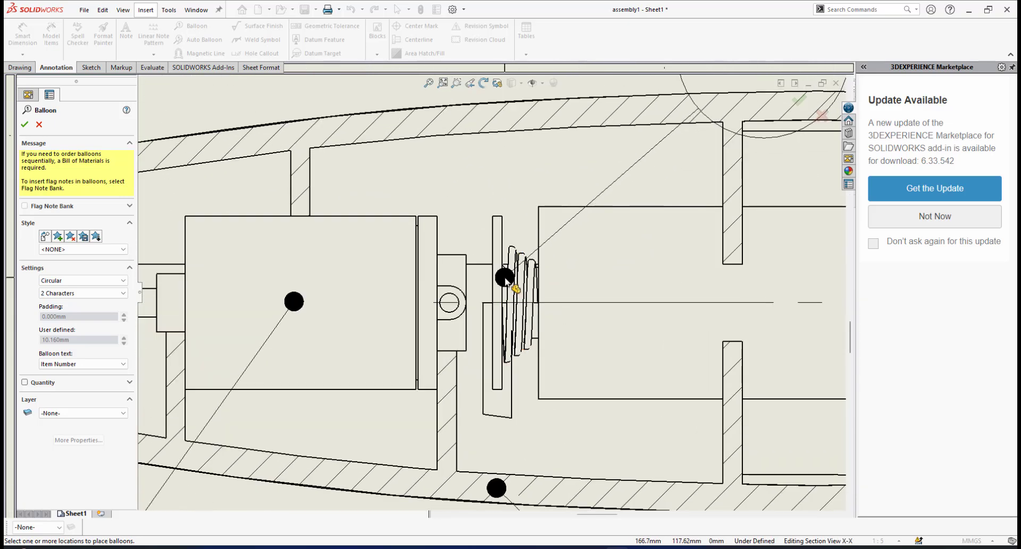
{"action": "left_click", "coordinate": [512, 286]}
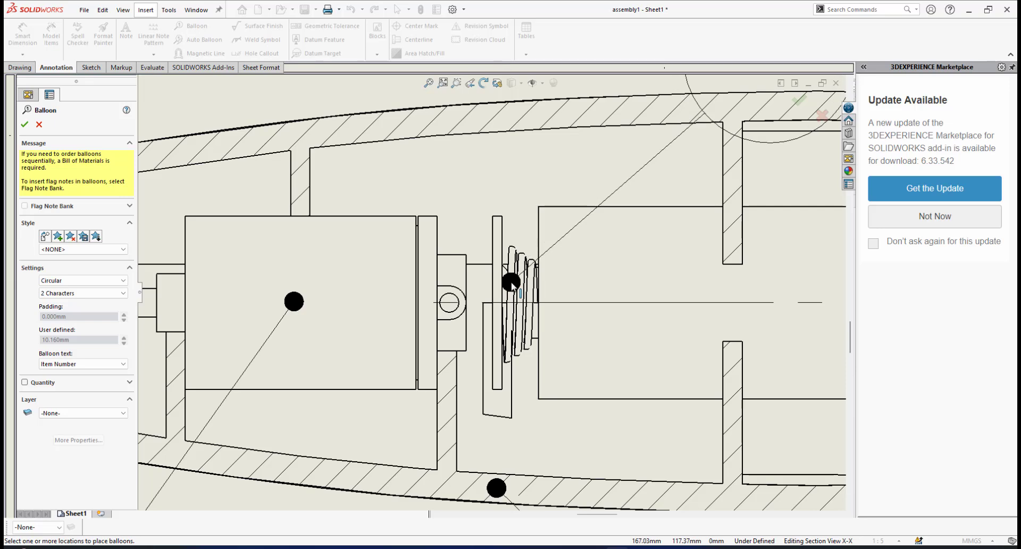
{"action": "scroll", "coordinate": [645, 157], "scroll_direction": "up", "scroll_amount": 6}
{"action": "scroll", "coordinate": [529, 182], "scroll_direction": "up", "scroll_amount": 1}
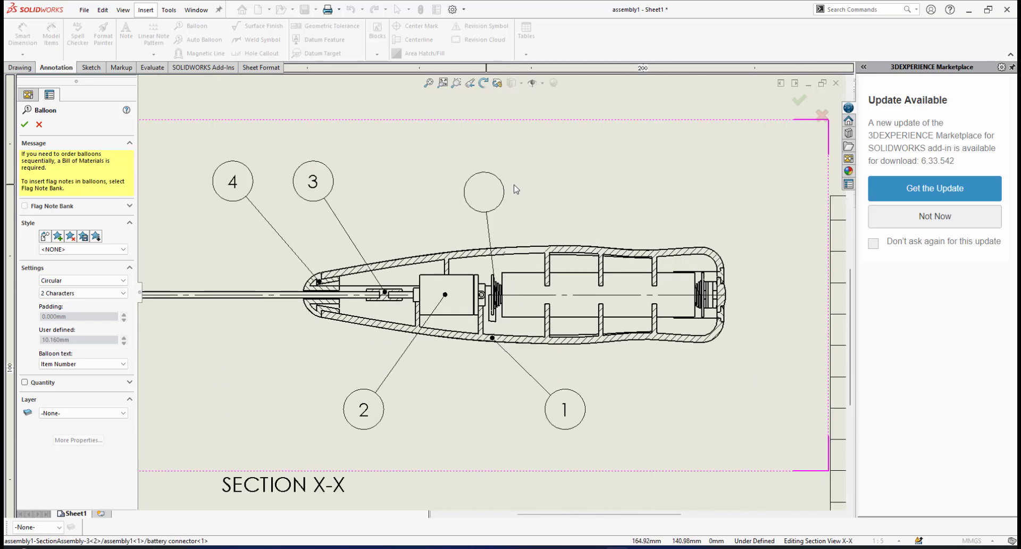
{"action": "left_click", "coordinate": [563, 177]}
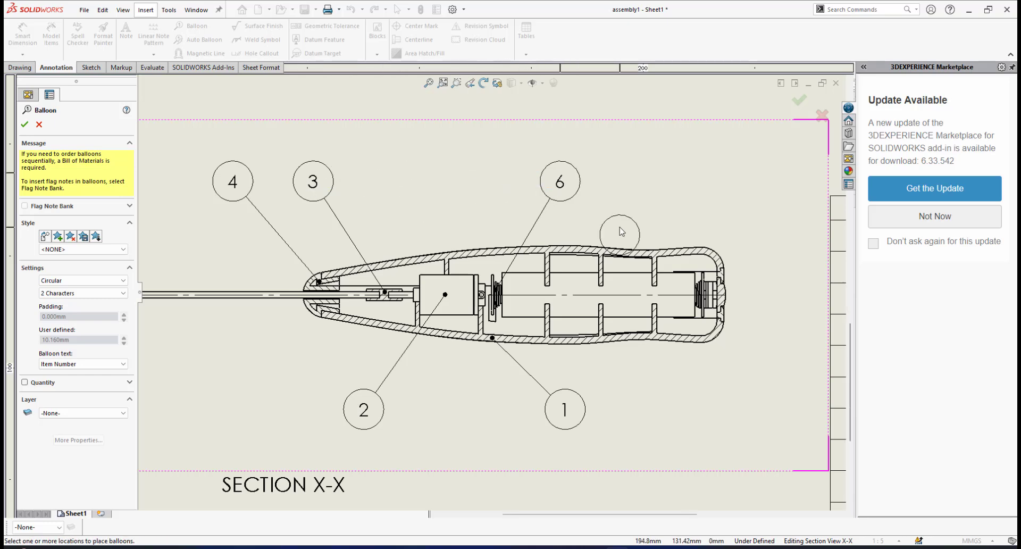
Add an item-number balloon for the AAA battery in section X-X, placed above the handle and level with the battery connector's balloon
{"action": "scroll", "coordinate": [540, 250], "scroll_direction": "up", "scroll_amount": 2}
{"action": "scroll", "coordinate": [540, 250], "scroll_direction": "up", "scroll_amount": 2}
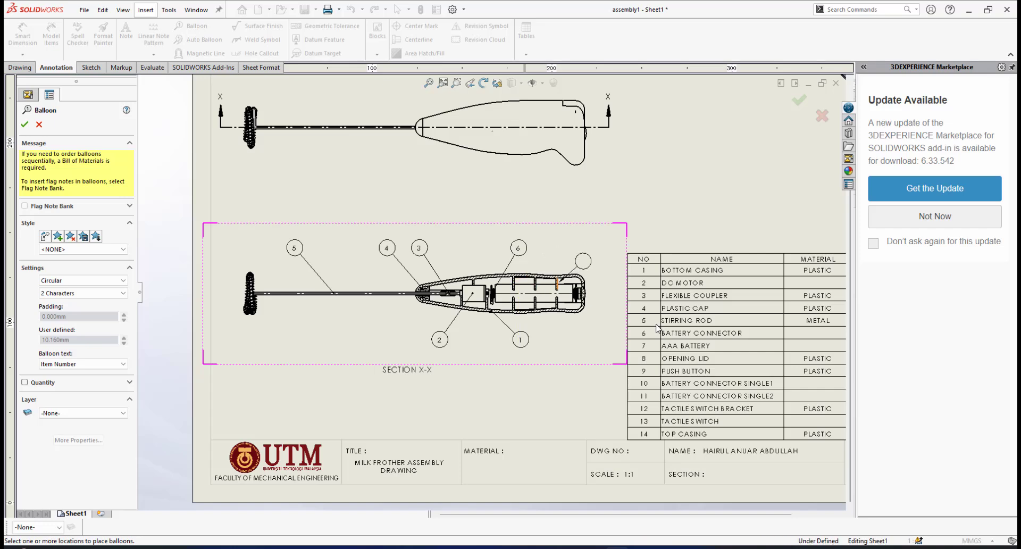
{"action": "scroll", "coordinate": [644, 355], "scroll_direction": "down", "scroll_amount": 2}
{"action": "scroll", "coordinate": [477, 289], "scroll_direction": "down", "scroll_amount": 6}
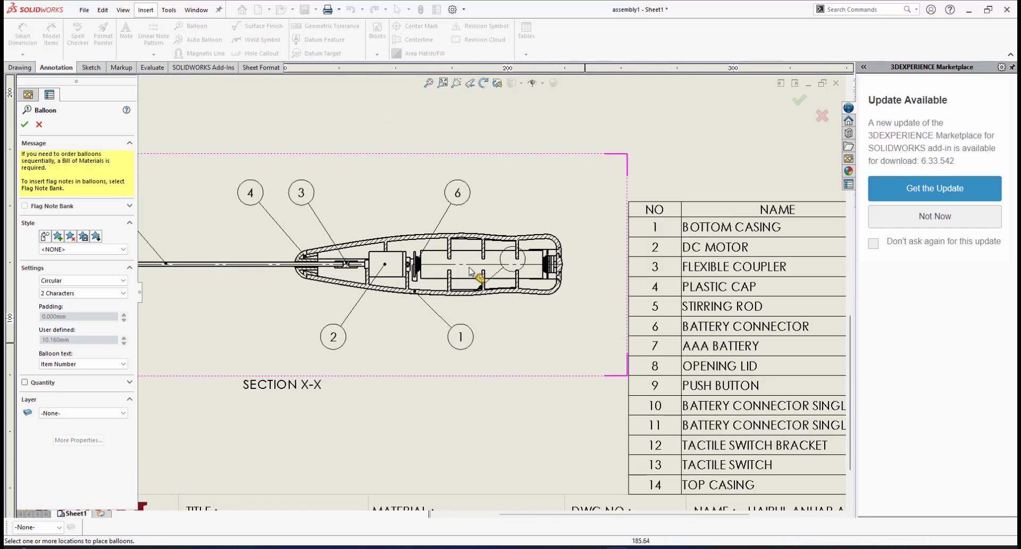
{"action": "left_click", "coordinate": [536, 256]}
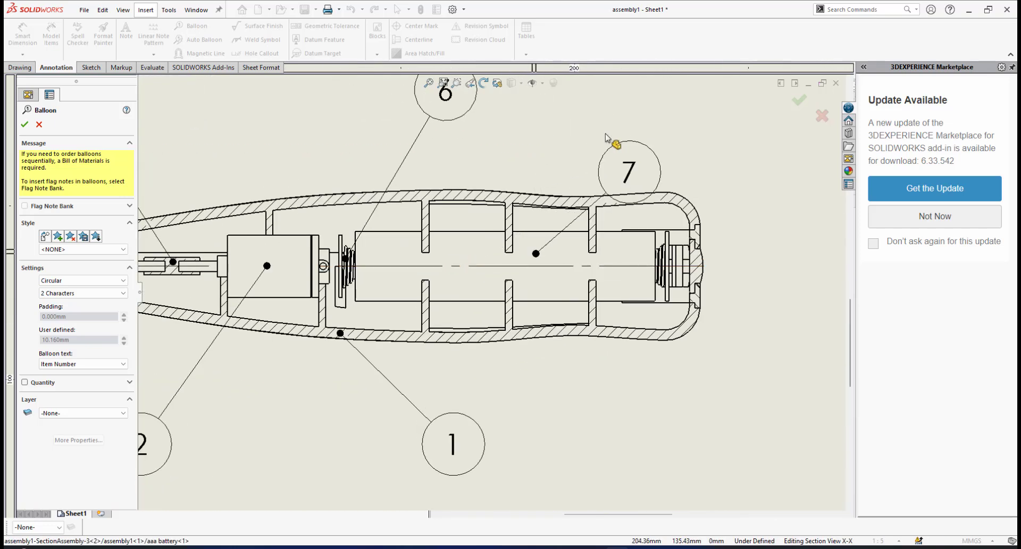
{"action": "scroll", "coordinate": [611, 141], "scroll_direction": "up", "scroll_amount": 2}
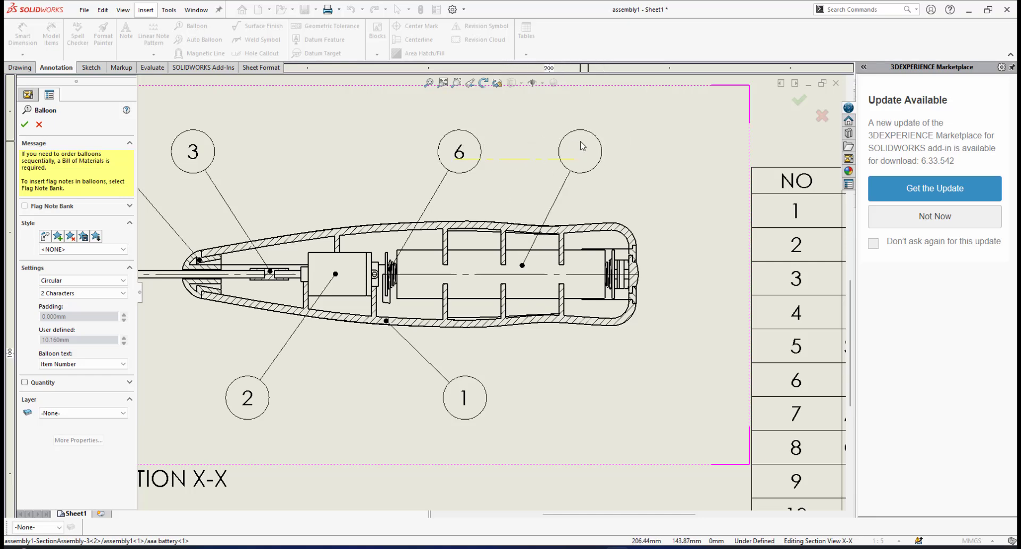
{"action": "left_click", "coordinate": [582, 145]}
Finish placing balloons and save the assembly1 drawing
{"action": "scroll", "coordinate": [543, 255], "scroll_direction": "up", "scroll_amount": 5}
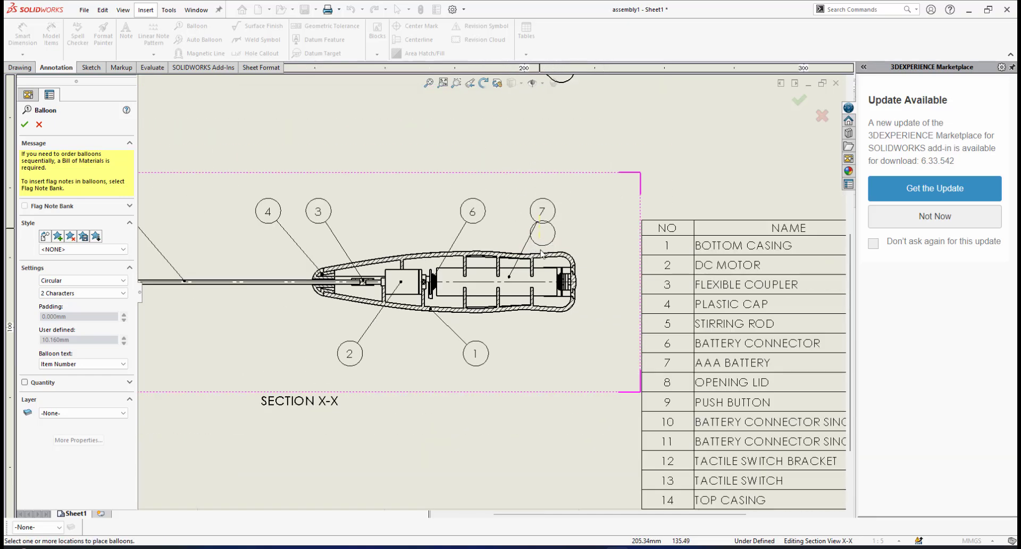
{"action": "scroll", "coordinate": [495, 261], "scroll_direction": "up", "scroll_amount": 3}
{"action": "scroll", "coordinate": [271, 261], "scroll_direction": "down", "scroll_amount": 1}
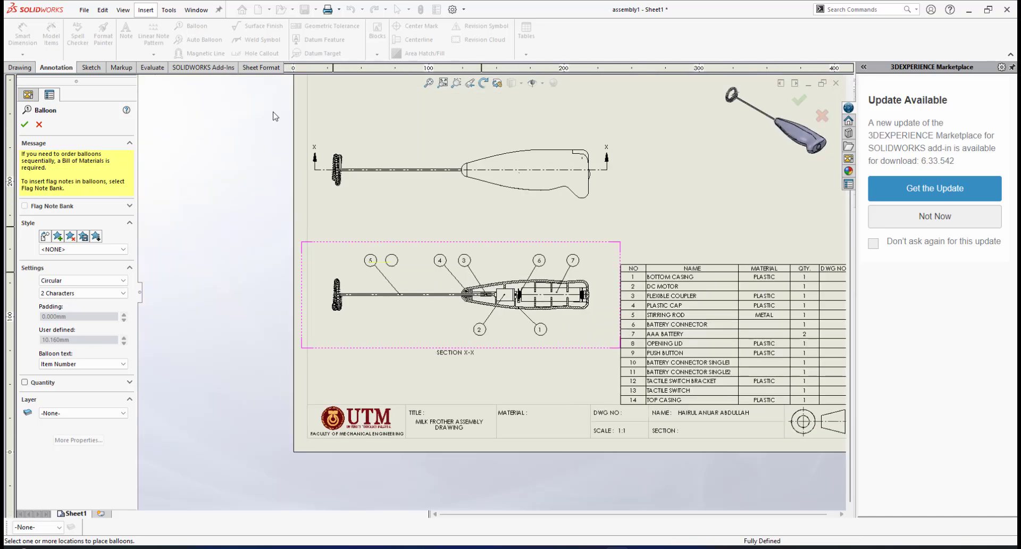
{"action": "scroll", "coordinate": [731, 183], "scroll_direction": "up", "scroll_amount": 3}
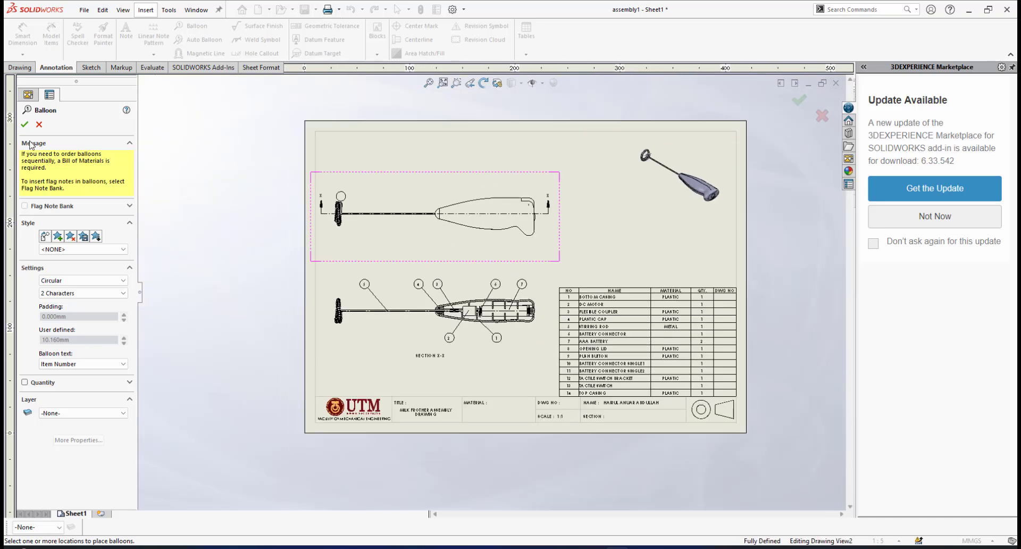
{"action": "left_click", "coordinate": [25, 125]}
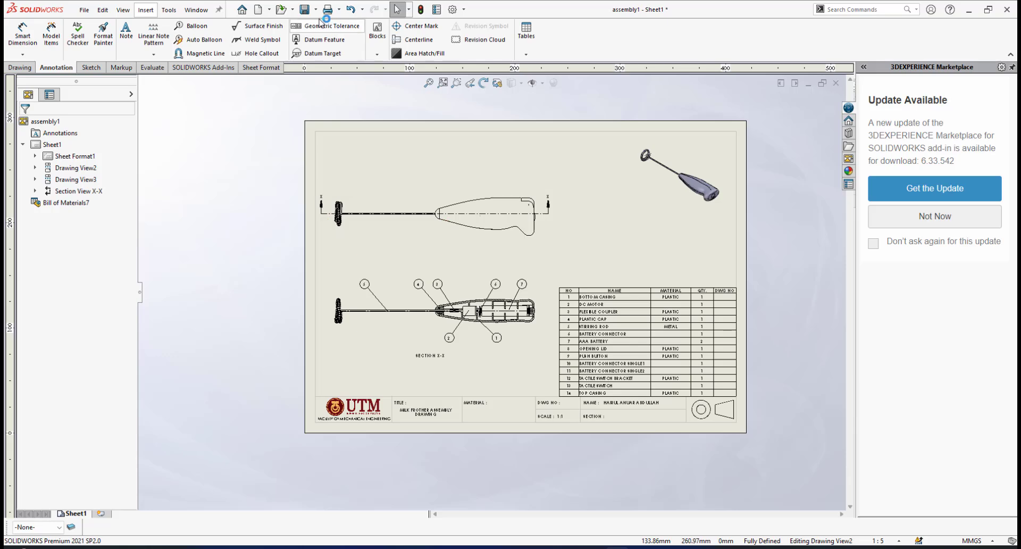
{"action": "left_click", "coordinate": [305, 9]}
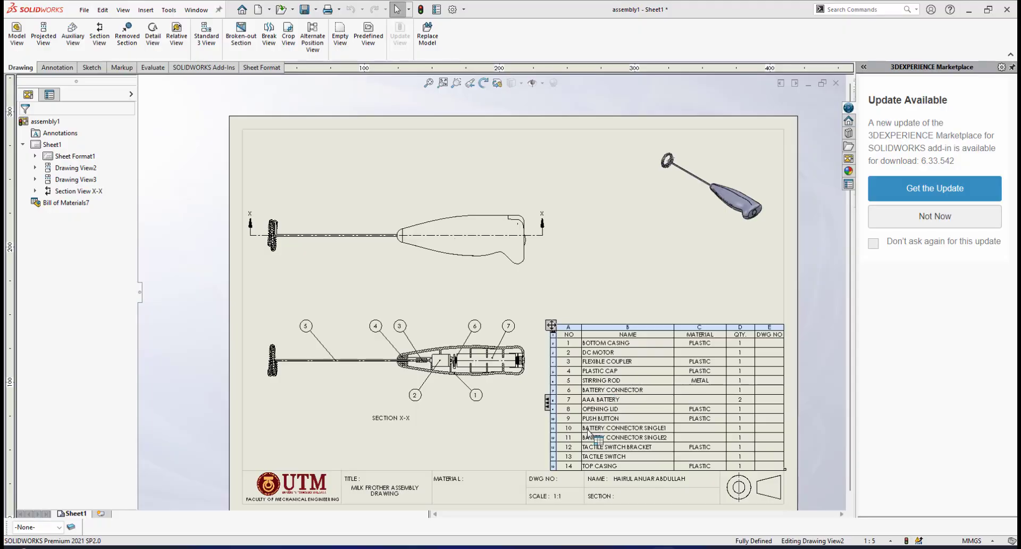
Examine the rear end of the handle in section X-X against the parts in the bill of materials that have no balloon
{"action": "scroll", "coordinate": [588, 432], "scroll_direction": "down", "scroll_amount": 4}
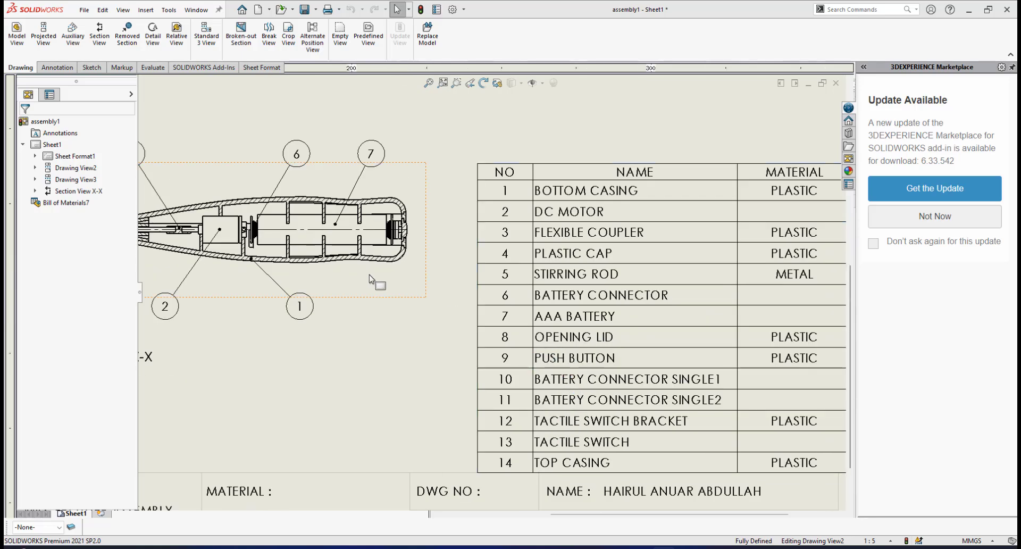
{"action": "scroll", "coordinate": [386, 272], "scroll_direction": "up", "scroll_amount": 3}
{"action": "scroll", "coordinate": [458, 268], "scroll_direction": "down", "scroll_amount": 3}
{"action": "scroll", "coordinate": [468, 265], "scroll_direction": "down", "scroll_amount": 4}
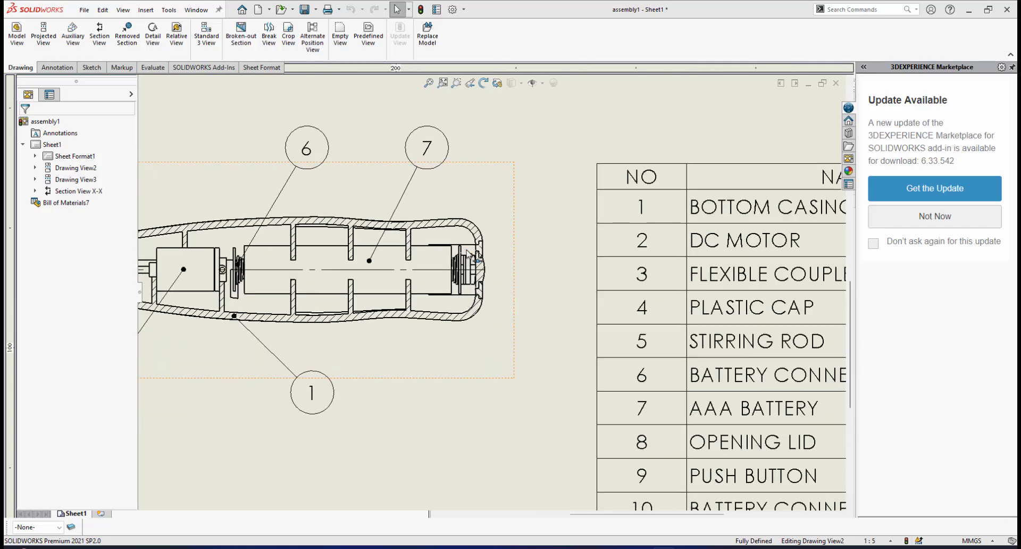
{"action": "scroll", "coordinate": [472, 268], "scroll_direction": "down", "scroll_amount": 2}
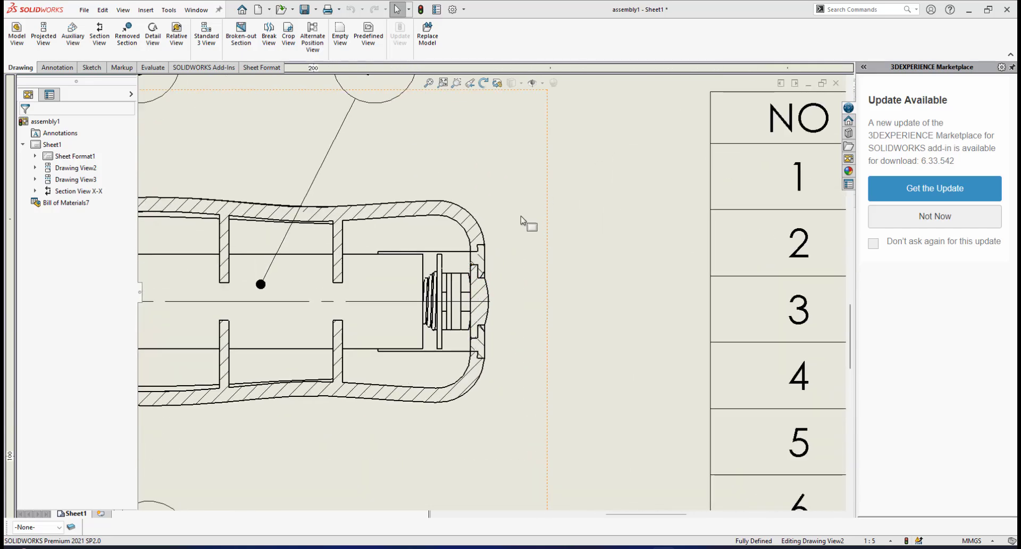
{"action": "scroll", "coordinate": [510, 280], "scroll_direction": "up", "scroll_amount": 5}
{"action": "scroll", "coordinate": [505, 280], "scroll_direction": "down", "scroll_amount": 2}
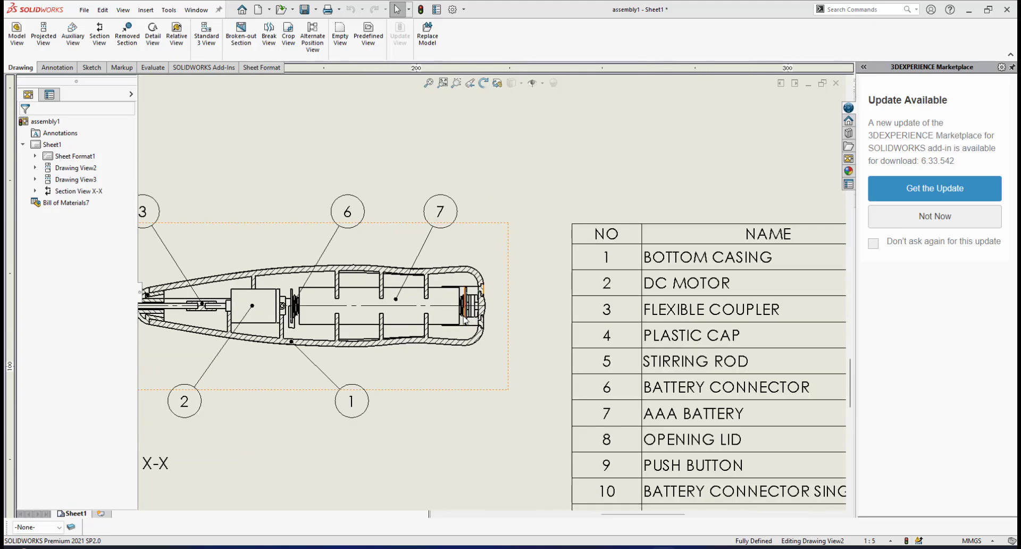
{"action": "scroll", "coordinate": [465, 318], "scroll_direction": "down", "scroll_amount": 4}
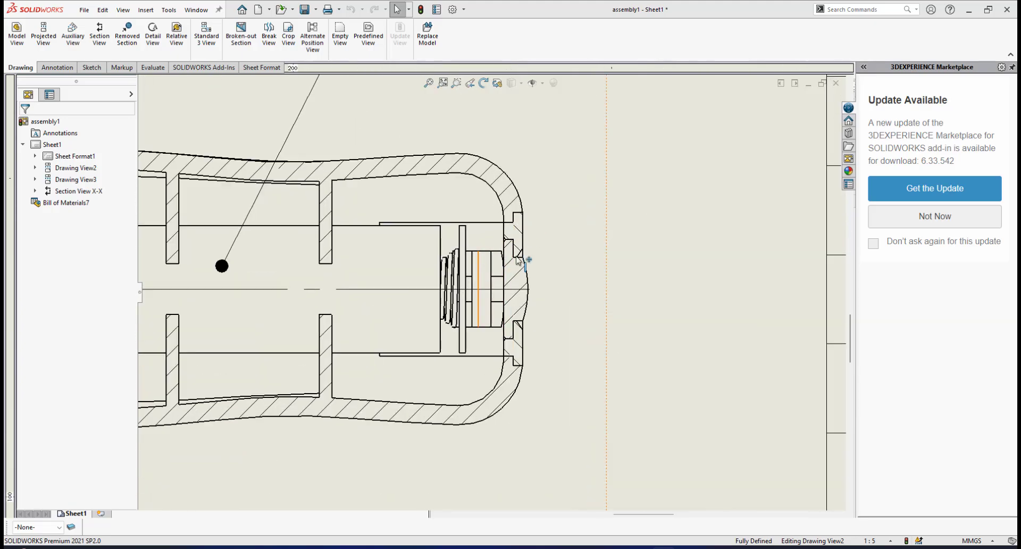
{"action": "scroll", "coordinate": [517, 260], "scroll_direction": "up", "scroll_amount": 6}
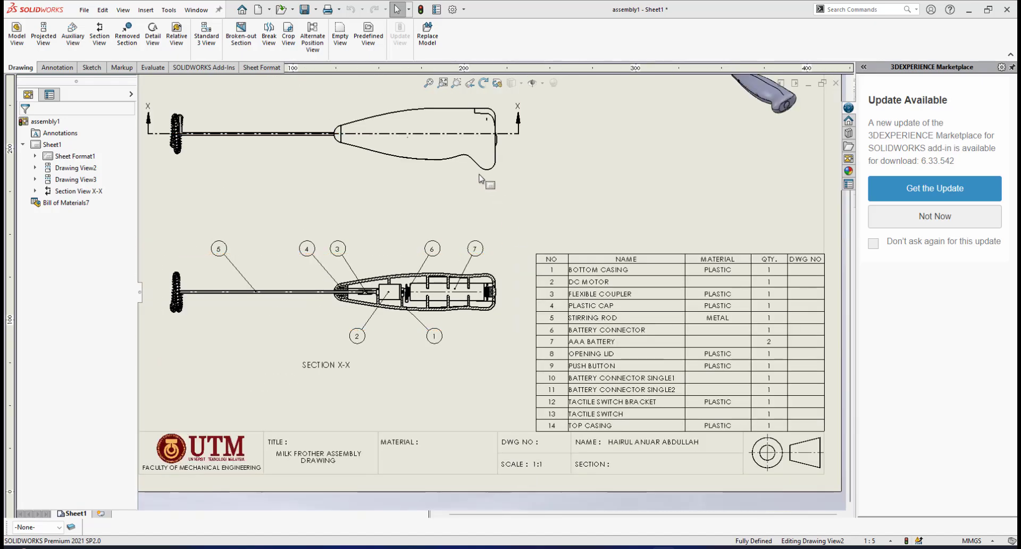
Examine the rear end of the handle in the side view, around the opening lid, push button and section line X-X
{"action": "scroll", "coordinate": [477, 169], "scroll_direction": "down", "scroll_amount": 1}
{"action": "scroll", "coordinate": [475, 169], "scroll_direction": "up", "scroll_amount": 3}
{"action": "scroll", "coordinate": [508, 250], "scroll_direction": "down", "scroll_amount": 5}
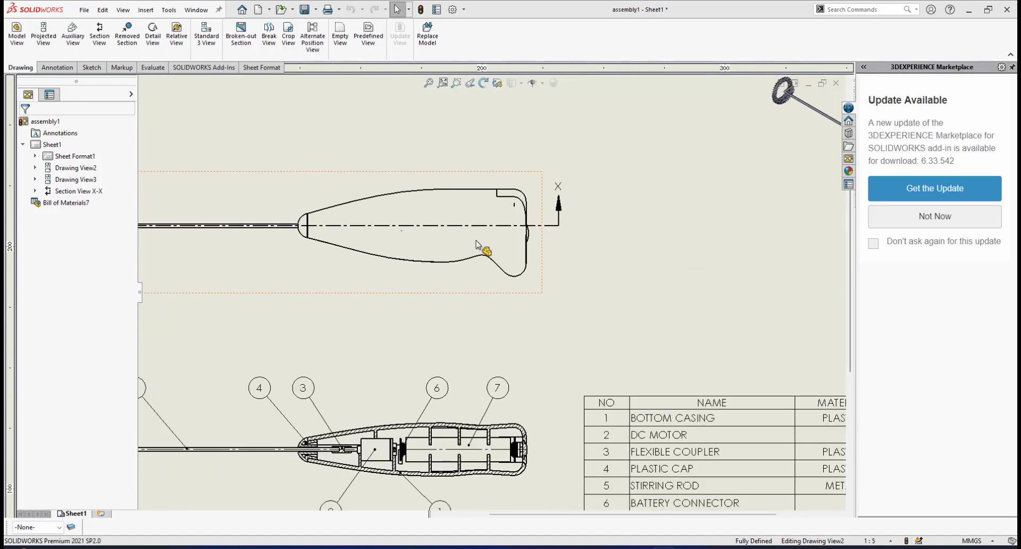
{"action": "scroll", "coordinate": [510, 247], "scroll_direction": "down", "scroll_amount": 3}
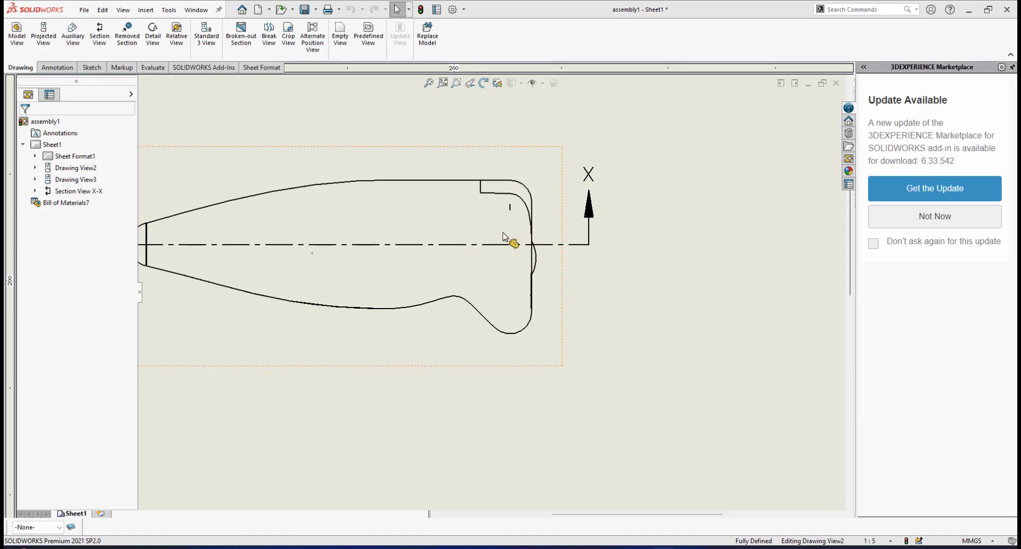
{"action": "scroll", "coordinate": [497, 247], "scroll_direction": "up", "scroll_amount": 2}
{"action": "scroll", "coordinate": [508, 248], "scroll_direction": "down", "scroll_amount": 3}
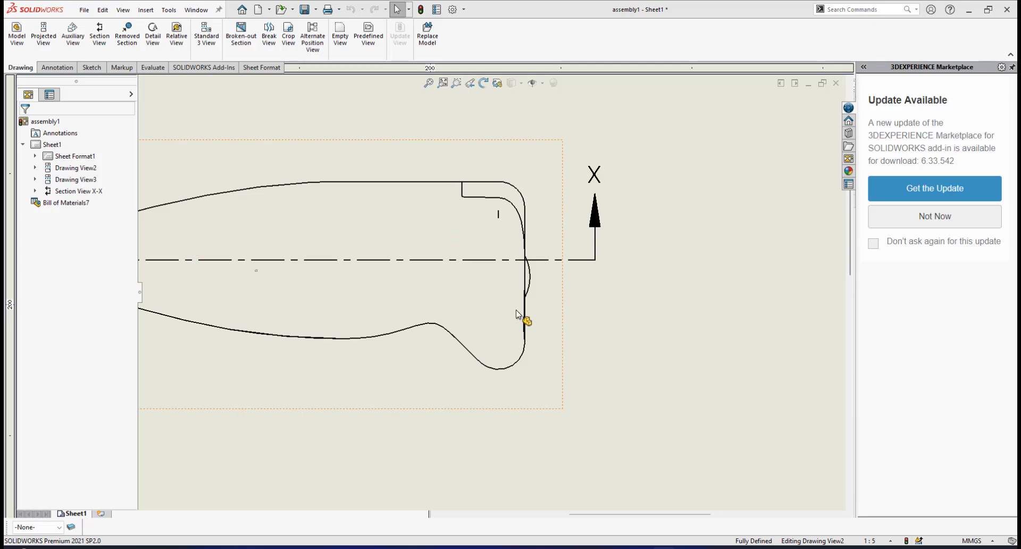
{"action": "scroll", "coordinate": [513, 314], "scroll_direction": "up", "scroll_amount": 3}
{"action": "scroll", "coordinate": [486, 296], "scroll_direction": "down", "scroll_amount": 4}
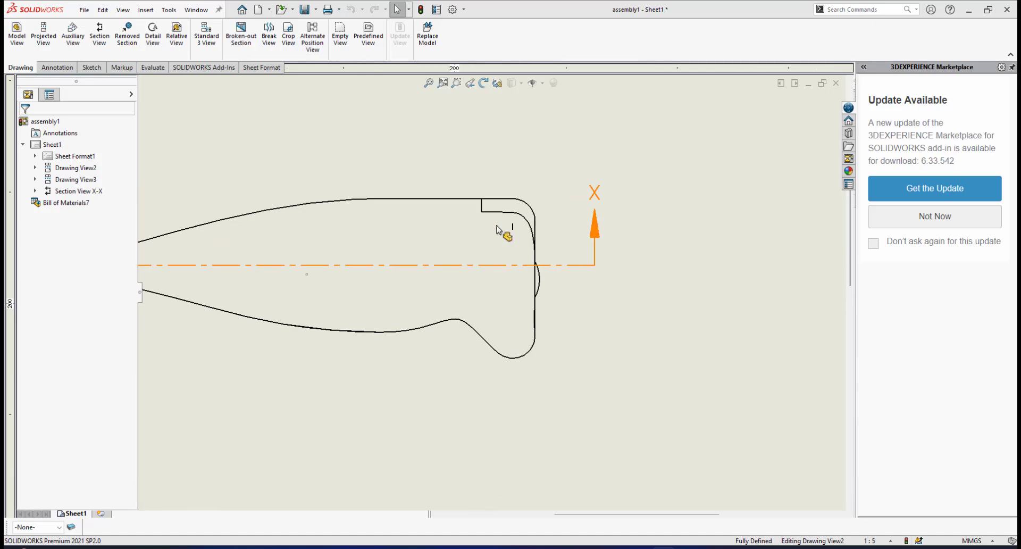
{"action": "scroll", "coordinate": [490, 213], "scroll_direction": "down", "scroll_amount": 2}
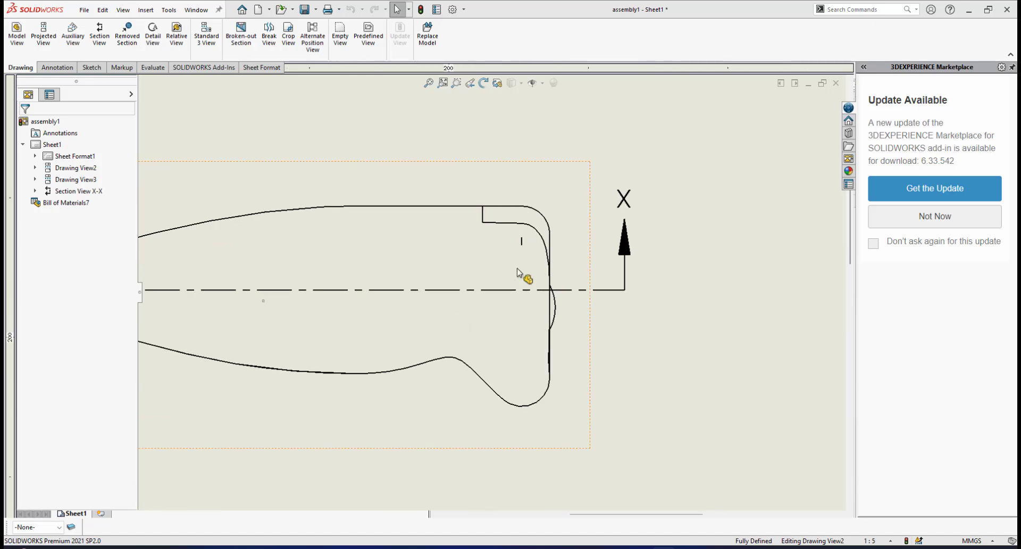
Start a broken-out section in the side view and sketch a closed, wavy-edged spline around the handle's rear end, covering the lid and push button
{"action": "scroll", "coordinate": [495, 290], "scroll_direction": "up", "scroll_amount": 3}
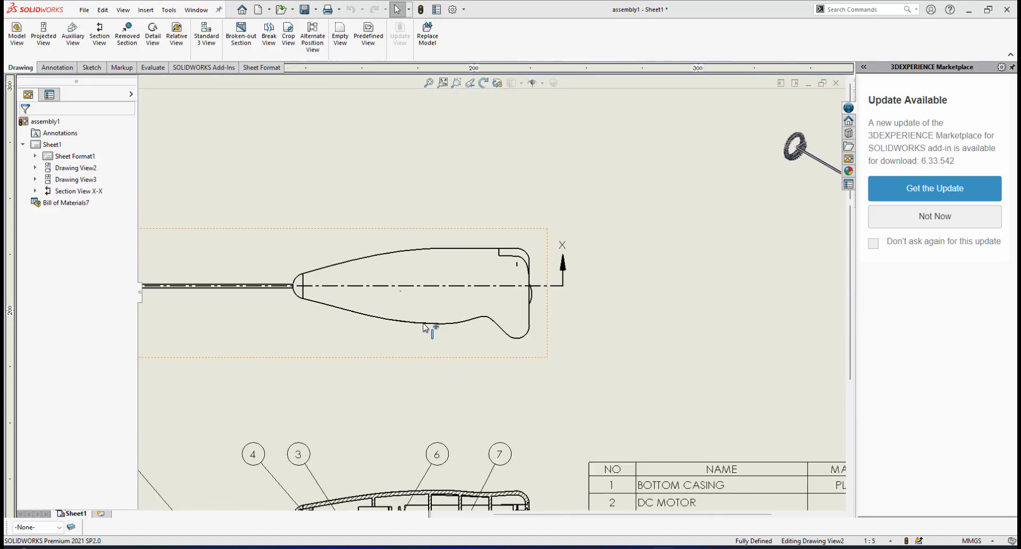
{"action": "scroll", "coordinate": [476, 305], "scroll_direction": "down", "scroll_amount": 2}
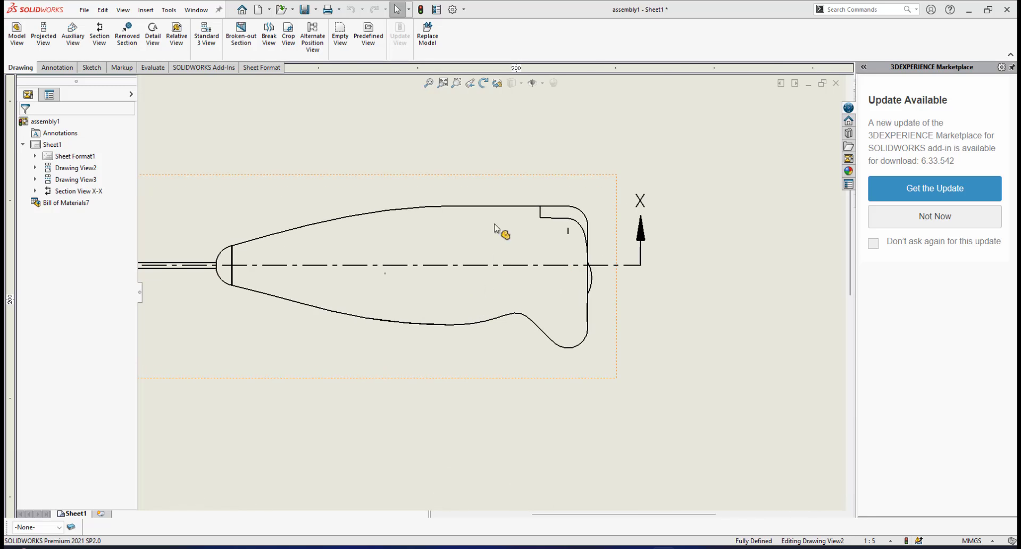
{"action": "left_click", "coordinate": [56, 68]}
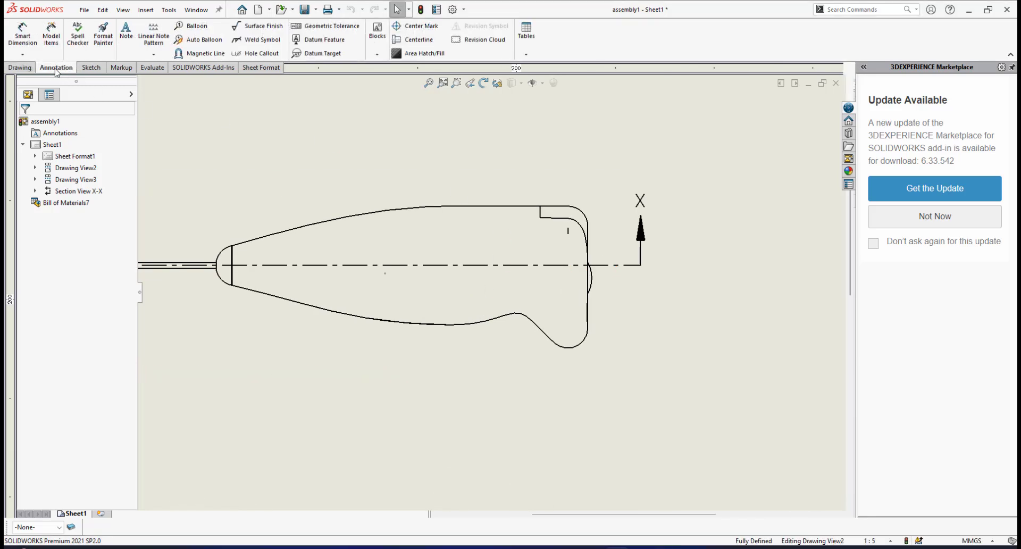
{"action": "left_click", "coordinate": [20, 68]}
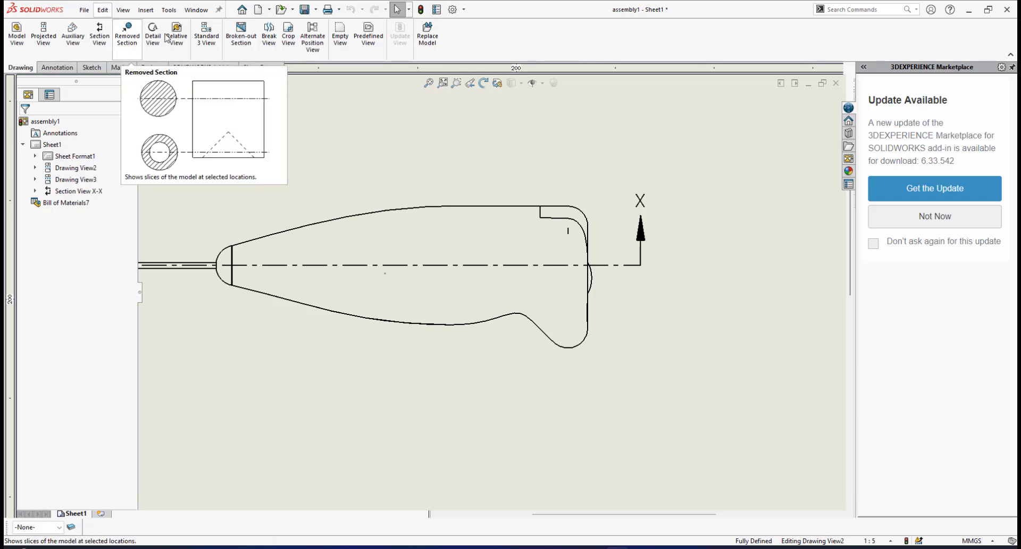
{"action": "left_click", "coordinate": [243, 37]}
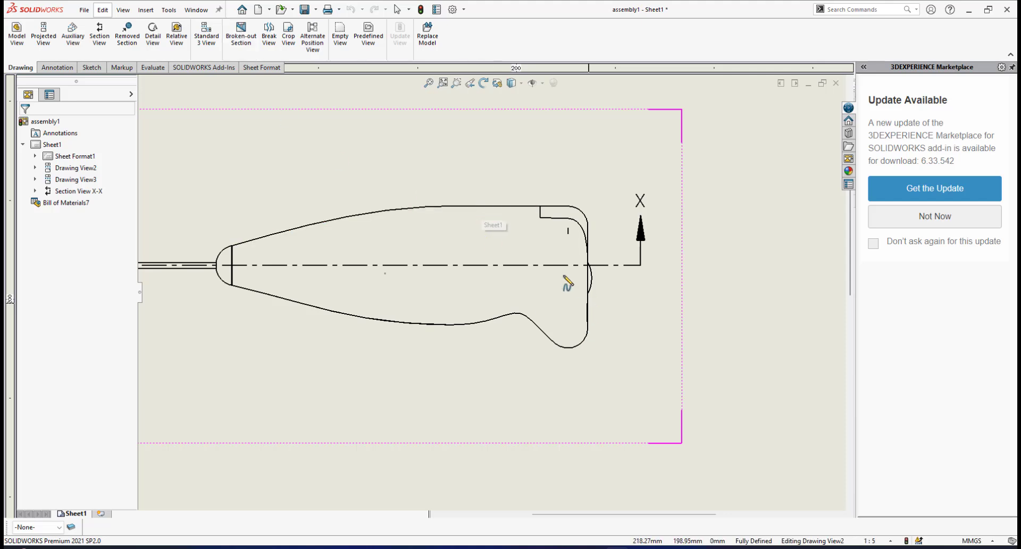
{"action": "scroll", "coordinate": [529, 234], "scroll_direction": "down", "scroll_amount": 3}
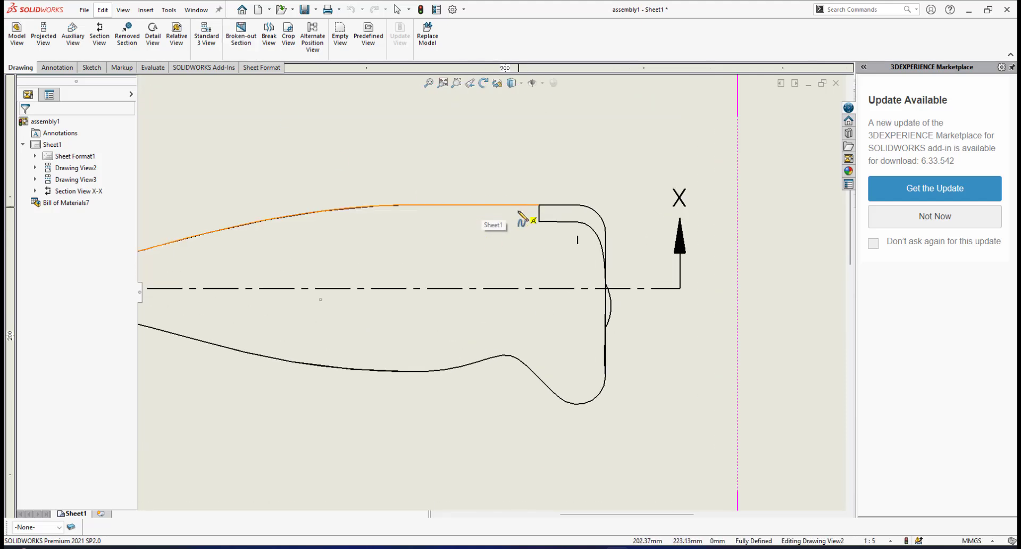
{"action": "left_click", "coordinate": [521, 206]}
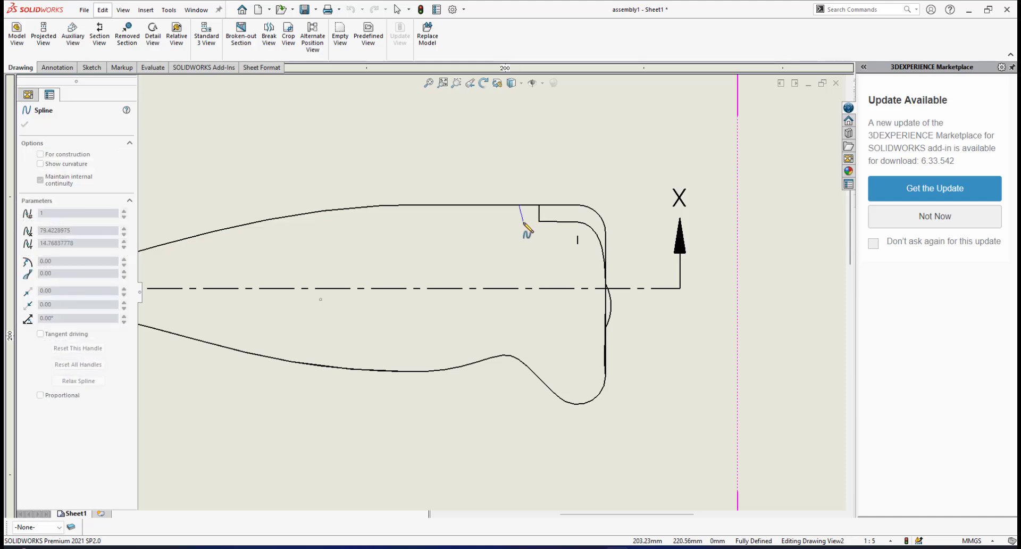
{"action": "left_click", "coordinate": [528, 227]}
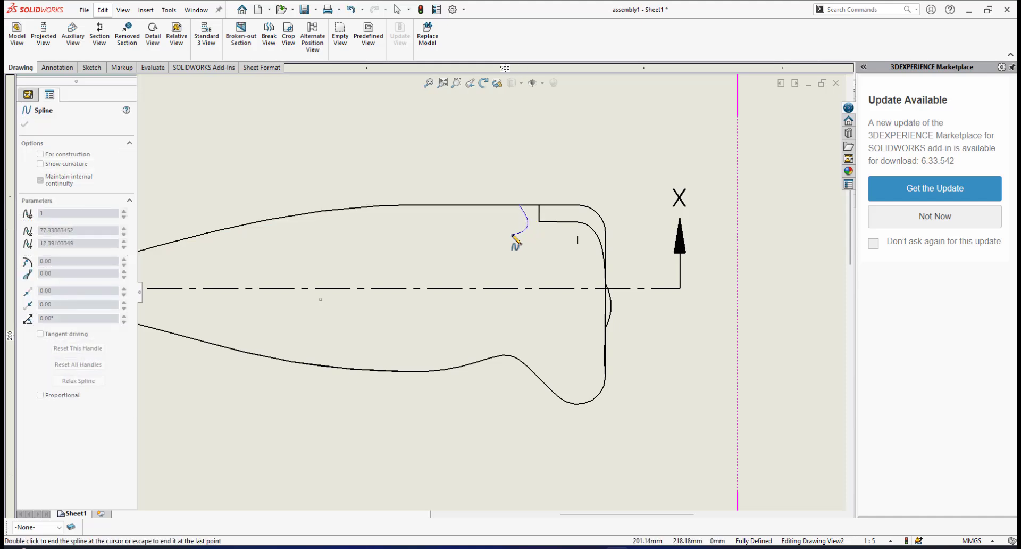
{"action": "left_click", "coordinate": [533, 261]}
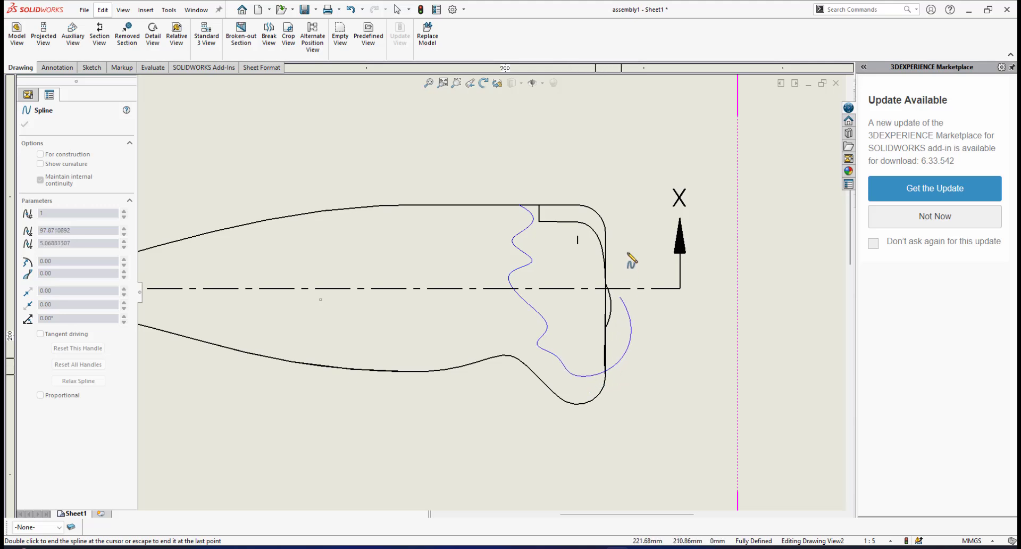
{"action": "double_click", "coordinate": [520, 205]}
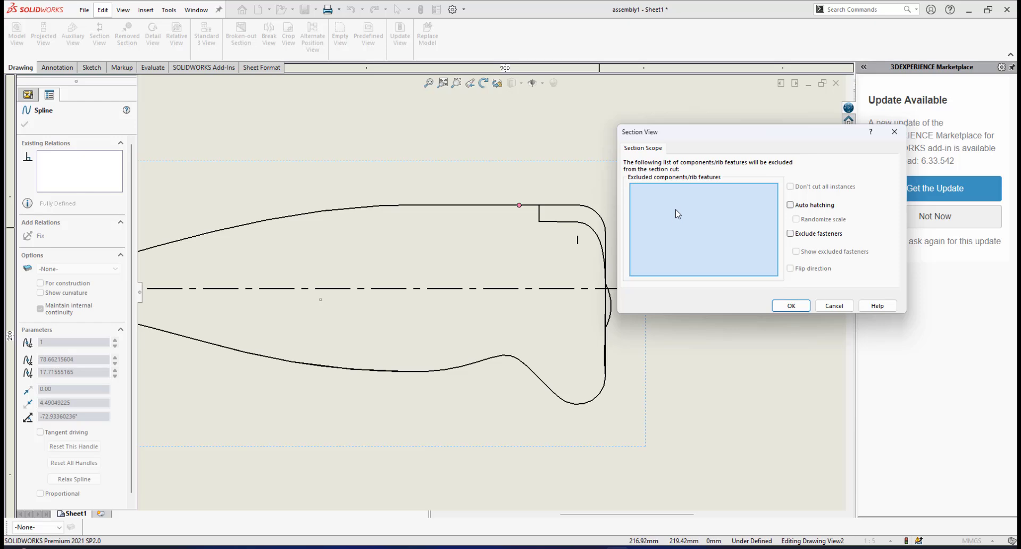
Create the broken-out section with no excluded components, the preview on and a depth of 15 mm
{"action": "left_click", "coordinate": [789, 305]}
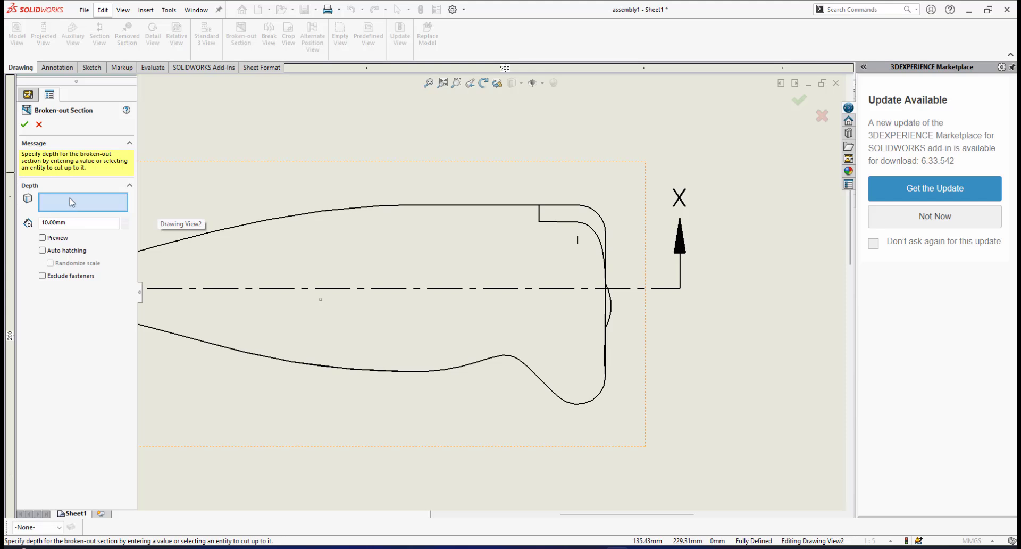
{"action": "left_click", "coordinate": [42, 238]}
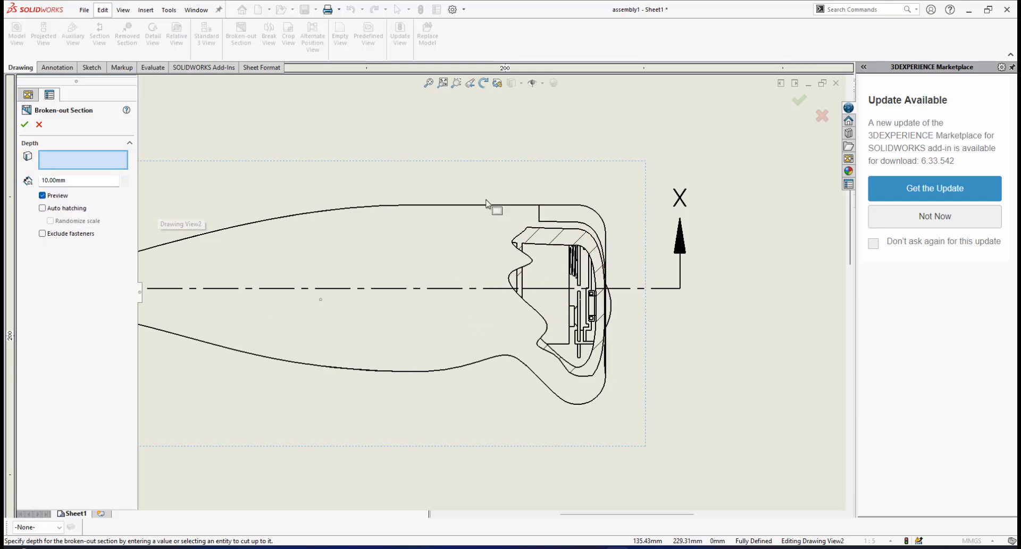
{"action": "left_click", "coordinate": [75, 181]}
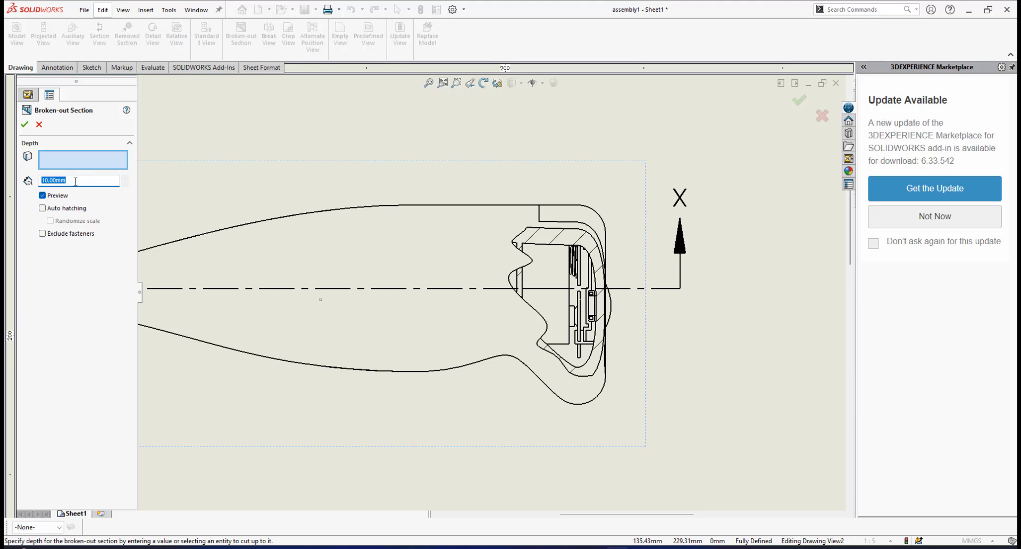
{"action": "key", "text": "Return"}
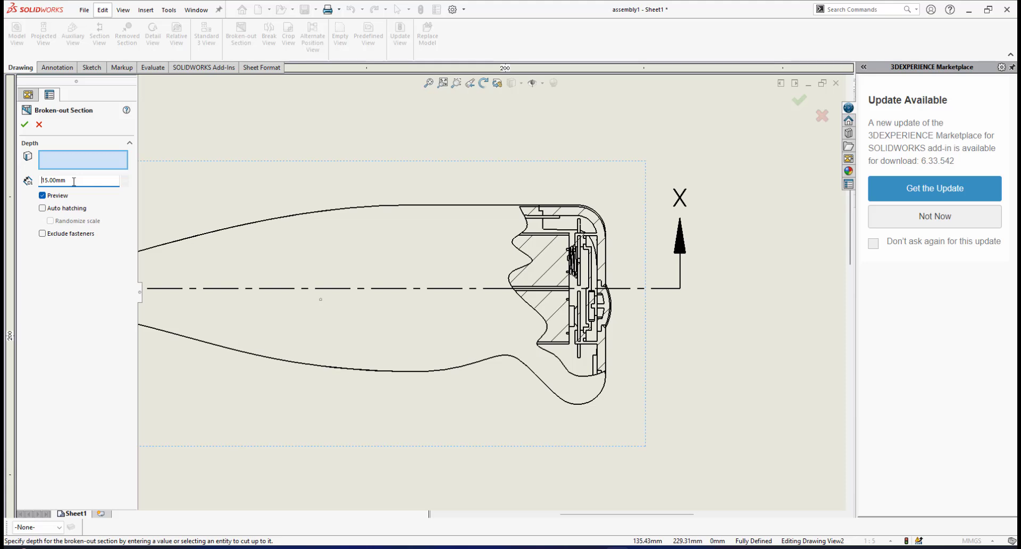
{"action": "left_click", "coordinate": [25, 125]}
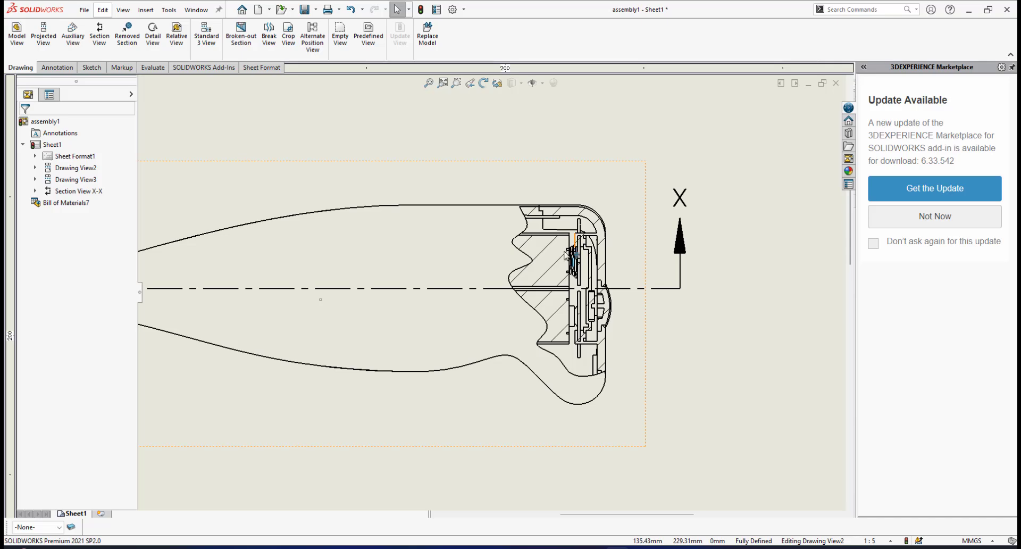
Examine the broken-out section at the handle's rear end, including the hatched AAA batteries, battery connector spring and push button parts
{"action": "scroll", "coordinate": [565, 255], "scroll_direction": "down", "scroll_amount": 3}
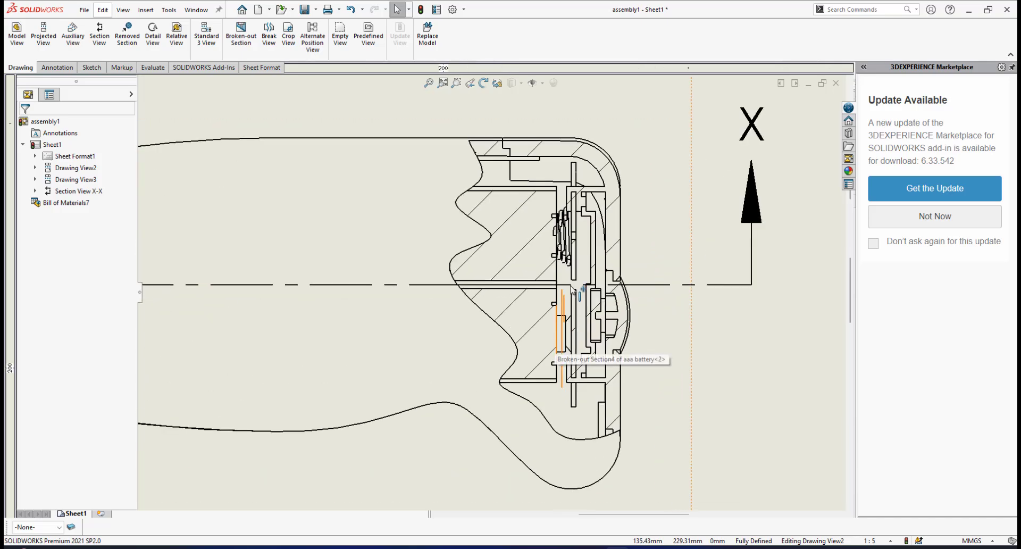
{"action": "scroll", "coordinate": [571, 289], "scroll_direction": "up", "scroll_amount": 3}
{"action": "scroll", "coordinate": [514, 264], "scroll_direction": "down", "scroll_amount": 3}
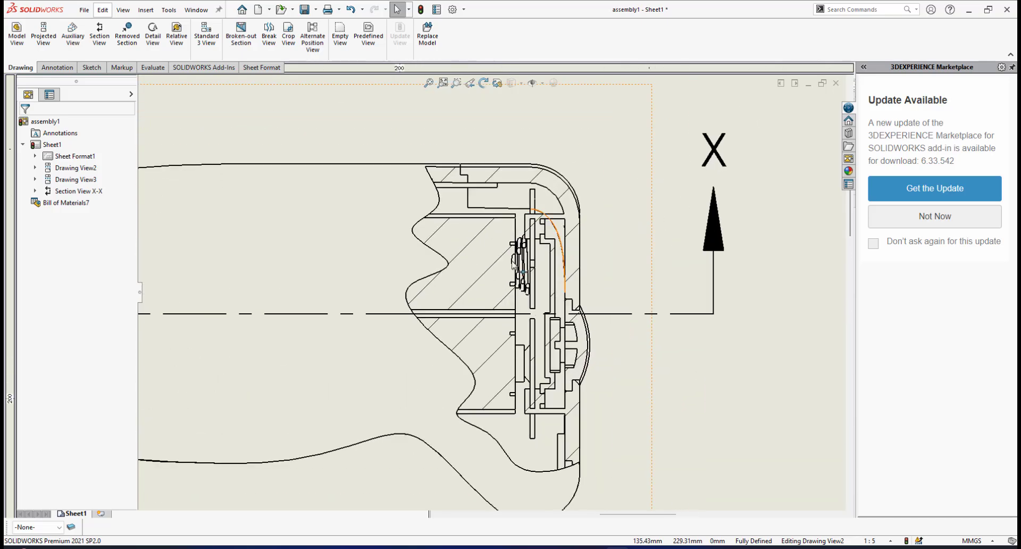
{"action": "scroll", "coordinate": [425, 277], "scroll_direction": "up", "scroll_amount": 2}
{"action": "scroll", "coordinate": [430, 270], "scroll_direction": "down", "scroll_amount": 1}
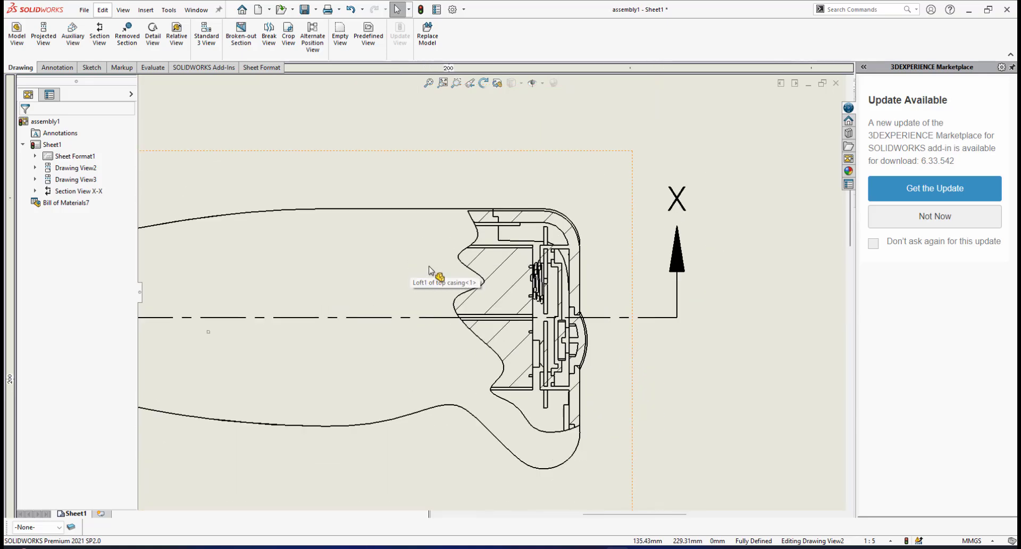
{"action": "scroll", "coordinate": [430, 271], "scroll_direction": "down", "scroll_amount": 4}
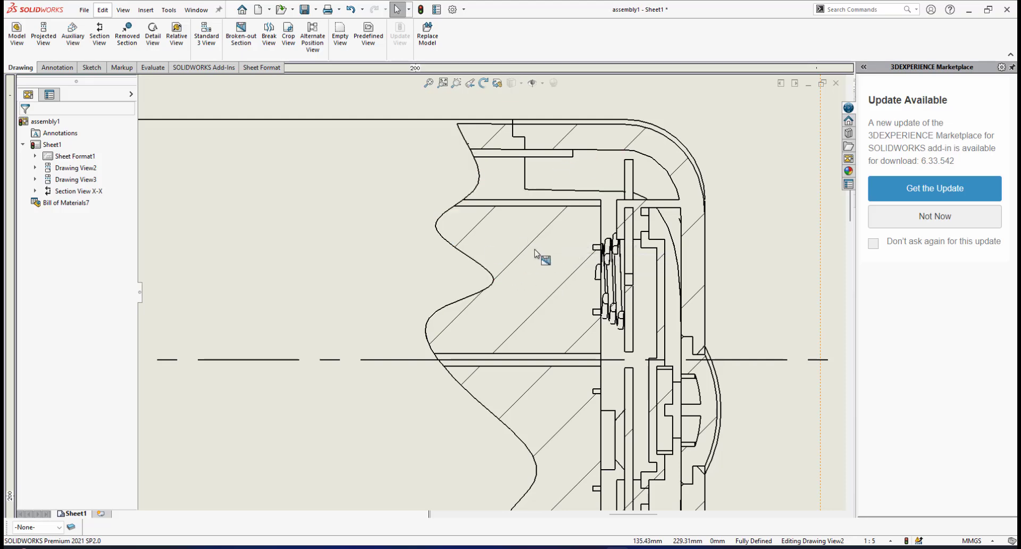
{"action": "scroll", "coordinate": [515, 293], "scroll_direction": "up", "scroll_amount": 1}
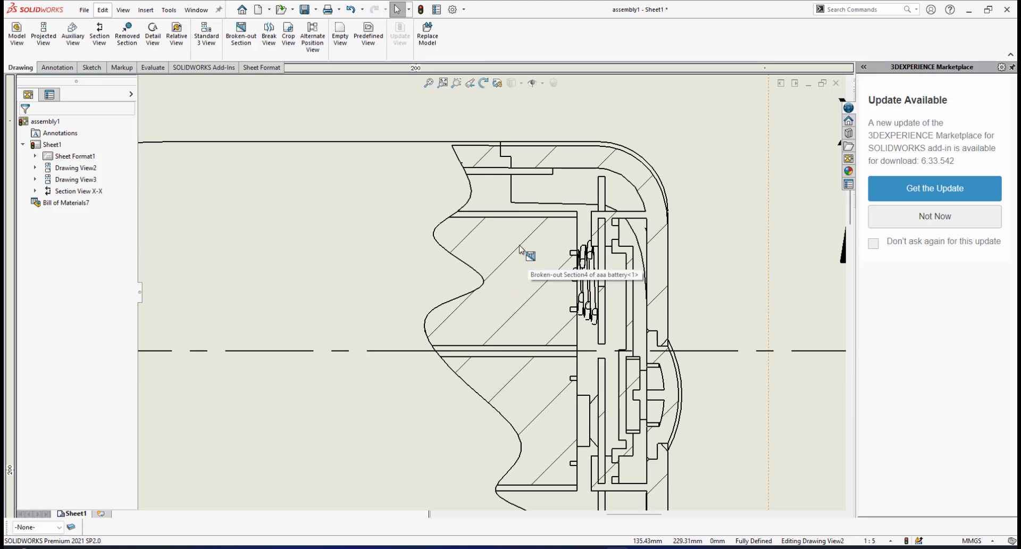
{"action": "scroll", "coordinate": [521, 266], "scroll_direction": "up", "scroll_amount": 2}
{"action": "scroll", "coordinate": [537, 272], "scroll_direction": "down", "scroll_amount": 3}
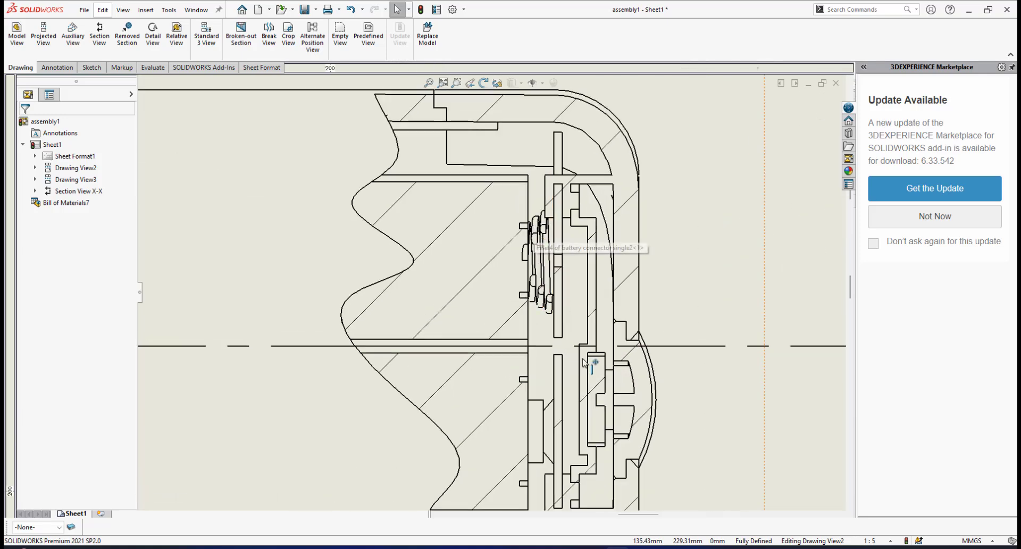
{"action": "scroll", "coordinate": [592, 372], "scroll_direction": "down", "scroll_amount": 1}
{"action": "scroll", "coordinate": [542, 349], "scroll_direction": "up", "scroll_amount": 2}
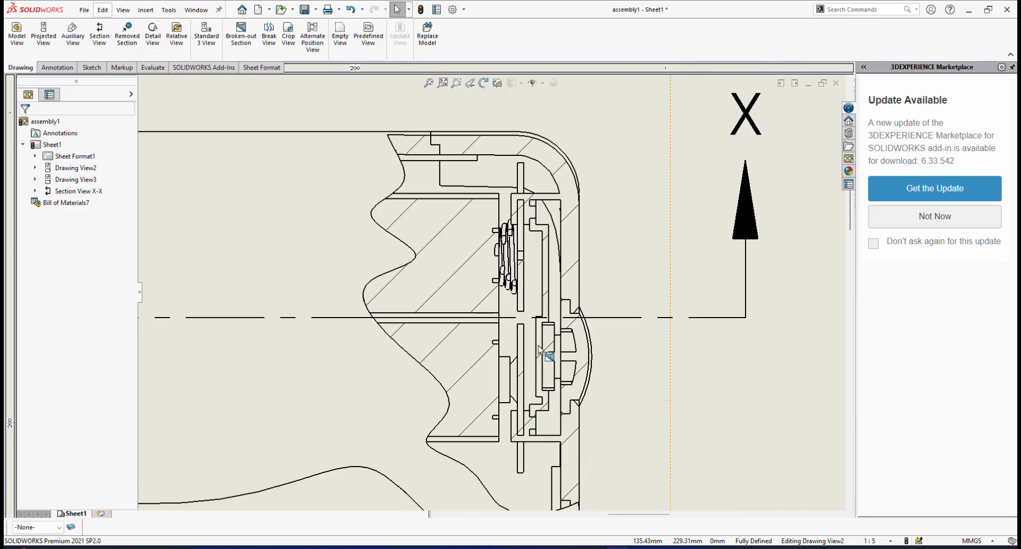
{"action": "scroll", "coordinate": [539, 346], "scroll_direction": "down", "scroll_amount": 1}
{"action": "scroll", "coordinate": [534, 362], "scroll_direction": "up", "scroll_amount": 2}
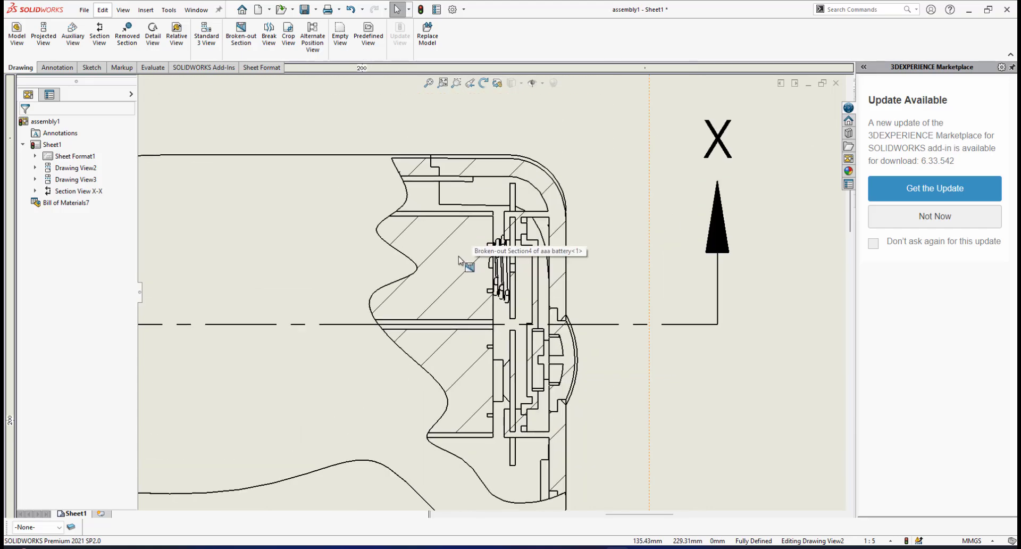
{"action": "scroll", "coordinate": [459, 261], "scroll_direction": "up", "scroll_amount": 2}
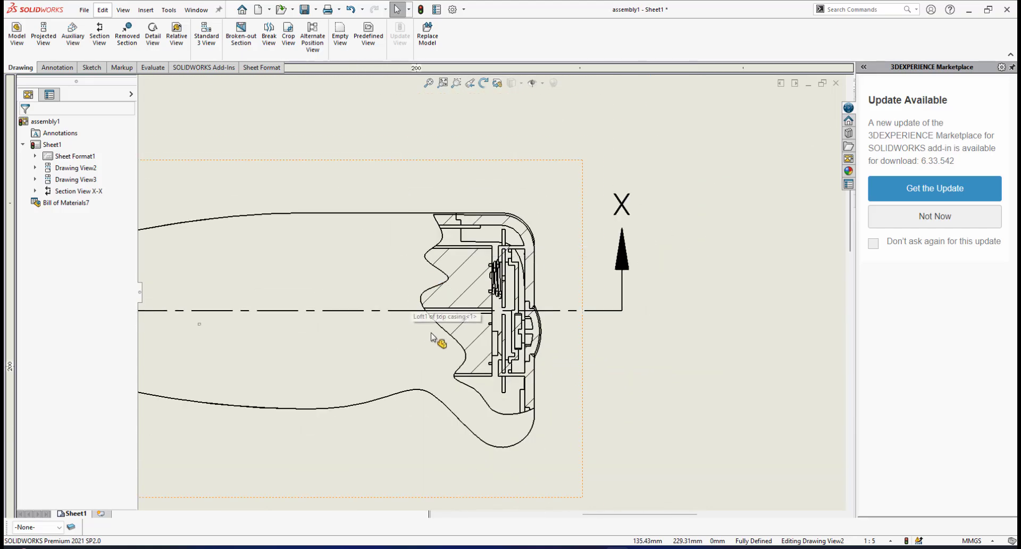
{"action": "scroll", "coordinate": [432, 337], "scroll_direction": "up", "scroll_amount": 3}
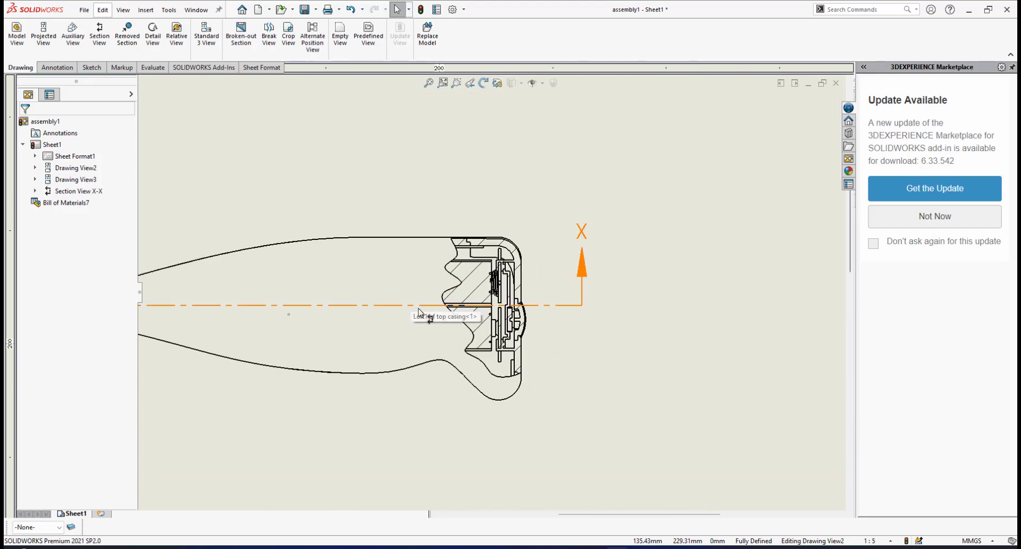
Open the section scope properties of the side view's broken-out section
{"action": "left_click", "coordinate": [35, 168]}
{"action": "left_click", "coordinate": [86, 179]}
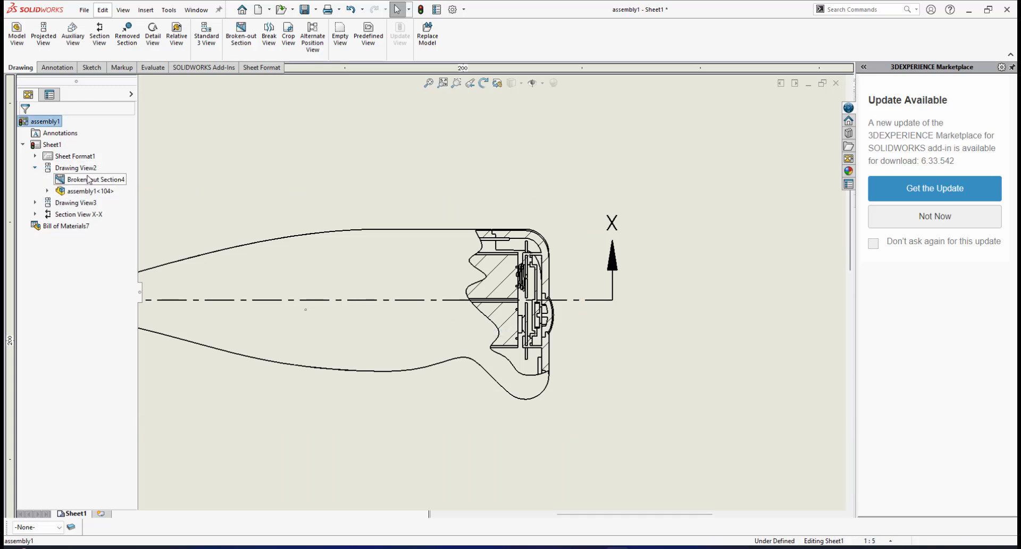
{"action": "right_click", "coordinate": [87, 179]}
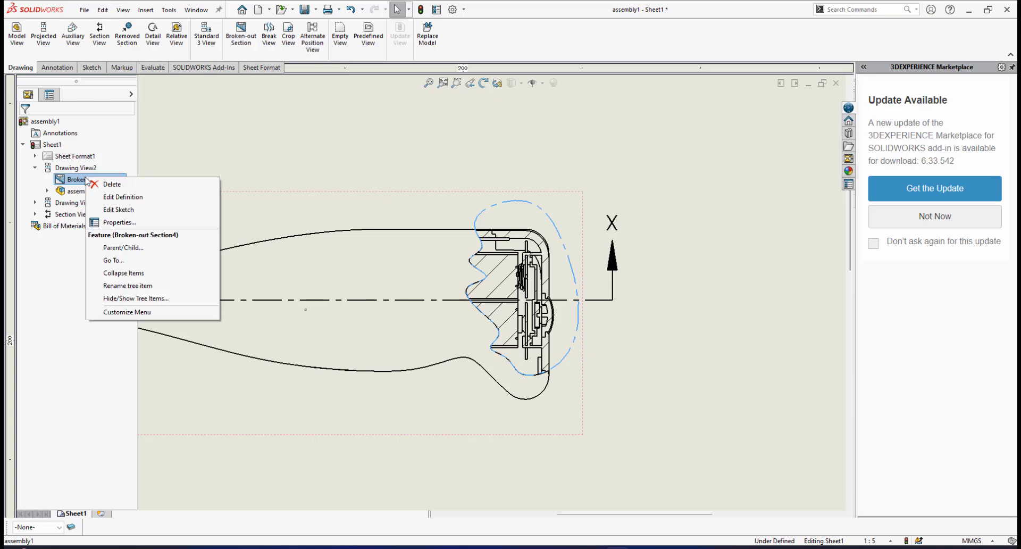
{"action": "left_click", "coordinate": [114, 222]}
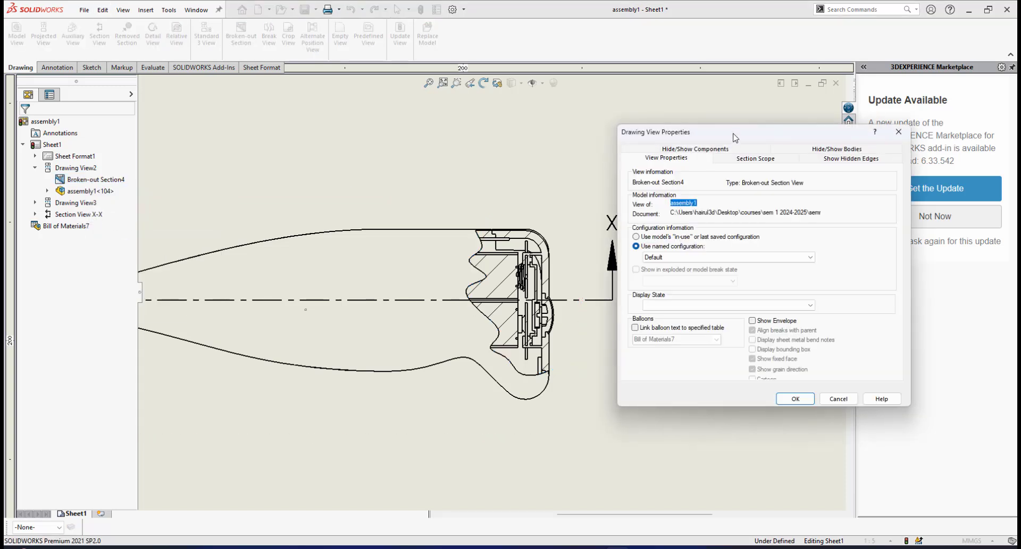
{"action": "left_click_drag", "start_coordinate": [734, 137], "coordinate": [742, 132]}
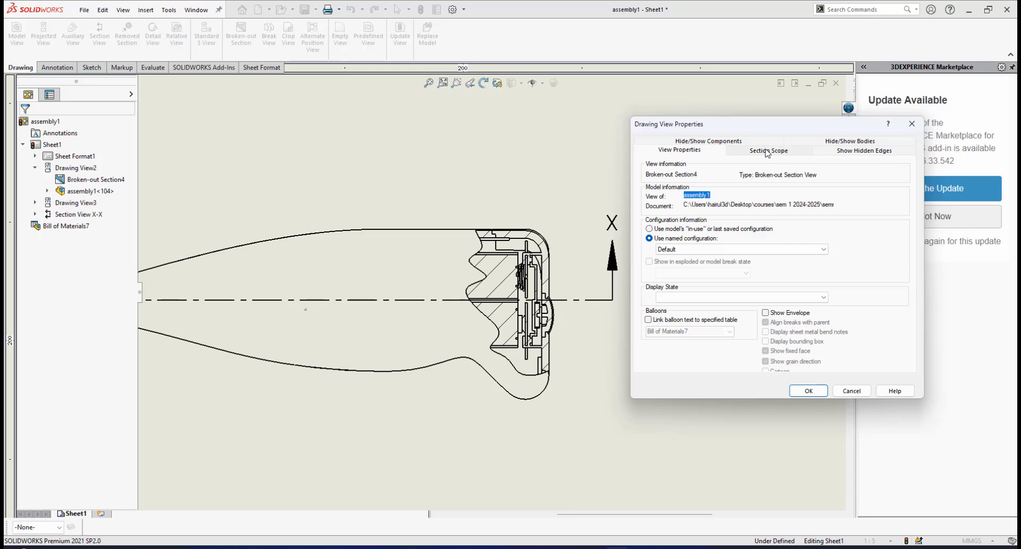
{"action": "left_click", "coordinate": [768, 151]}
Add both AAA batteries to the components excluded from the broken-out section cut
{"action": "scroll", "coordinate": [563, 313], "scroll_direction": "down", "scroll_amount": 1}
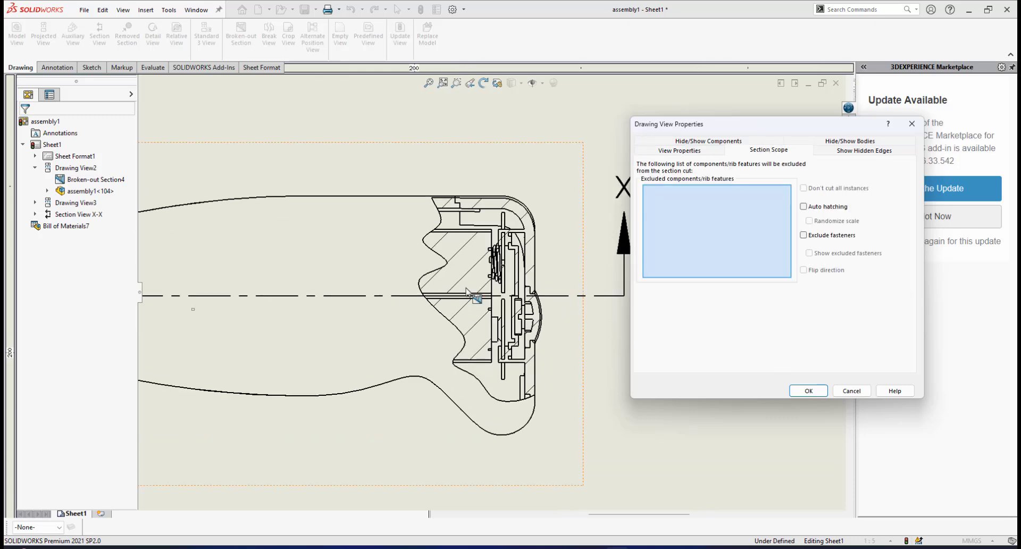
{"action": "scroll", "coordinate": [474, 296], "scroll_direction": "down", "scroll_amount": 1}
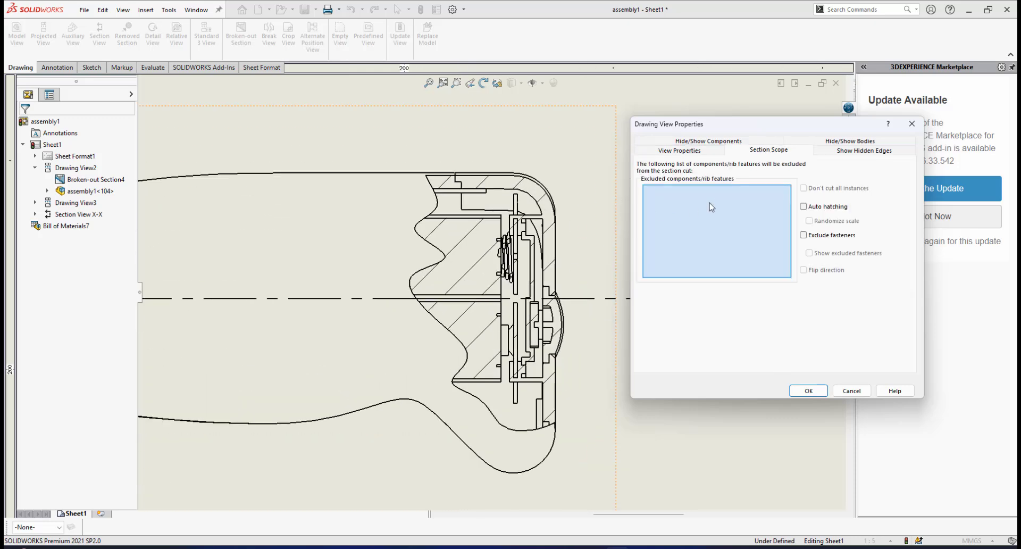
{"action": "left_click", "coordinate": [459, 250]}
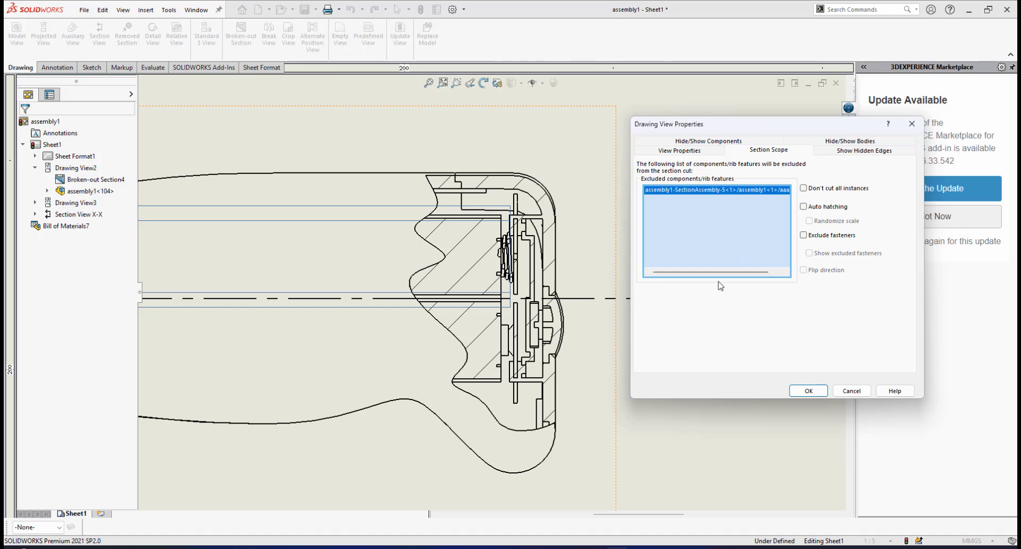
{"action": "mouse_move", "coordinate": [720, 272]}
{"action": "left_mouse_down"}
{"action": "mouse_move", "coordinate": [757, 272]}
{"action": "mouse_move", "coordinate": [683, 272]}
{"action": "left_mouse_up"}
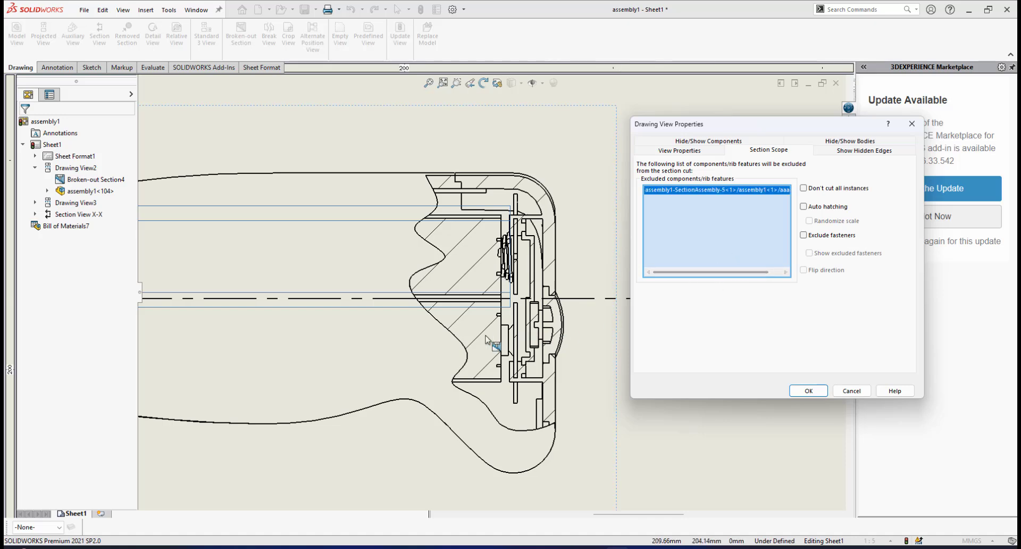
{"action": "left_click", "coordinate": [477, 338]}
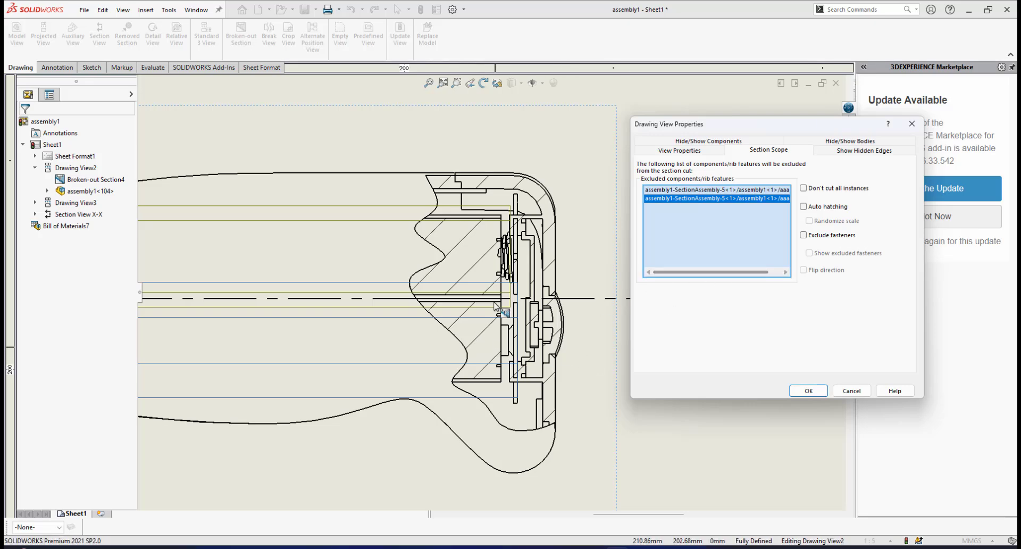
Add the coiled battery connector at the upper battery's end to the components excluded from the section cut
{"action": "scroll", "coordinate": [494, 304], "scroll_direction": "down", "scroll_amount": 5}
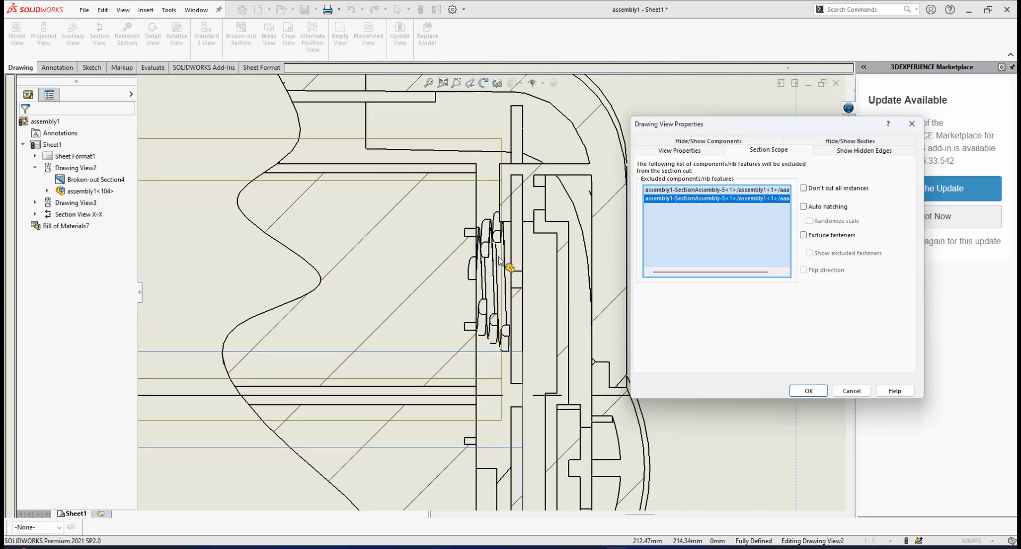
{"action": "scroll", "coordinate": [500, 260], "scroll_direction": "down", "scroll_amount": 2}
{"action": "scroll", "coordinate": [491, 266], "scroll_direction": "down", "scroll_amount": 1}
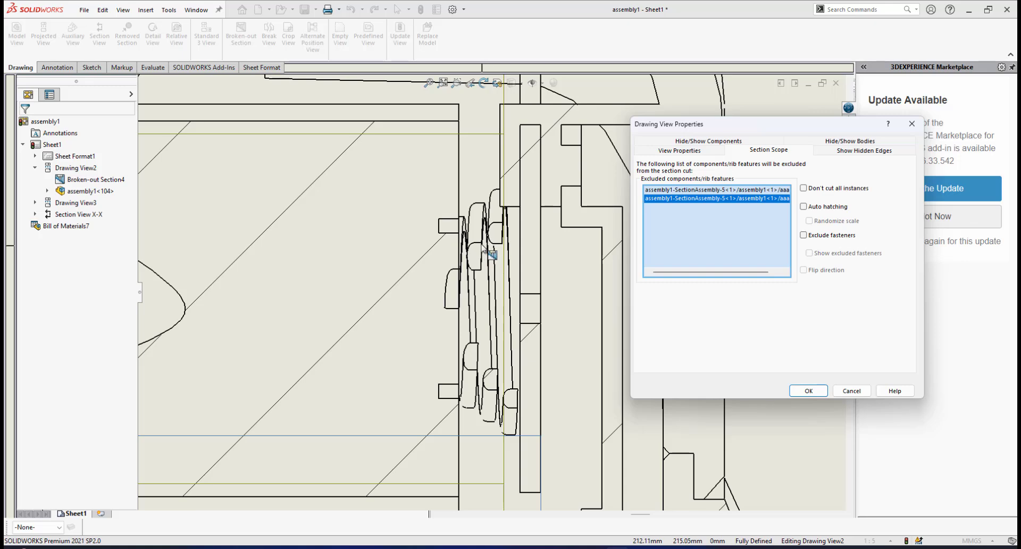
{"action": "left_click", "coordinate": [475, 249]}
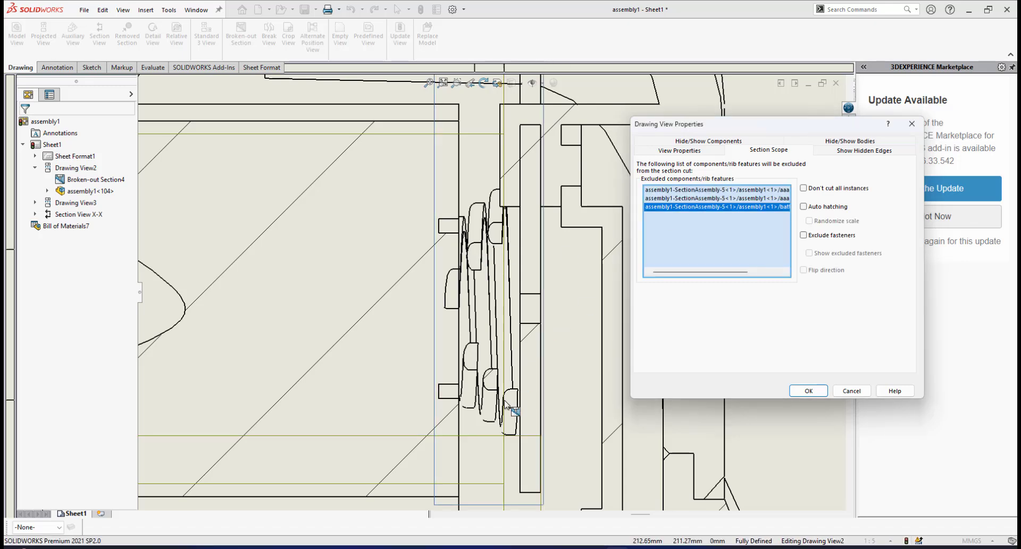
Add the second battery connector, at the lower battery's end, to the components excluded from the section cut
{"action": "scroll", "coordinate": [501, 415], "scroll_direction": "up", "scroll_amount": 2}
{"action": "scroll", "coordinate": [499, 413], "scroll_direction": "up", "scroll_amount": 4}
{"action": "scroll", "coordinate": [498, 419], "scroll_direction": "down", "scroll_amount": 4}
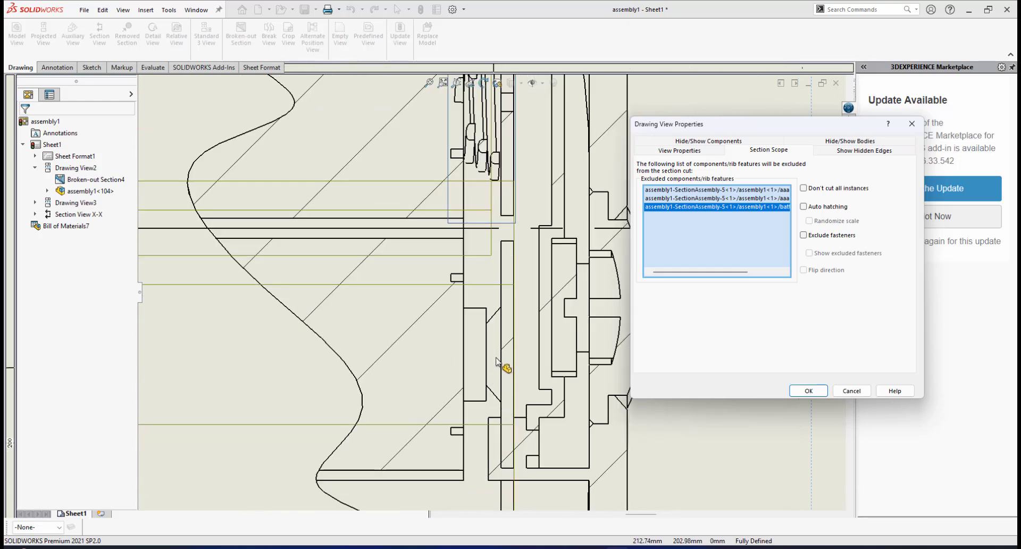
{"action": "scroll", "coordinate": [508, 343], "scroll_direction": "down", "scroll_amount": 1}
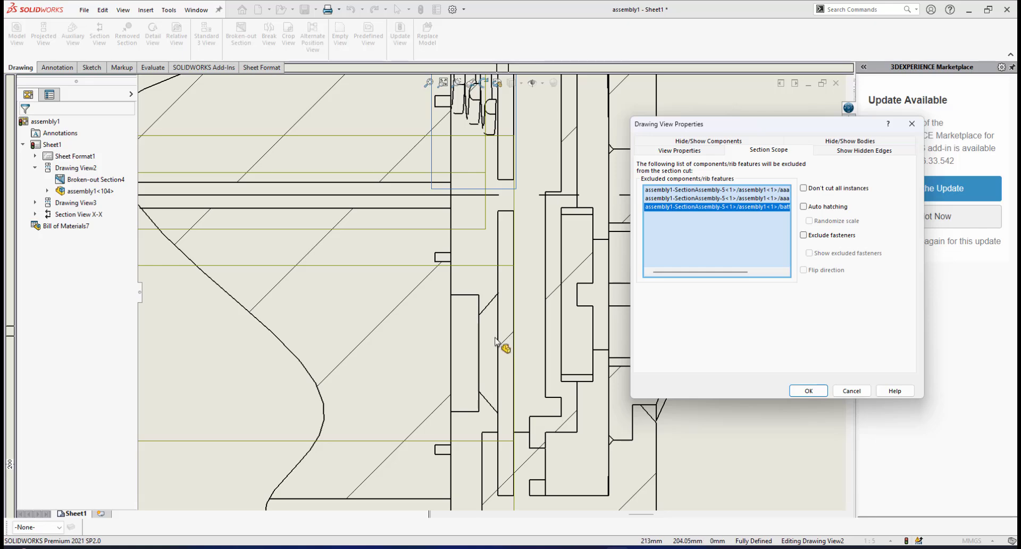
{"action": "scroll", "coordinate": [492, 349], "scroll_direction": "down", "scroll_amount": 1}
{"action": "scroll", "coordinate": [491, 348], "scroll_direction": "up", "scroll_amount": 2}
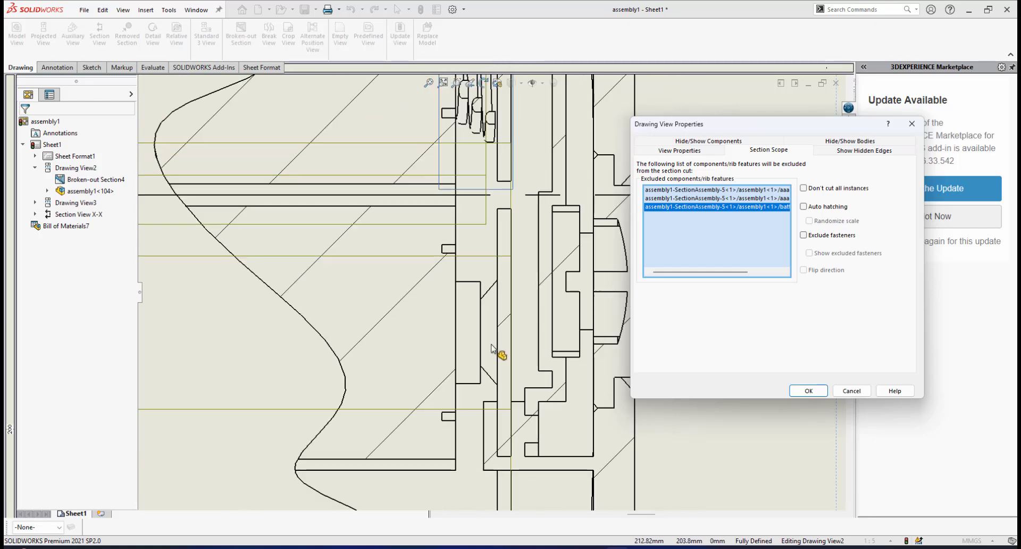
{"action": "left_click", "coordinate": [507, 320]}
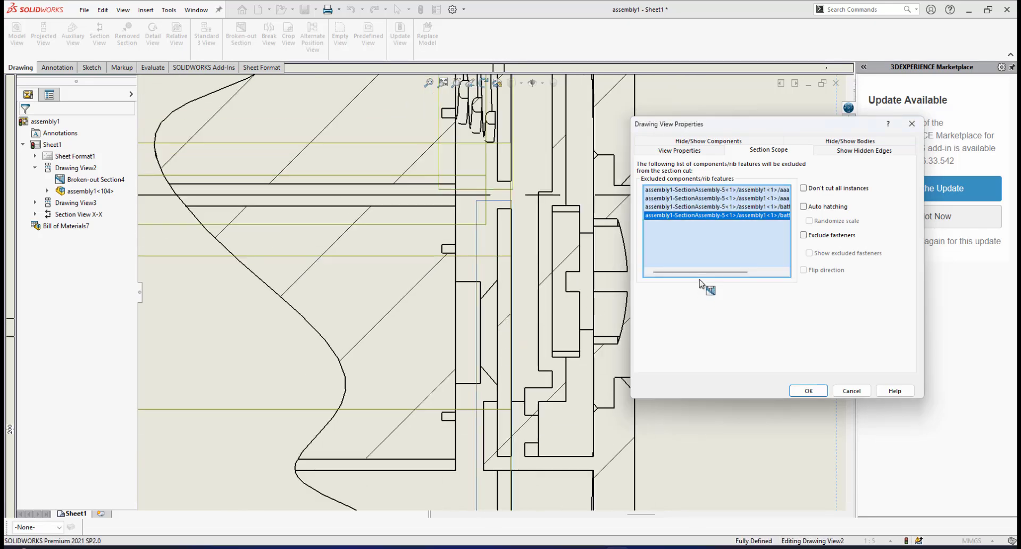
{"action": "mouse_move", "coordinate": [719, 273]}
{"action": "left_mouse_down"}
{"action": "mouse_move", "coordinate": [767, 277]}
{"action": "mouse_move", "coordinate": [727, 276]}
{"action": "left_mouse_up"}
Add the tactile switch to the excluded components and apply the section scope to the side view
{"action": "scroll", "coordinate": [556, 279], "scroll_direction": "up", "scroll_amount": 2}
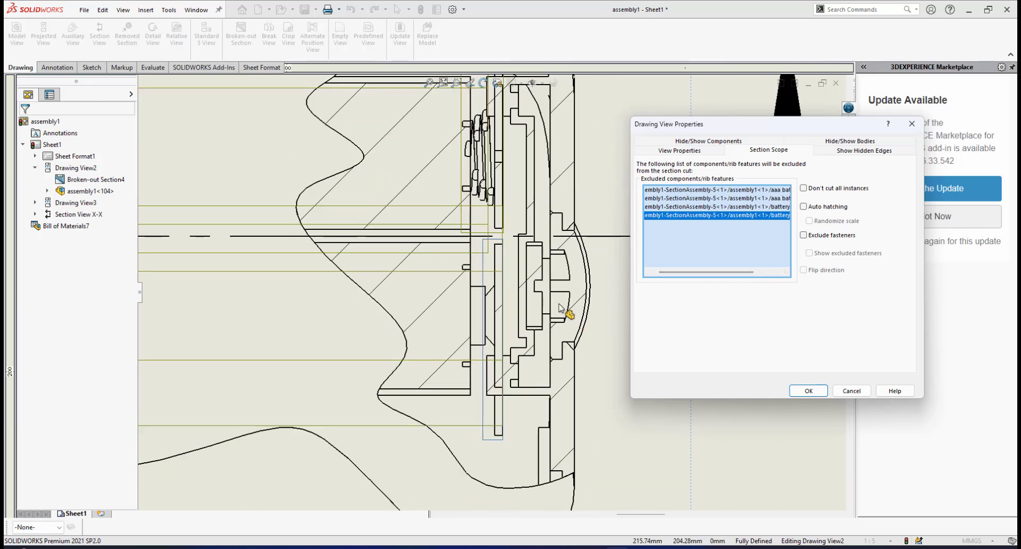
{"action": "scroll", "coordinate": [553, 276], "scroll_direction": "down", "scroll_amount": 1}
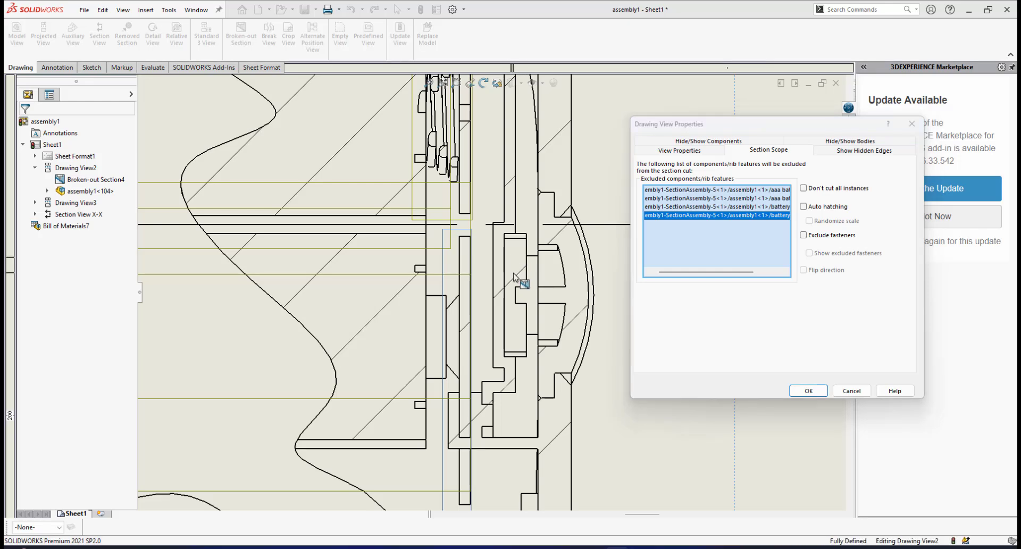
{"action": "left_click", "coordinate": [523, 277]}
{"action": "left_click_drag", "start_coordinate": [736, 272], "coordinate": [778, 272]}
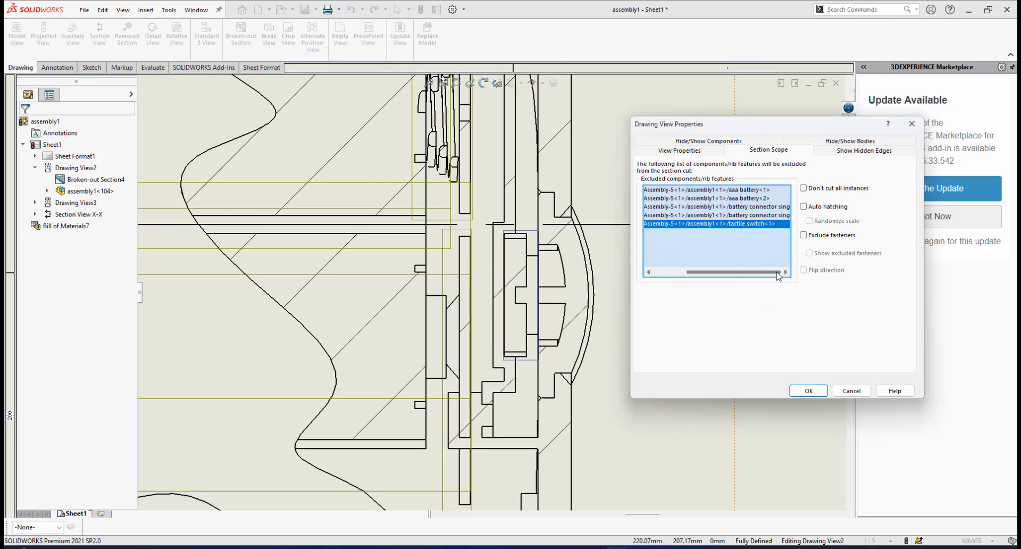
{"action": "left_click", "coordinate": [806, 391]}
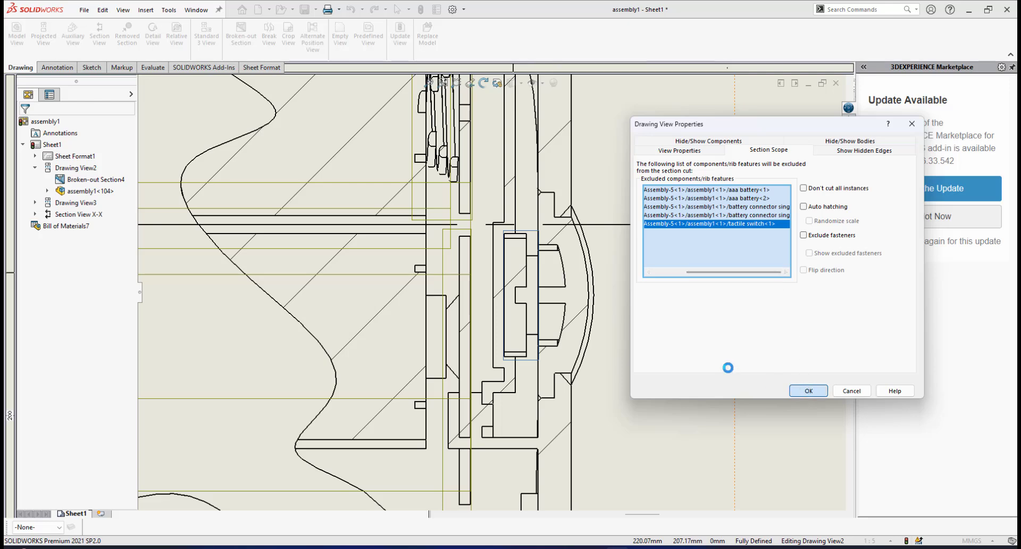
Turn off the material crosshatch for the top casing in the broken-out section and choose the Parallel Lines hatch pattern
{"action": "scroll", "coordinate": [479, 254], "scroll_direction": "up", "scroll_amount": 4}
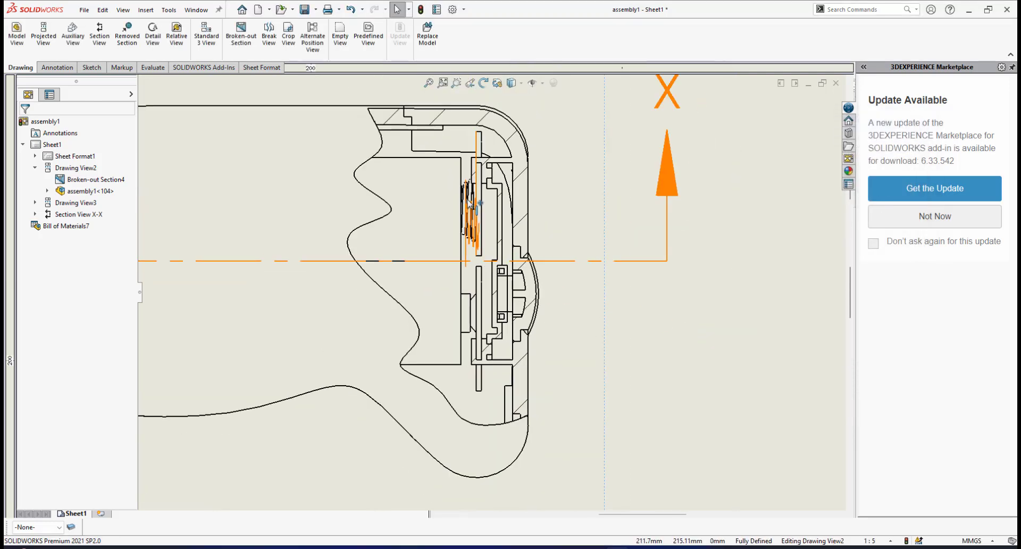
{"action": "scroll", "coordinate": [466, 202], "scroll_direction": "down", "scroll_amount": 3}
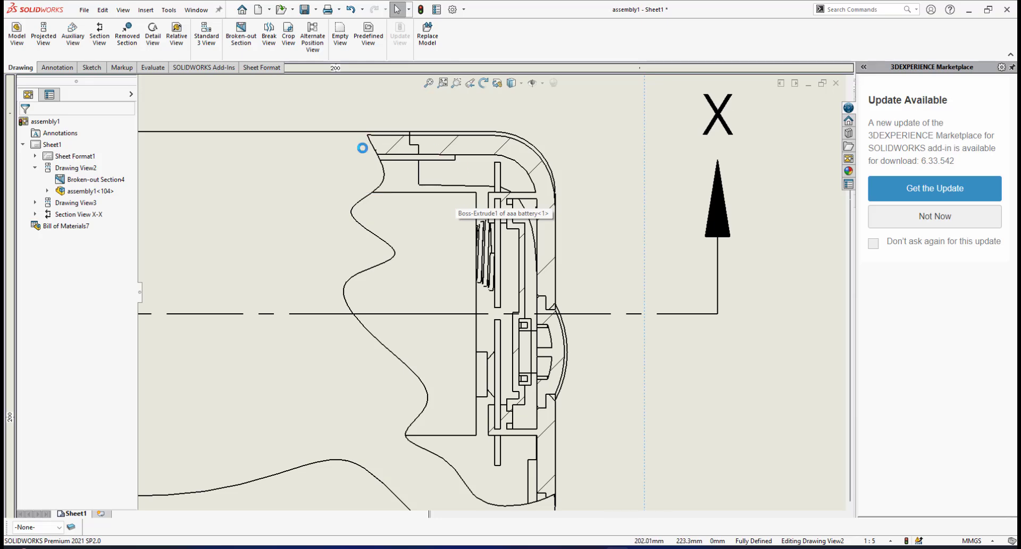
{"action": "scroll", "coordinate": [423, 162], "scroll_direction": "down", "scroll_amount": 1}
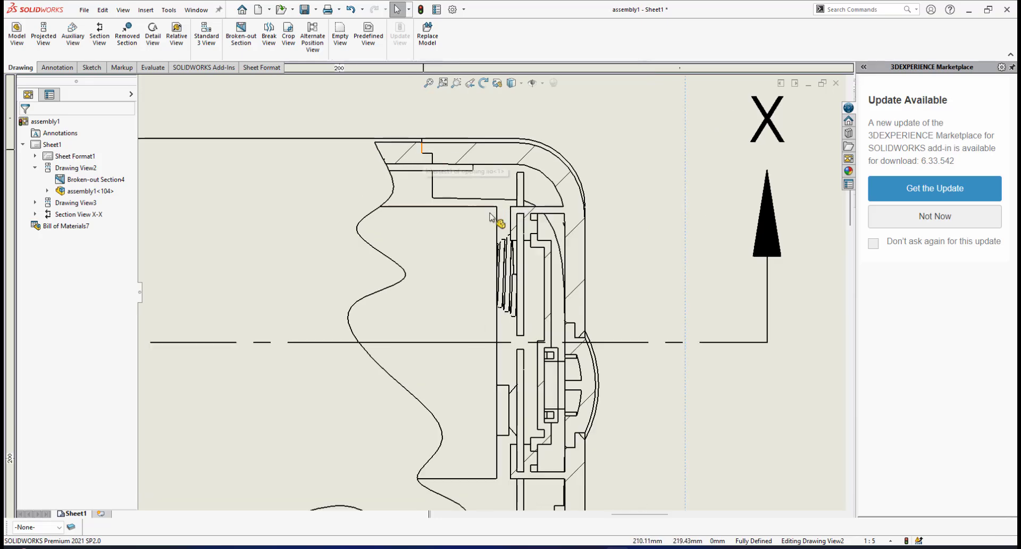
{"action": "scroll", "coordinate": [489, 216], "scroll_direction": "up", "scroll_amount": 1}
{"action": "scroll", "coordinate": [494, 229], "scroll_direction": "down", "scroll_amount": 3}
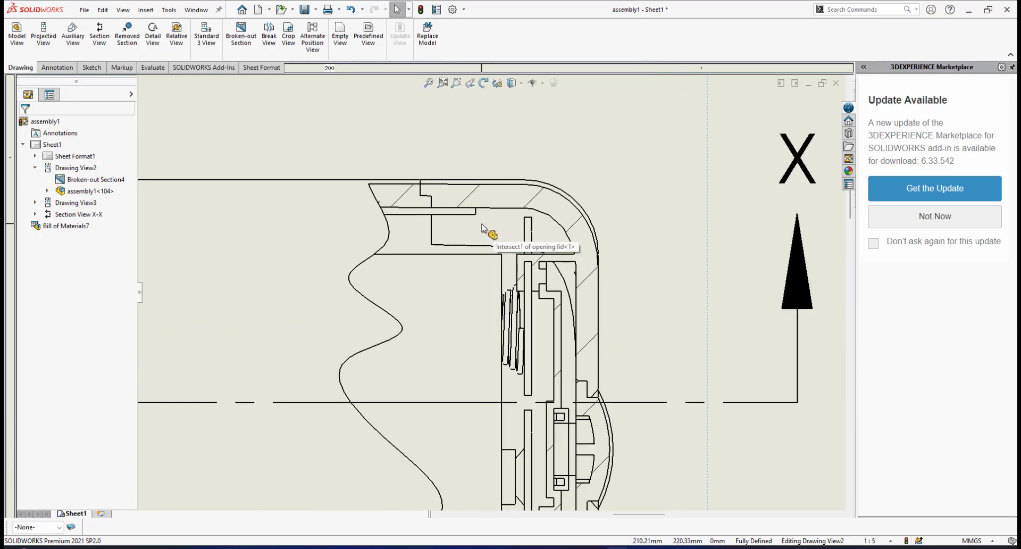
{"action": "scroll", "coordinate": [417, 217], "scroll_direction": "down", "scroll_amount": 2}
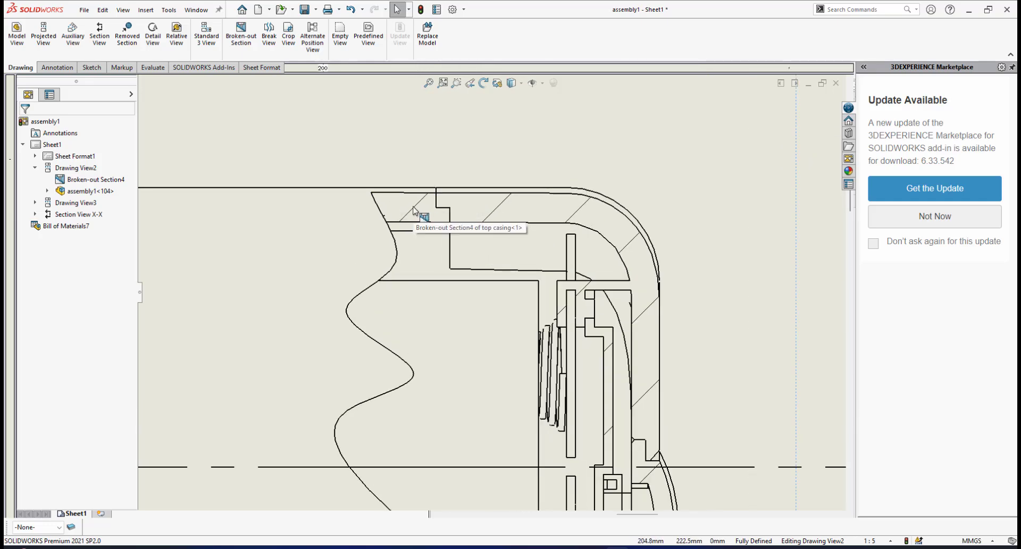
{"action": "double_click", "coordinate": [414, 210]}
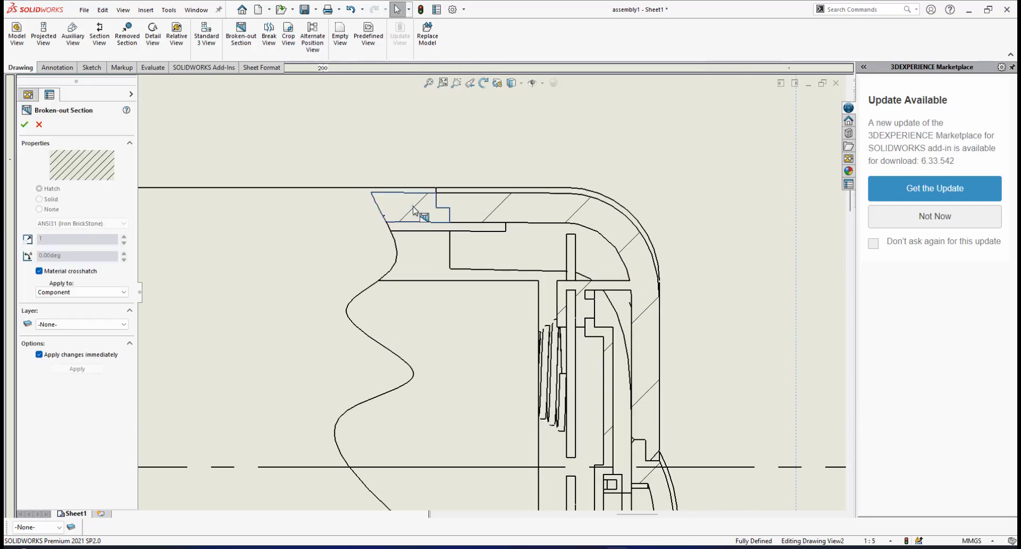
{"action": "left_click", "coordinate": [39, 271]}
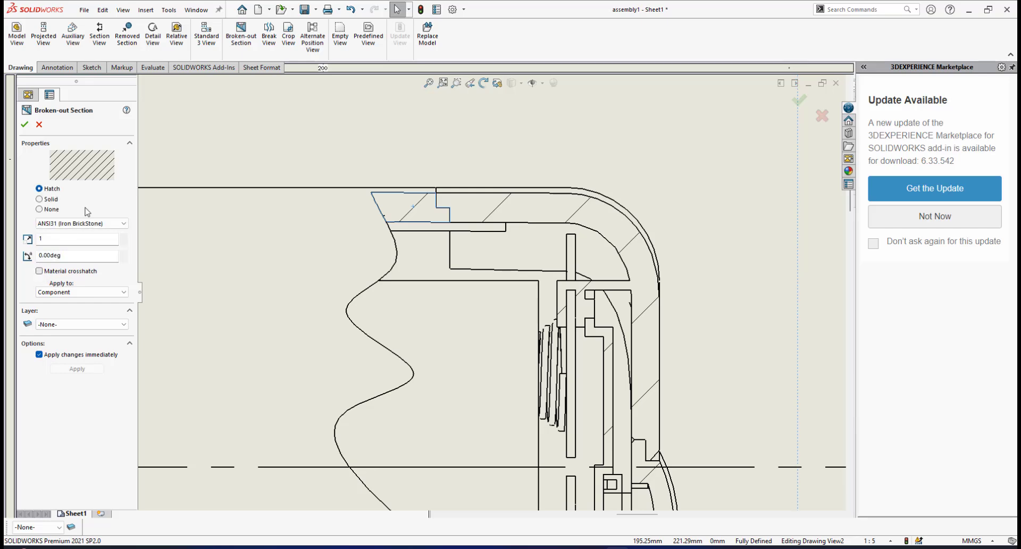
{"action": "left_click", "coordinate": [122, 223]}
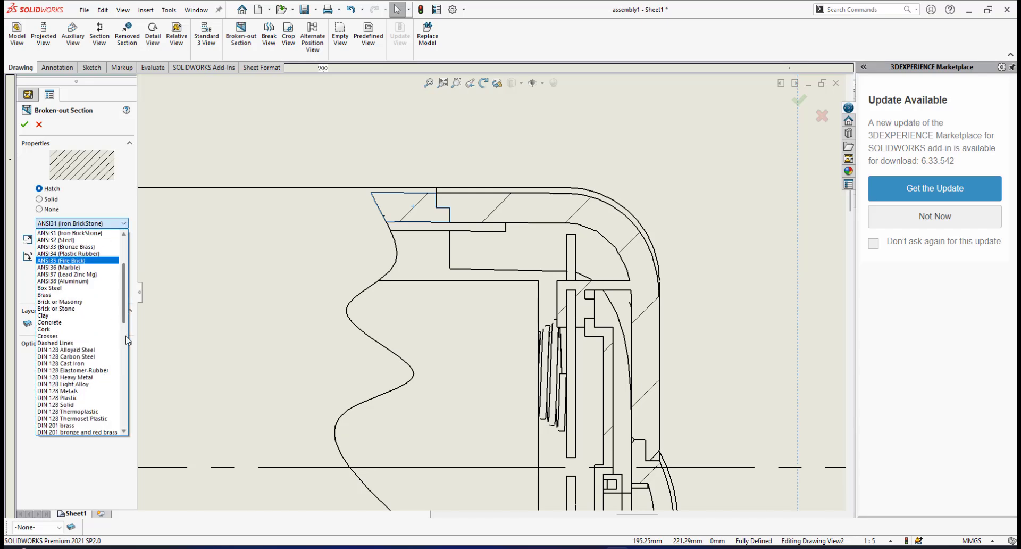
{"action": "scroll", "coordinate": [80, 394], "scroll_direction": "down", "scroll_amount": 5}
{"action": "left_click", "coordinate": [51, 373]}
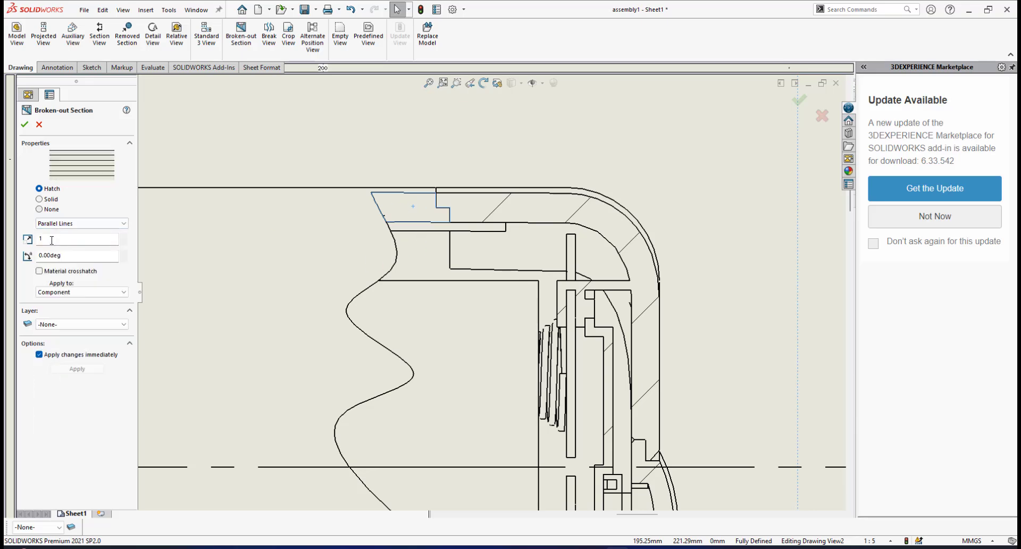
Set the top casing's hatch scale to 3 and its angle to 45 degrees
{"action": "type", "text": "3"}
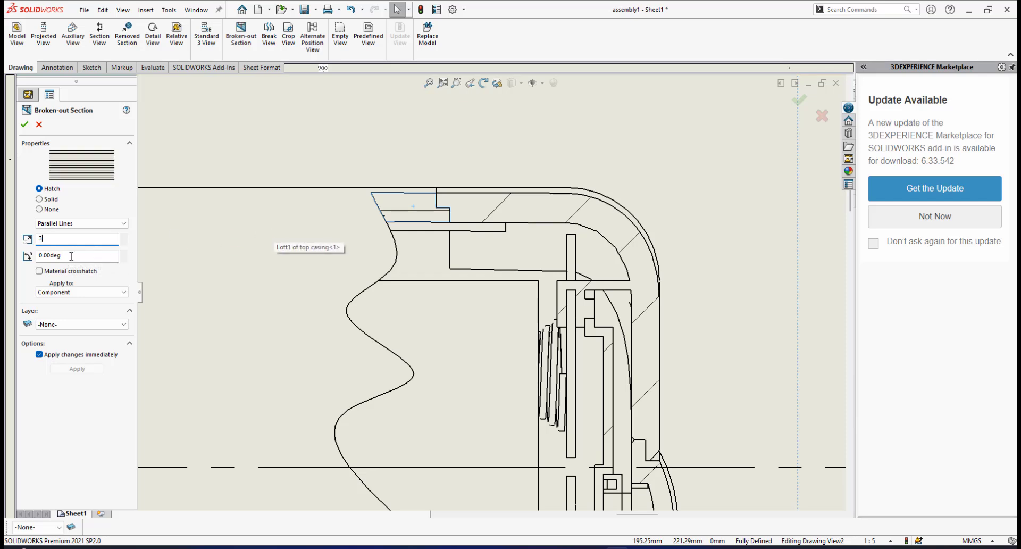
{"action": "left_click", "coordinate": [79, 256]}
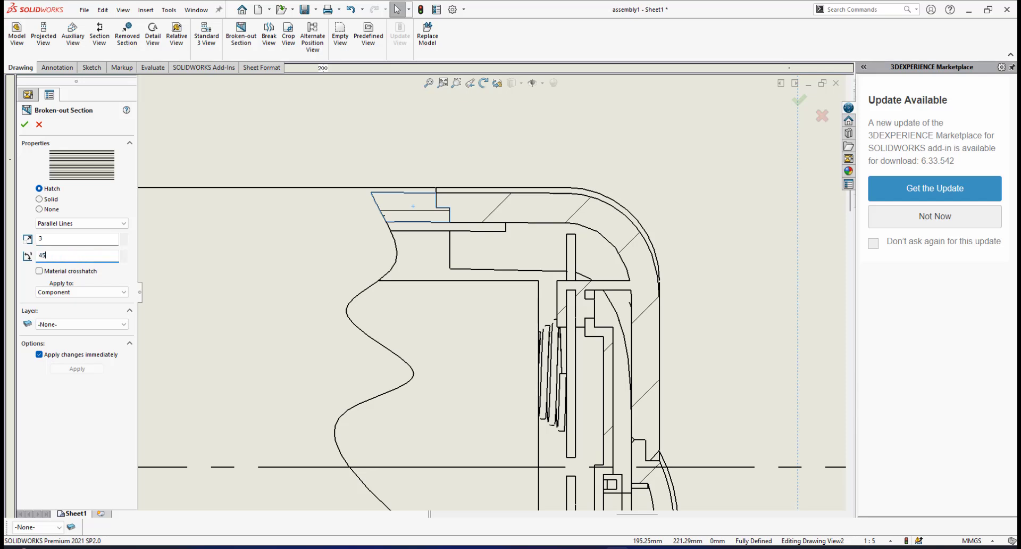
{"action": "key", "text": "Return"}
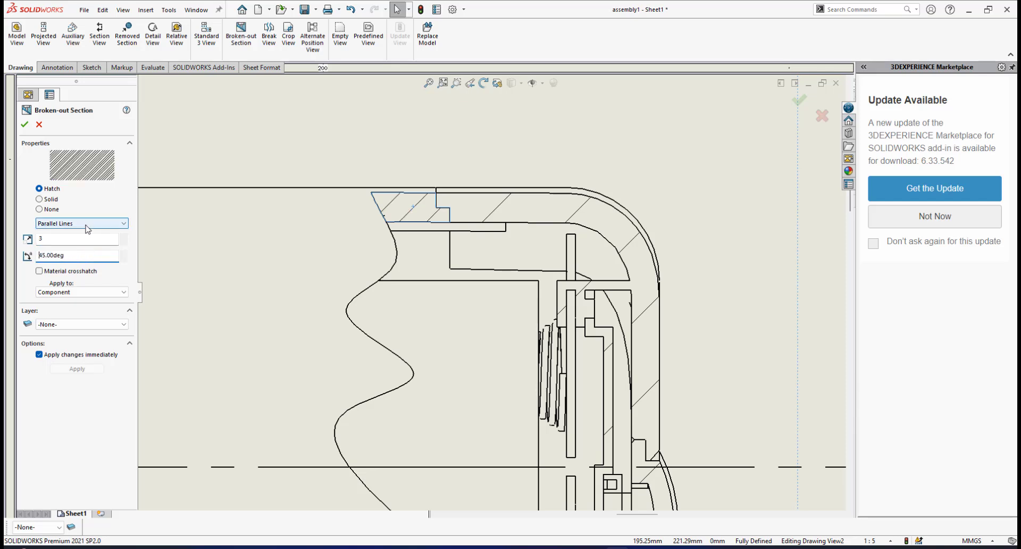
Replace the opening lid's material crosshatch with Parallel Lines at a scale of 3 and an angle of -45 degrees
{"action": "left_click", "coordinate": [574, 217]}
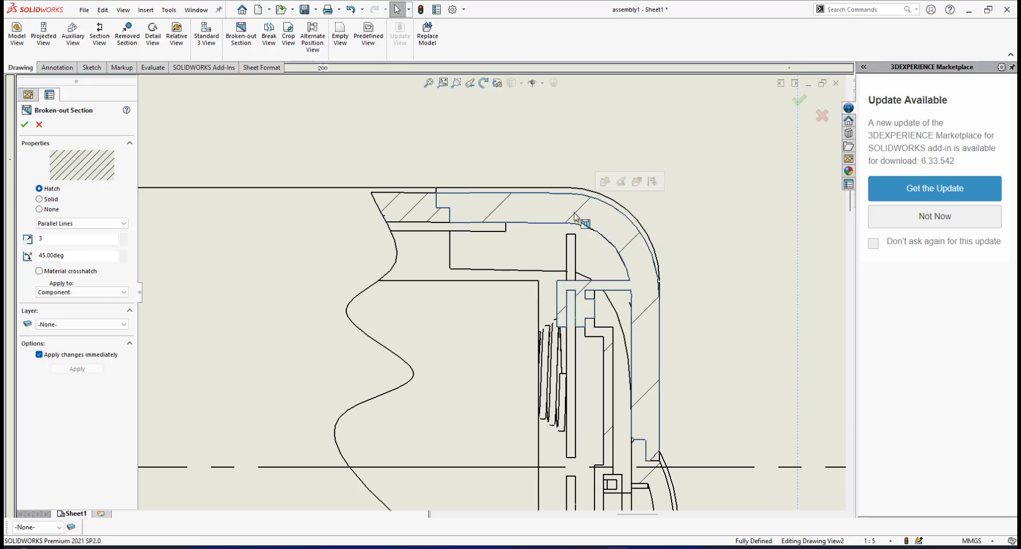
{"action": "left_click", "coordinate": [38, 270]}
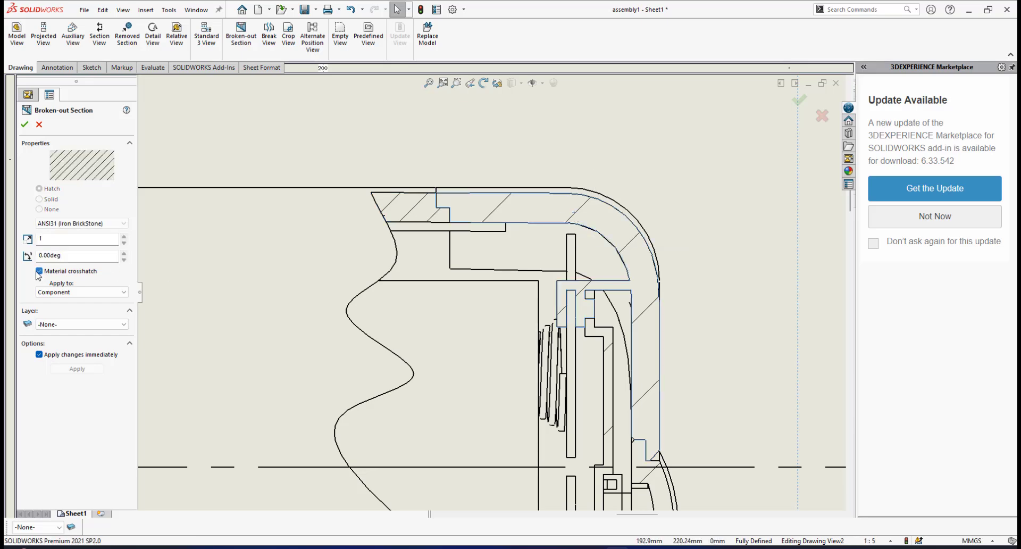
{"action": "left_click", "coordinate": [123, 223]}
{"action": "left_click_drag", "start_coordinate": [126, 274], "coordinate": [125, 401]}
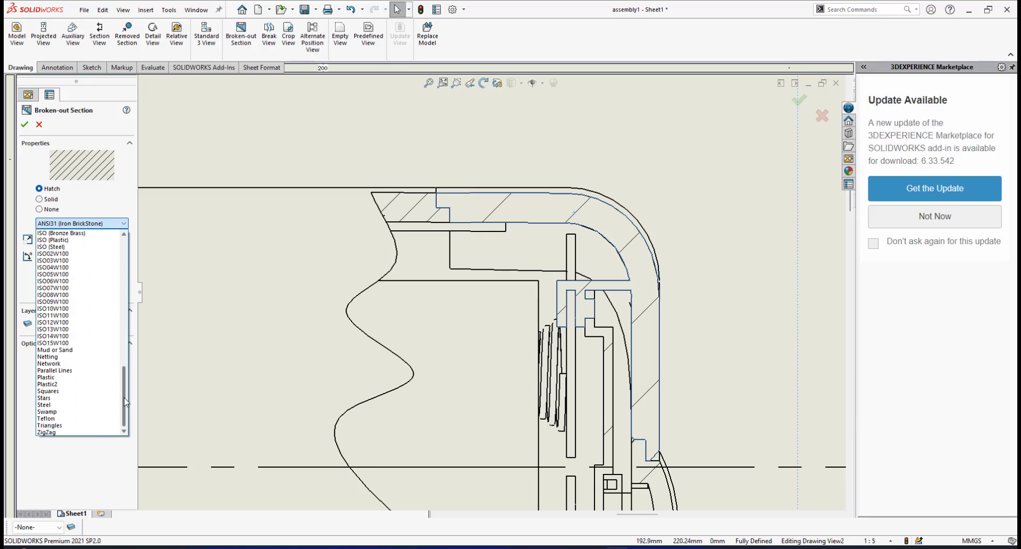
{"action": "left_click", "coordinate": [64, 370]}
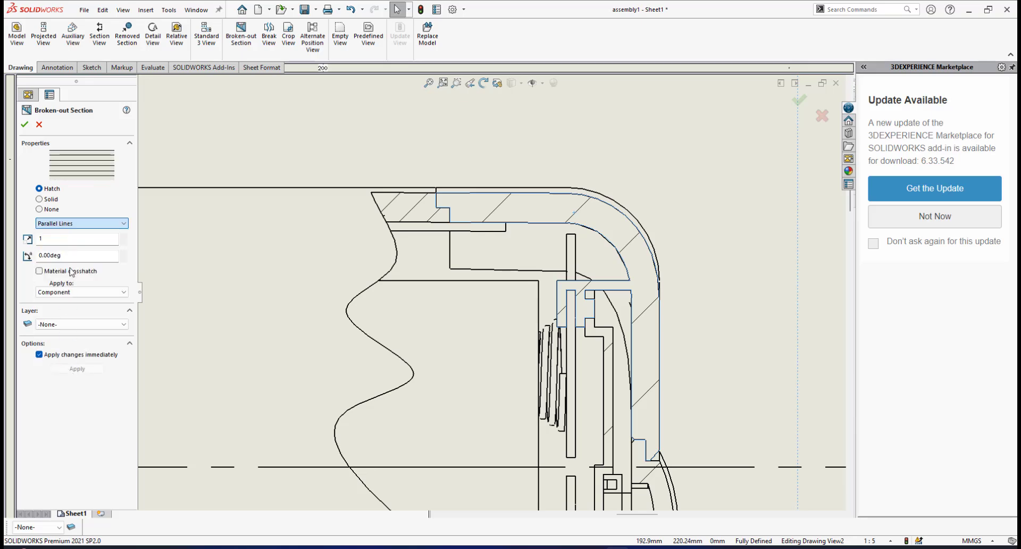
{"action": "left_click", "coordinate": [59, 238]}
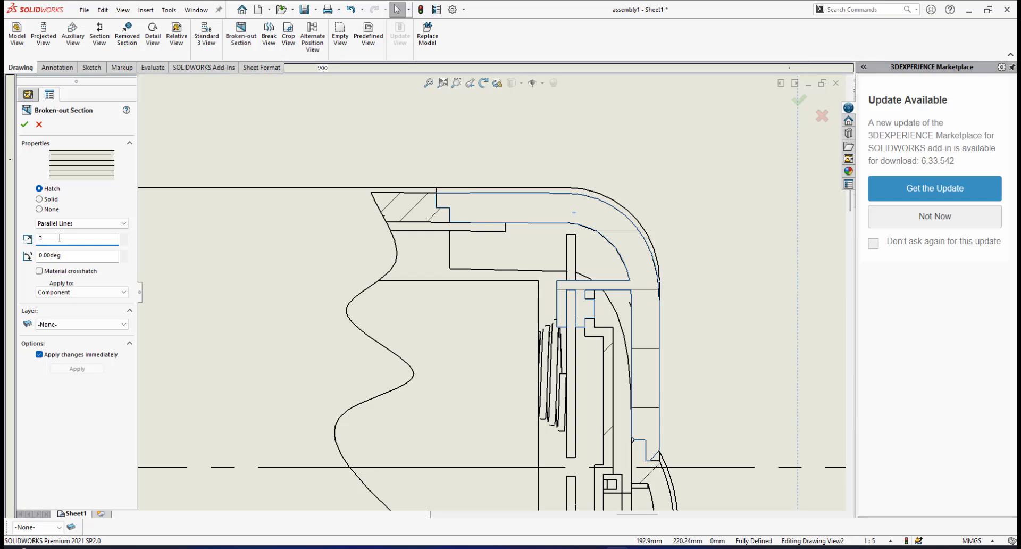
{"action": "left_click", "coordinate": [69, 256]}
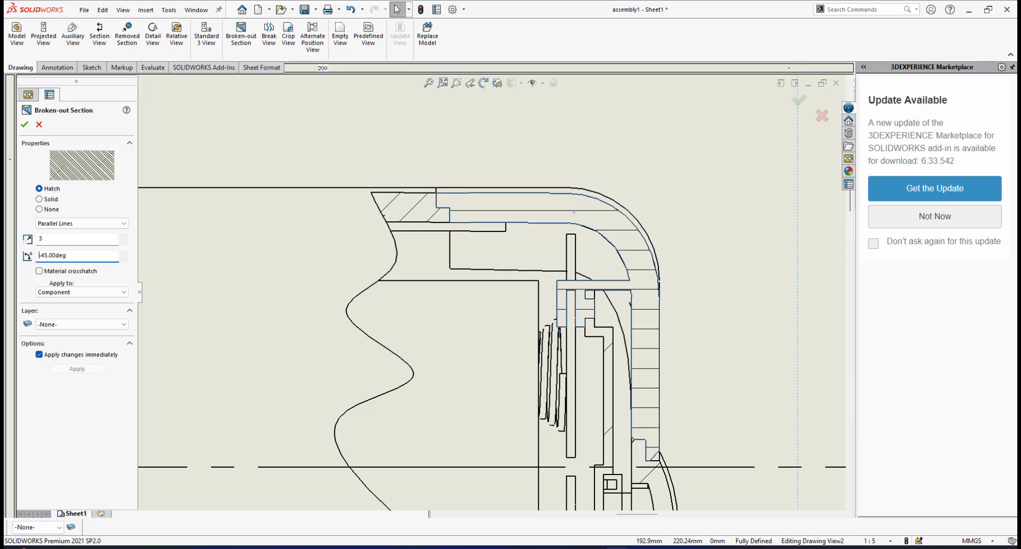
Turn off the push button's material crosshatch in the broken-out section and choose the Parallel Lines hatch pattern
{"action": "scroll", "coordinate": [574, 348], "scroll_direction": "up", "scroll_amount": 4}
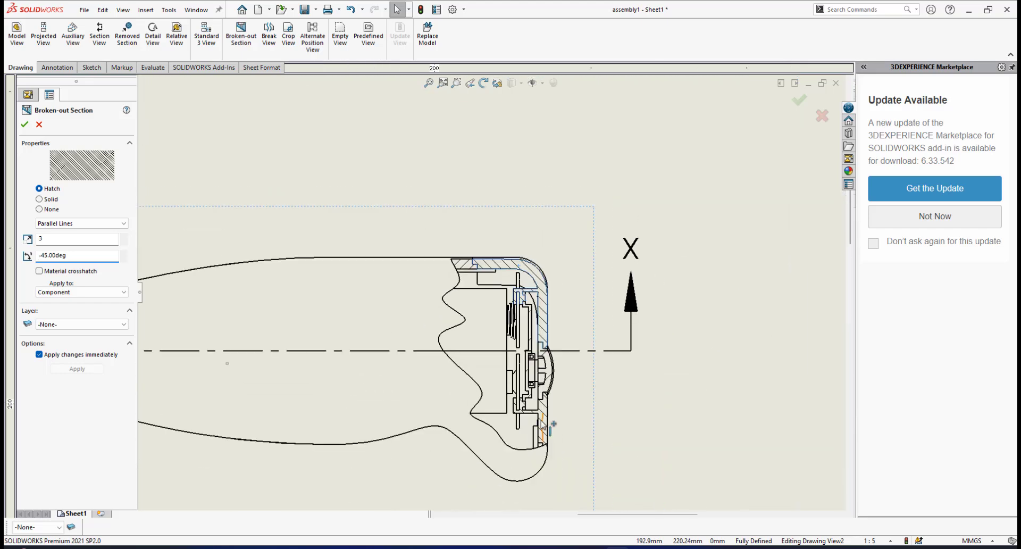
{"action": "scroll", "coordinate": [514, 331], "scroll_direction": "down", "scroll_amount": 3}
{"action": "scroll", "coordinate": [514, 331], "scroll_direction": "down", "scroll_amount": 2}
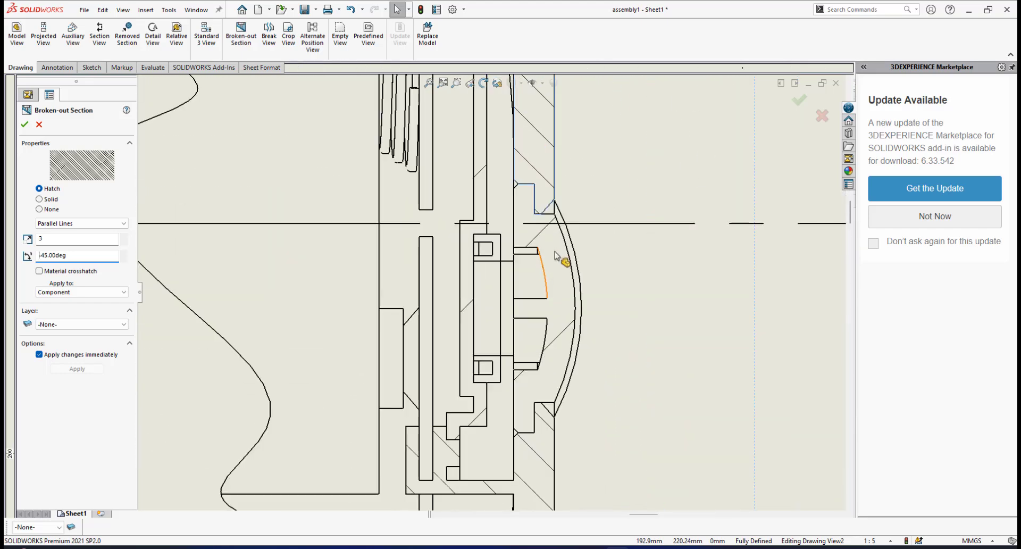
{"action": "left_click", "coordinate": [559, 339]}
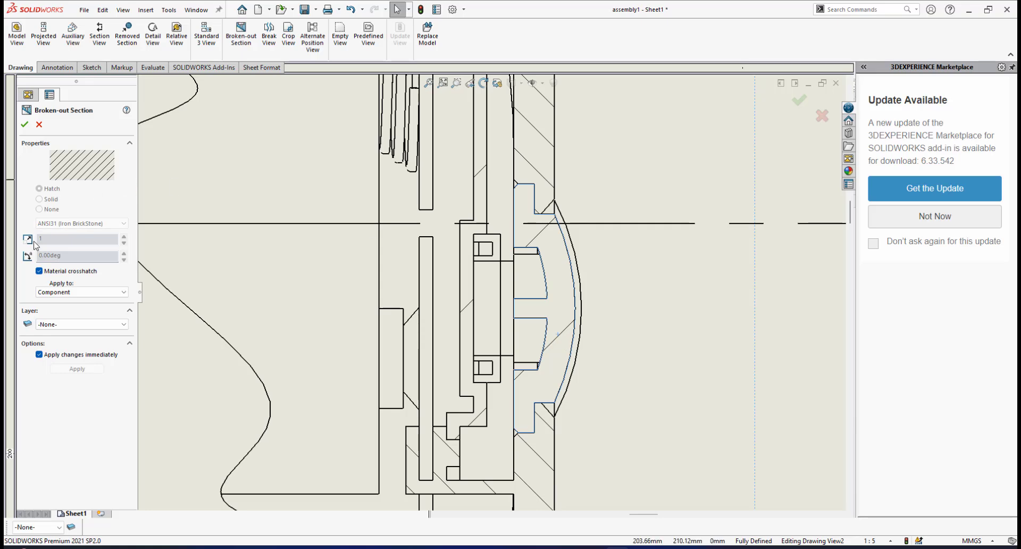
{"action": "left_click", "coordinate": [39, 271]}
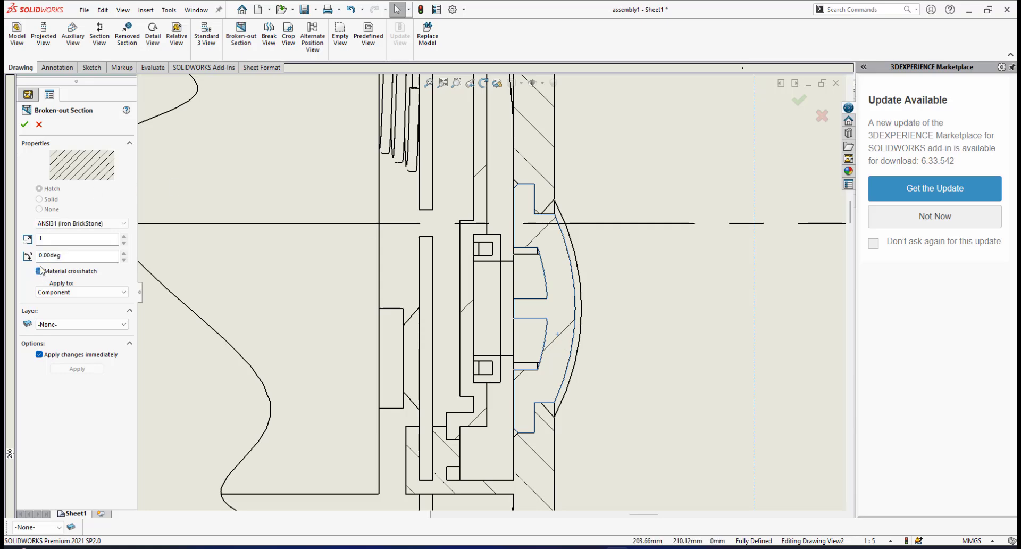
{"action": "left_click", "coordinate": [81, 223]}
{"action": "scroll", "coordinate": [111, 351], "scroll_direction": "down", "scroll_amount": 3}
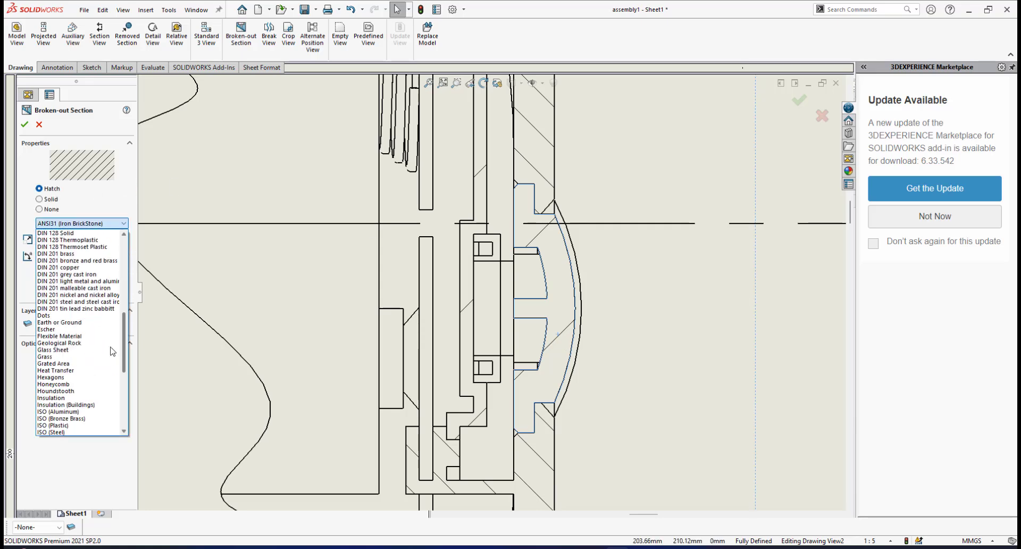
{"action": "scroll", "coordinate": [112, 351], "scroll_direction": "down", "scroll_amount": 3}
{"action": "left_click", "coordinate": [68, 368]}
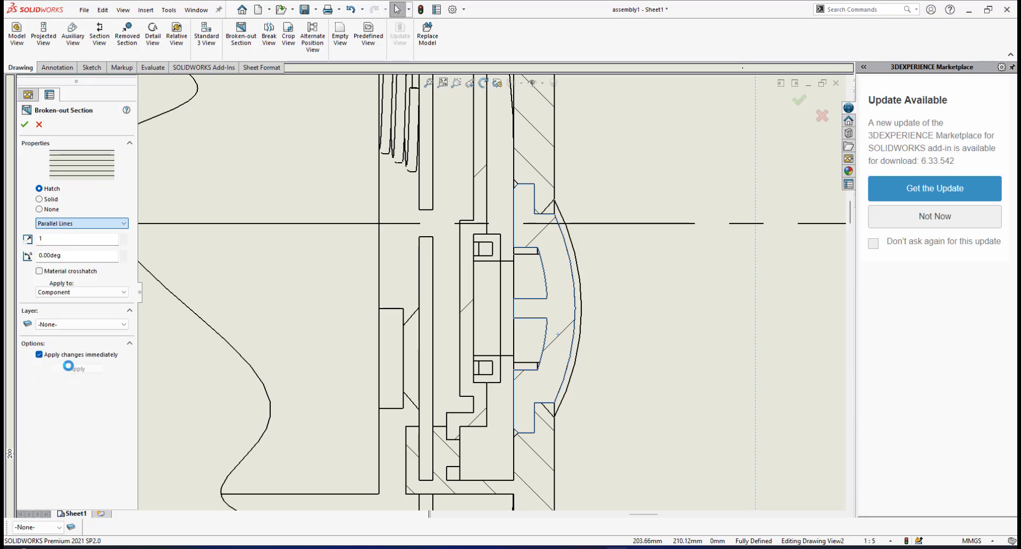
Set the push button's hatch scale to 3 and its angle to 45 degrees
{"action": "type", "text": "3"}
{"action": "left_click", "coordinate": [65, 254]}
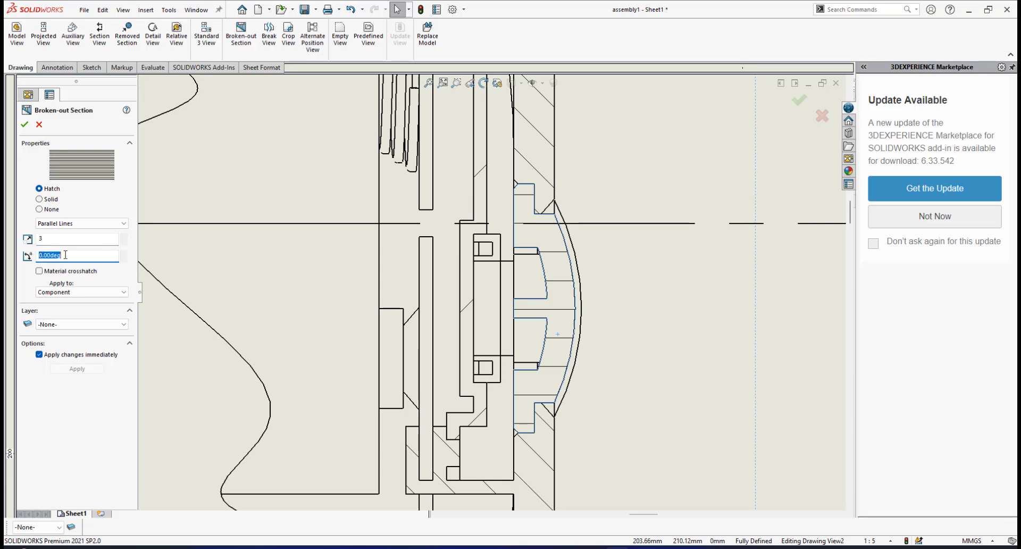
{"action": "key", "text": "Return"}
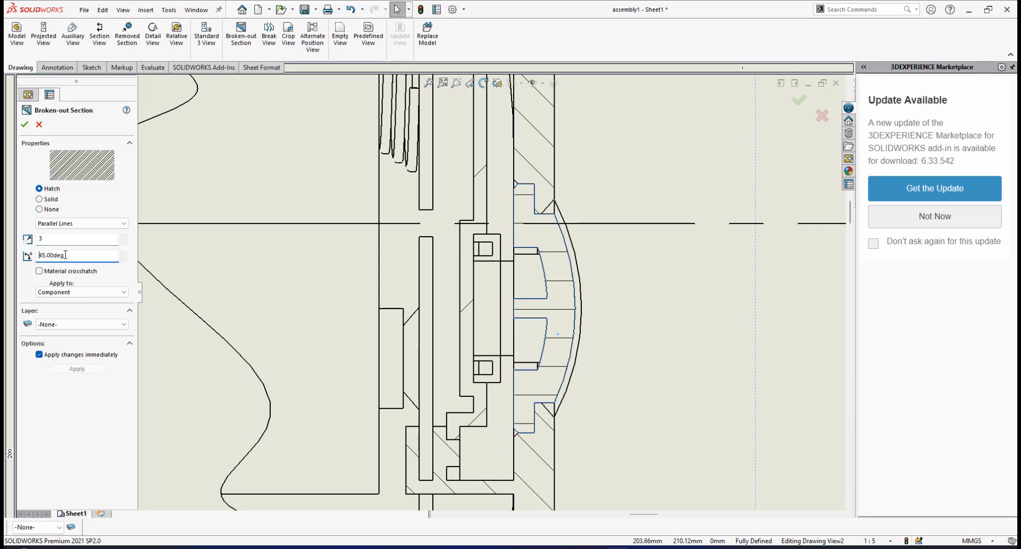
Turn off the tactile switch bracket's material crosshatch in the broken-out section and choose the Parallel Lines hatch pattern
{"action": "scroll", "coordinate": [460, 347], "scroll_direction": "up", "scroll_amount": 3}
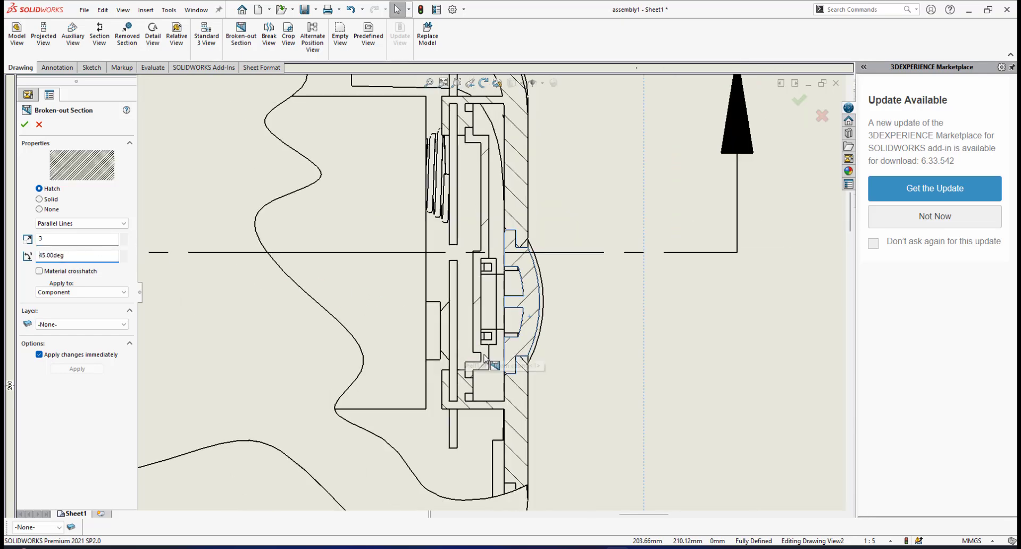
{"action": "scroll", "coordinate": [480, 367], "scroll_direction": "down", "scroll_amount": 1}
{"action": "scroll", "coordinate": [481, 371], "scroll_direction": "down", "scroll_amount": 2}
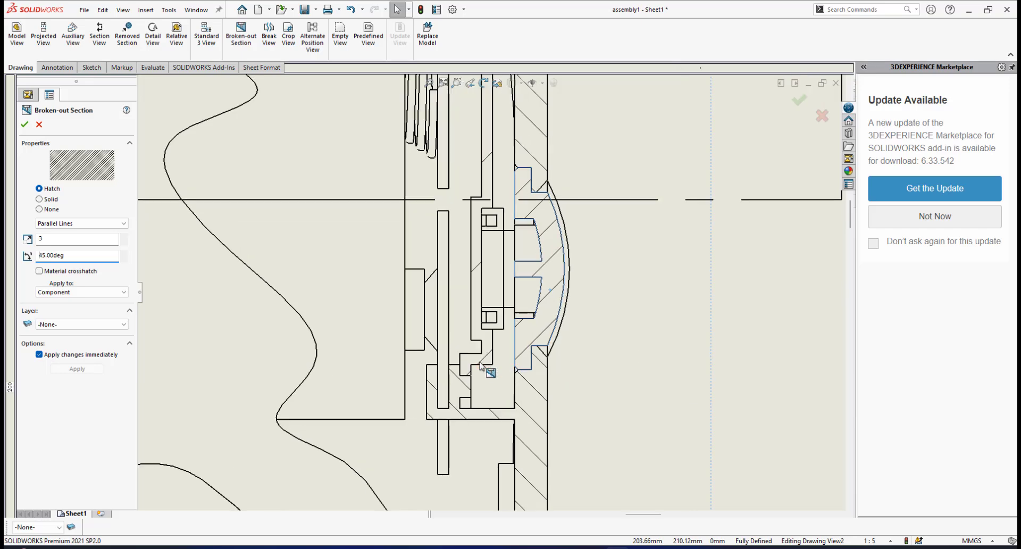
{"action": "scroll", "coordinate": [461, 381], "scroll_direction": "down", "scroll_amount": 1}
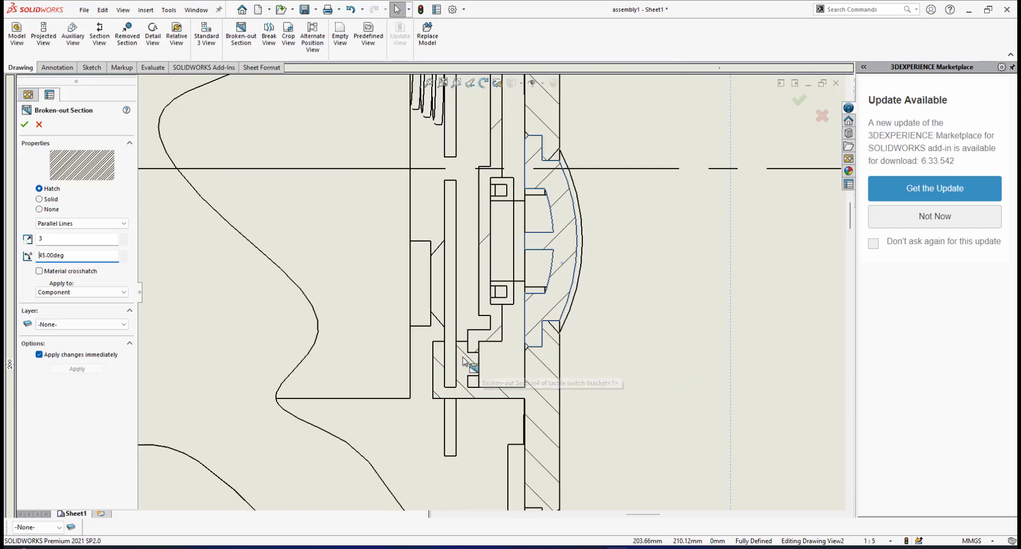
{"action": "scroll", "coordinate": [466, 372], "scroll_direction": "down", "scroll_amount": 1}
{"action": "scroll", "coordinate": [463, 372], "scroll_direction": "up", "scroll_amount": 2}
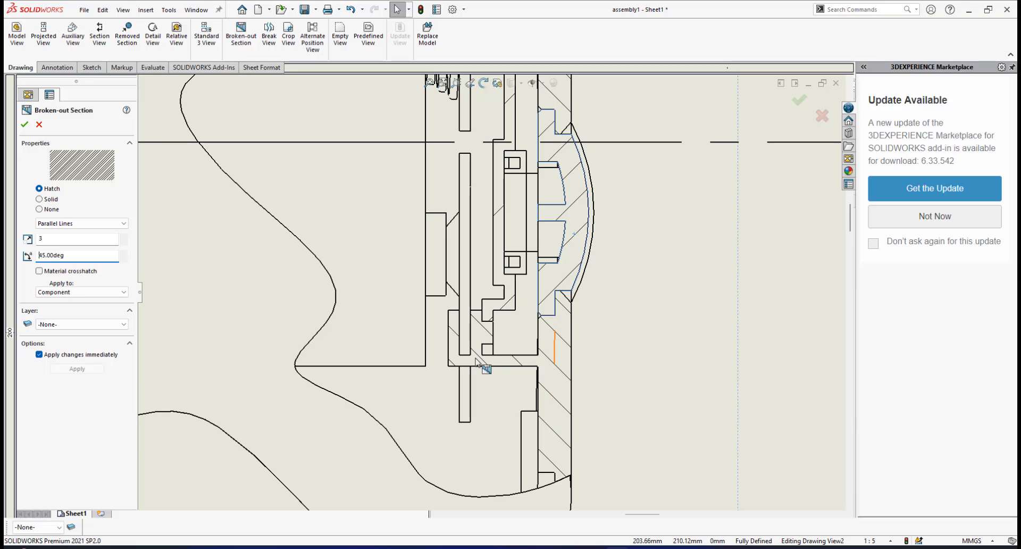
{"action": "scroll", "coordinate": [499, 246], "scroll_direction": "down", "scroll_amount": 1}
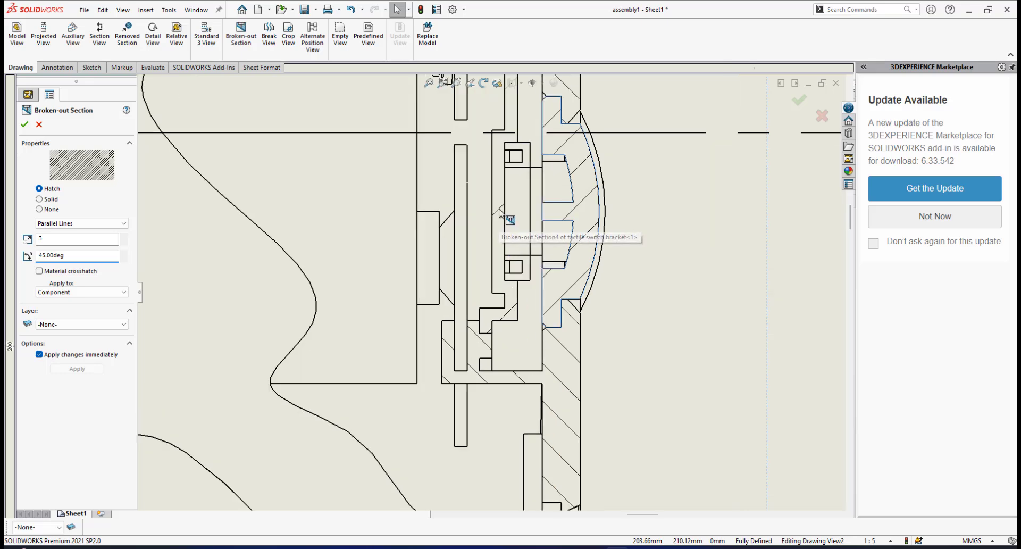
{"action": "left_click", "coordinate": [500, 212]}
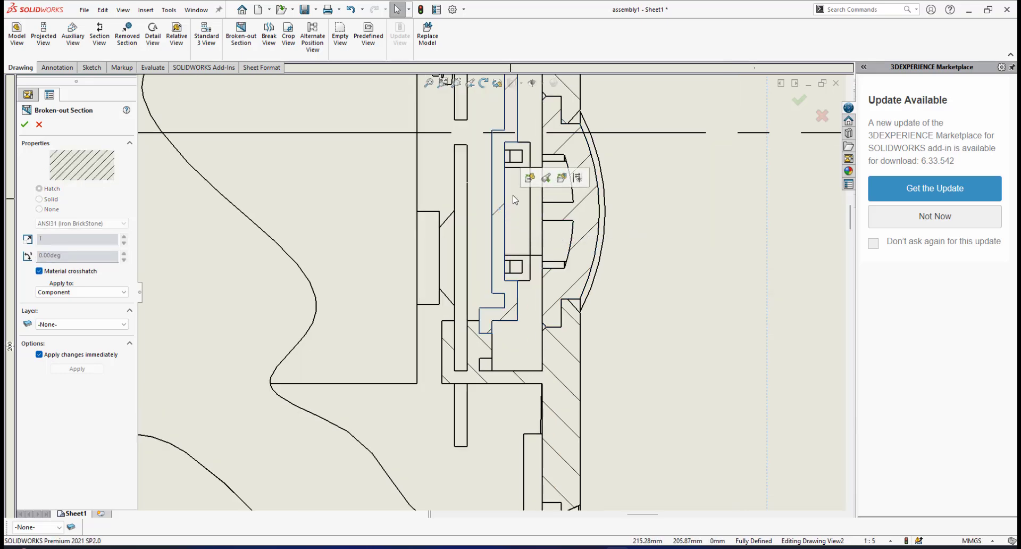
{"action": "left_click", "coordinate": [40, 271]}
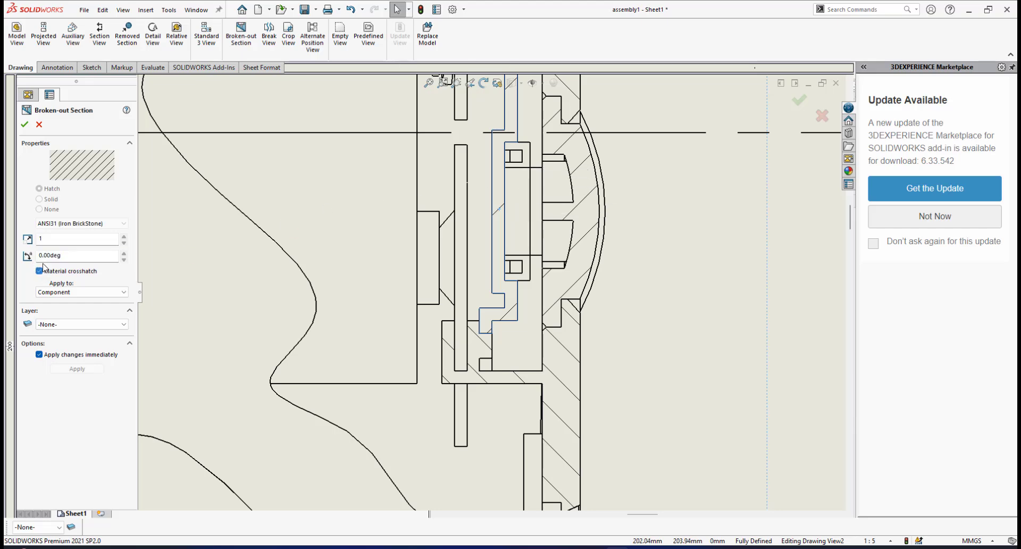
{"action": "left_click", "coordinate": [124, 223]}
{"action": "left_click_drag", "start_coordinate": [125, 283], "coordinate": [126, 387]}
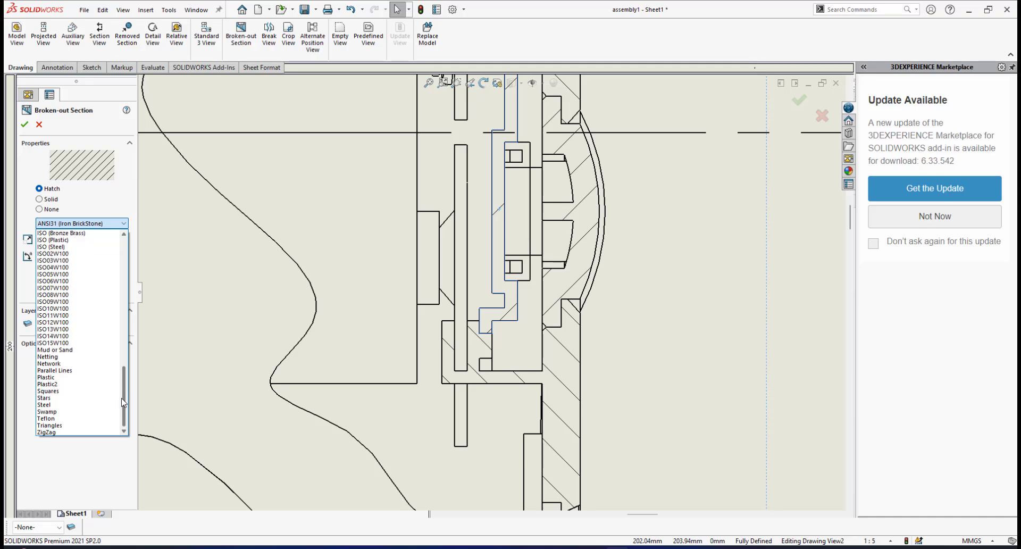
{"action": "left_click", "coordinate": [76, 370]}
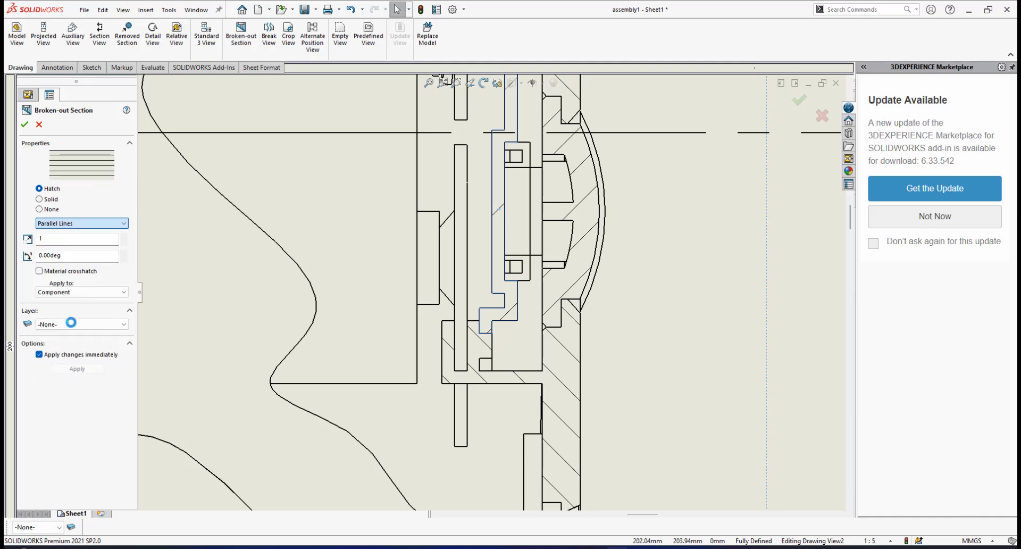
Set the tactile switch bracket's hatch scale to 3 and angle to 45 degrees, and accept the hatch changes
{"action": "left_click", "coordinate": [61, 241]}
{"action": "type", "text": "3"}
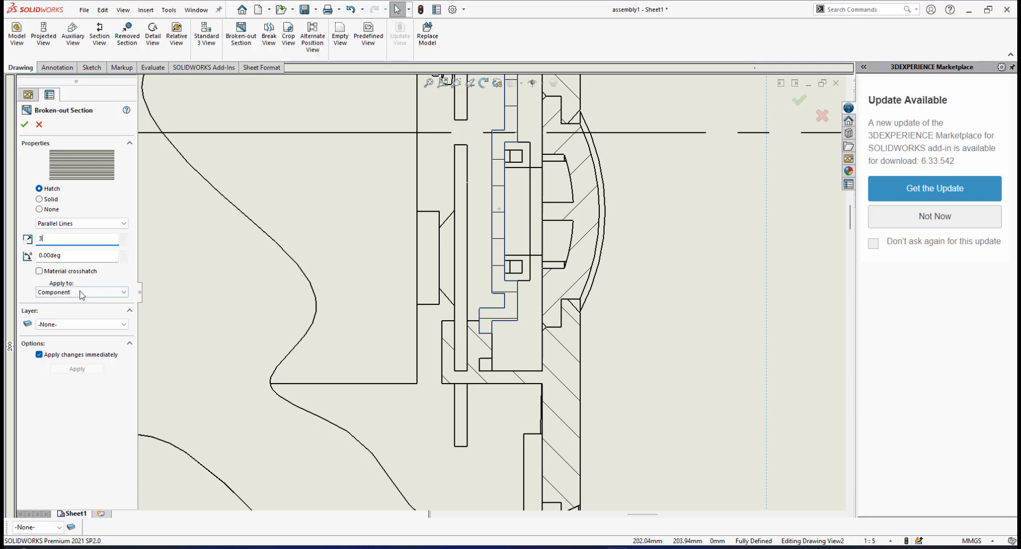
{"action": "left_click", "coordinate": [70, 255]}
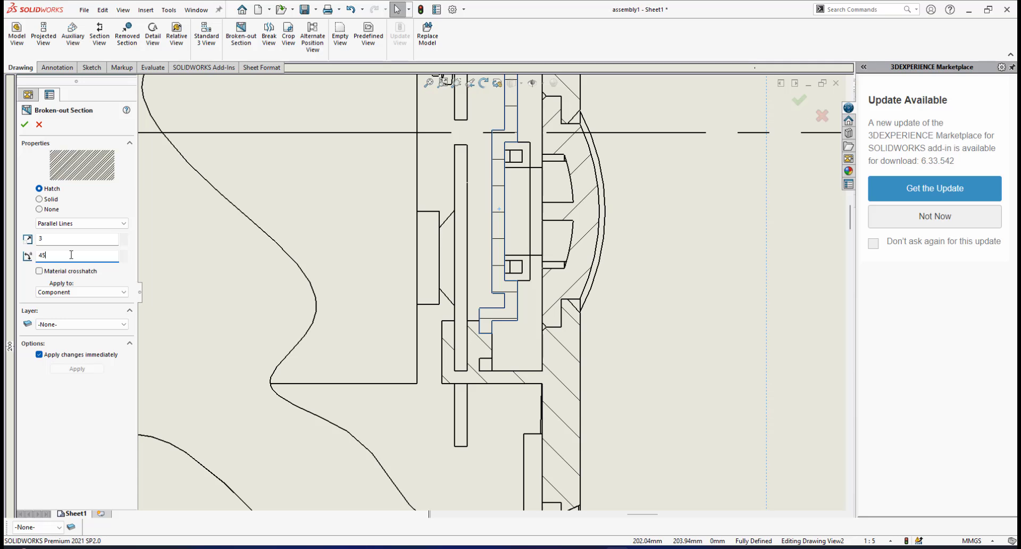
{"action": "left_click", "coordinate": [24, 125]}
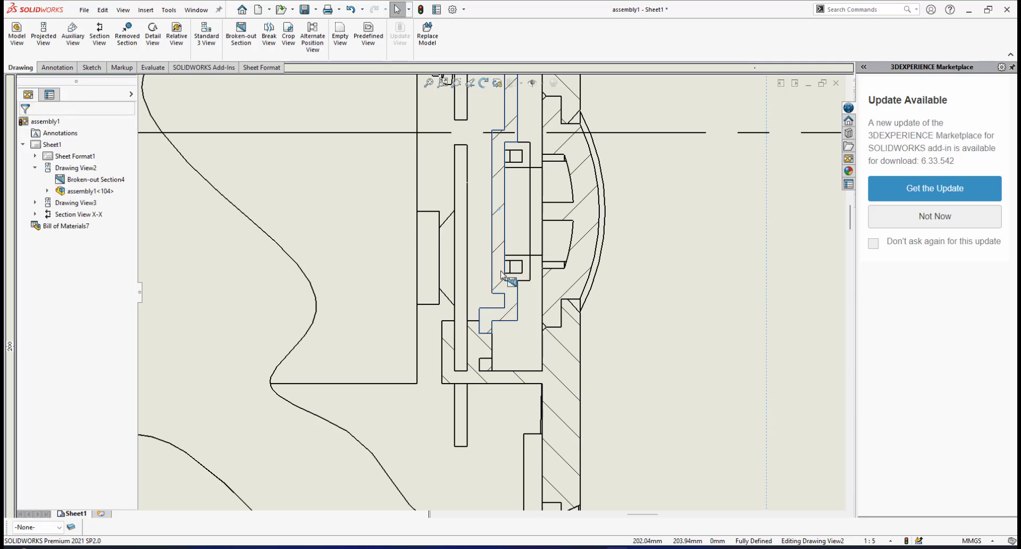
Examine the rehatched broken-out section and the layout of views, balloons and bill of materials on the sheet
{"action": "scroll", "coordinate": [644, 318], "scroll_direction": "up", "scroll_amount": 4}
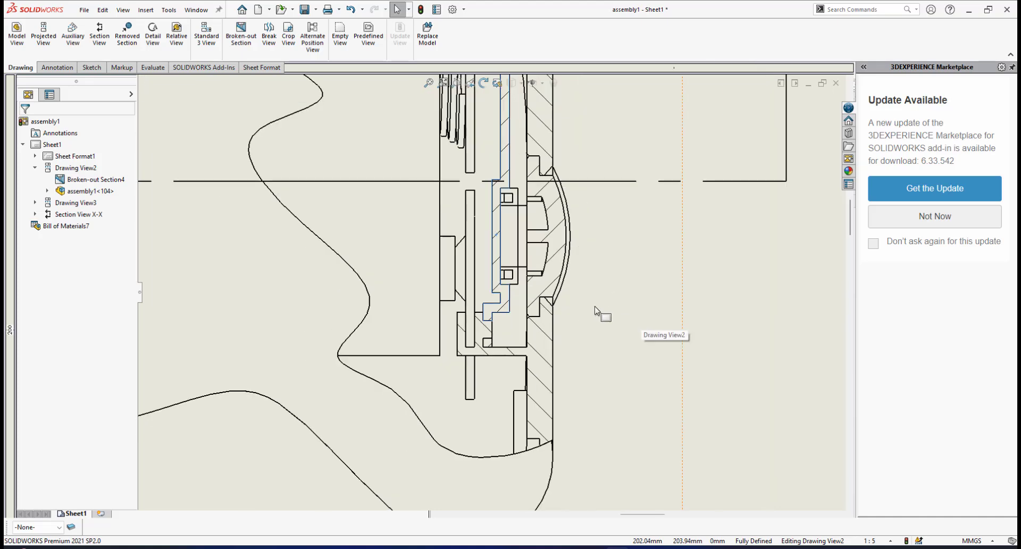
{"action": "scroll", "coordinate": [483, 250], "scroll_direction": "up", "scroll_amount": 2}
{"action": "scroll", "coordinate": [482, 209], "scroll_direction": "down", "scroll_amount": 2}
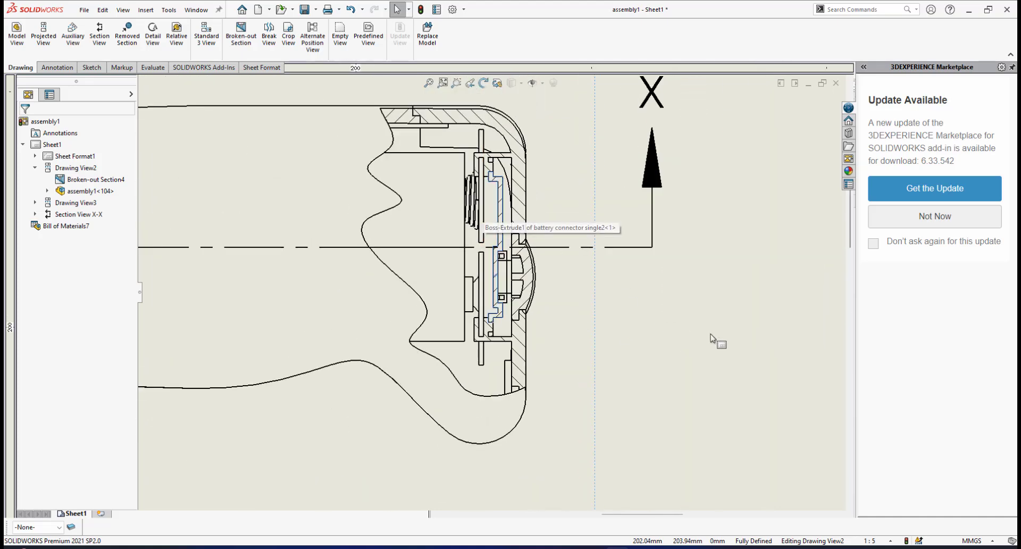
{"action": "scroll", "coordinate": [489, 276], "scroll_direction": "up", "scroll_amount": 2}
{"action": "scroll", "coordinate": [361, 272], "scroll_direction": "down", "scroll_amount": 1}
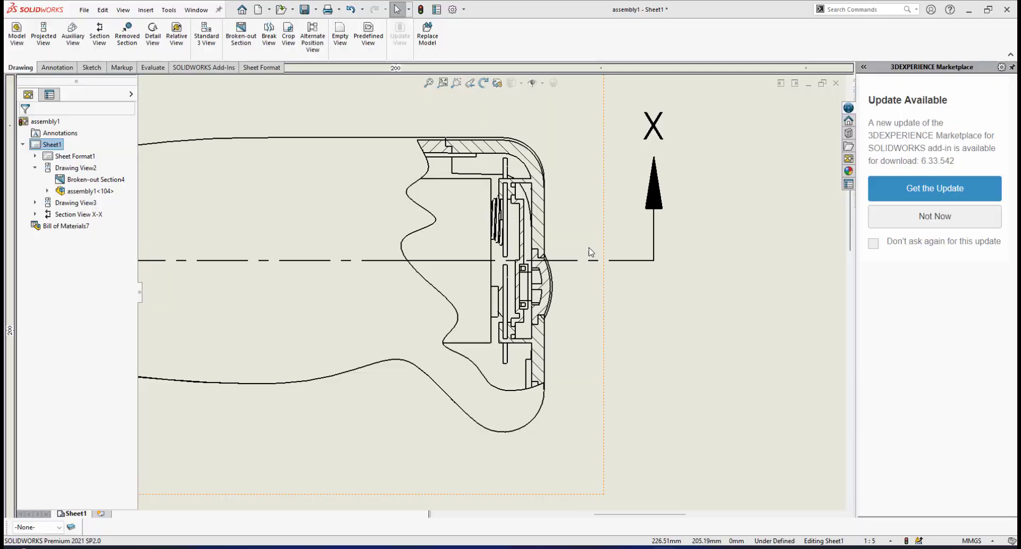
{"action": "scroll", "coordinate": [571, 267], "scroll_direction": "up", "scroll_amount": 3}
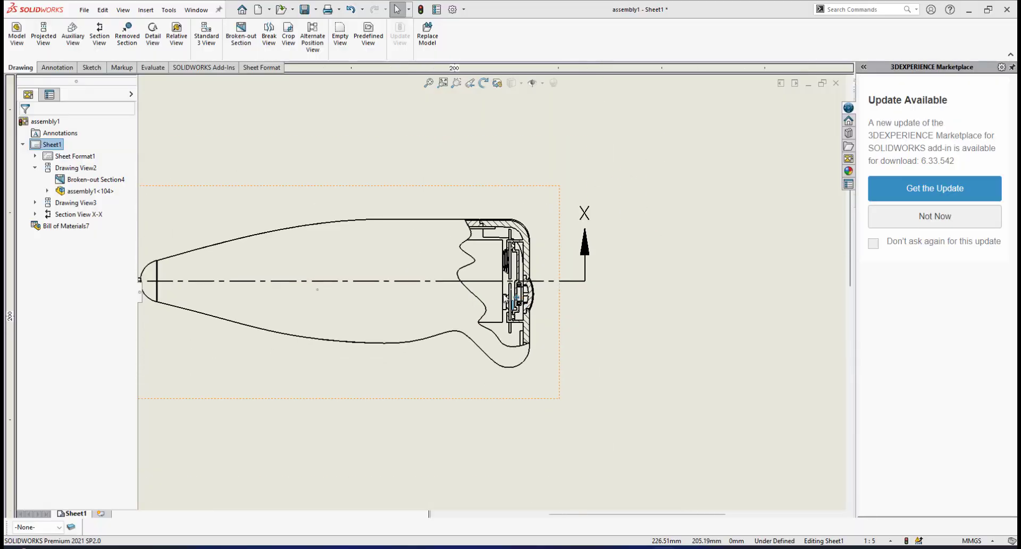
{"action": "scroll", "coordinate": [525, 376], "scroll_direction": "up", "scroll_amount": 4}
{"action": "scroll", "coordinate": [515, 394], "scroll_direction": "down", "scroll_amount": 5}
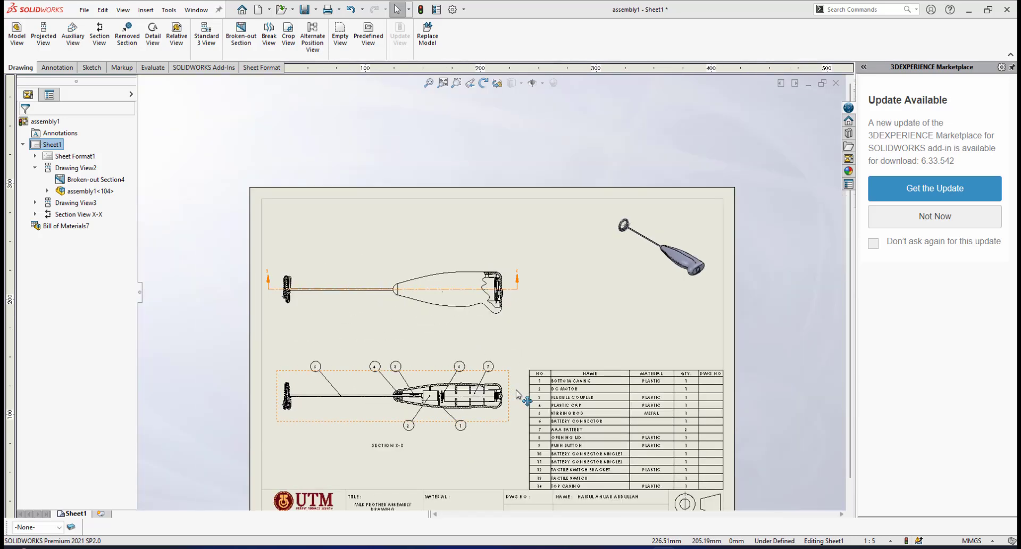
{"action": "scroll", "coordinate": [484, 362], "scroll_direction": "down", "scroll_amount": 2}
{"action": "scroll", "coordinate": [492, 287], "scroll_direction": "up", "scroll_amount": 4}
{"action": "scroll", "coordinate": [378, 146], "scroll_direction": "down", "scroll_amount": 1}
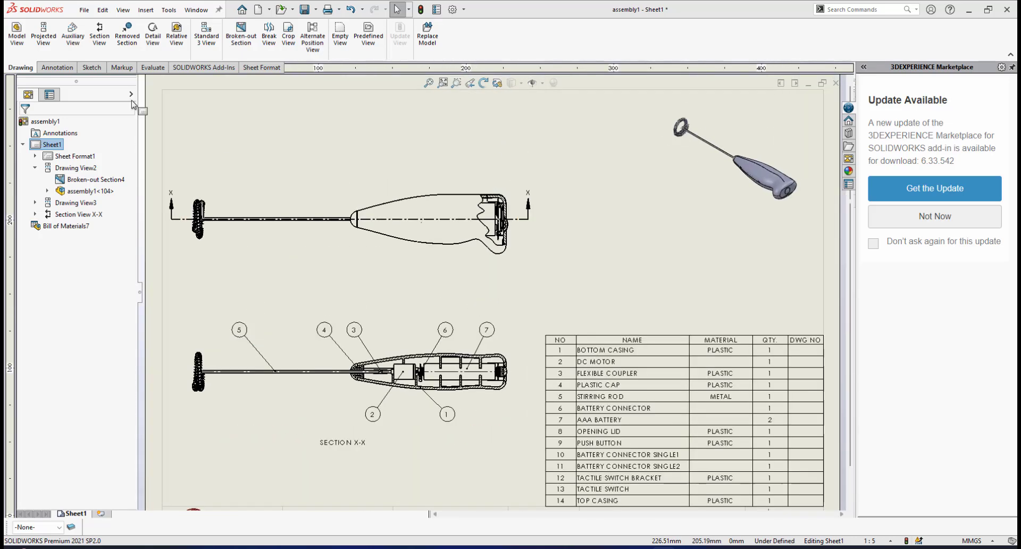
Add an item number balloon to the opening lid in the broken-out section, placed above the handle's end
{"action": "left_click", "coordinate": [59, 67]}
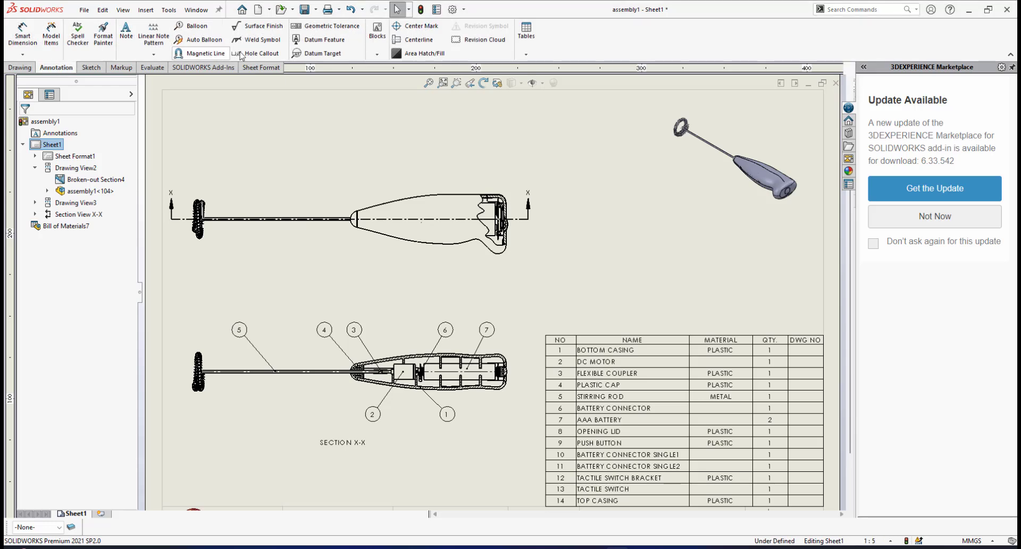
{"action": "left_click", "coordinate": [197, 25]}
{"action": "scroll", "coordinate": [498, 205], "scroll_direction": "down", "scroll_amount": 6}
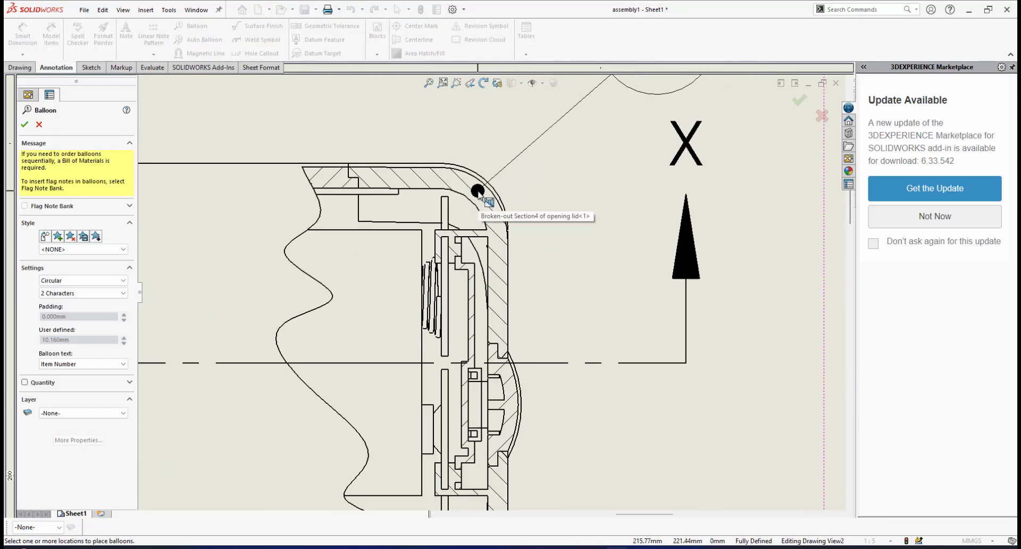
{"action": "left_click", "coordinate": [477, 190]}
{"action": "scroll", "coordinate": [536, 148], "scroll_direction": "up", "scroll_amount": 3}
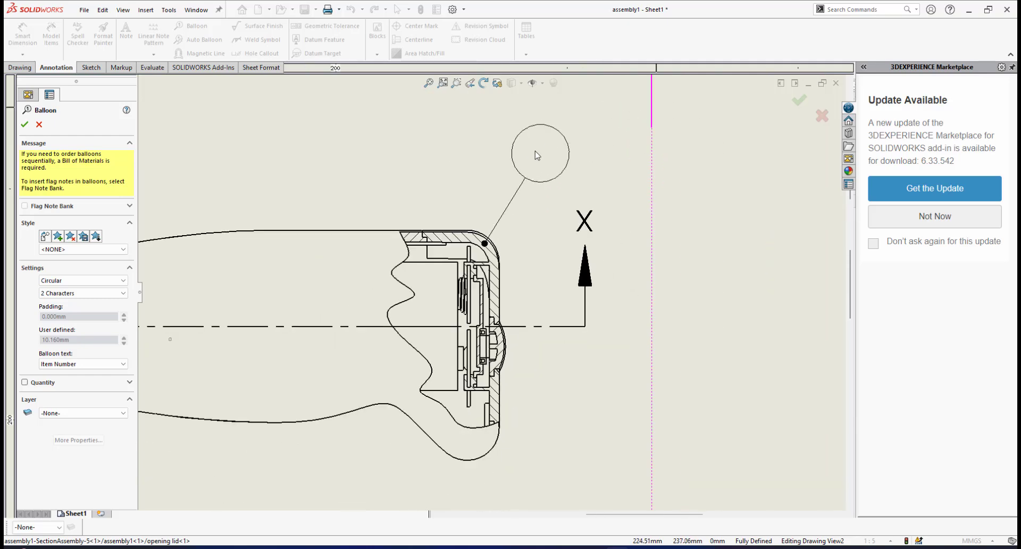
{"action": "left_click", "coordinate": [564, 141]}
Add an item number balloon to the push button in the broken-out section, placed outside the handle below the section line
{"action": "scroll", "coordinate": [601, 311], "scroll_direction": "down", "scroll_amount": 3}
{"action": "key", "text": "f"}
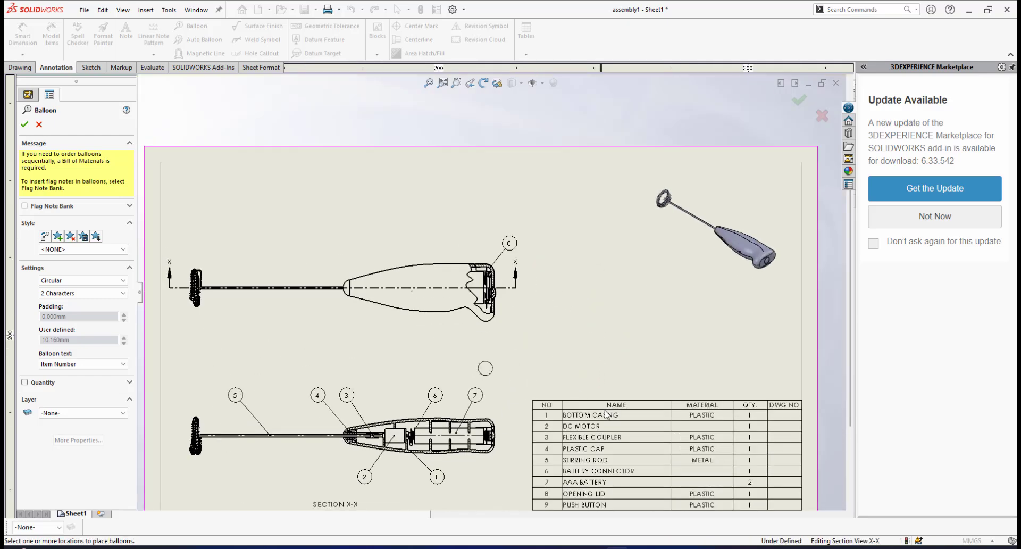
{"action": "scroll", "coordinate": [604, 393], "scroll_direction": "down", "scroll_amount": 5}
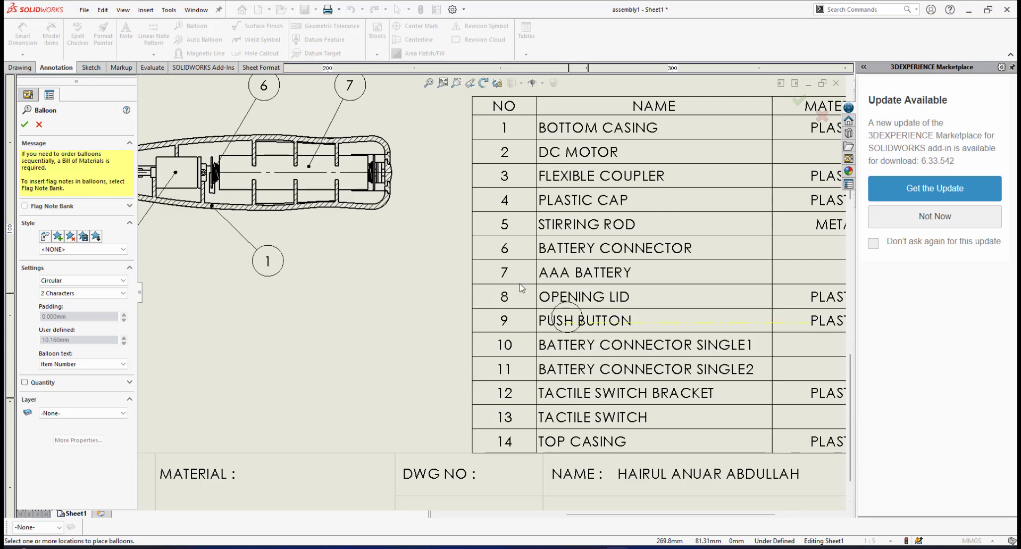
{"action": "scroll", "coordinate": [358, 177], "scroll_direction": "up", "scroll_amount": 5}
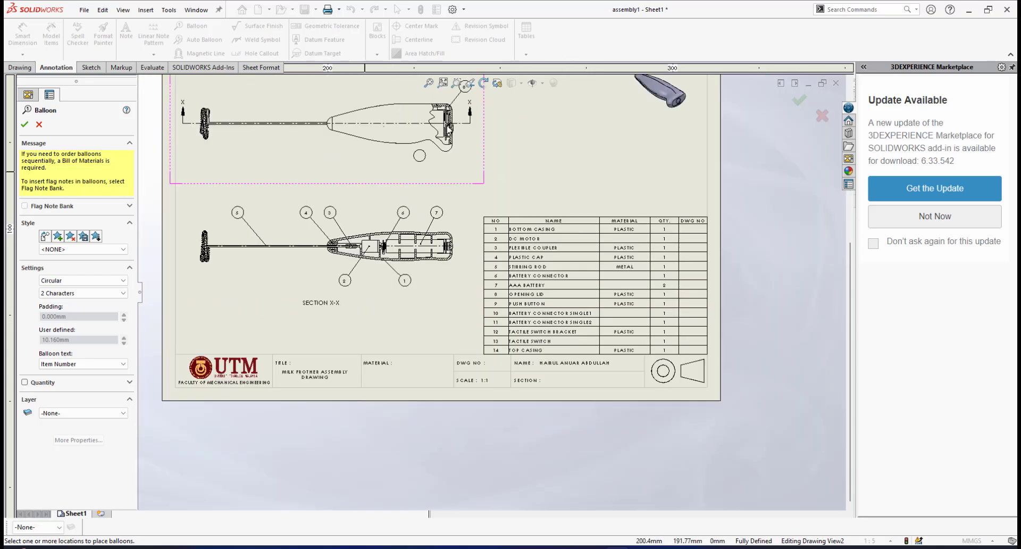
{"action": "scroll", "coordinate": [474, 191], "scroll_direction": "down", "scroll_amount": 8}
{"action": "scroll", "coordinate": [473, 192], "scroll_direction": "down", "scroll_amount": 6}
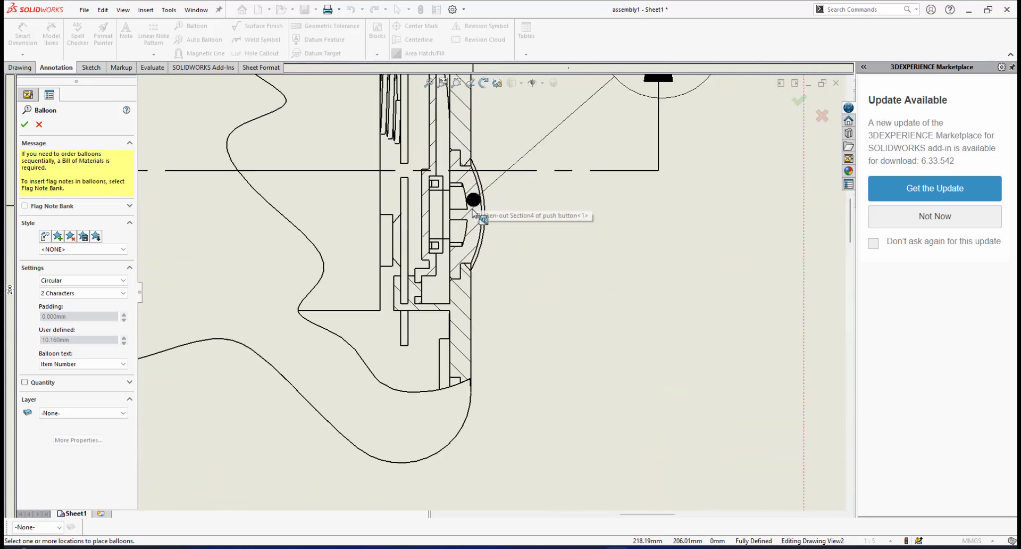
{"action": "scroll", "coordinate": [479, 220], "scroll_direction": "down", "scroll_amount": 1}
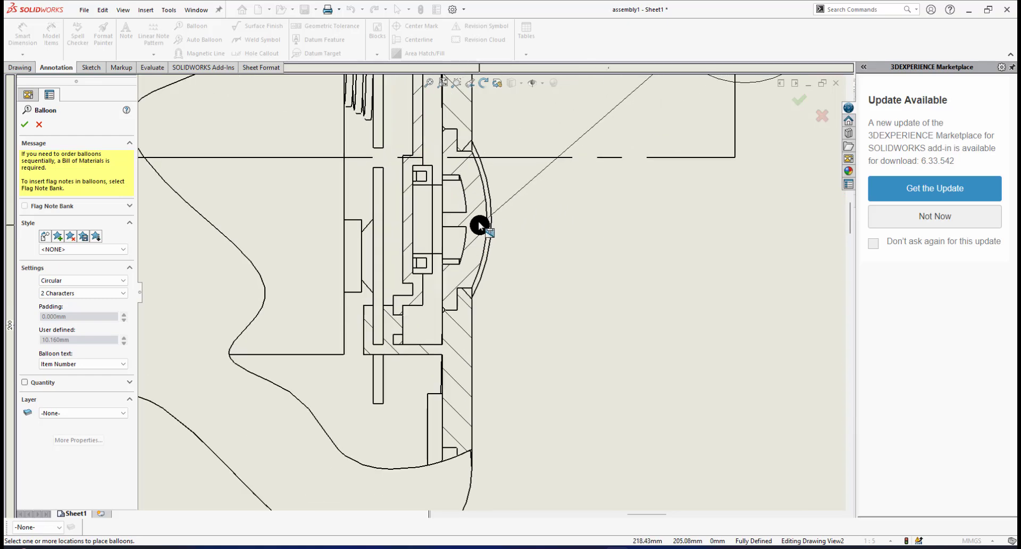
{"action": "left_click", "coordinate": [477, 223]}
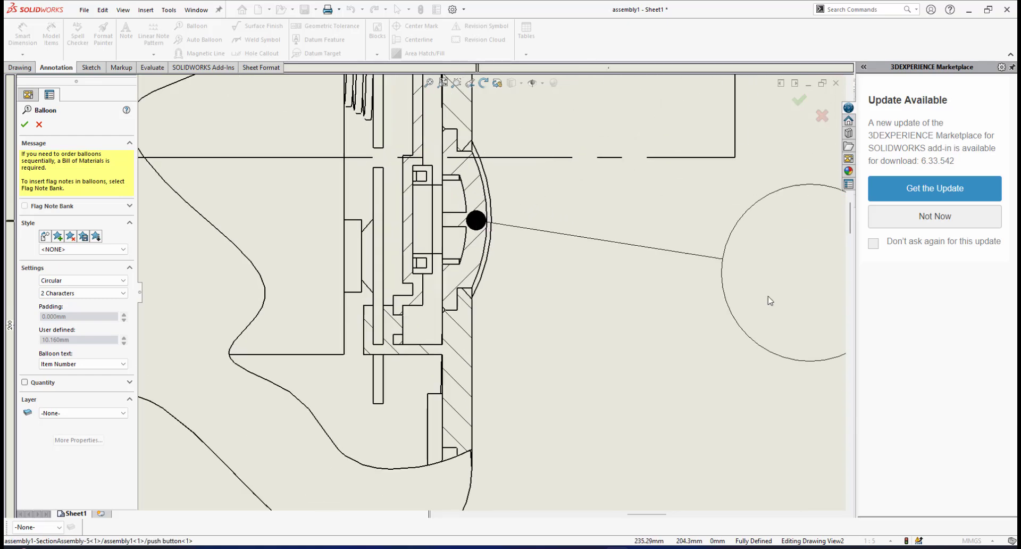
{"action": "scroll", "coordinate": [713, 326], "scroll_direction": "up", "scroll_amount": 2}
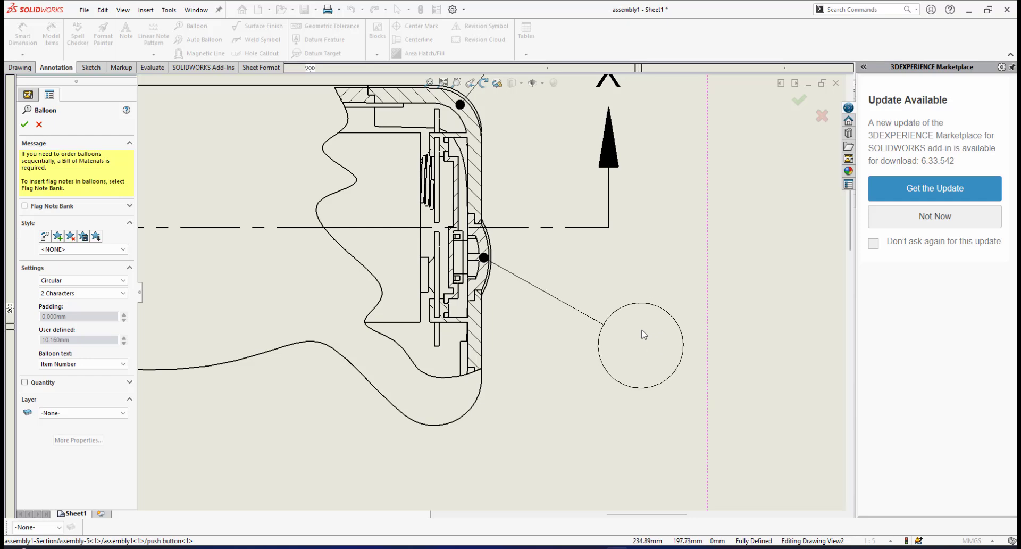
{"action": "left_click", "coordinate": [640, 352]}
Add an item number balloon to battery connector single2 in the broken-out section, placed above the handle and level with the opening lid's balloon
{"action": "scroll", "coordinate": [659, 351], "scroll_direction": "up", "scroll_amount": 4}
{"action": "scroll", "coordinate": [617, 393], "scroll_direction": "down", "scroll_amount": 2}
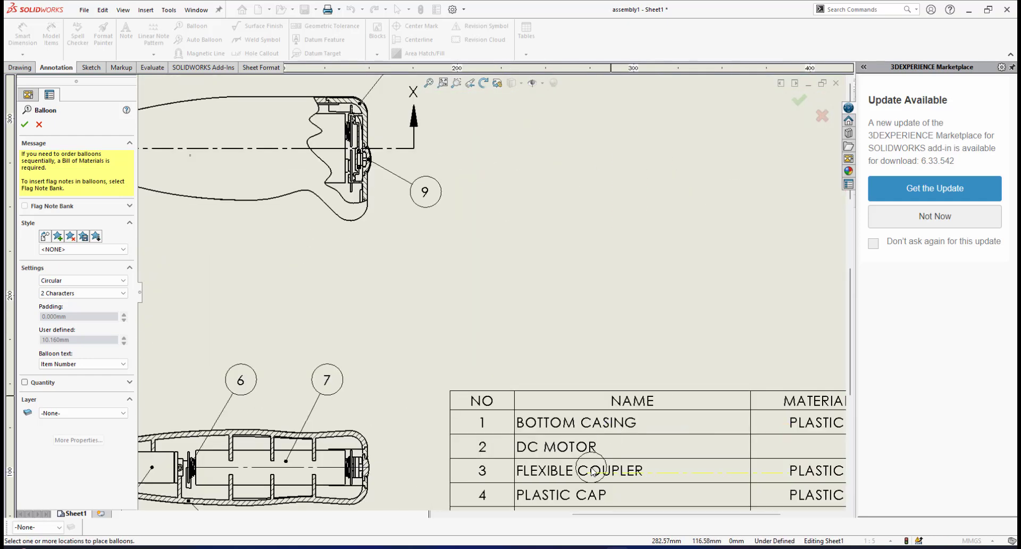
{"action": "scroll", "coordinate": [585, 372], "scroll_direction": "up", "scroll_amount": 4}
{"action": "scroll", "coordinate": [529, 364], "scroll_direction": "down", "scroll_amount": 4}
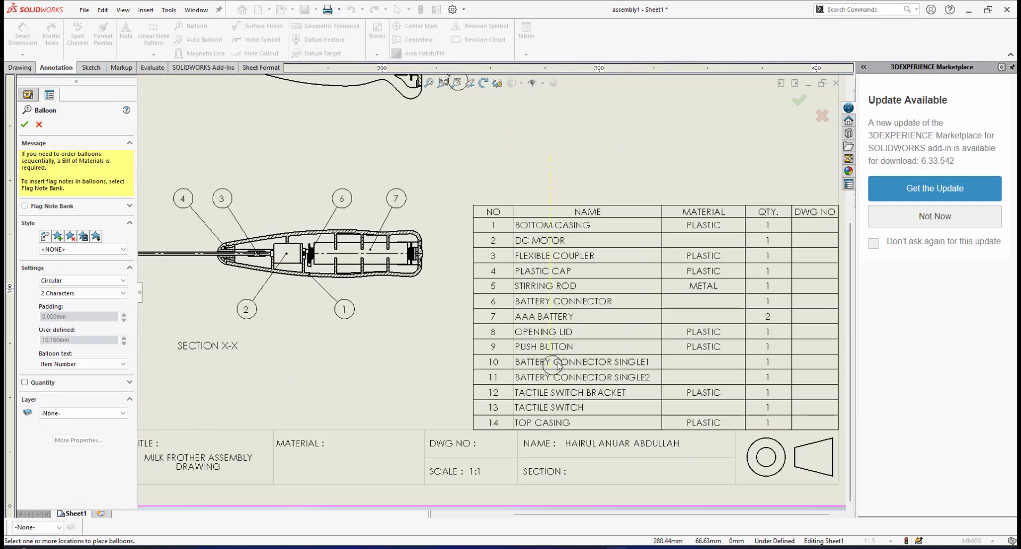
{"action": "scroll", "coordinate": [557, 366], "scroll_direction": "up", "scroll_amount": 3}
{"action": "scroll", "coordinate": [472, 223], "scroll_direction": "down", "scroll_amount": 6}
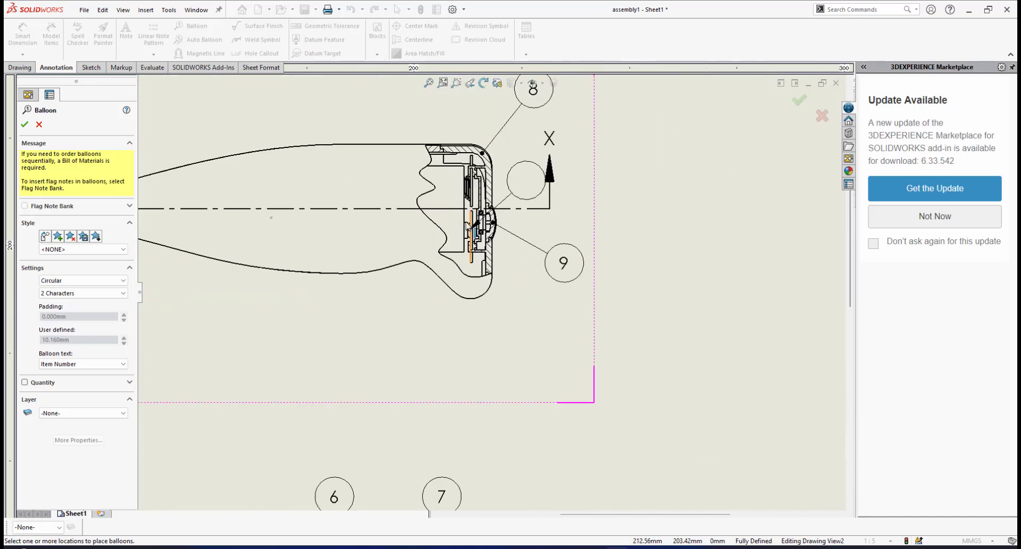
{"action": "scroll", "coordinate": [472, 224], "scroll_direction": "down", "scroll_amount": 5}
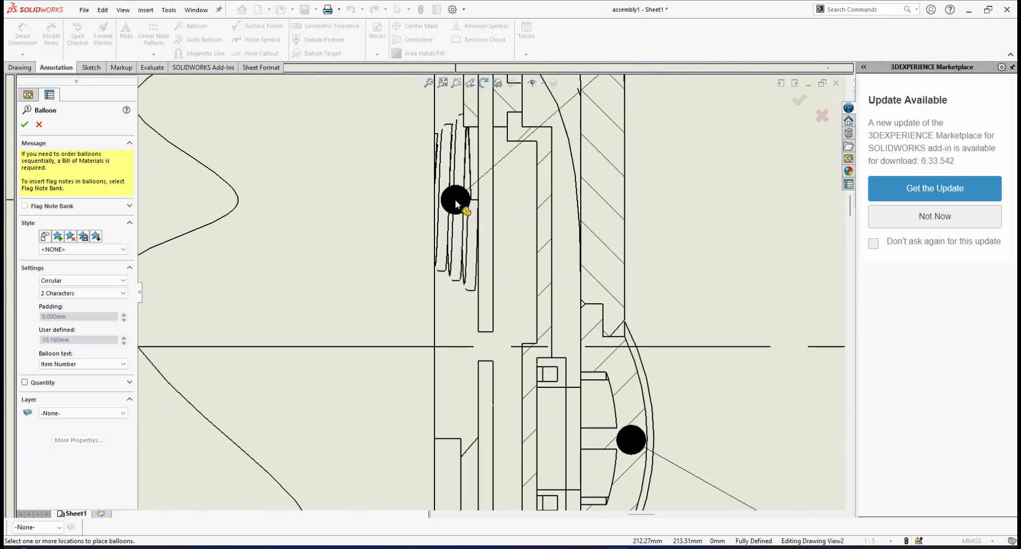
{"action": "scroll", "coordinate": [456, 203], "scroll_direction": "down", "scroll_amount": 3}
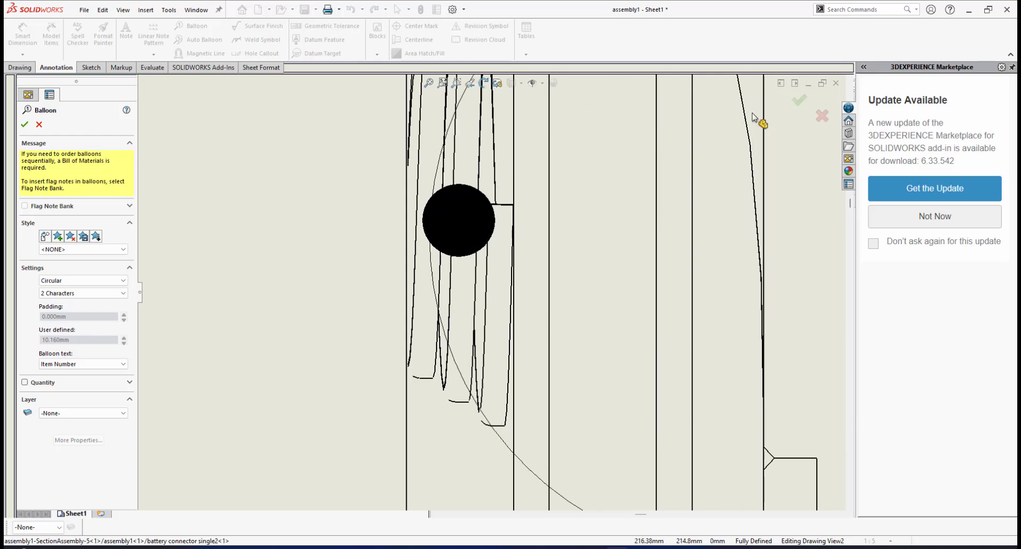
{"action": "scroll", "coordinate": [753, 117], "scroll_direction": "up", "scroll_amount": 6}
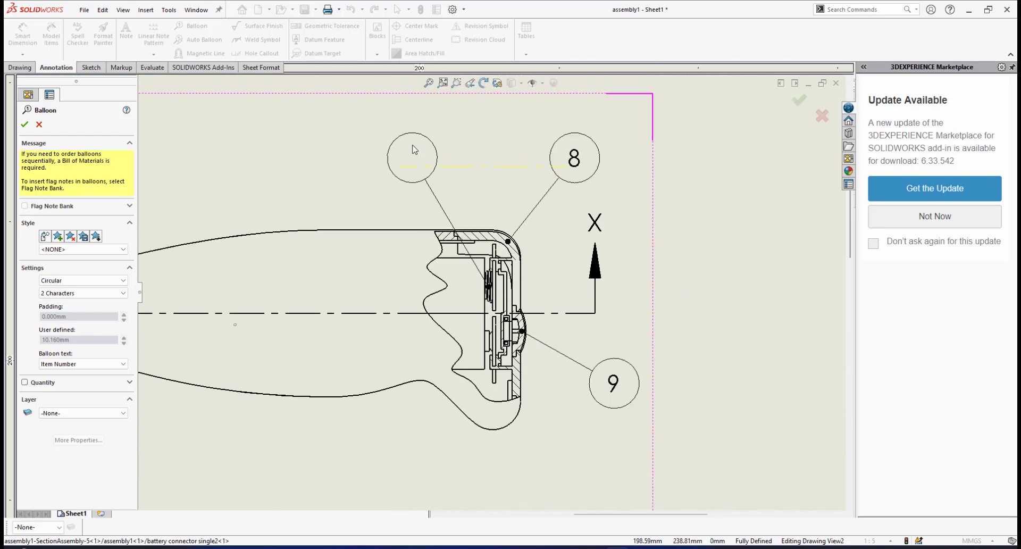
{"action": "left_click", "coordinate": [414, 150]}
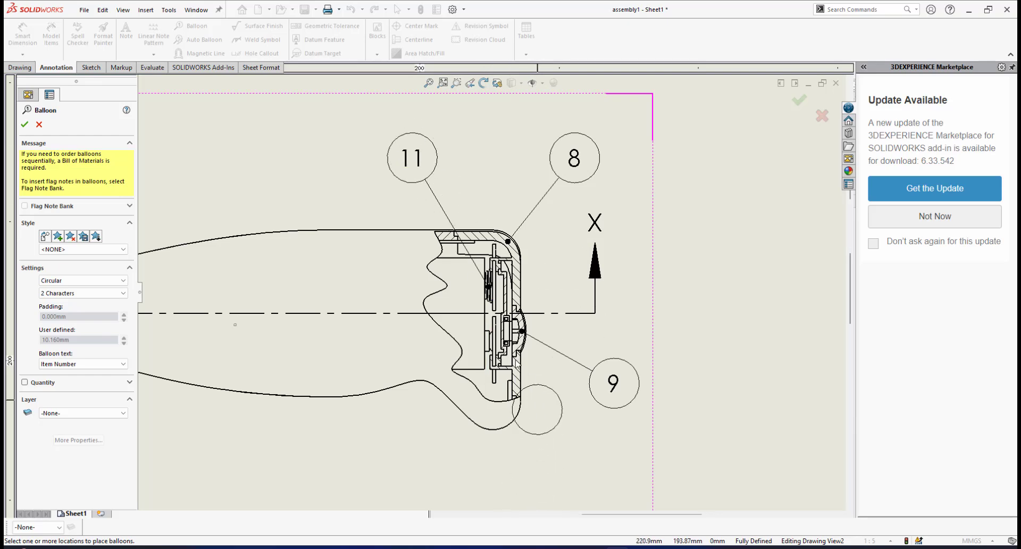
Add an item number balloon to battery connector single1 in the broken-out section, placed below the handle
{"action": "scroll", "coordinate": [497, 298], "scroll_direction": "down", "scroll_amount": 6}
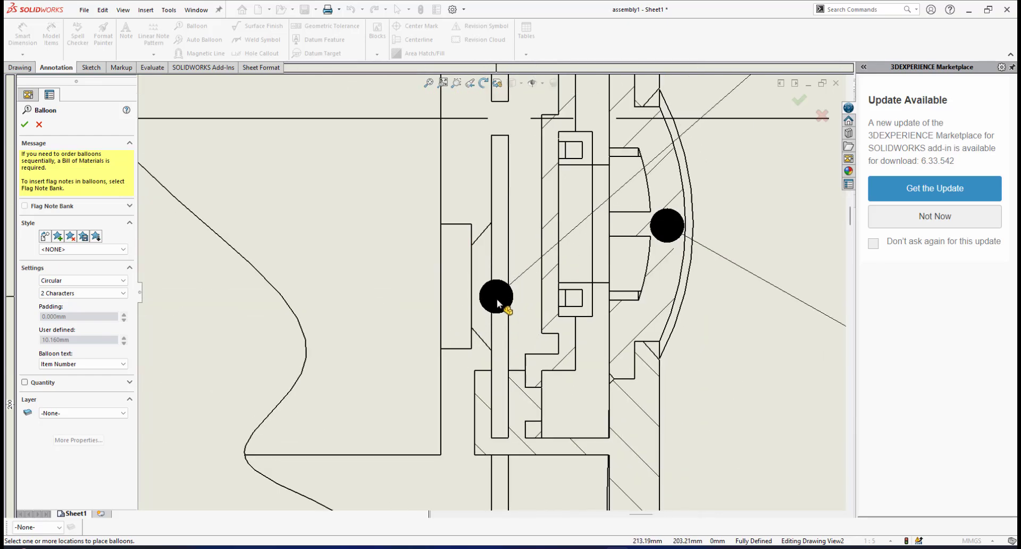
{"action": "scroll", "coordinate": [497, 298], "scroll_direction": "up", "scroll_amount": 6}
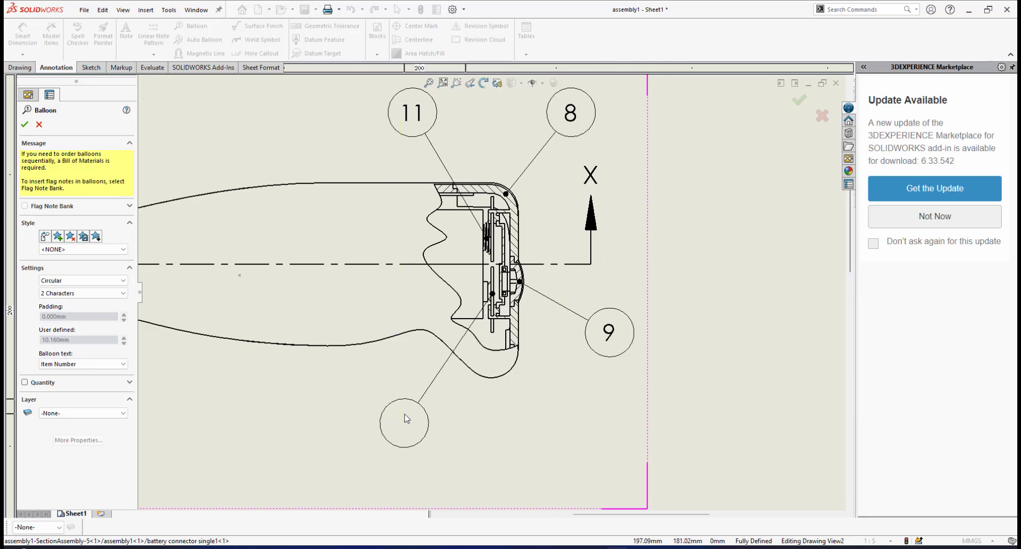
{"action": "left_click", "coordinate": [405, 420]}
Add an item number balloon to the tactile switch bracket in the broken-out section, keeping it clear of the existing balloons
{"action": "scroll", "coordinate": [495, 277], "scroll_direction": "up", "scroll_amount": 5}
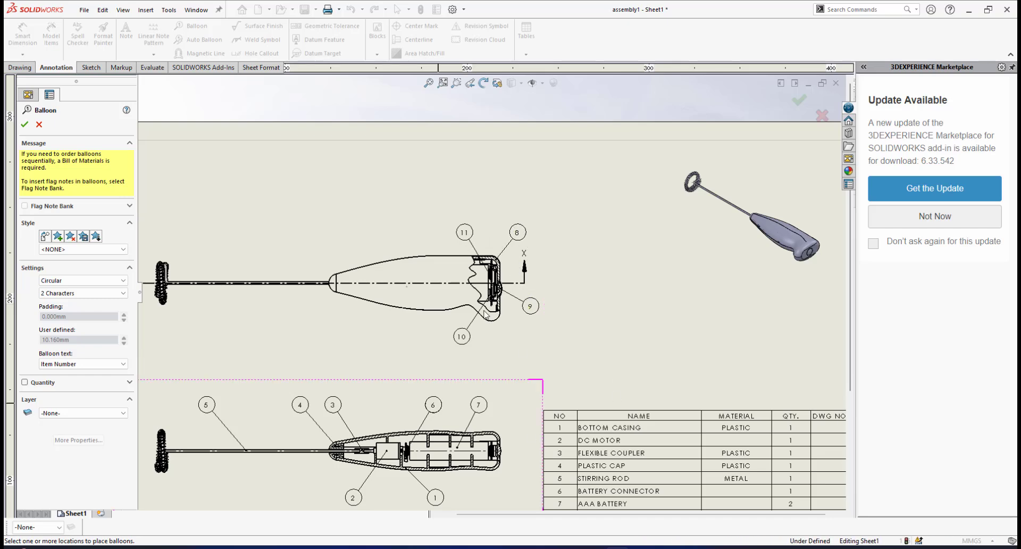
{"action": "scroll", "coordinate": [638, 366], "scroll_direction": "up", "scroll_amount": 3}
{"action": "scroll", "coordinate": [514, 408], "scroll_direction": "down", "scroll_amount": 3}
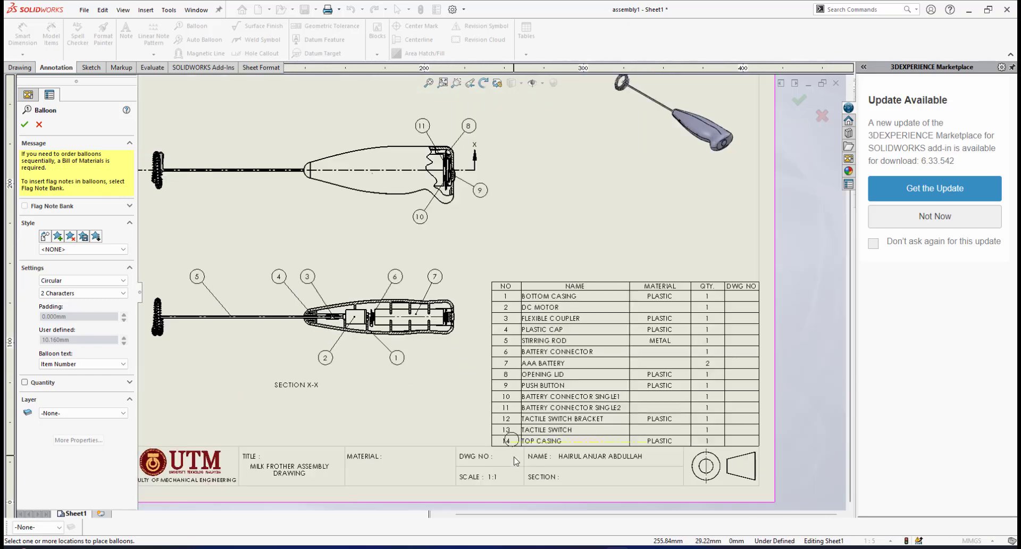
{"action": "scroll", "coordinate": [493, 269], "scroll_direction": "up", "scroll_amount": 2}
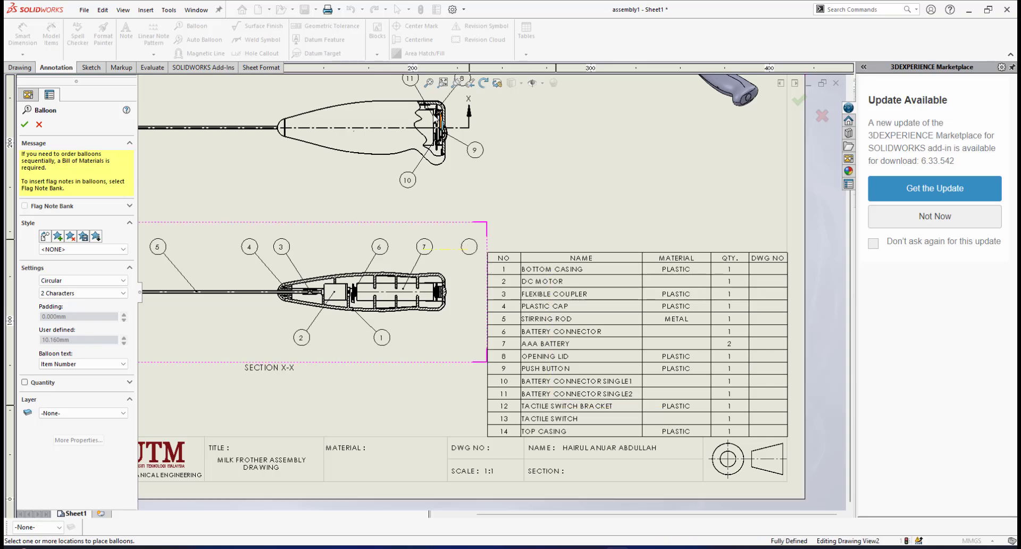
{"action": "scroll", "coordinate": [492, 231], "scroll_direction": "down", "scroll_amount": 10}
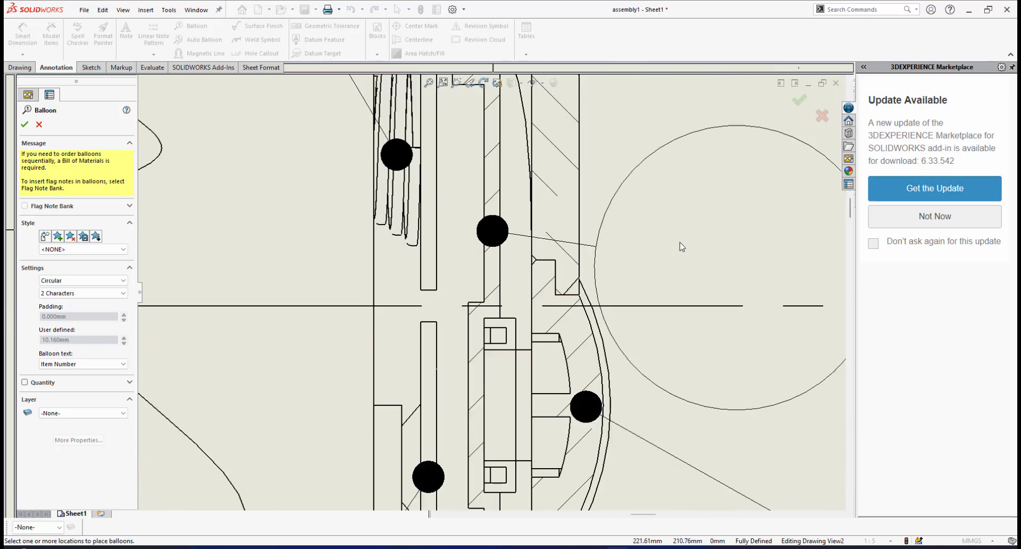
{"action": "scroll", "coordinate": [569, 213], "scroll_direction": "up", "scroll_amount": 5}
{"action": "scroll", "coordinate": [570, 208], "scroll_direction": "up", "scroll_amount": 3}
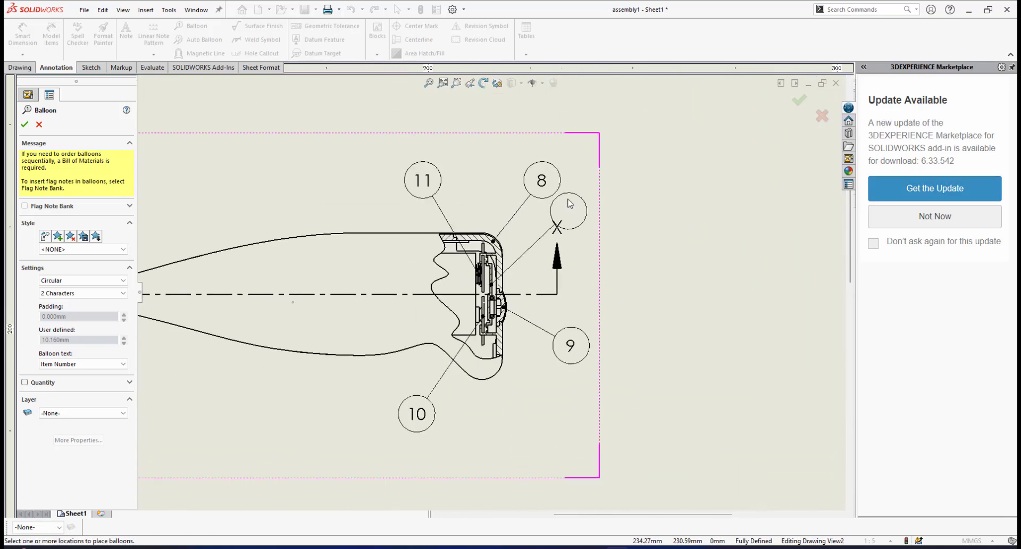
{"action": "scroll", "coordinate": [565, 203], "scroll_direction": "down", "scroll_amount": 1}
{"action": "scroll", "coordinate": [487, 288], "scroll_direction": "down", "scroll_amount": 3}
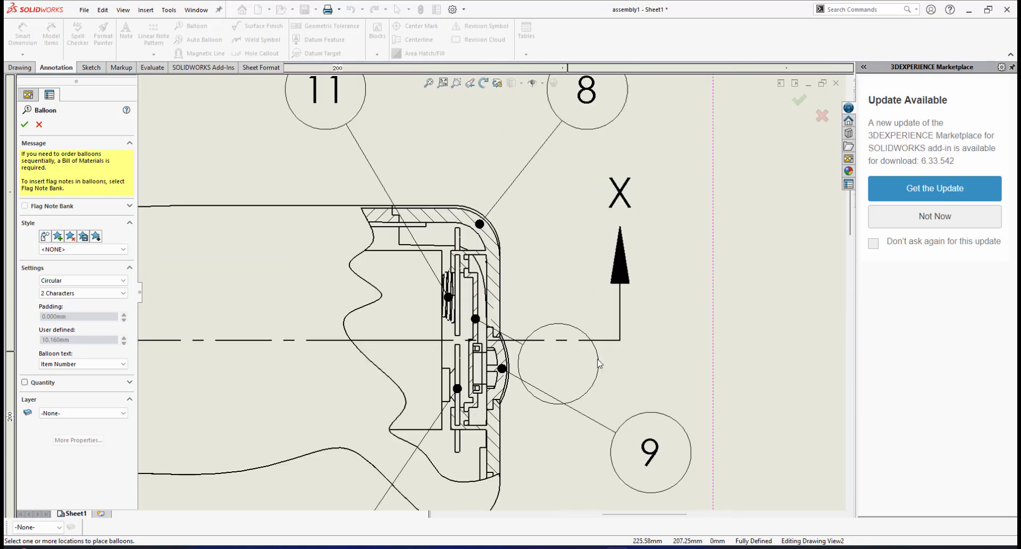
{"action": "scroll", "coordinate": [530, 306], "scroll_direction": "up", "scroll_amount": 1}
{"action": "scroll", "coordinate": [492, 290], "scroll_direction": "up", "scroll_amount": 2}
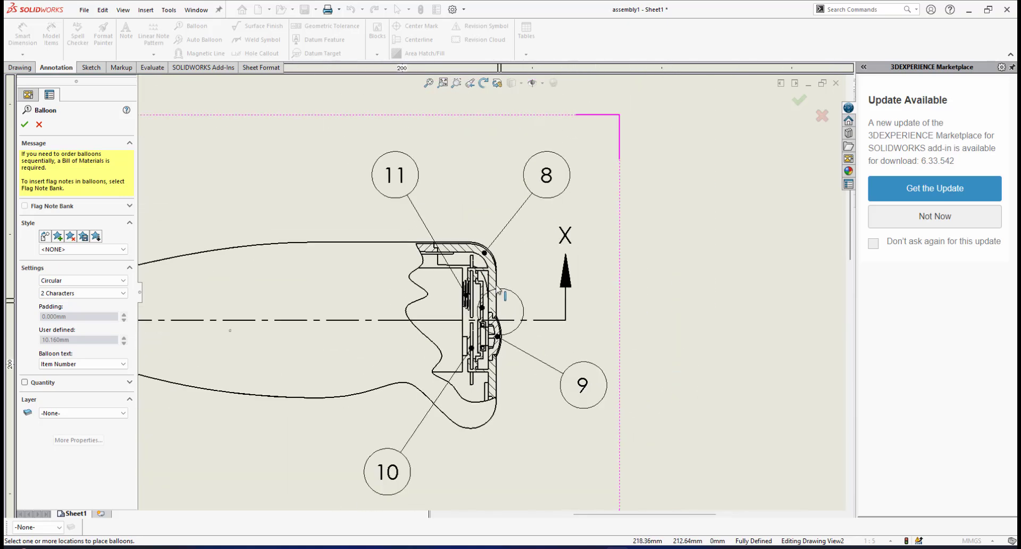
{"action": "scroll", "coordinate": [479, 286], "scroll_direction": "up", "scroll_amount": 2}
{"action": "scroll", "coordinate": [439, 298], "scroll_direction": "down", "scroll_amount": 3}
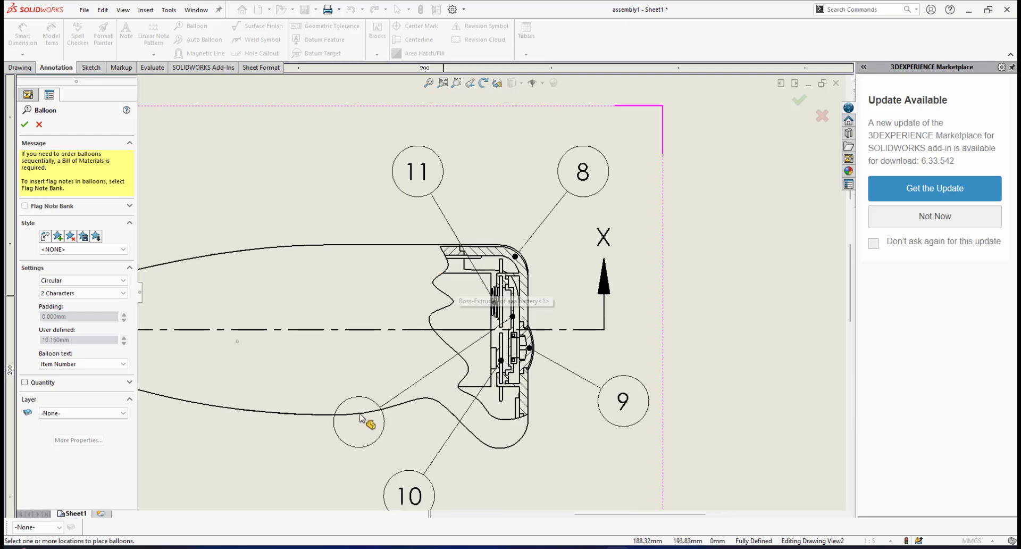
{"action": "left_click", "coordinate": [537, 450]}
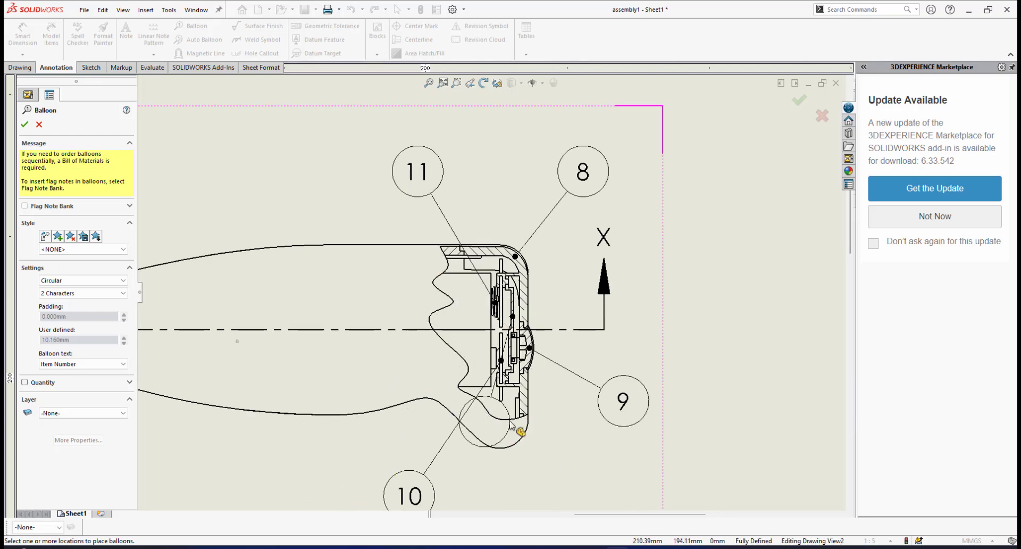
{"action": "scroll", "coordinate": [508, 377], "scroll_direction": "up", "scroll_amount": 2}
{"action": "scroll", "coordinate": [516, 407], "scroll_direction": "down", "scroll_amount": 3}
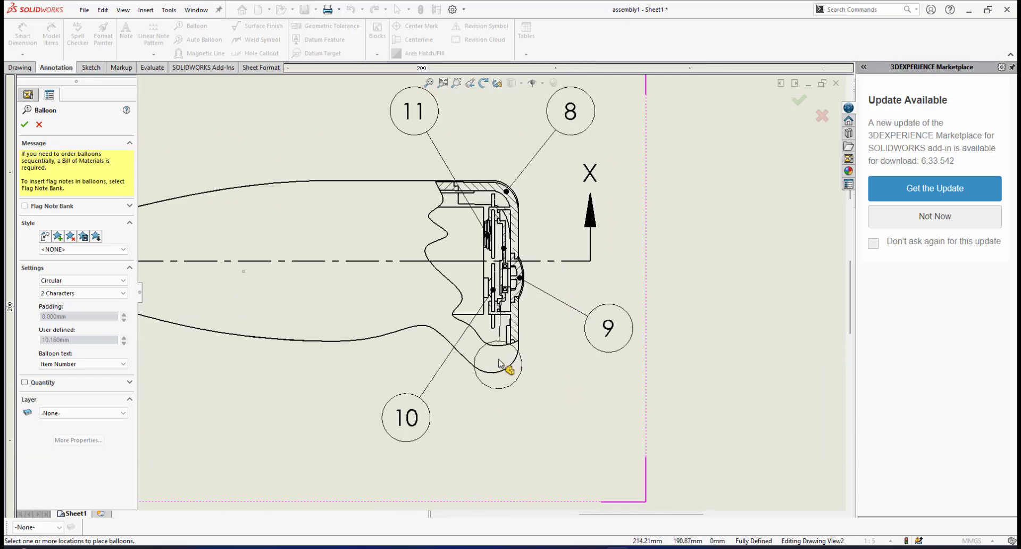
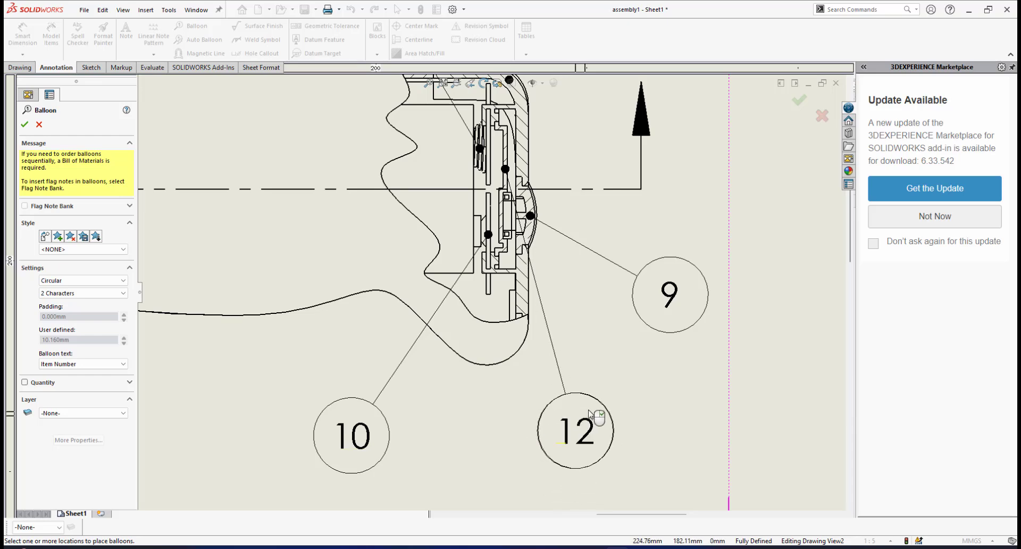
Finish placing the tactile switch bracket's balloon below the handle and add one to the tactile switch, placed above the handle beside balloon 11
{"action": "left_click", "coordinate": [591, 414]}
{"action": "scroll", "coordinate": [591, 414], "scroll_direction": "up", "scroll_amount": 8}
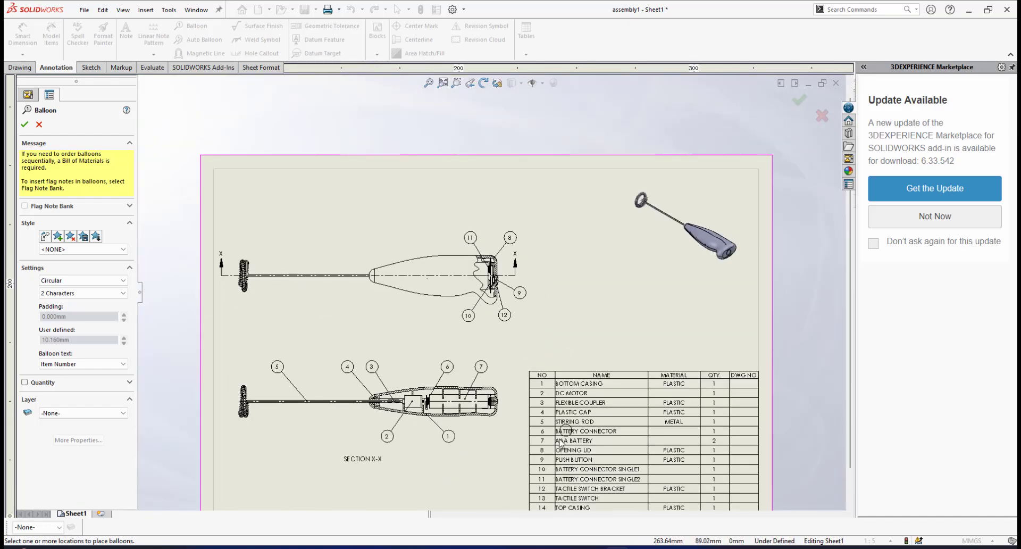
{"action": "scroll", "coordinate": [540, 463], "scroll_direction": "down", "scroll_amount": 2}
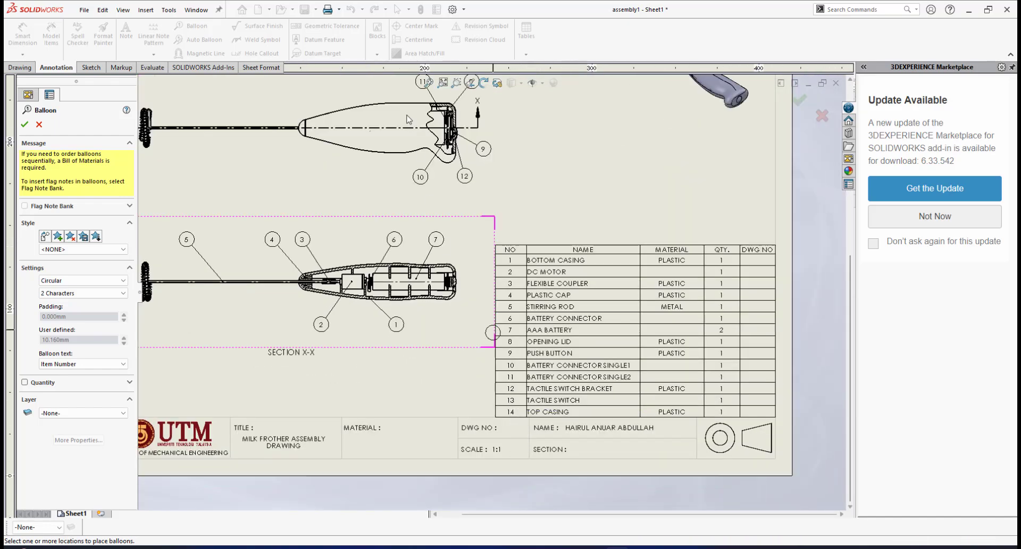
{"action": "scroll", "coordinate": [465, 144], "scroll_direction": "down", "scroll_amount": 6}
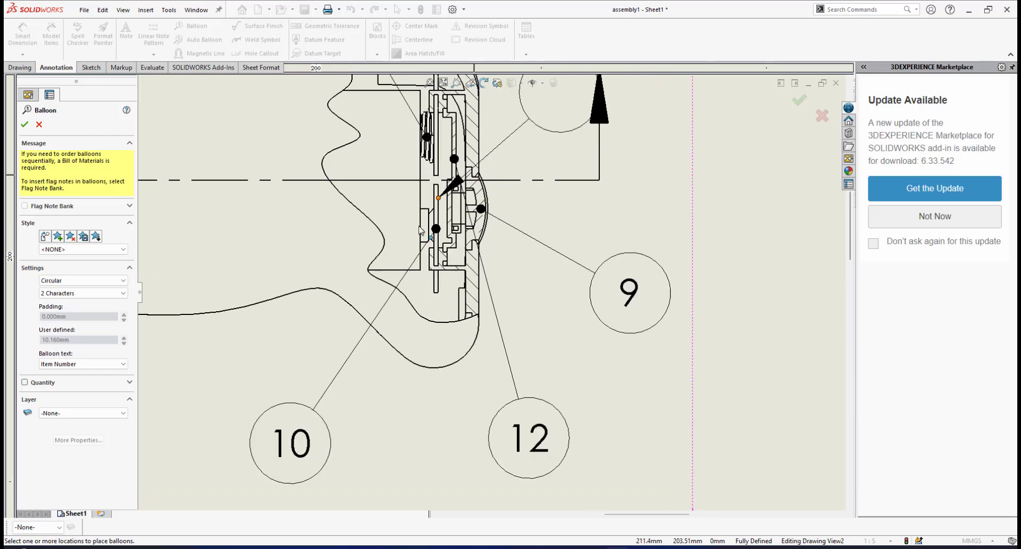
{"action": "scroll", "coordinate": [456, 238], "scroll_direction": "down", "scroll_amount": 6}
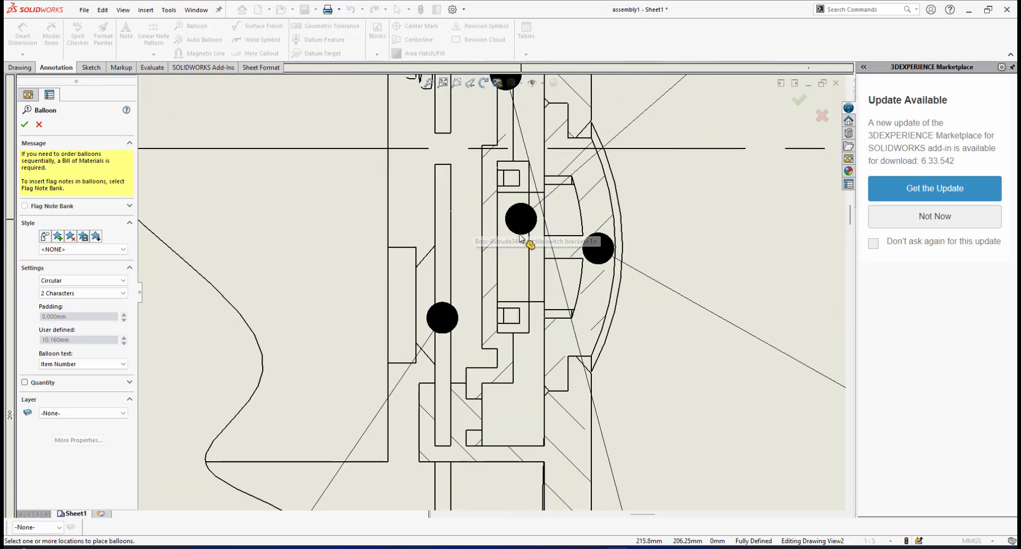
{"action": "scroll", "coordinate": [516, 244], "scroll_direction": "up", "scroll_amount": 8}
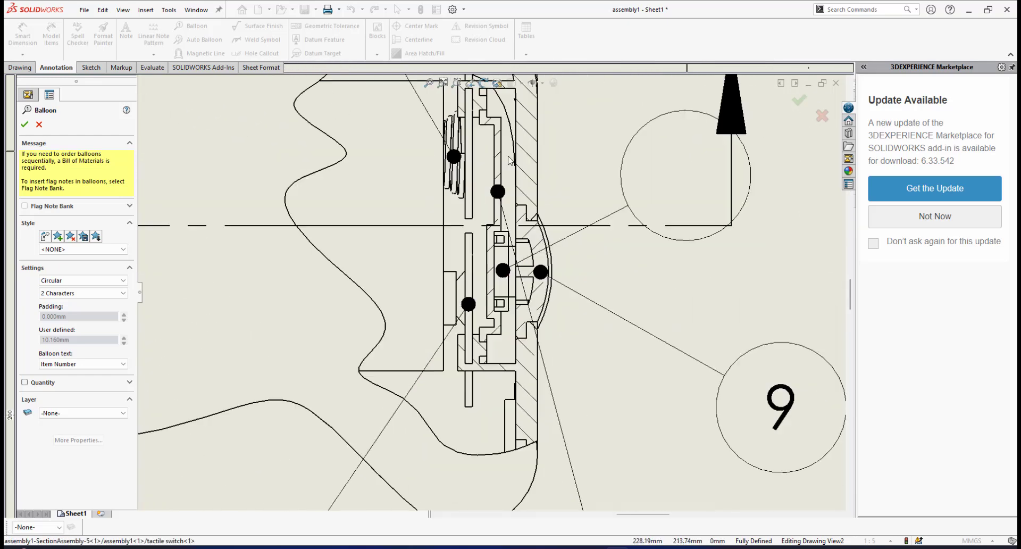
{"action": "scroll", "coordinate": [382, 206], "scroll_direction": "up", "scroll_amount": 1}
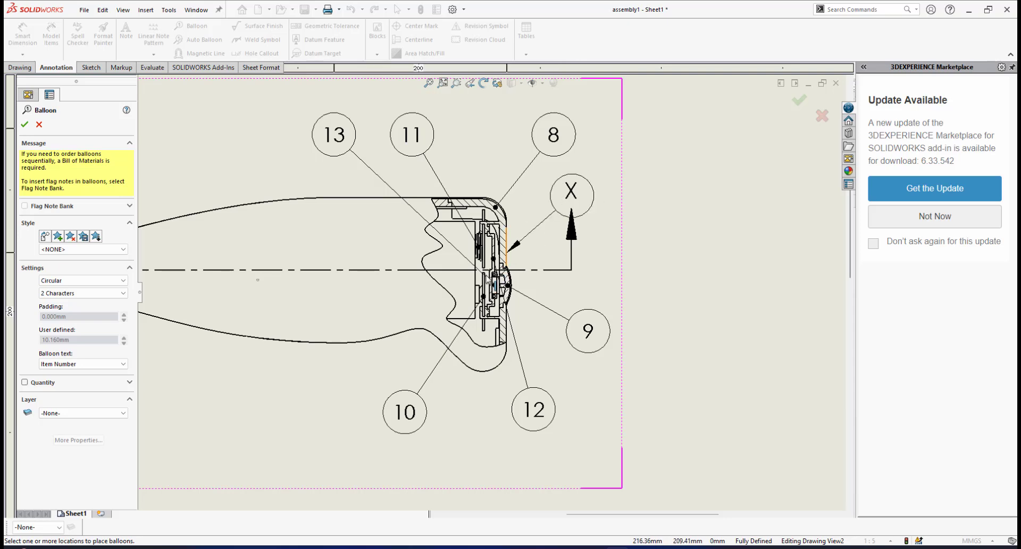
{"action": "scroll", "coordinate": [488, 279], "scroll_direction": "down", "scroll_amount": 2}
{"action": "scroll", "coordinate": [484, 219], "scroll_direction": "up", "scroll_amount": 7}
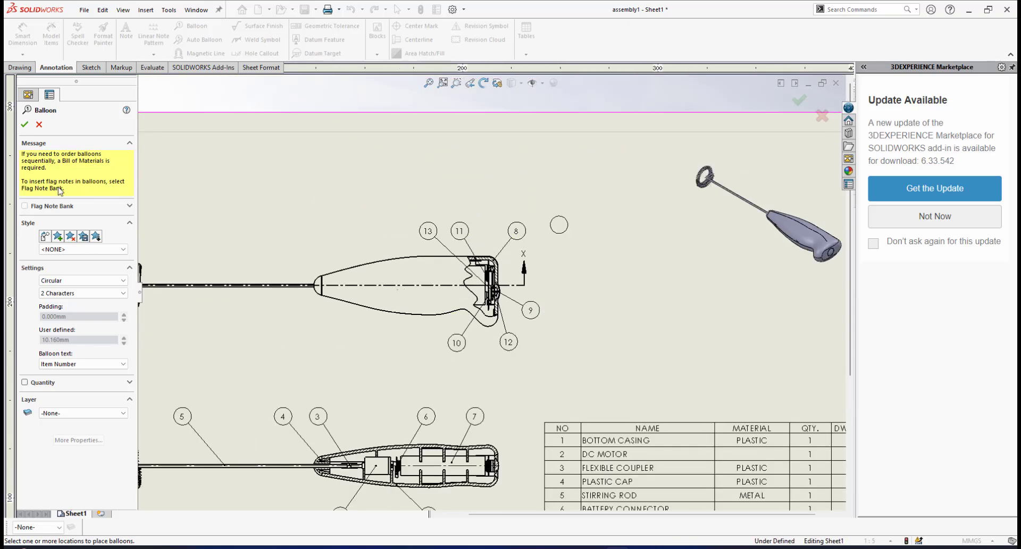
{"action": "left_click", "coordinate": [38, 126]}
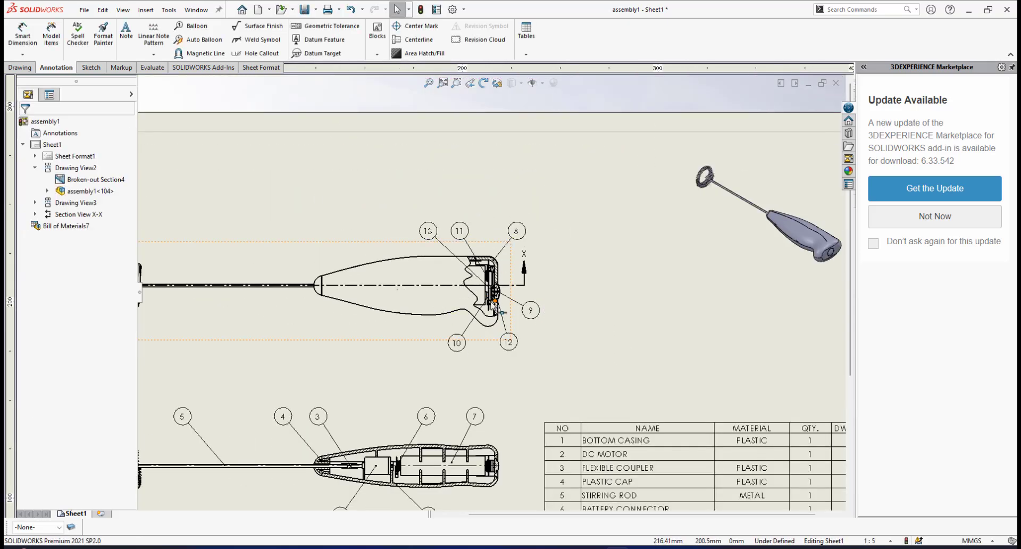
Move battery connector single2's balloon to space it more evenly between the tactile switch and opening lid balloons
{"action": "scroll", "coordinate": [484, 284], "scroll_direction": "down", "scroll_amount": 5}
{"action": "scroll", "coordinate": [477, 282], "scroll_direction": "down", "scroll_amount": 1}
{"action": "scroll", "coordinate": [481, 276], "scroll_direction": "up", "scroll_amount": 3}
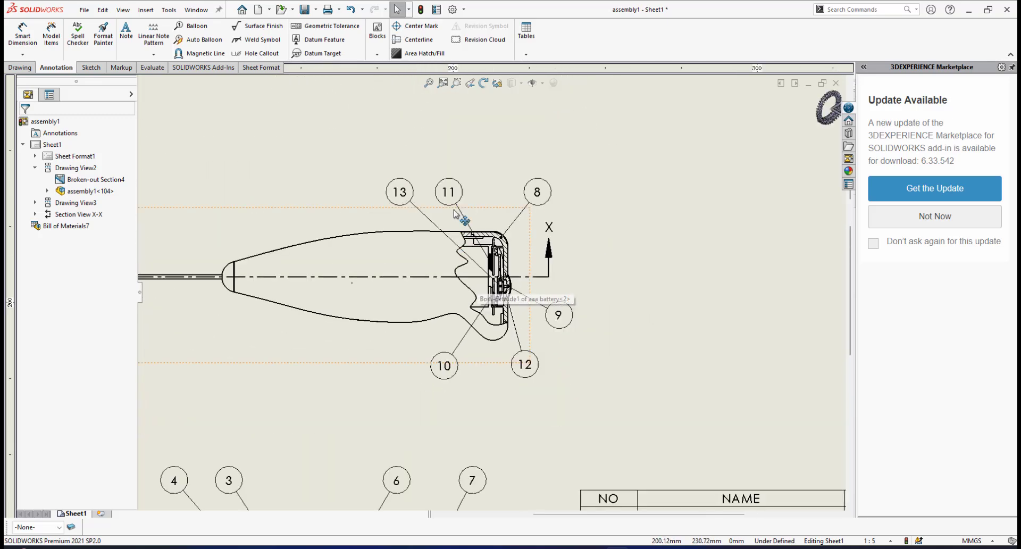
{"action": "scroll", "coordinate": [458, 197], "scroll_direction": "down", "scroll_amount": 2}
{"action": "left_click_drag", "start_coordinate": [474, 198], "coordinate": [494, 195]}
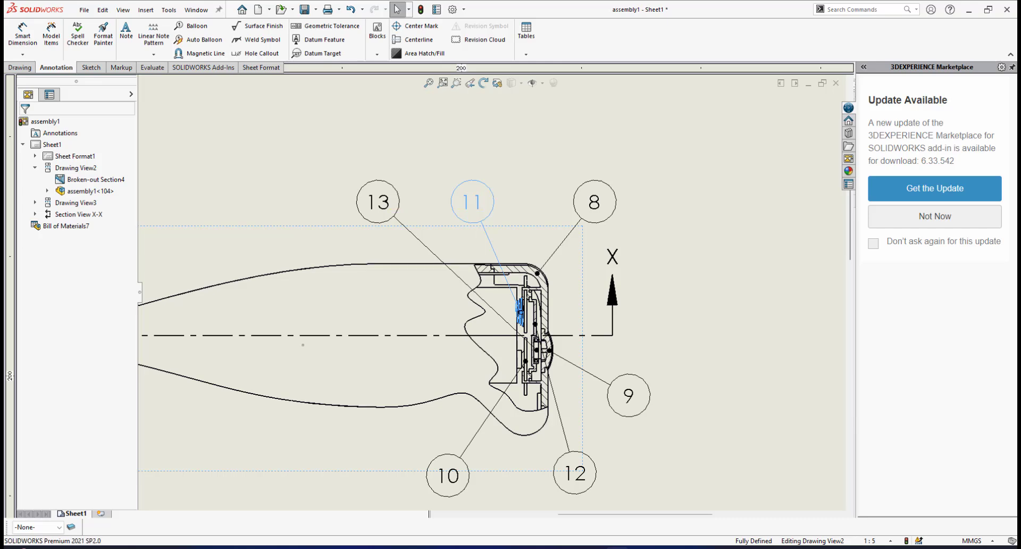
{"action": "scroll", "coordinate": [489, 292], "scroll_direction": "up", "scroll_amount": 4}
{"action": "scroll", "coordinate": [476, 335], "scroll_direction": "up", "scroll_amount": 4}
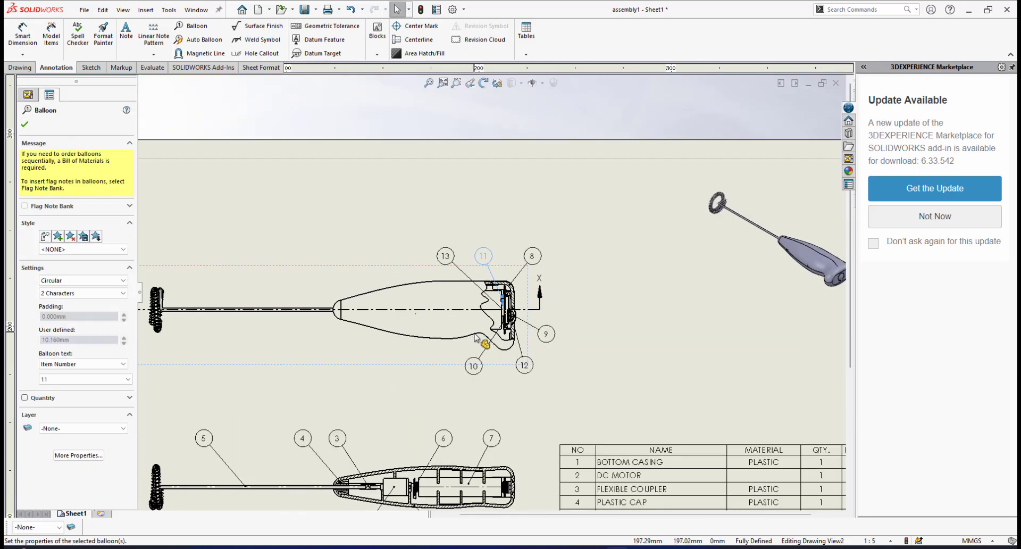
{"action": "scroll", "coordinate": [441, 353], "scroll_direction": "up", "scroll_amount": 2}
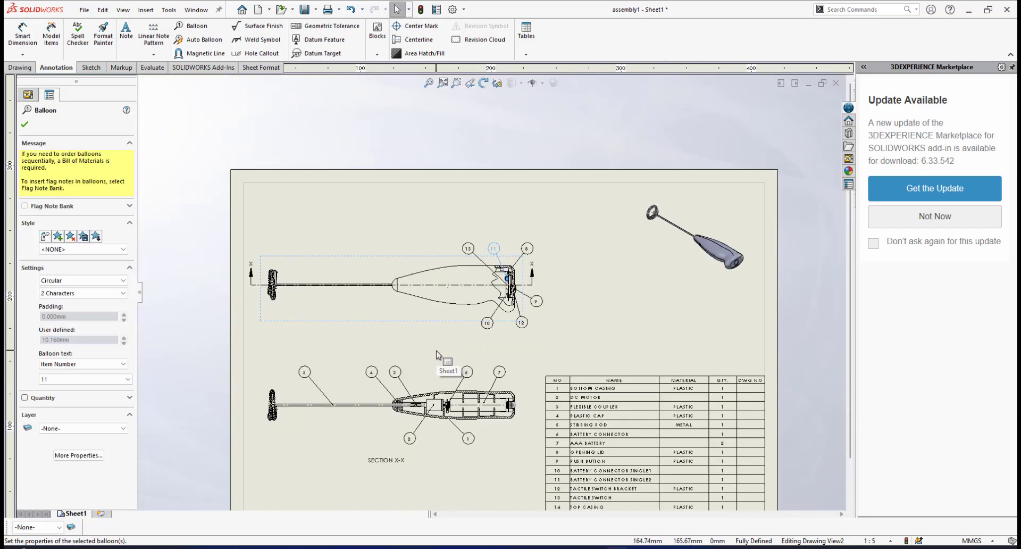
{"action": "scroll", "coordinate": [453, 349], "scroll_direction": "down", "scroll_amount": 3}
{"action": "left_click", "coordinate": [647, 284]}
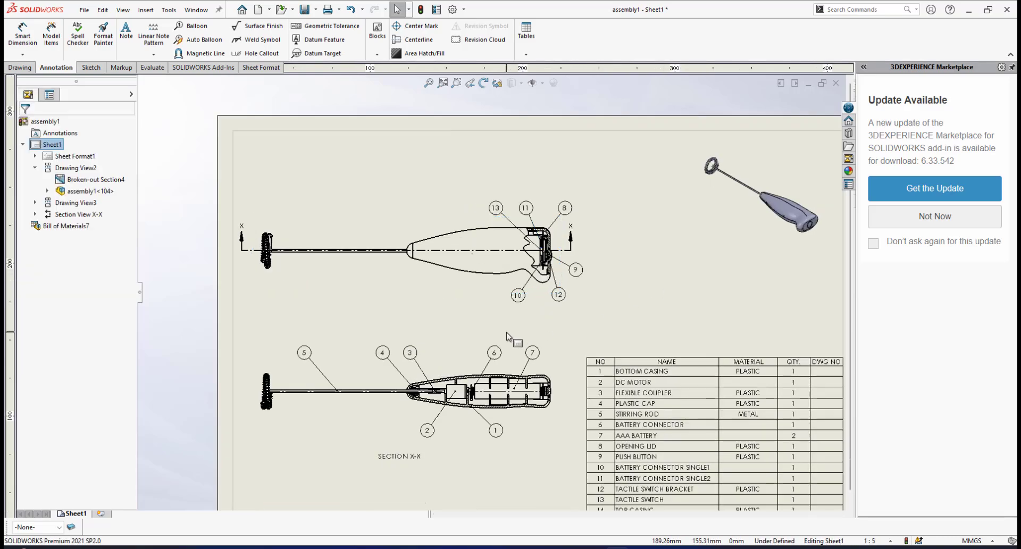
Add an item number balloon to the top casing in the upper view, placed above the handle in line with the tactile switch's balloon
{"action": "scroll", "coordinate": [507, 336], "scroll_direction": "up", "scroll_amount": 3}
{"action": "scroll", "coordinate": [516, 334], "scroll_direction": "down", "scroll_amount": 3}
{"action": "scroll", "coordinate": [519, 336], "scroll_direction": "up", "scroll_amount": 2}
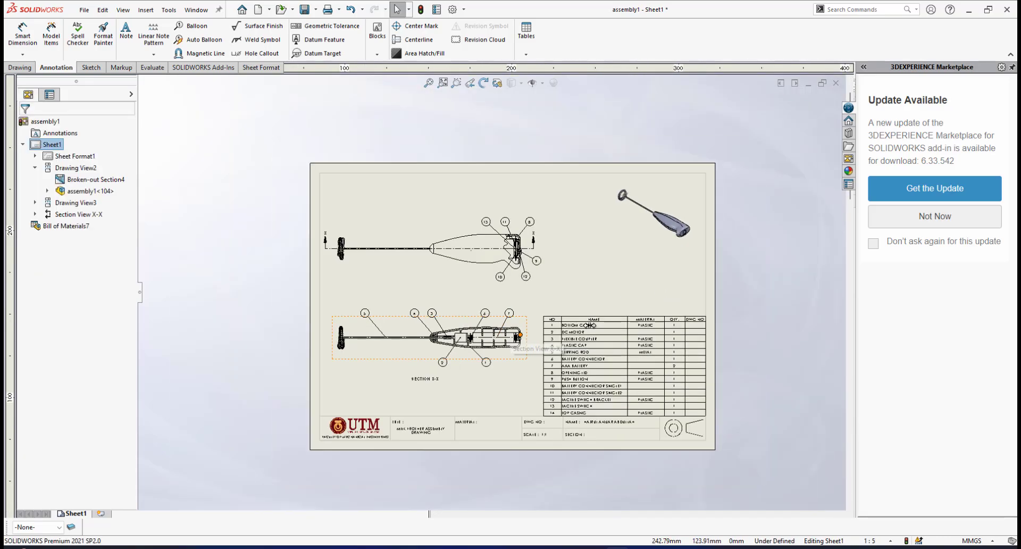
{"action": "scroll", "coordinate": [492, 327], "scroll_direction": "down", "scroll_amount": 3}
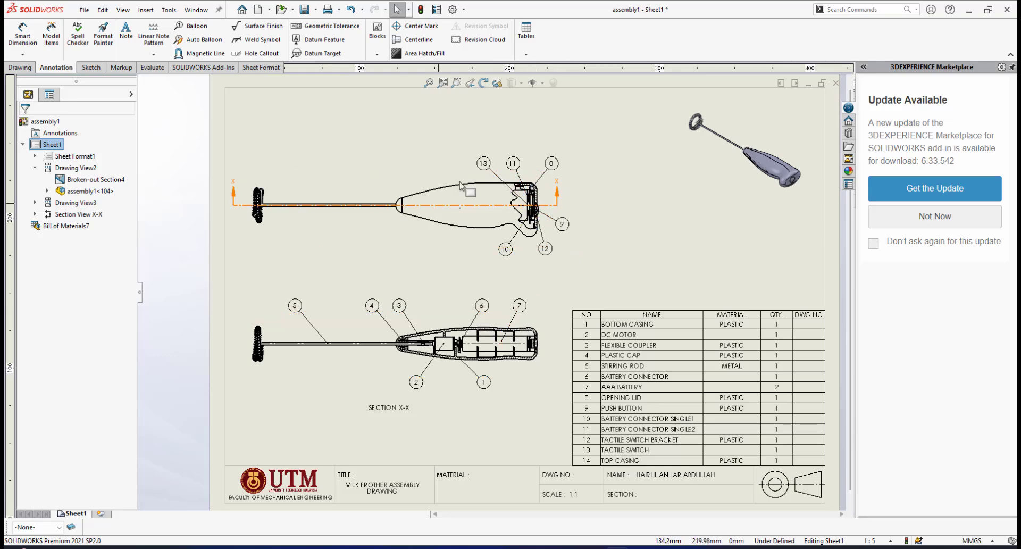
{"action": "scroll", "coordinate": [607, 441], "scroll_direction": "down", "scroll_amount": 3}
{"action": "scroll", "coordinate": [610, 431], "scroll_direction": "up", "scroll_amount": 4}
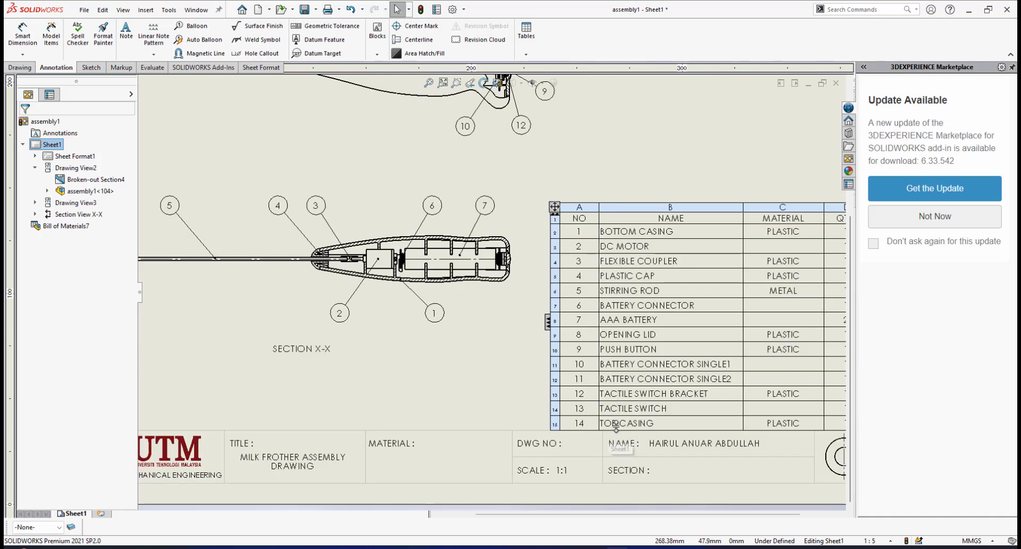
{"action": "scroll", "coordinate": [440, 131], "scroll_direction": "down", "scroll_amount": 1}
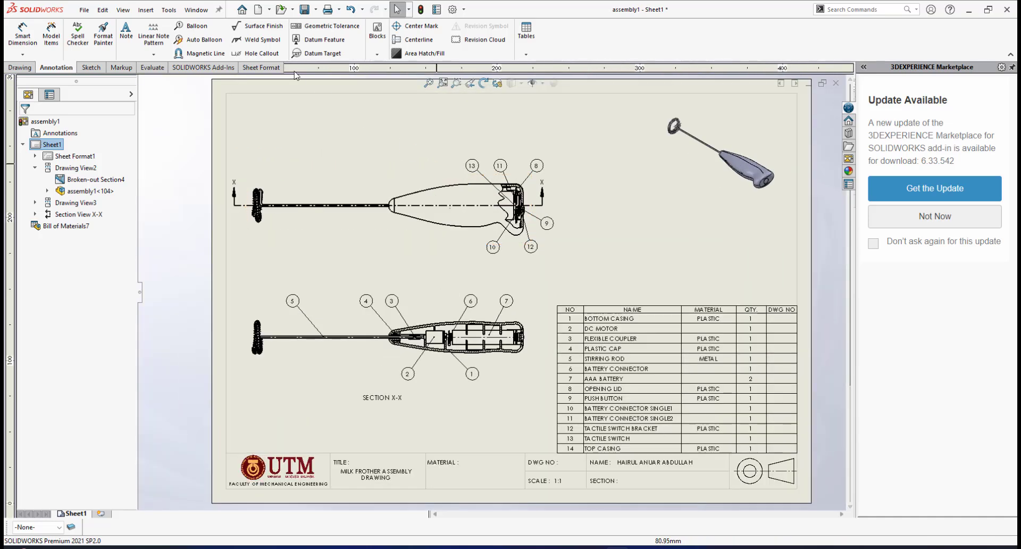
{"action": "scroll", "coordinate": [365, 175], "scroll_direction": "down", "scroll_amount": 3}
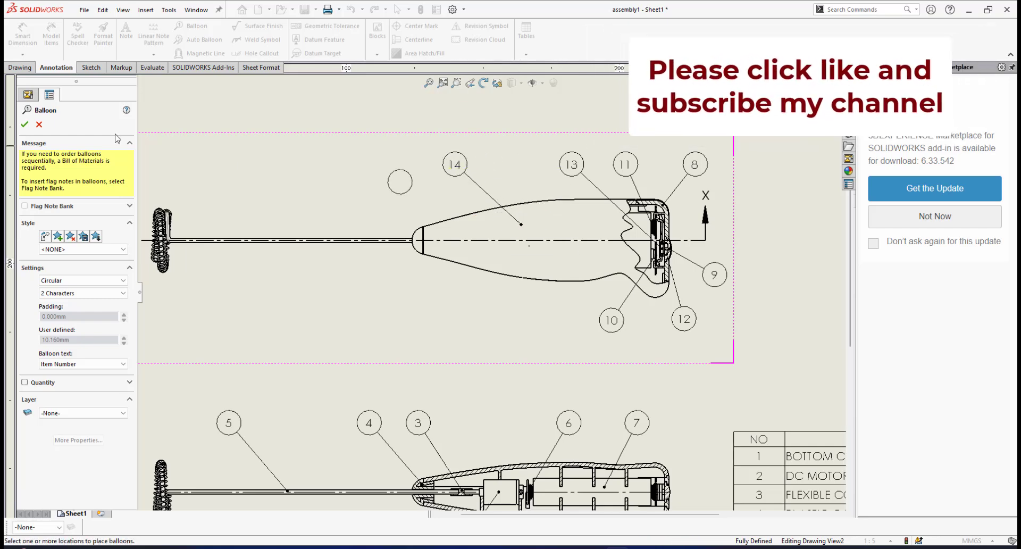
{"action": "left_click", "coordinate": [24, 125]}
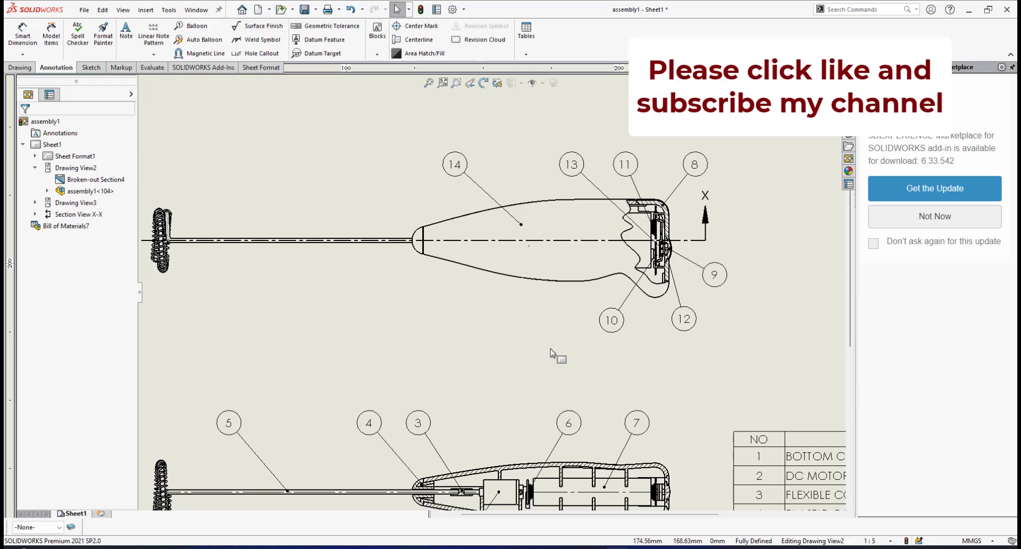
Check the whole ballooned sheet against the bill of materials and save the assembly drawing
{"action": "key", "text": "f"}
{"action": "scroll", "coordinate": [554, 360], "scroll_direction": "down", "scroll_amount": 2}
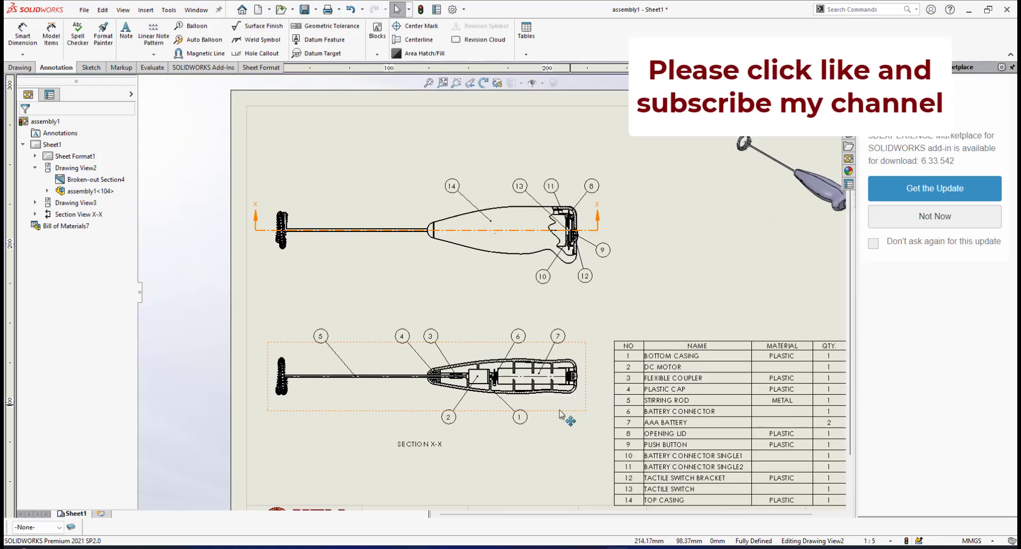
{"action": "scroll", "coordinate": [611, 394], "scroll_direction": "up", "scroll_amount": 1}
{"action": "left_click", "coordinate": [626, 429]}
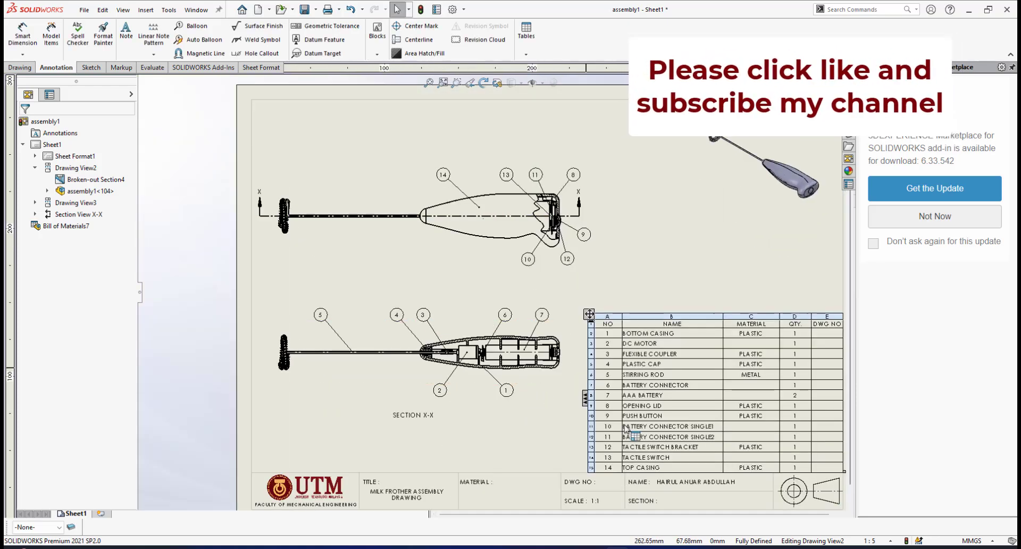
{"action": "scroll", "coordinate": [637, 365], "scroll_direction": "up", "scroll_amount": 1}
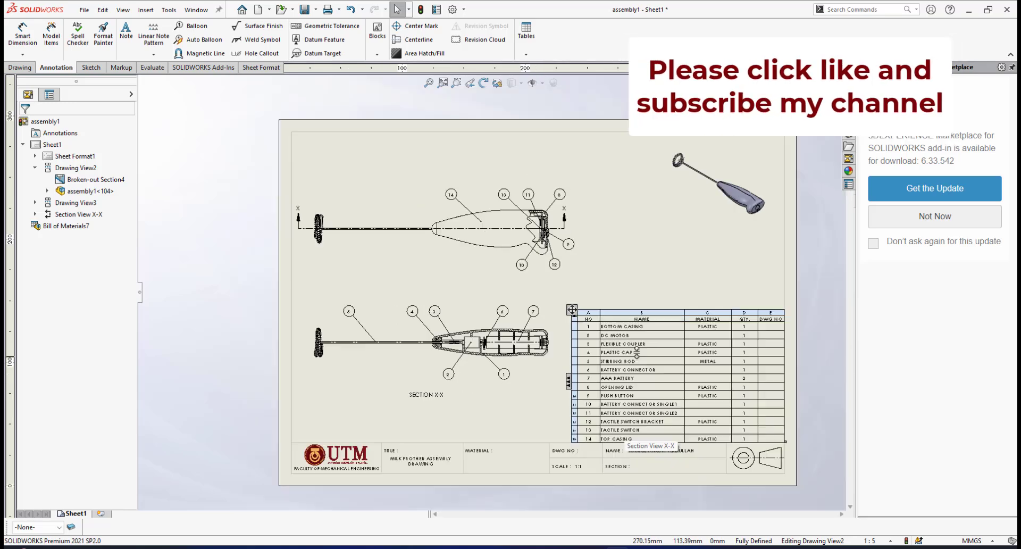
{"action": "left_click", "coordinate": [304, 11]}
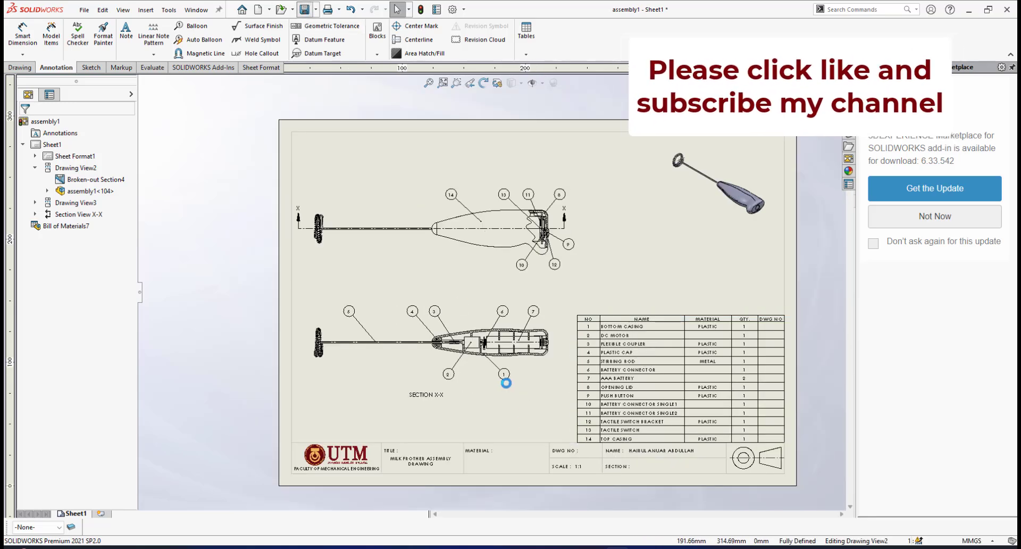